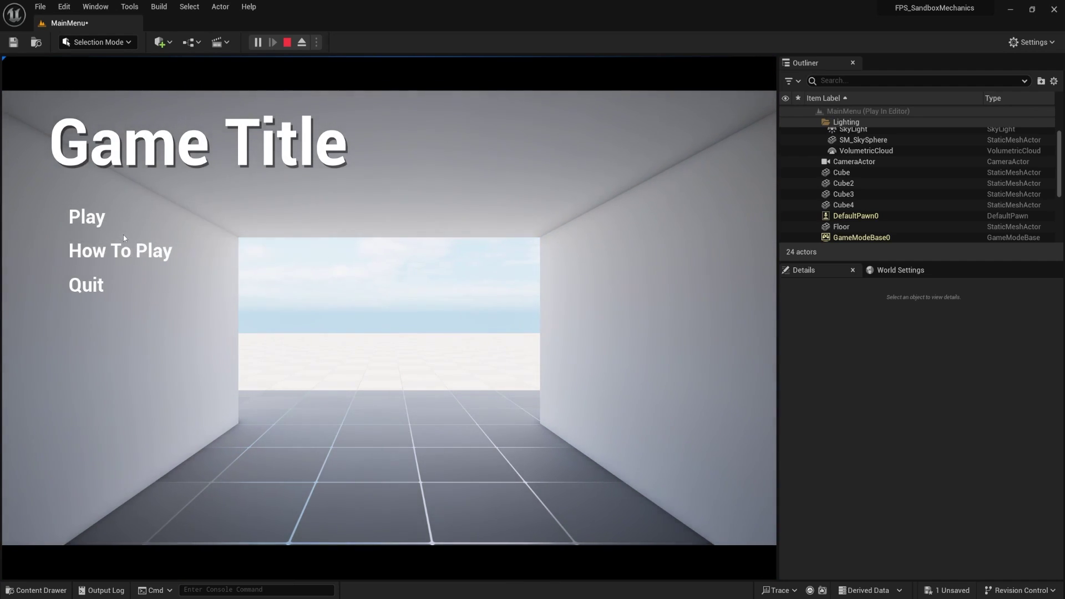
Step: Try out the finished main menu: view the How To Play page, return to the menu and start the game
click(131, 258)
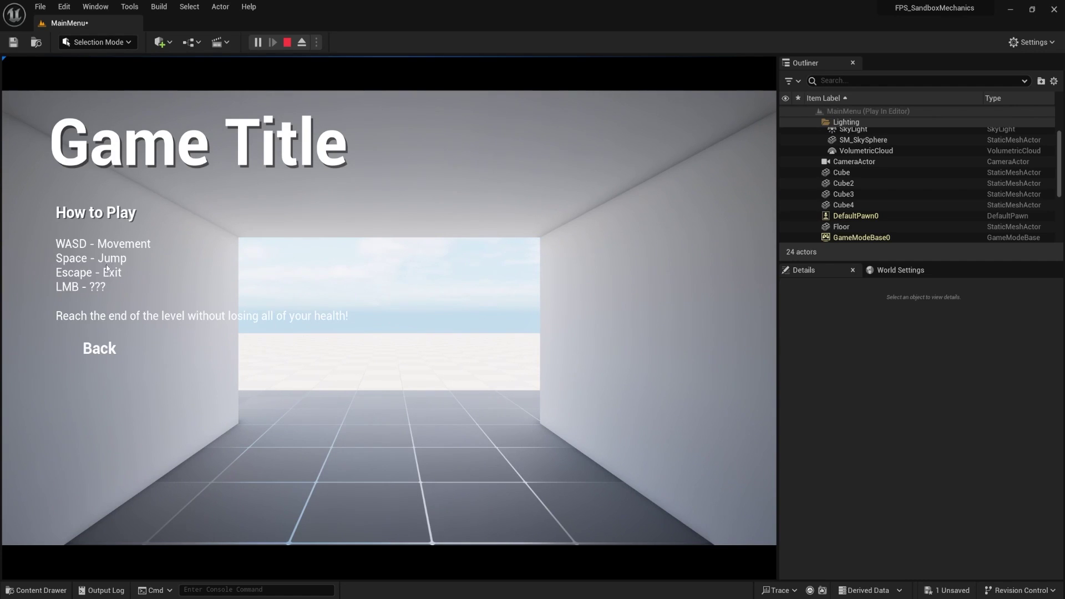
click(115, 343)
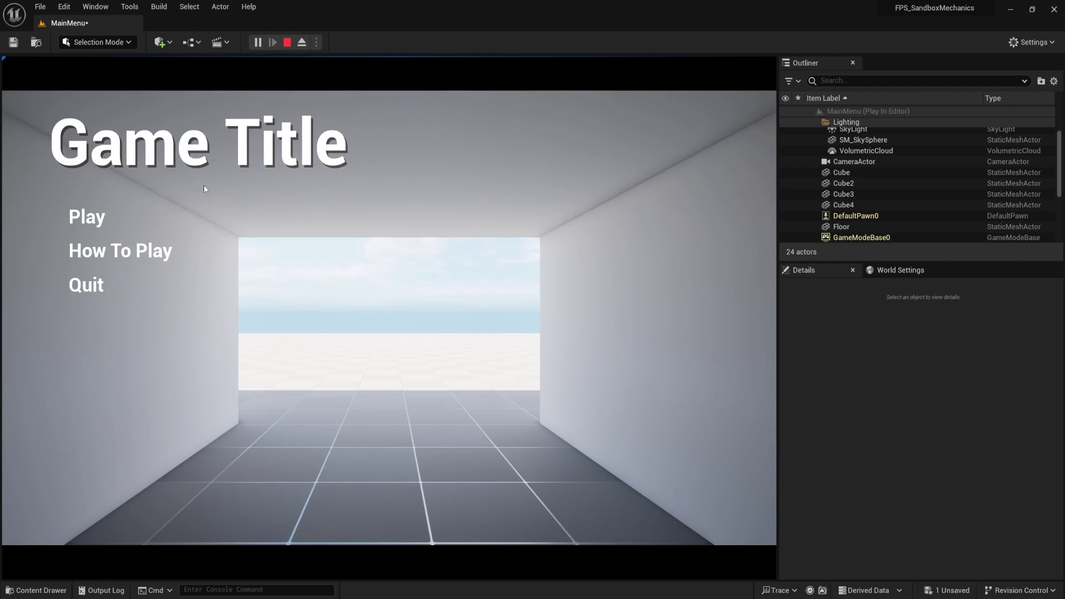
click(109, 222)
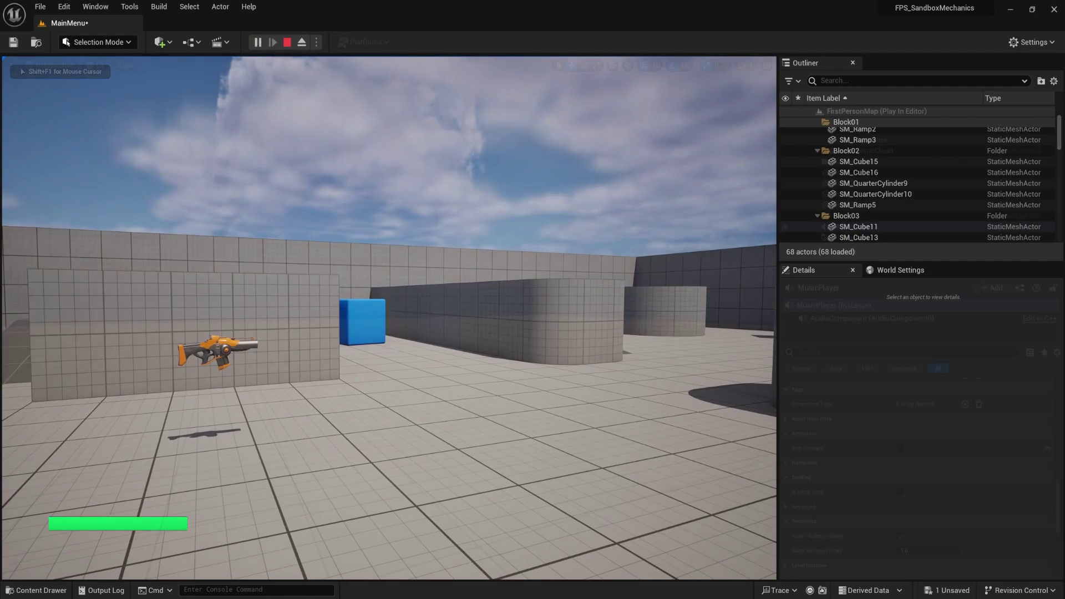
key(Escape)
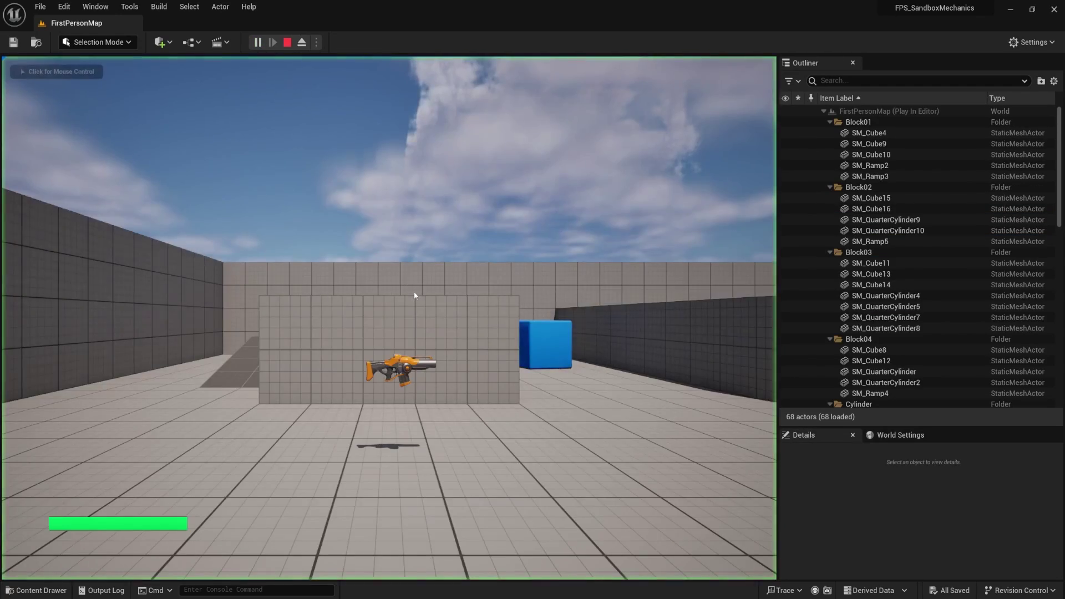
Step: Play-test FirstPersonMap by walking forward, picking up the gun and firing it
click(414, 291)
key(w)
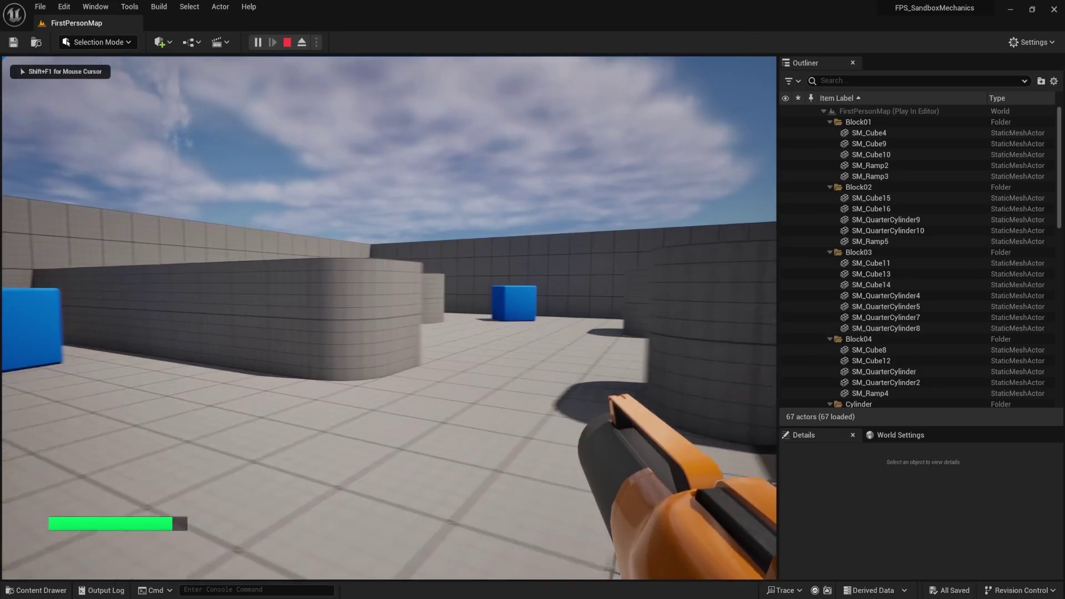
click(388, 317)
key(w)
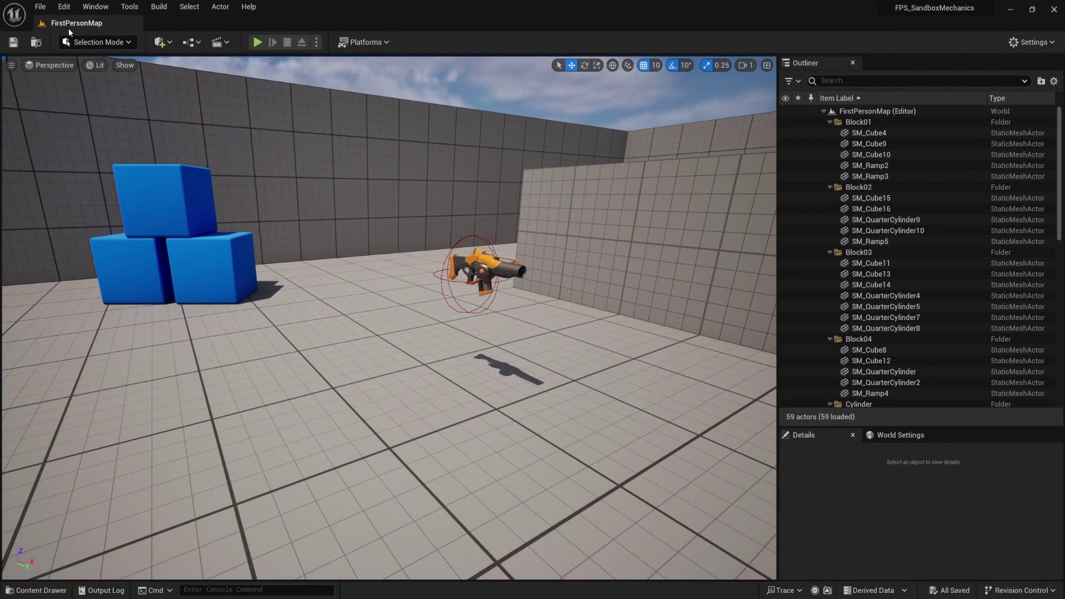
Step: Create a new level from the Basic template
click(38, 7)
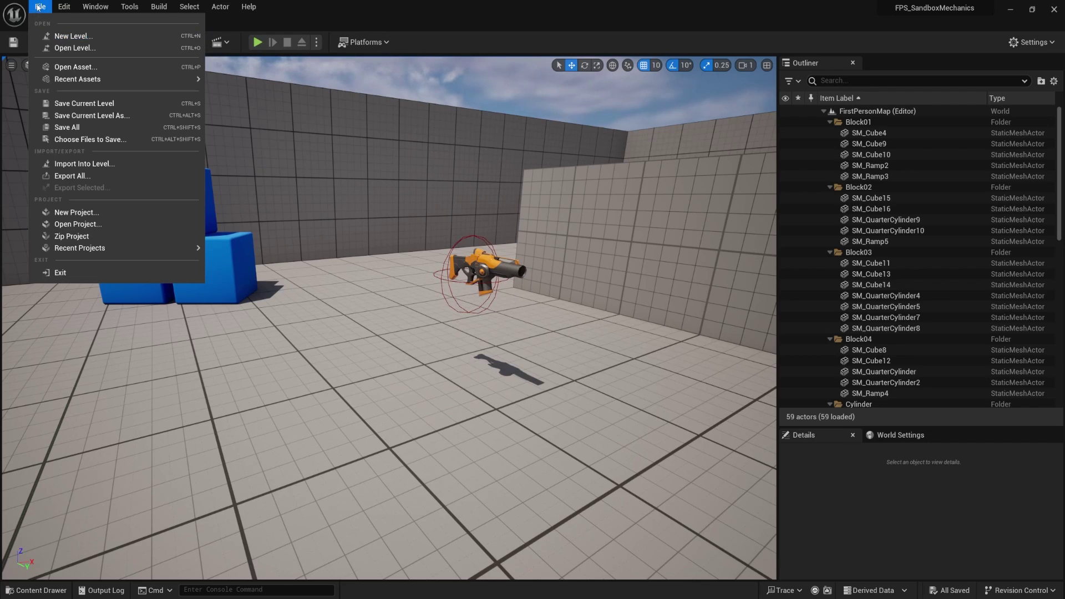
click(69, 36)
click(600, 259)
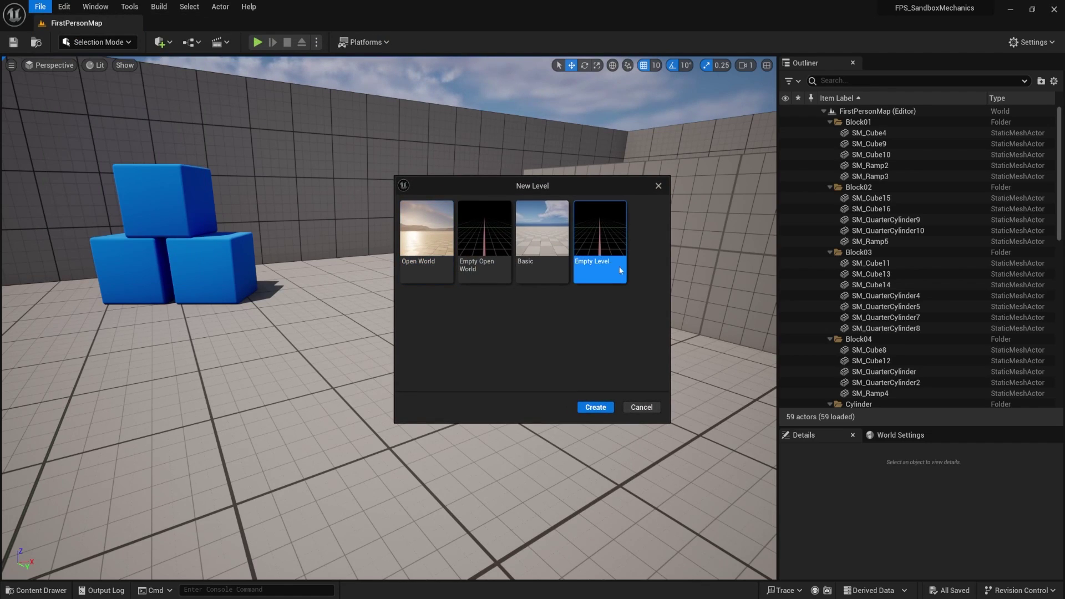
click(552, 256)
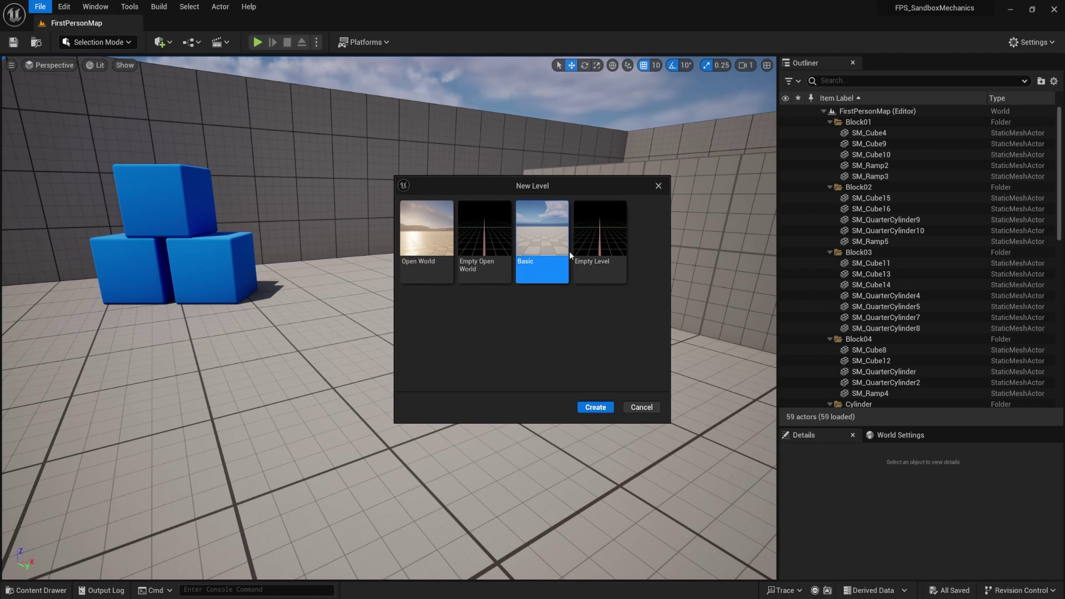
click(595, 407)
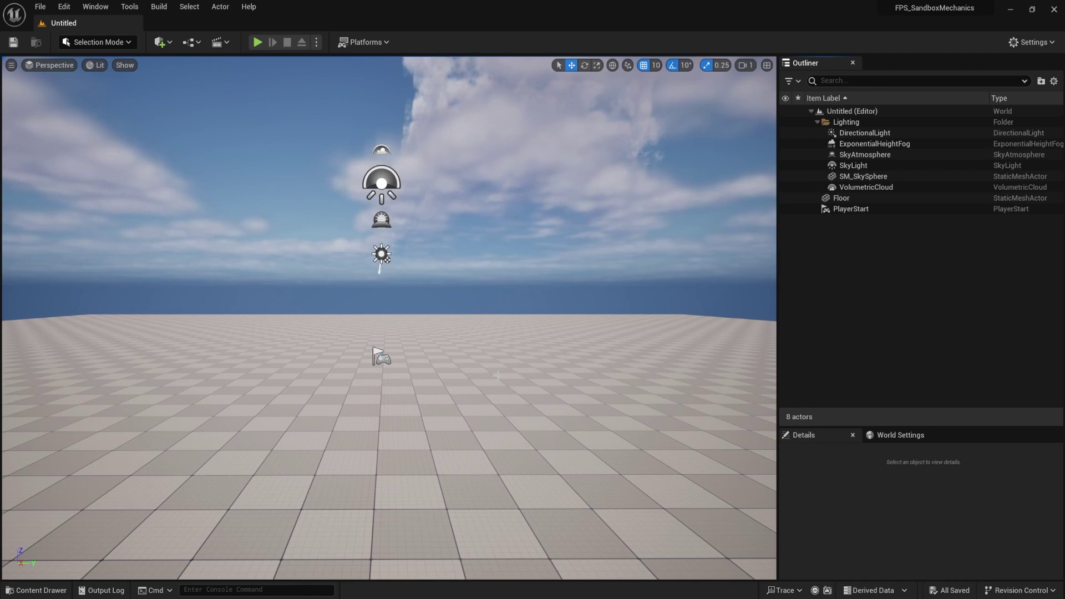
Step: Start saving the new level under another name and create a folder named Maps inside the _Game folder
right_drag(364, 292, 388, 383)
click(40, 7)
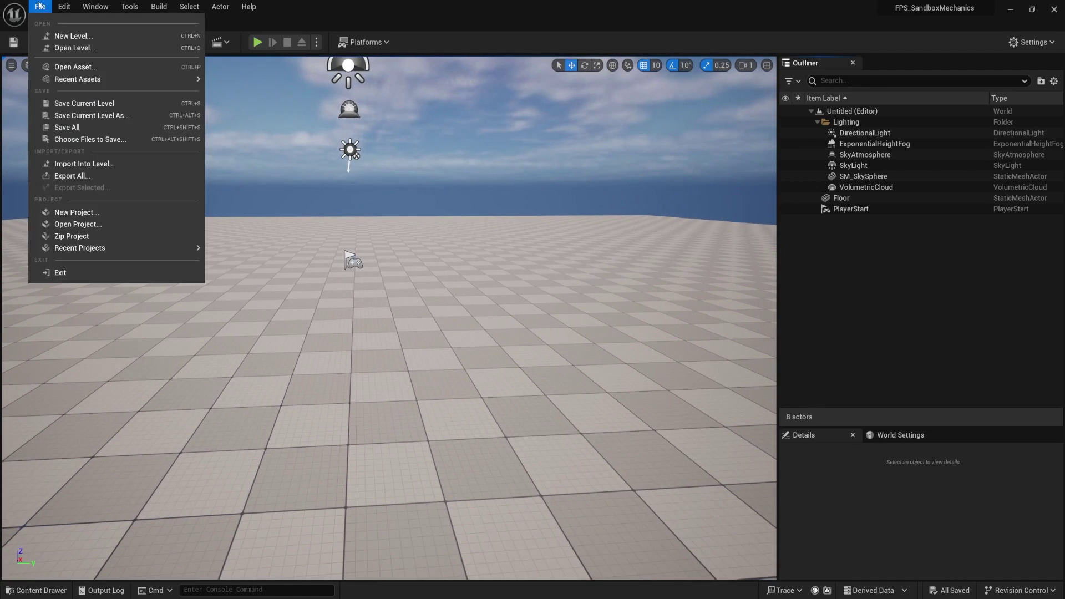
click(88, 116)
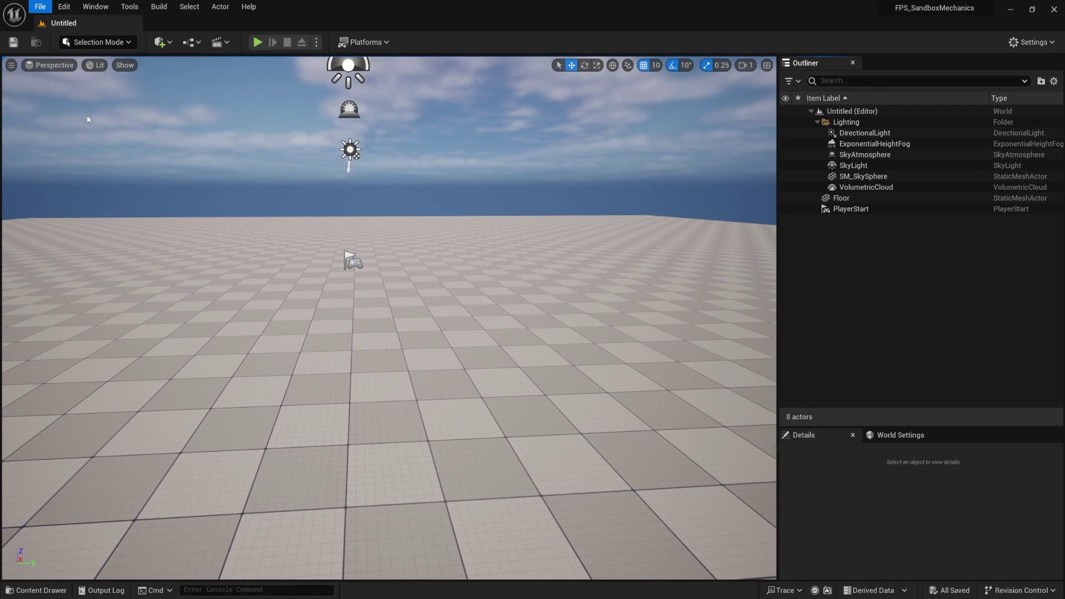
click(275, 197)
click(247, 197)
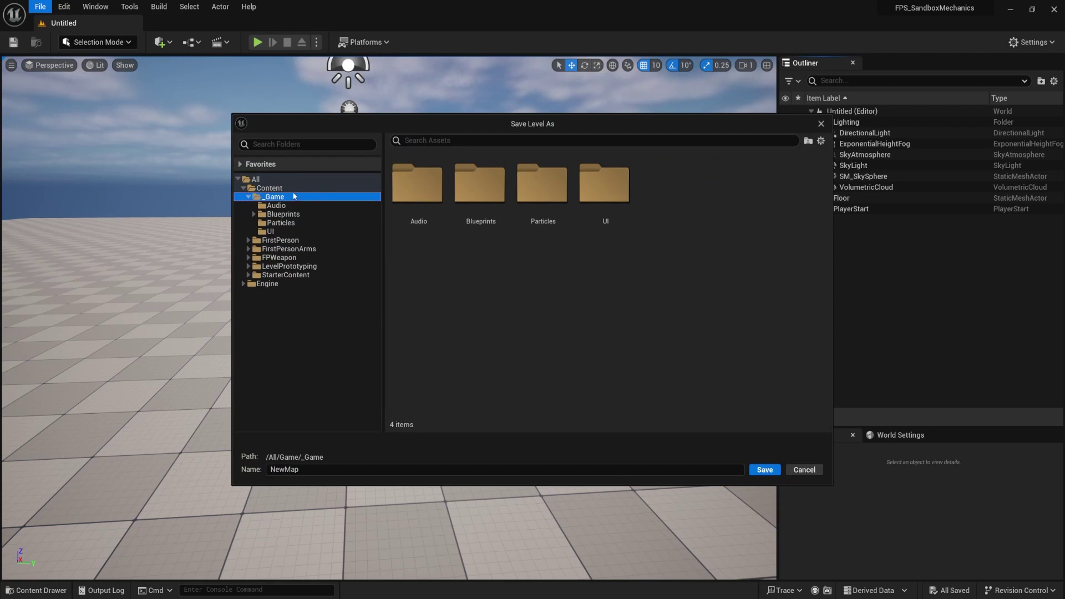
right_click(615, 297)
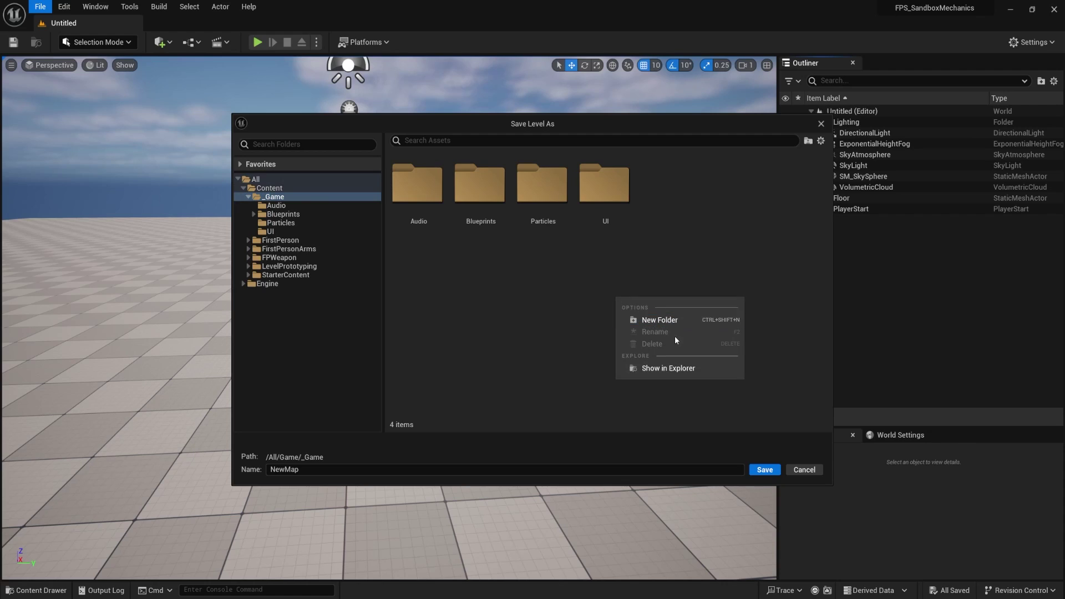
click(669, 319)
text(Maps)
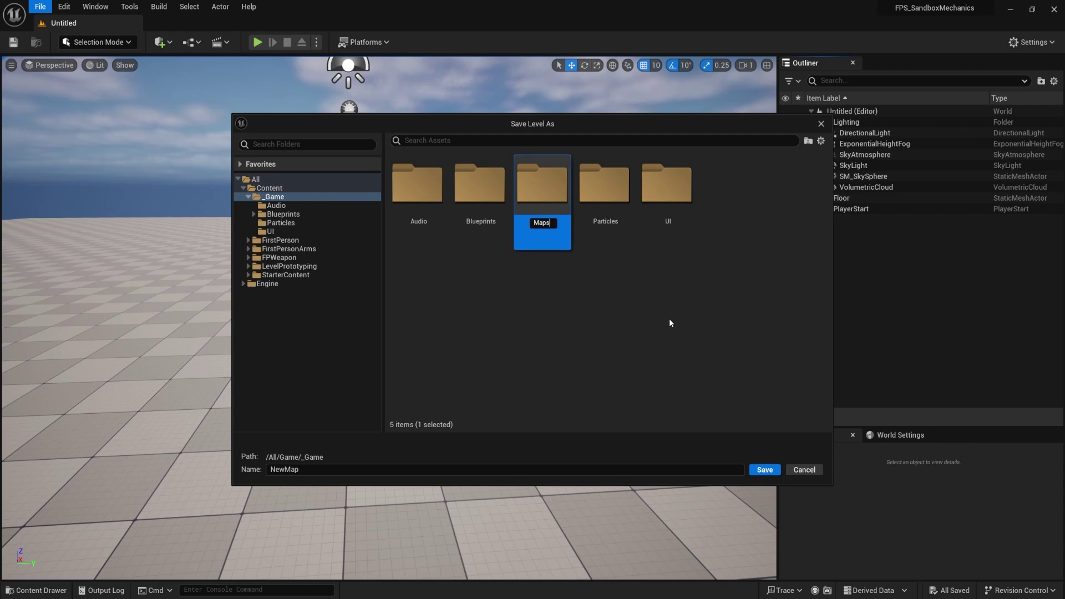
key(Return)
Step: Save the level as MainMenu in the Maps folder
double_click(536, 213)
click(368, 471)
text(MainMenu)
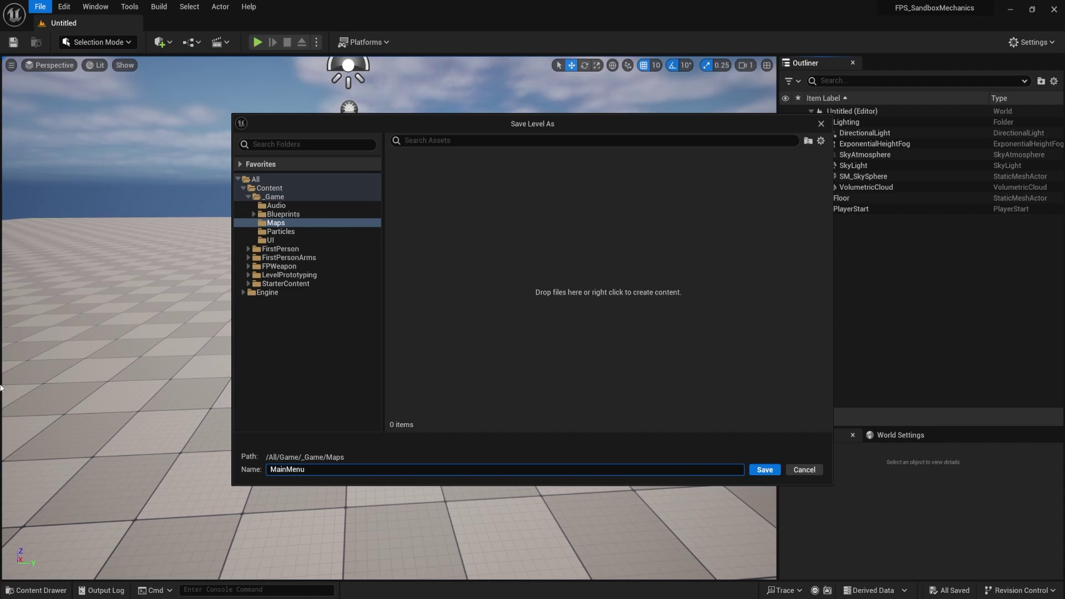
key(Return)
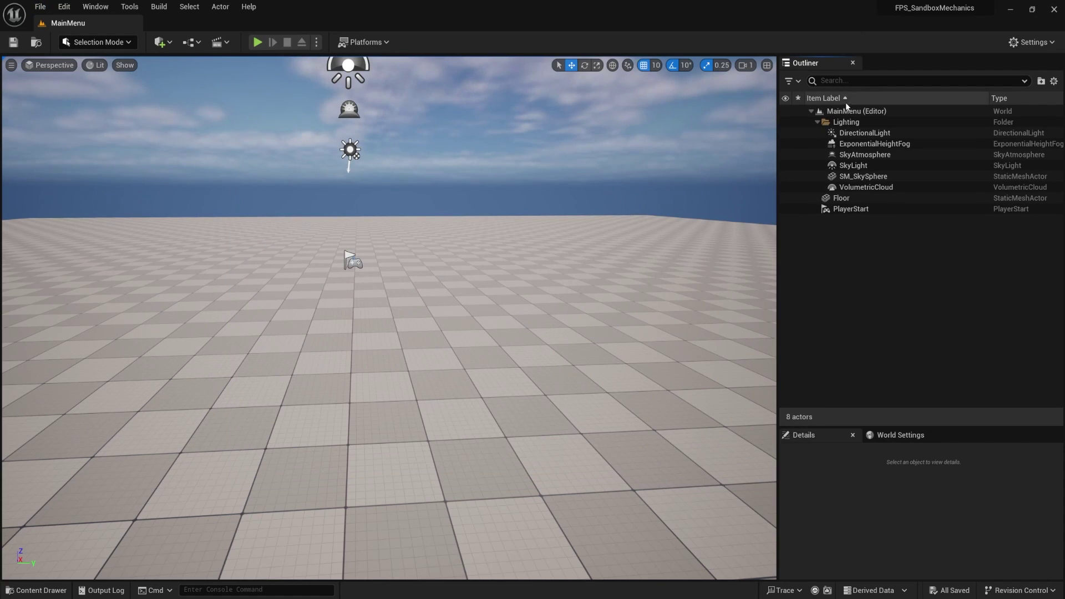
Step: Look over the level's directional light and Floor actors, leaving the Floor selected
click(857, 133)
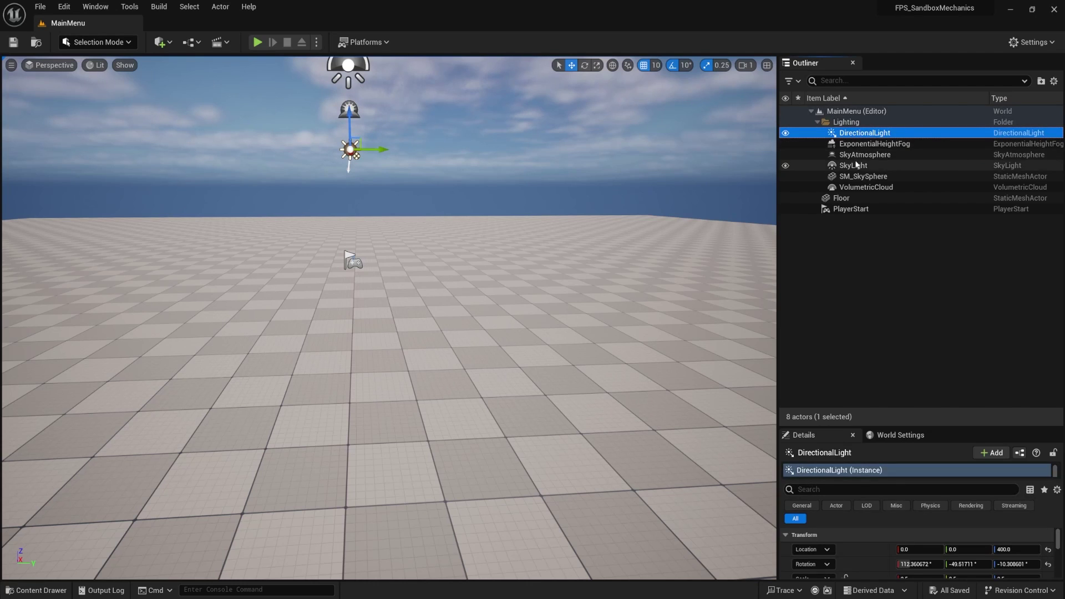
click(841, 198)
key(f)
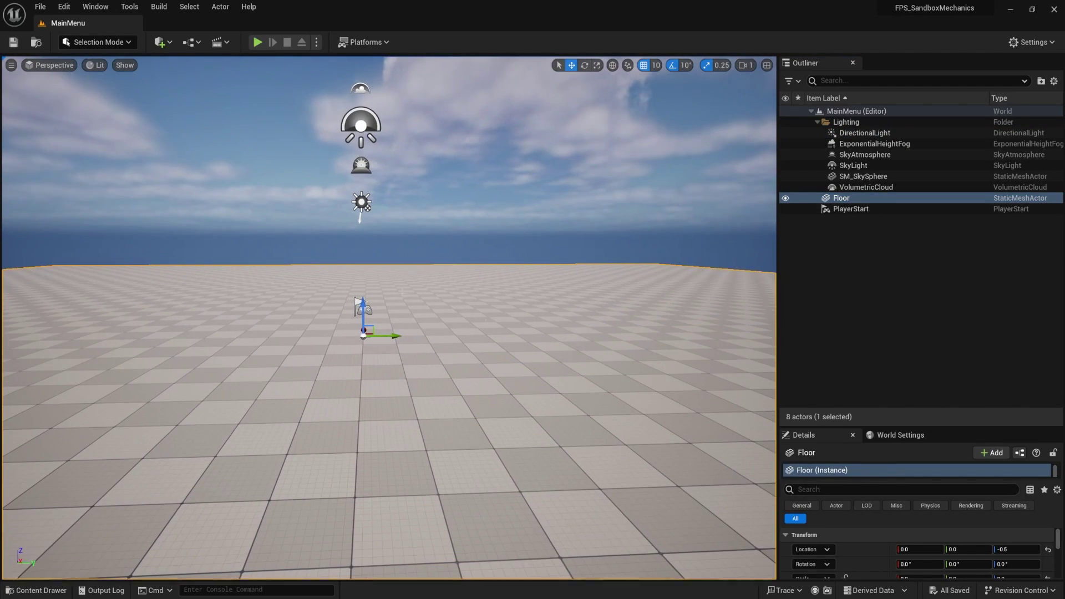
Step: Set the Game Default Map to MainMenu in the project's Maps & Modes settings
click(49, 8)
click(40, 7)
click(40, 7)
click(64, 6)
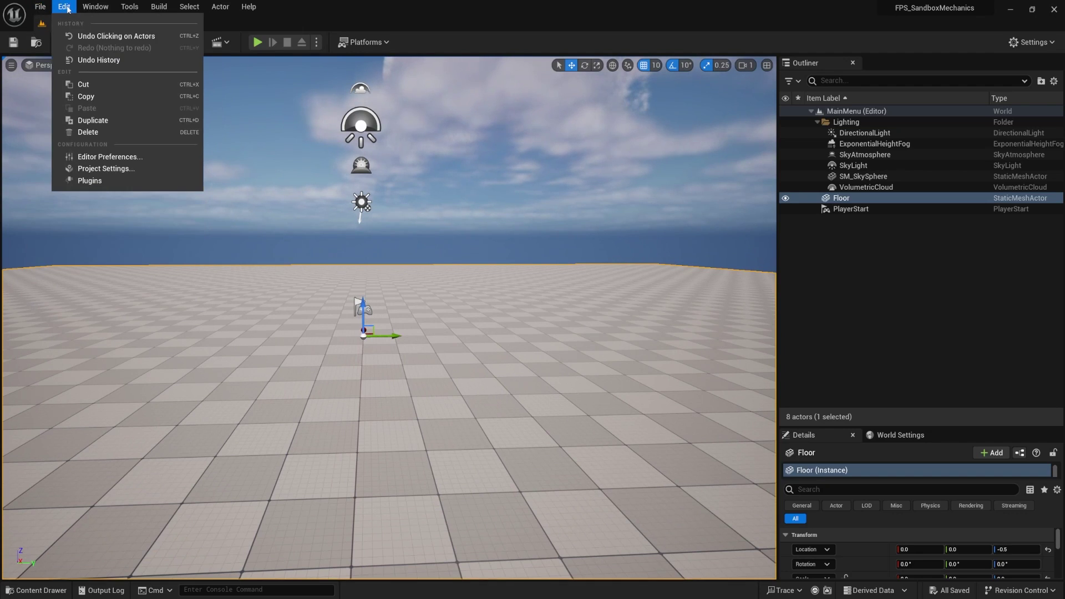
click(115, 170)
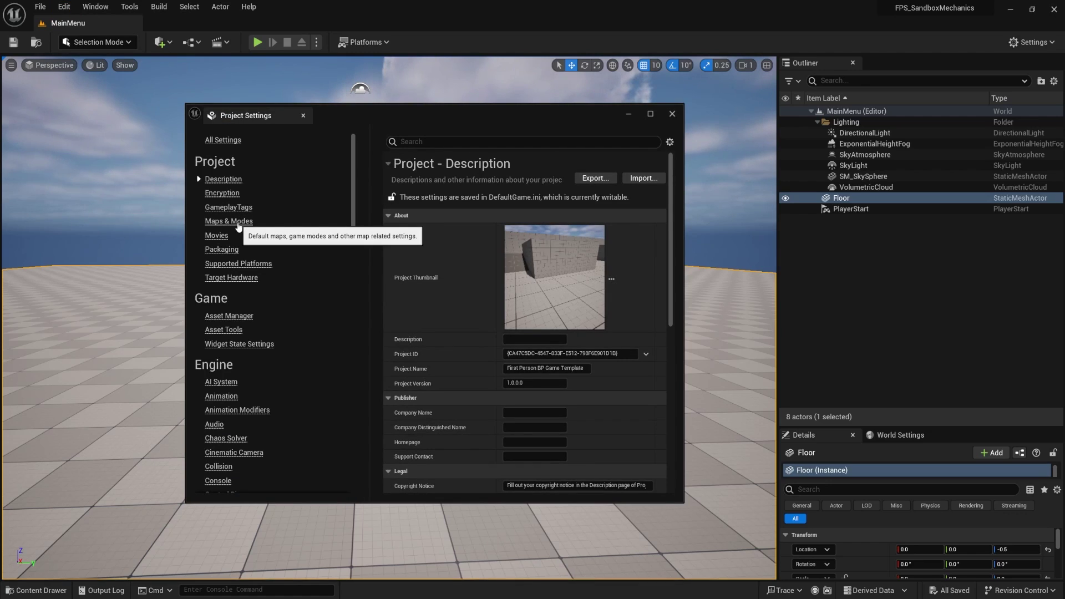
click(238, 222)
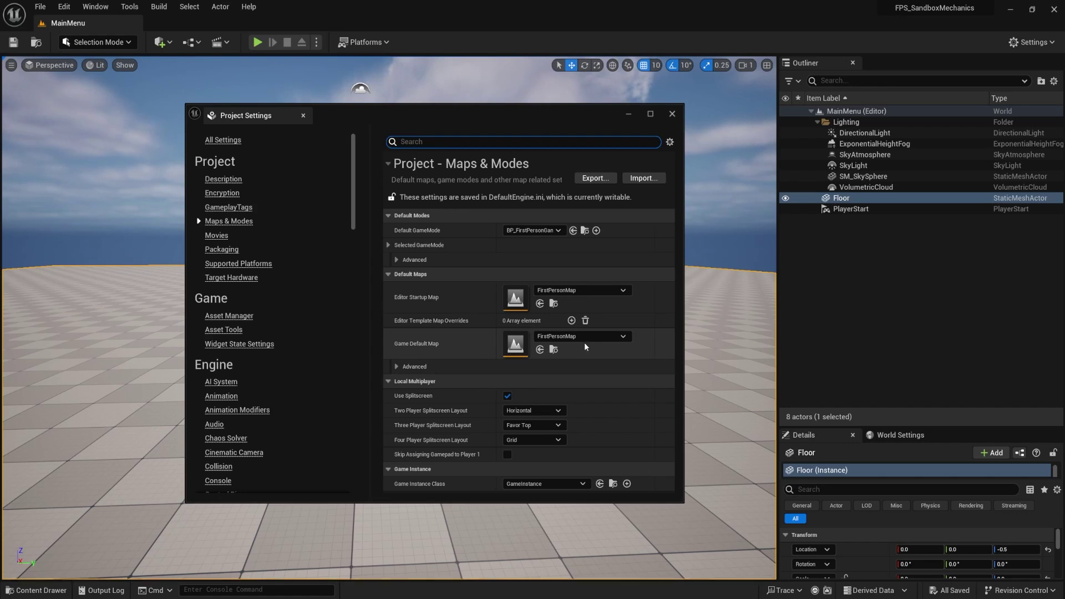
click(569, 337)
text(Main)
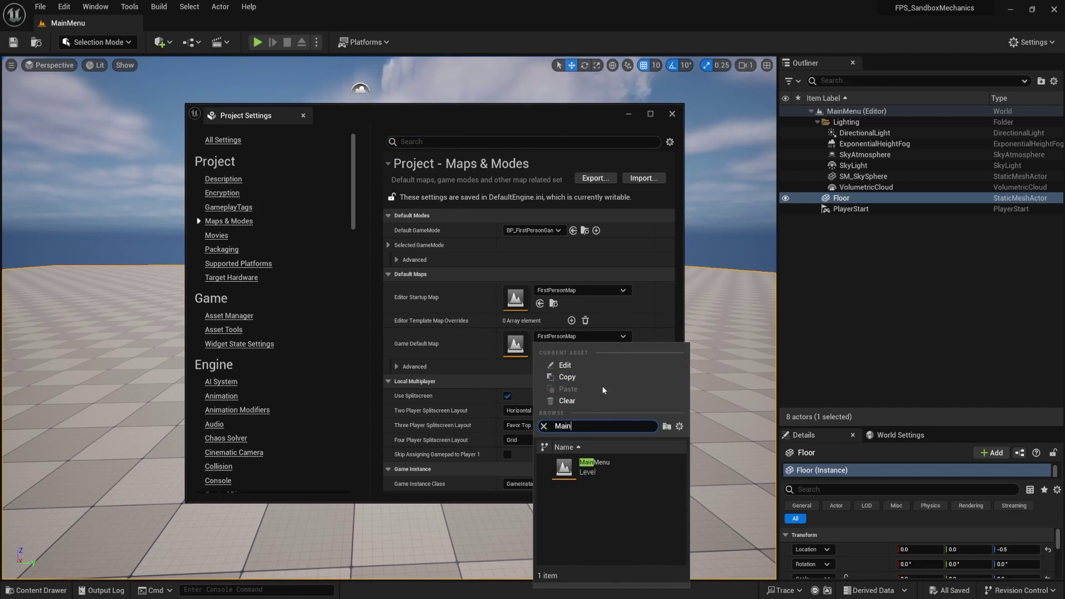
click(589, 466)
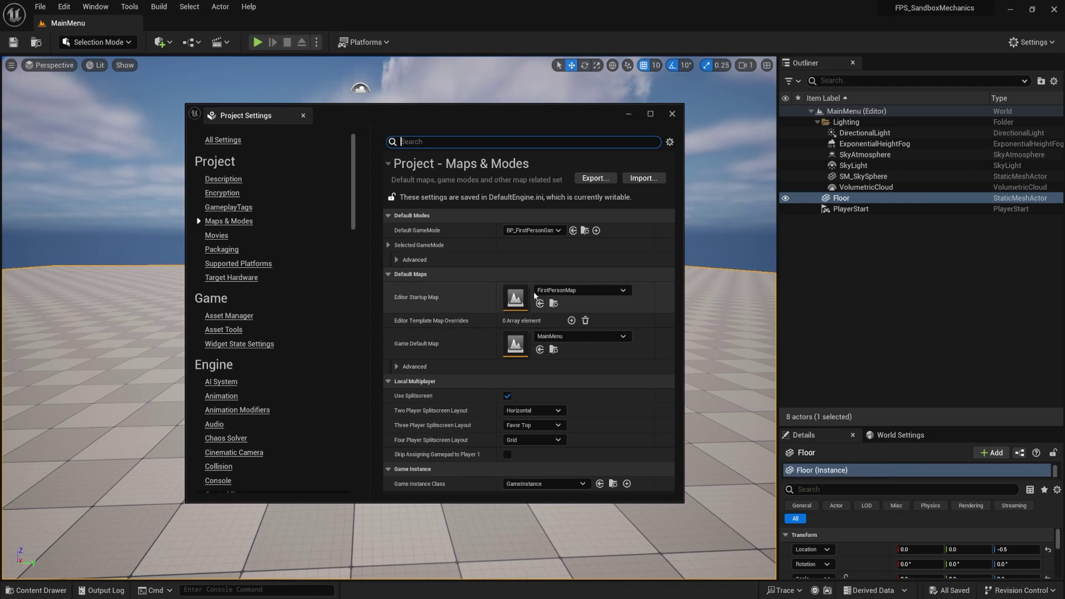
click(672, 114)
Step: Play-test the MainMenu level with the project's default game mode and stop the session
scroll(599, 236, up, 4)
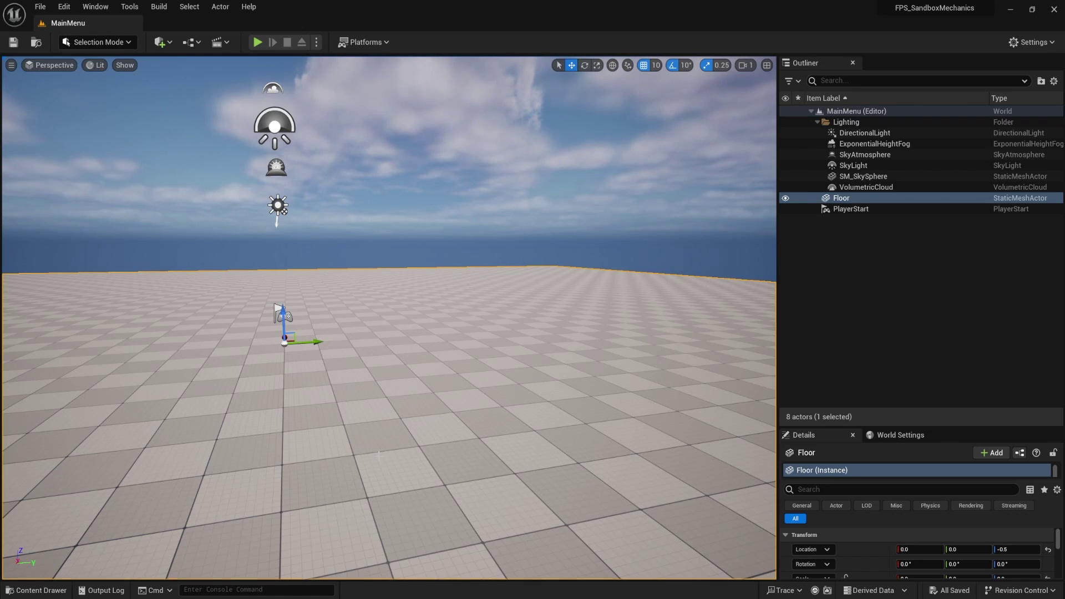
right_drag(489, 333, 455, 318)
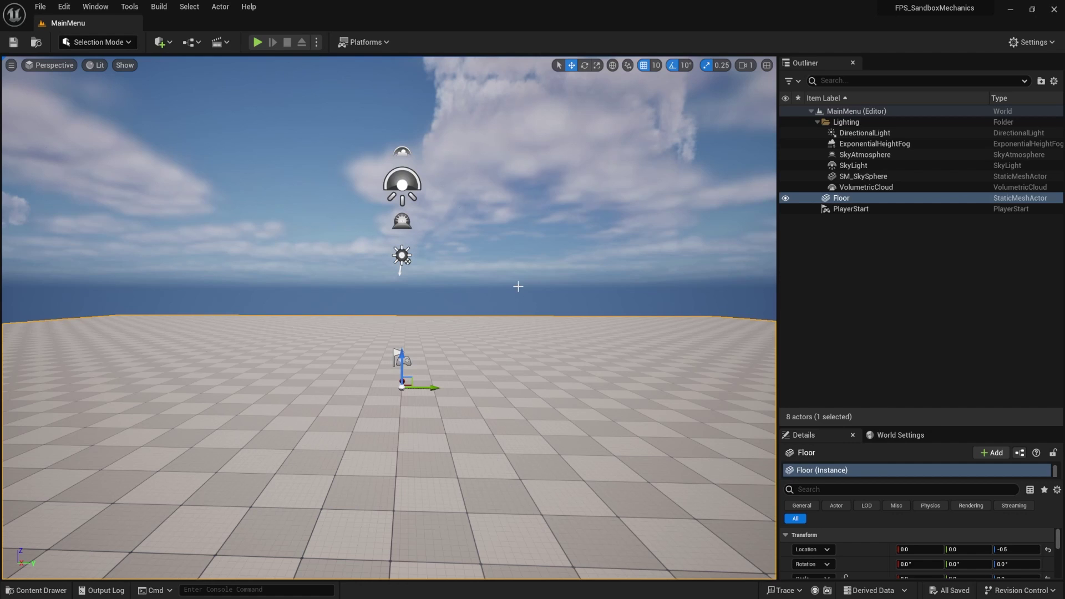
right_drag(455, 318, 485, 331)
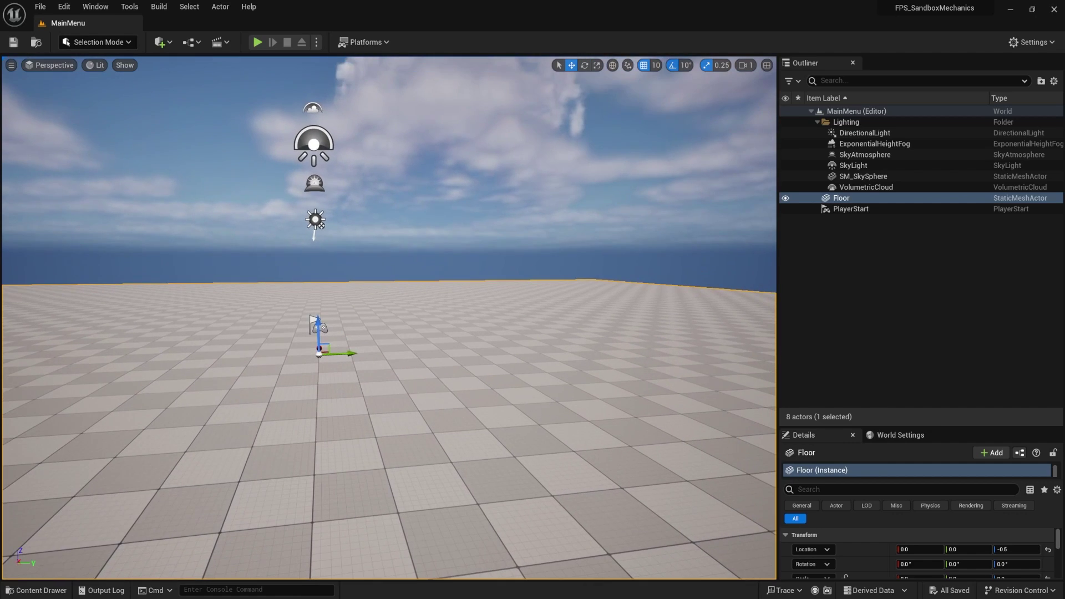
click(259, 43)
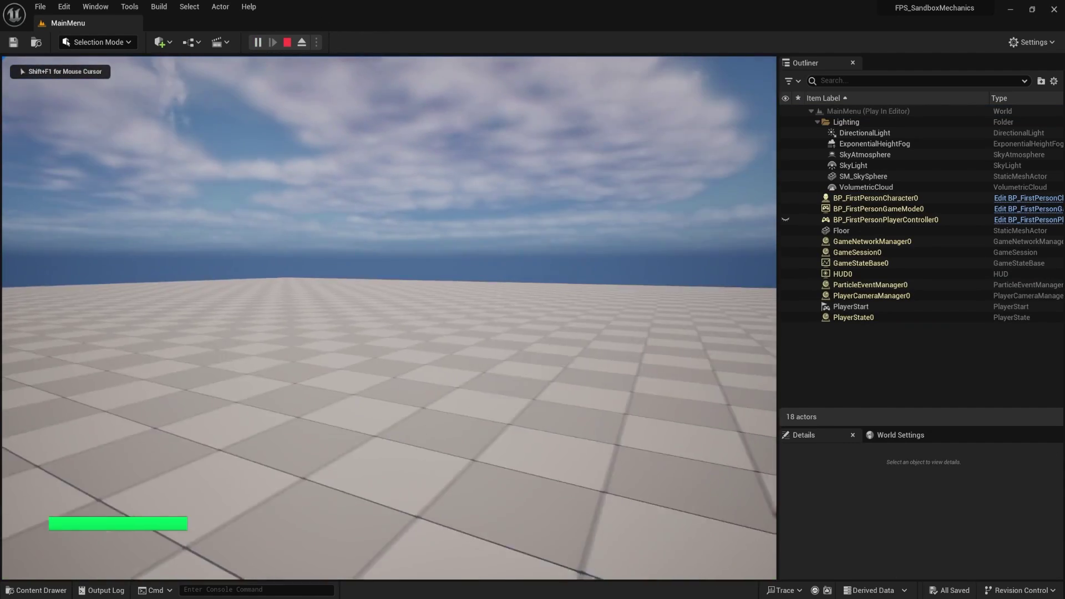
key(Escape)
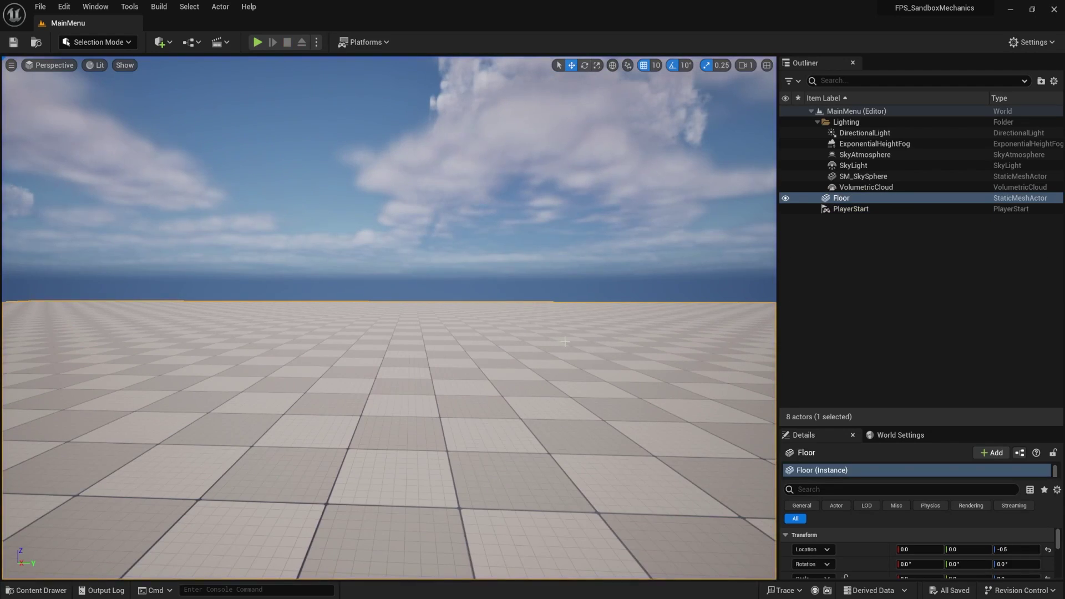
Step: Override the MainMenu level's game mode with GameModeBase in the world settings and briefly play-test it
right_drag(563, 343, 635, 356)
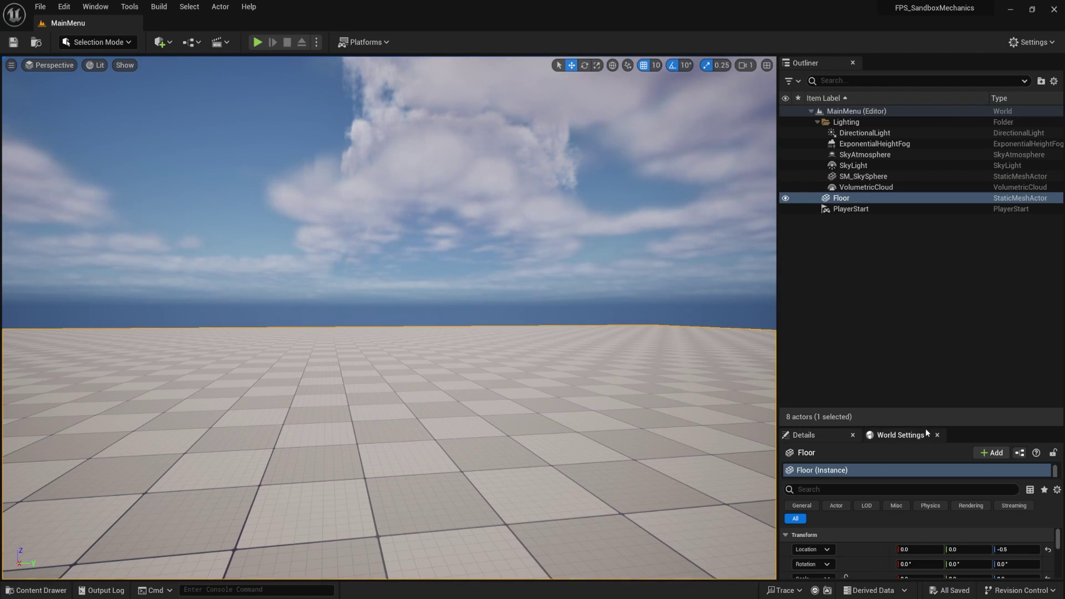
drag(927, 426, 899, 273)
click(900, 272)
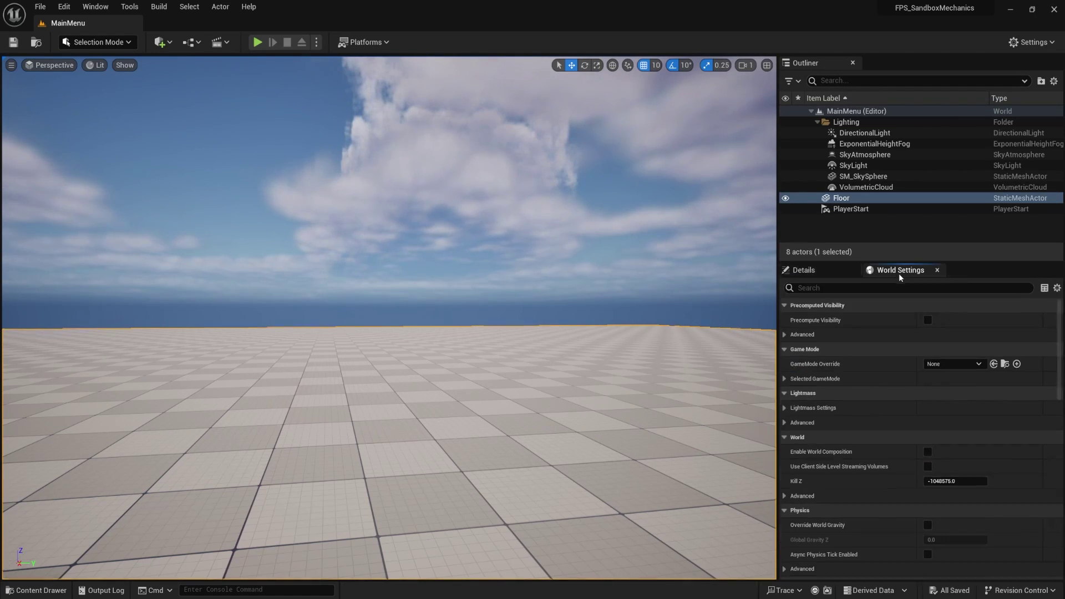
click(971, 366)
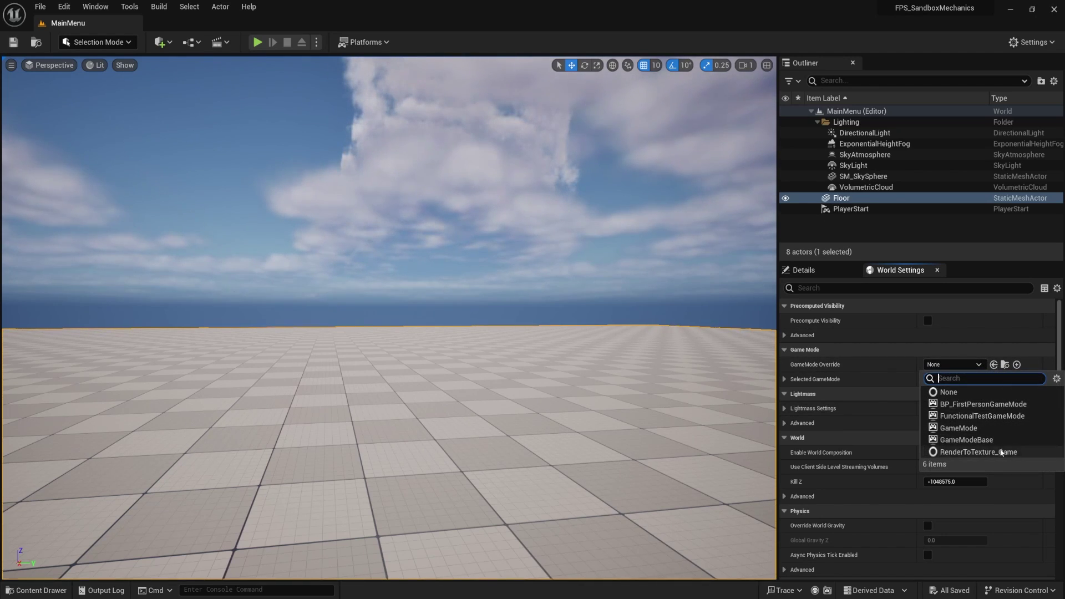
click(968, 440)
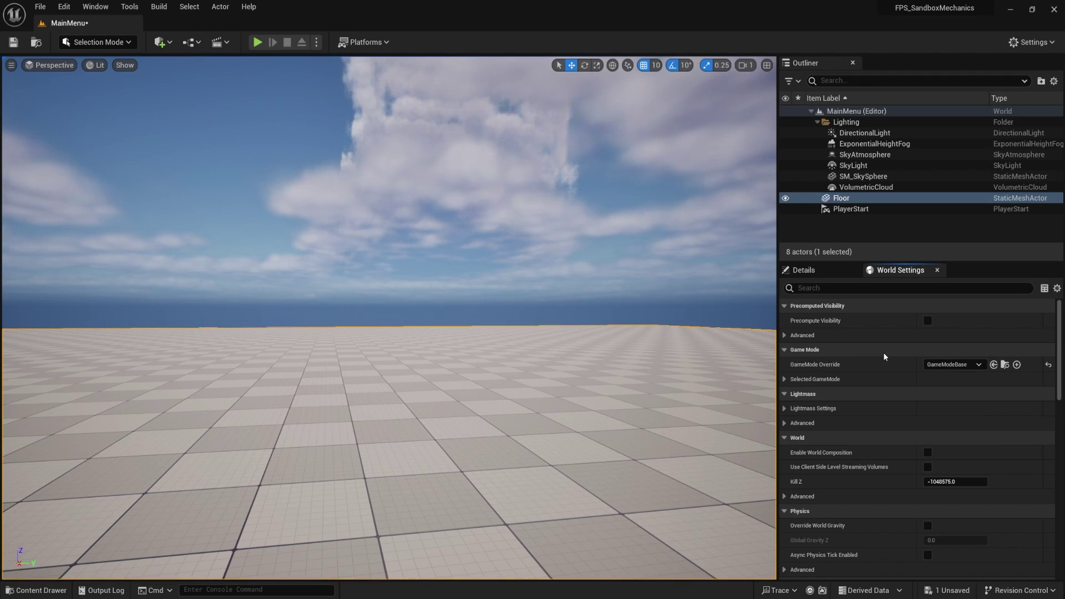
click(258, 43)
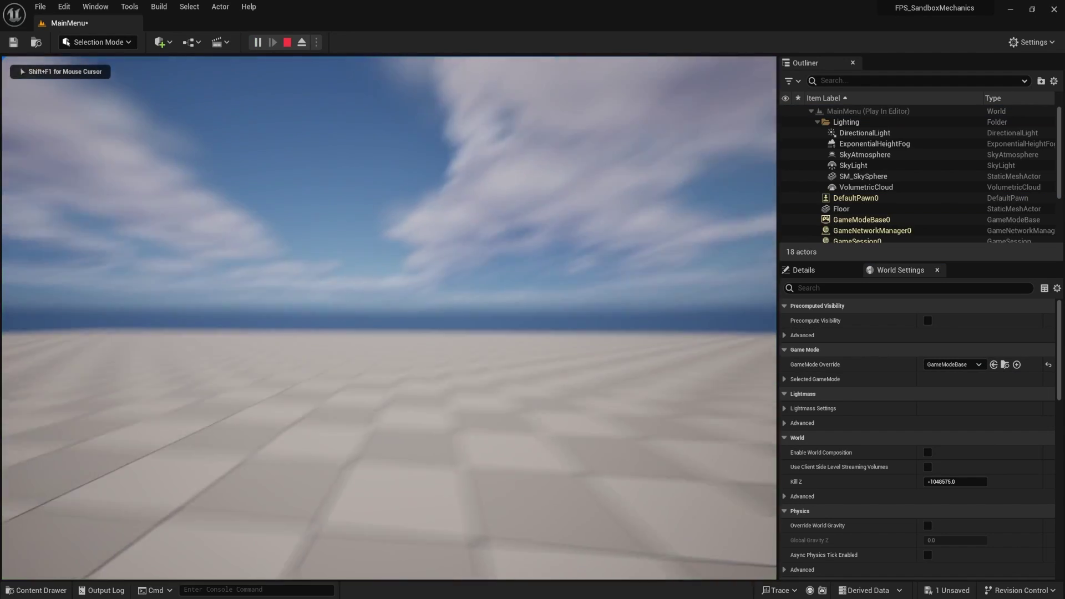
key(Escape)
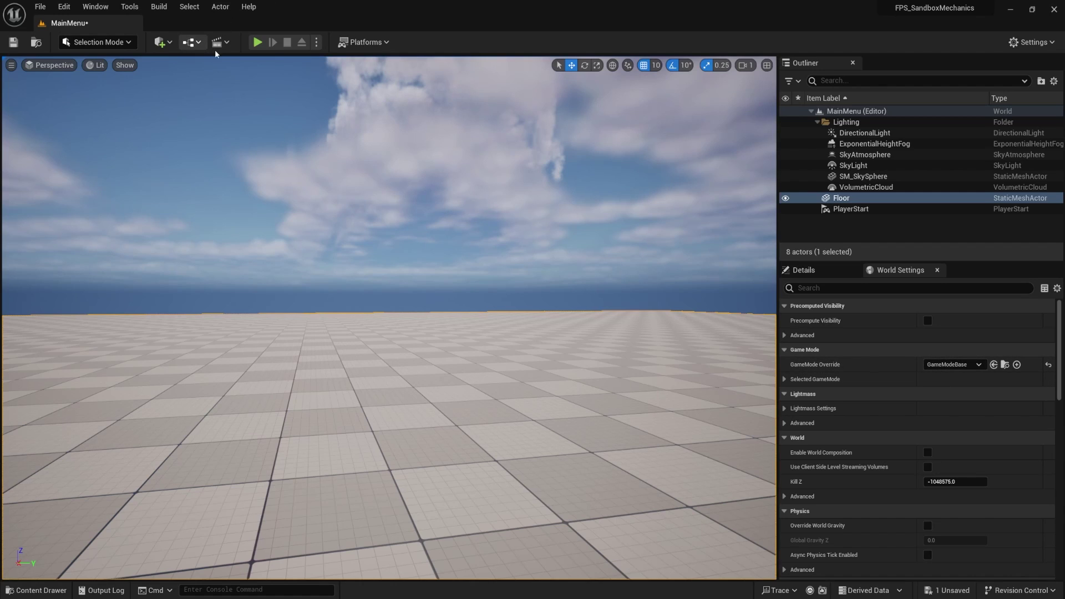
Step: Open the MainMenu level blueprint and add a Get Player Controller node to its Event Graph
click(199, 42)
click(230, 121)
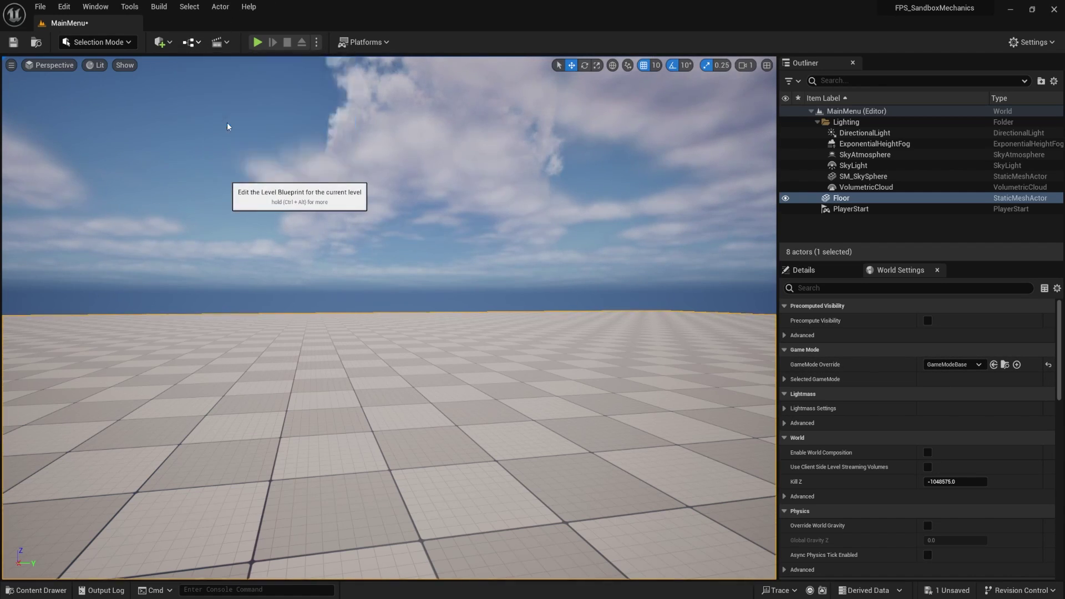
drag(835, 64, 422, 2)
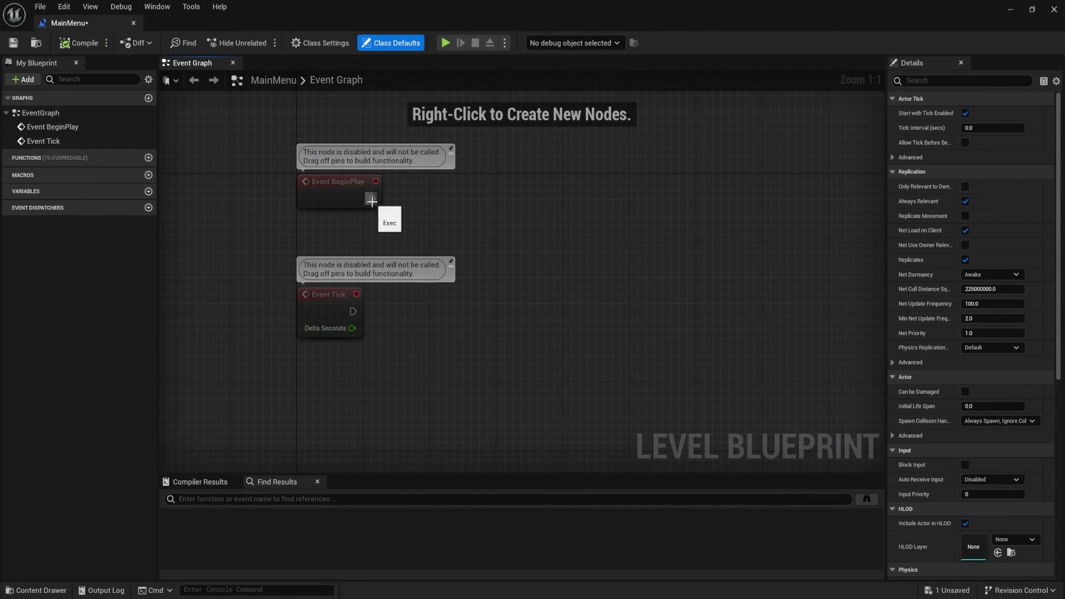
drag(372, 198, 461, 212)
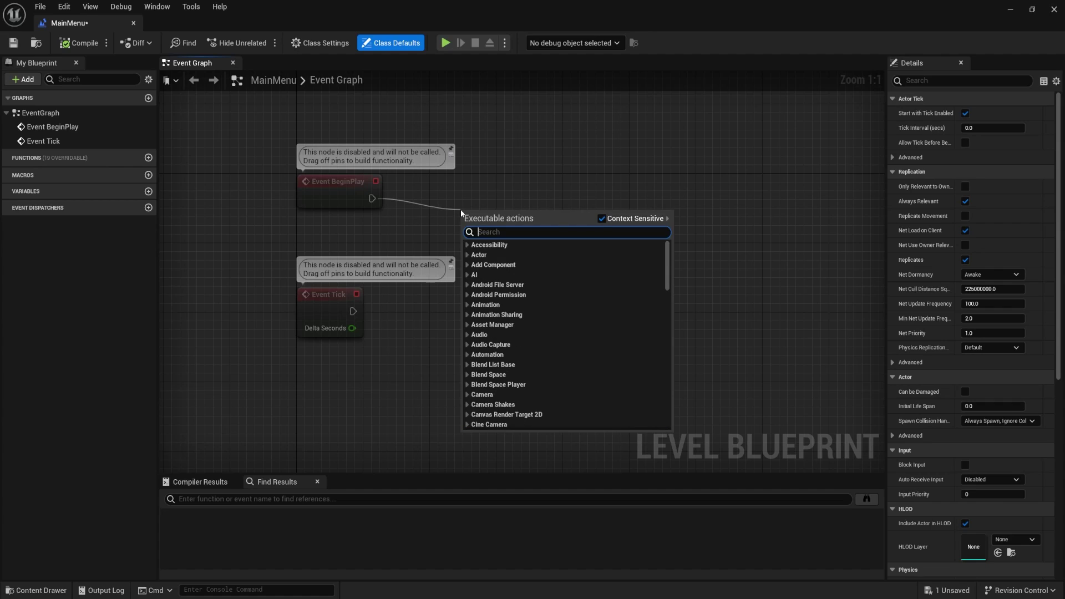
click(530, 184)
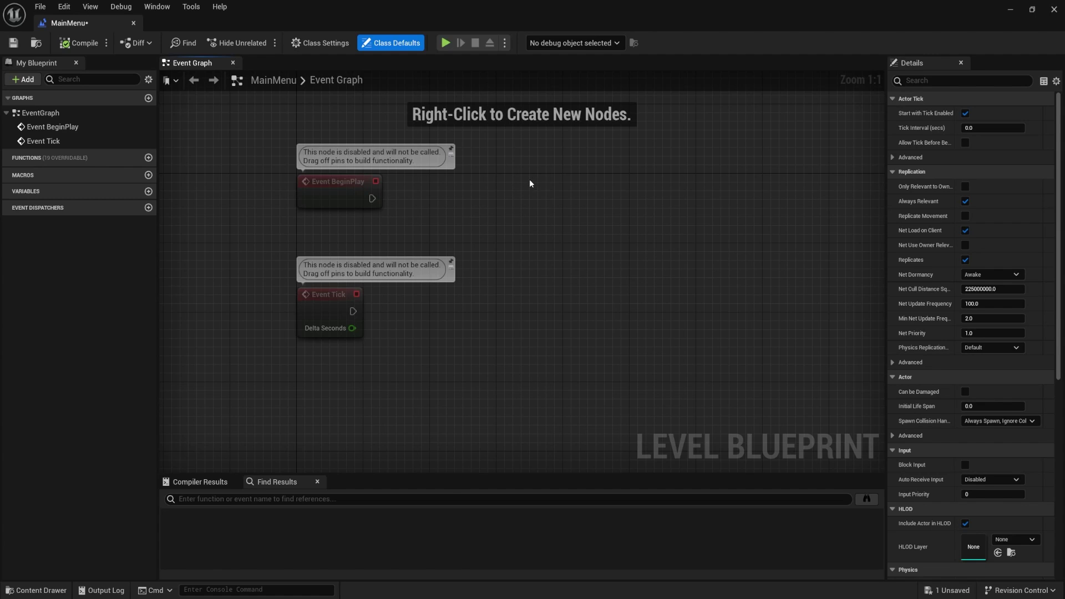
right_click(502, 282)
text(Get Player)
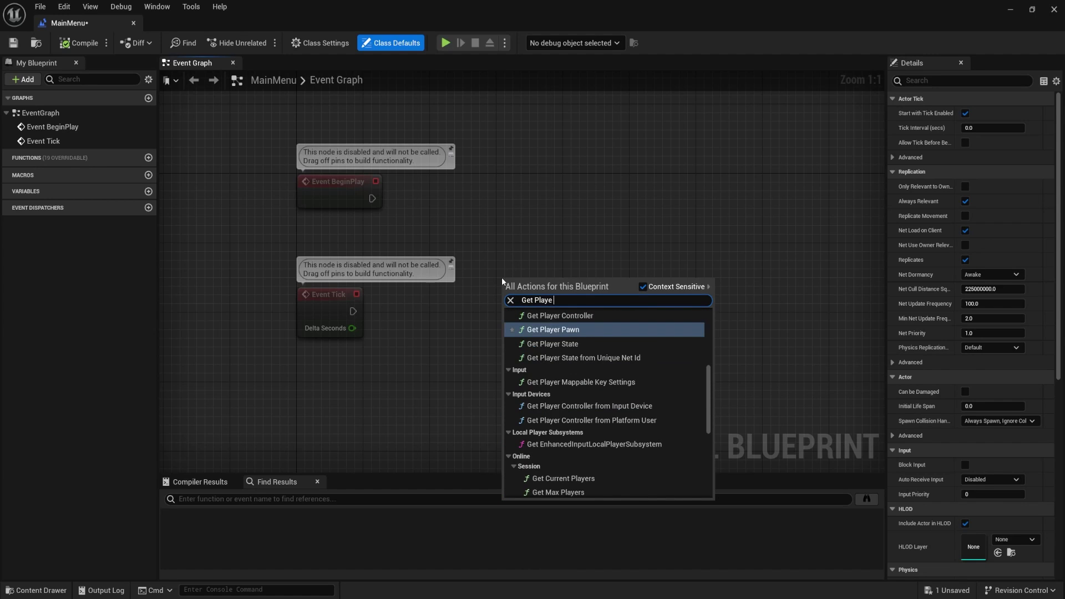
click(560, 316)
Step: Add a Set Input Mode UI Only node fed by Get Player Controller, place it above that node and run it from Event BeginPlay
drag(586, 259, 507, 193)
text(Set Input)
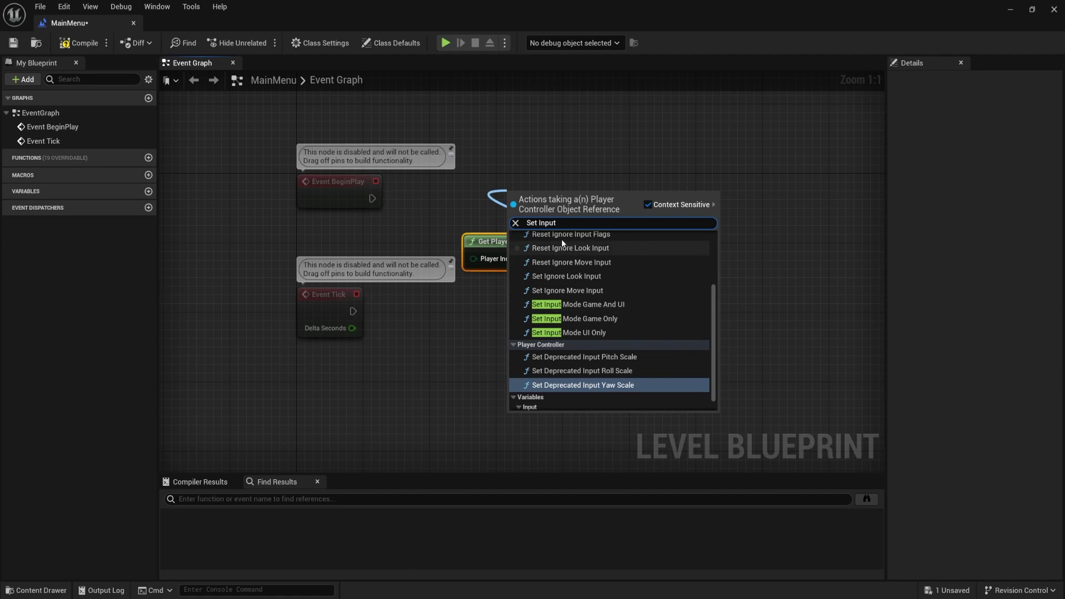
click(590, 332)
drag(613, 188, 572, 105)
right_drag(532, 314, 565, 423)
drag(565, 423, 614, 286)
key(Home)
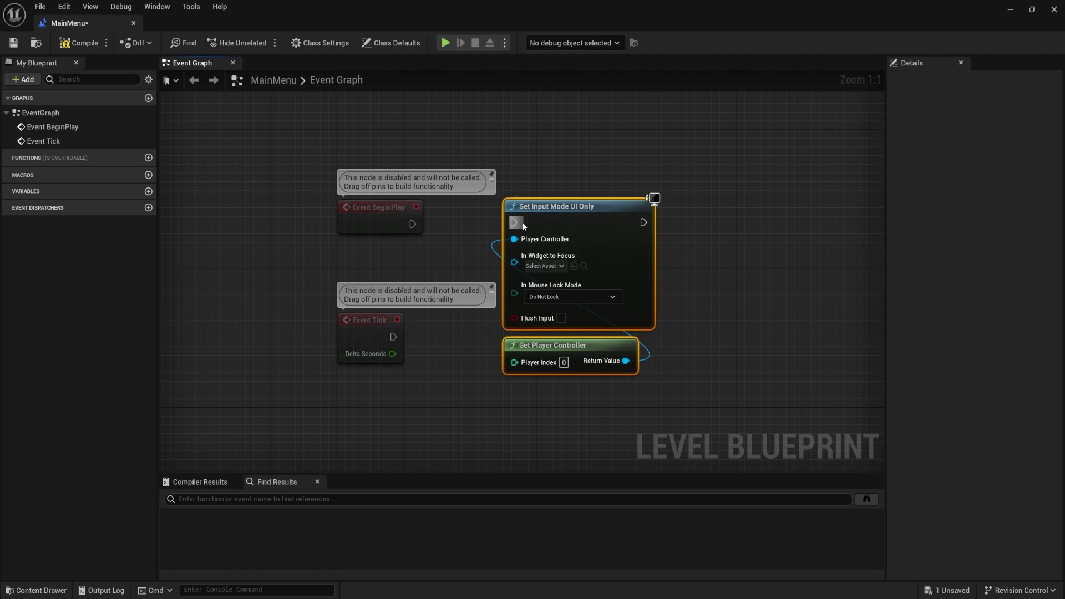
drag(420, 222, 514, 223)
right_drag(454, 341, 422, 329)
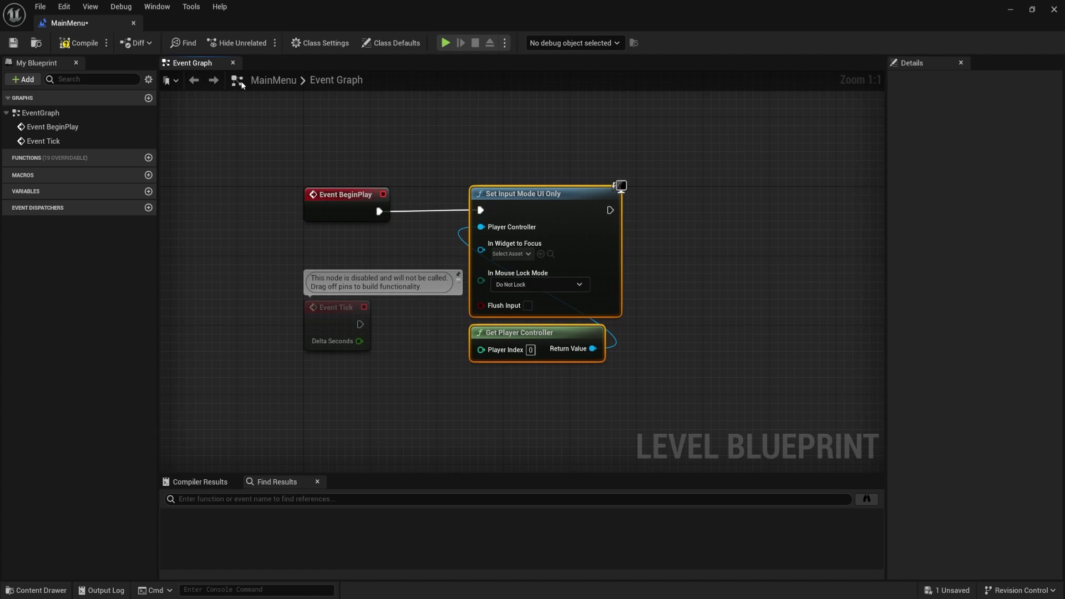
Step: Add a Set Show Mouse Cursor node targeting the player controller, run it after Set Input Mode UI Only and enable Show Mouse Cursor
drag(489, 126, 623, 163)
right_drag(658, 164, 622, 460)
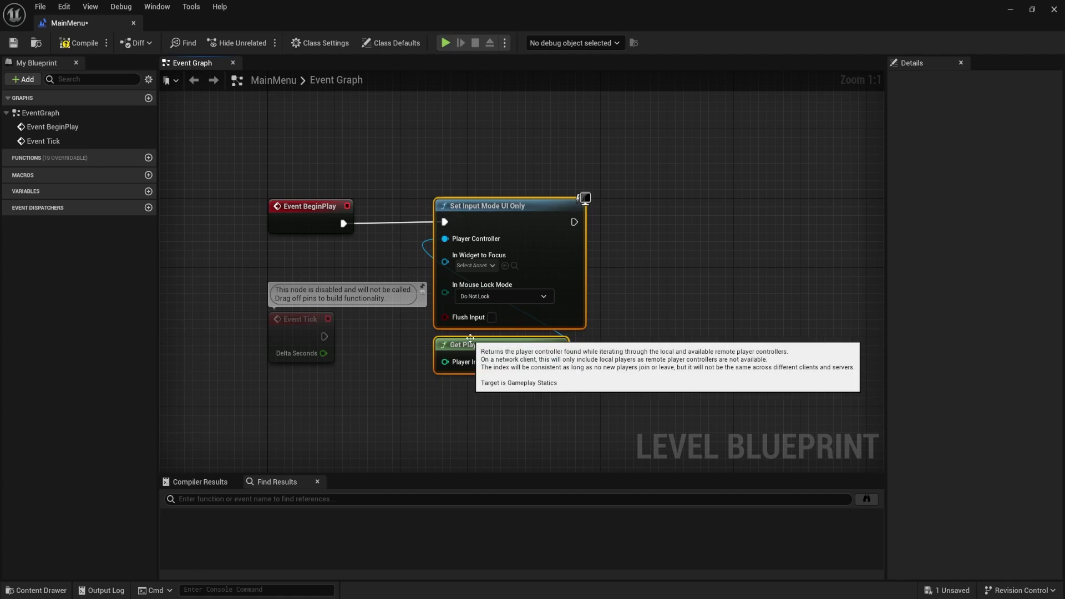
drag(556, 361, 635, 241)
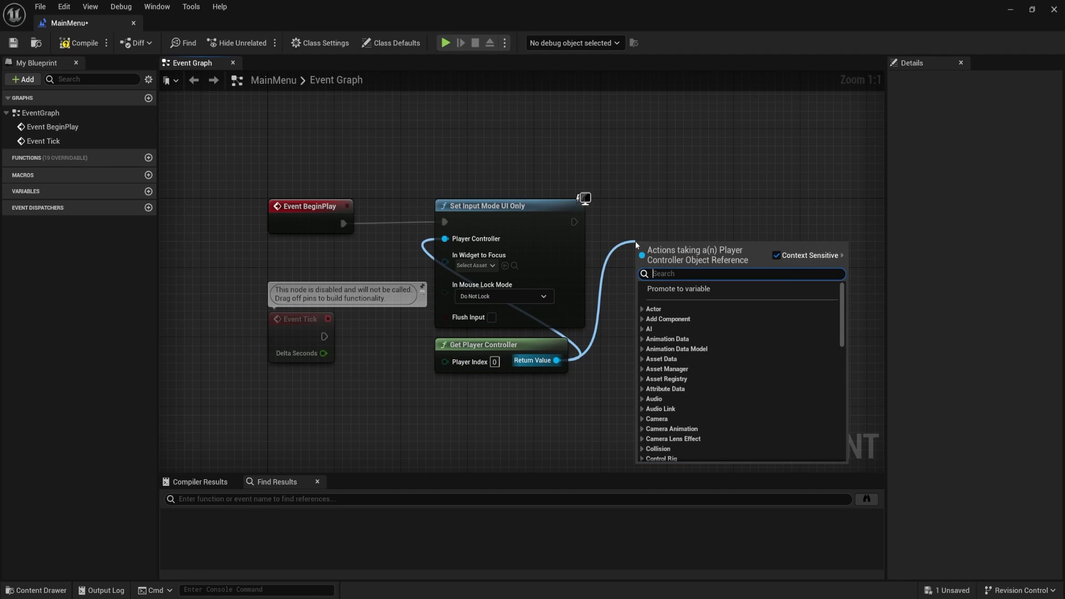
text(set show)
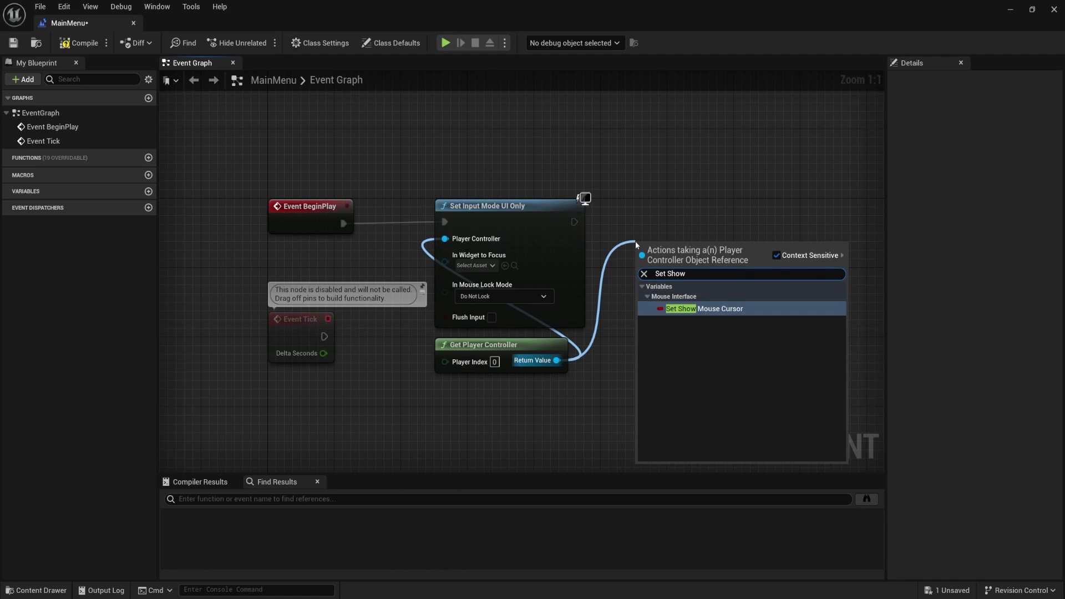
key(Return)
drag(686, 240, 667, 219)
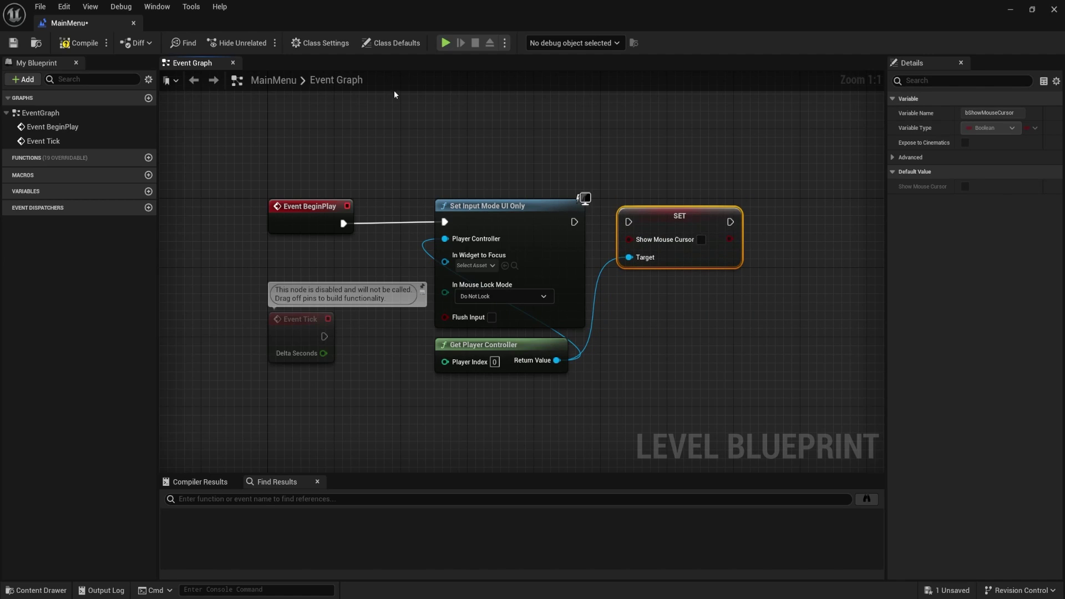
drag(575, 222, 629, 222)
click(702, 240)
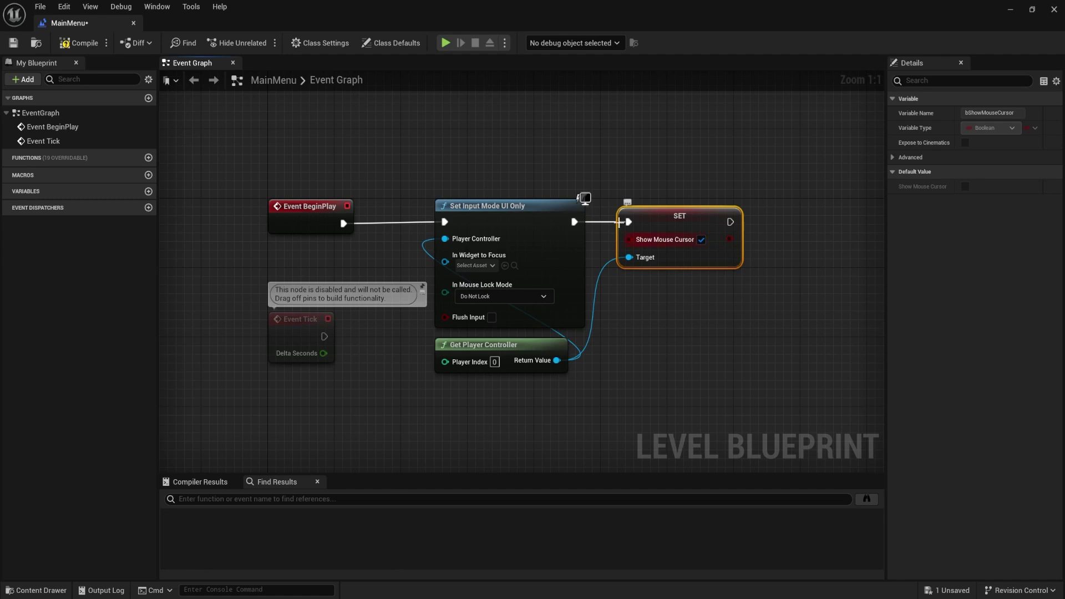
Step: Compile and save the MainMenu level blueprint and return to the level editor
click(77, 43)
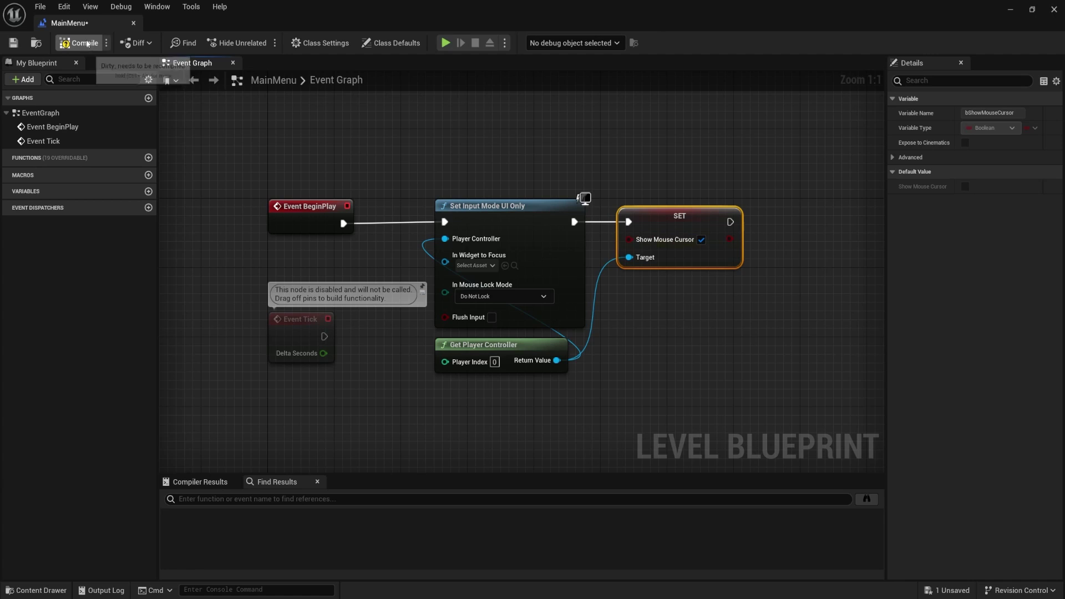
click(14, 44)
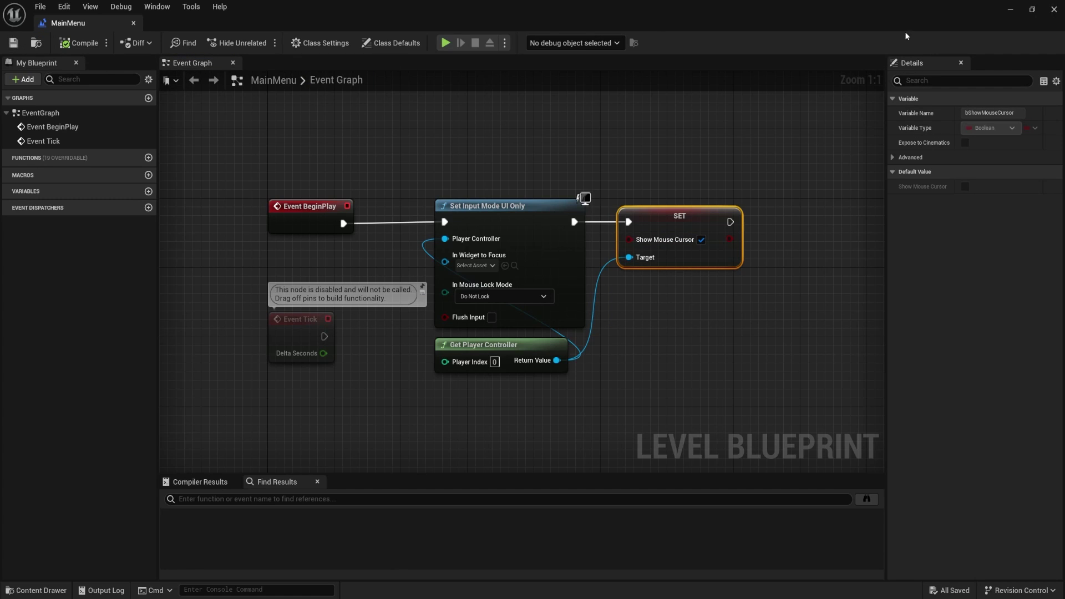
click(1009, 10)
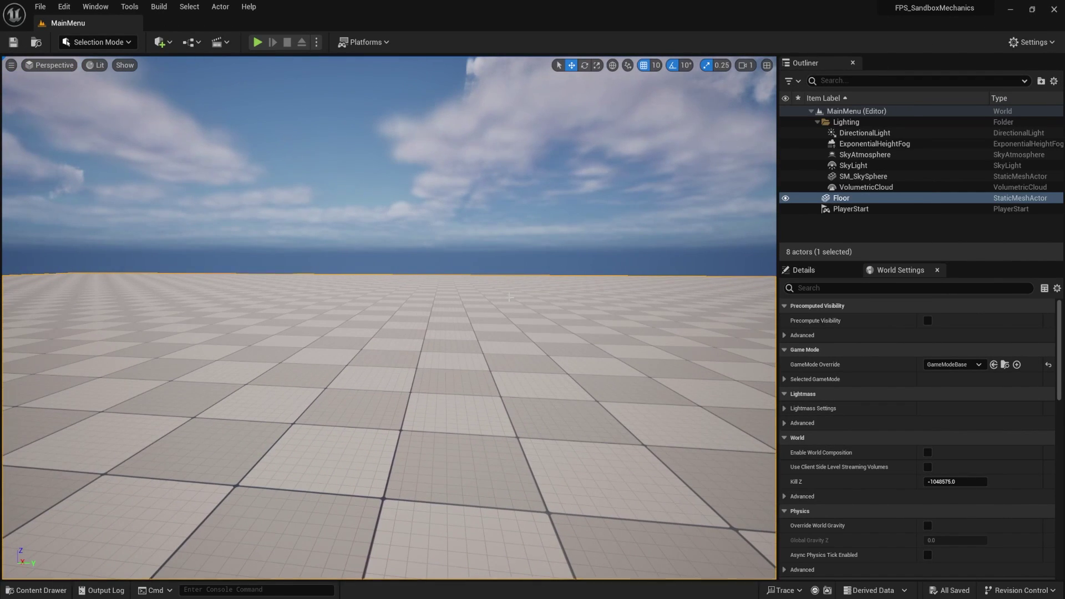
Step: Find BP_FirstPersonPlayerController in the FirstPerson Blueprints folder and open it for editing
key(ctrl+space)
click(51, 486)
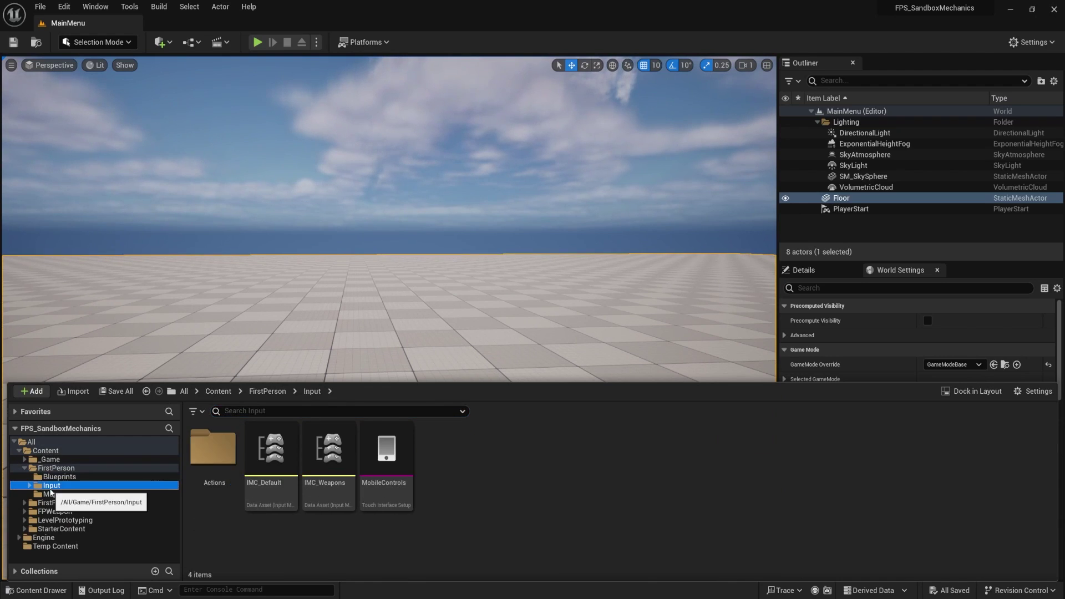
click(50, 493)
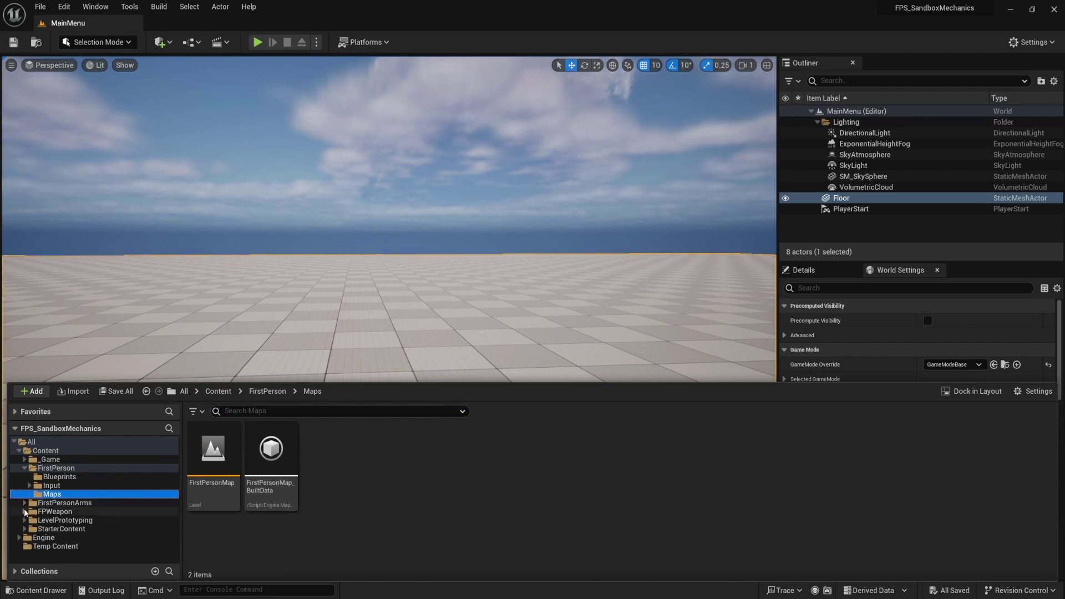
click(56, 477)
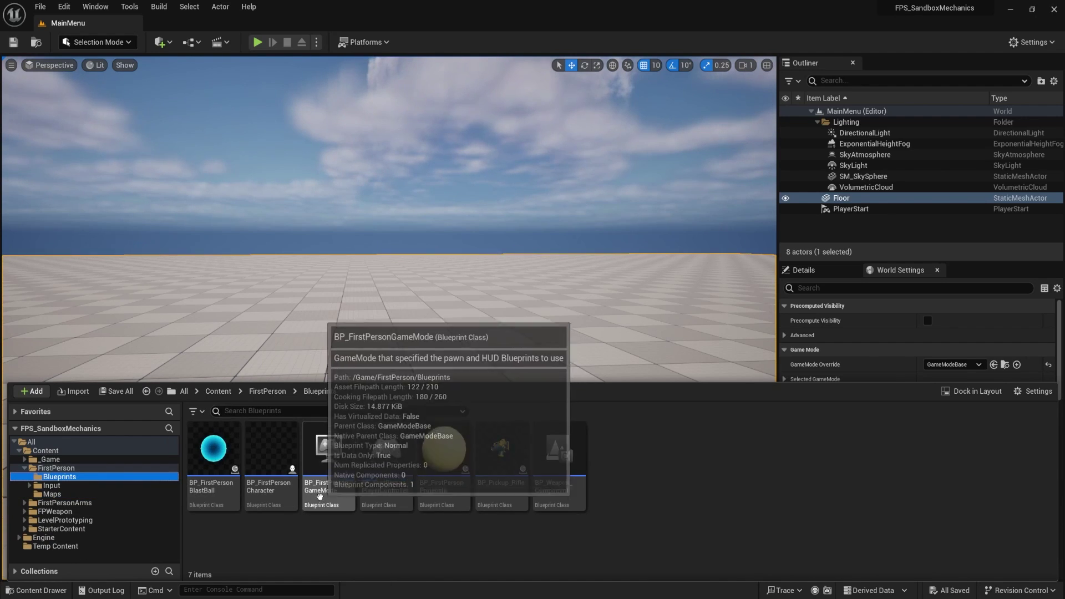
click(392, 485)
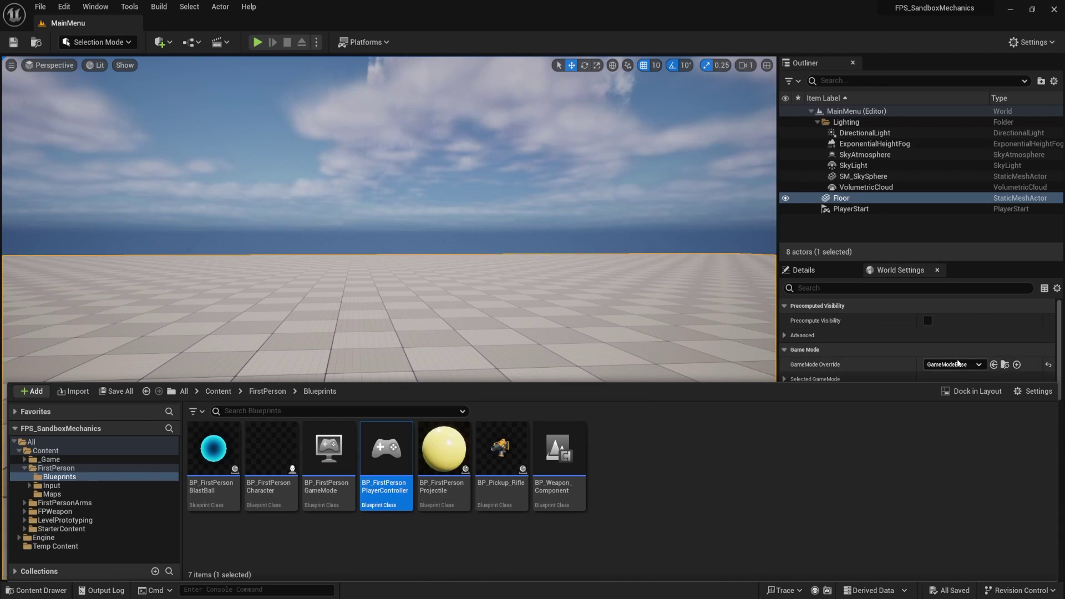
click(330, 483)
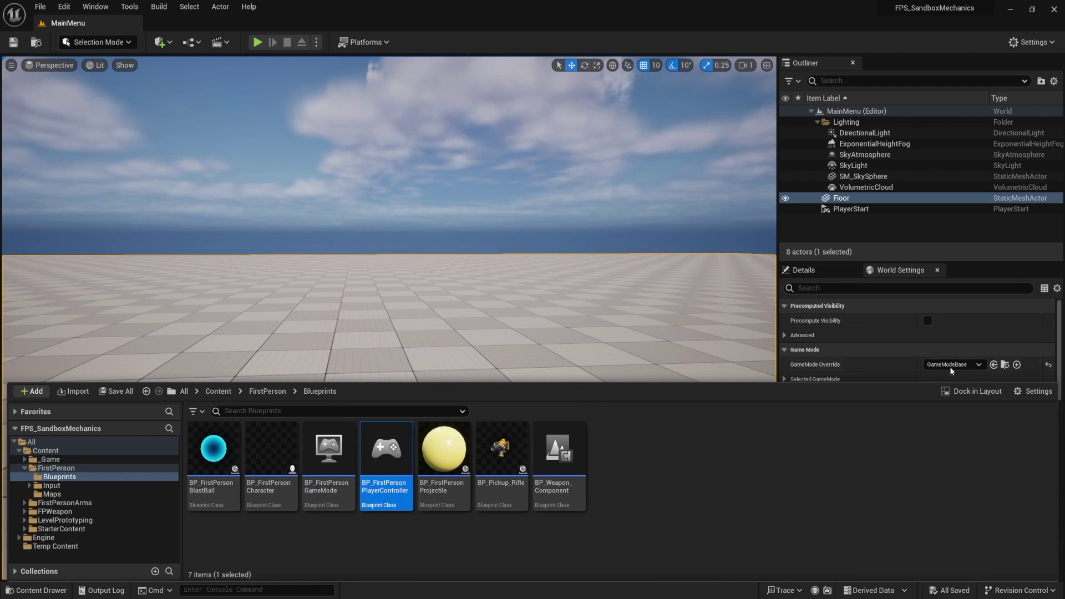
scroll(950, 370, down, 1)
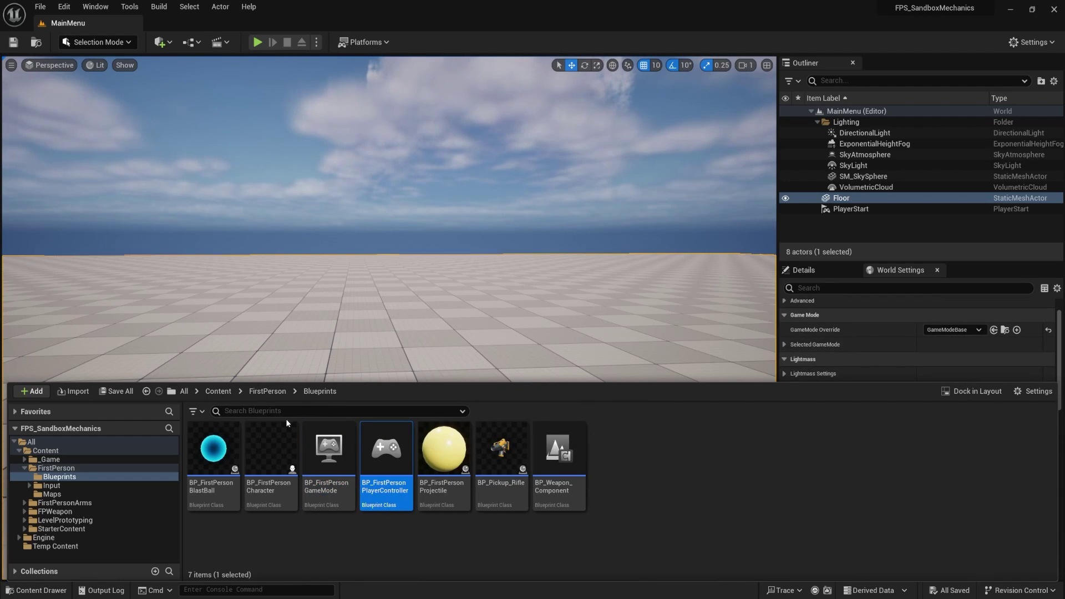
double_click(411, 508)
Step: Add a Set Input Mode Game Only node near Add to Viewport at the end of the player controller's Event Graph
right_drag(498, 354, 655, 330)
scroll(469, 368, down, 2)
right_drag(299, 365, 409, 347)
right_drag(681, 294, 528, 307)
right_drag(709, 267, 495, 292)
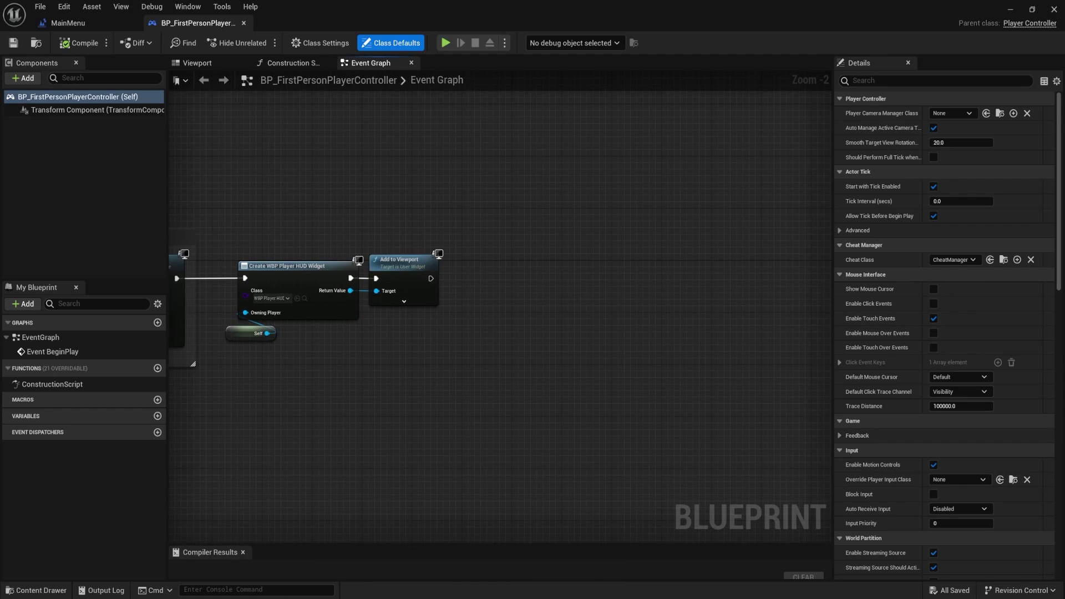
drag(432, 280, 483, 280)
mouse_move(248, 380)
right_down()
mouse_move(716, 393)
mouse_move(940, 379)
mouse_move(777, 352)
mouse_move(597, 350)
mouse_move(457, 357)
mouse_move(244, 397)
right_up()
scroll(375, 338, up, 2)
right_drag(491, 329, 445, 259)
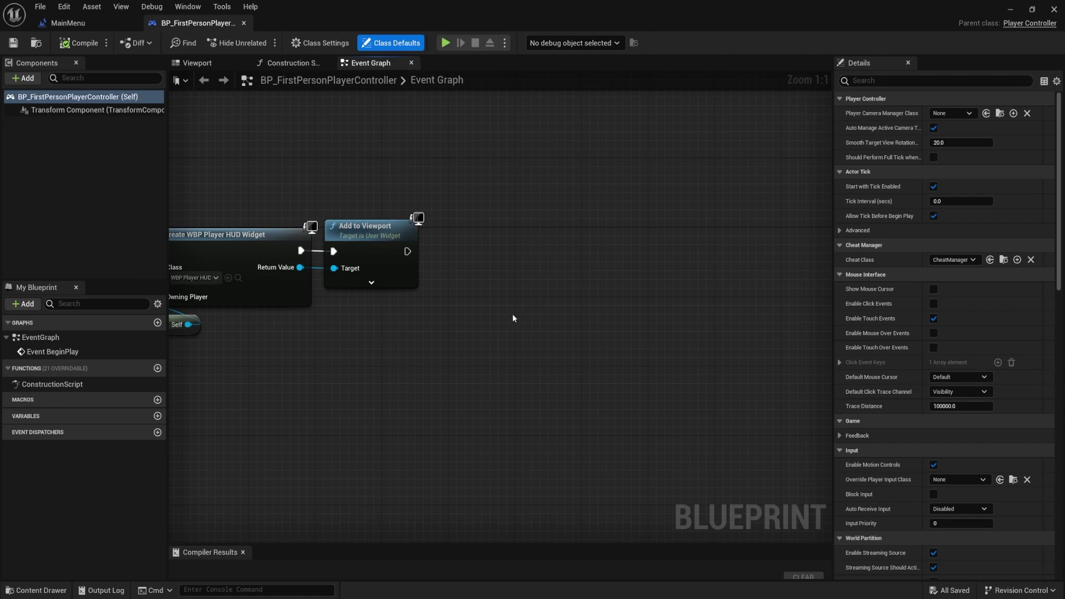
right_click(494, 353)
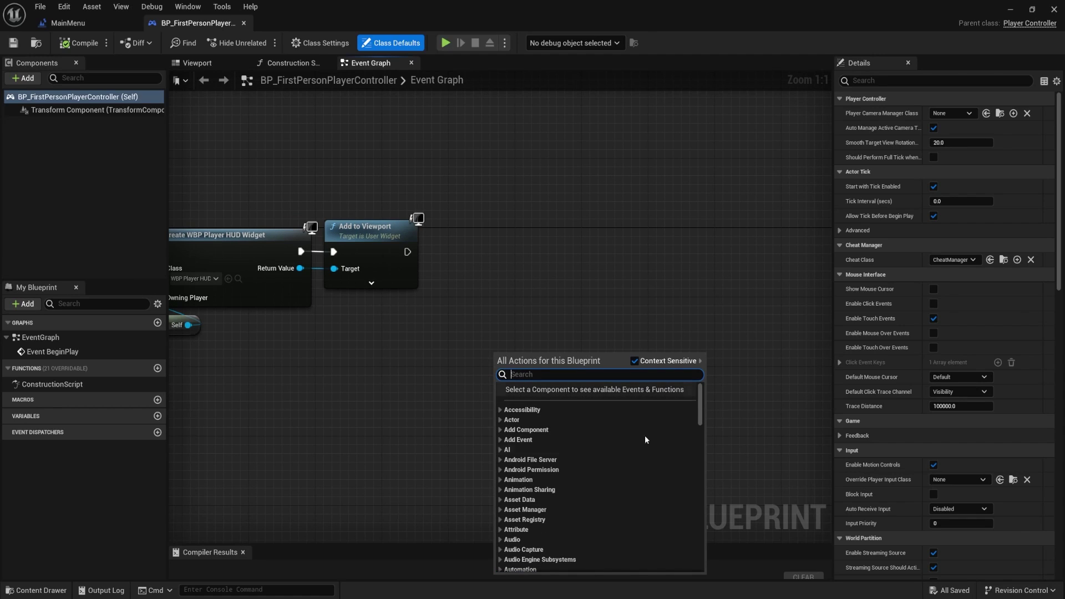
click(493, 295)
right_click(514, 303)
text(Set Input Mode)
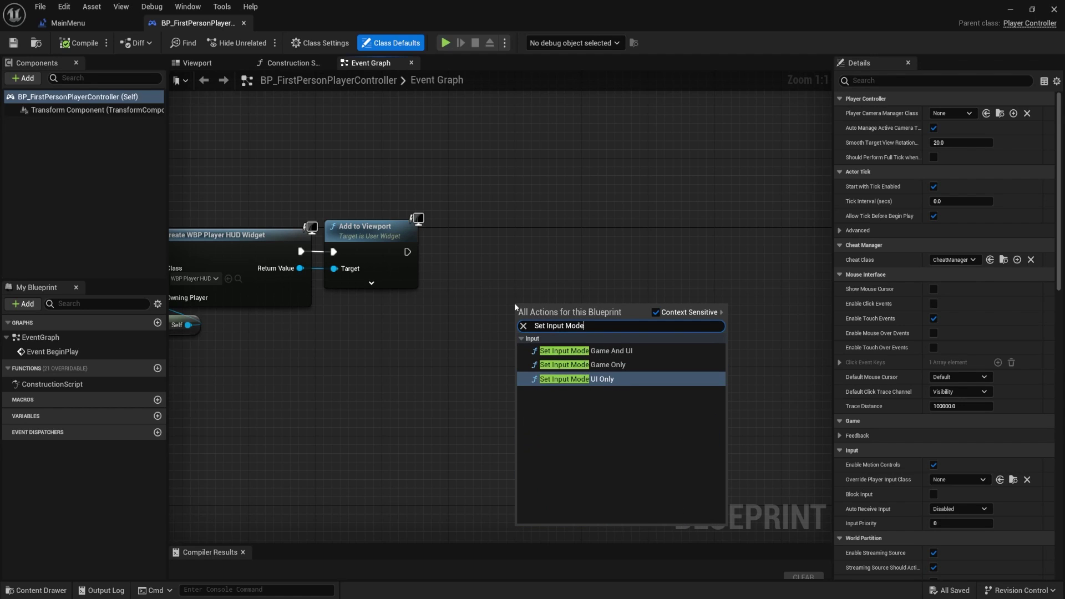
key(Down)
key(Return)
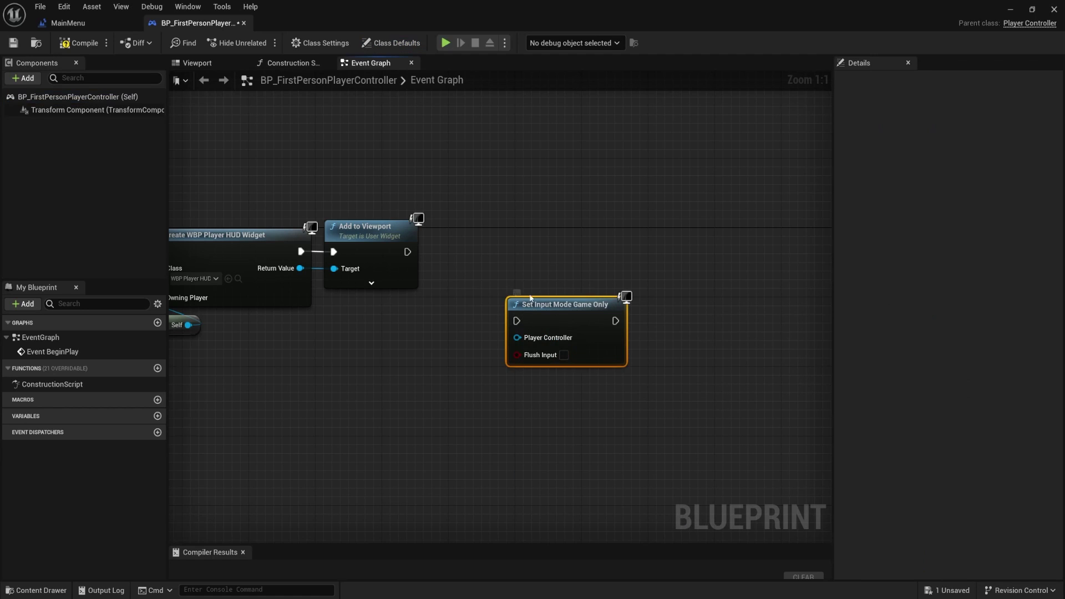
Step: Place Set Input Mode Game Only beside Add to Viewport, run it from that node and feed its Player Controller with a Self reference
drag(551, 314, 492, 240)
drag(407, 251, 495, 332)
click(487, 314)
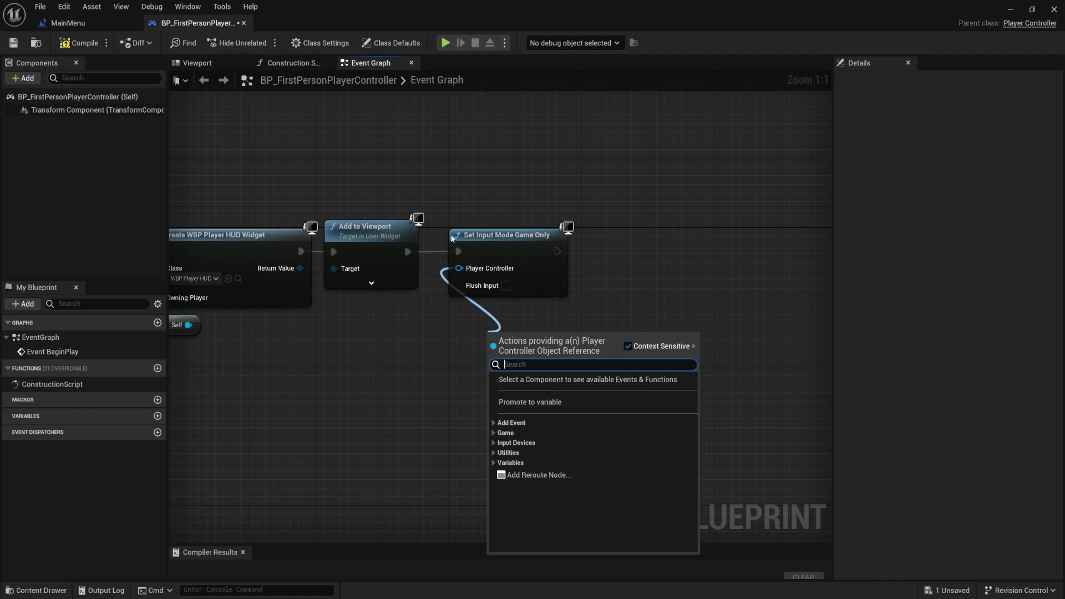
text(self)
key(Return)
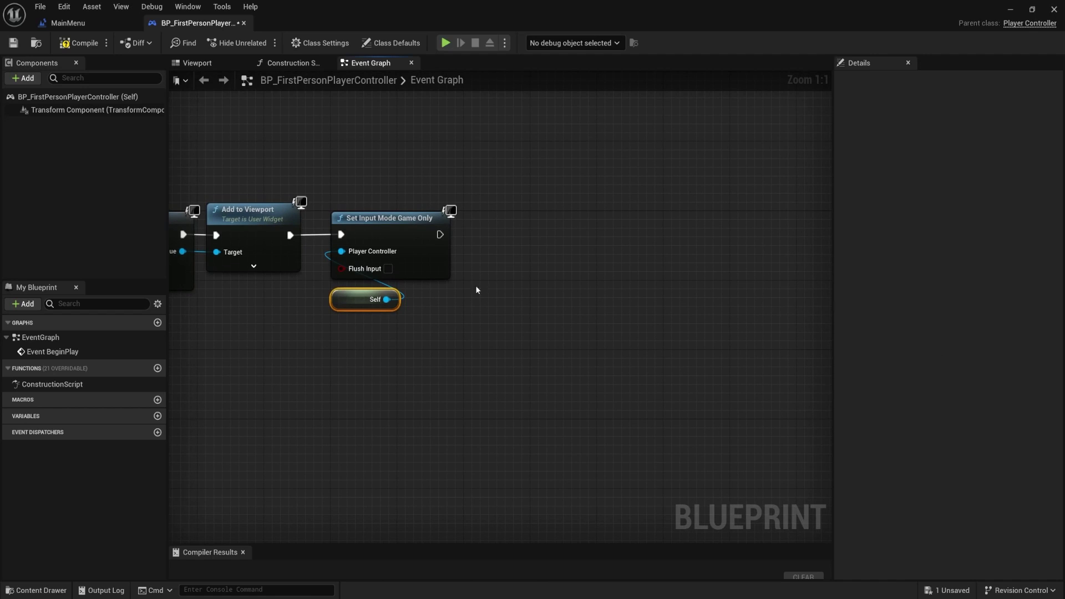
Step: Add a Set Show Mouse Cursor node targeting Self and run it after Set Input Mode Game Only
drag(387, 300, 498, 247)
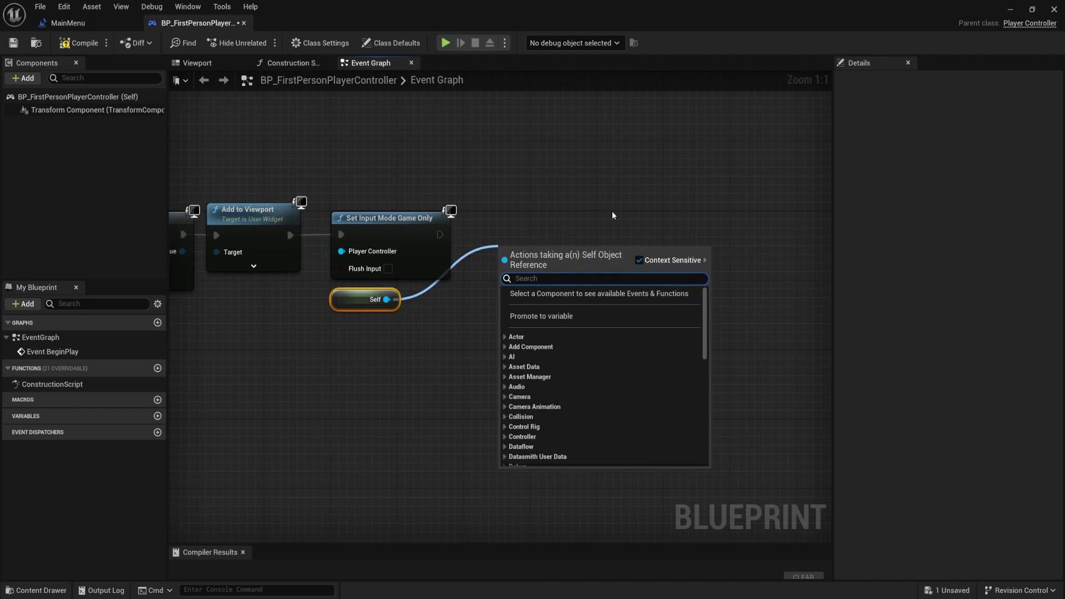
text(Set Show M)
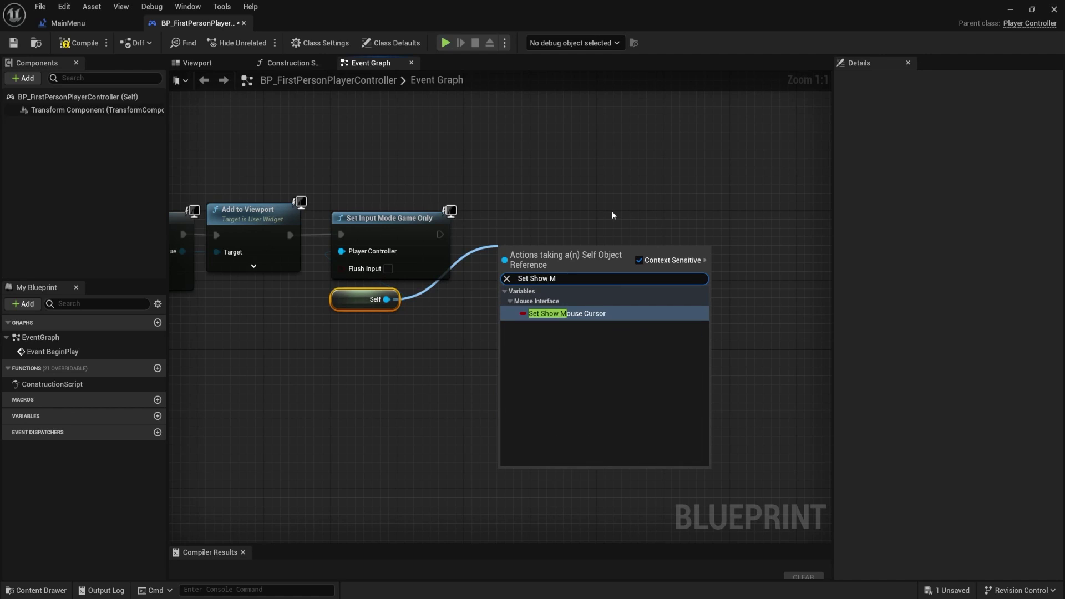
key(Return)
drag(571, 278, 557, 256)
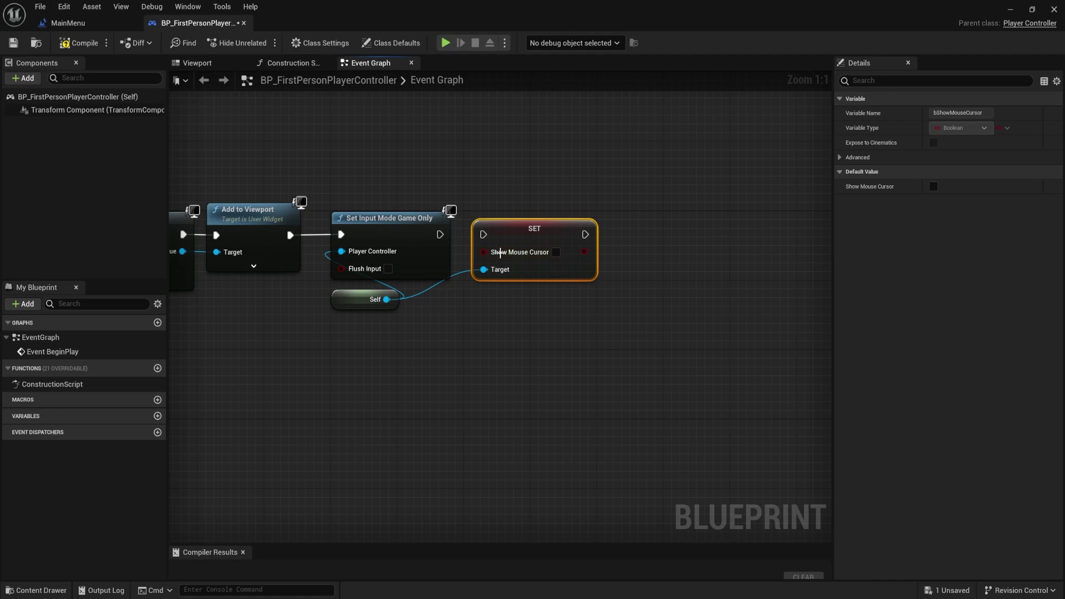
drag(440, 235, 484, 235)
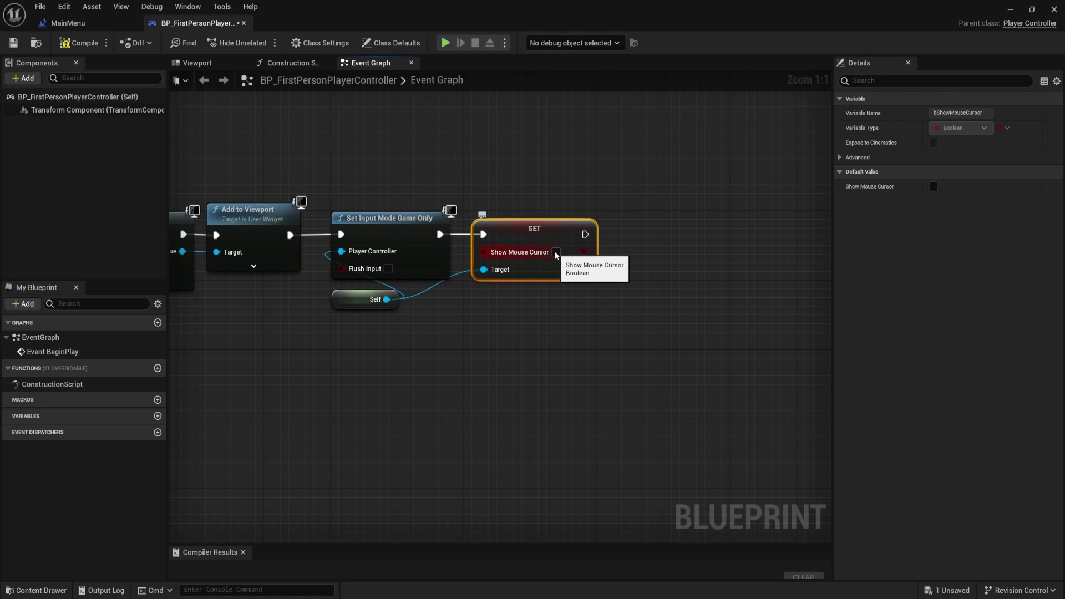
Step: Compile and save BP_FirstPersonPlayerController and start a play-test of the MainMenu level
click(78, 42)
click(13, 42)
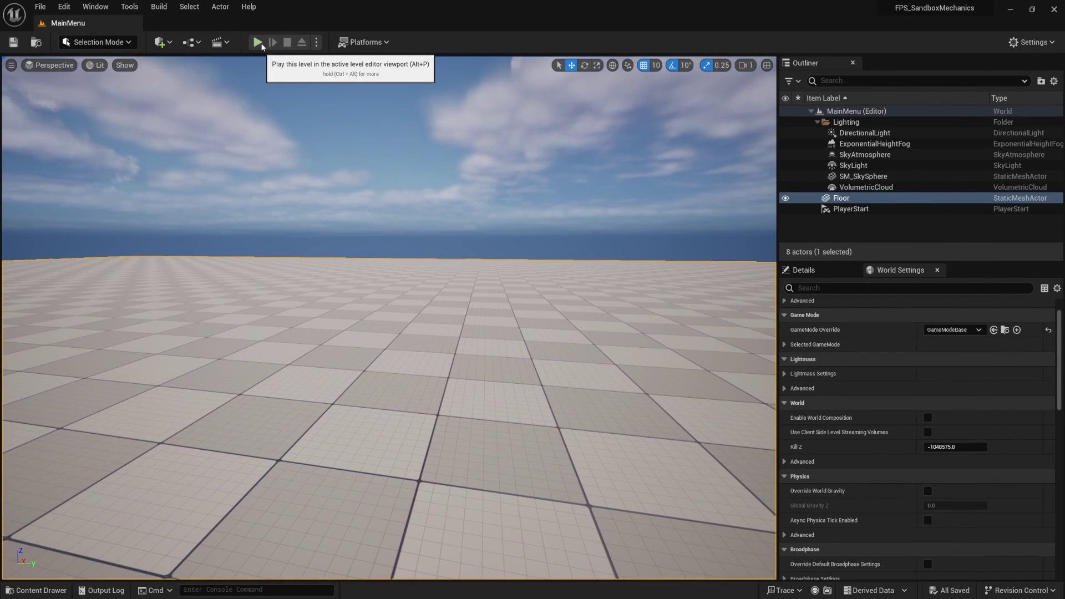
click(258, 42)
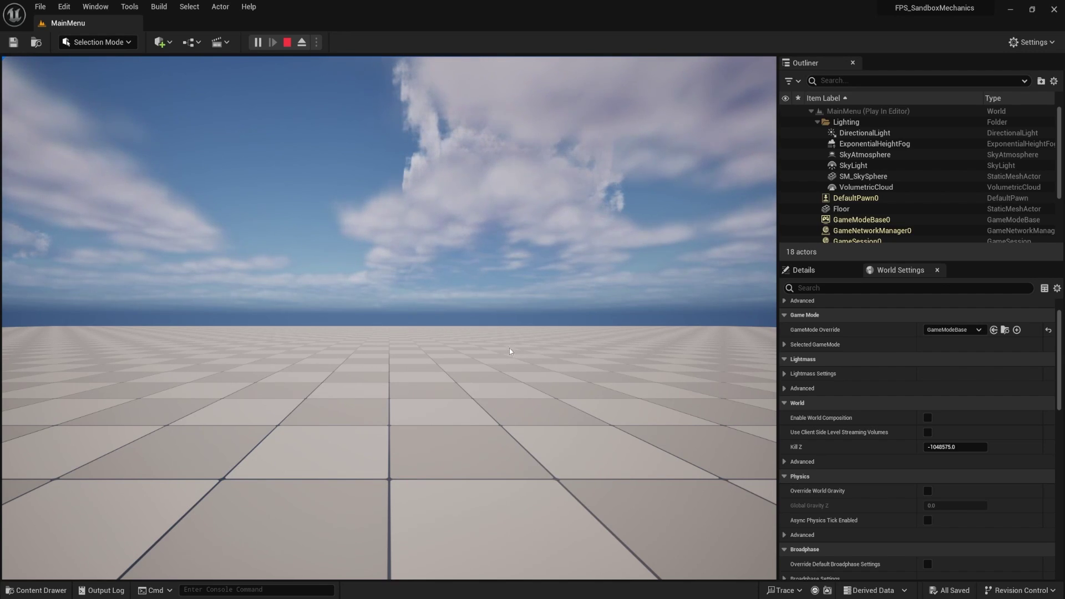
Step: End the running play-test, open FirstPersonMap from the FirstPerson Maps folder and play-test that level briefly
key(Escape)
key(ctrl+space)
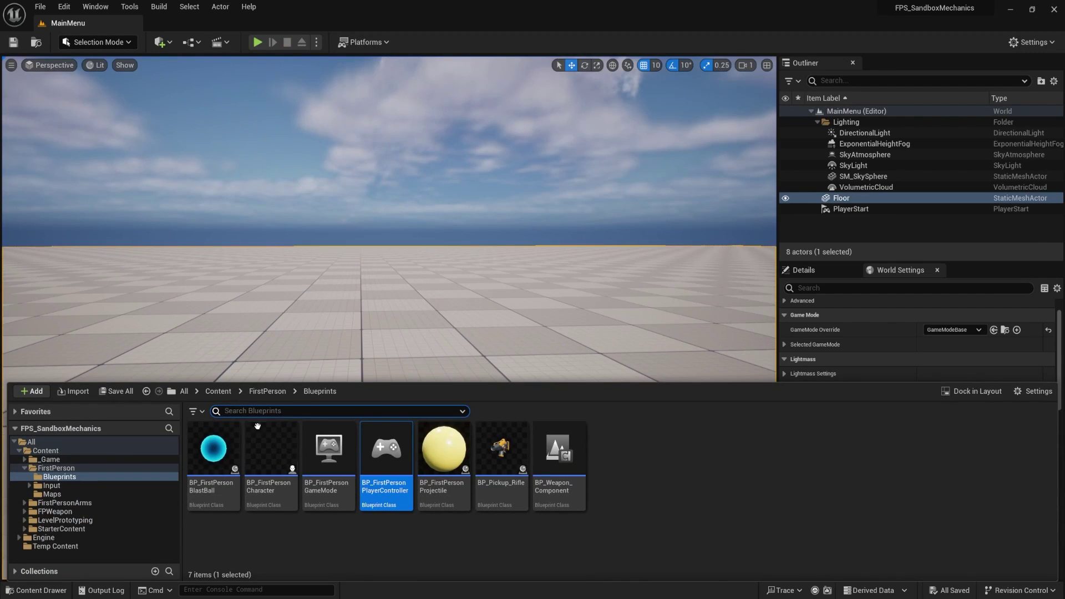
click(52, 485)
click(62, 520)
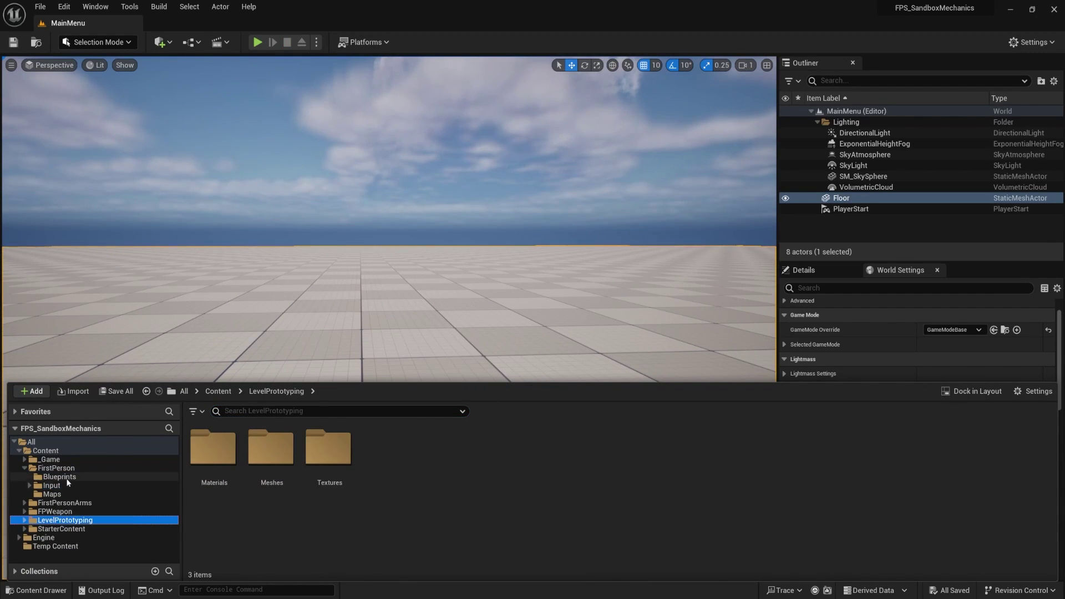
click(58, 476)
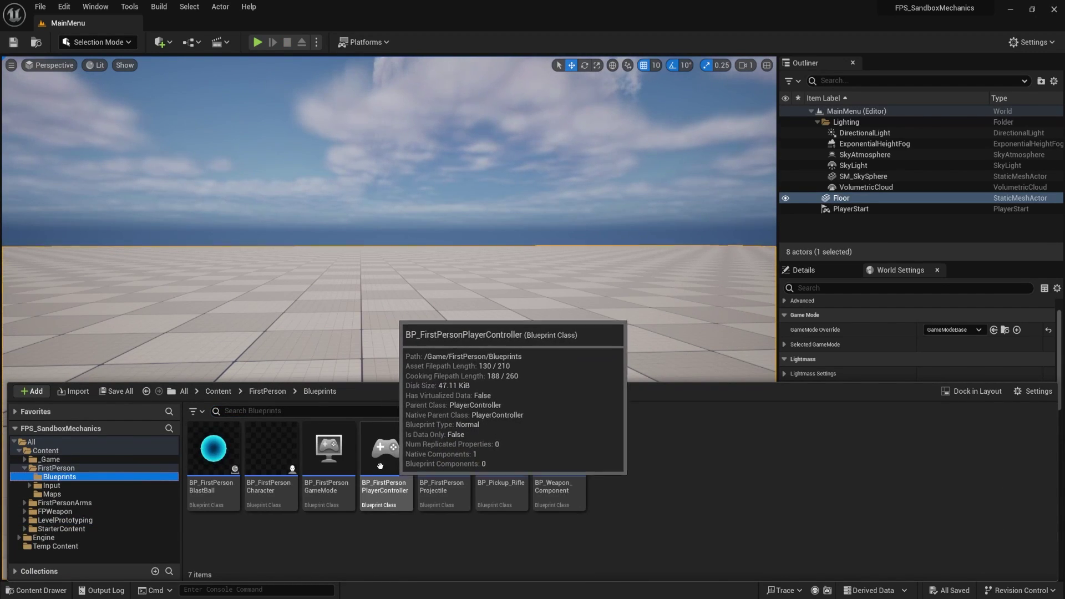
click(56, 469)
double_click(339, 472)
double_click(218, 492)
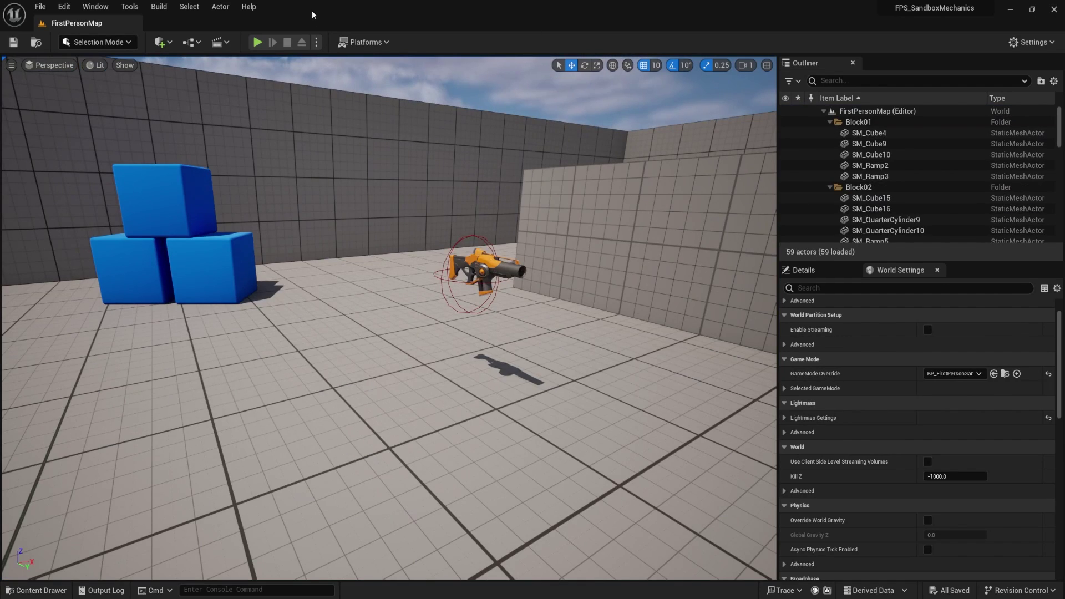
click(257, 42)
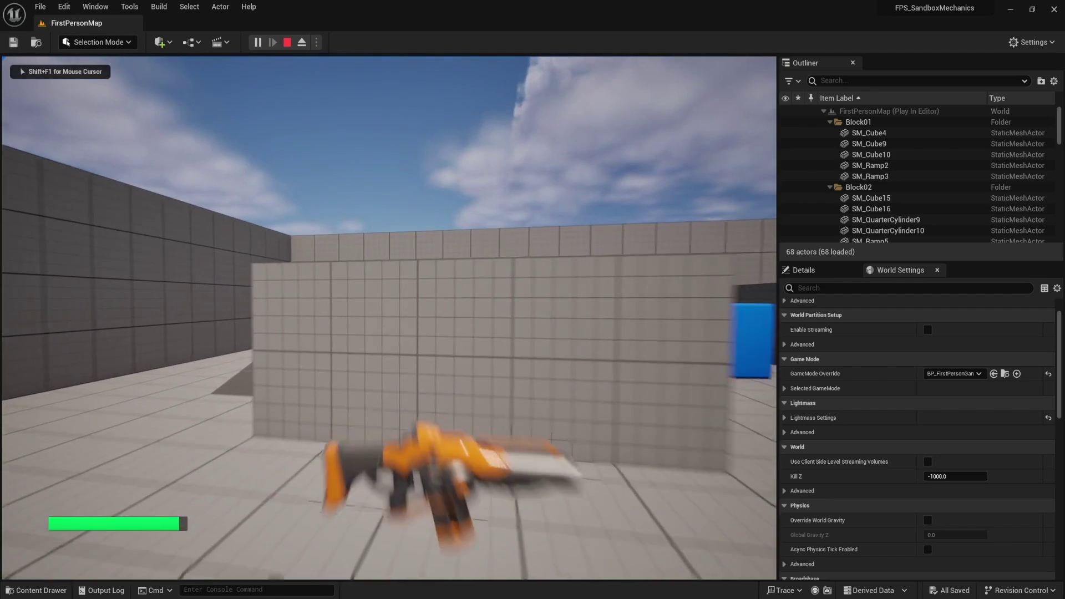
key(Escape)
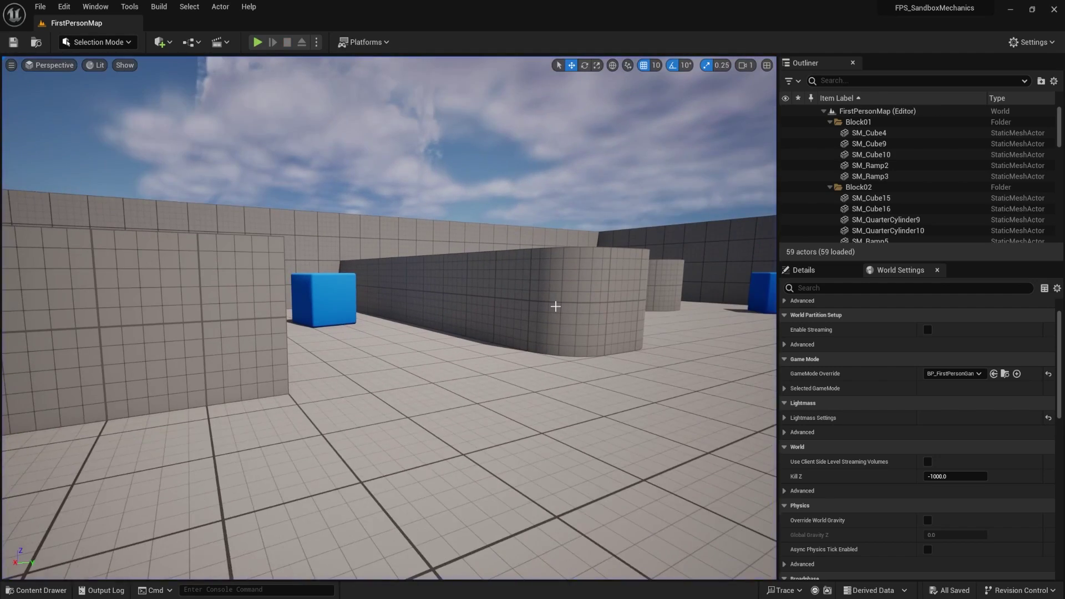
Step: Reopen the MainMenu level from its folder under _Game
key(ctrl+space)
click(32, 461)
click(24, 460)
click(52, 485)
double_click(225, 470)
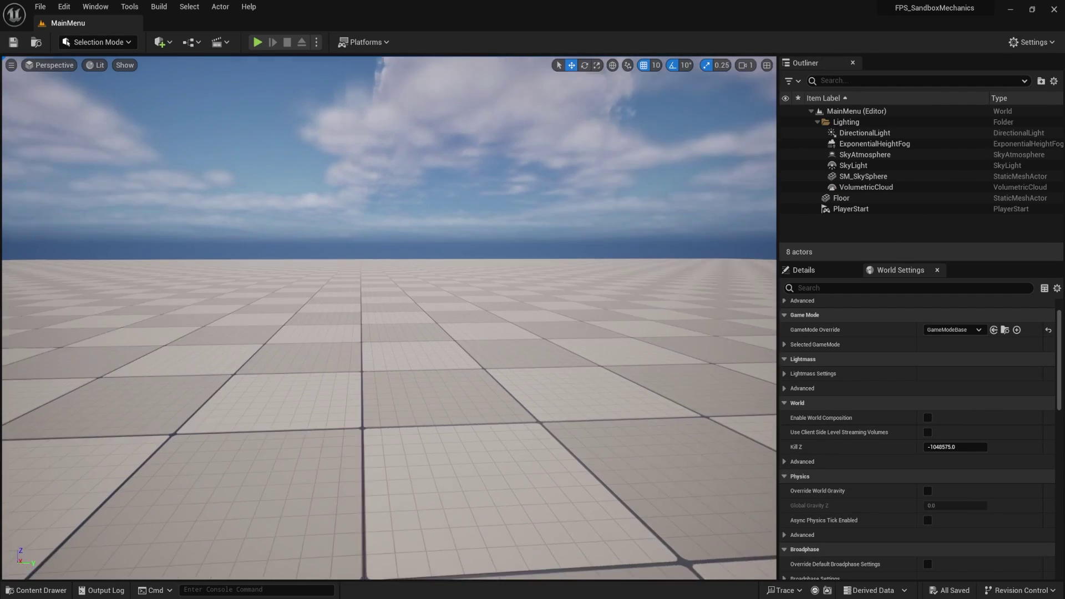
Step: Save the MainMenu level and run a short play-test of it
right_drag(311, 277, 294, 294)
key(ctrl+s)
click(257, 43)
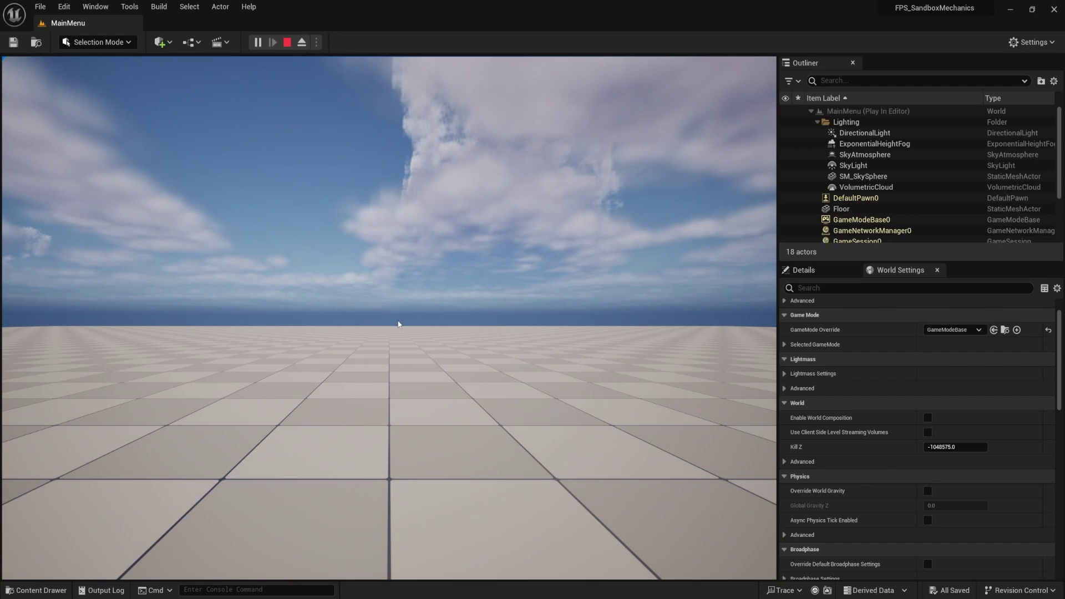
click(287, 43)
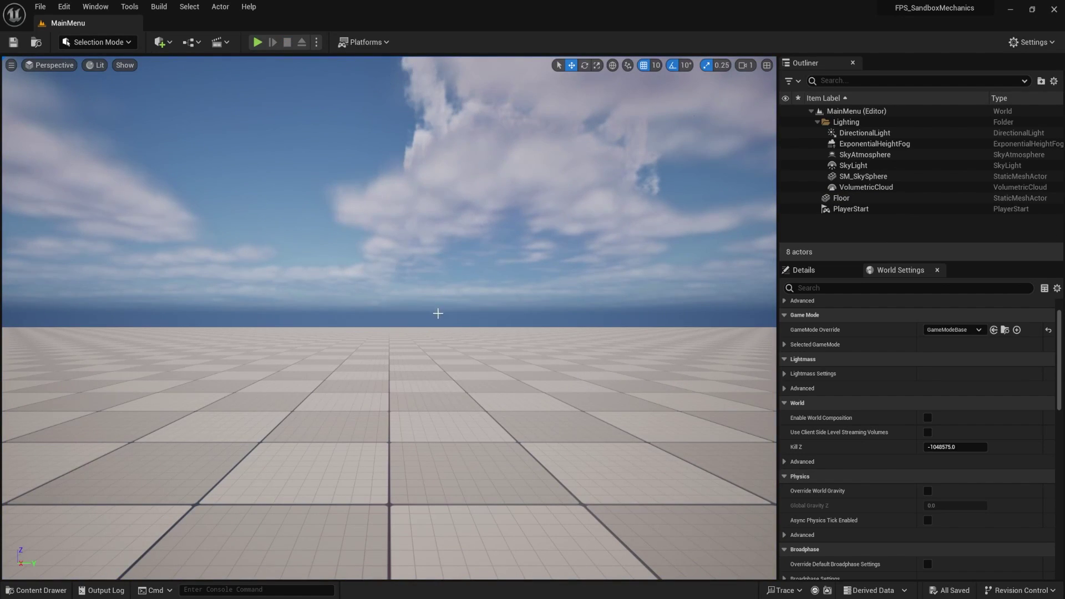
Step: Try to move the PlayerStart to a different spot on the floor, then undo the move
key(s)
right_drag(388, 319, 411, 337)
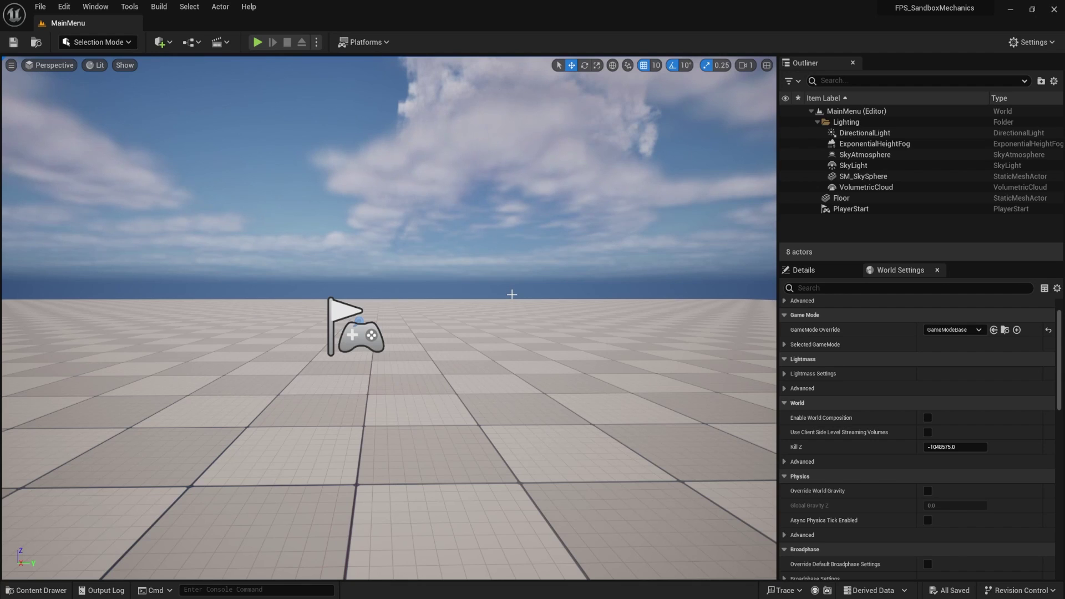
right_drag(503, 295, 477, 358)
click(386, 431)
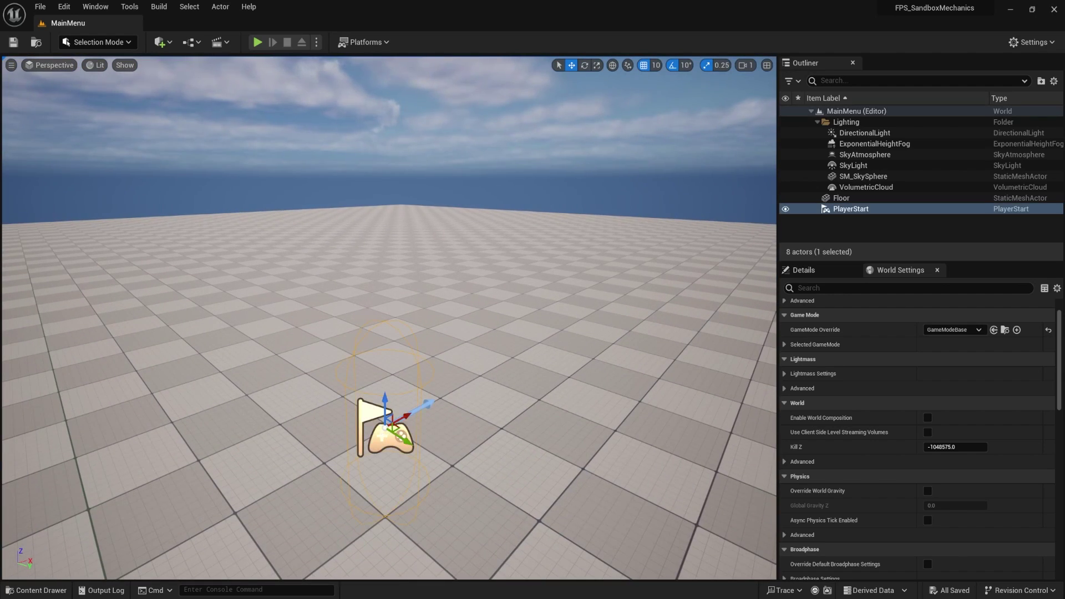
key(f)
right_drag(389, 322, 336, 308)
drag(452, 379, 256, 388)
key(e)
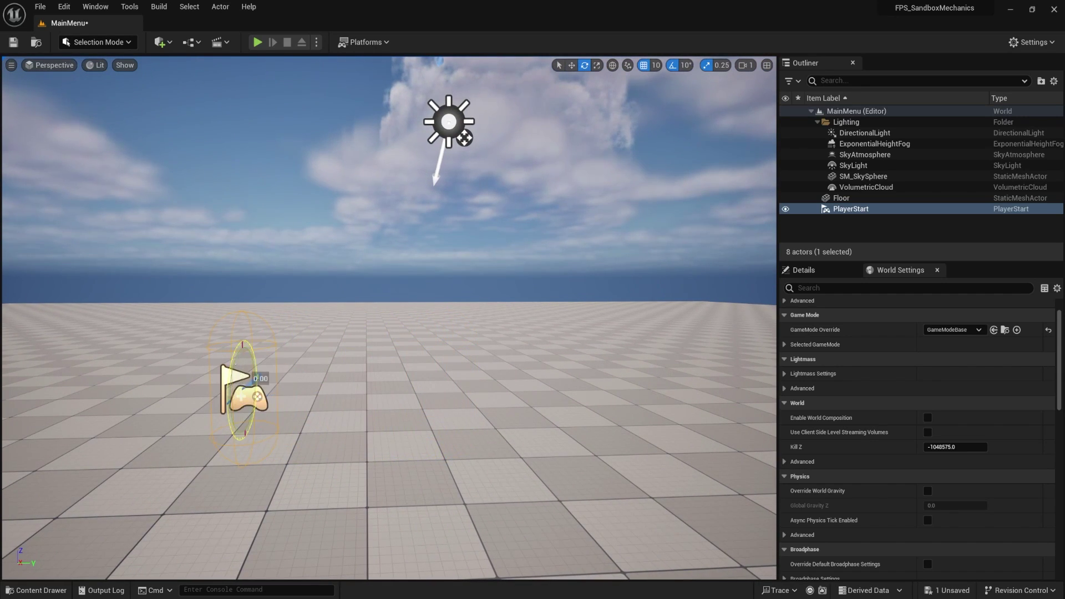
key(ctrl+z)
Step: Add a Camera Actor to the MainMenu level from the full list of actor classes
right_drag(616, 313, 591, 353)
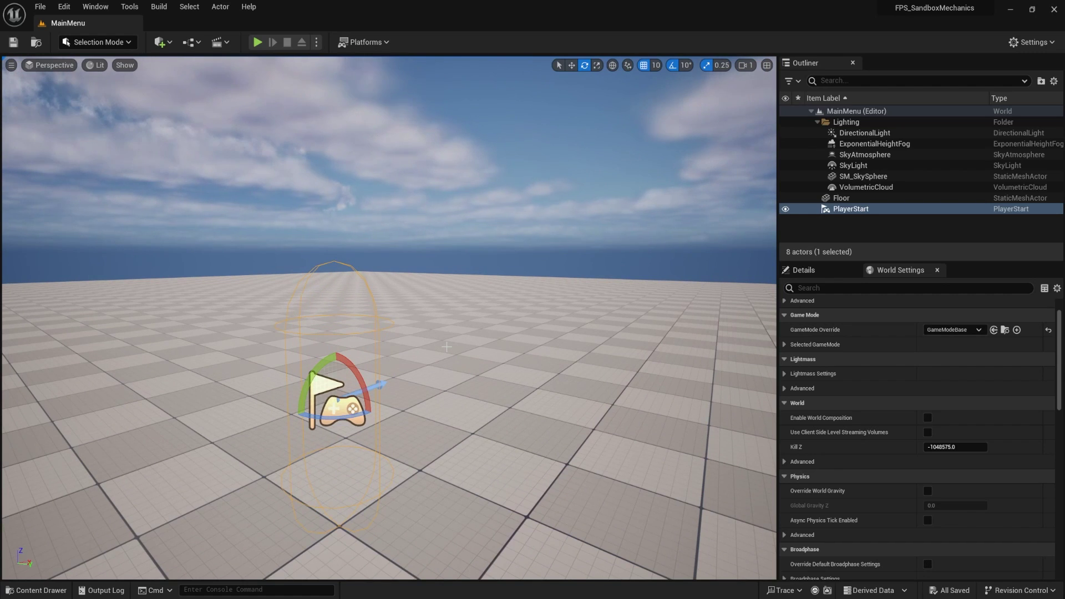
right_drag(504, 250, 636, 364)
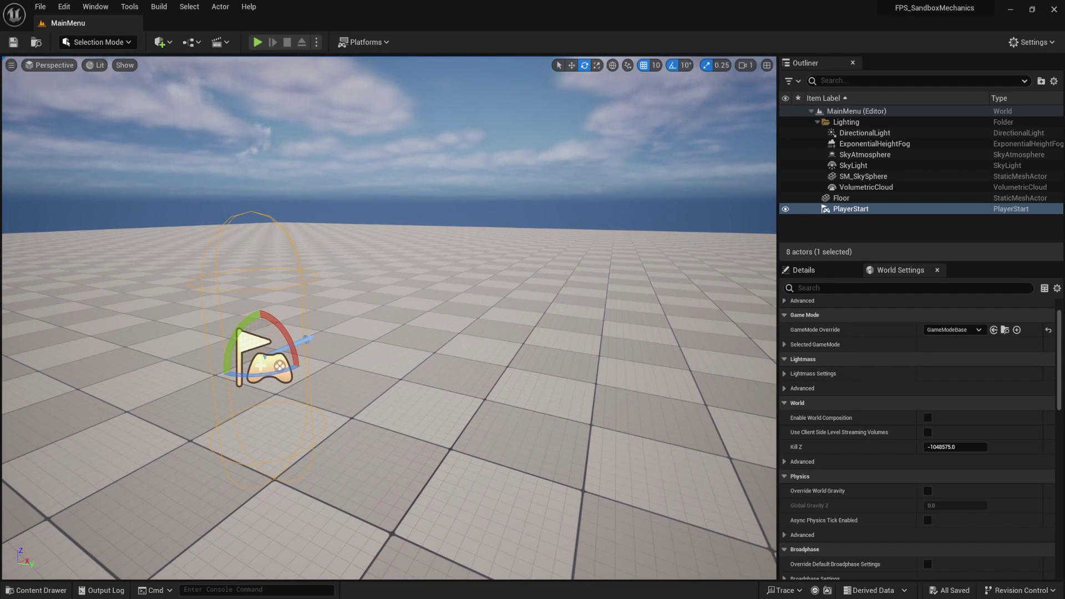
click(191, 41)
right_drag(400, 377, 436, 351)
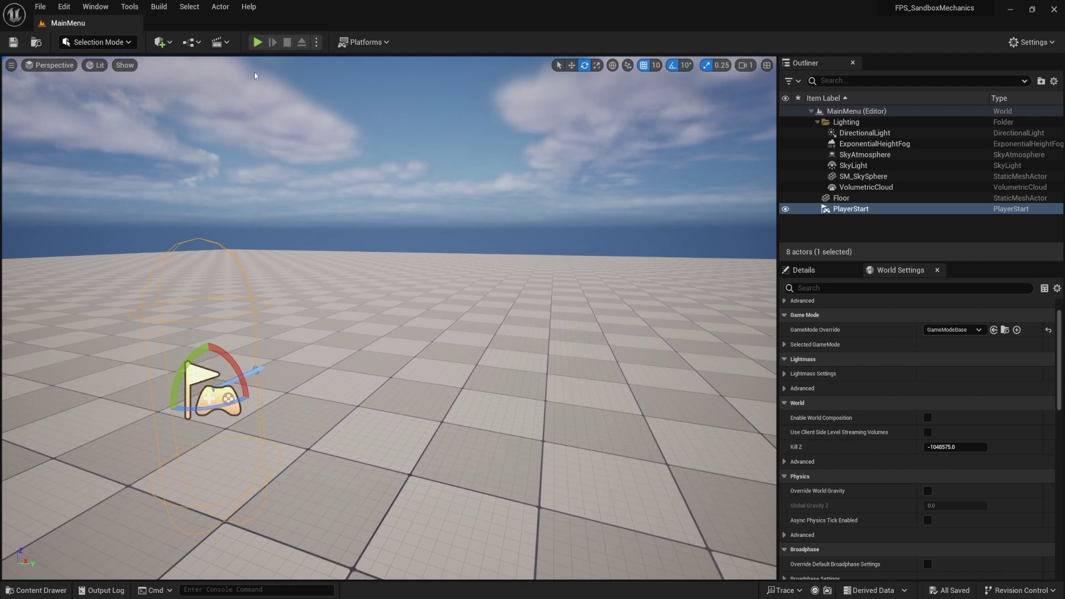
click(161, 42)
mouse_move(207, 147)
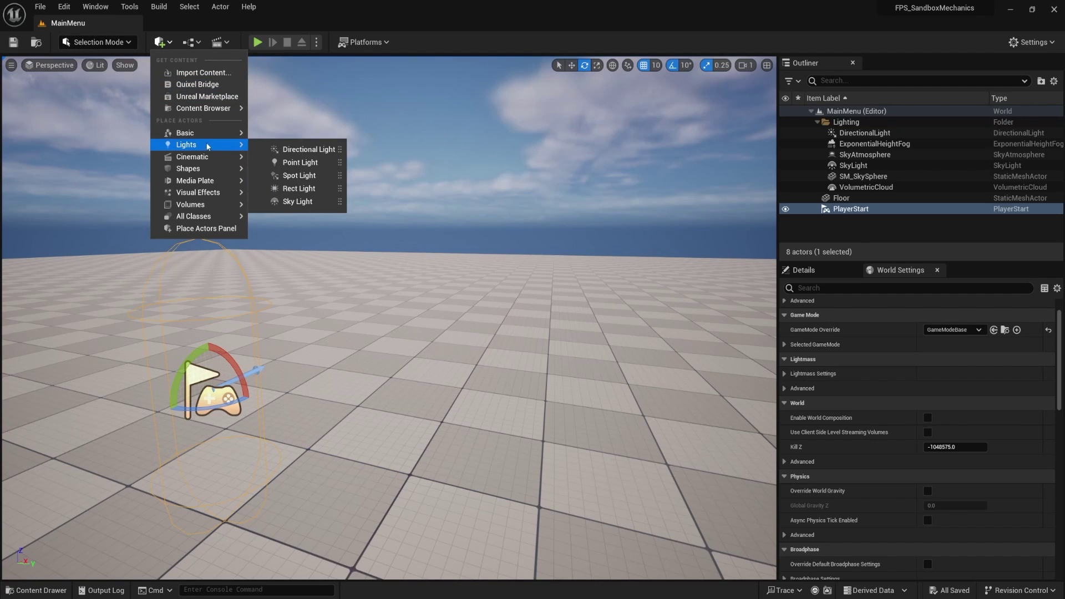
mouse_move(231, 220)
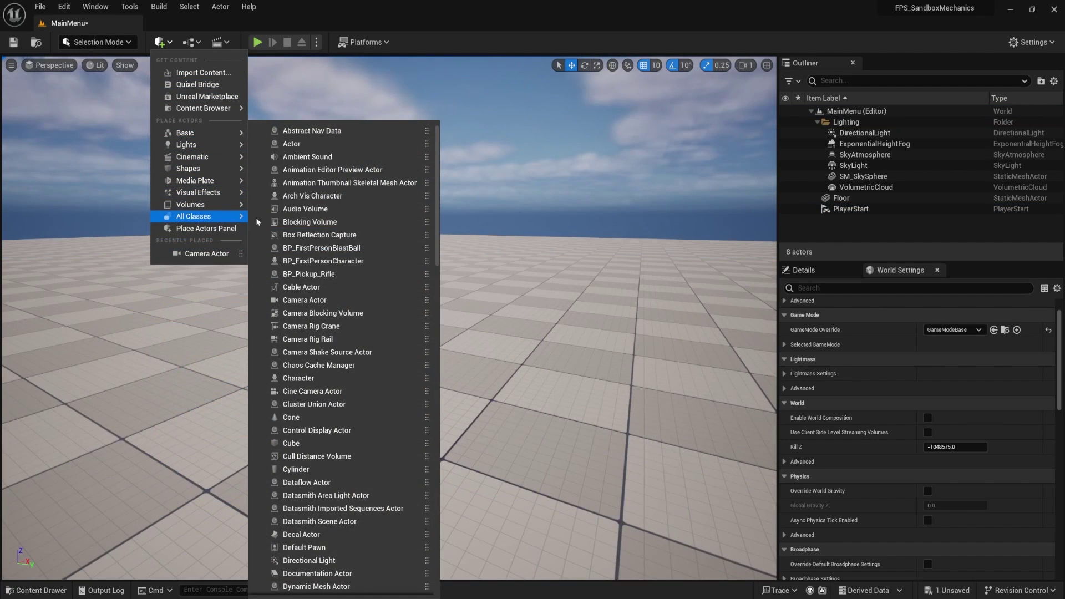
click(348, 301)
Step: Position the CameraActor low above the floor near the PlayerStart, looking towards the horizon, and save the level
drag(339, 242, 339, 213)
right_drag(339, 213, 238, 222)
key(d)
drag(529, 186, 201, 203)
key(a)
right_drag(177, 208, 209, 196)
drag(246, 254, 334, 268)
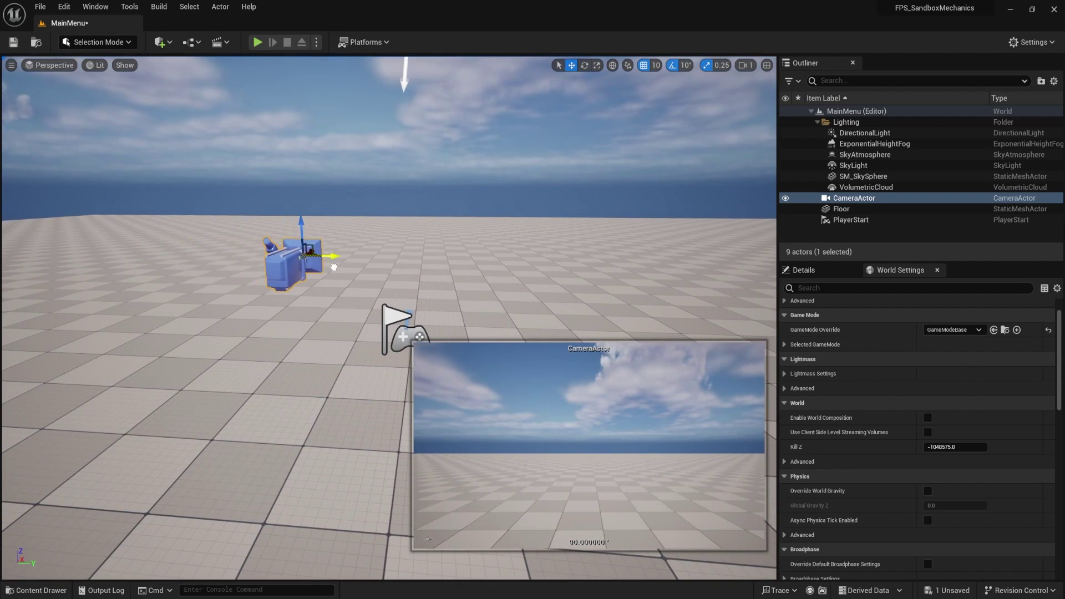
drag(301, 222, 310, 251)
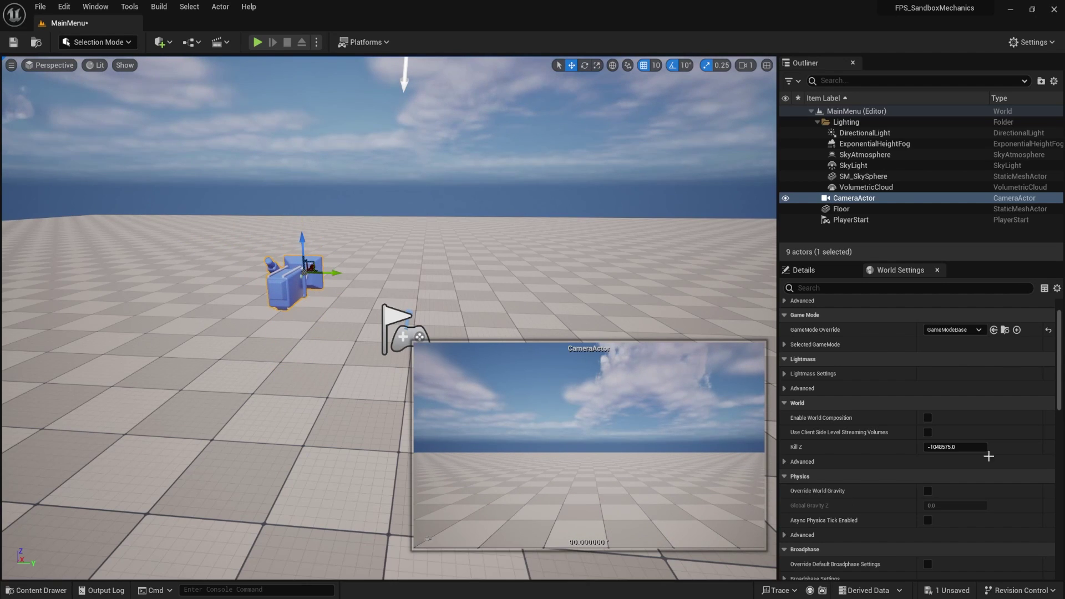
key(alt+Tab)
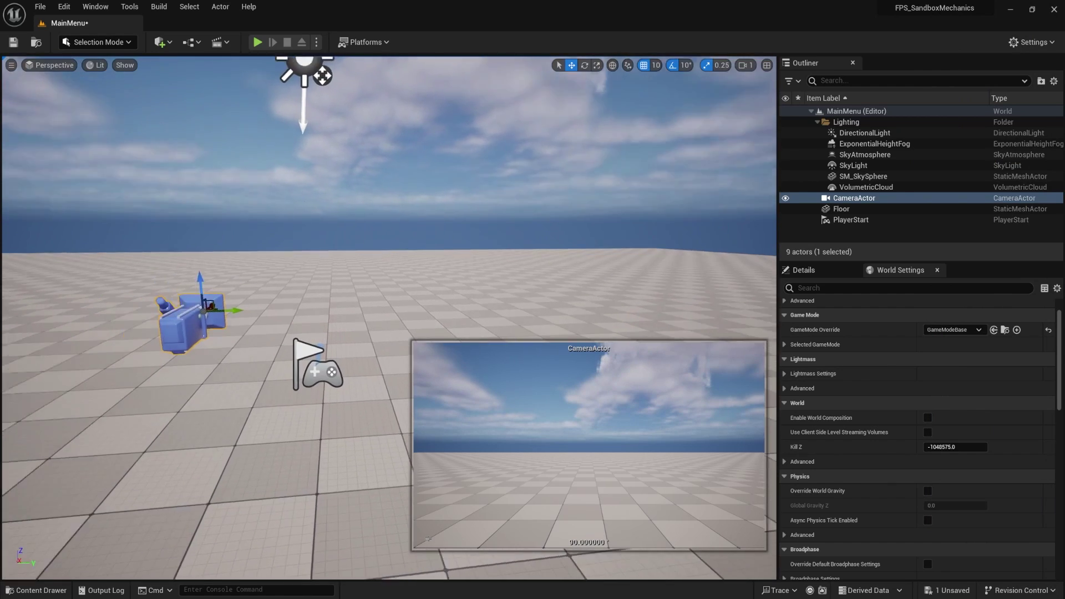
right_drag(506, 367, 458, 372)
key(ctrl+s)
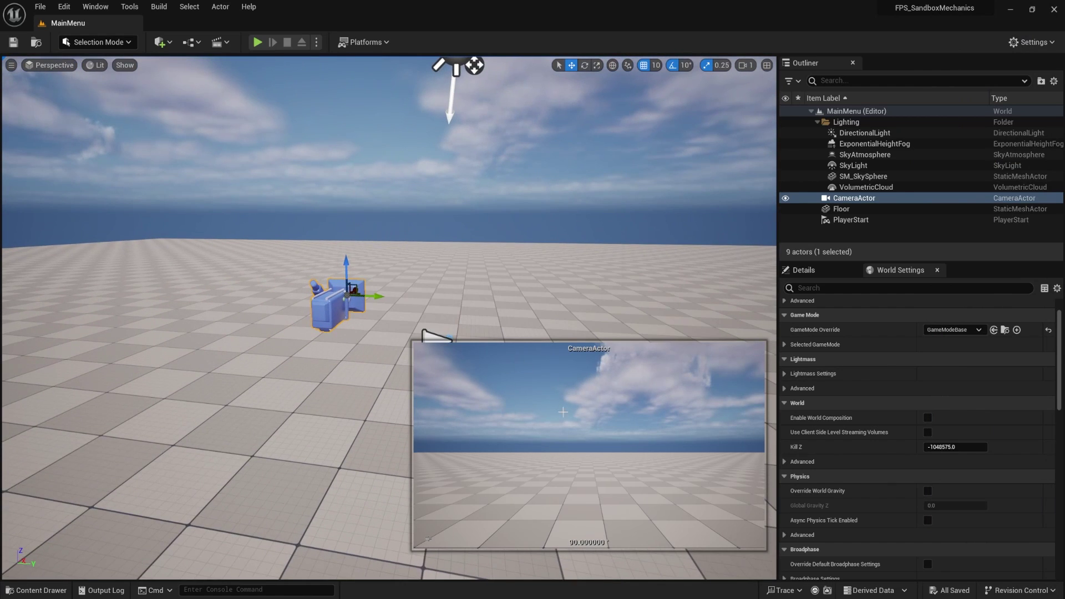
Step: Add a cube shape to the MainMenu level
right_drag(355, 310, 414, 326)
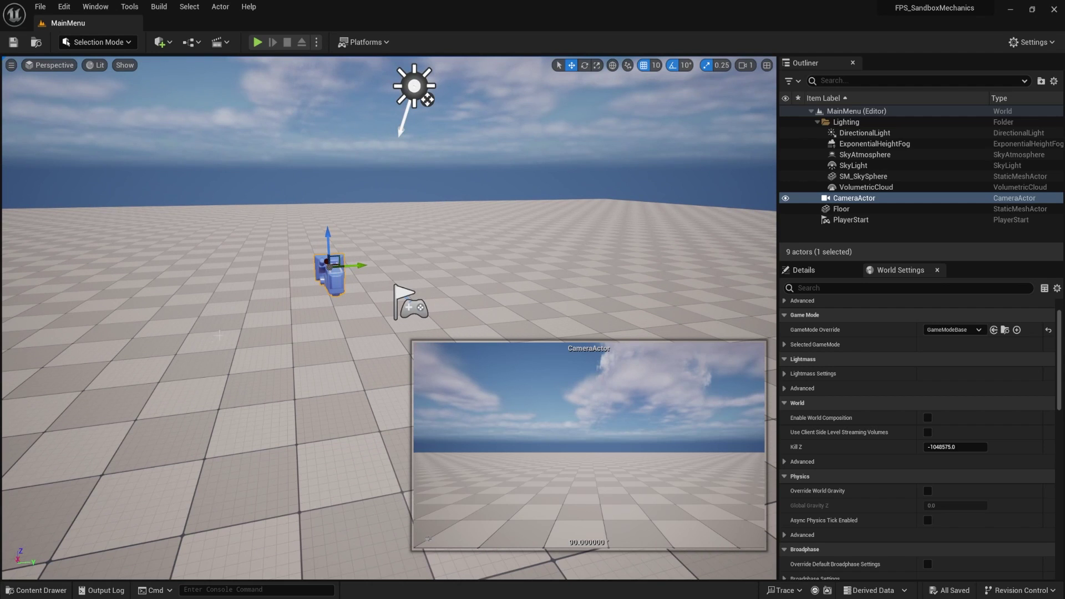
click(161, 41)
mouse_move(186, 166)
click(290, 170)
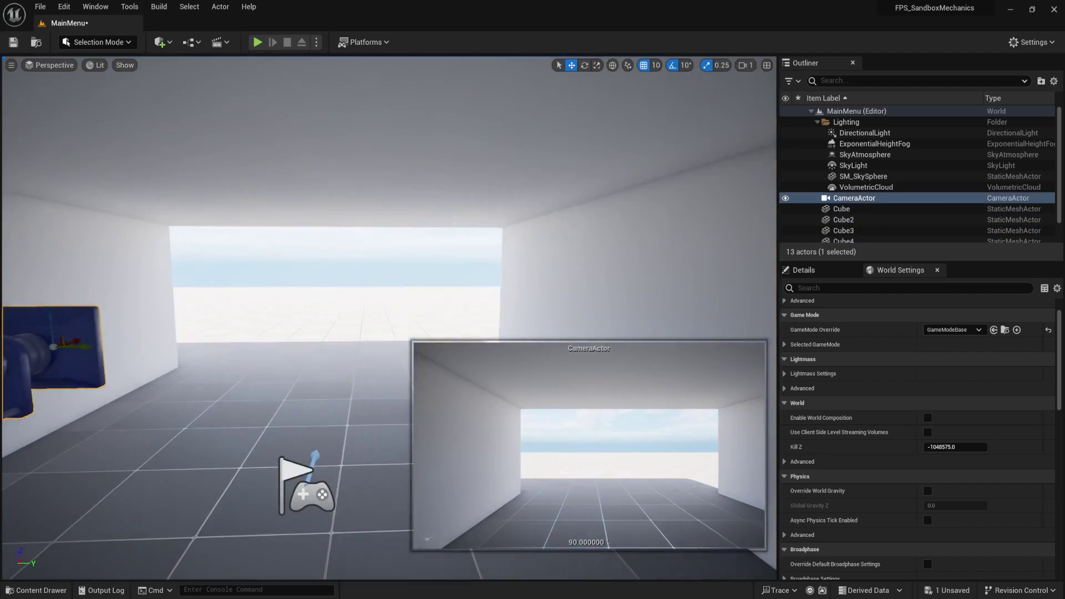
Step: Focus on the CameraActor and play-test the MainMenu level to check which viewpoint it starts from
key(f)
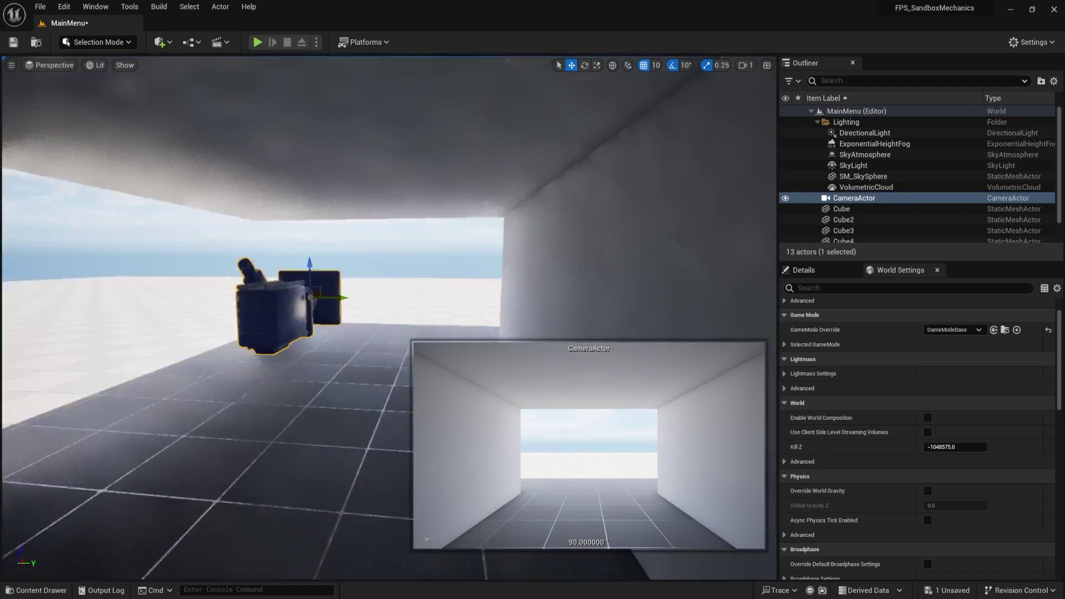
click(257, 42)
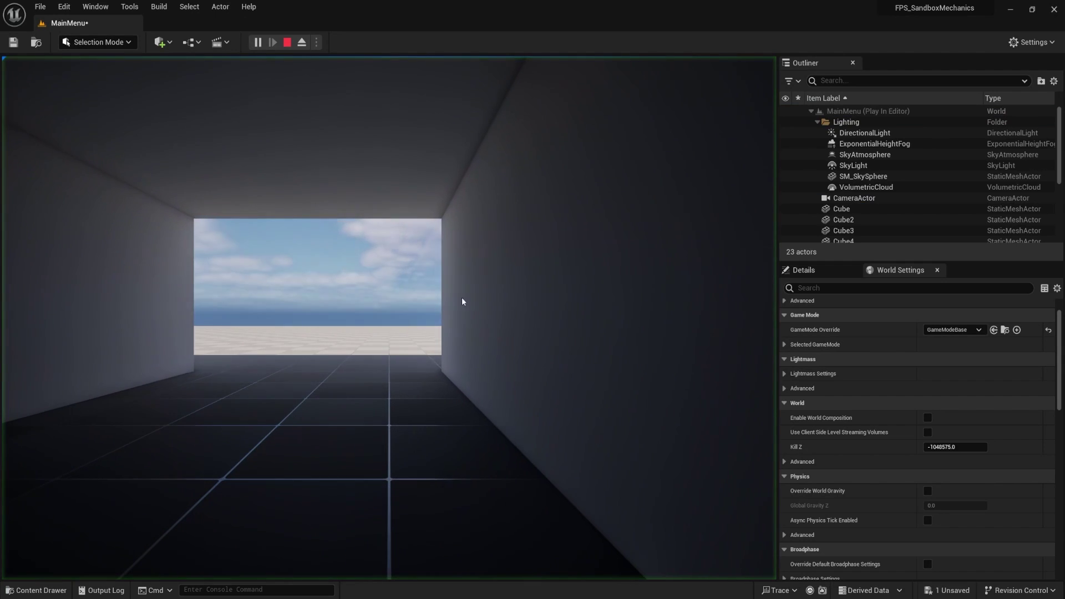
click(286, 42)
Step: Open the MainMenu Level Blueprint while keeping the CameraActor selected in the level
right_drag(427, 327, 425, 235)
key(s)
key(w)
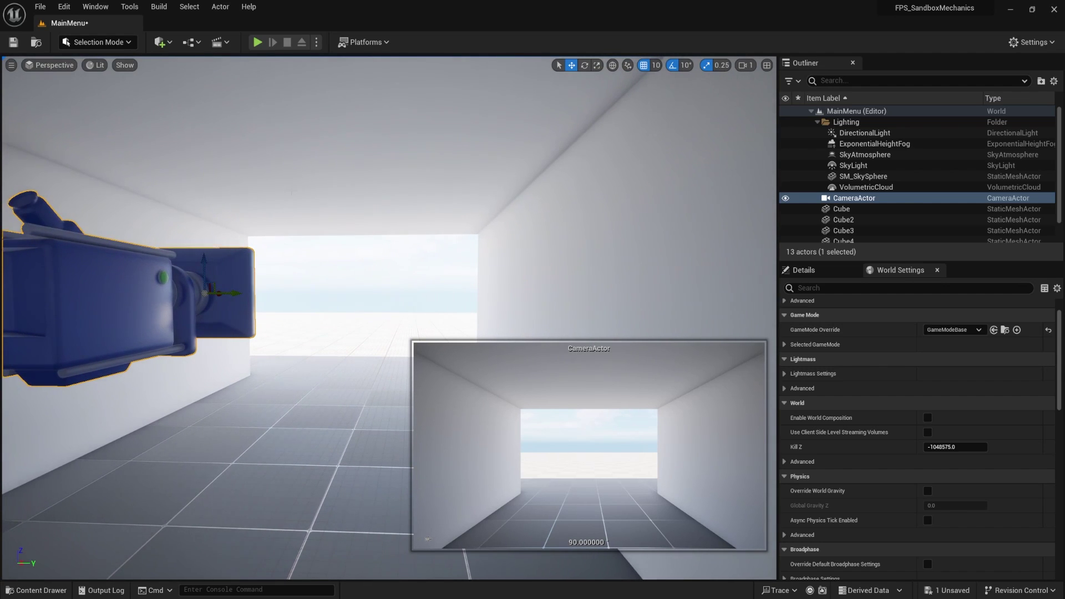
right_drag(545, 261, 507, 280)
right_drag(213, 207, 212, 208)
click(218, 42)
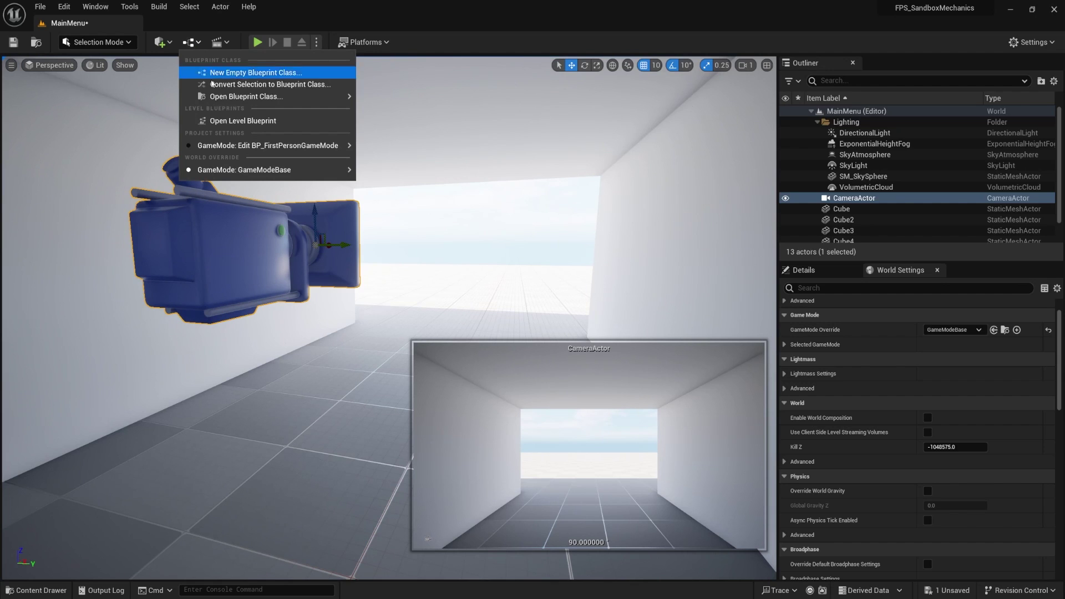
click(233, 115)
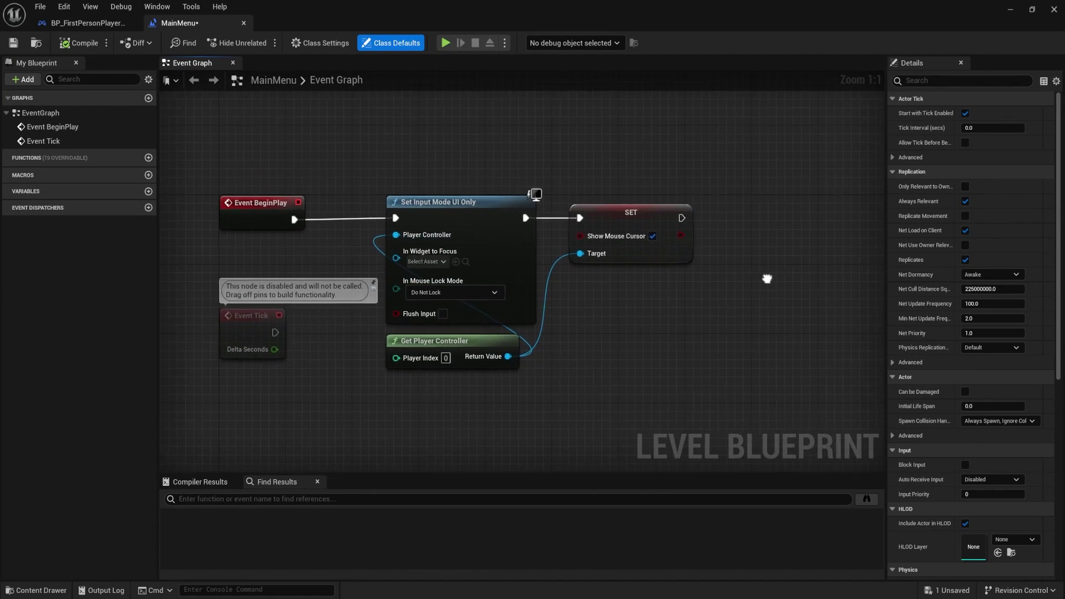
Step: Add a reference to the CameraActor in the Event Graph, below and beyond the Set Show Mouse Cursor node
right_drag(771, 278, 644, 276)
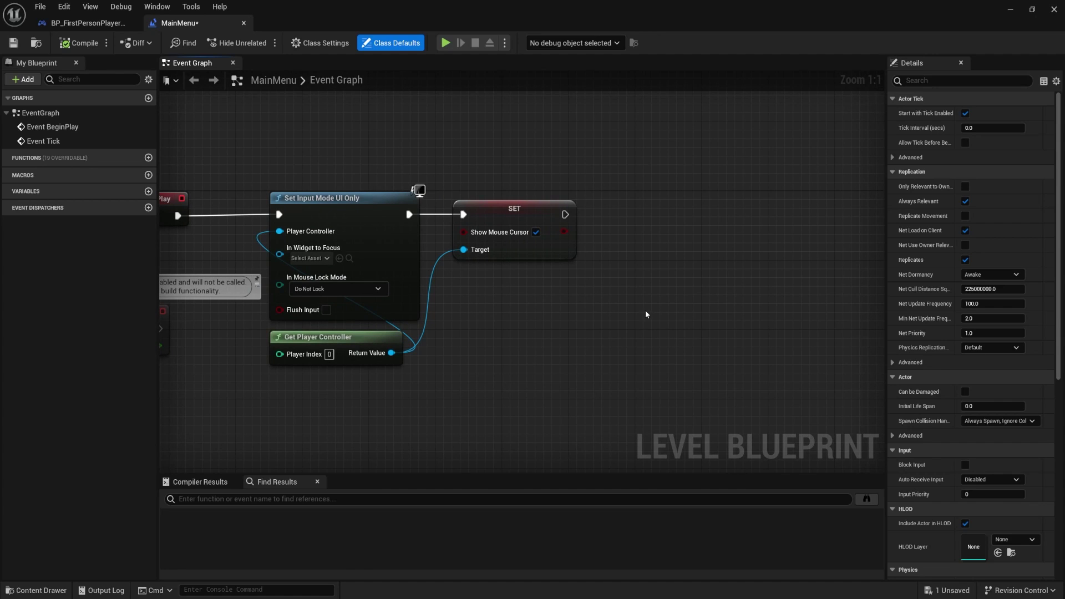
right_drag(688, 261, 522, 276)
drag(639, 7, 222, 1)
mouse_move(497, 327)
right_down()
mouse_move(514, 295)
mouse_move(498, 309)
right_up()
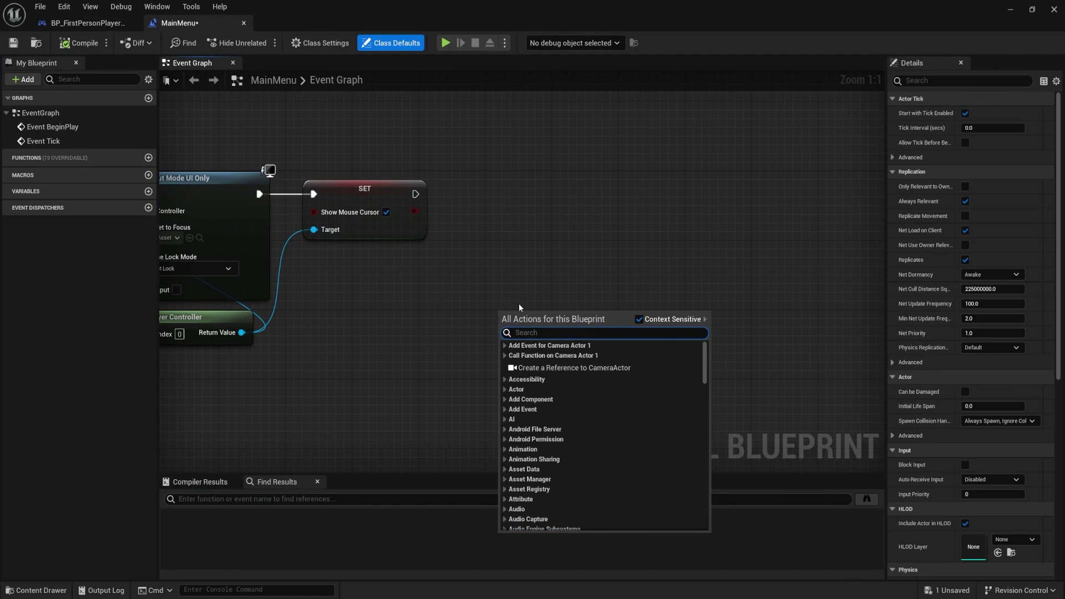
click(547, 368)
drag(501, 326, 502, 360)
click(549, 339)
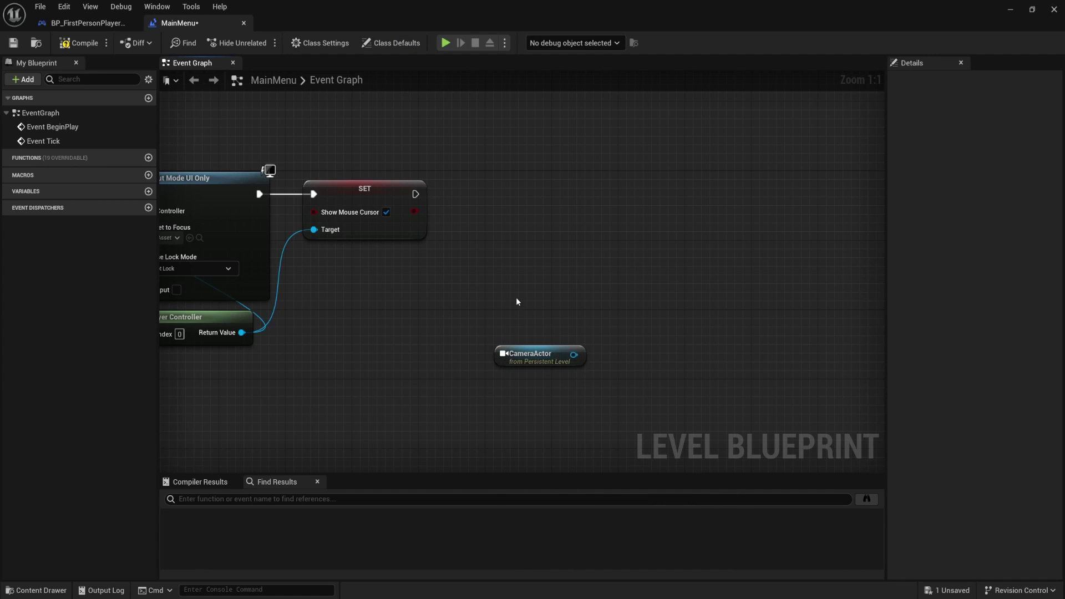
Step: Add a Set View Target with Blend node with its Target fed by Get Player Controller's Return Value
drag(242, 332, 532, 213)
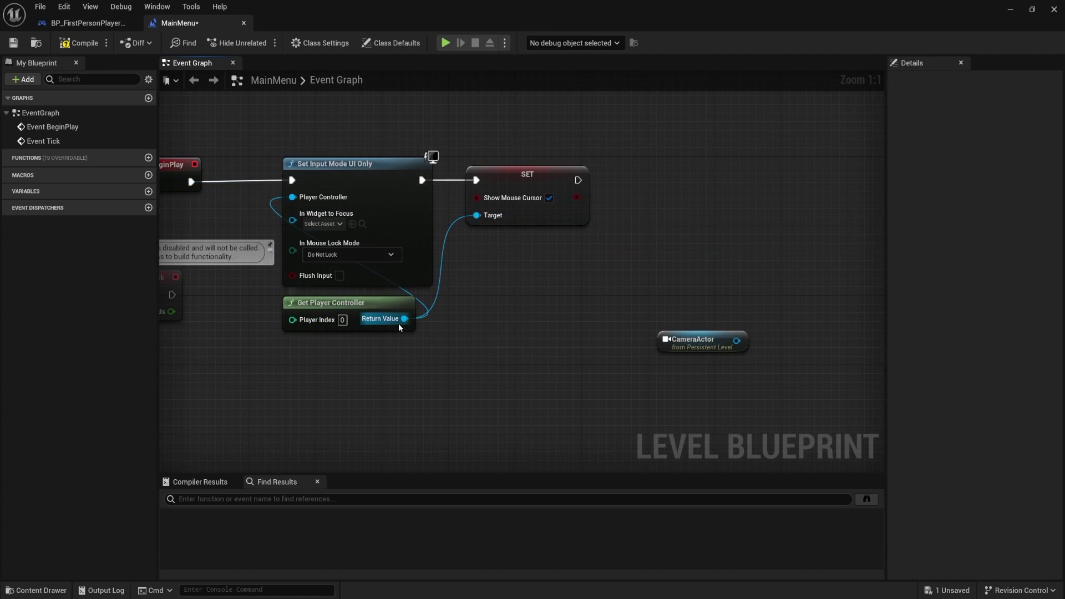
drag(402, 321, 669, 231)
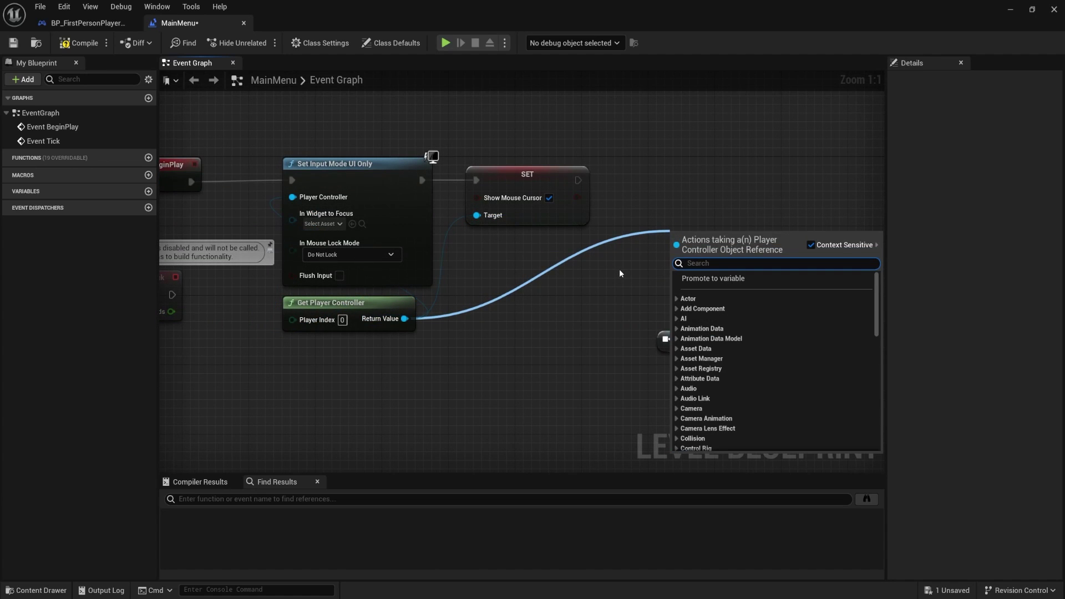
text(Set View)
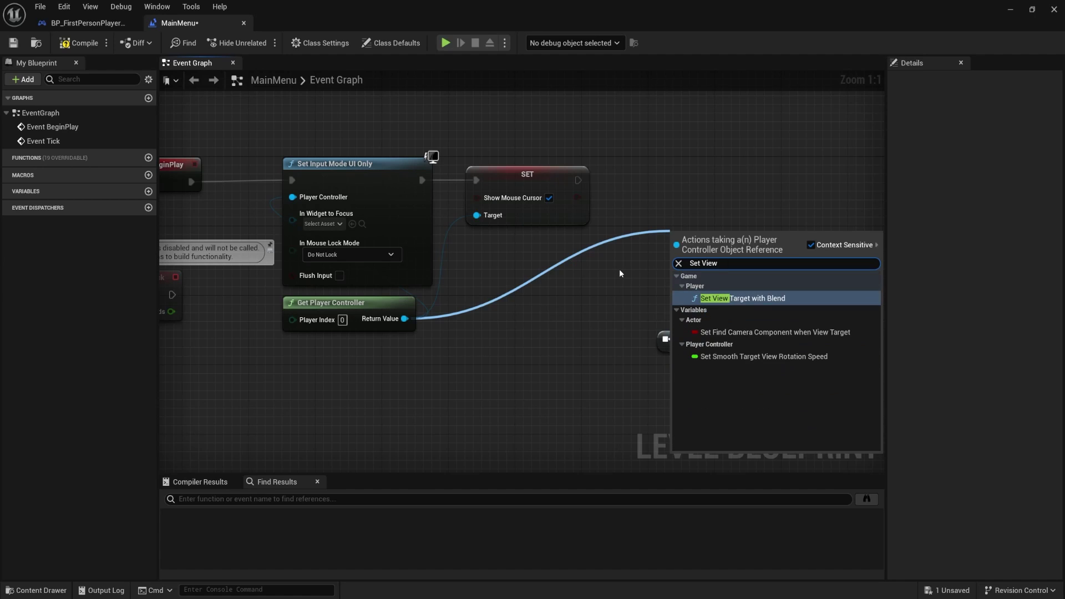
click(771, 300)
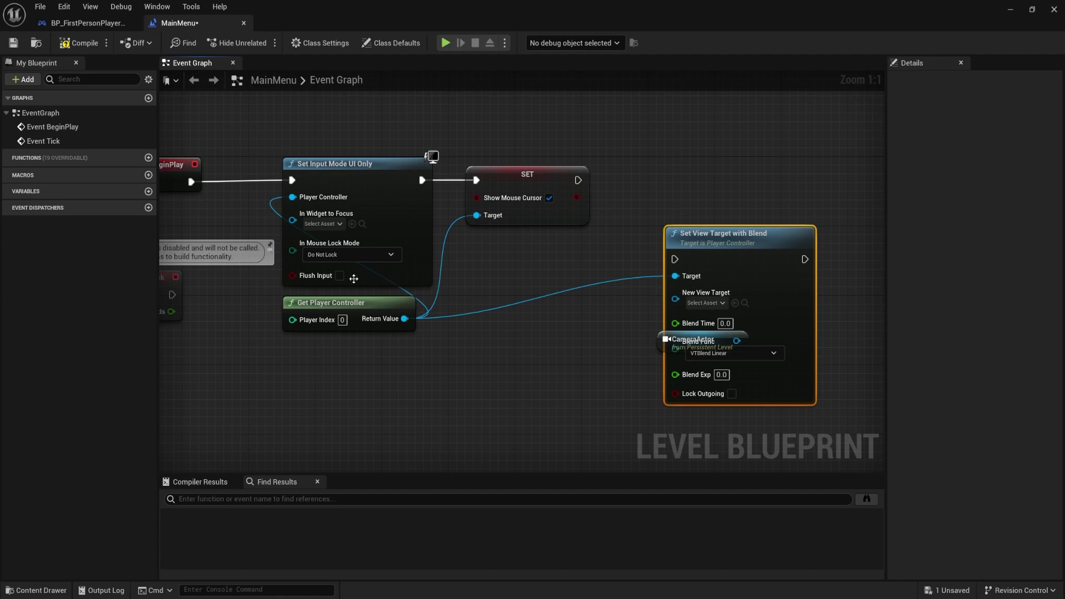
Step: Connect the CameraActor reference to New View Target on Set View Target with Blend, arranging the reference just below that node
drag(735, 237, 730, 152)
drag(737, 340, 668, 211)
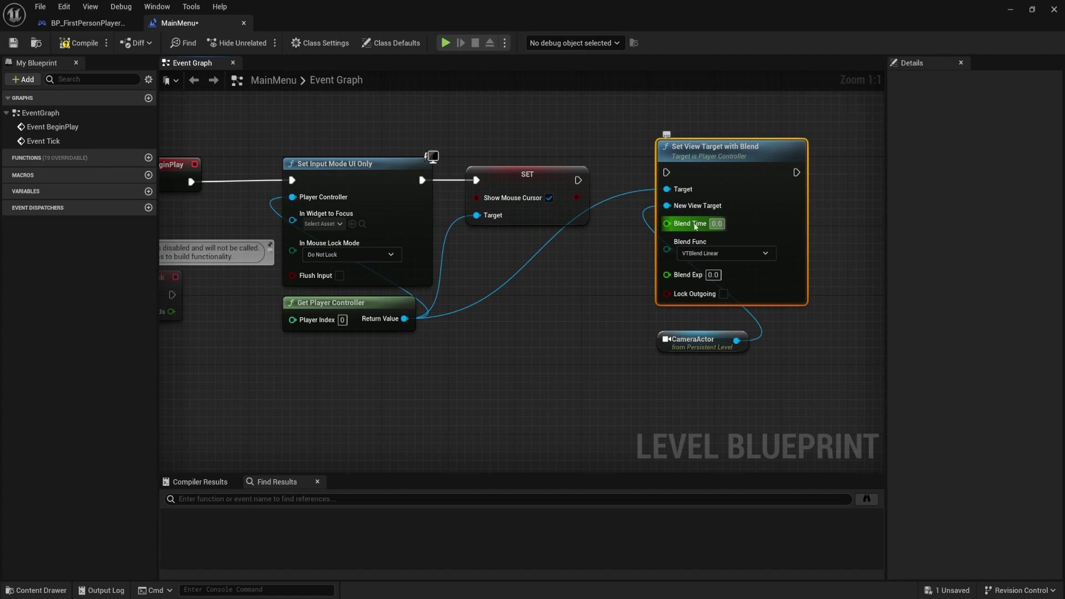
drag(665, 351, 658, 334)
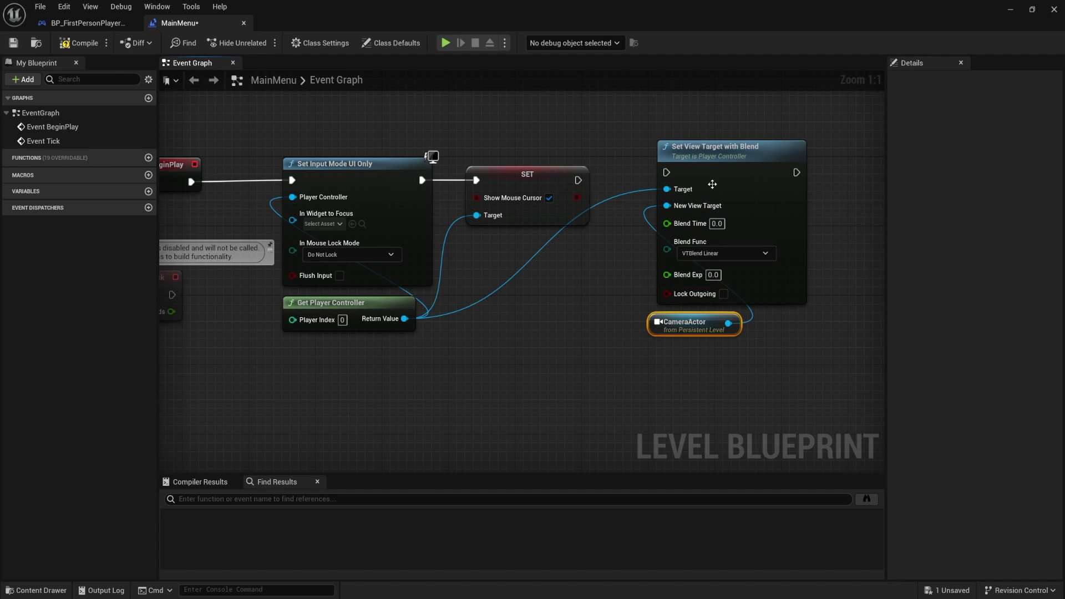
right_drag(671, 329, 533, 329)
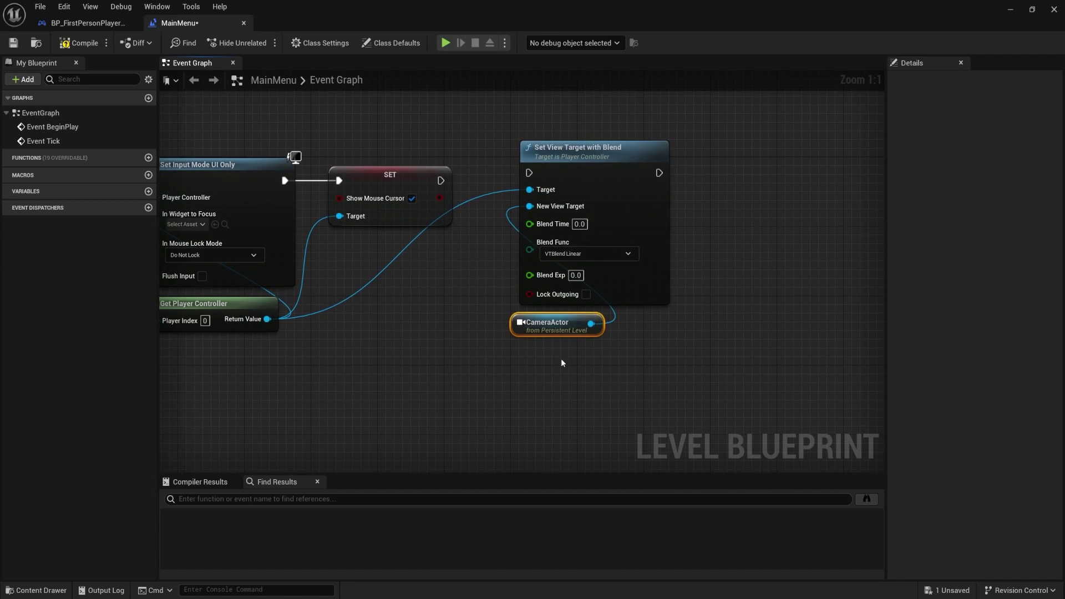
Step: Connect the Set Show Mouse Cursor execution output to Set View Target with Blend and straighten the connection, moving CameraActor along with the node
click(476, 260)
drag(440, 180, 531, 174)
drag(555, 460, 660, 121)
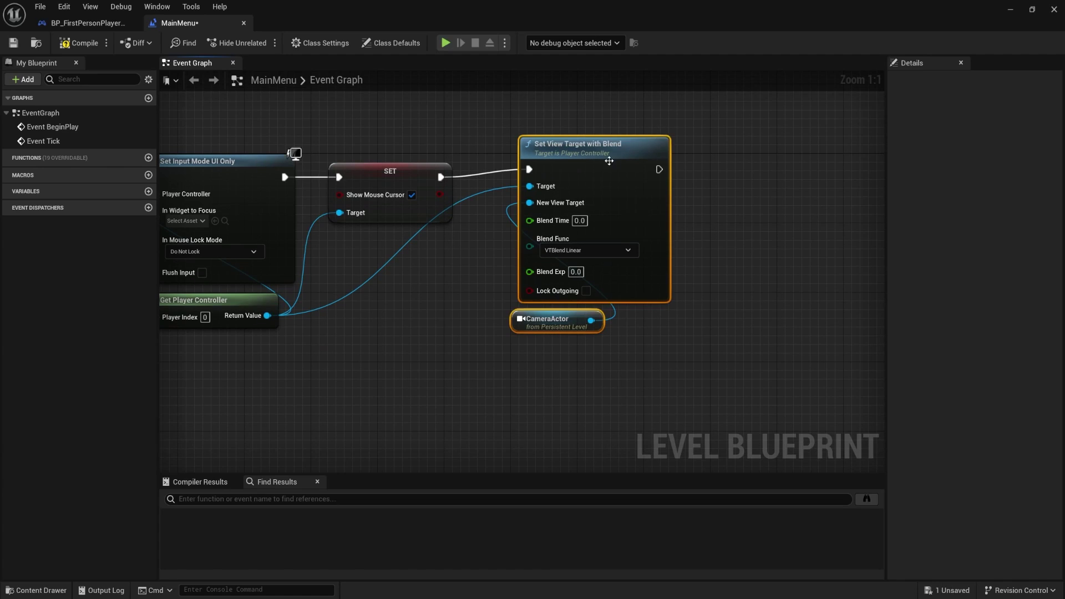
drag(609, 161, 609, 169)
click(696, 230)
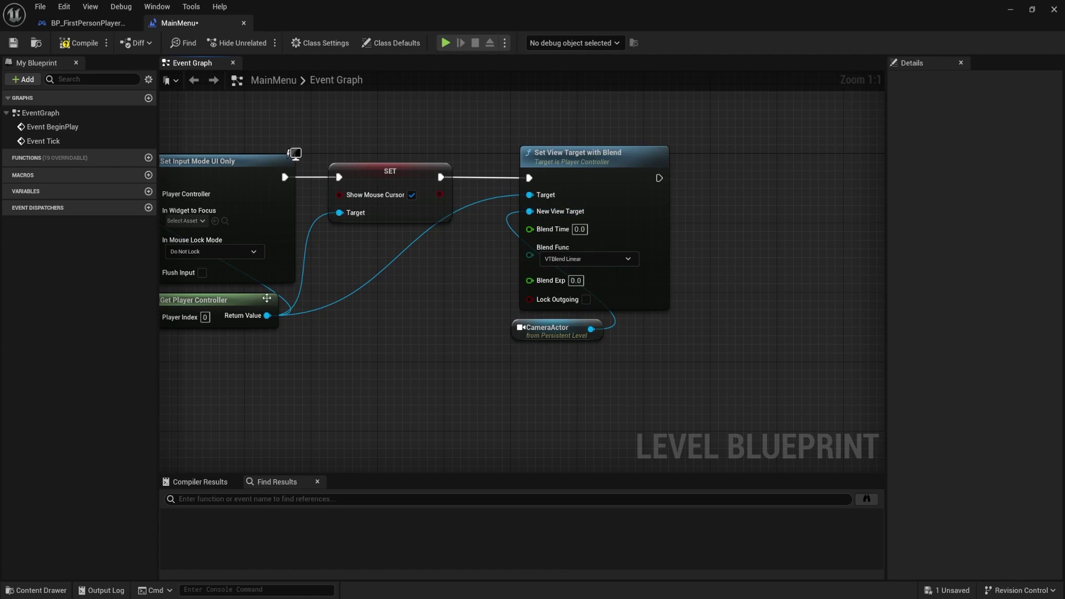
Step: Compile and save the MainMenu Level Blueprint, and review its BeginPlay node chain
click(78, 44)
key(ctrl+s)
right_drag(369, 357, 754, 395)
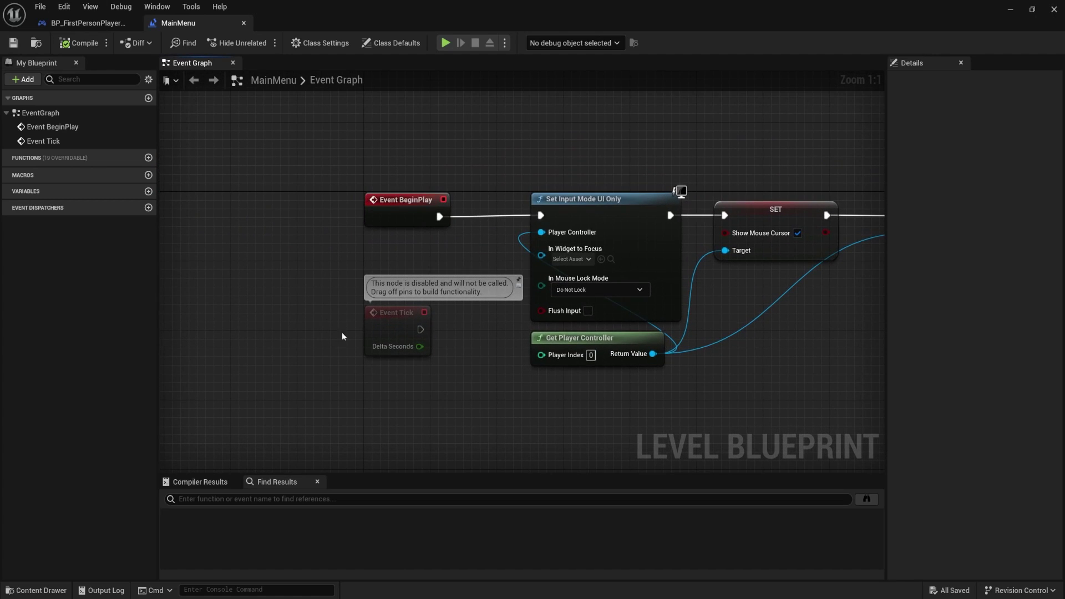
right_drag(567, 218, 271, 182)
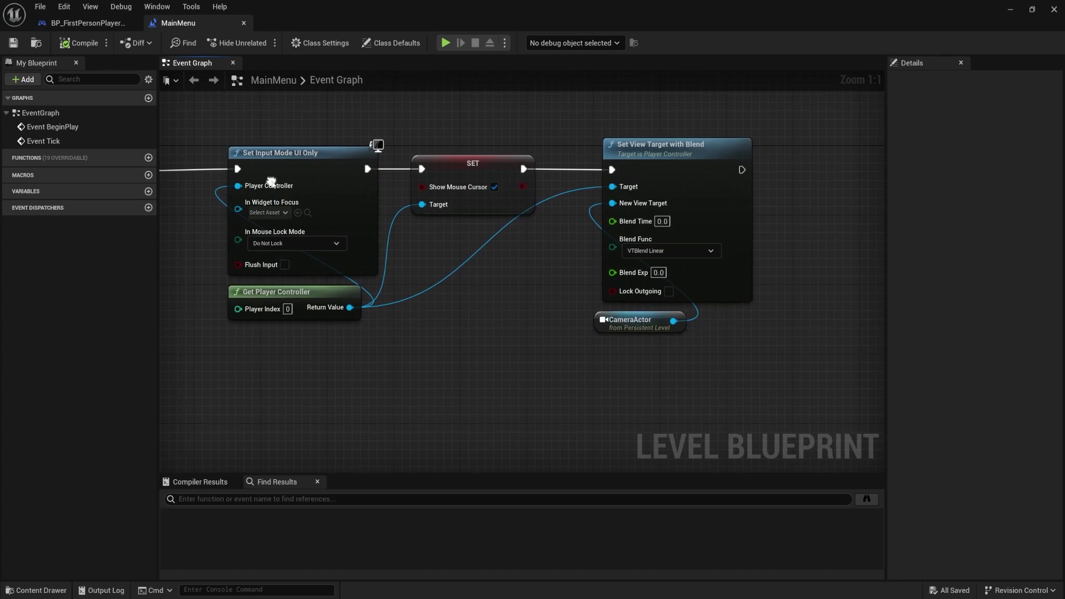
Step: Return to the level editor and play-test the MainMenu level to check that the view comes from the CameraActor
click(1013, 10)
right_drag(593, 243, 498, 248)
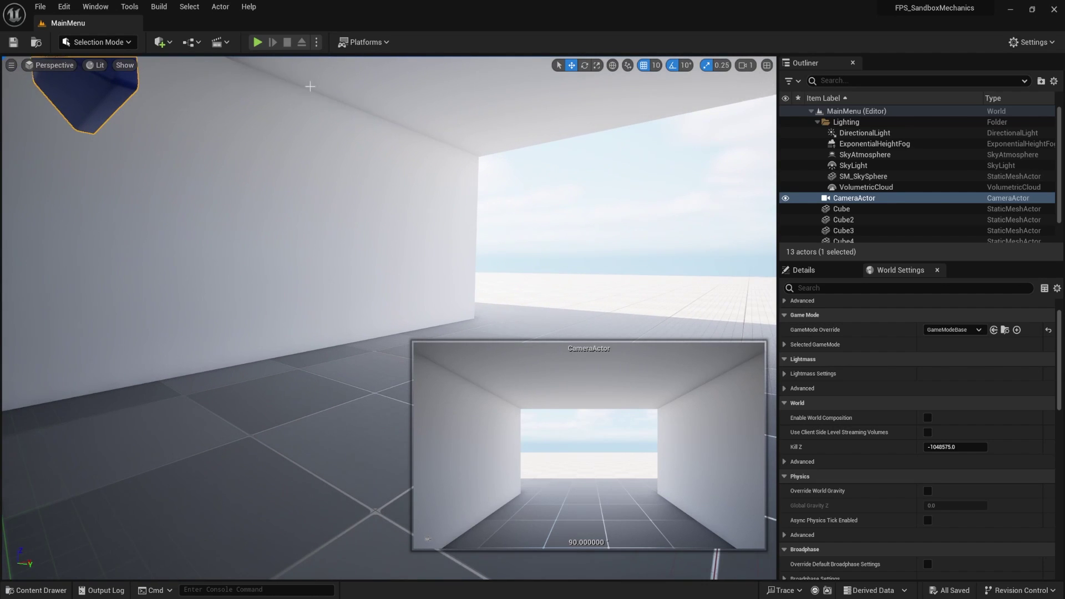
click(256, 42)
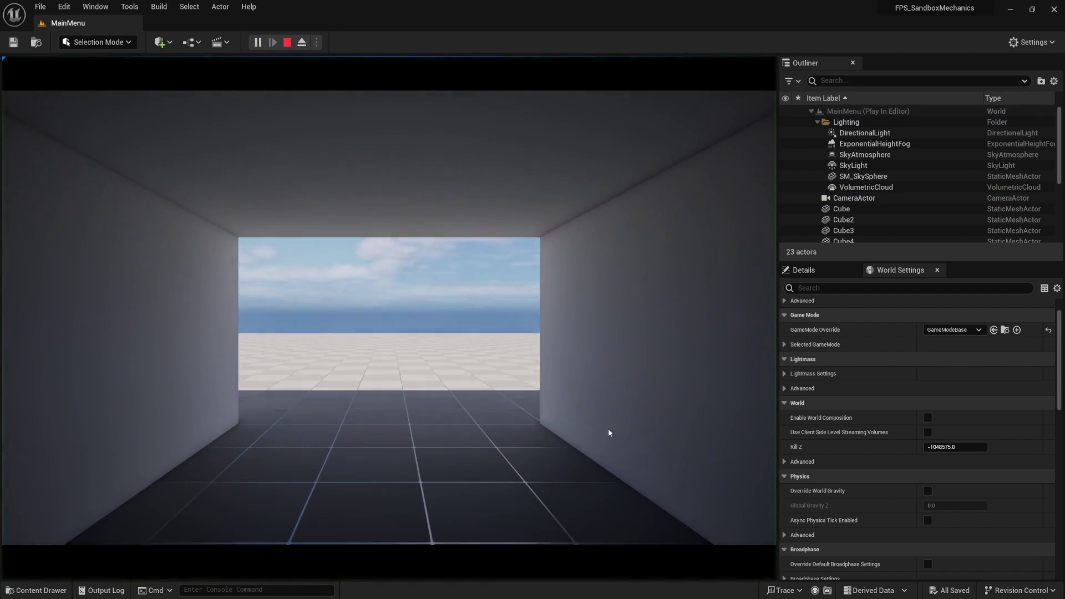
click(287, 43)
Step: Try moving the CameraActor within the corridor, and undo the move
right_drag(427, 250, 371, 247)
key(w)
drag(425, 284, 487, 281)
key(ctrl+z)
right_drag(530, 256, 59, 291)
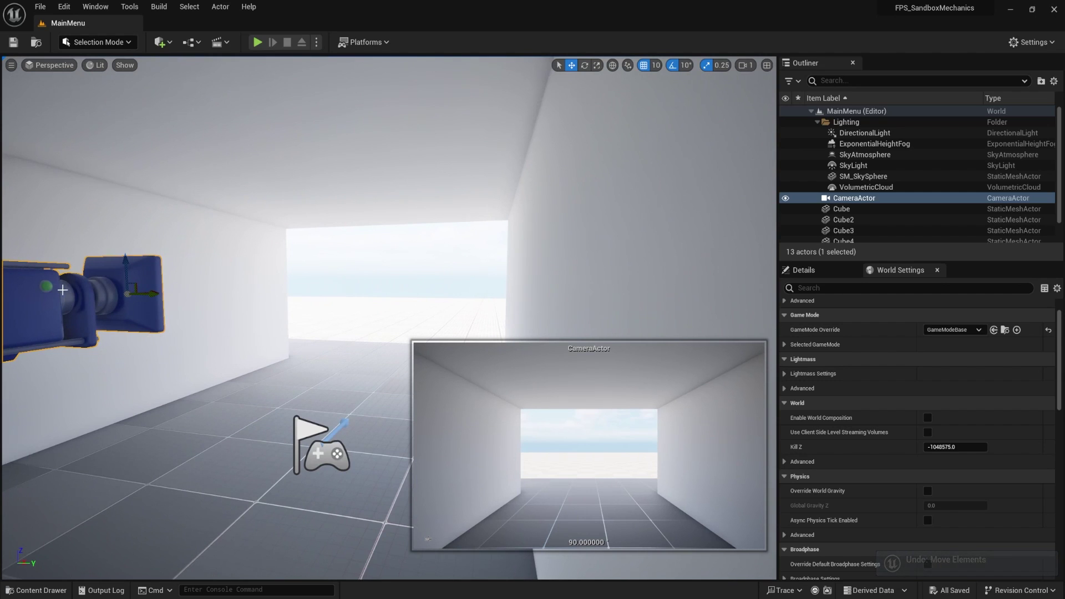
right_drag(340, 352, 478, 288)
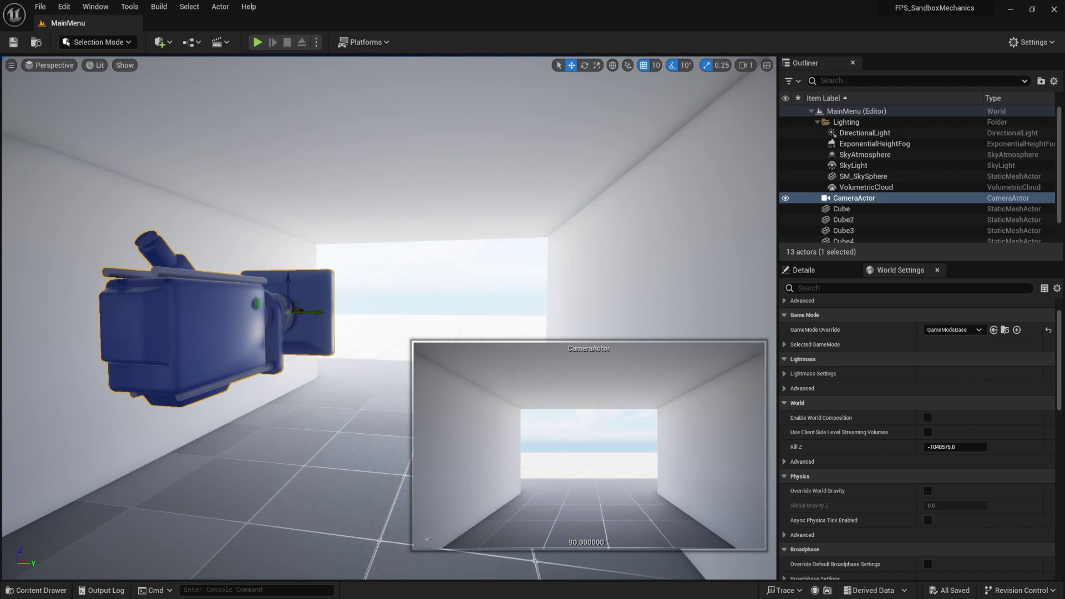
right_drag(434, 128, 451, 217)
key(w)
key(s)
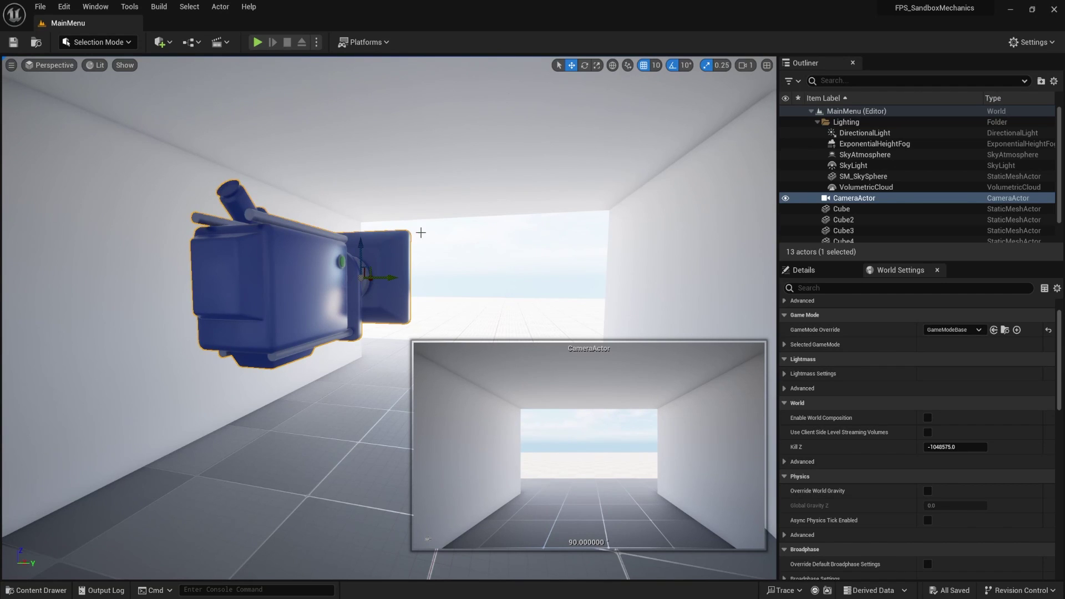
scroll(484, 239, up, 3)
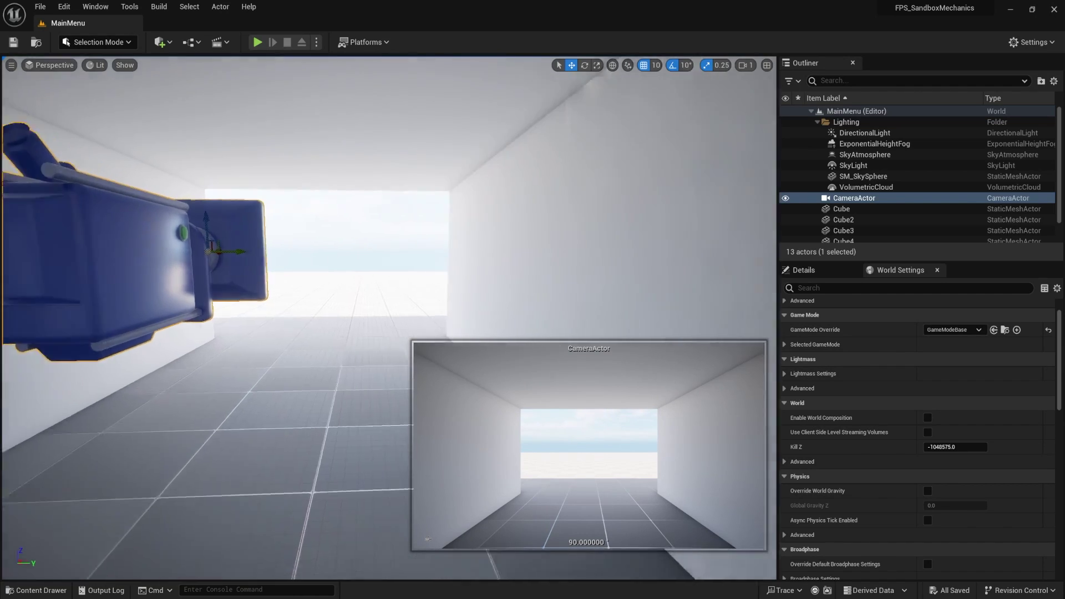
Step: Browse to the UI folder under Content/_Game in the project's content
key(ctrl+space)
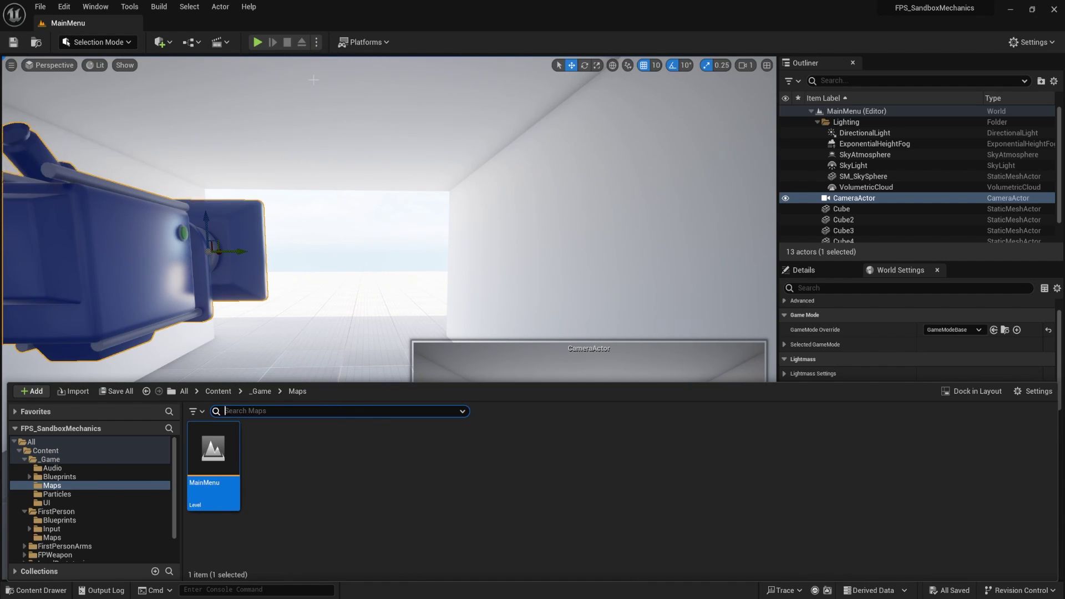
click(81, 477)
click(30, 479)
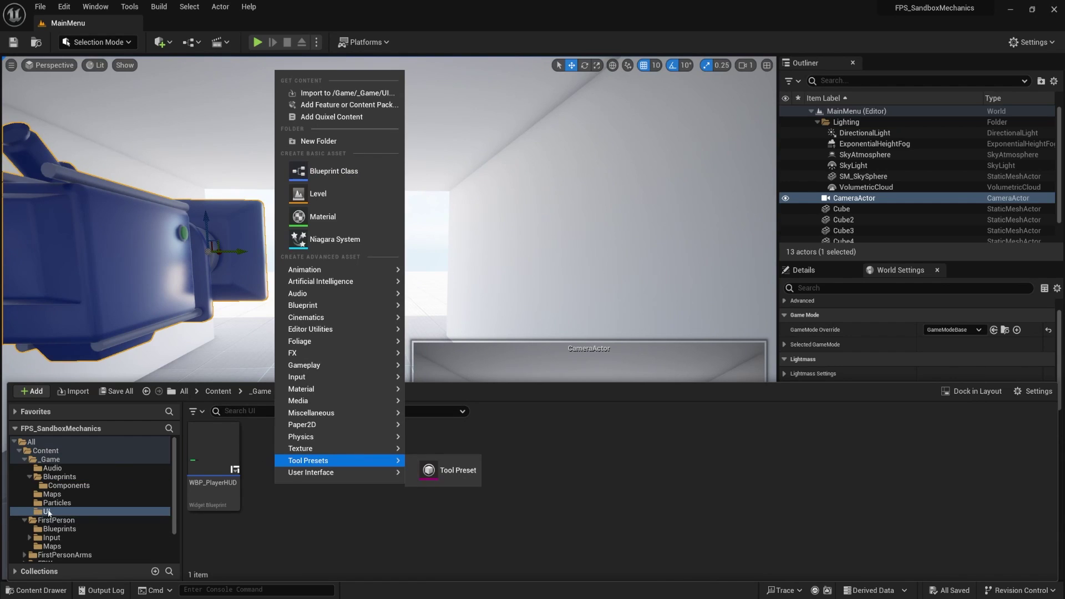
click(48, 512)
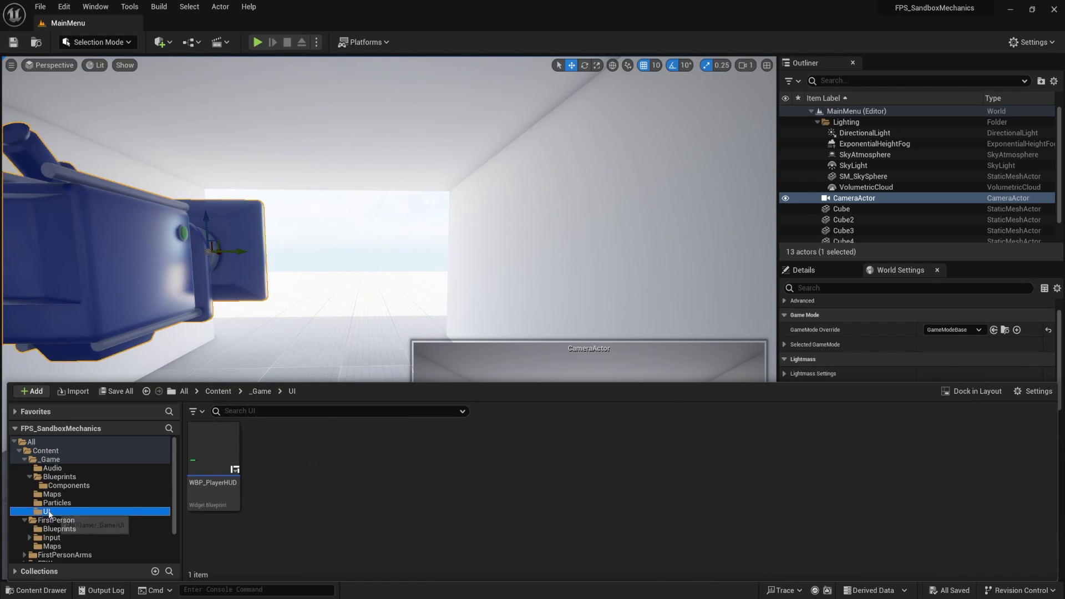
Step: Create a Widget Blueprint based on User Widget in the UI folder, name it WBP_MainMenu and open it for editing
right_click(295, 495)
mouse_move(328, 484)
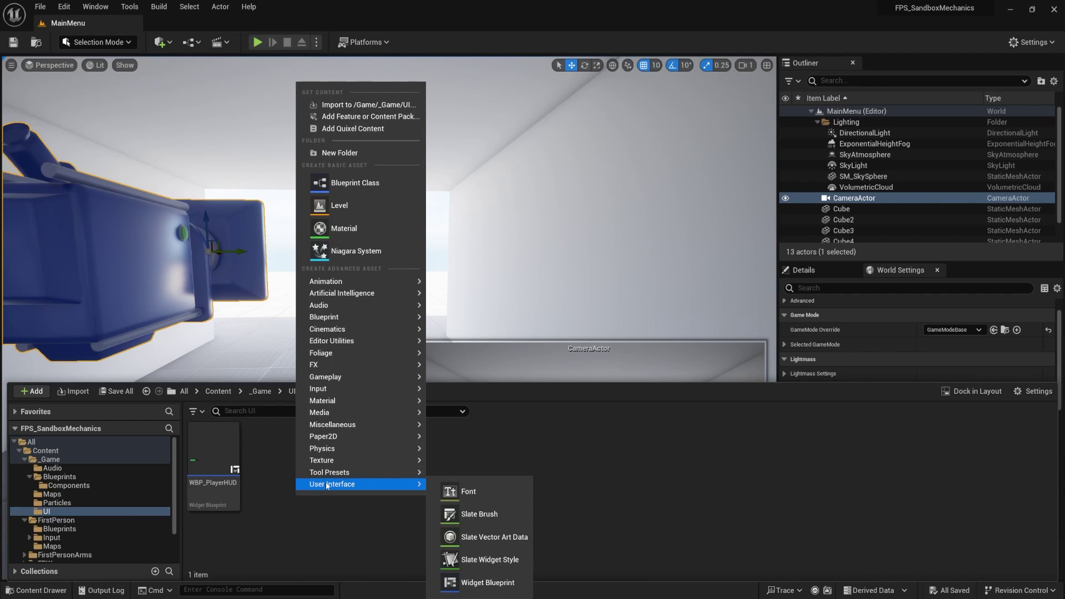
click(499, 581)
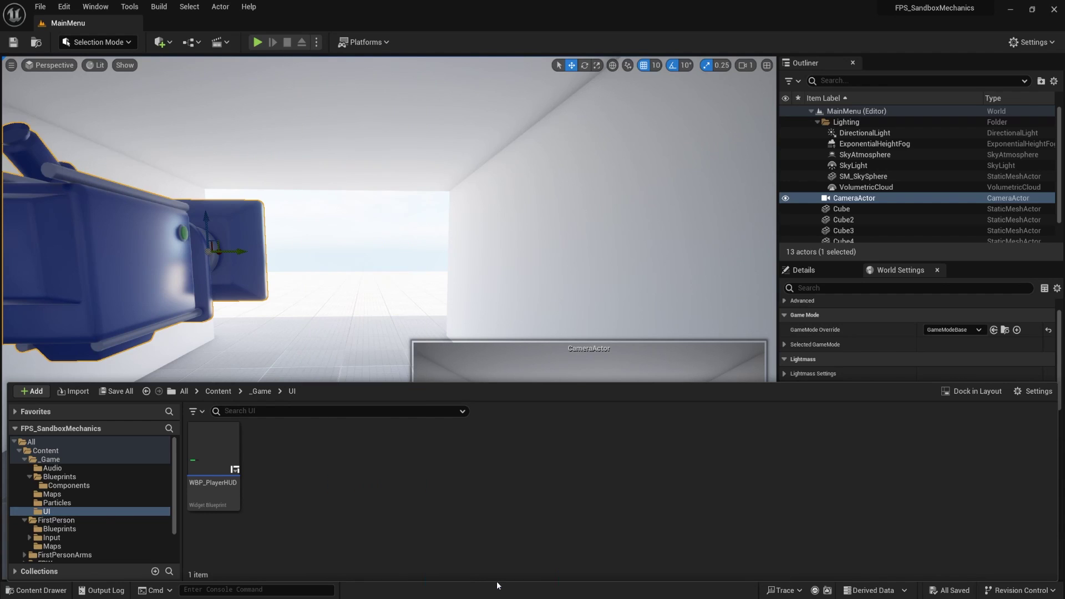
click(417, 226)
text(WBP_MainMenu)
key(Return)
double_click(229, 484)
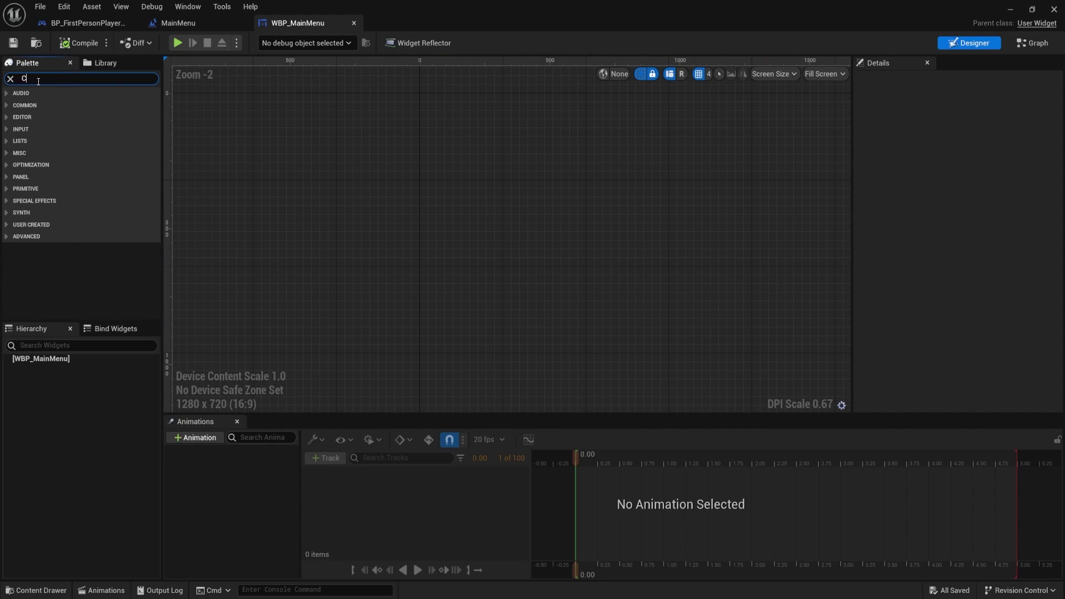
Step: Add a Canvas Panel as the root widget of WBP_MainMenu
drag(54, 104, 55, 361)
right_drag(724, 219, 554, 202)
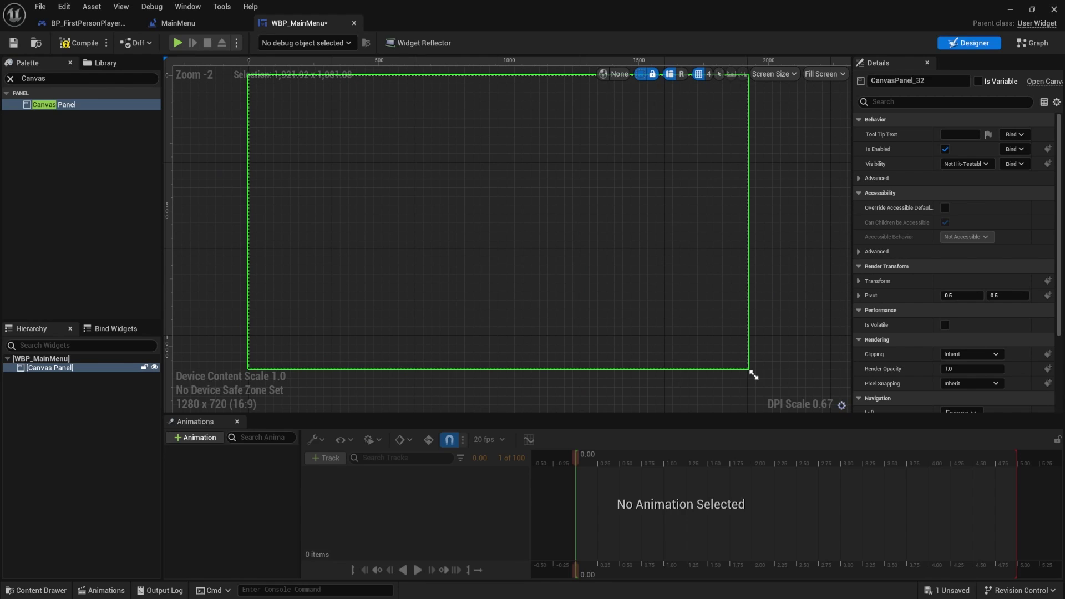
Step: Bring in the browser window to examine the God of War Ragnarök menu image as a layout reference, and move it away
drag(1064, 222, 352, 73)
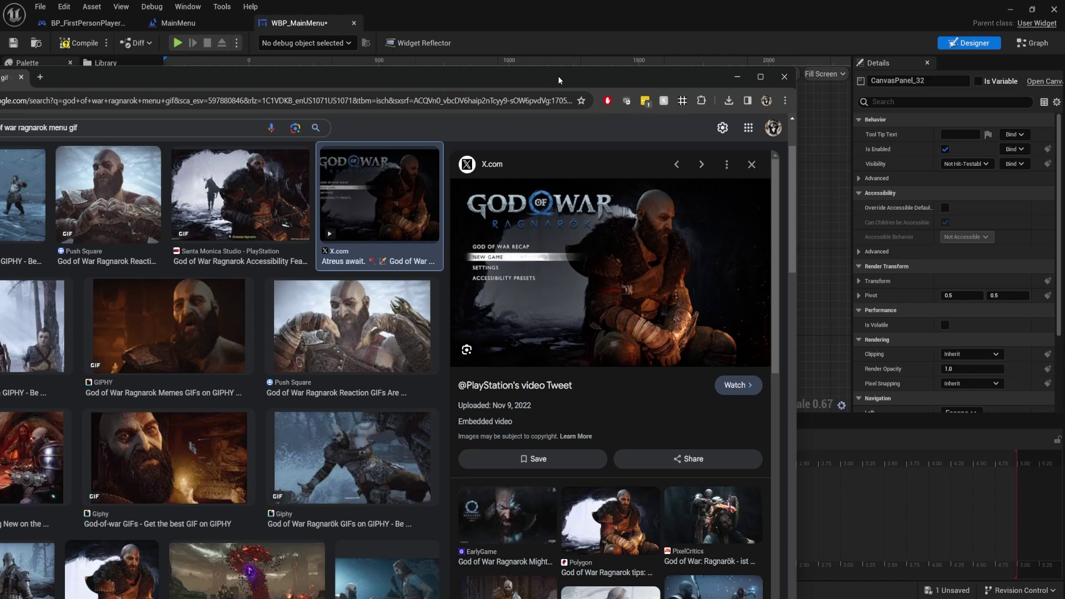
drag(558, 76, 1064, 160)
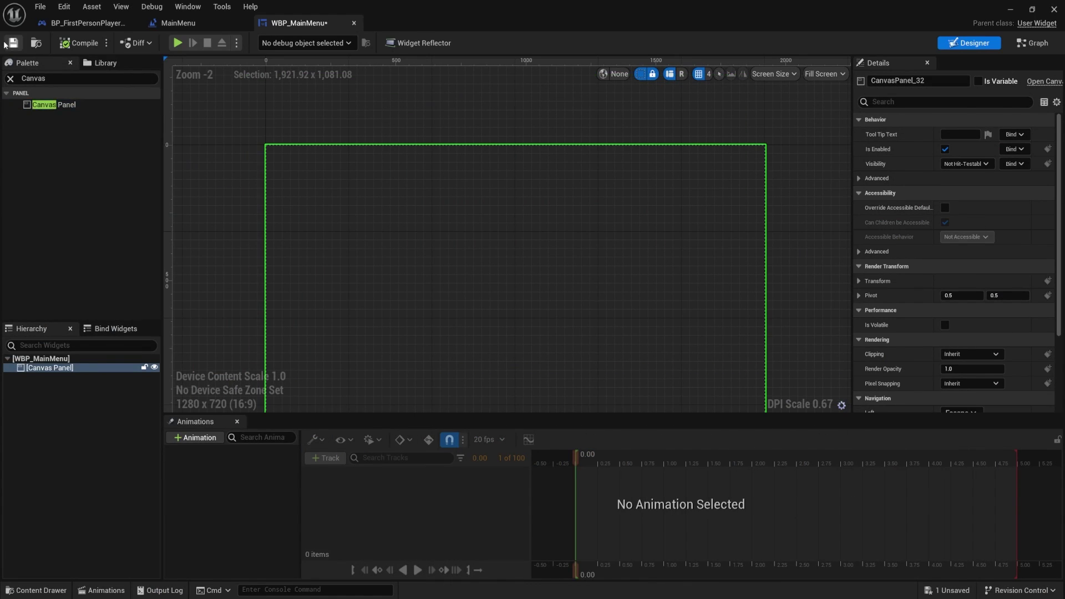
Step: Save the widget, and add a Text widget named GameTitleLabel inside the Canvas Panel
click(13, 44)
click(39, 78)
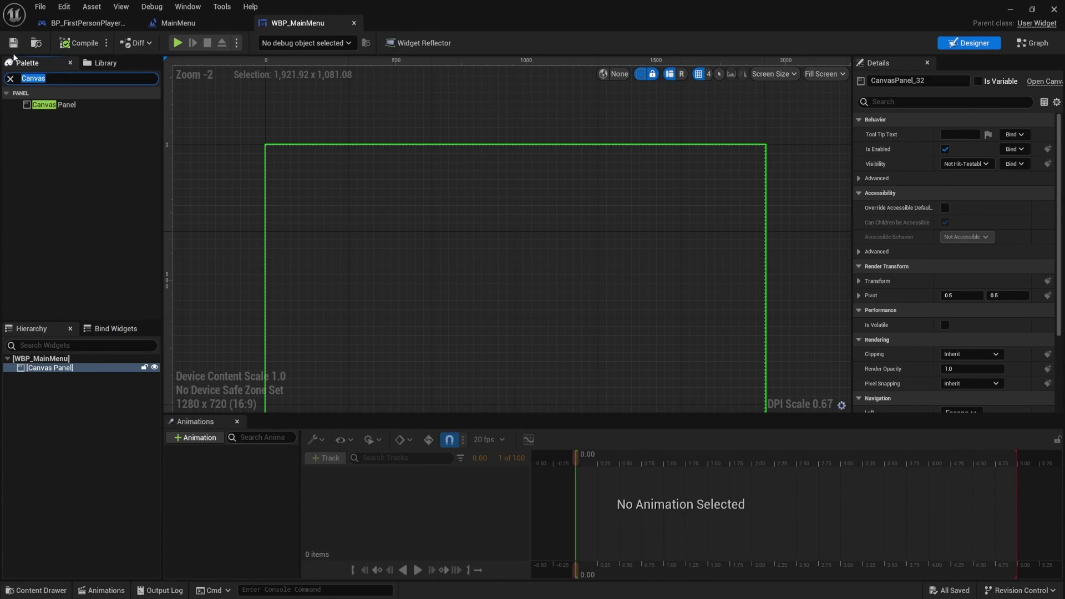
key(BackSpace)
click(69, 104)
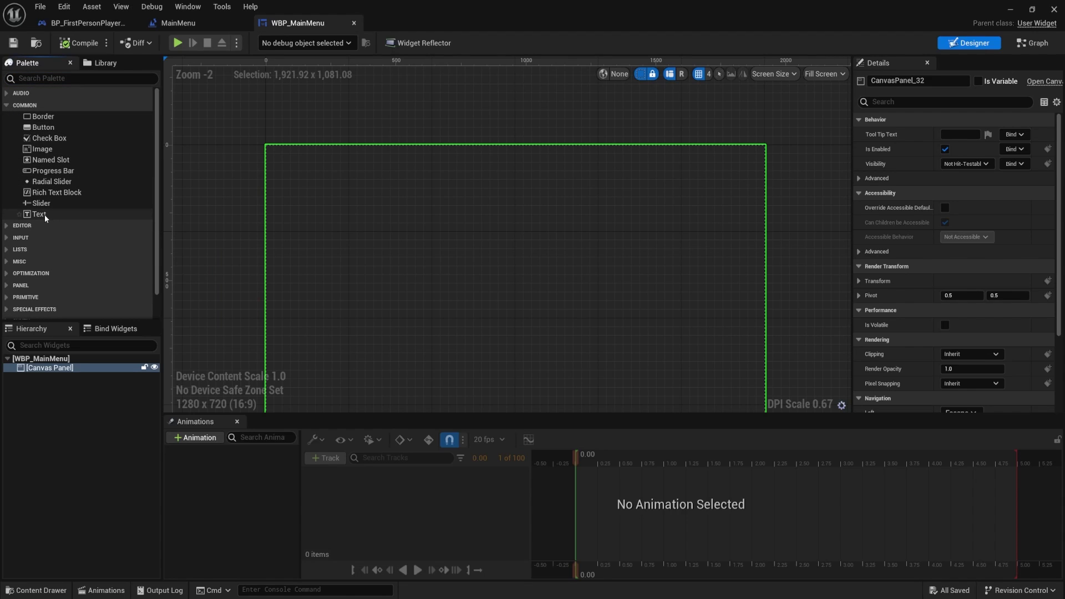
drag(43, 217, 69, 372)
double_click(66, 378)
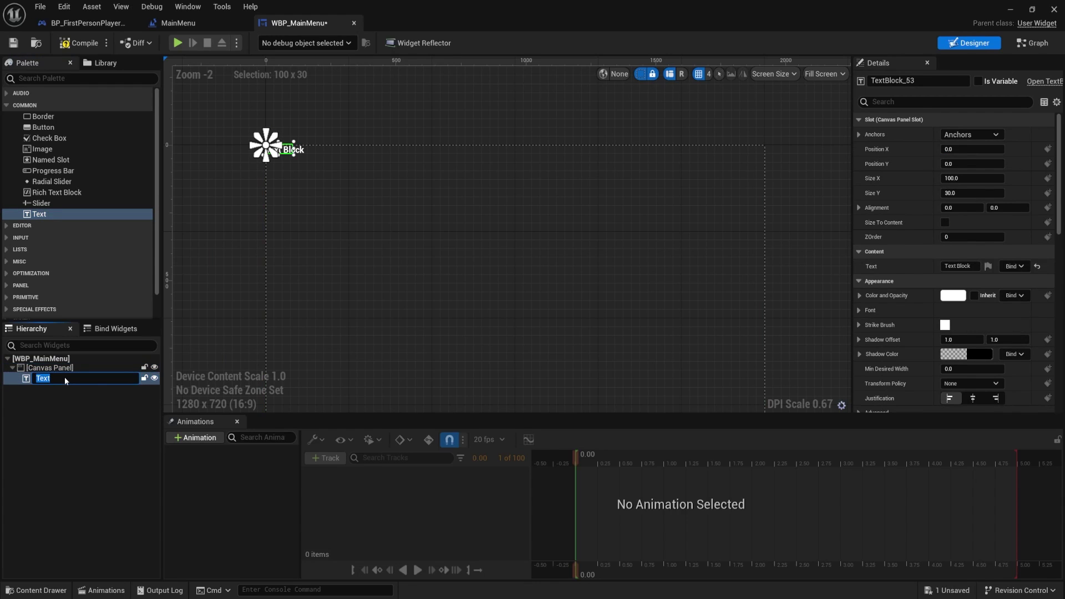
text(GameTitleLabel)
key(Return)
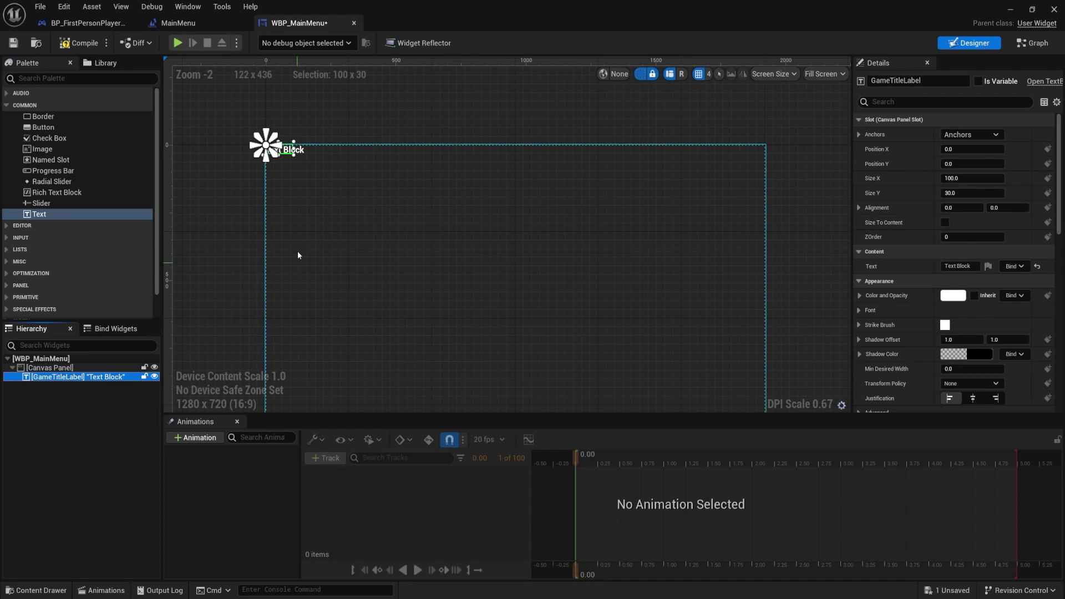
Step: Place GameTitleLabel near the canvas's upper-left corner with Position X and Position Y both set to 100
right_drag(345, 176, 369, 179)
drag(315, 153, 335, 175)
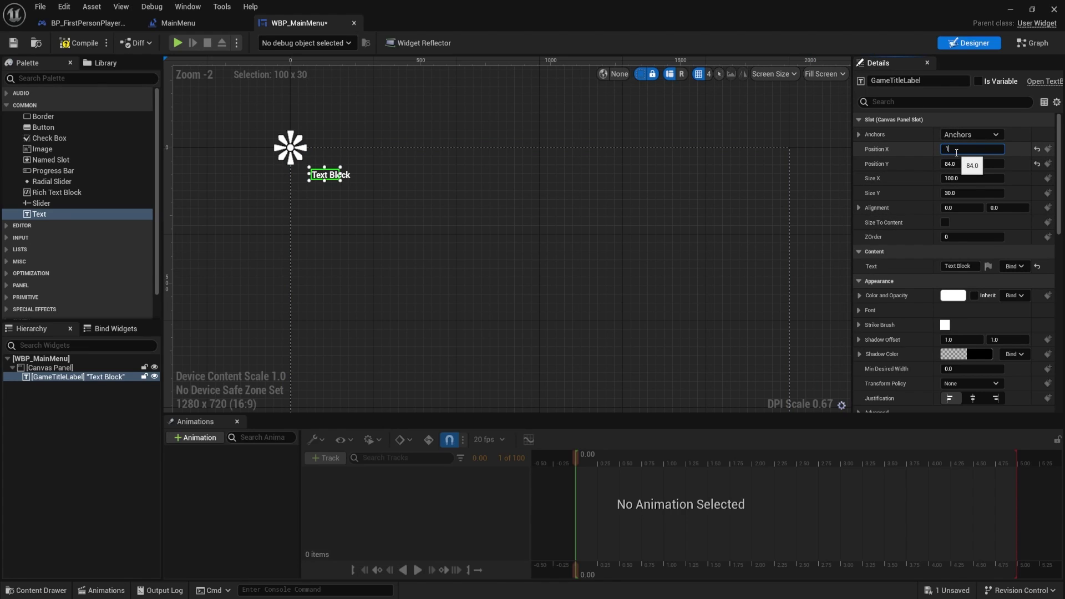
key(Tab)
text(1)
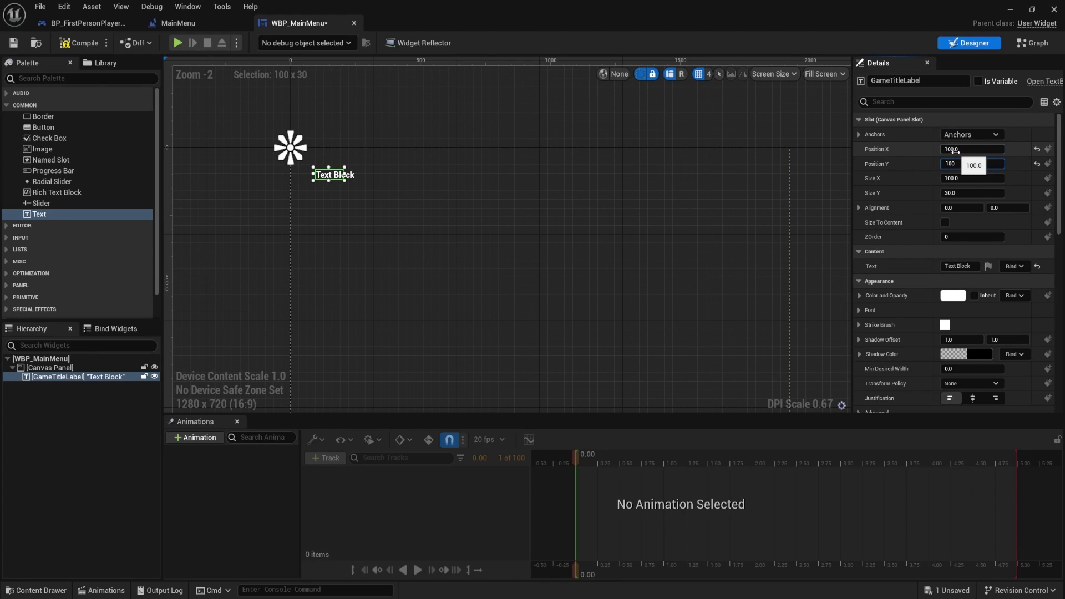
text(00)
key(Tab)
Step: Set GameTitleLabel's Size X to 1000 and Size Y to 150
mouse_move(951, 180)
mouse_down()
mouse_move(1015, 180)
mouse_move(956, 182)
mouse_up()
text(100)
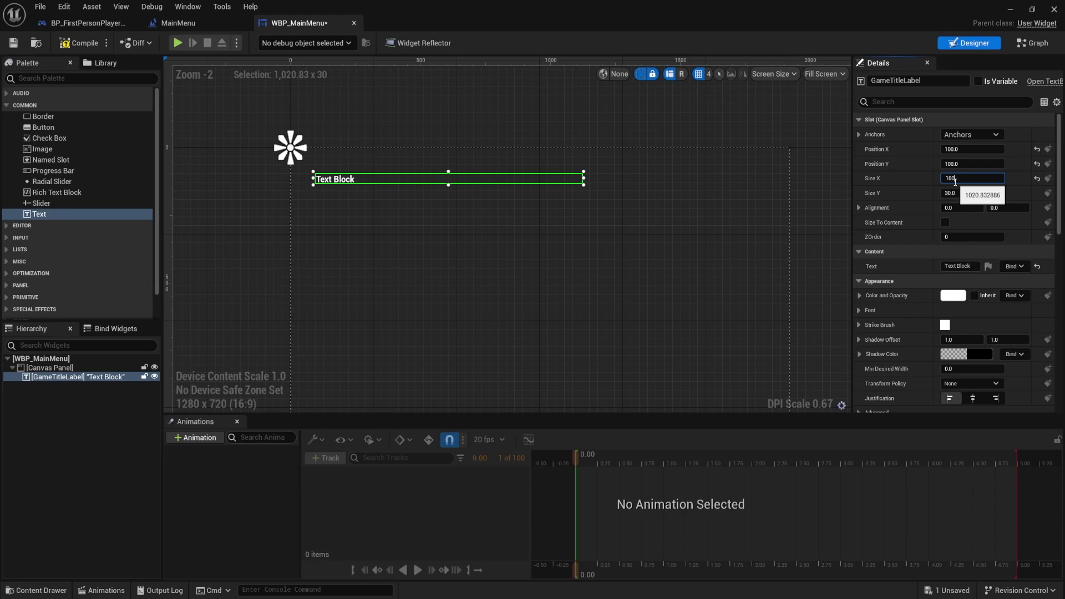
text(0)
key(Return)
drag(941, 193, 948, 196)
key(Return)
Step: Change GameTitleLabel's displayed text to "Game Title"
right_drag(599, 252, 536, 196)
scroll(1022, 302, down, 2)
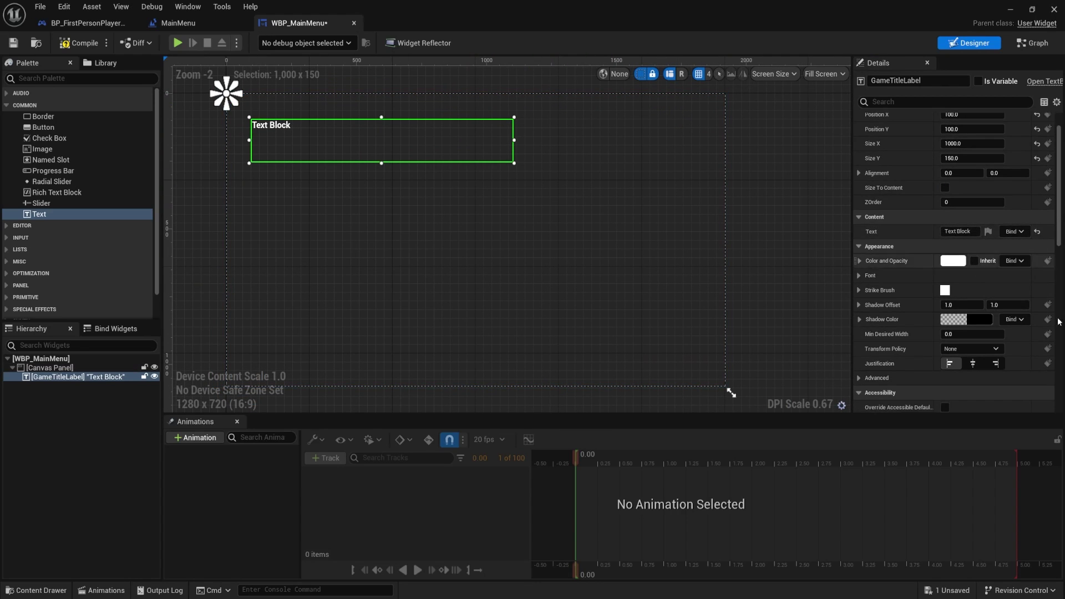
scroll(937, 299, down, 2)
scroll(996, 293, up, 3)
click(959, 266)
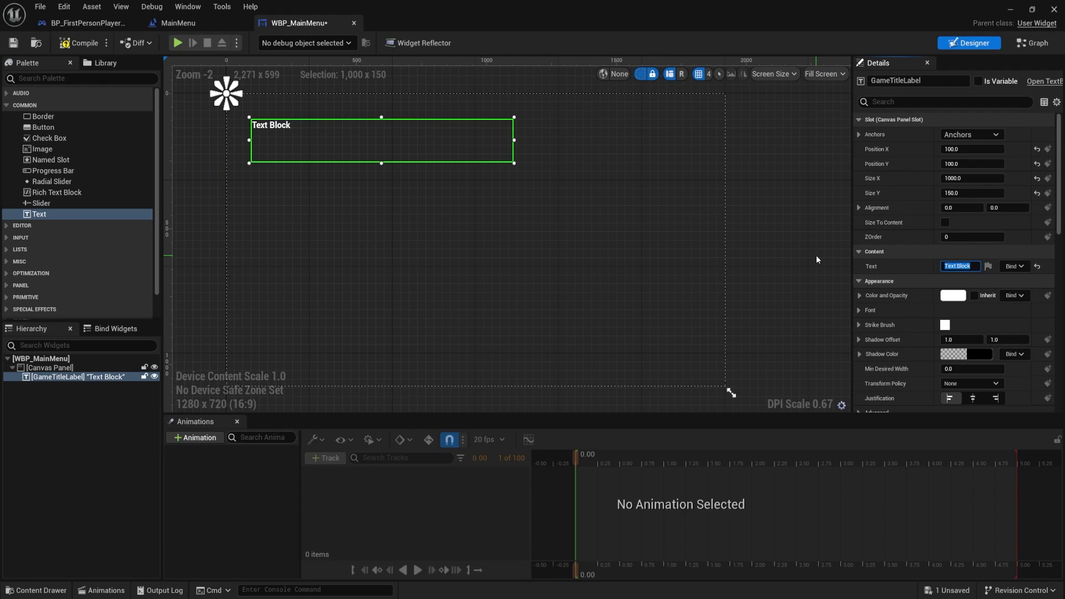
text(Game Title)
key(Return)
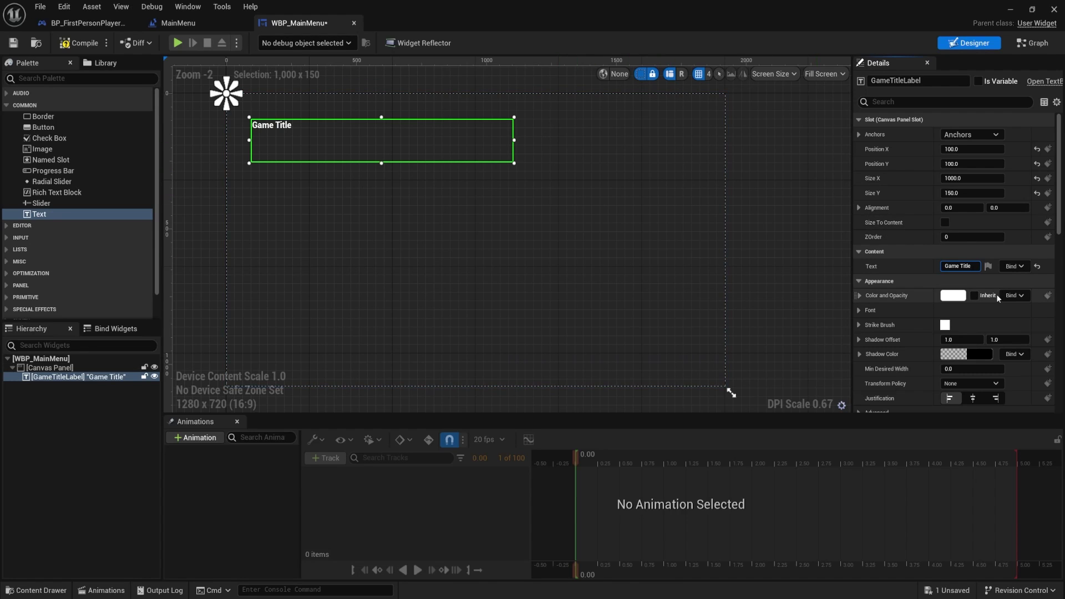
Step: Set GameTitleLabel's font size to 100 so the title fits inside its box
scroll(938, 272, down, 2)
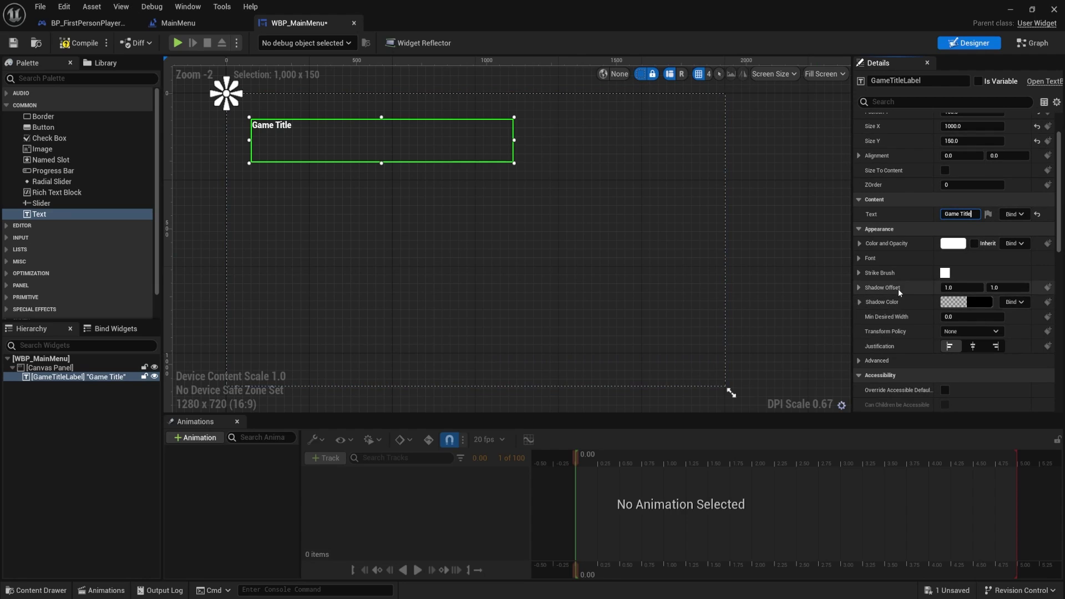
click(870, 259)
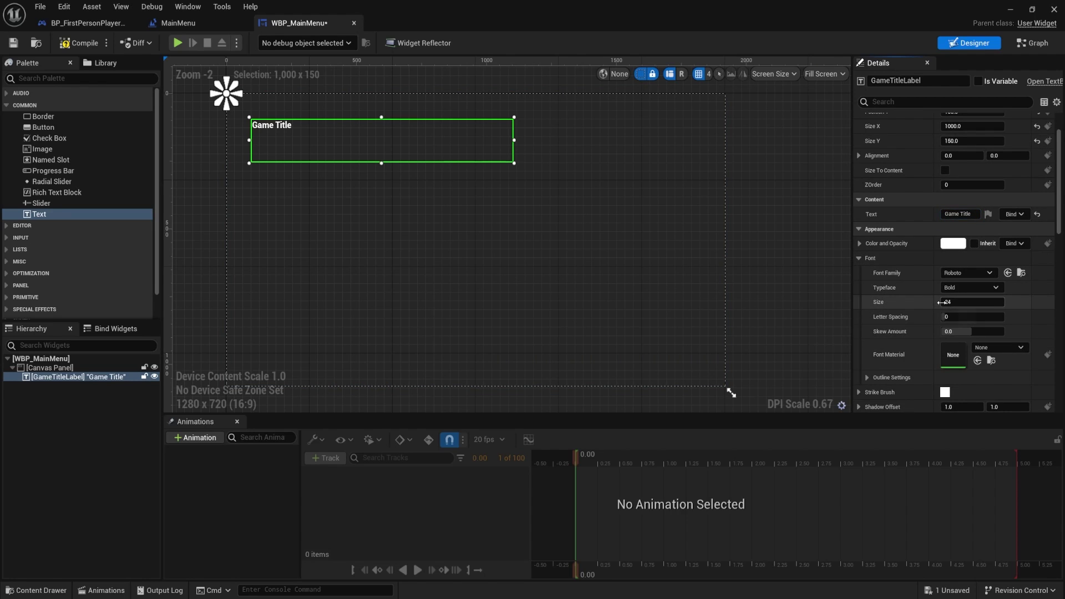
mouse_move(941, 301)
mouse_down()
mouse_move(976, 303)
mouse_move(955, 304)
mouse_up()
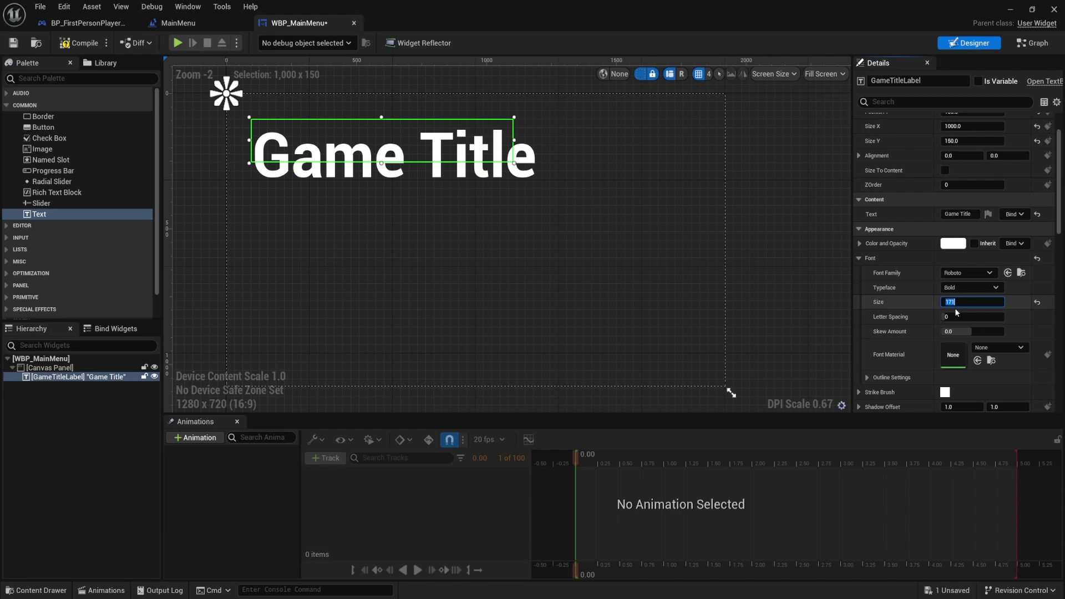
text(1000)
key(BackSpace)
key(Return)
scroll(311, 226, down, 2)
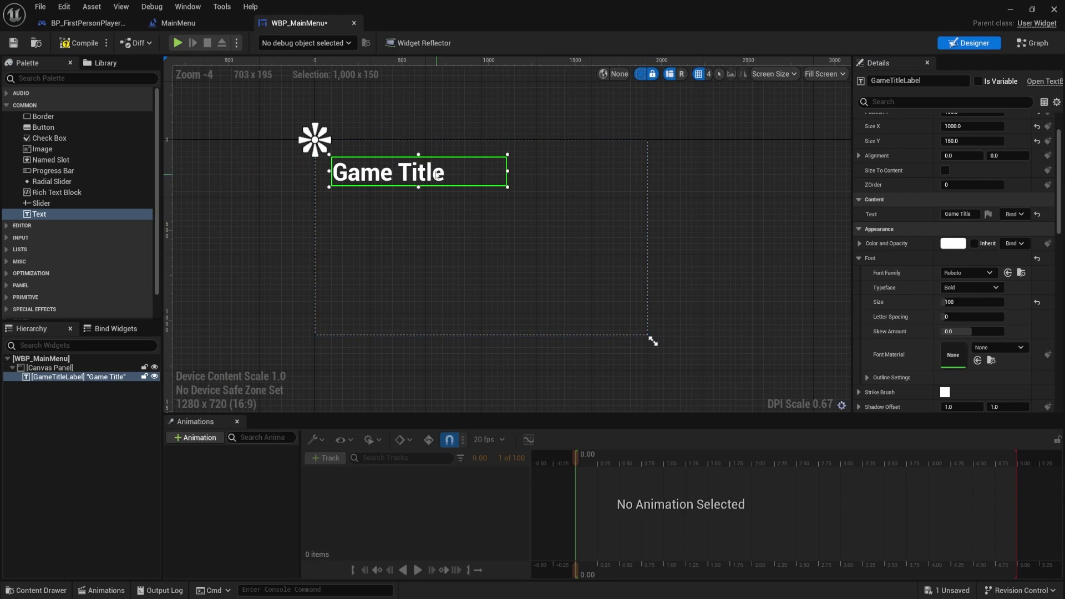
scroll(408, 205, up, 2)
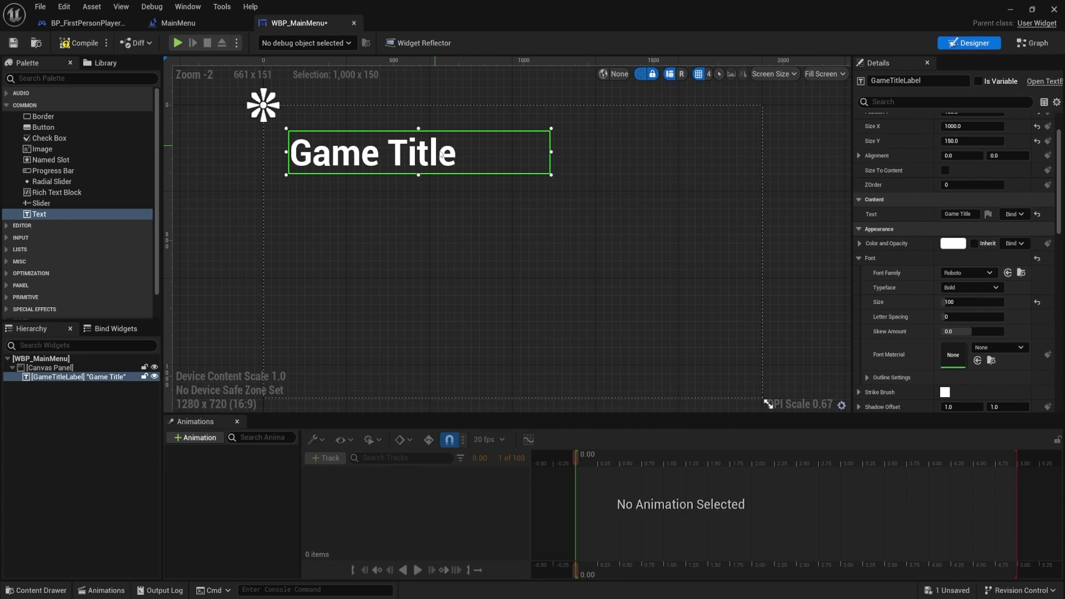
right_drag(556, 230, 567, 216)
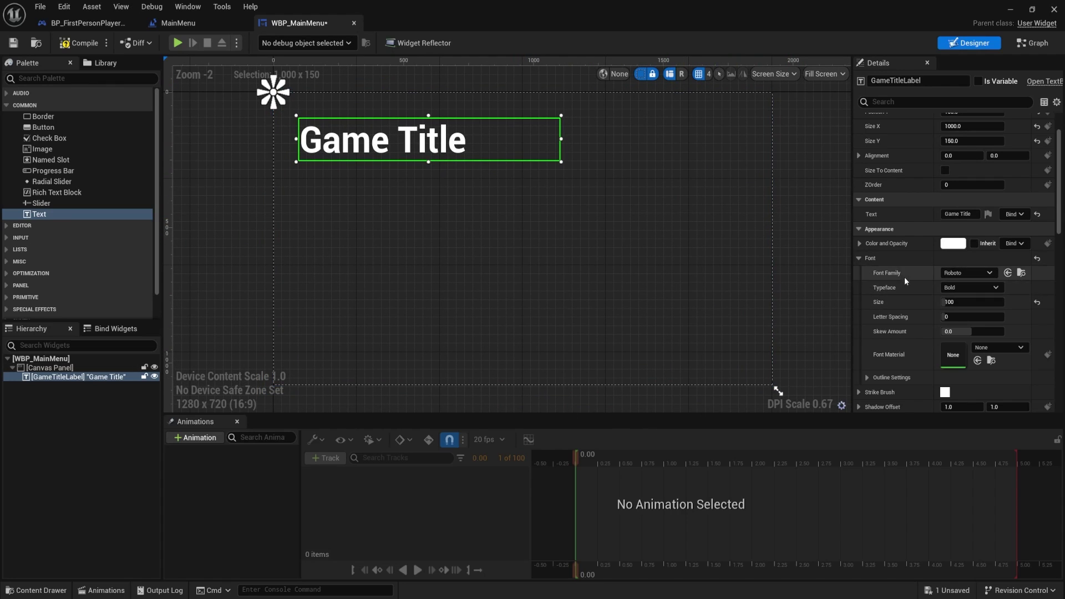
click(859, 259)
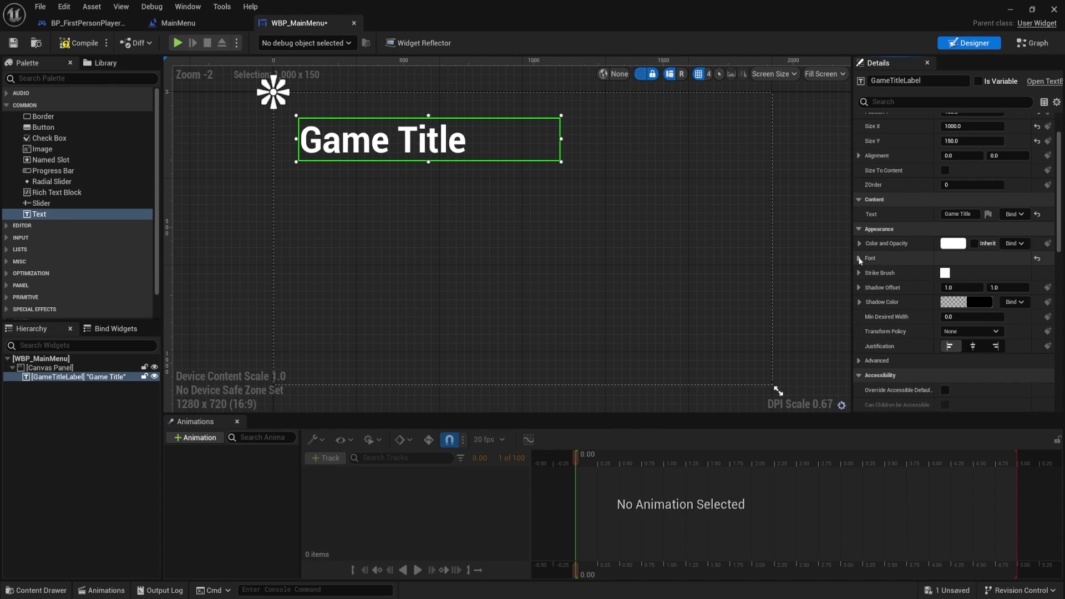
Step: Give GameTitleLabel a fully opaque black shadow by setting the shadow color's alpha to 1.0
click(860, 302)
click(860, 302)
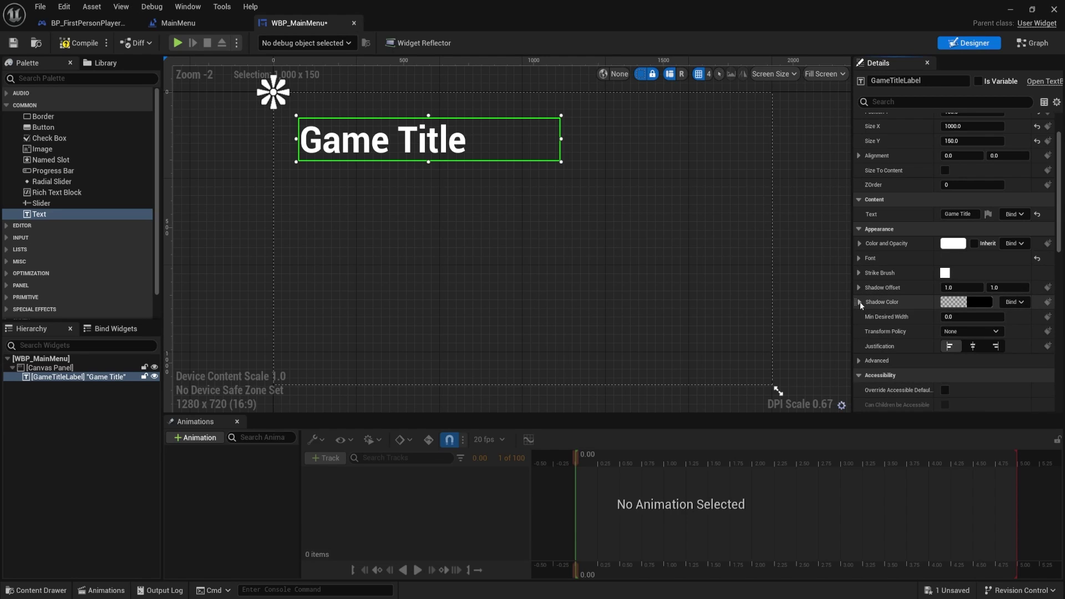
click(965, 303)
scroll(528, 217, up, 7)
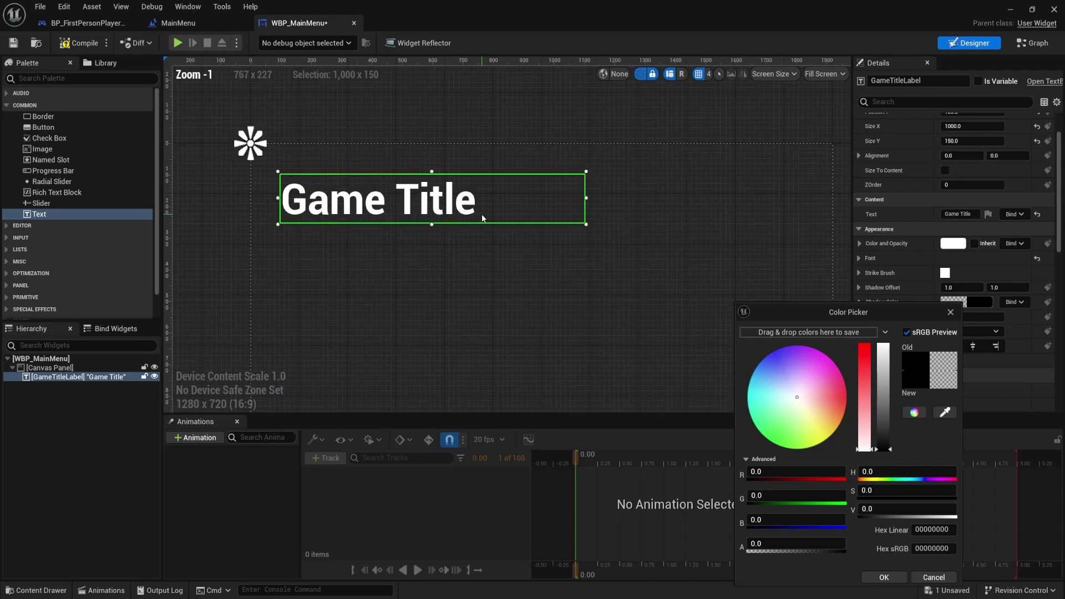
drag(780, 544, 845, 544)
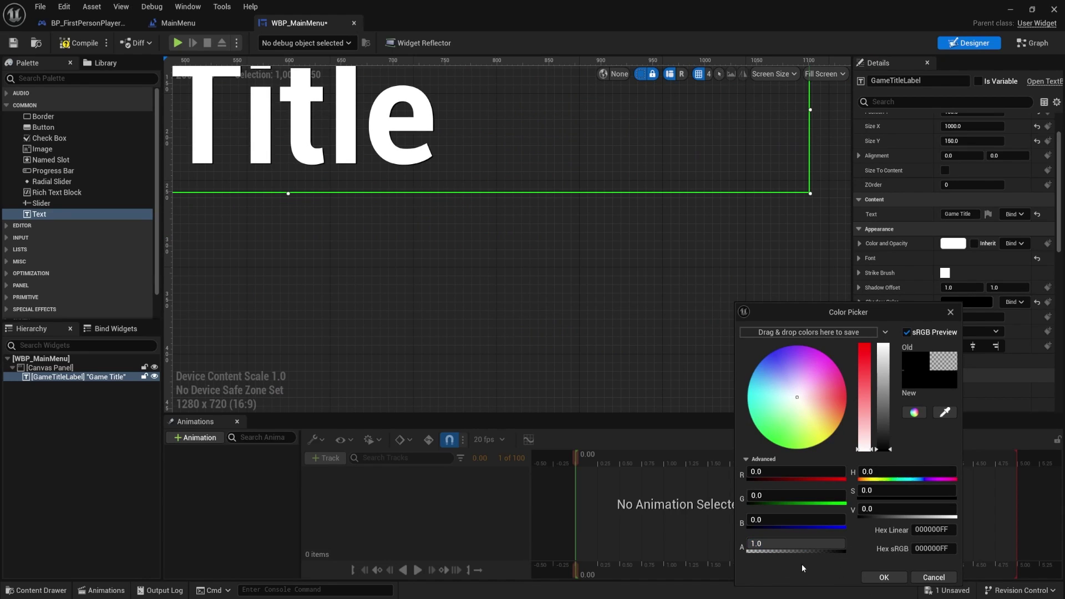
click(884, 577)
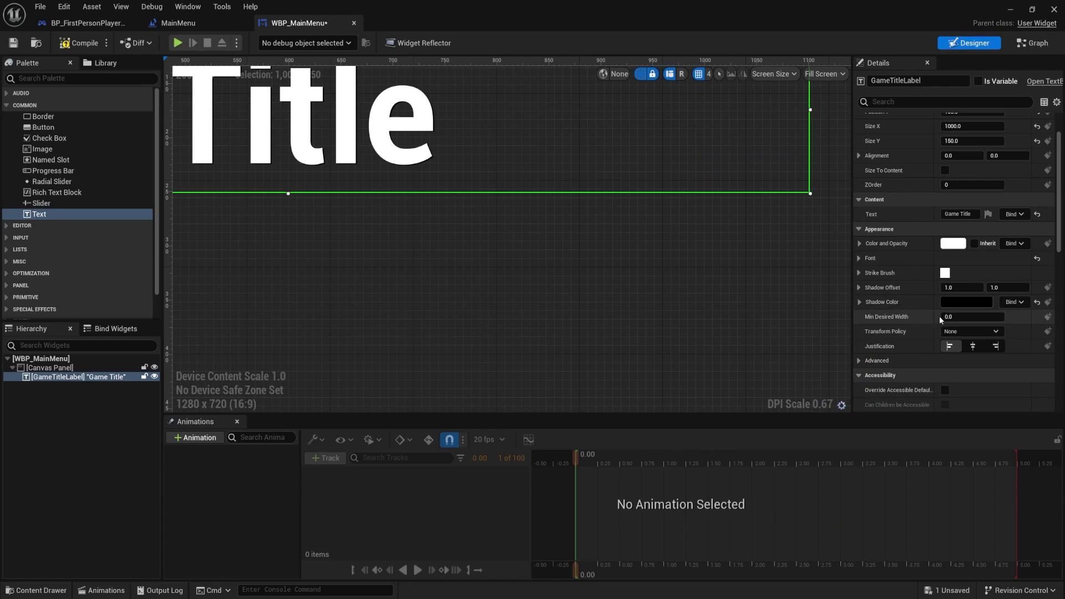
Step: Set GameTitleLabel's Shadow Offset to 5.0 on both X and Y
click(957, 288)
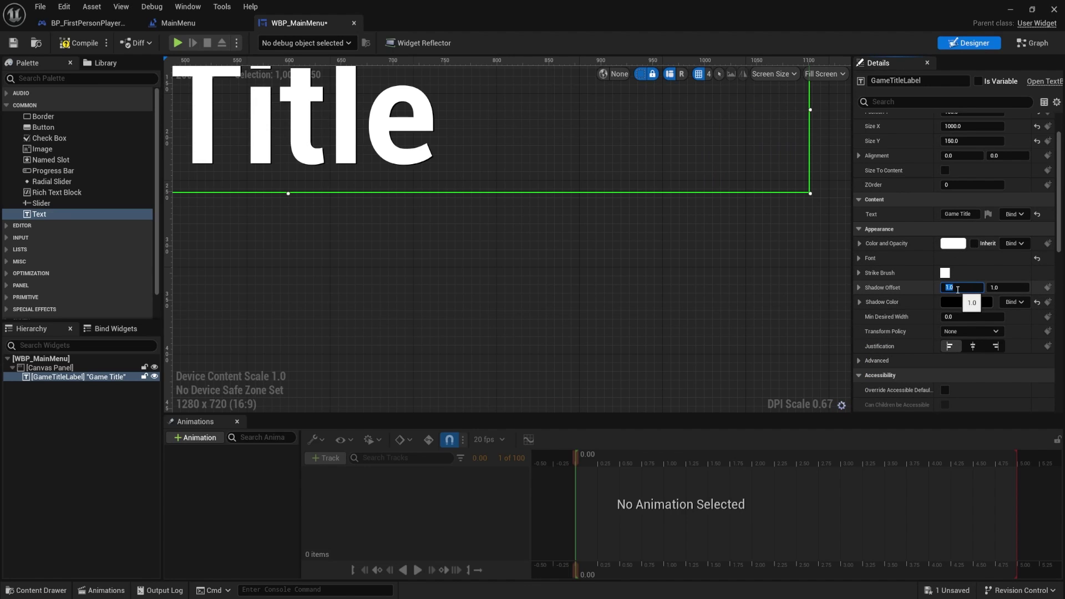
text(5)
key(Tab)
right_drag(638, 329, 833, 407)
scroll(600, 300, down, 3)
right_drag(590, 290, 482, 233)
scroll(479, 234, down, 4)
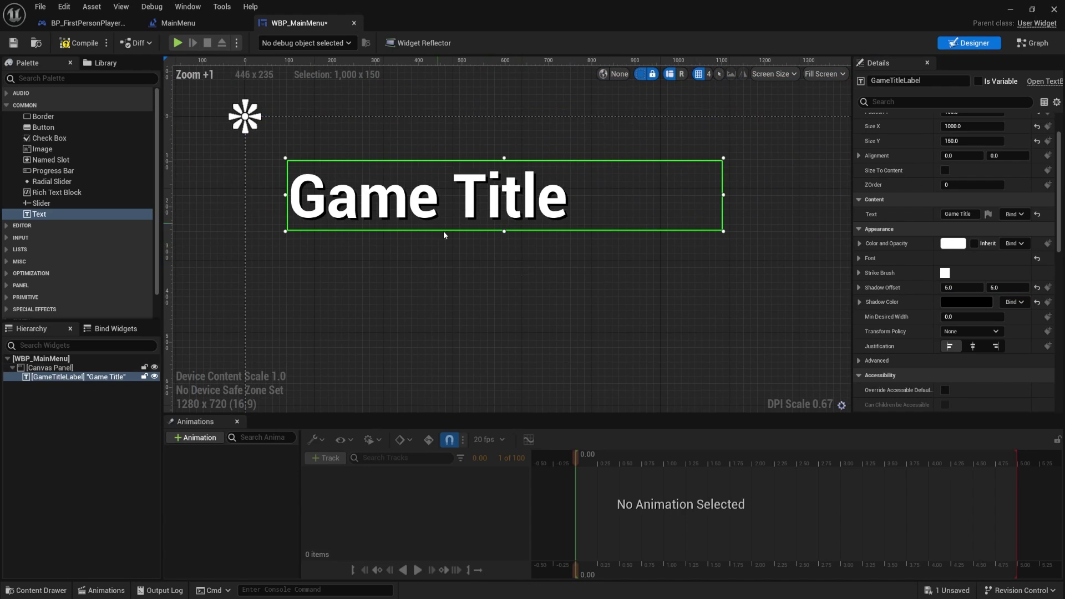
scroll(519, 270, up, 3)
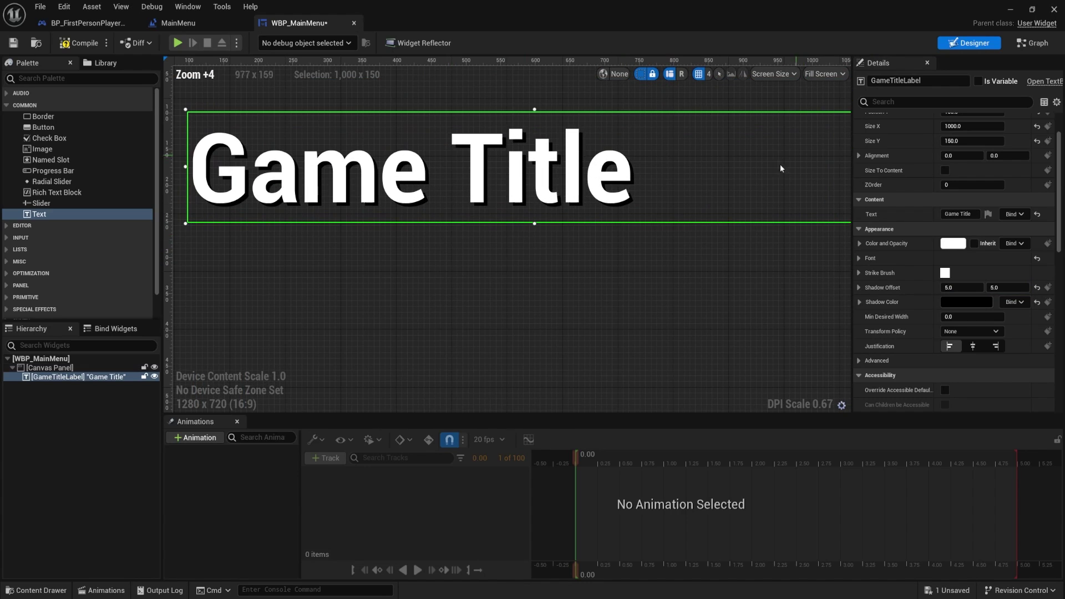
Step: Lower the alpha of GameTitleLabel's shadow color to make the black shadow semi-transparent
click(967, 301)
click(791, 543)
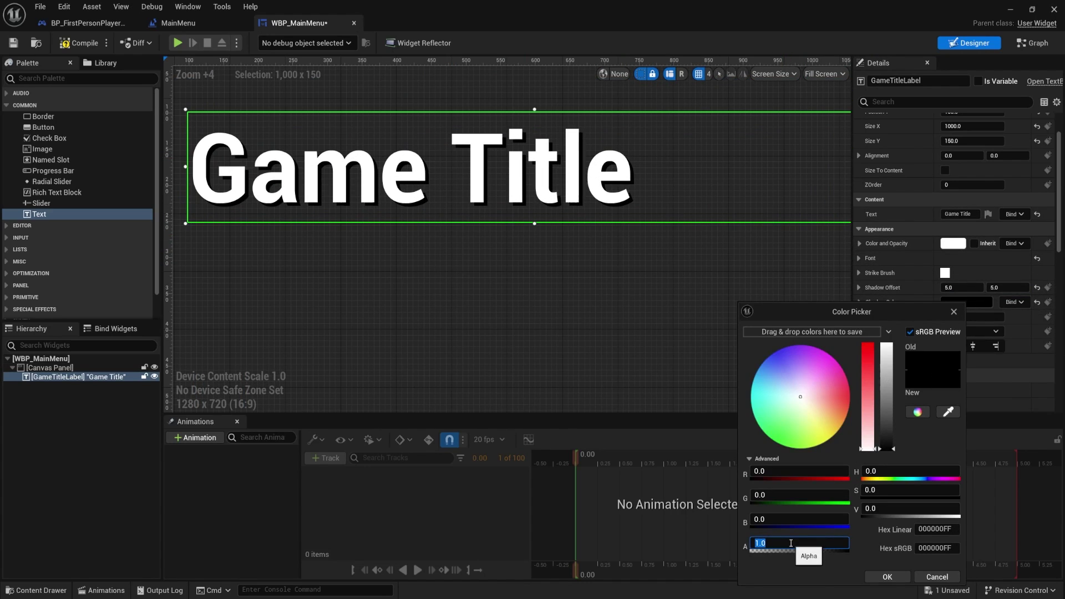
key(Return)
right_drag(548, 302, 514, 335)
scroll(515, 333, down, 5)
scroll(555, 266, up, 5)
scroll(564, 247, up, 7)
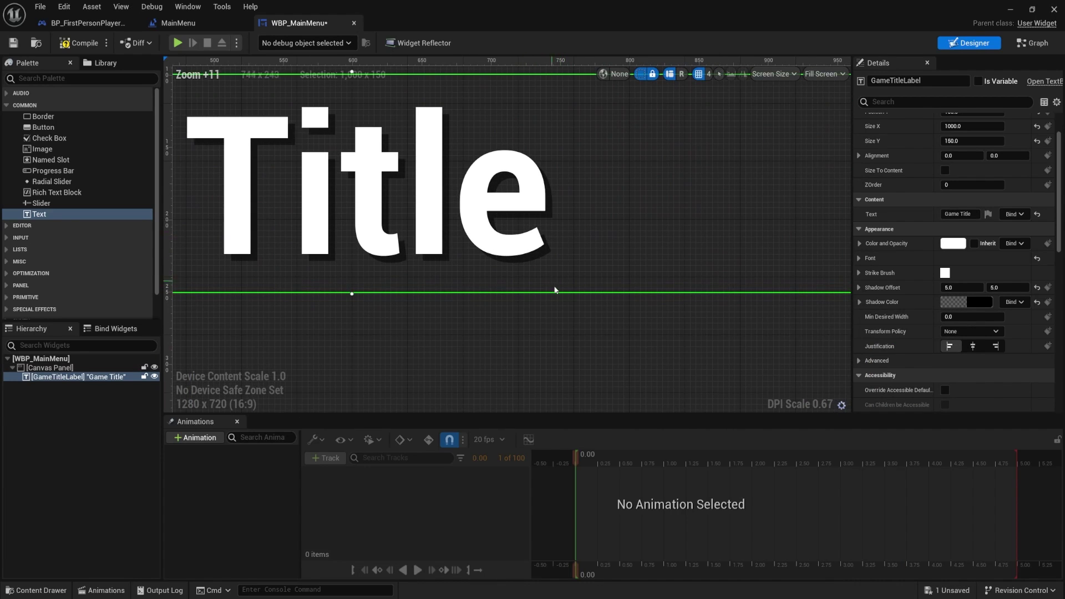
scroll(555, 288, down, 11)
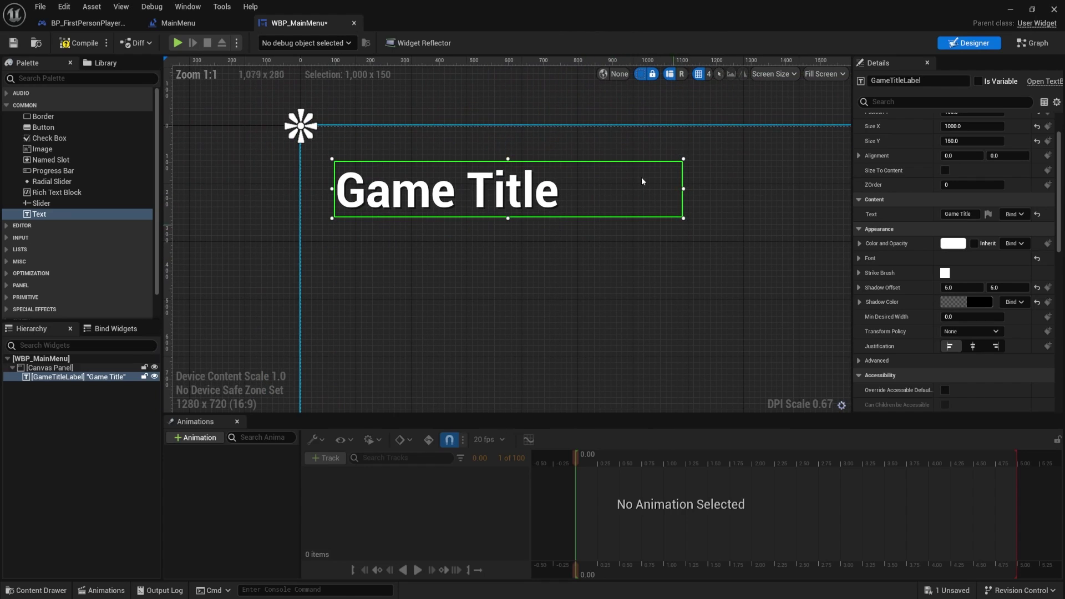
Step: Compile and save the WBP_MainMenu widget
right_drag(665, 256, 579, 203)
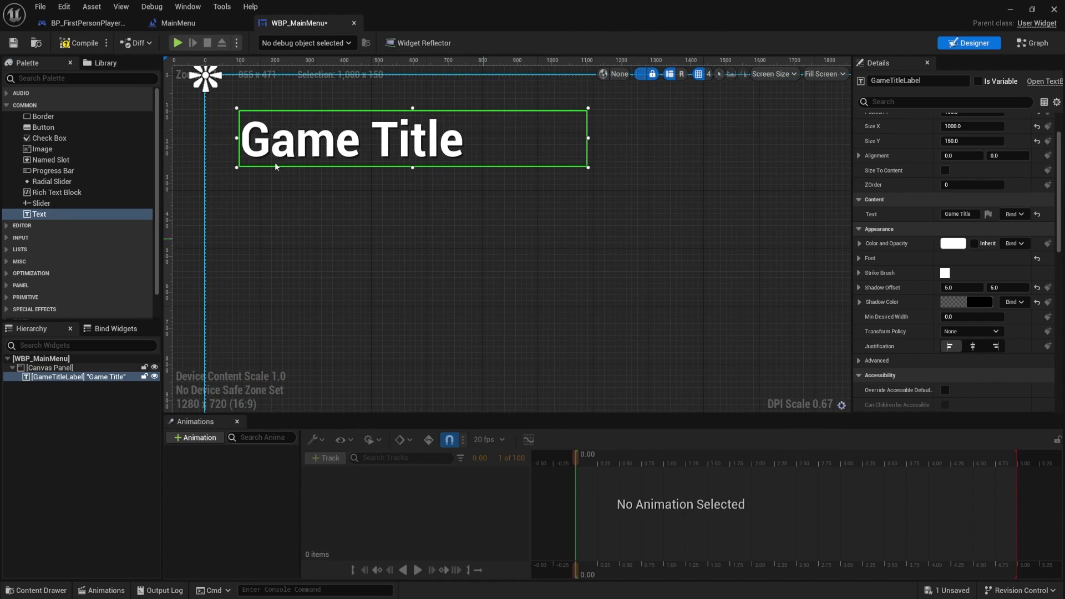
click(79, 42)
click(15, 42)
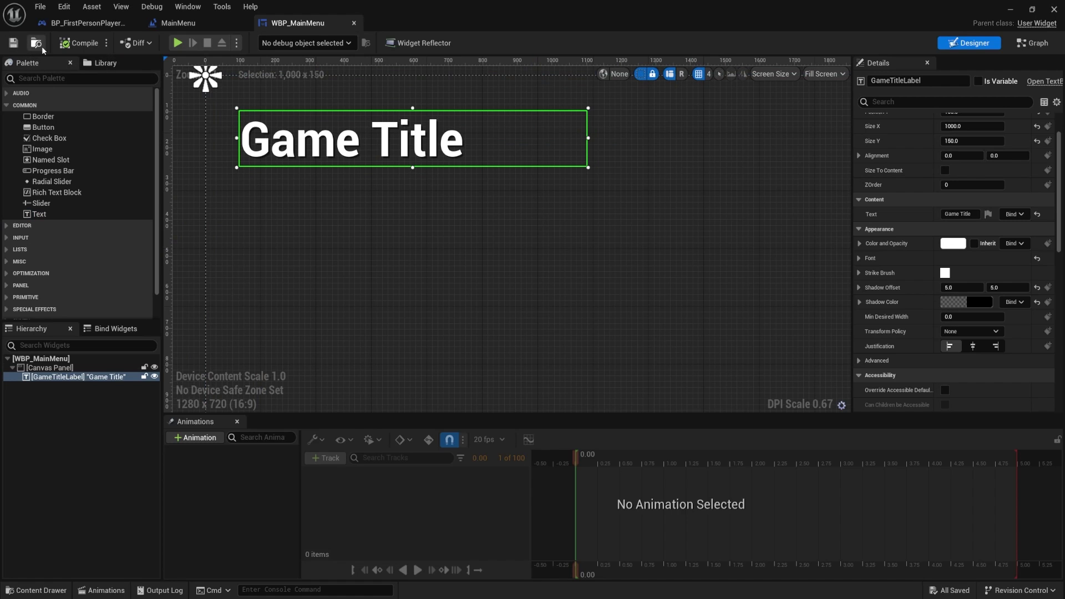
Step: Open the MainMenu level blueprint and reposition the Set View Target with Blend and CameraActor nodes in the Event Graph
click(1009, 11)
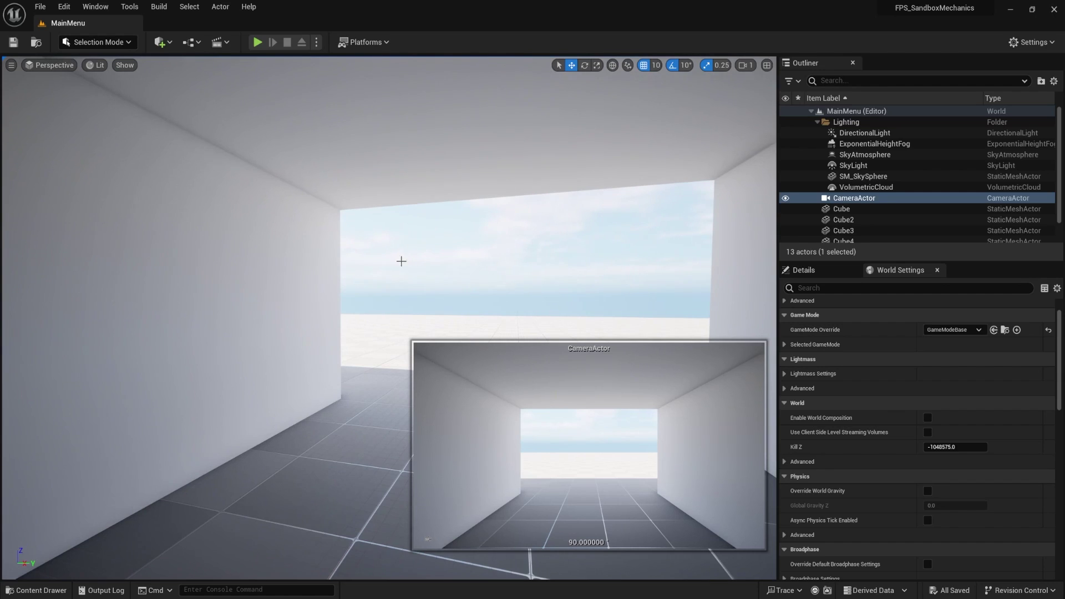
right_drag(401, 261, 455, 286)
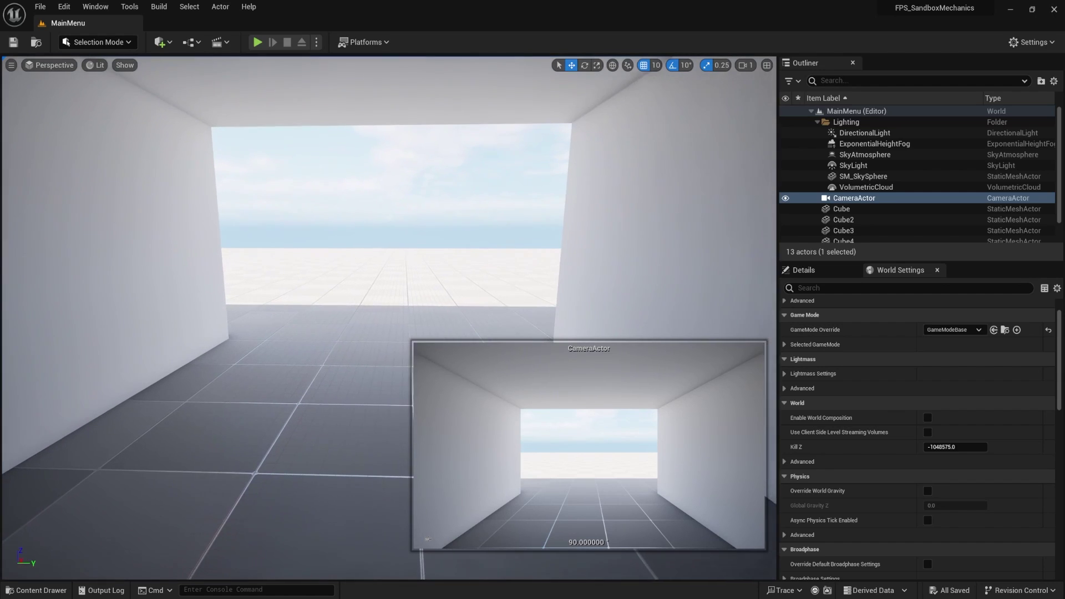
click(195, 43)
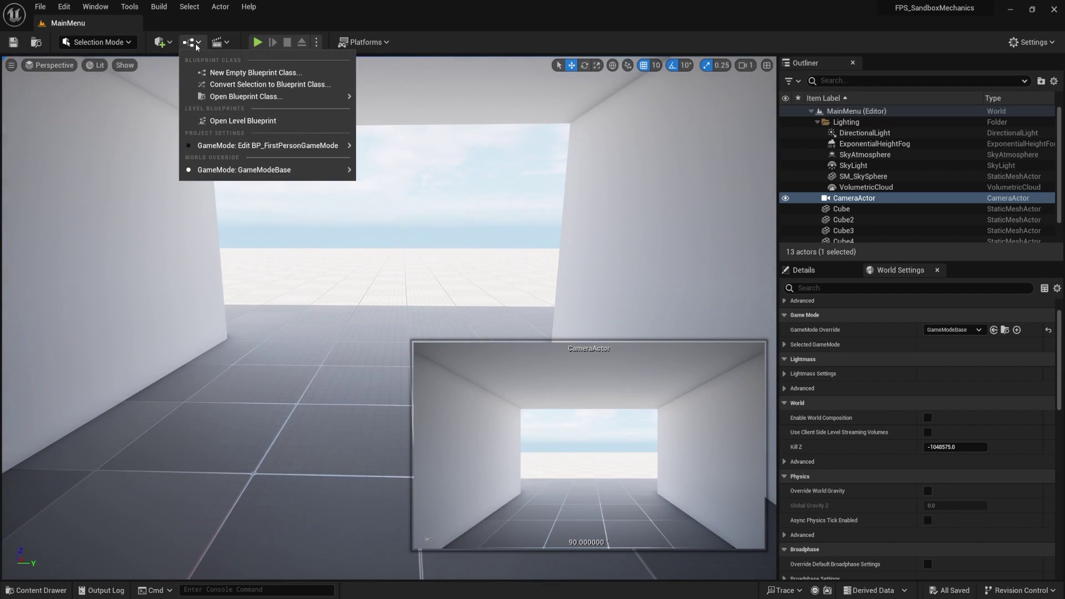
click(236, 121)
scroll(621, 296, down, 3)
drag(475, 364, 488, 196)
scroll(504, 271, up, 4)
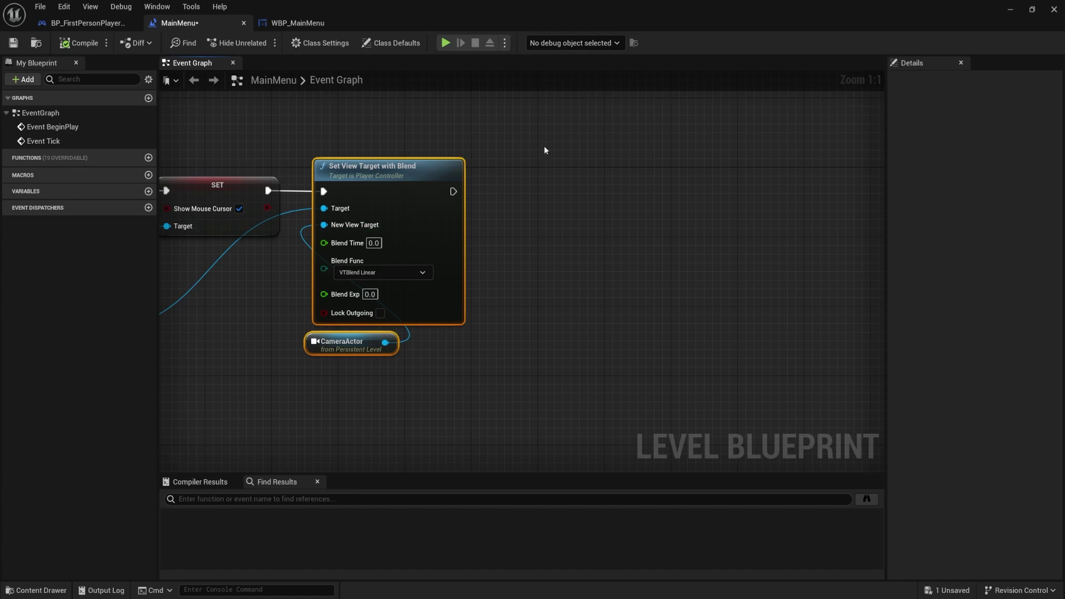
Step: Add a Get Player Controller node in the empty area beside Set View Target with Blend
right_drag(542, 143, 342, 179)
right_click(516, 320)
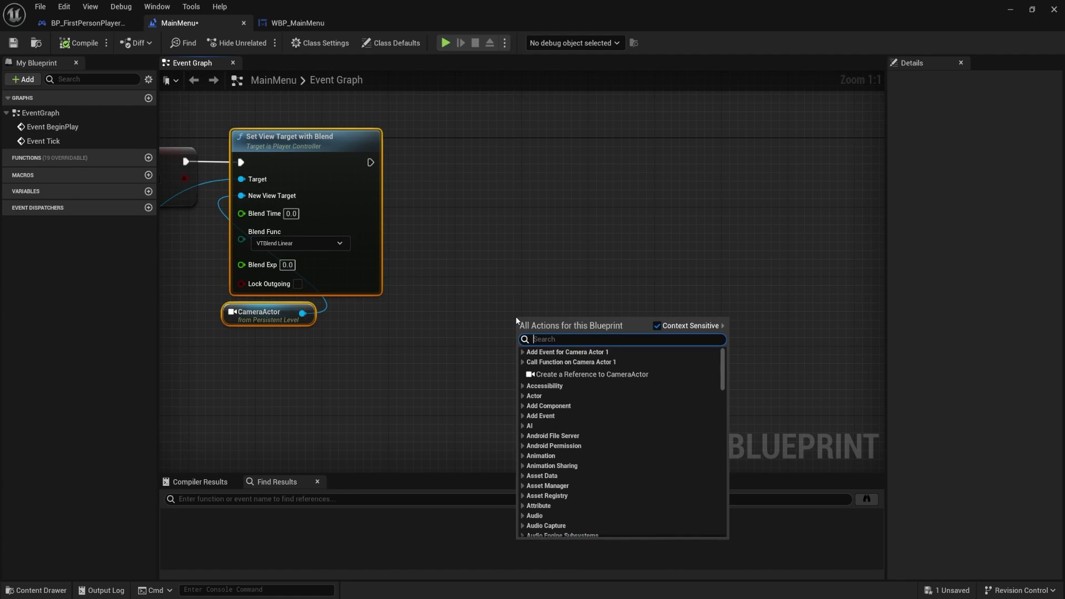
text(Get Player Con)
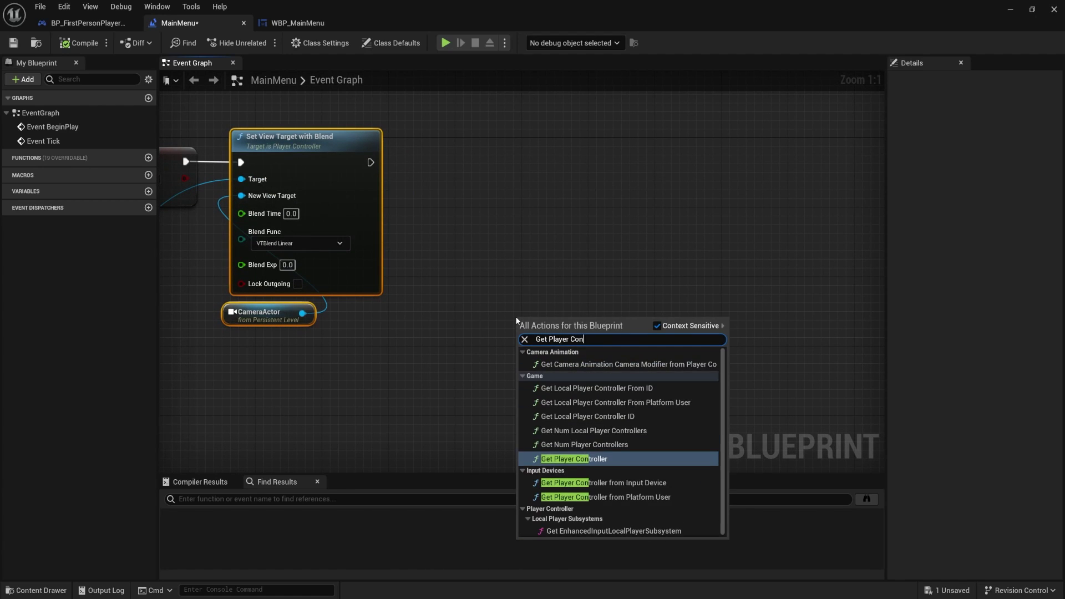
text(tr)
key(Return)
drag(551, 318, 517, 335)
Step: Create a Create Widget node from the Get Player Controller's return value and set its Class to WBP_MainMenu
drag(595, 353, 497, 272)
text(create Wid)
key(Return)
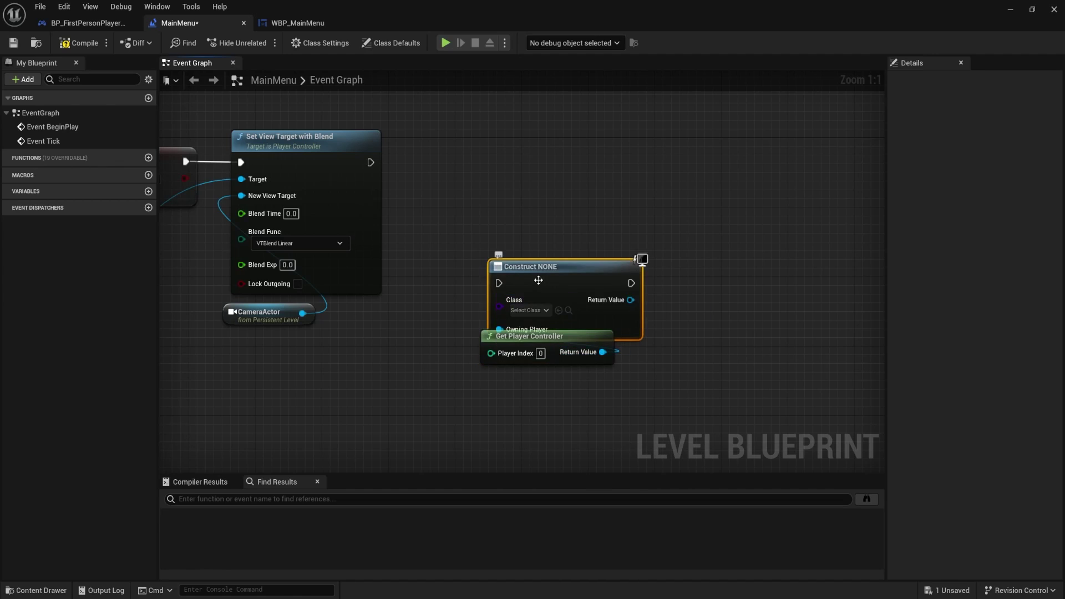
click(533, 285)
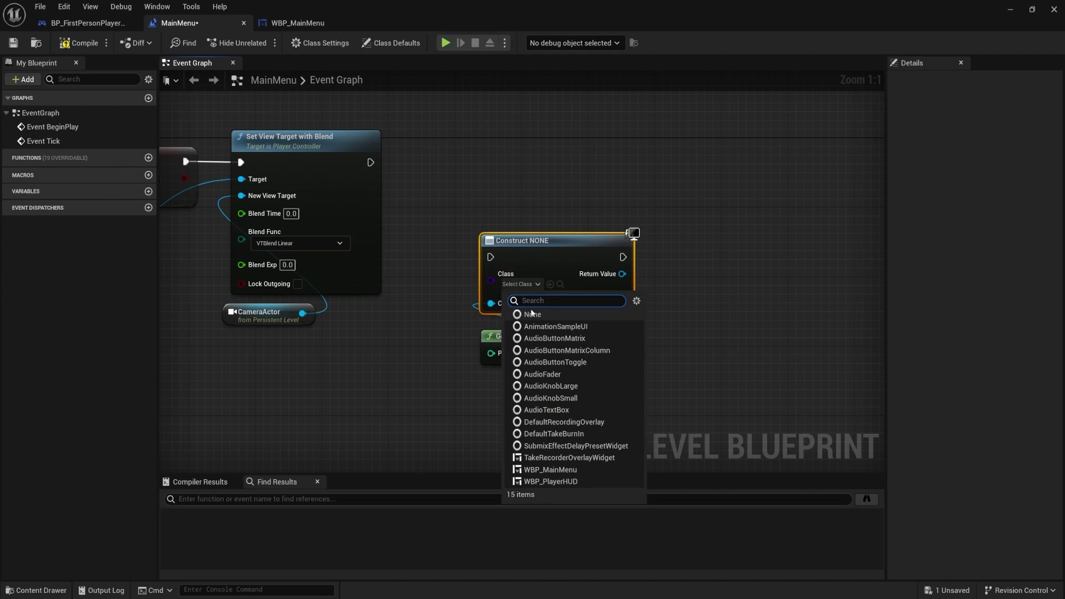
text(WBP_)
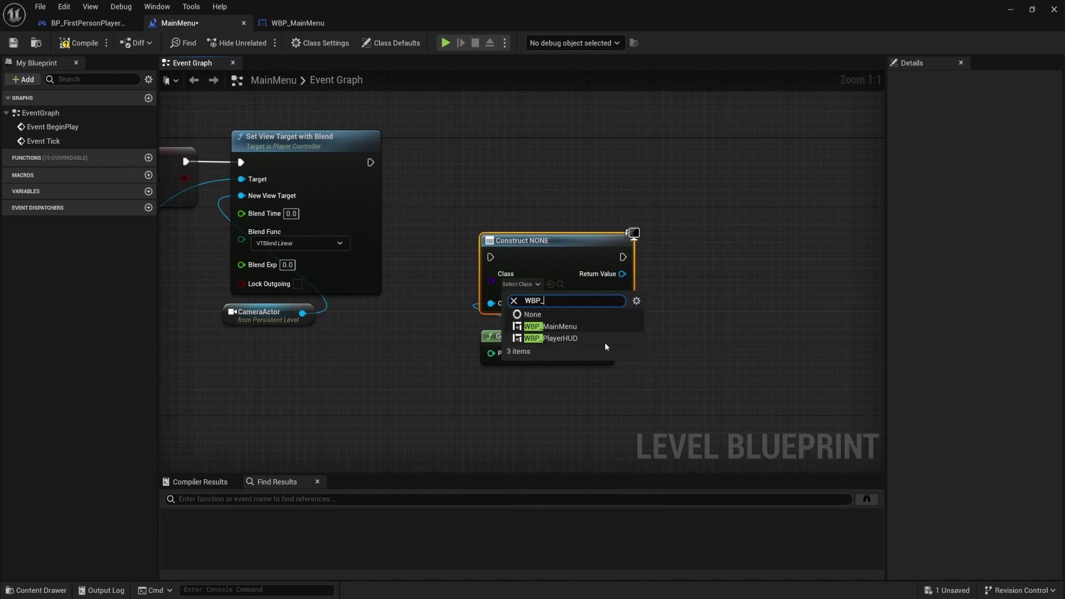
click(562, 327)
Step: Align the Create WBP Main Menu Widget node with Set View Target with Blend and connect their execution pins
drag(573, 235, 514, 139)
drag(369, 162, 433, 161)
right_drag(431, 138, 323, 163)
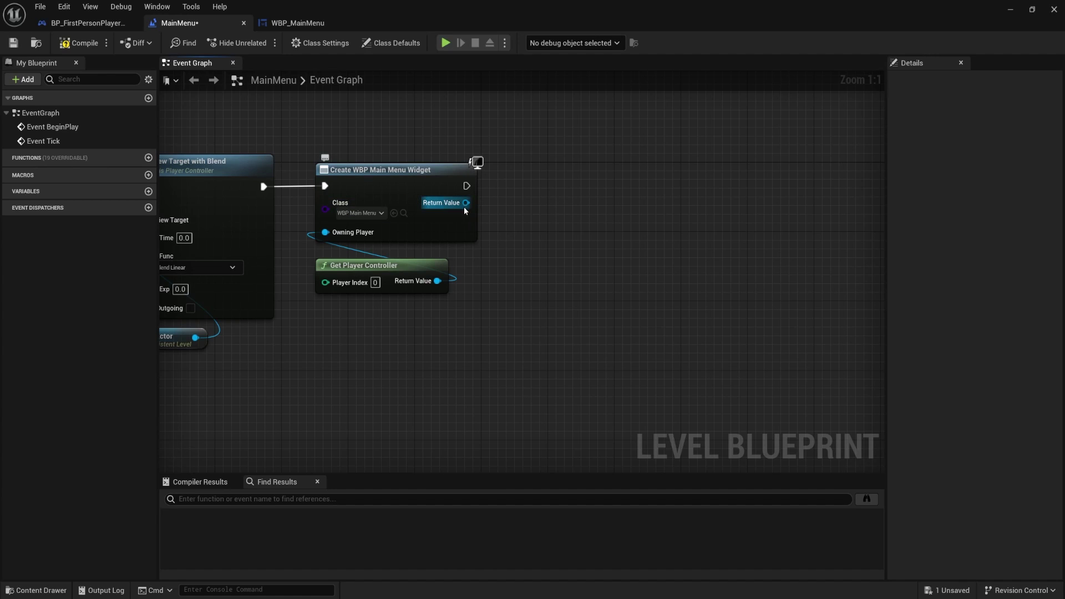
Step: Add an Add to Viewport node from the Create Widget node's Return Value and align it in the execution chain
drag(466, 203, 534, 192)
text(Add to v)
key(Return)
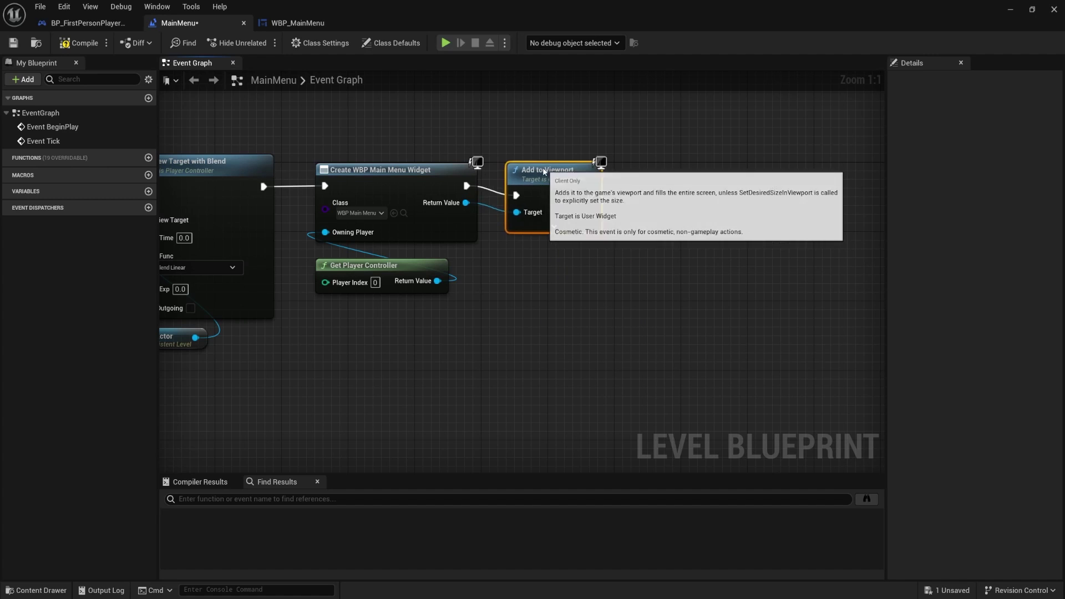
drag(547, 172, 530, 164)
right_drag(535, 251, 549, 238)
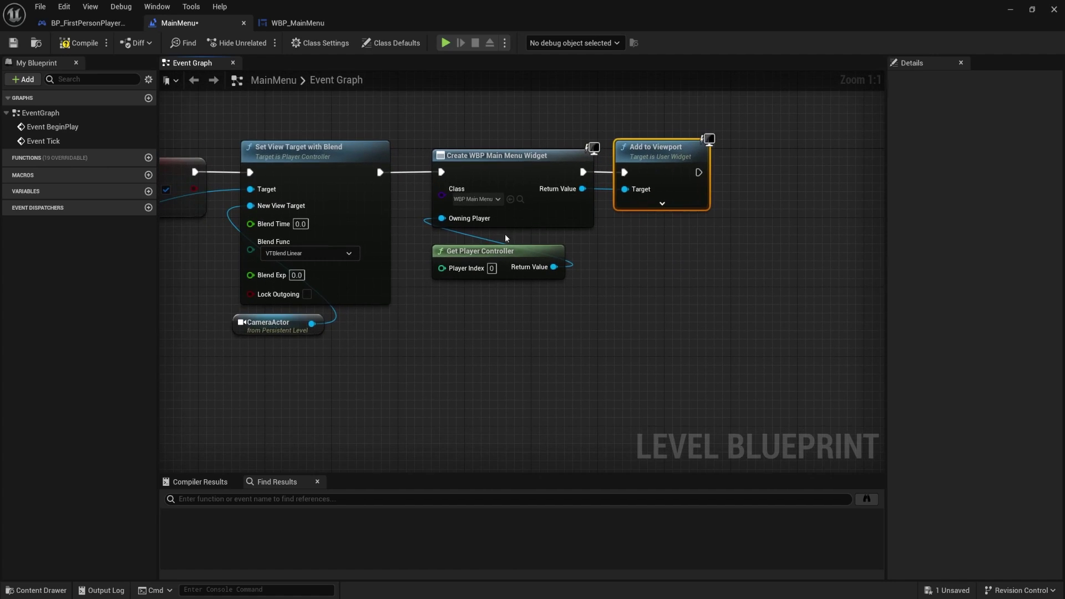
Step: Compile and save the level blueprint, and play the MainMenu level in the editor to test the menu
click(78, 43)
click(16, 45)
click(1015, 7)
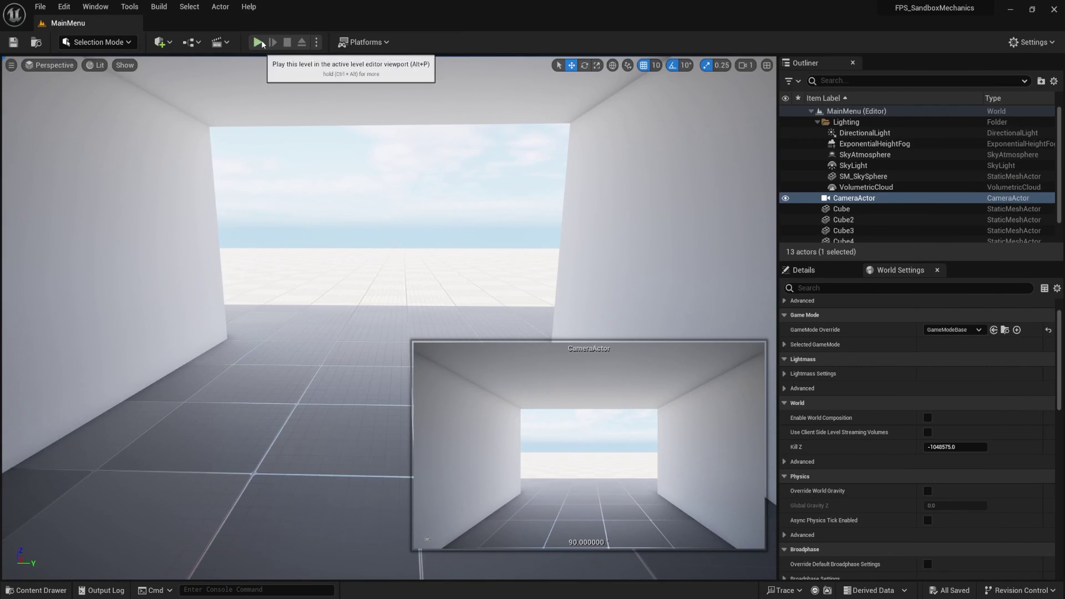
click(260, 41)
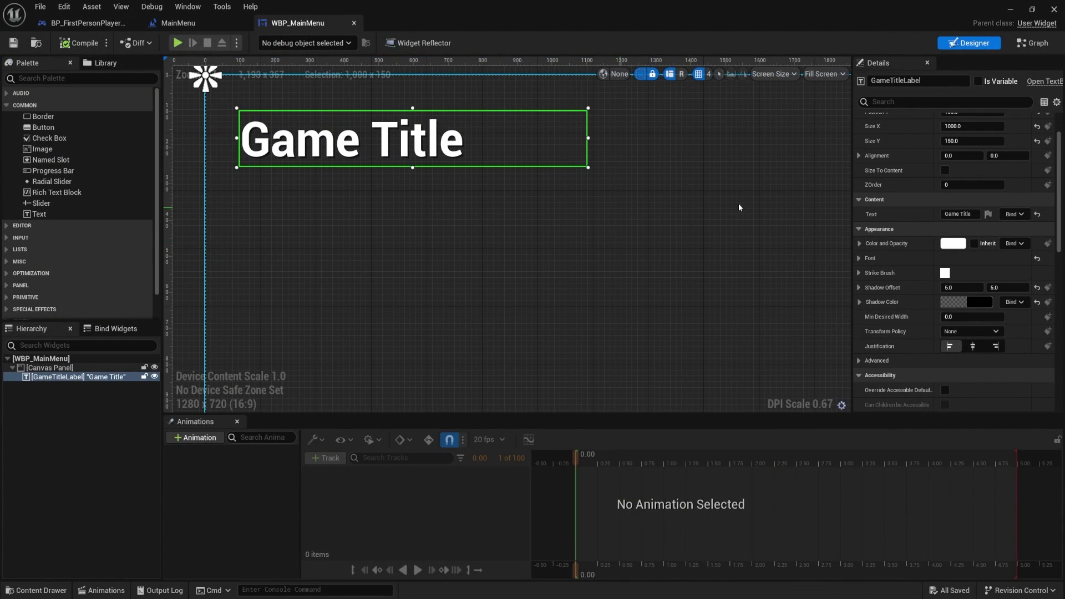
scroll(523, 281, down, 3)
scroll(458, 209, down, 1)
right_drag(394, 195, 383, 209)
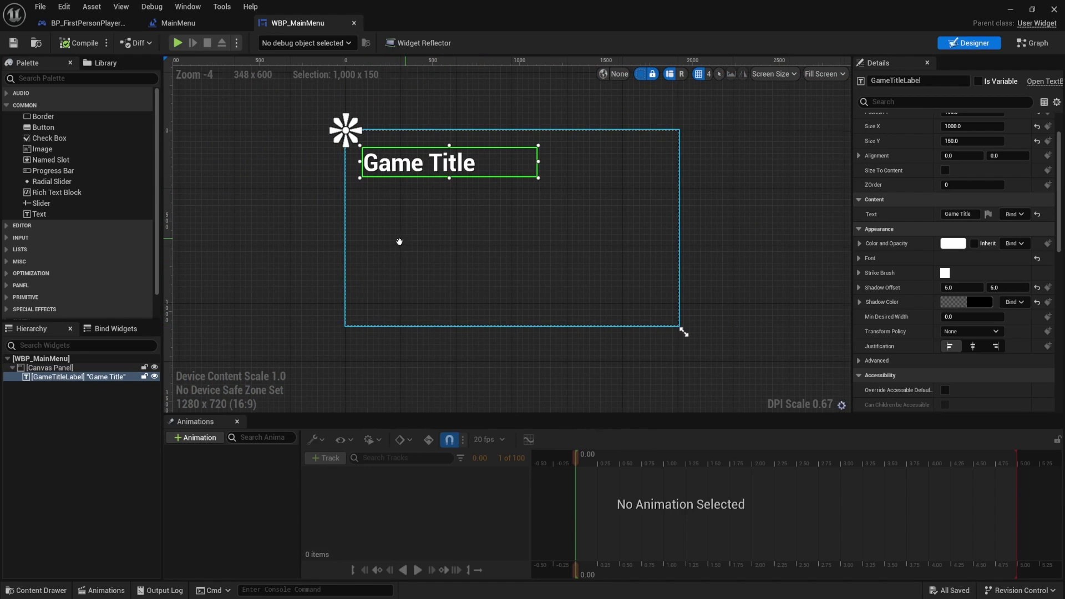
scroll(402, 238, up, 2)
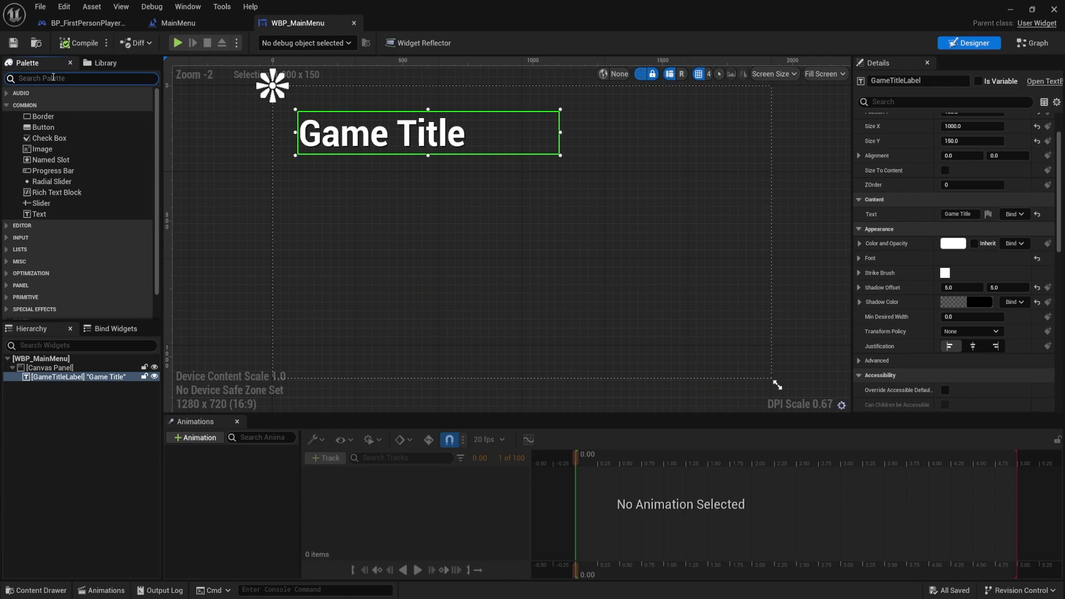
Step: Find the Vertical Box widget in the palette and add it as a child of the Canvas Panel
text(Vertical)
drag(50, 104, 61, 369)
click(60, 414)
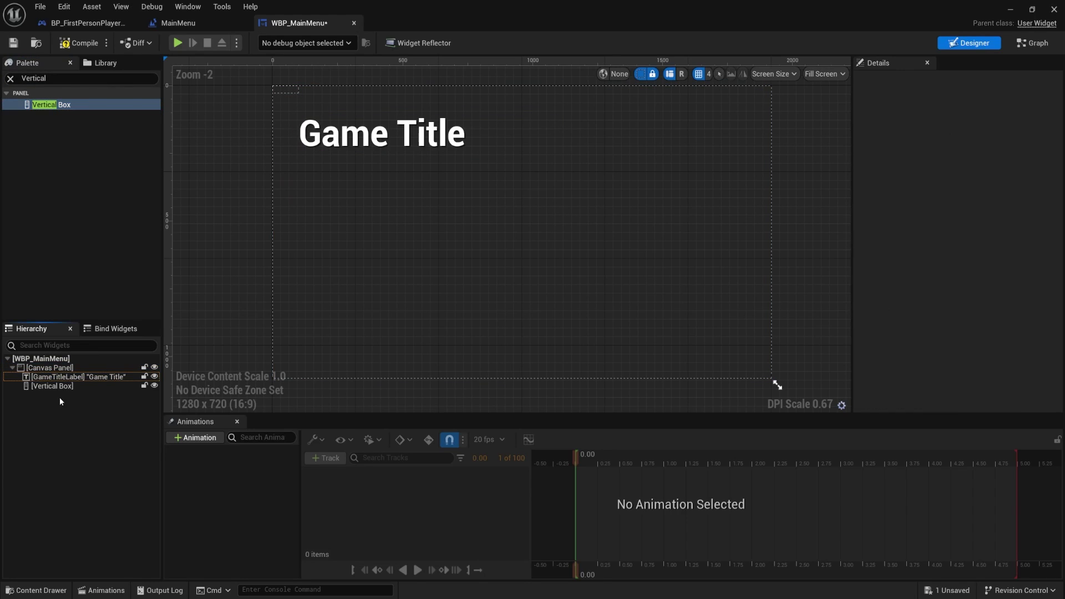
Step: Place the Vertical Box below the game title and enlarge it to about 586 by 569
click(55, 386)
drag(295, 93, 450, 299)
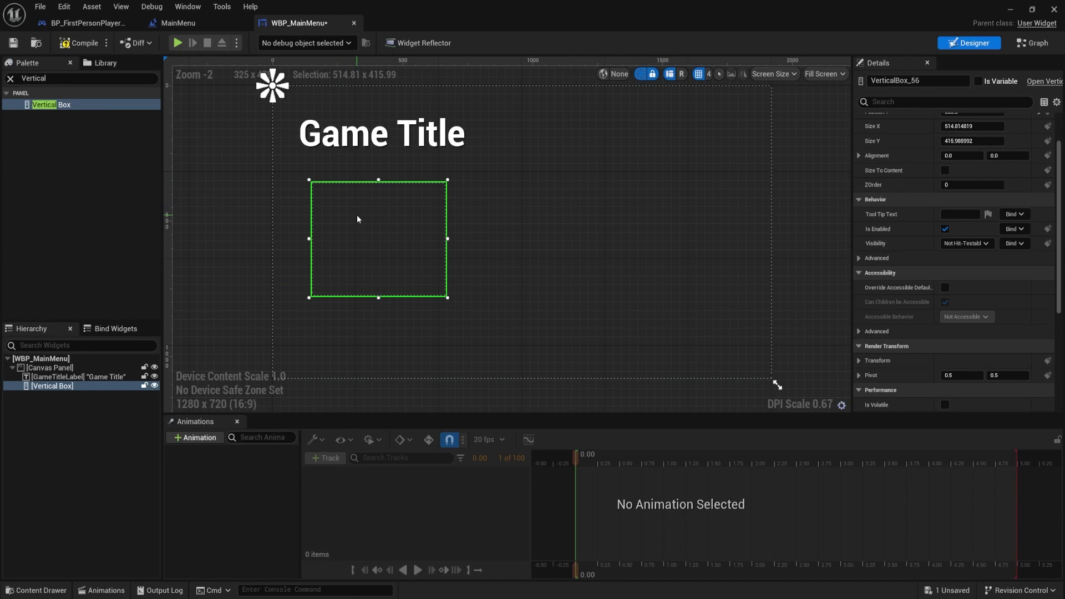
scroll(502, 283, up, 2)
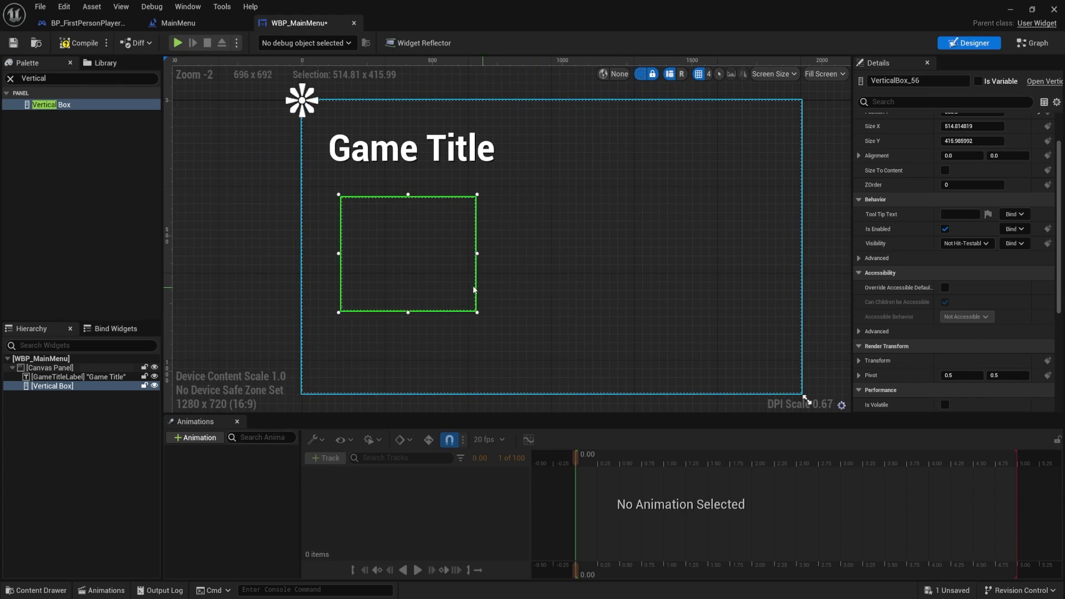
drag(476, 319, 500, 373)
drag(419, 239, 404, 216)
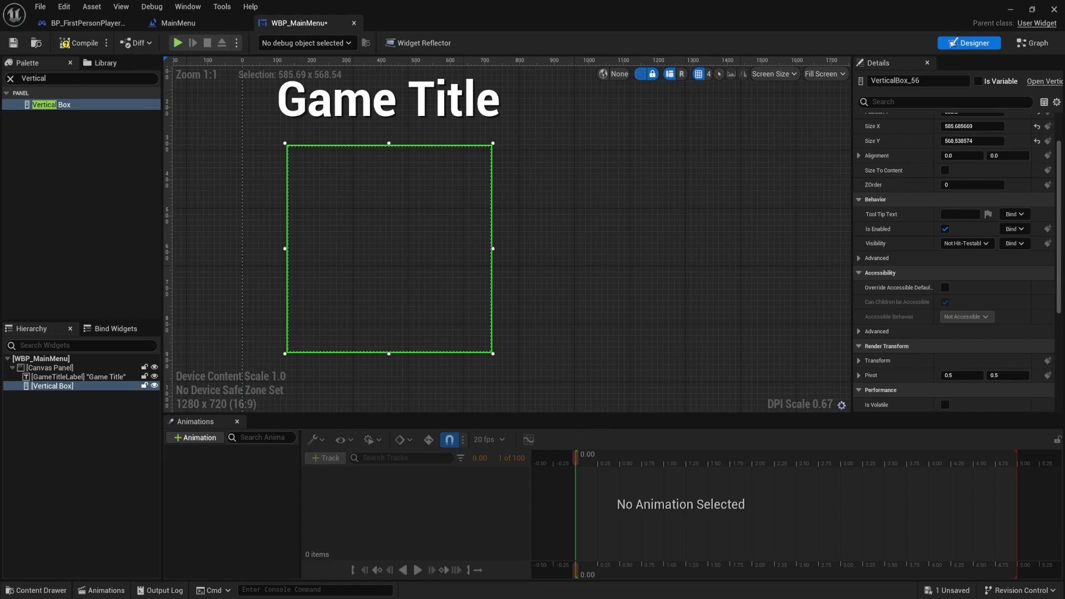
Step: Set the Vertical Box's Position X to 100 and Position Y to 300
right_drag(457, 233, 502, 234)
right_drag(596, 219, 557, 218)
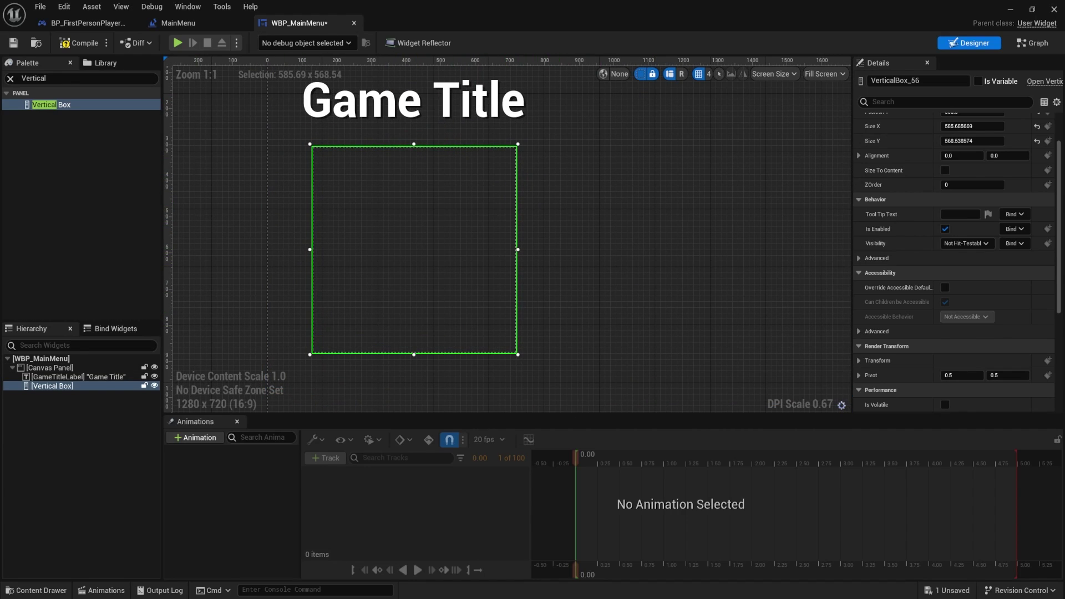
scroll(952, 149, up, 2)
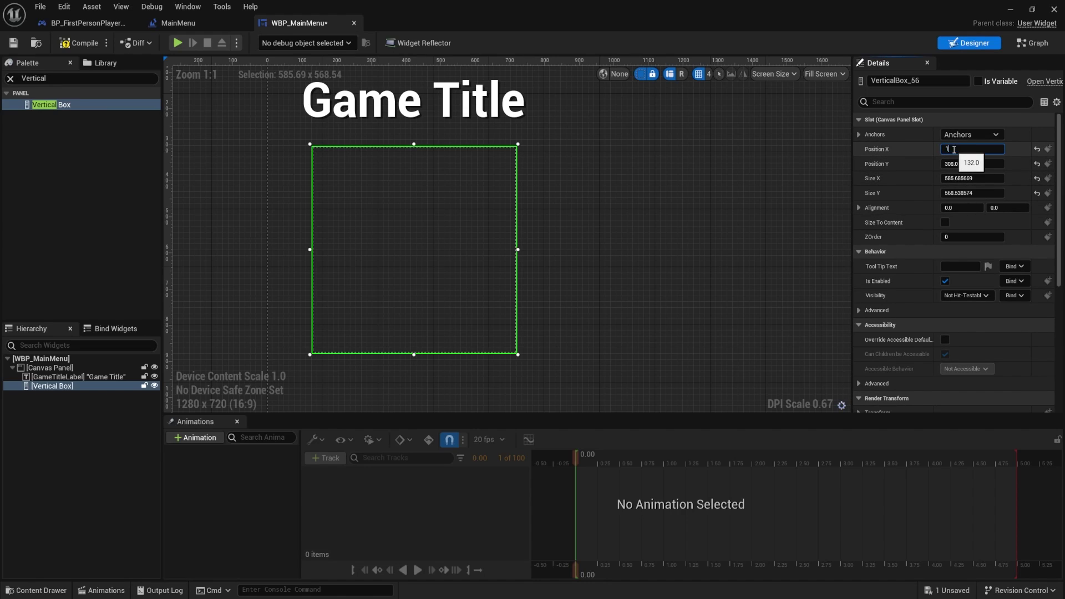
key(Tab)
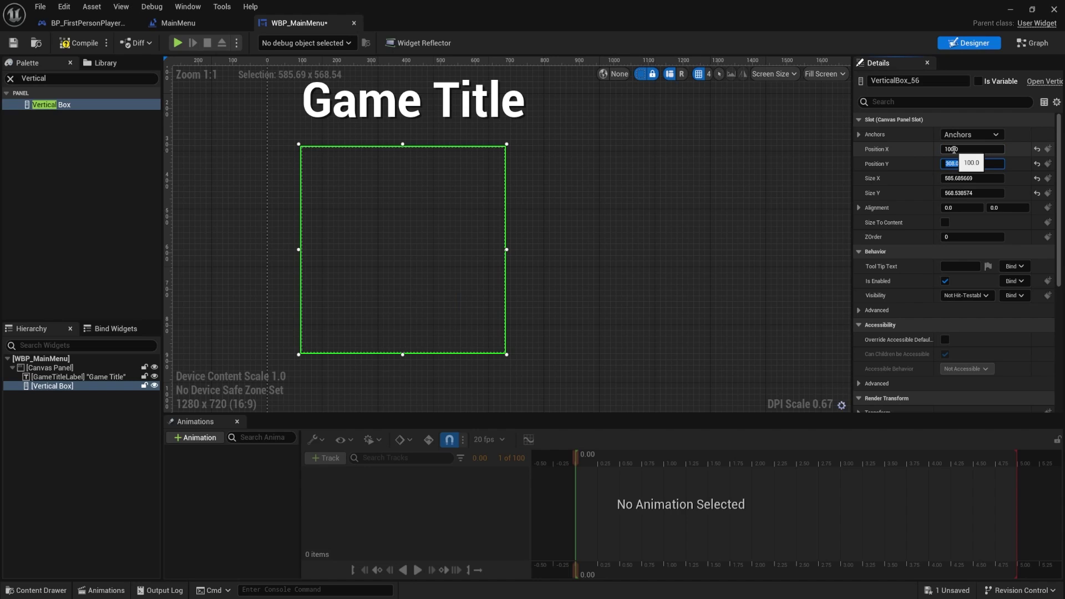
key(Return)
Step: Set the Vertical Box's Size X to 600 and Size Y to 400, and nudge it horizontally to Position X 112
right_drag(417, 297, 452, 332)
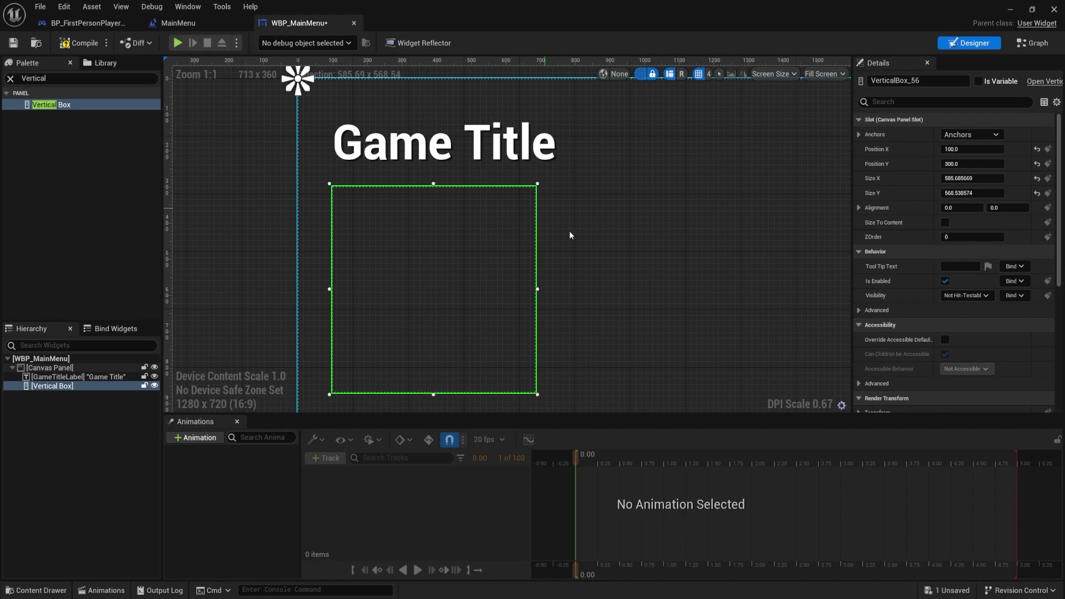
right_drag(558, 223, 553, 203)
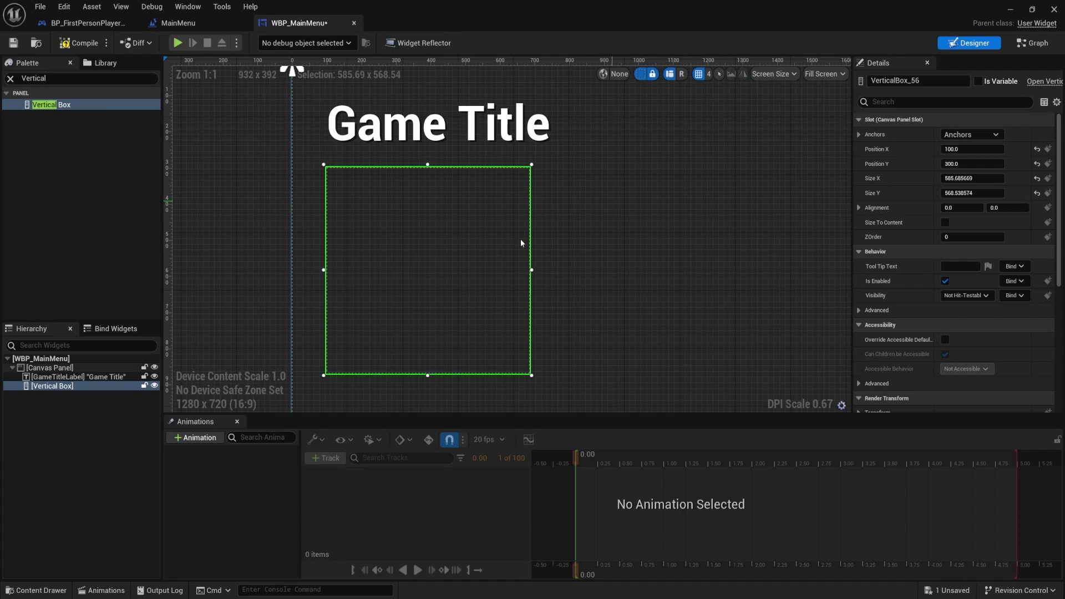
click(961, 178)
text(600)
key(Return)
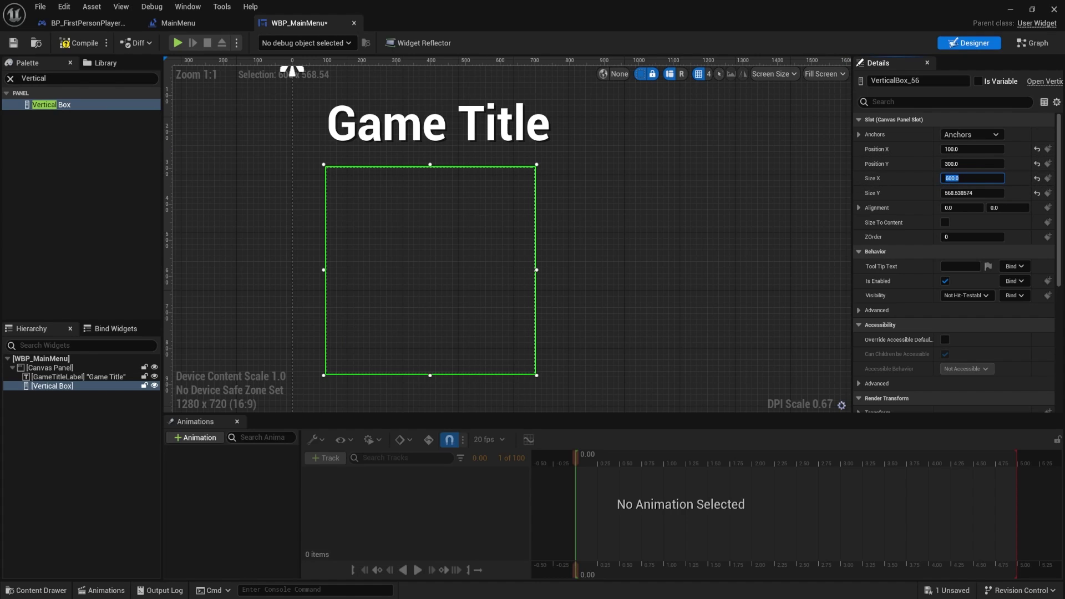
click(963, 193)
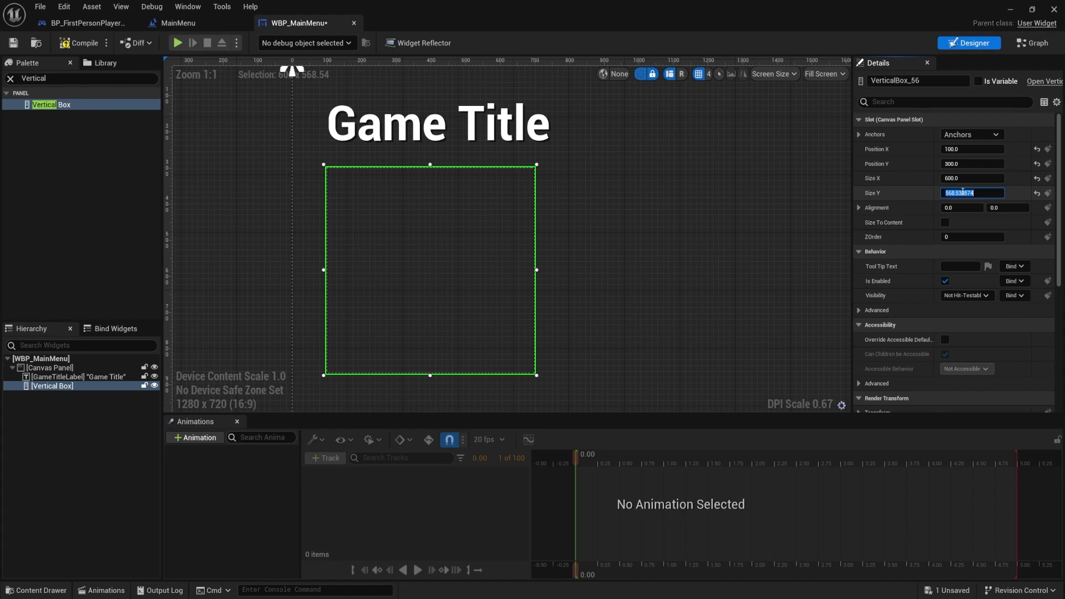
key(Return)
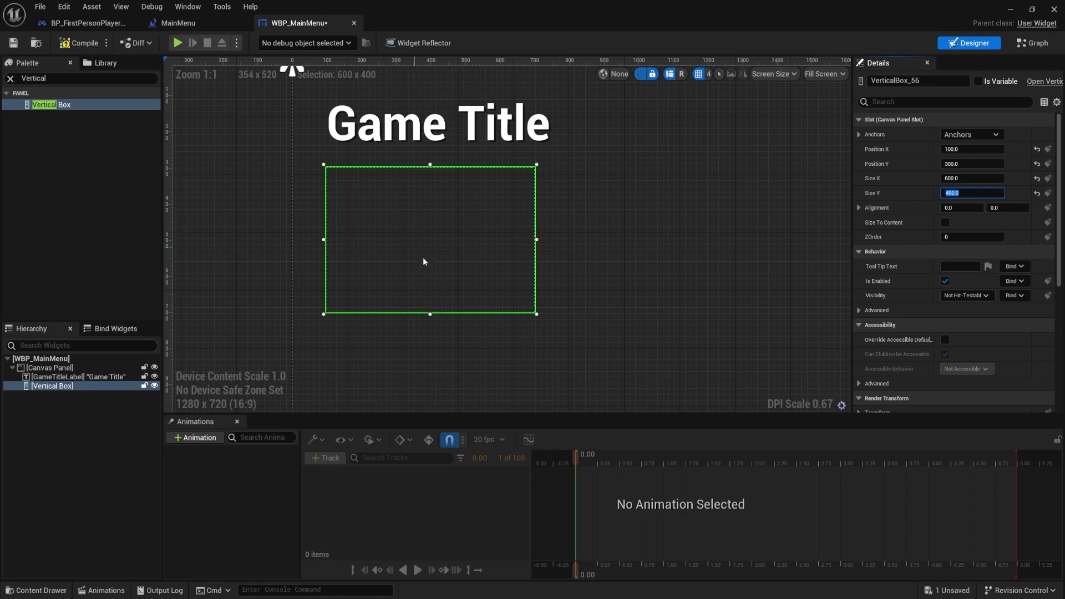
right_drag(565, 214, 558, 264)
drag(384, 248, 389, 249)
Step: Rename the Vertical Box as MenuButtonsPanel, and save and compile the widget
click(52, 388)
click(52, 388)
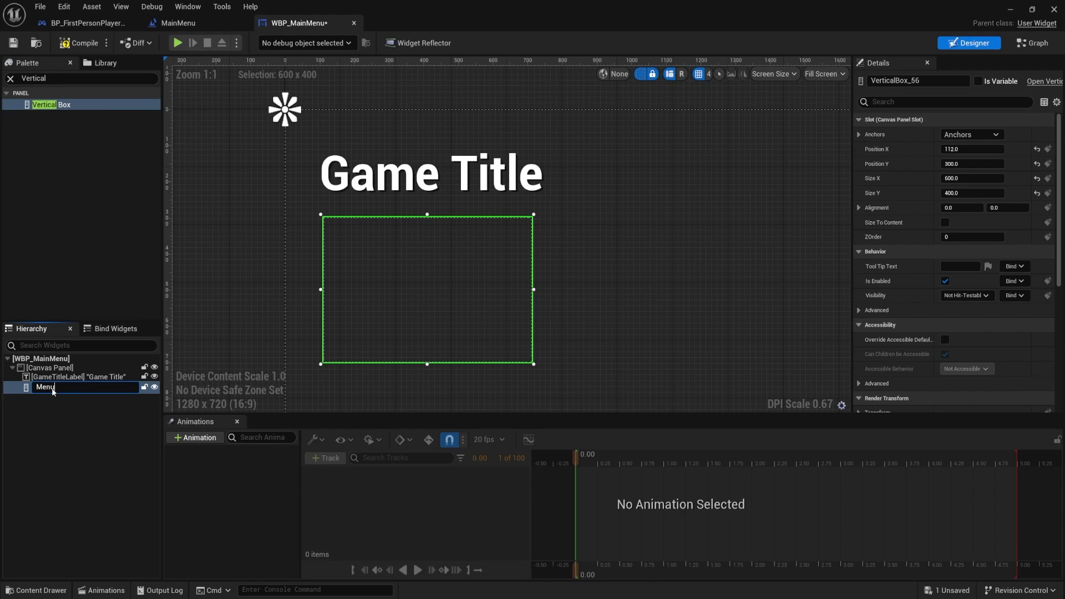
text(MenuButtonsPanel)
key(Return)
key(ctrl+s)
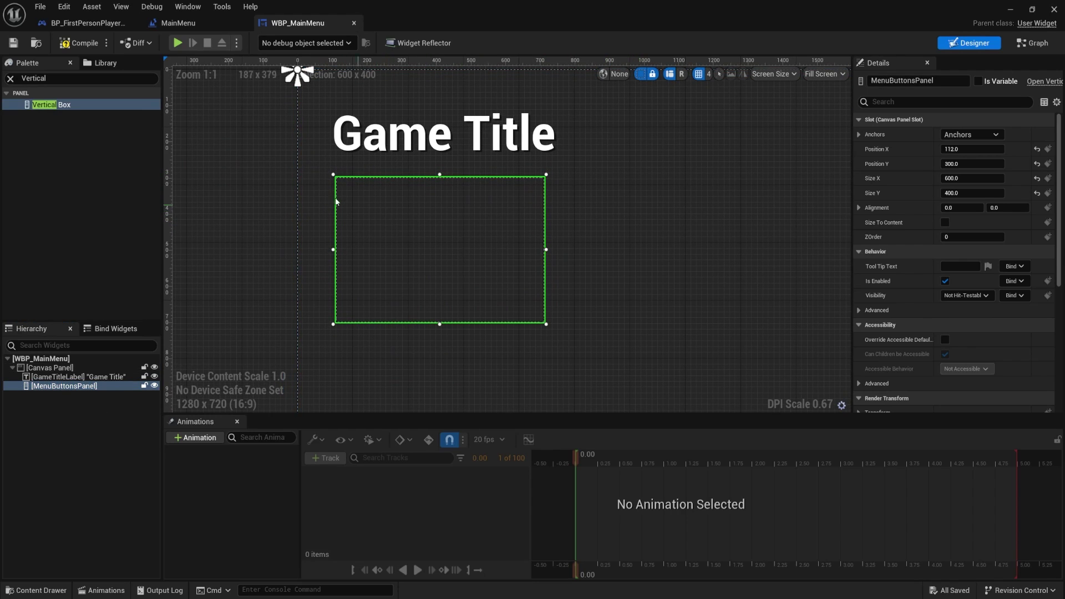
click(117, 430)
click(69, 386)
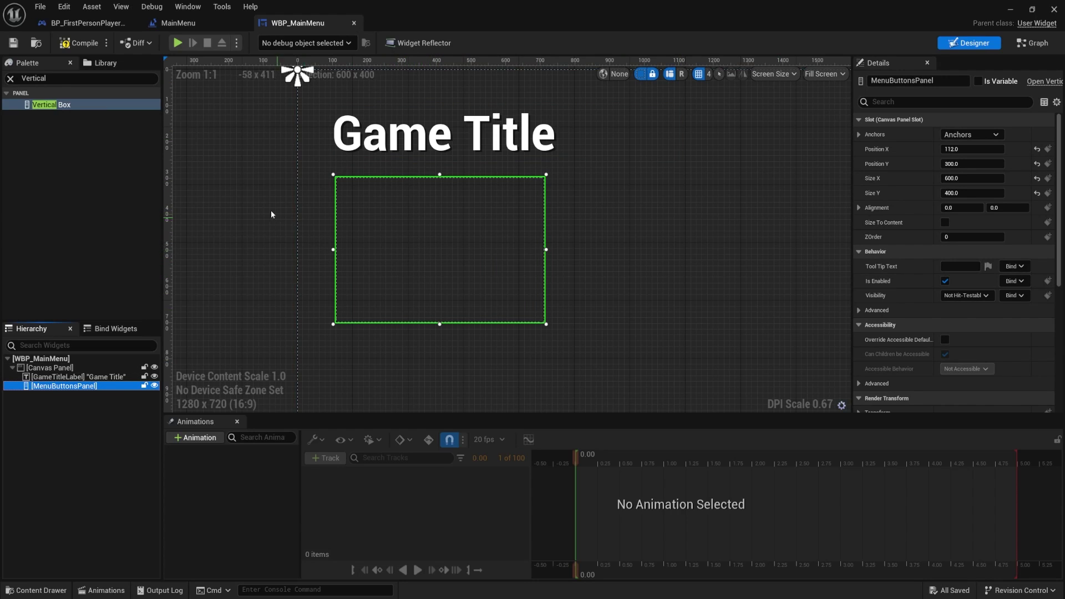
click(79, 44)
Step: Add a Button from the common widgets inside MenuButtonsPanel
click(10, 79)
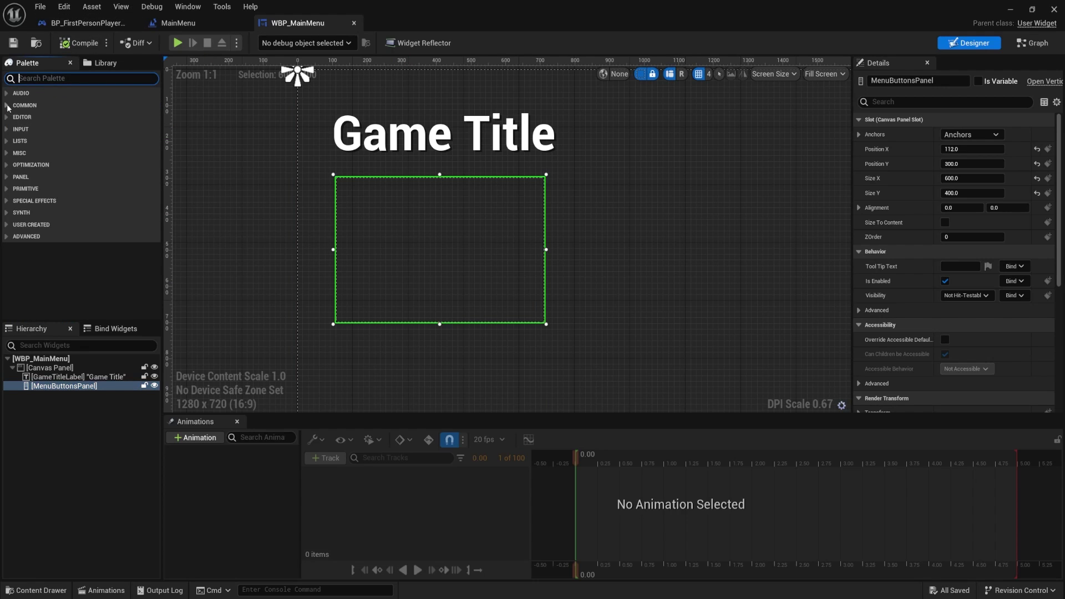
click(7, 105)
drag(45, 127, 387, 191)
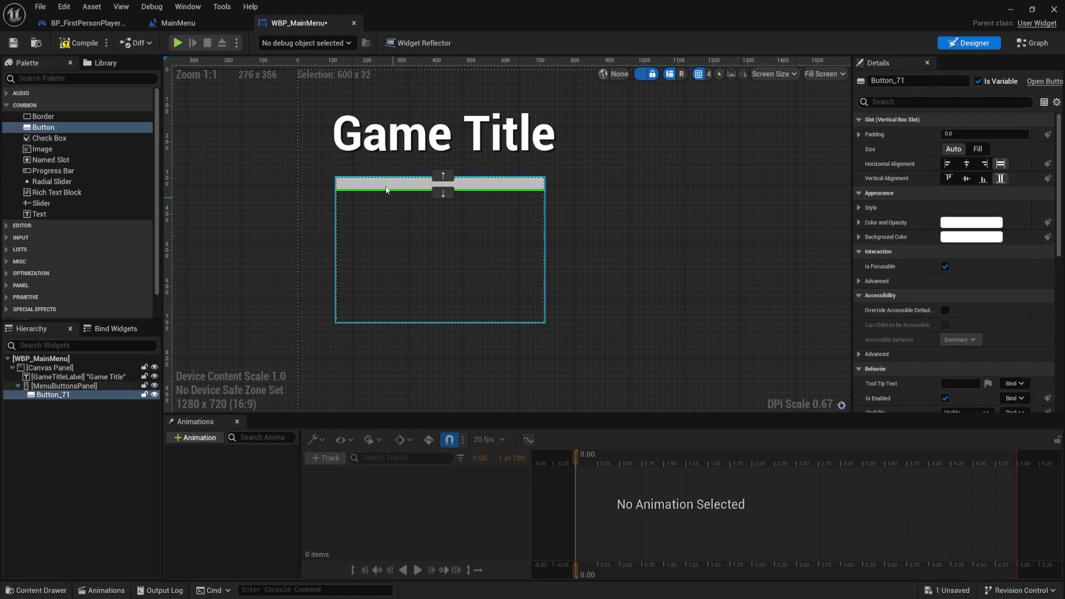
Step: Duplicate the button four times inside MenuButtonsPanel
click(394, 215)
click(60, 395)
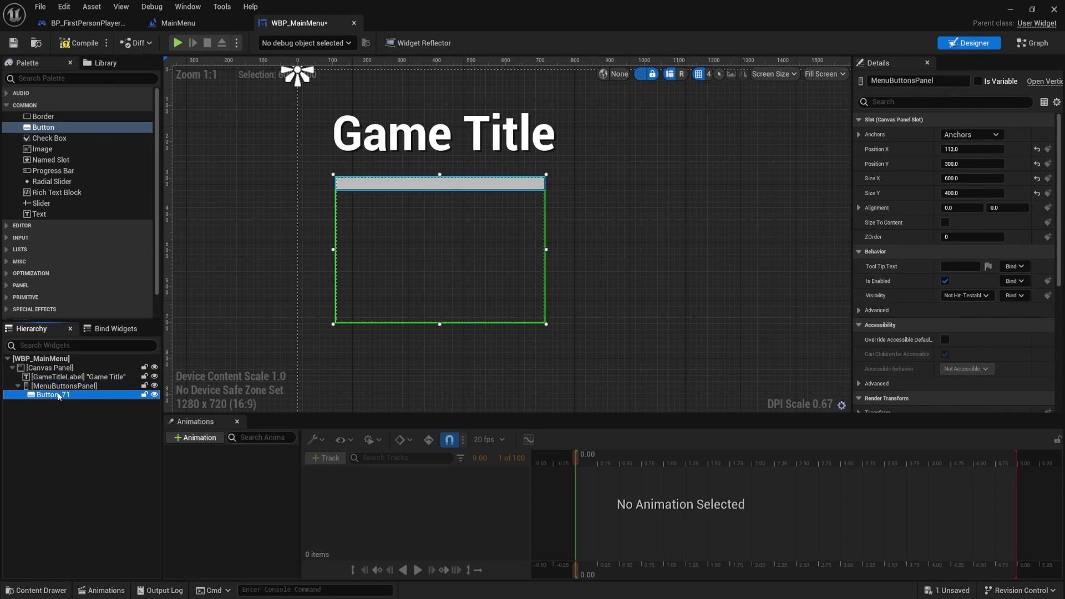
key(ctrl+d)
key(ctrl+d)
key(ctrl+d)
key(ctrl+d)
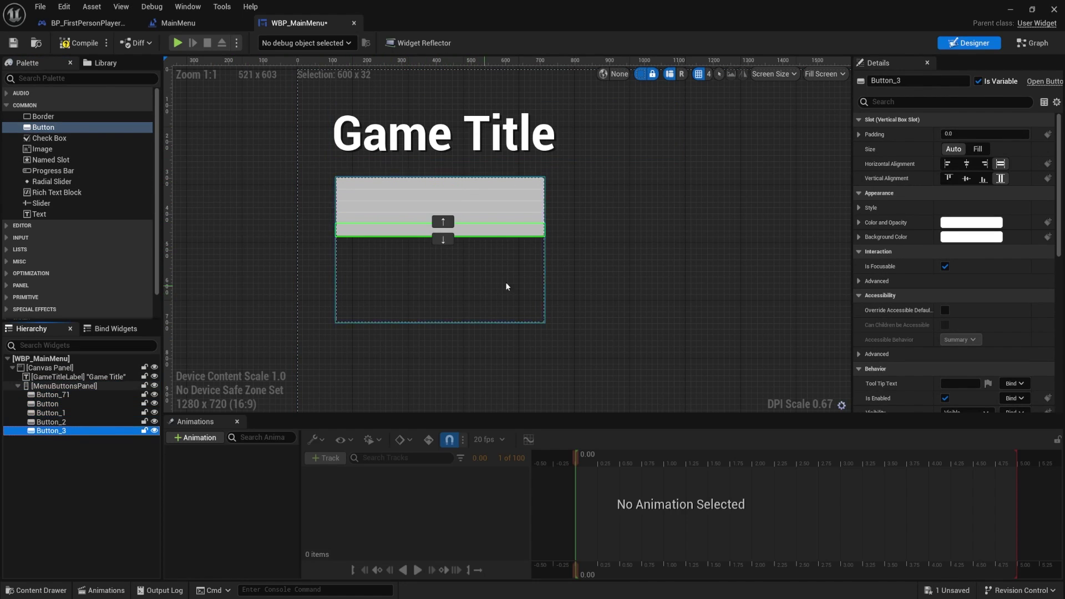
scroll(449, 233, up, 3)
right_drag(531, 261, 547, 233)
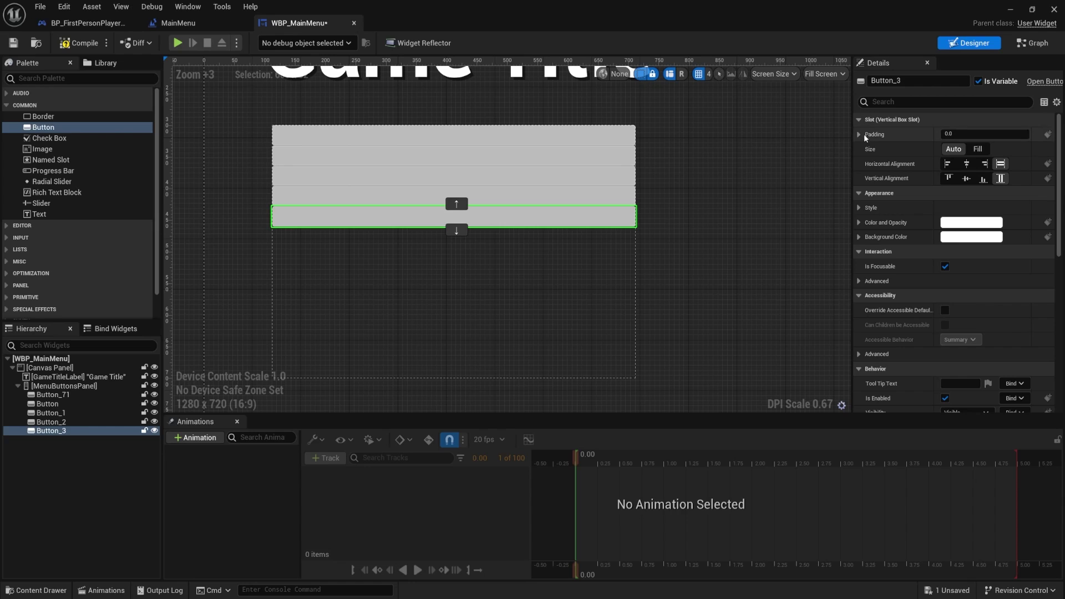
Step: Set the Bottom padding of the first button, Button_71, to 15
click(54, 395)
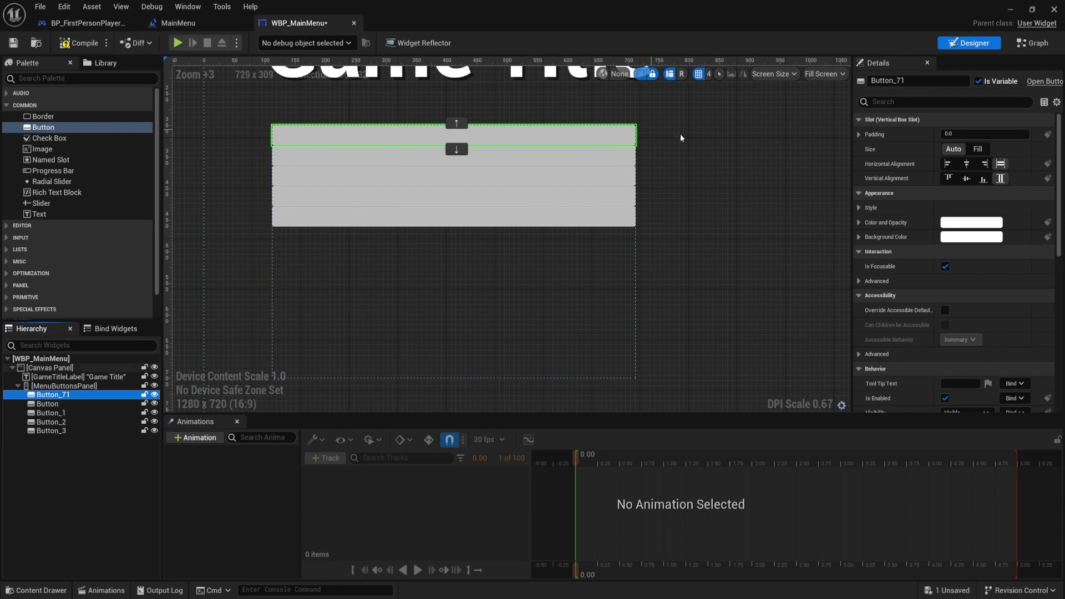
click(859, 135)
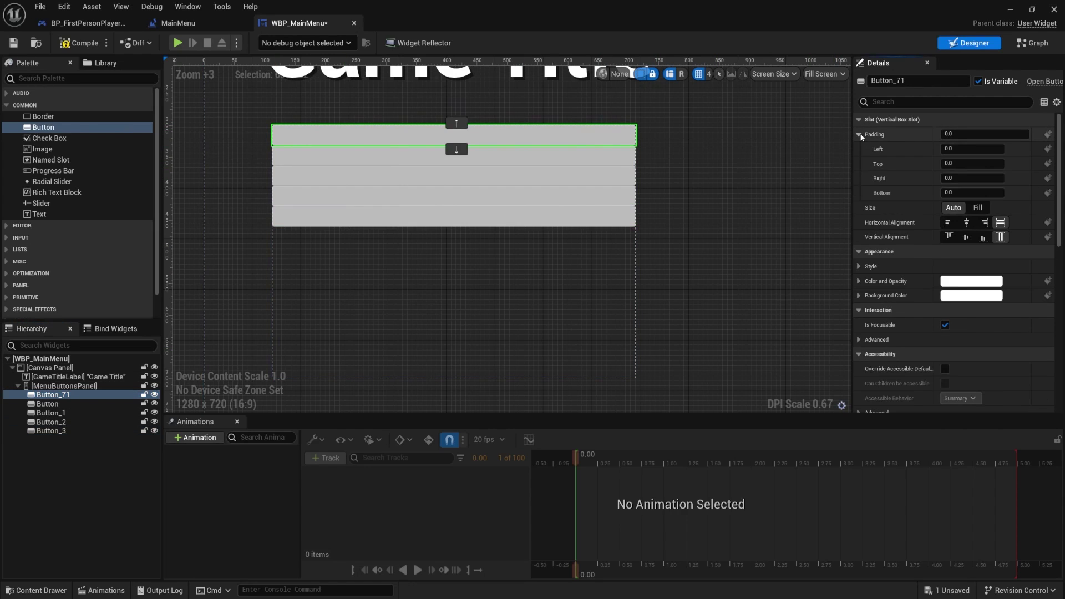
click(968, 193)
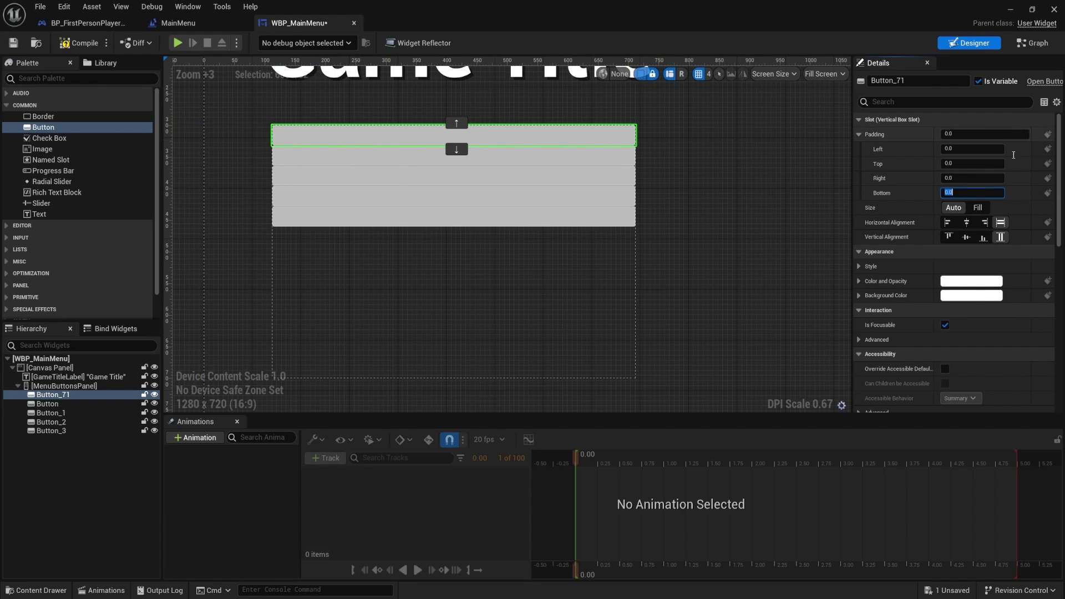
double_click(971, 195)
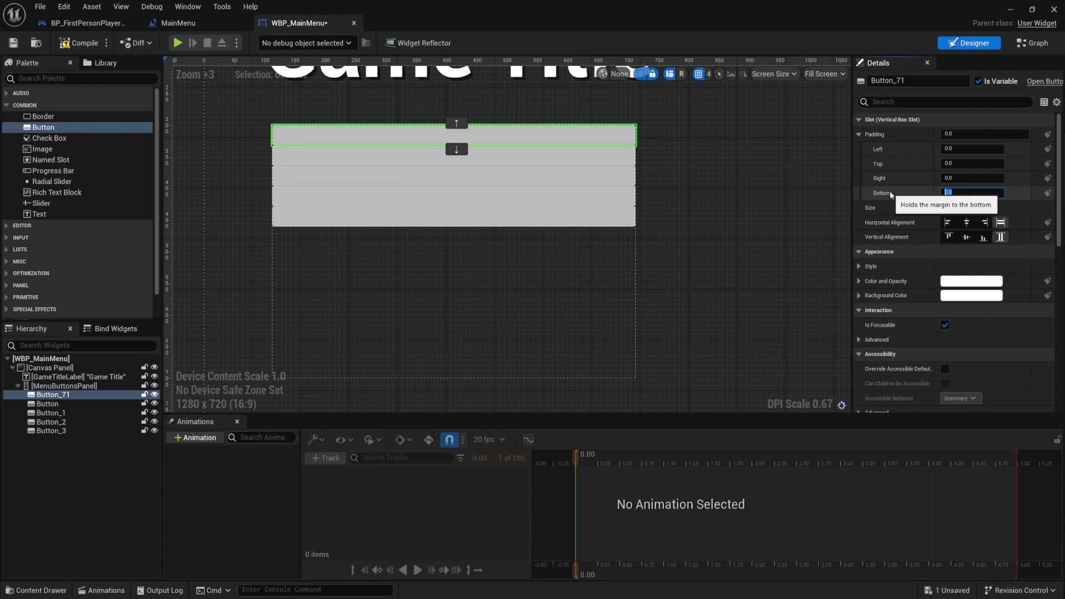
key(Return)
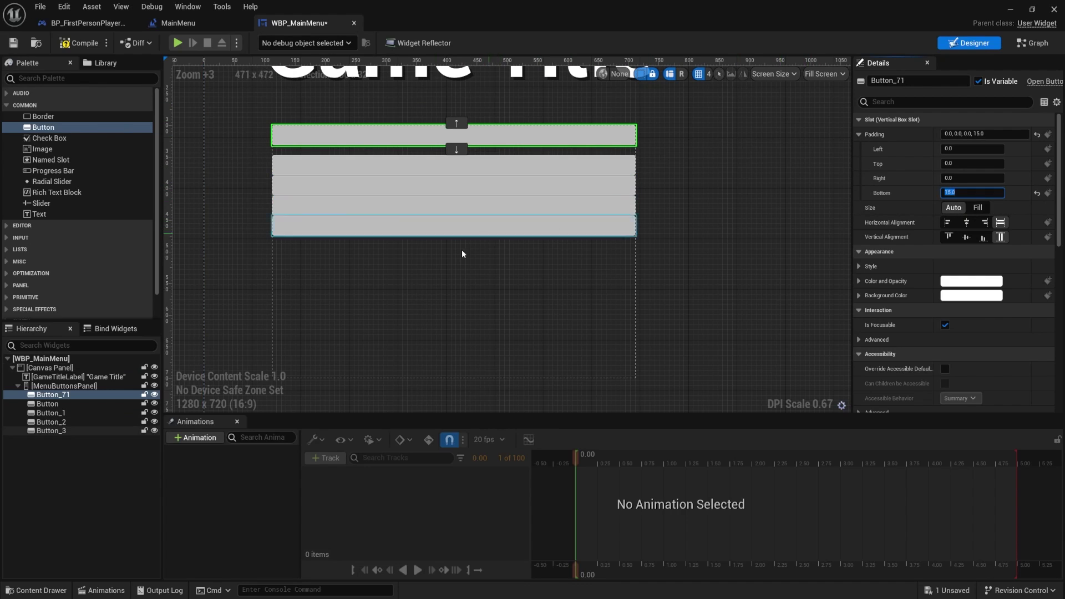
Step: Delete the four duplicate buttons, keeping only the padded first button
click(50, 404)
shift+click(60, 433)
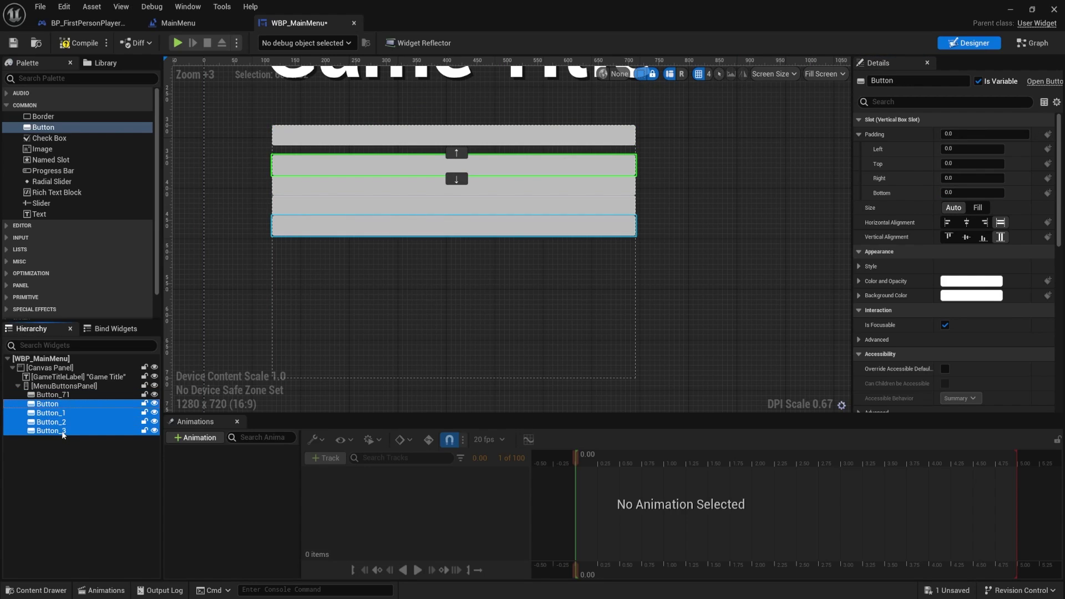
key(Delete)
Step: Duplicate the padded button five times to check the spacing within MenuButtonsPanel
click(66, 395)
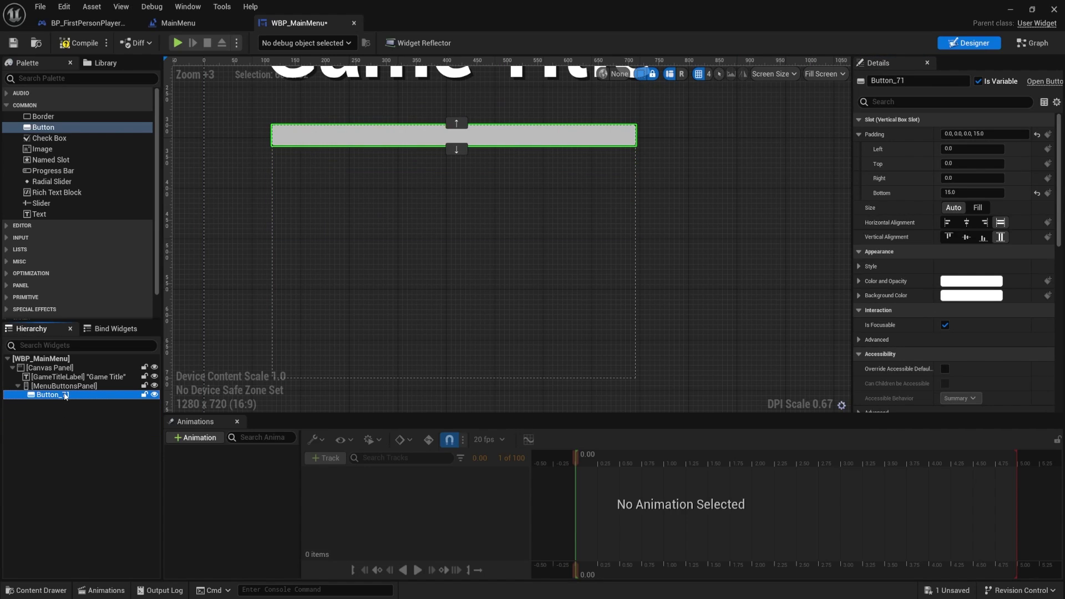
key(ctrl+d)
key(ctrl+d)
key(ctrl+d)
key(ctrl+d)
key(ctrl+d)
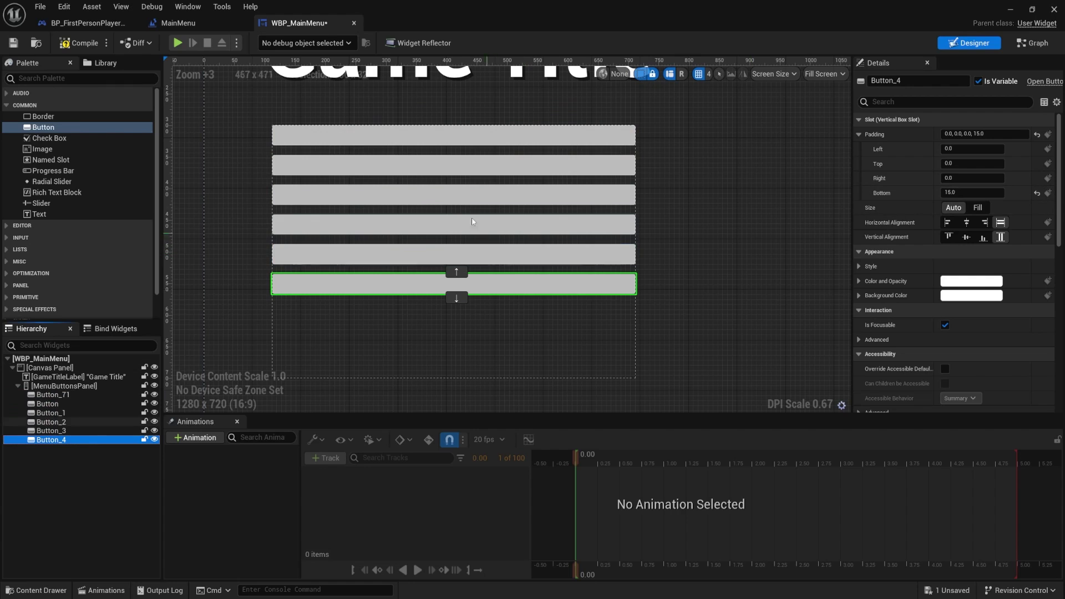
right_click(747, 265)
right_drag(729, 215, 701, 284)
scroll(698, 285, down, 3)
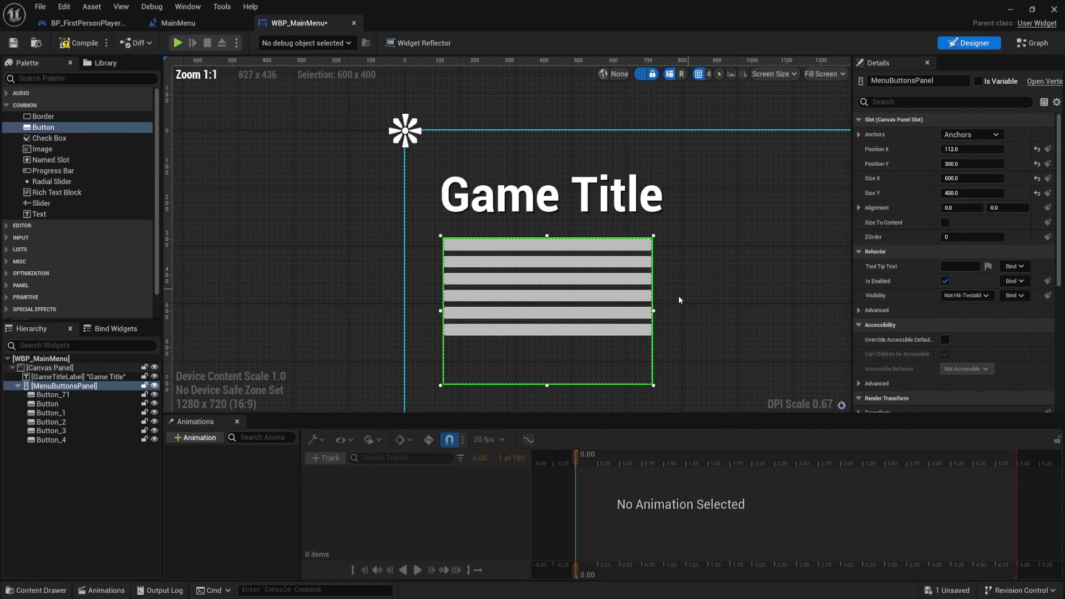
Step: Try the Size To Content option on MenuButtonsPanel and switch it back off
scroll(682, 292, up, 2)
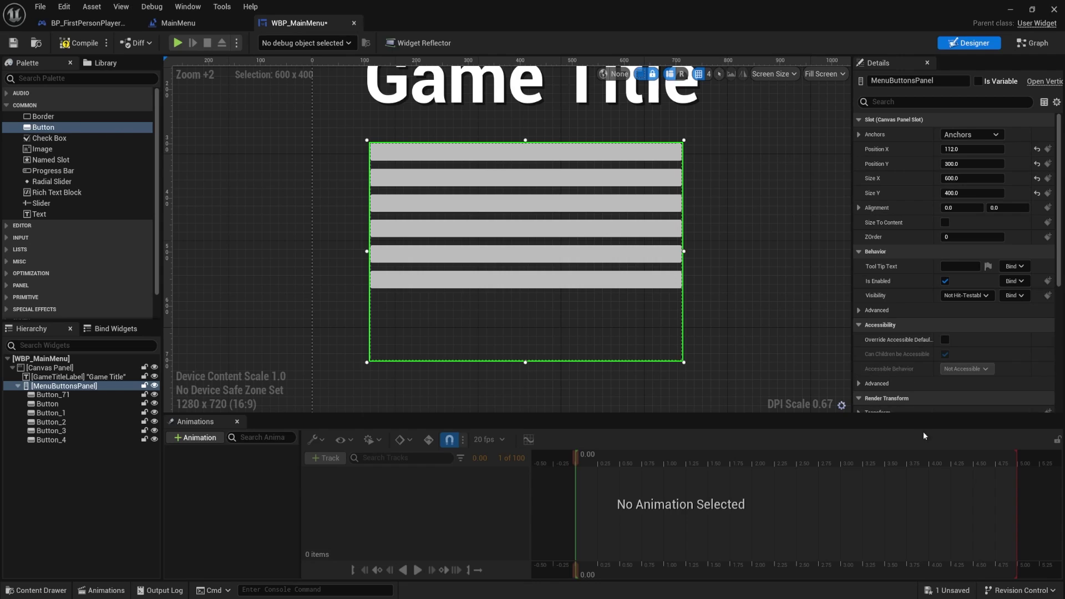
click(945, 222)
click(945, 223)
Step: Delete the five duplicate buttons, keeping only Button_71 in MenuButtonsPanel
click(509, 148)
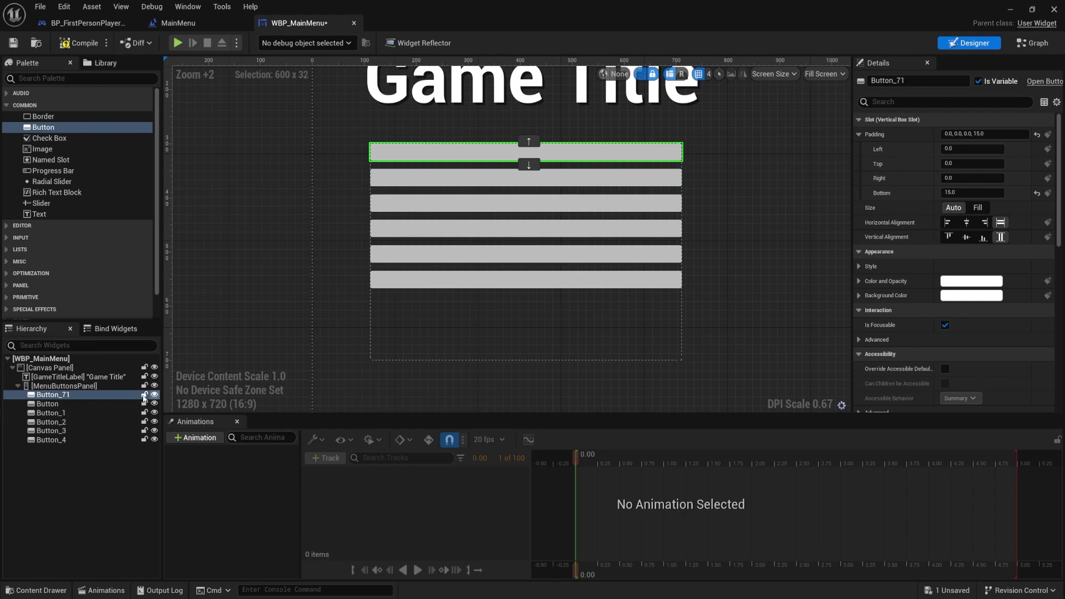
click(47, 404)
shift+click(60, 441)
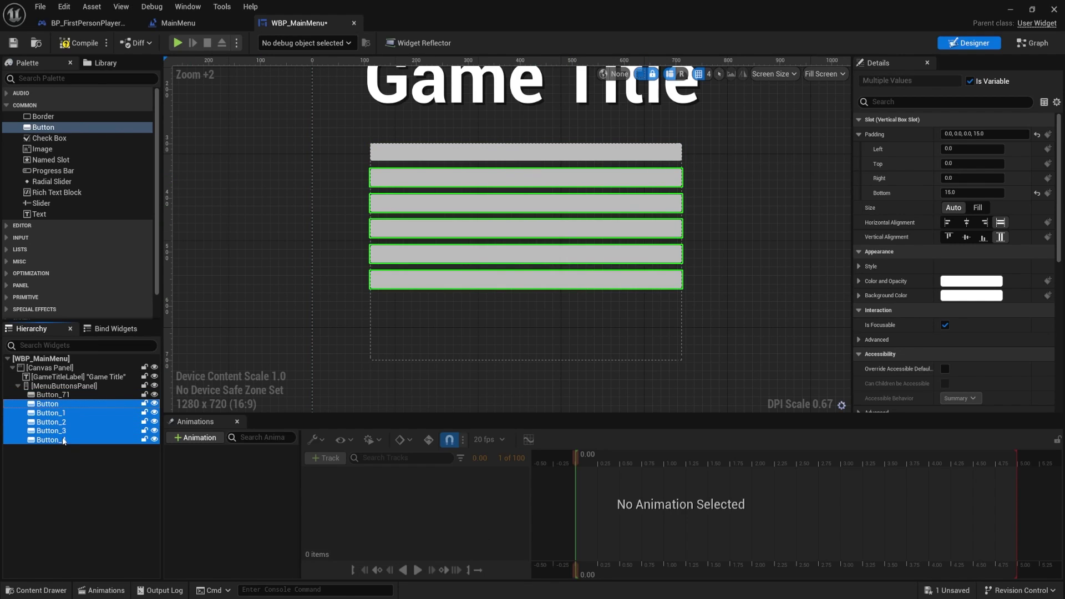
key(Delete)
Step: Add a Text widget as a child of Button_71 and select it for editing
click(55, 394)
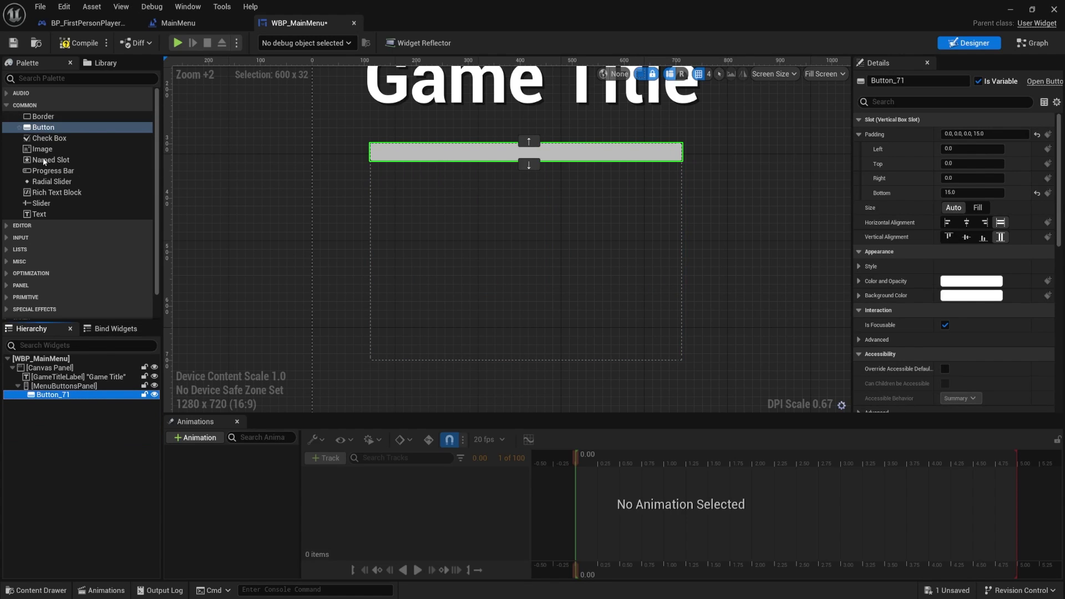
click(43, 216)
drag(68, 395, 69, 395)
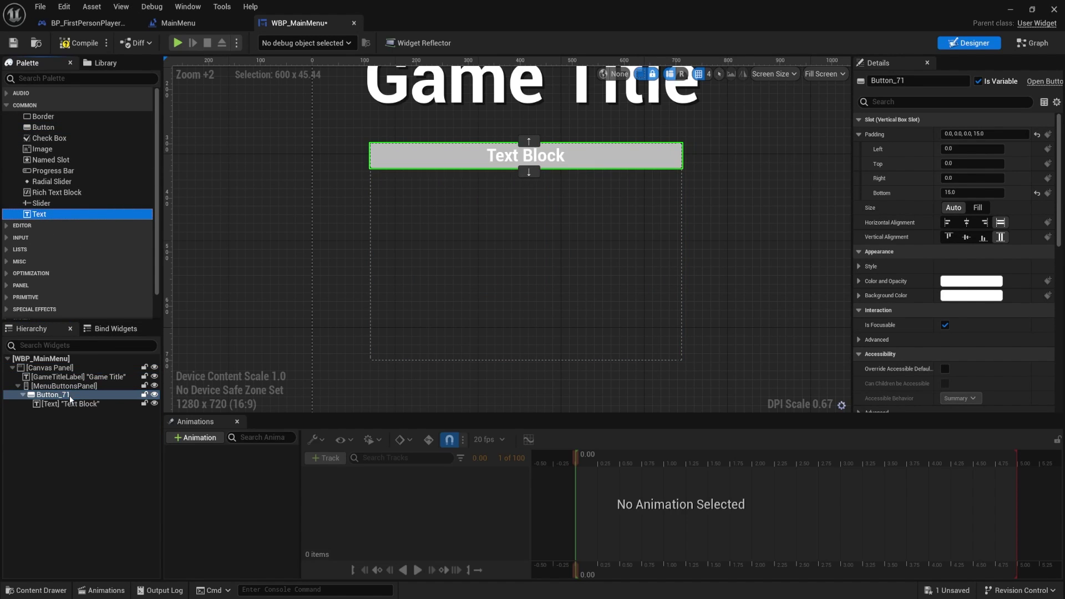
right_drag(506, 208, 454, 252)
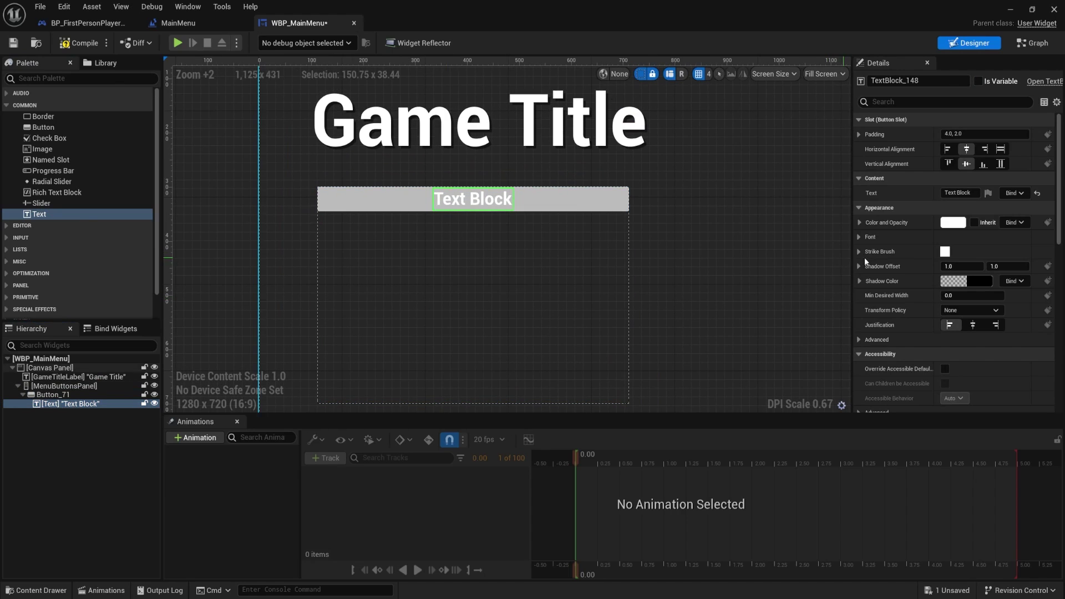
Step: Try a font size of 71 on the text block inside Button_71
scroll(967, 241, down, 5)
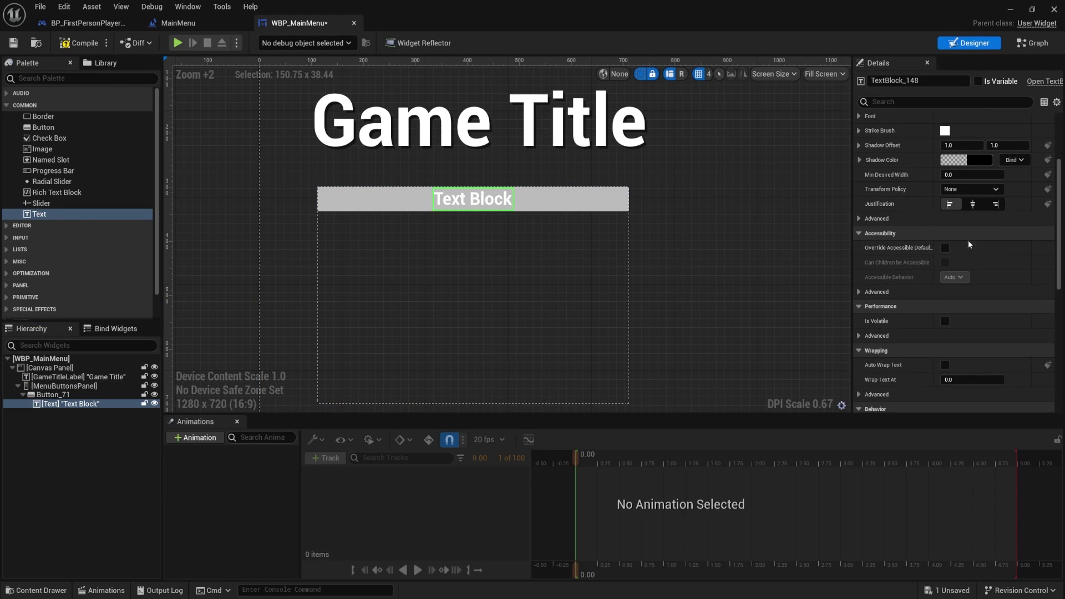
scroll(872, 192, up, 3)
click(860, 202)
drag(947, 246, 968, 246)
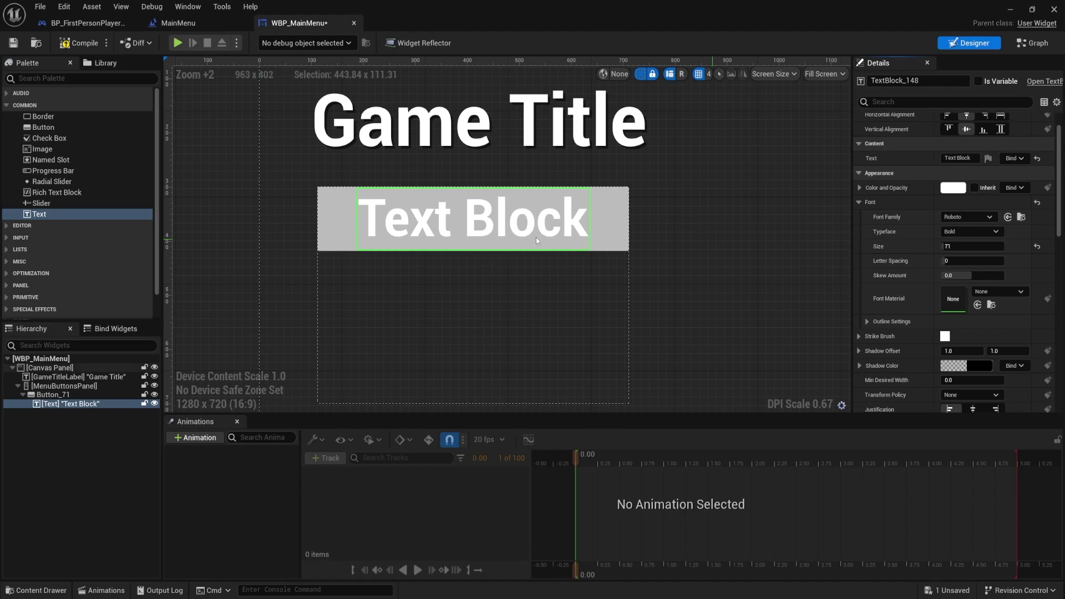
Step: Duplicate Button_71 with its enlarged text, undo the duplication, and clear the selection
click(53, 395)
key(ctrl+d)
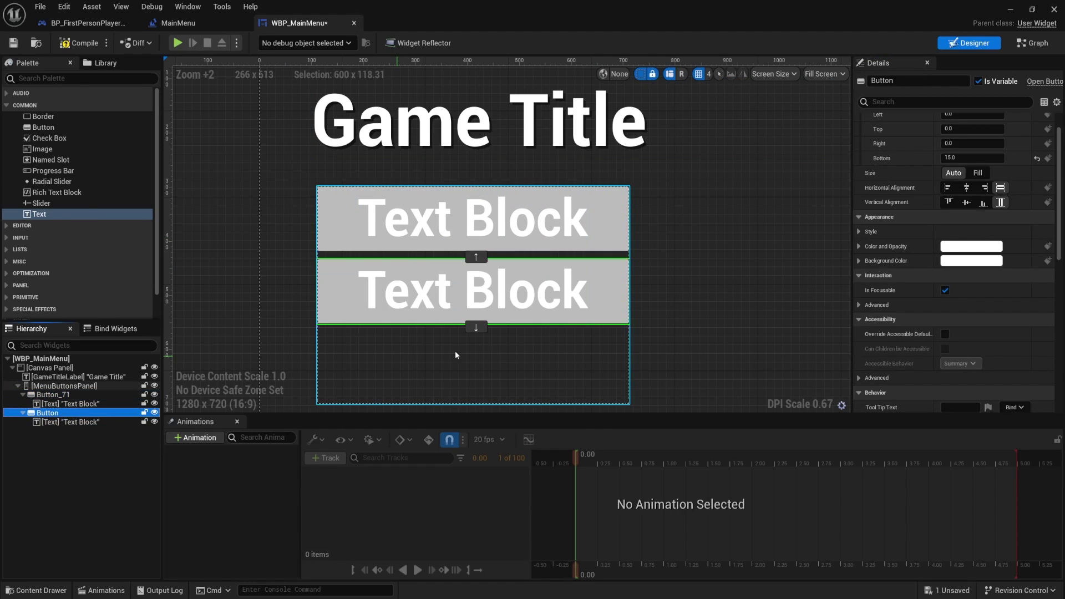
key(ctrl+z)
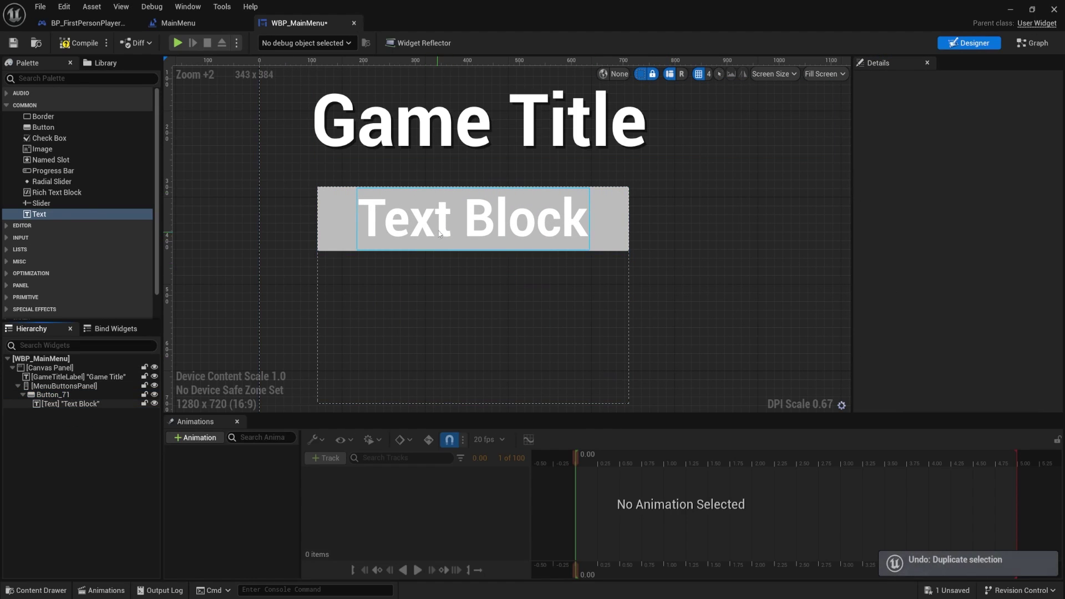
click(79, 405)
click(53, 394)
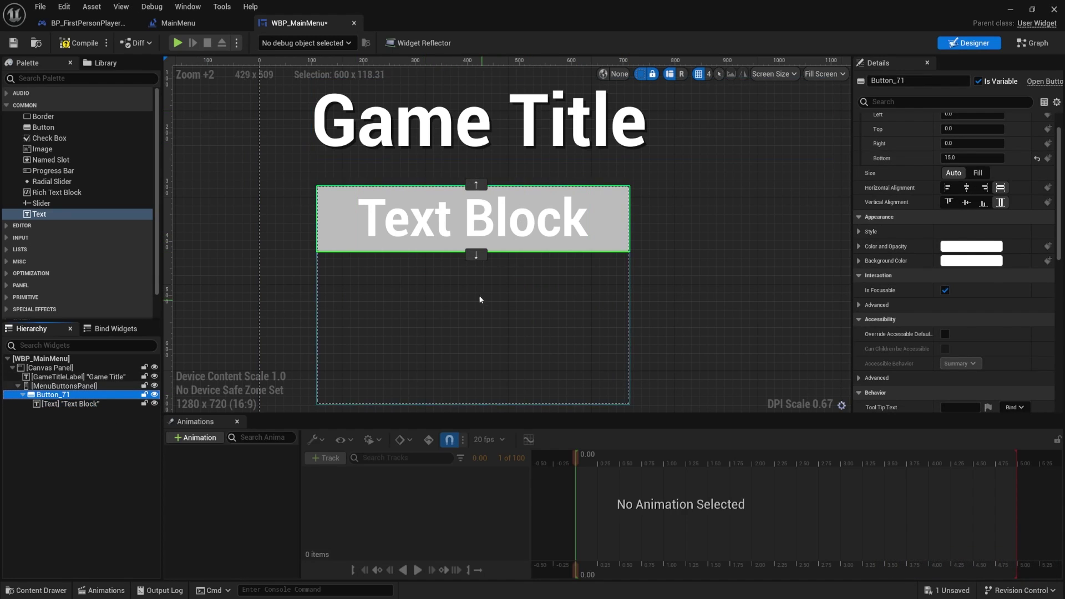
click(71, 411)
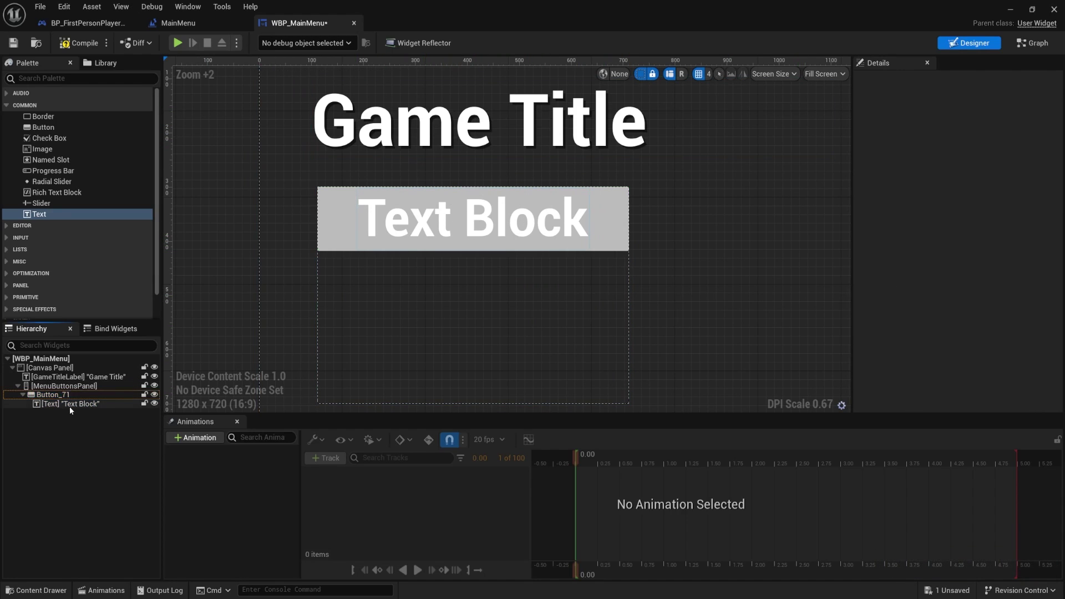
Step: Set the left padding of Button_71's text block to 15
click(71, 405)
click(954, 247)
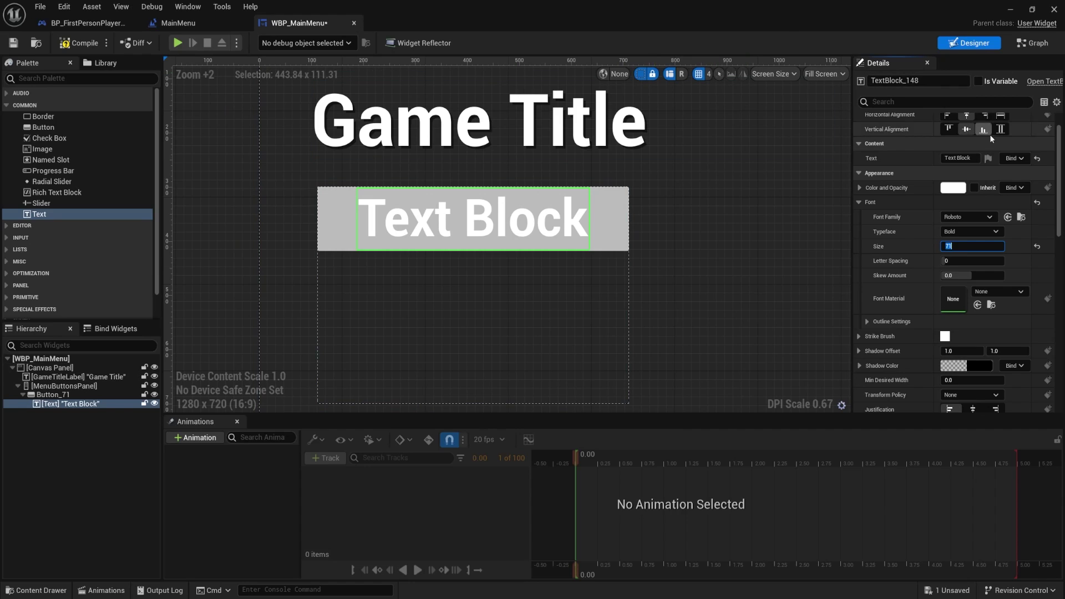
scroll(920, 164, up, 2)
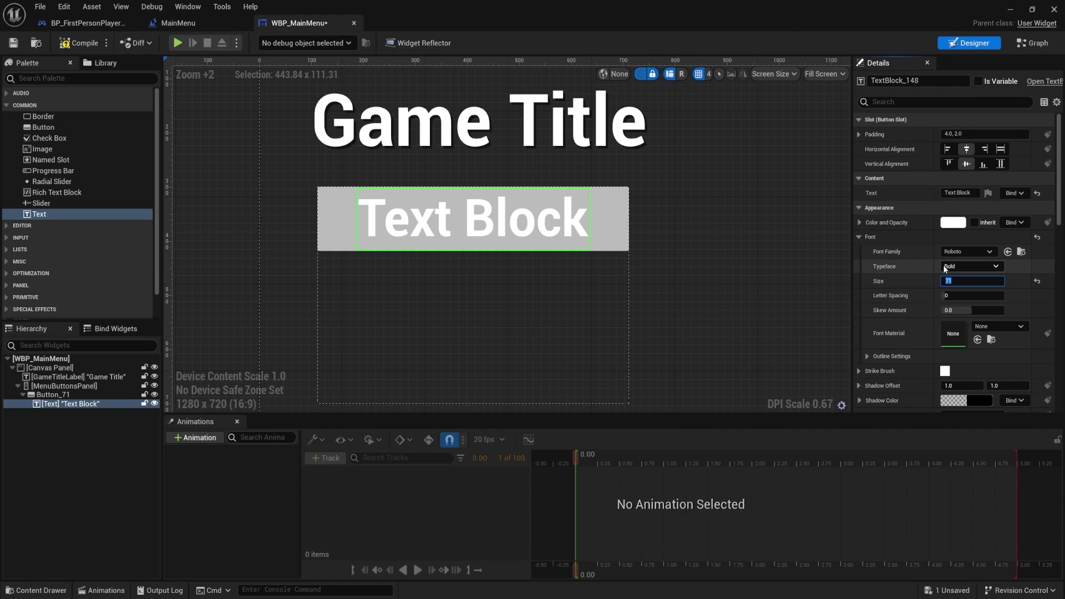
click(859, 134)
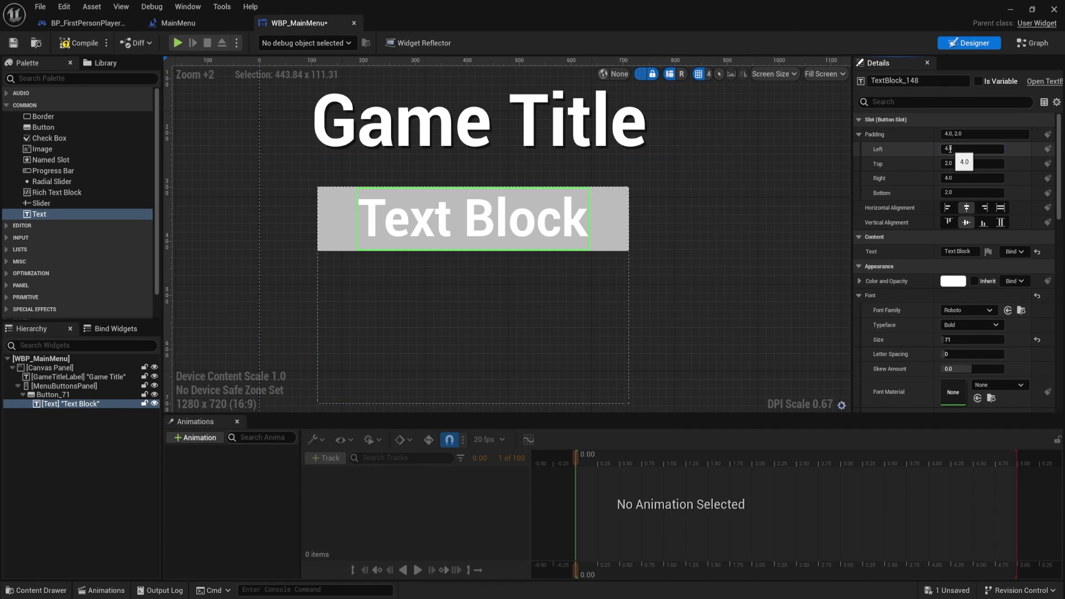
text(16)
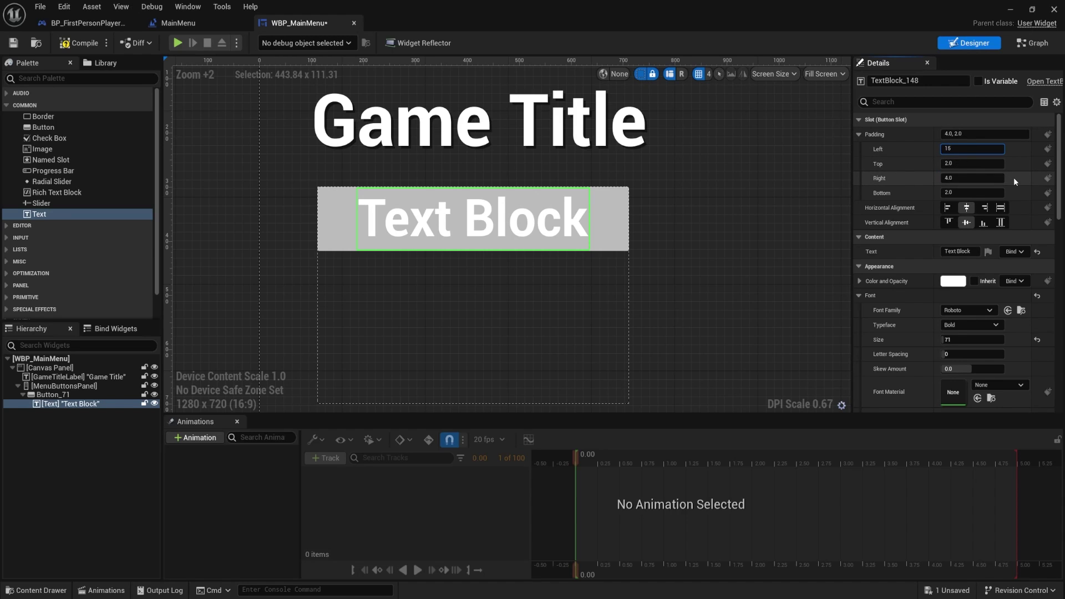
key(Return)
key(Tab)
key(Tab)
key(Tab)
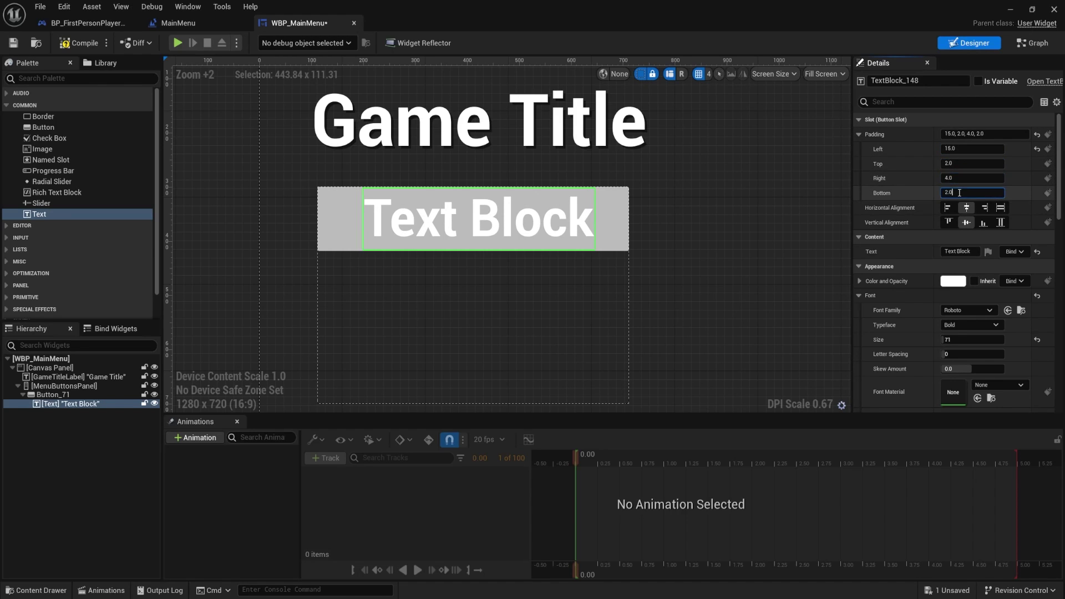
key(Return)
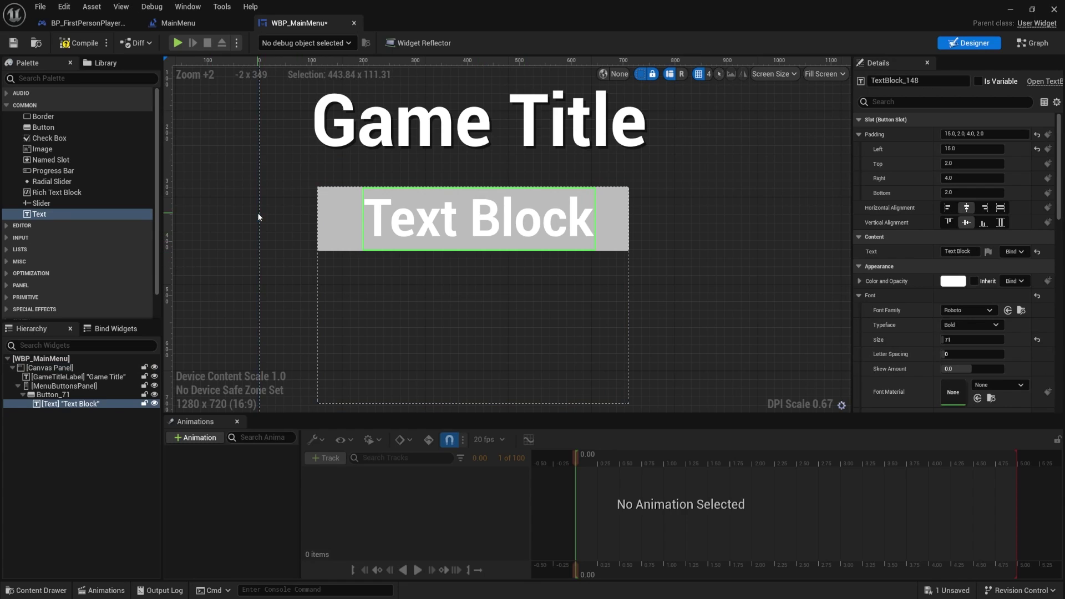
Step: Align Button_71's text block horizontally to the left of its button slot
scroll(914, 328, down, 2)
scroll(914, 327, up, 2)
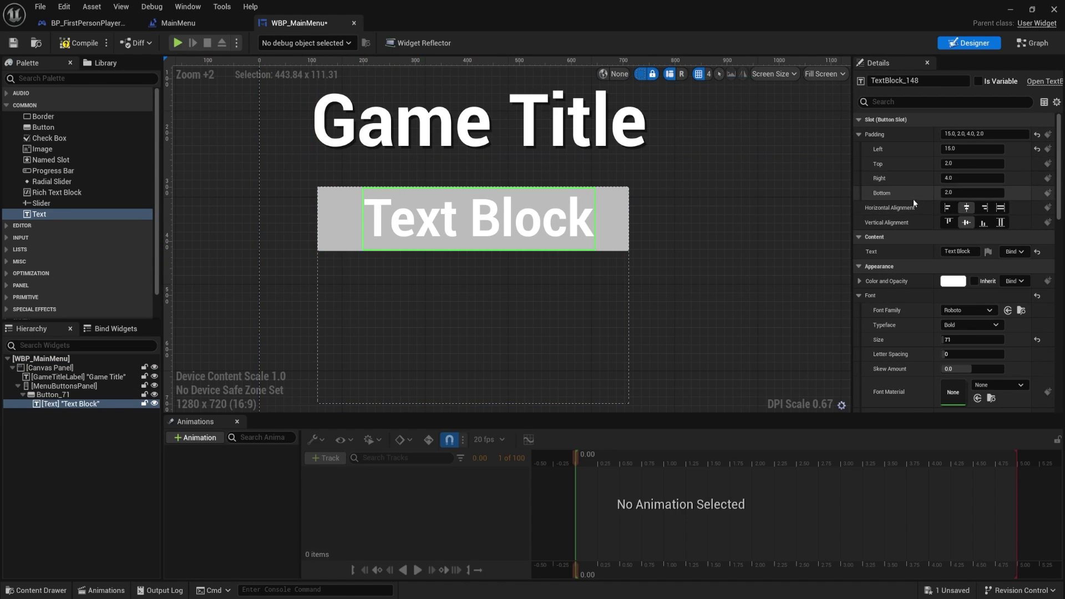
click(947, 208)
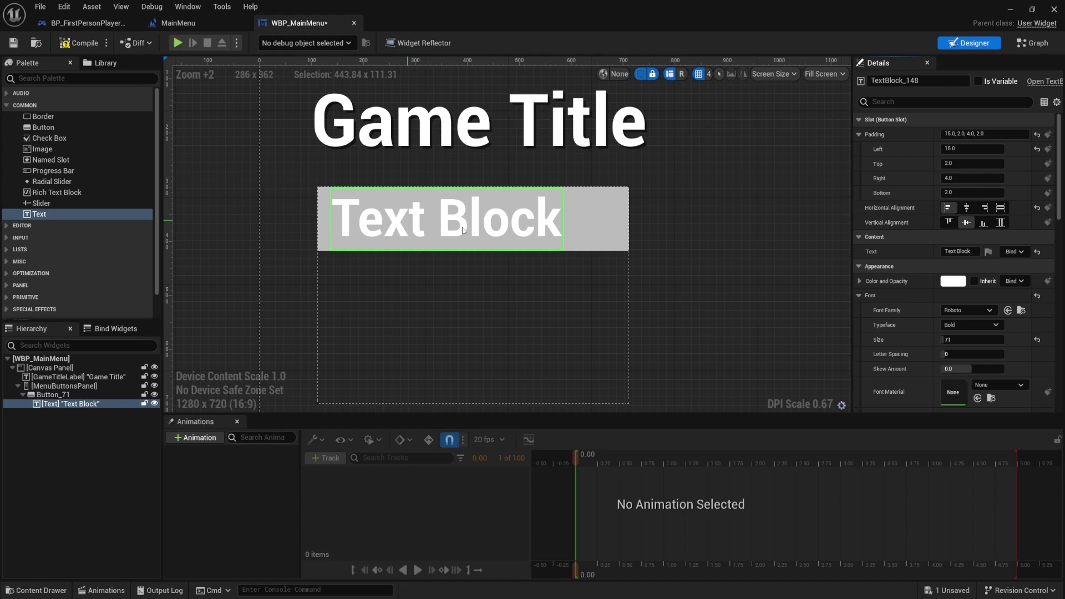
right_drag(513, 282, 499, 271)
mouse_move(465, 598)
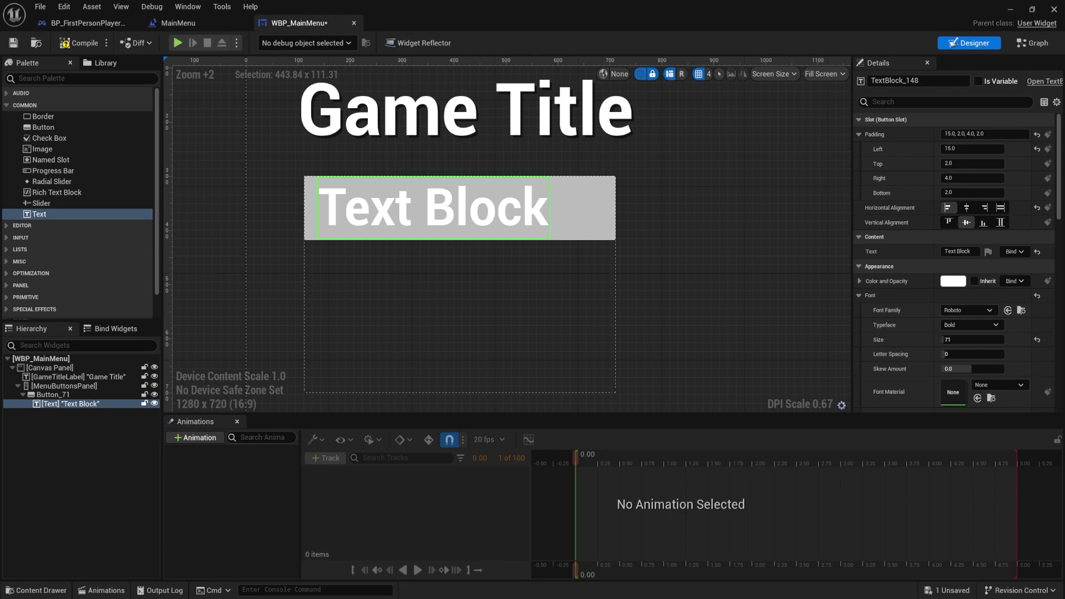
Step: Set the font size of Button_71's text block to 30
scroll(955, 275, down, 3)
drag(951, 287, 951, 287)
scroll(566, 262, down, 3)
scroll(606, 273, up, 3)
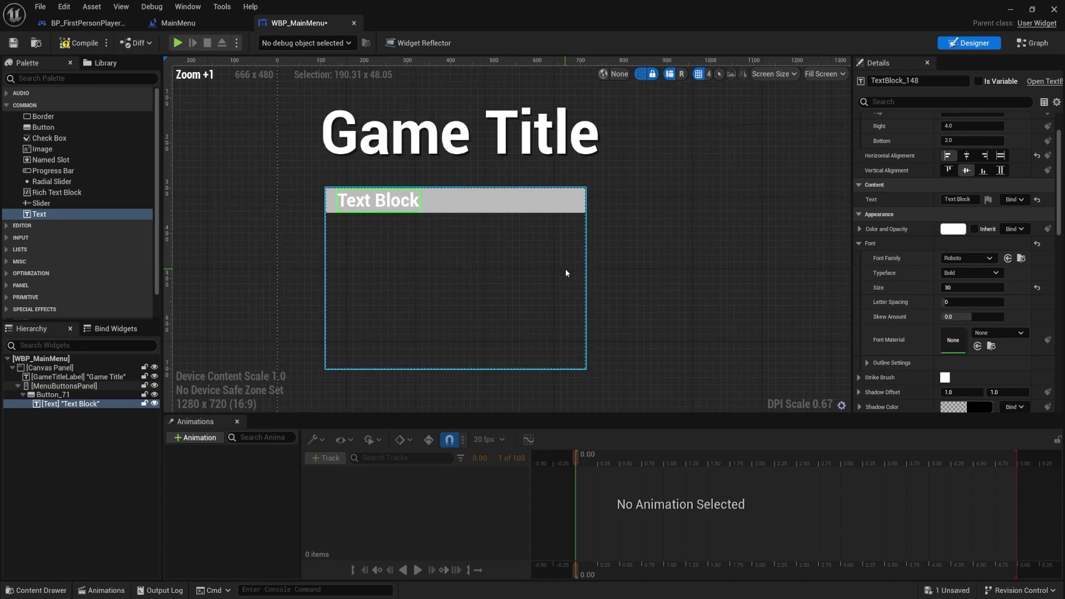
right_drag(585, 271, 593, 269)
Step: Duplicate Button_71 with its text three times inside MenuButtonsPanel
click(54, 394)
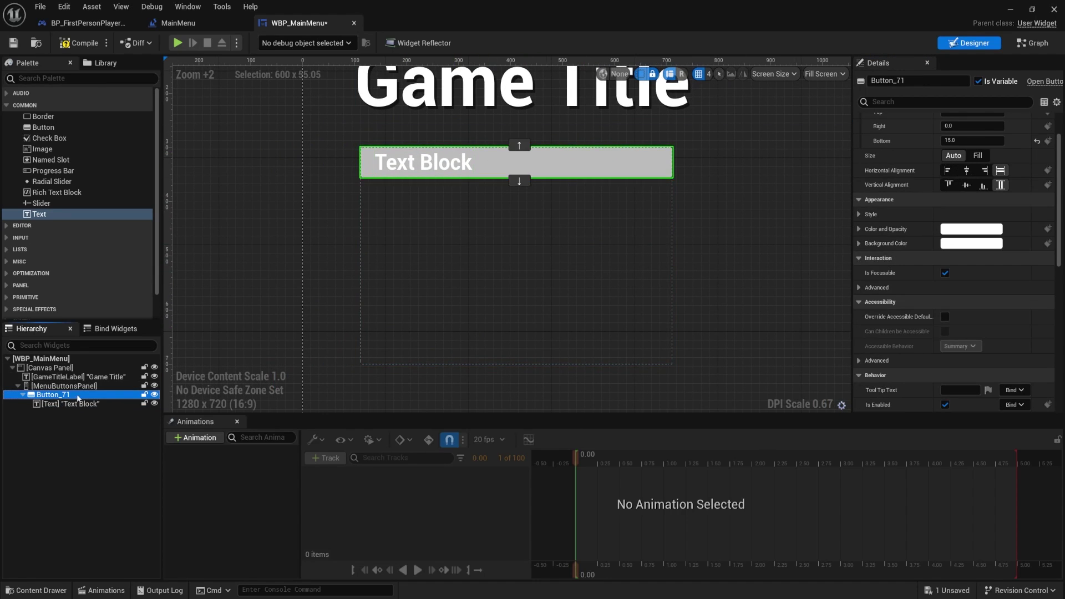
key(ctrl+d)
key(ctrl+d)
key(ctrl+d)
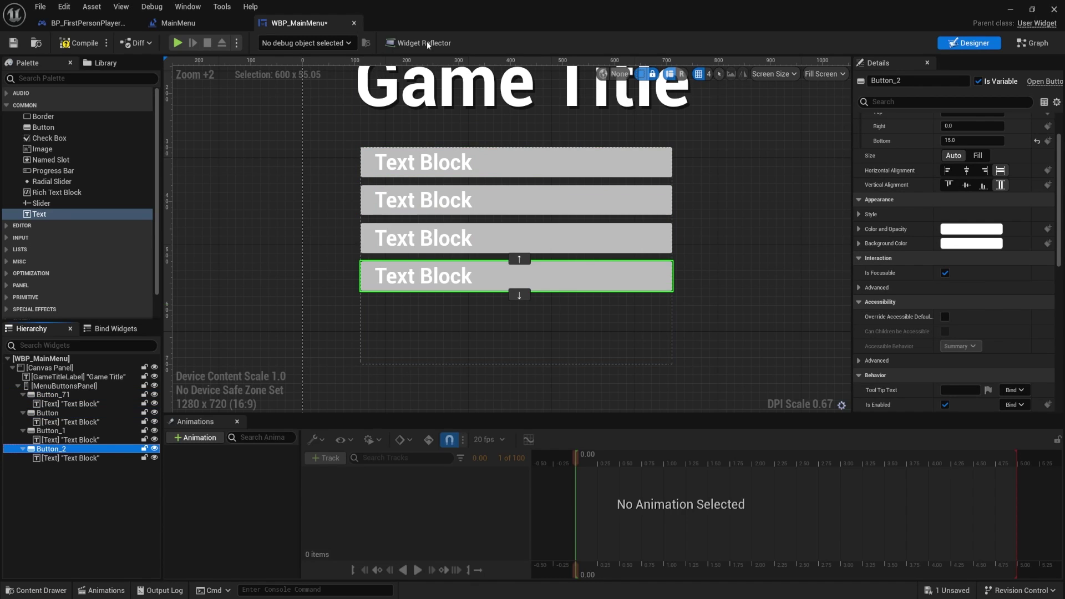
scroll(594, 255, down, 3)
right_drag(514, 277, 531, 216)
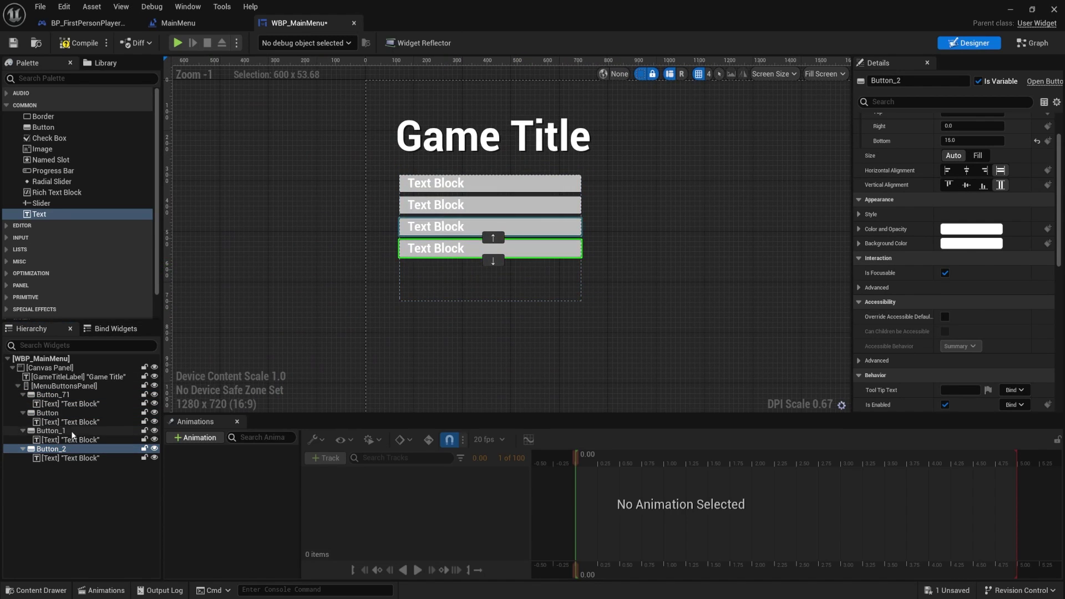
Step: Delete the fourth button, Button_2, to leave three buttons in MenuButtonsPanel
click(51, 449)
key(Delete)
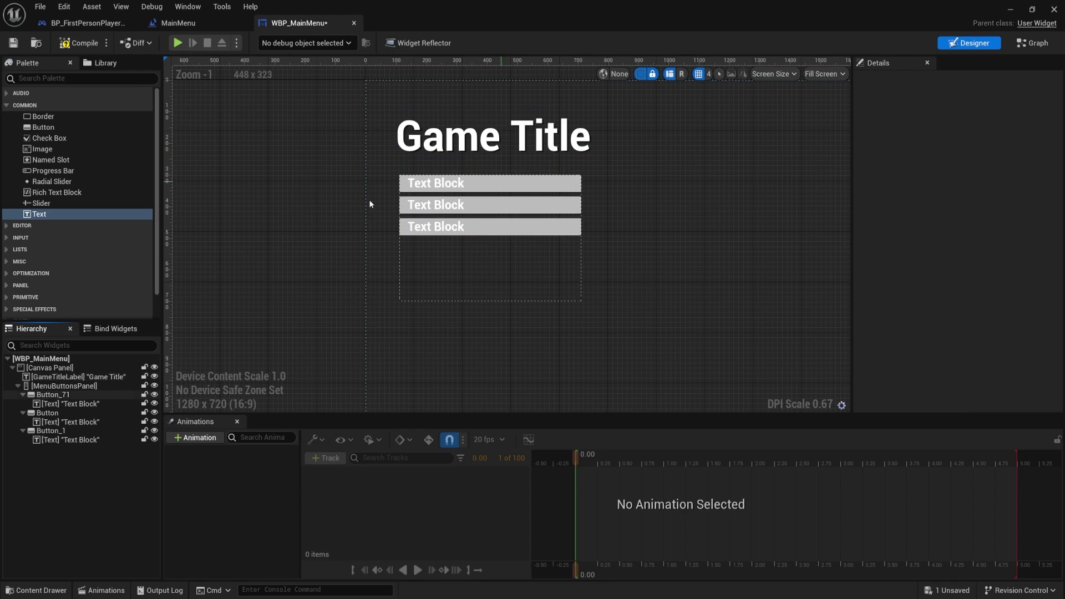
right_drag(611, 236, 525, 179)
key(Home)
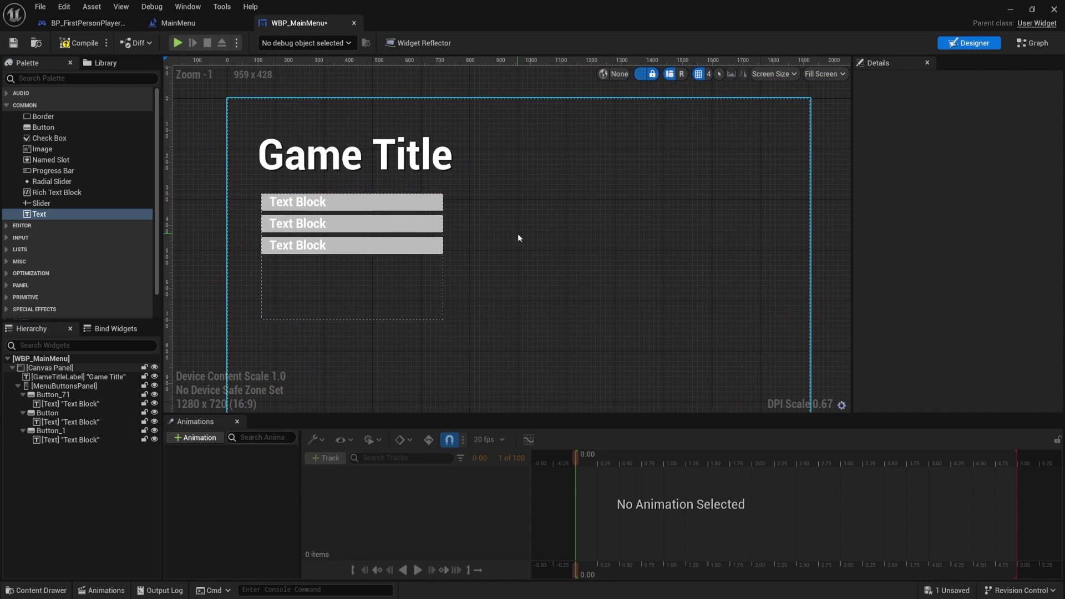
scroll(521, 261, down, 2)
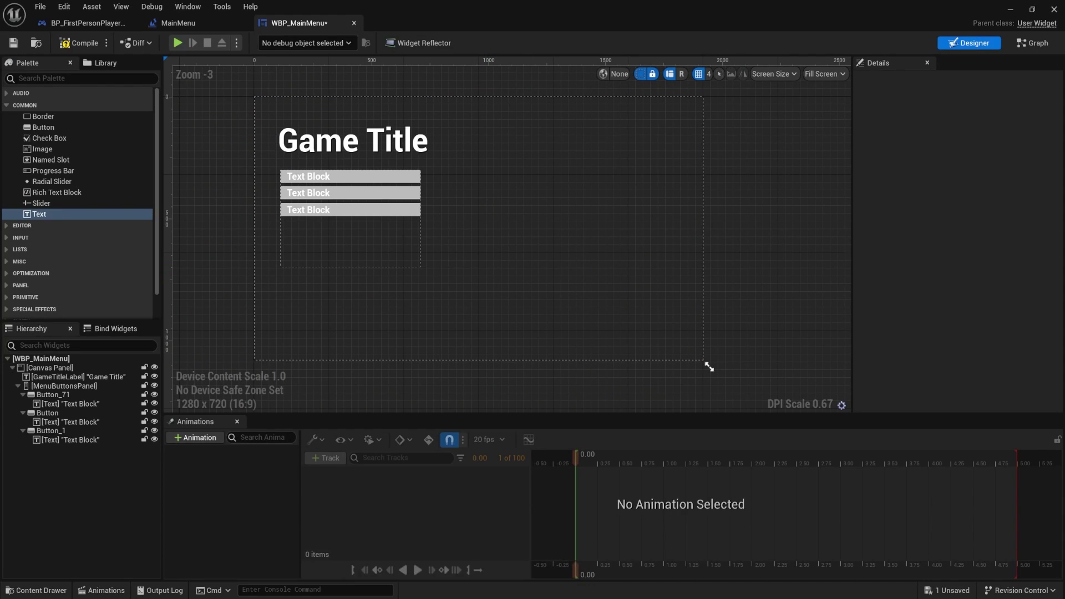
Step: Select Button_71 and examine its Normal, Hovered and Pressed style settings
key(alt+Tab)
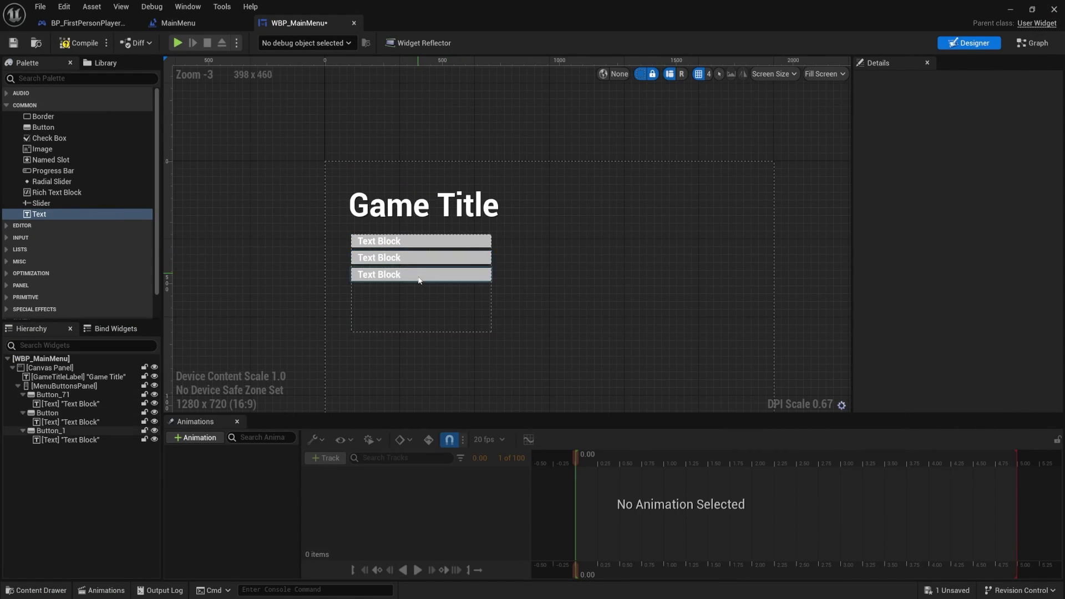
scroll(419, 278, up, 5)
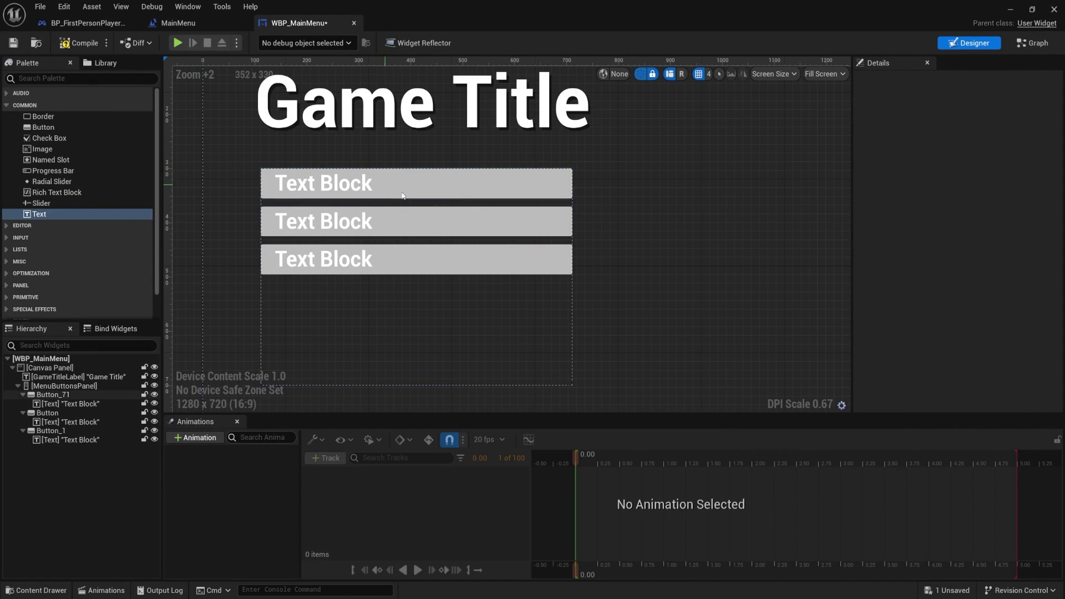
click(453, 191)
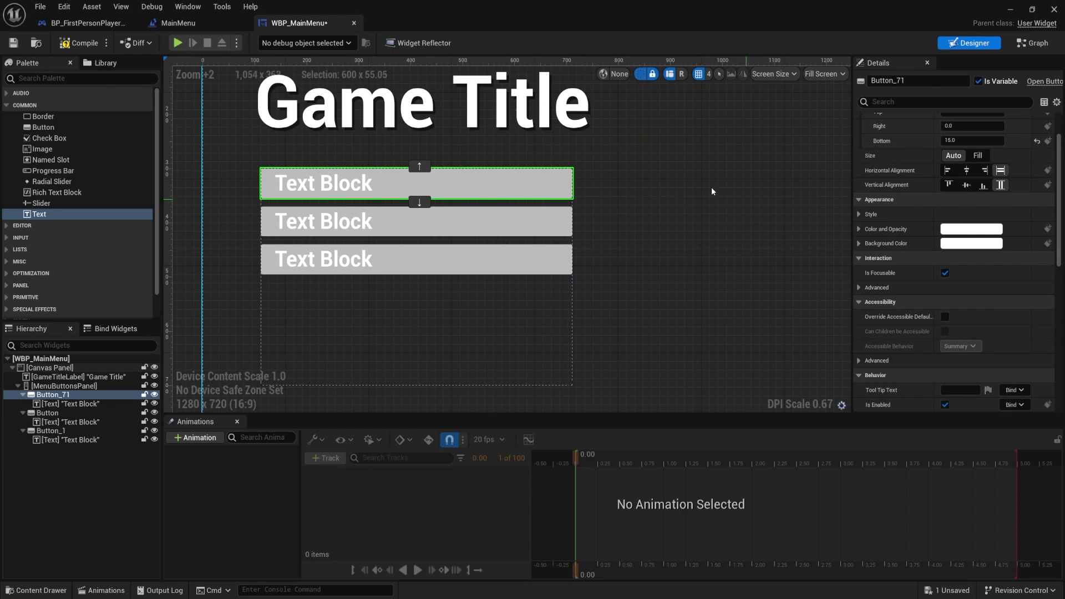
mouse_move(723, 221)
right_down()
mouse_move(680, 221)
mouse_move(731, 213)
right_up()
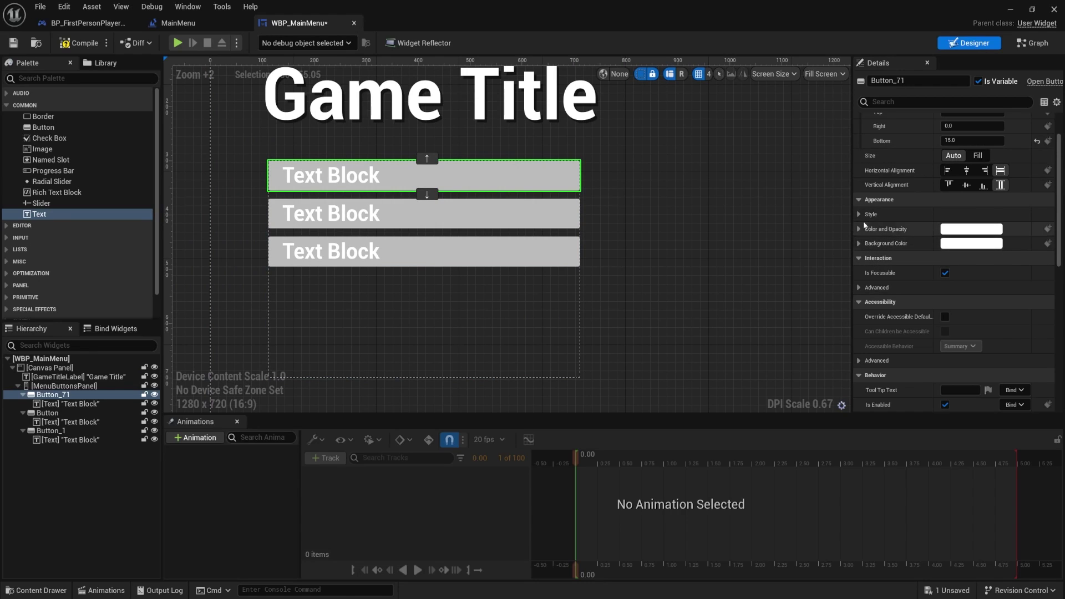
click(887, 214)
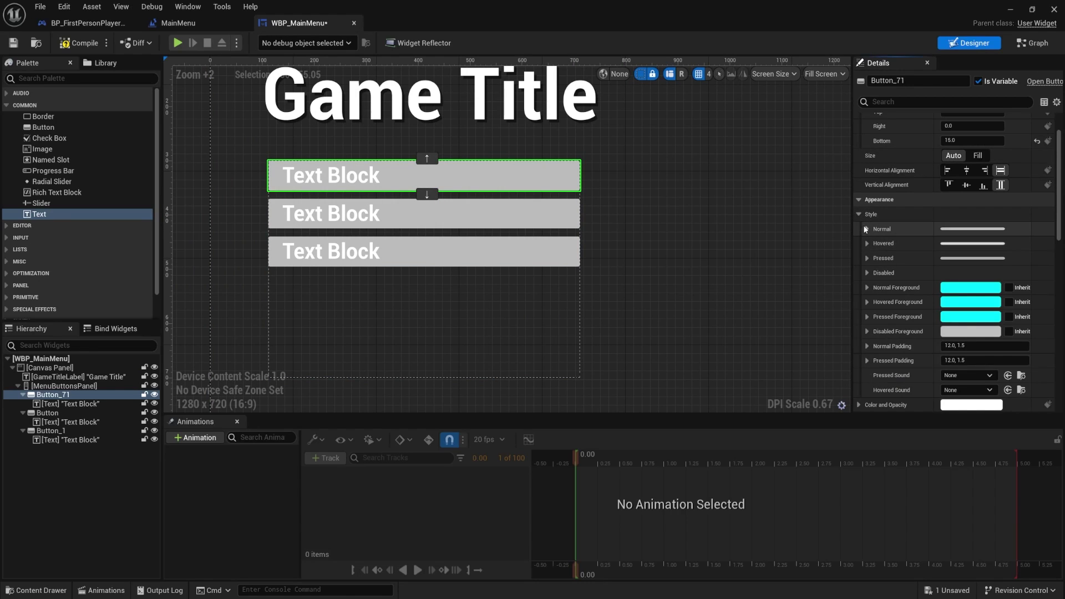
click(867, 228)
click(867, 229)
click(867, 244)
click(867, 244)
click(865, 259)
click(864, 259)
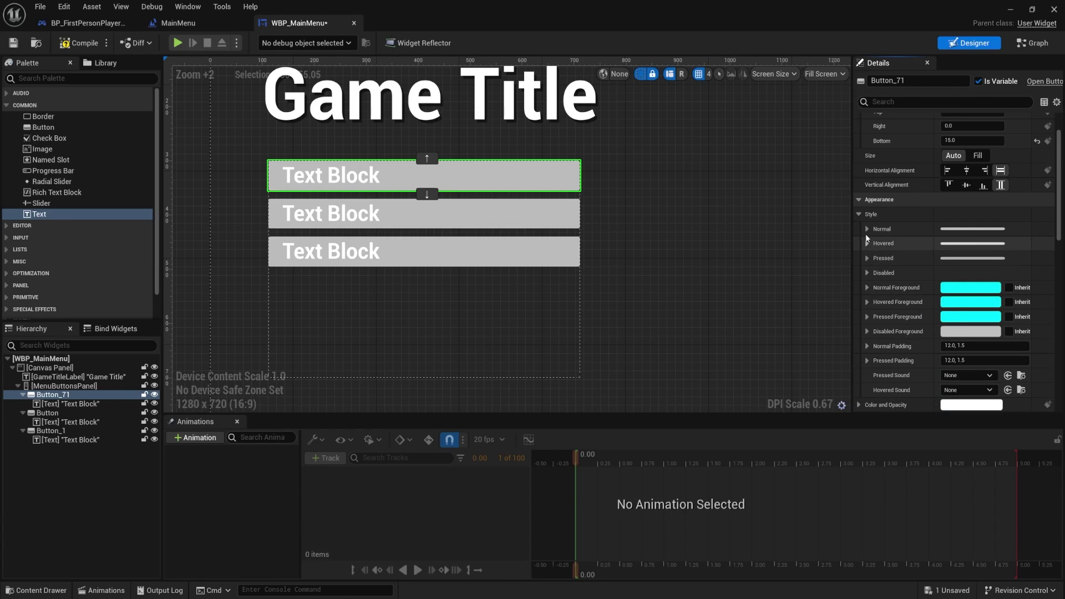
Step: Make Button_71's Normal style tint fully transparent by setting its alpha to 0
click(864, 227)
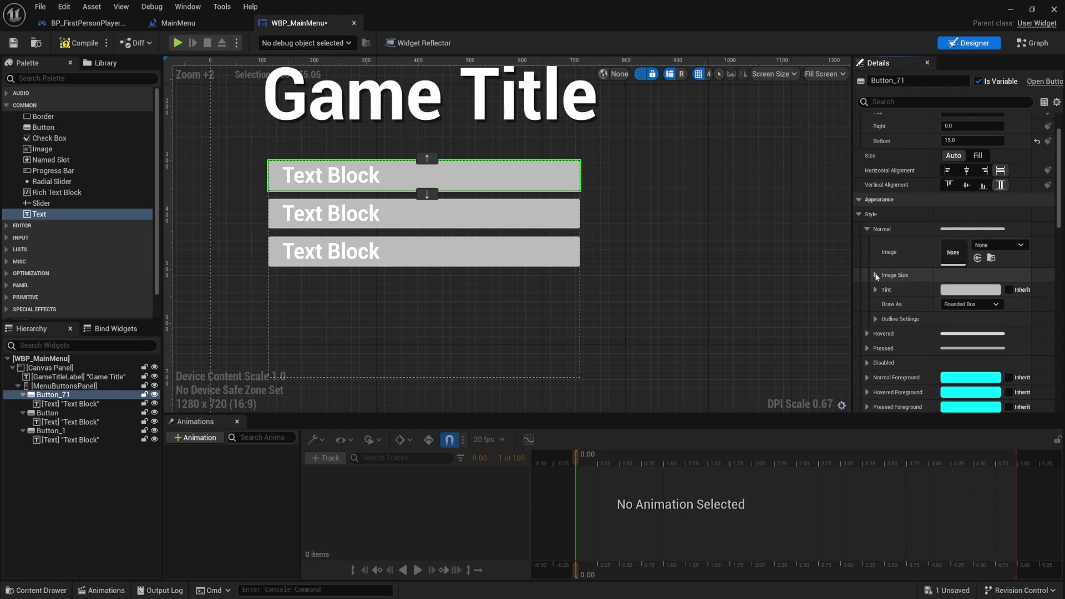
click(966, 295)
click(821, 534)
text(0)
key(Return)
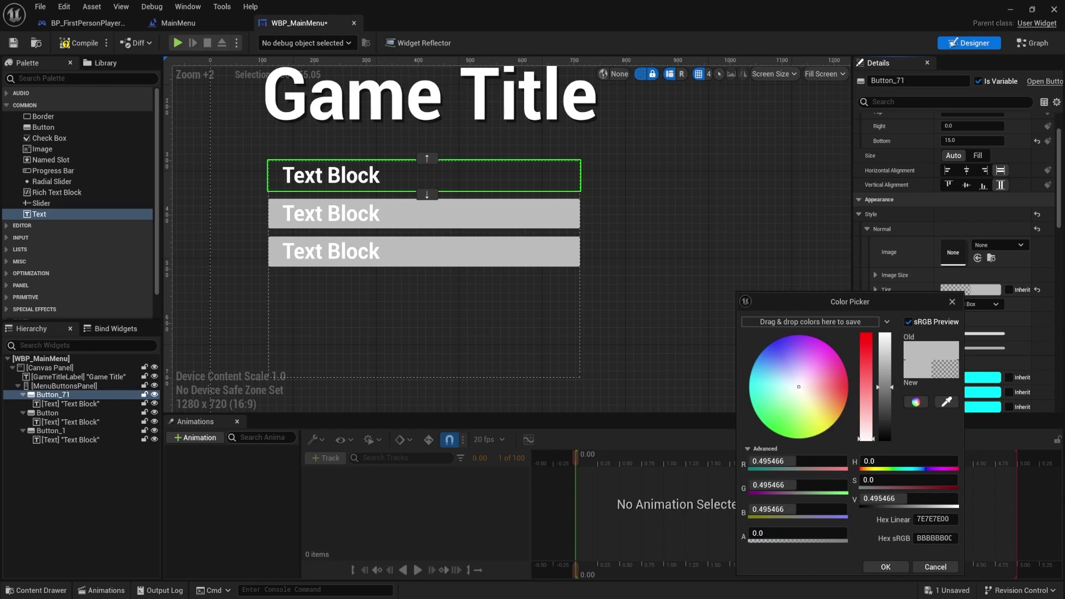
click(898, 566)
click(868, 228)
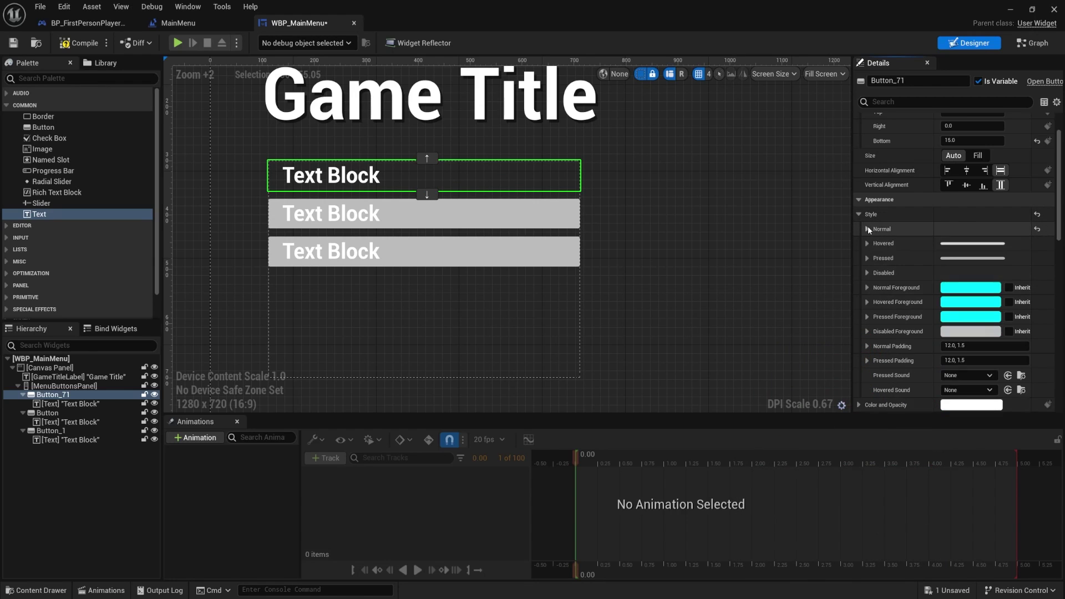
Step: Set the alpha of Button_71's Hovered style tint to 0.25
click(884, 245)
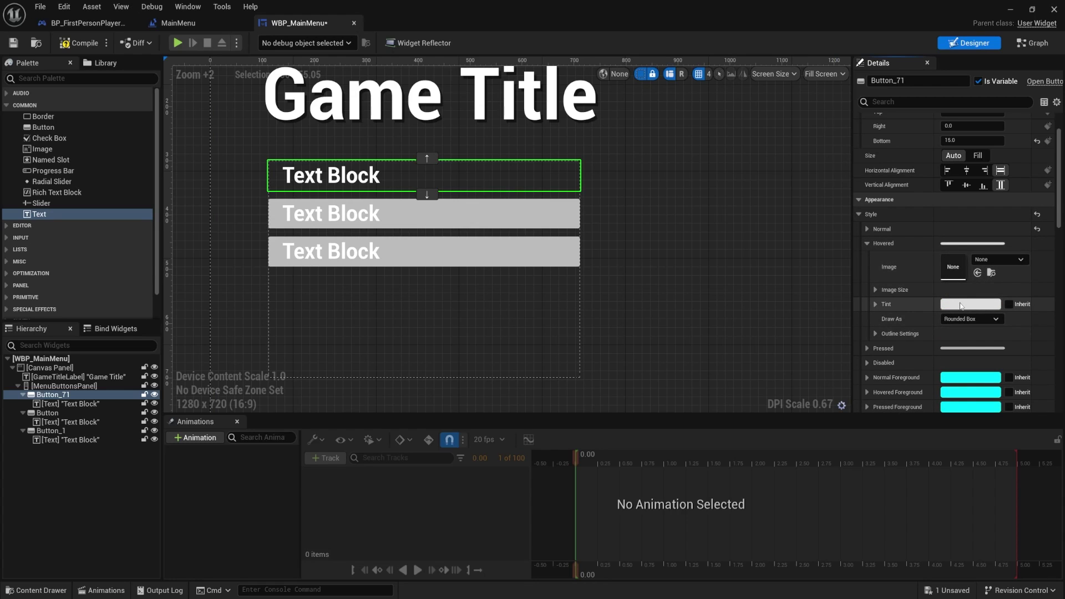
click(980, 309)
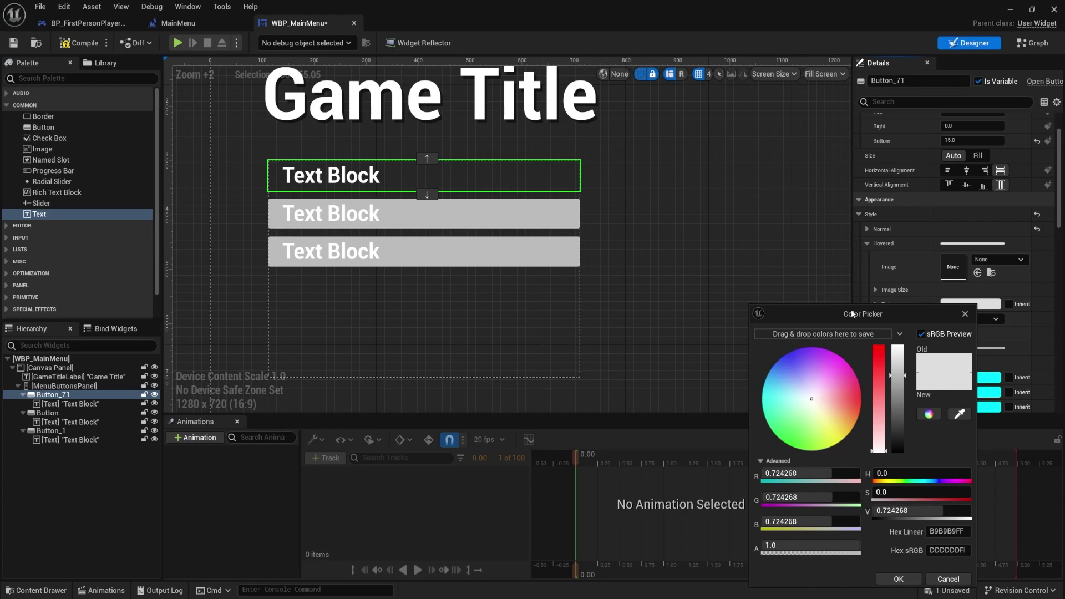
drag(851, 309, 773, 77)
click(698, 314)
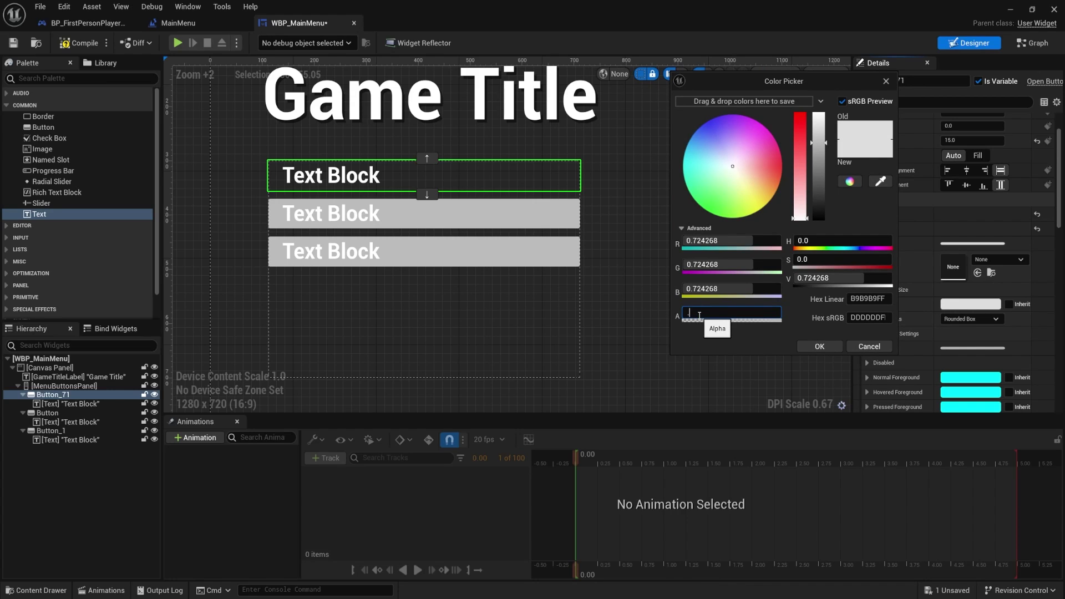
text(0.25)
key(Return)
click(819, 346)
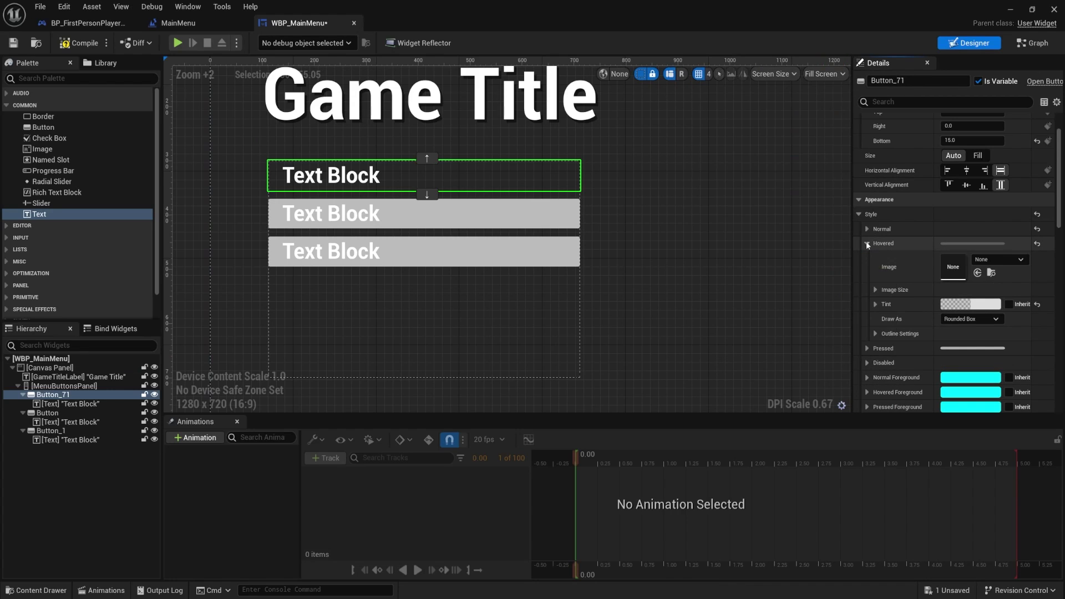
Step: Set the alpha of Button_71's Pressed style tint to 0.5, then compile and save the widget
click(867, 243)
click(868, 258)
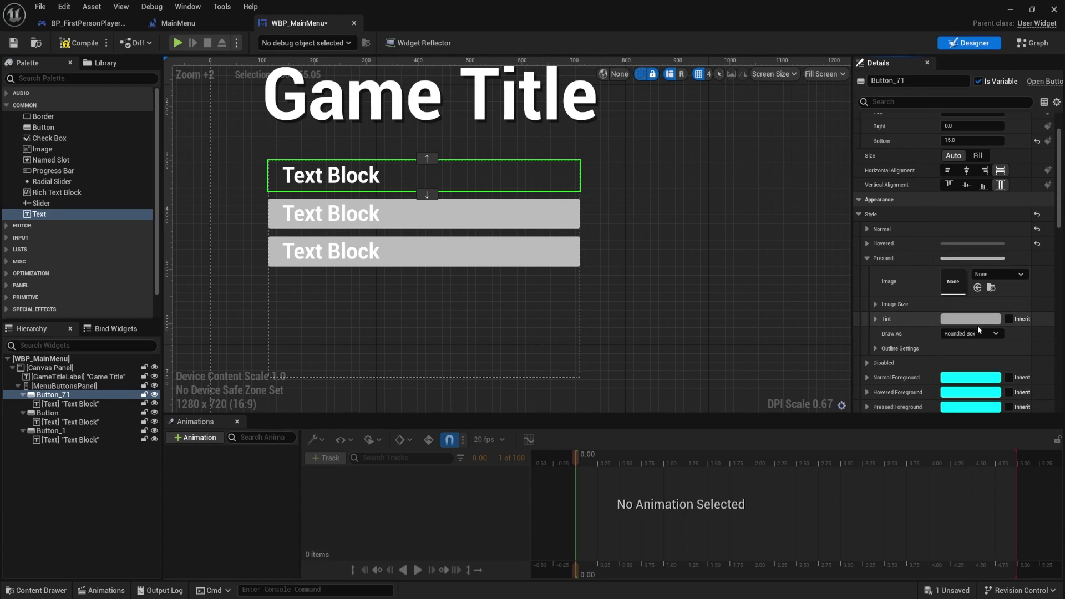
click(876, 320)
scroll(910, 314, down, 2)
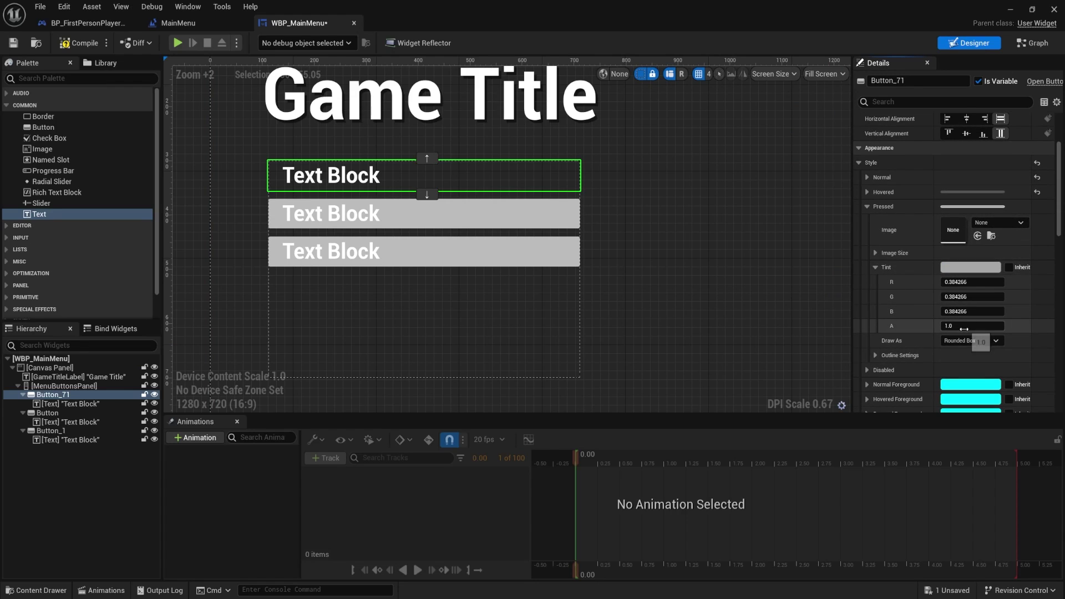
click(971, 267)
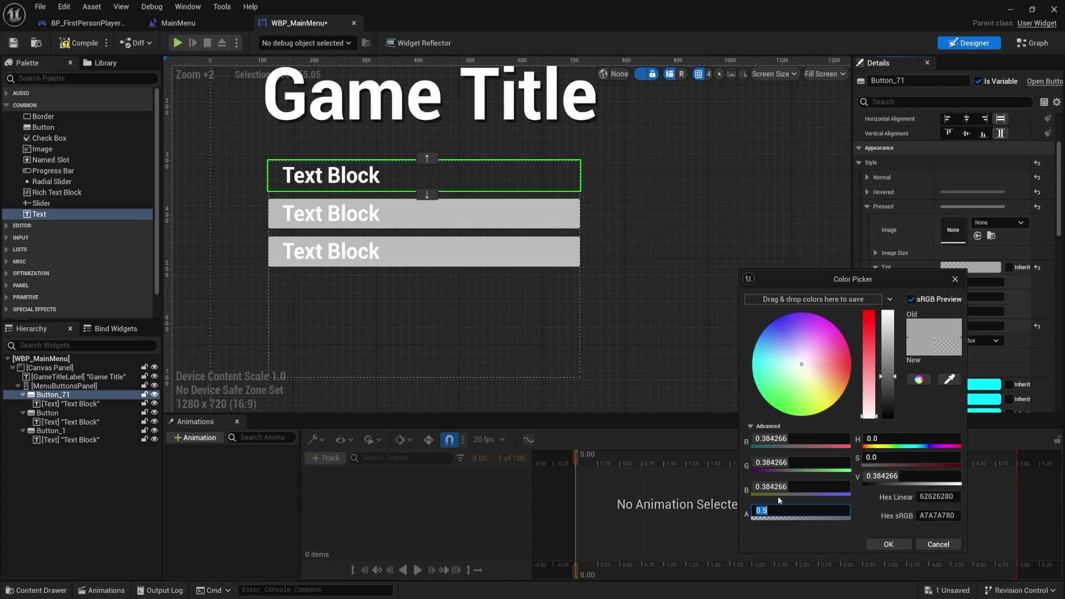
click(889, 544)
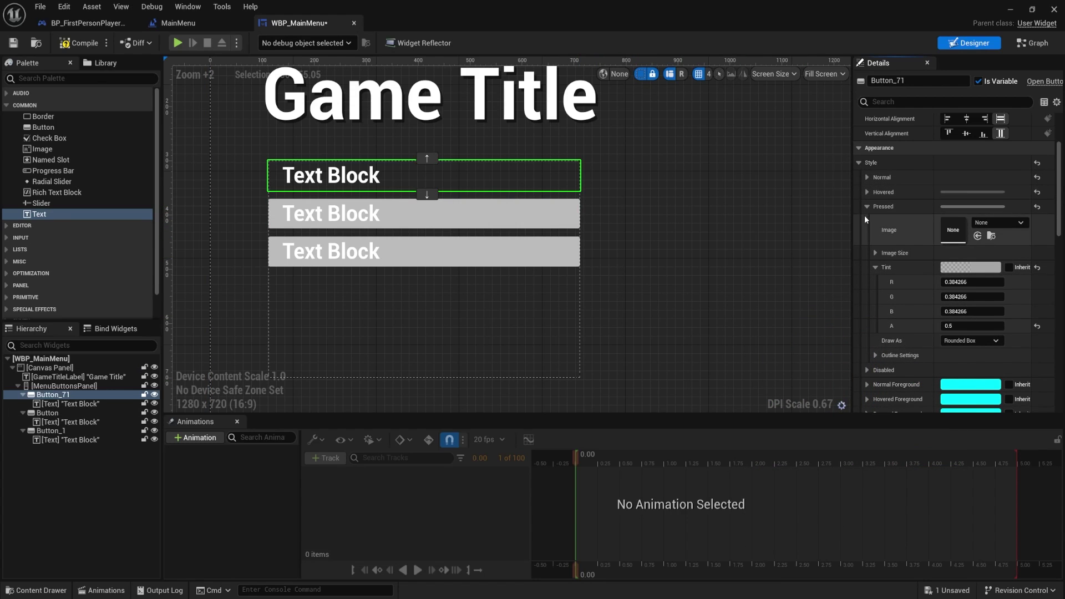
click(77, 43)
click(17, 45)
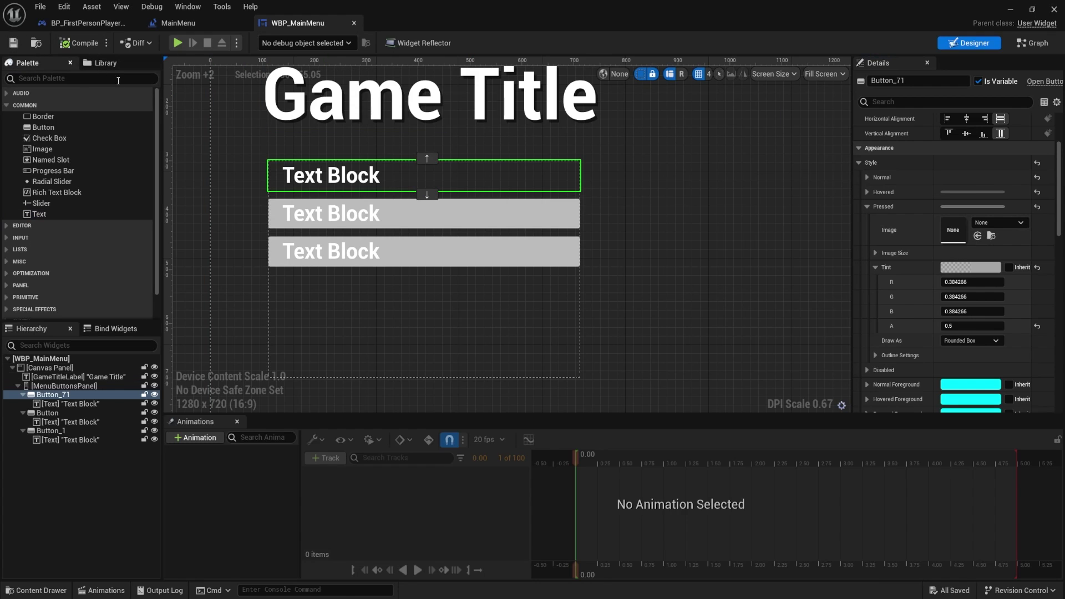
Step: Delete the second and third buttons from MenuButtonsPanel, keeping only Button_71
click(45, 413)
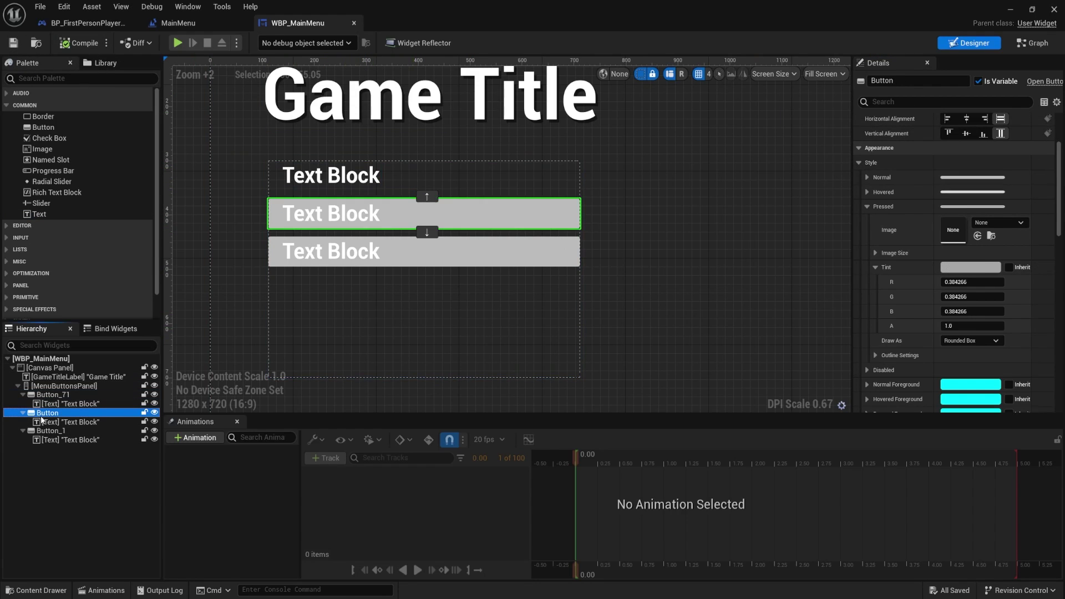
key(Delete)
click(44, 413)
key(Delete)
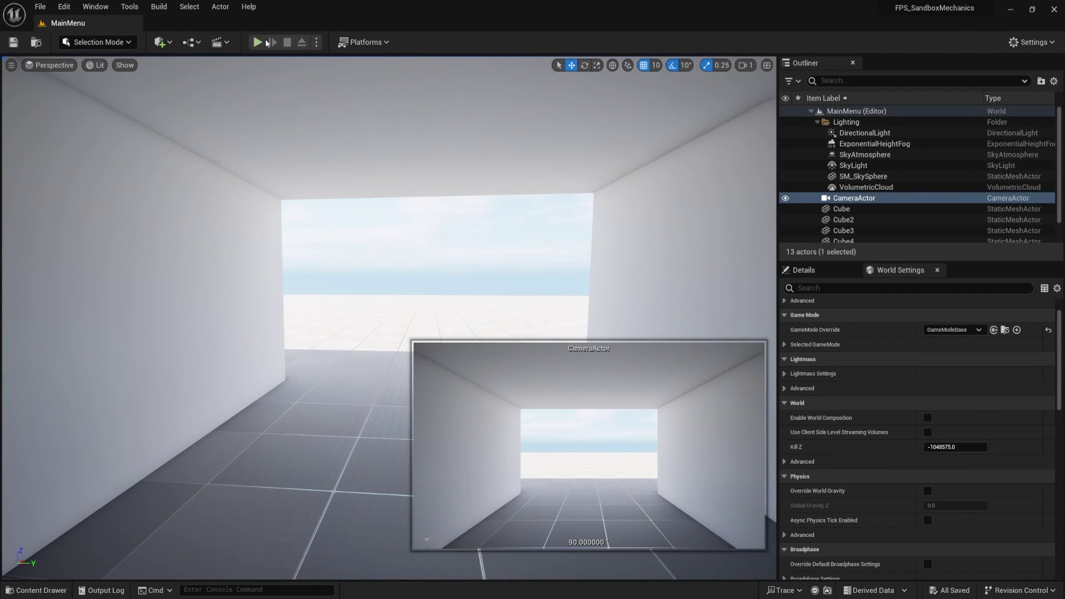
Step: Play the MainMenu level to test the restyled button, stop it and reopen WBP_MainMenu
click(264, 41)
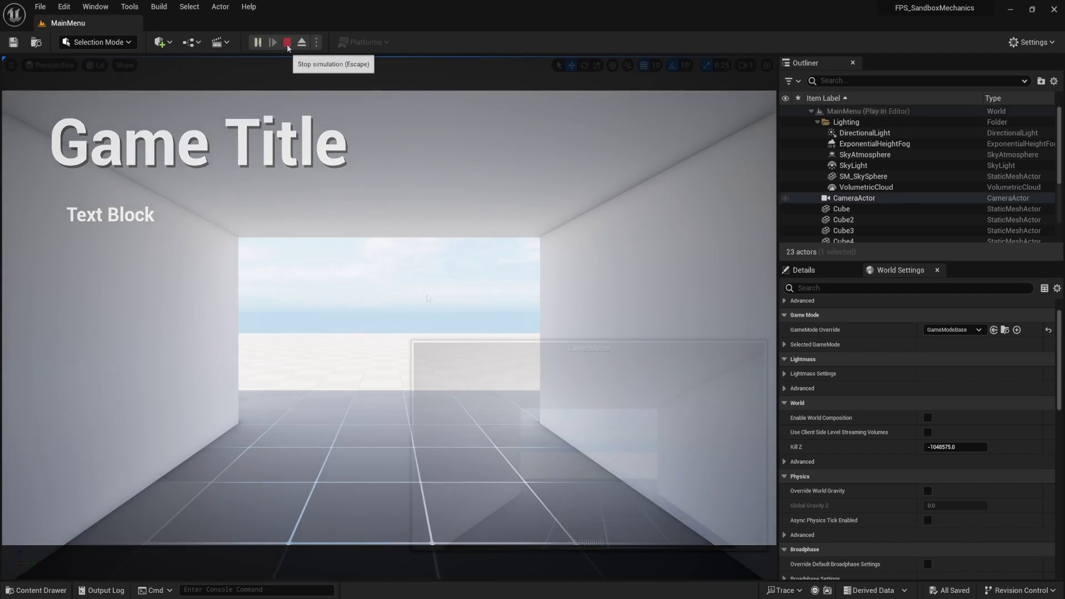
click(287, 43)
key(ctrl+space)
double_click(234, 481)
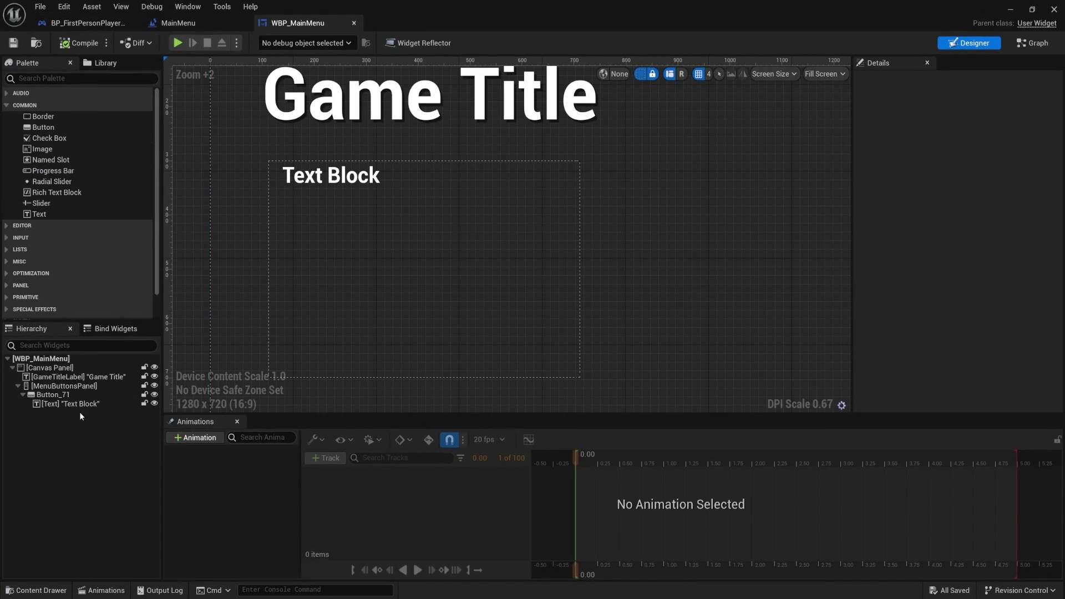
Step: Rename Button_71 in MenuButtonsPanel as PlayButton
click(54, 395)
right_drag(631, 251, 616, 271)
scroll(622, 268, down, 3)
scroll(497, 314, up, 3)
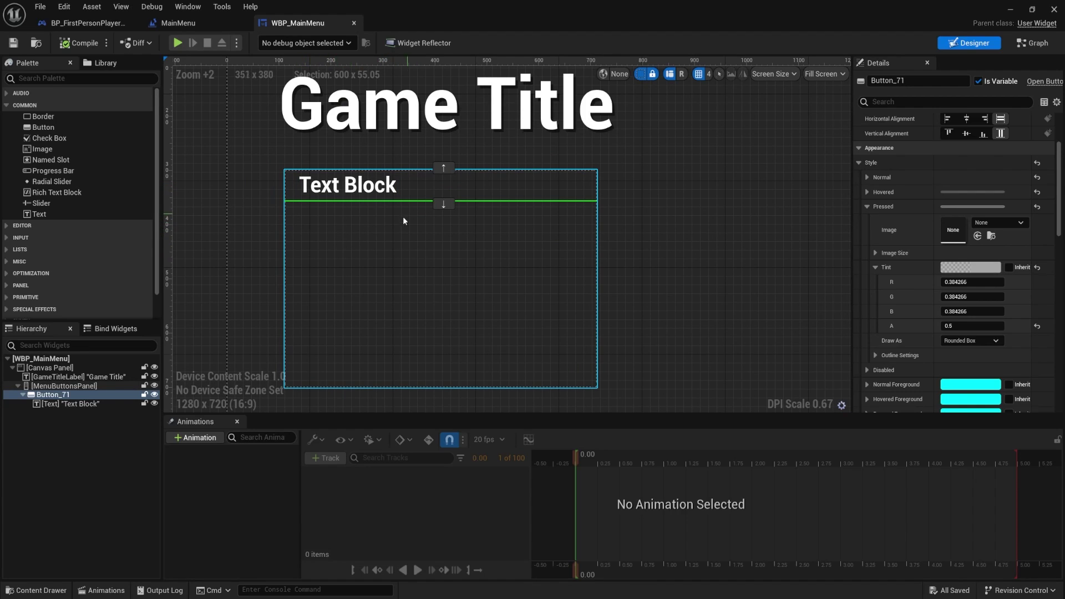
click(54, 395)
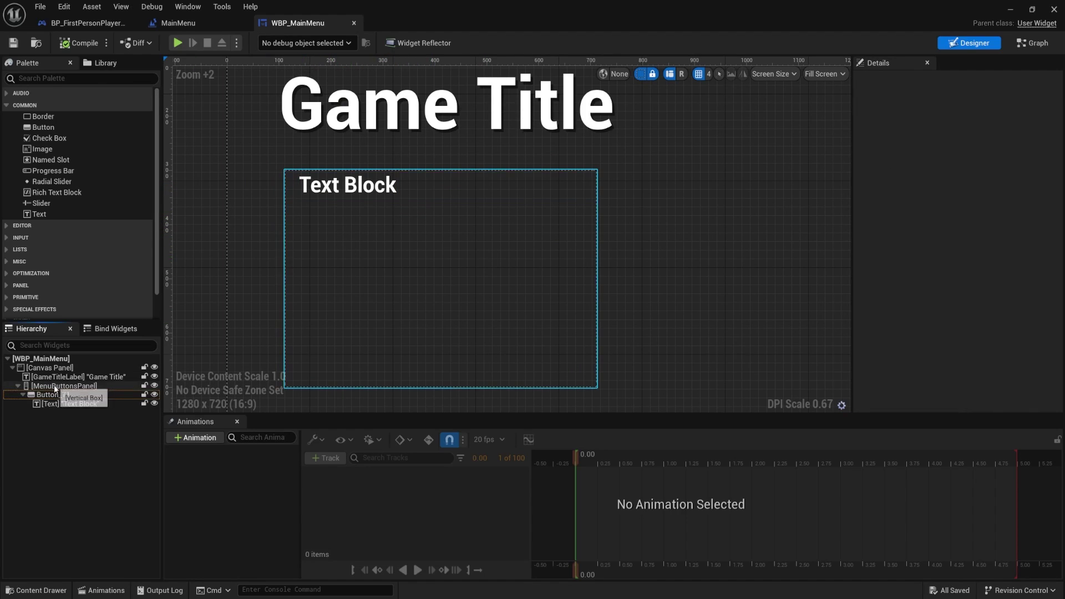
click(55, 396)
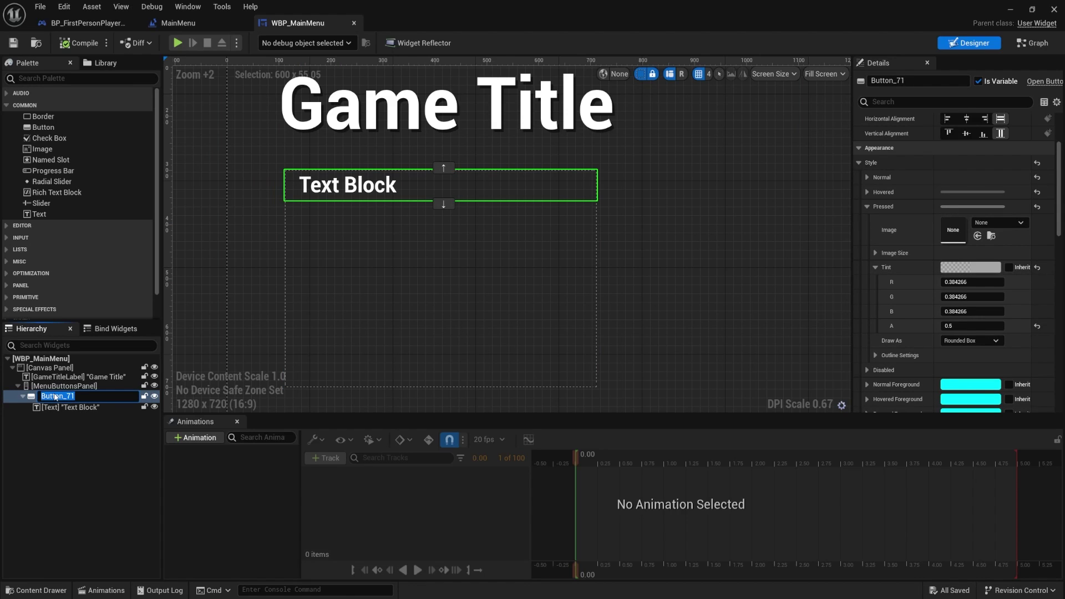
text(PlayButton)
key(Return)
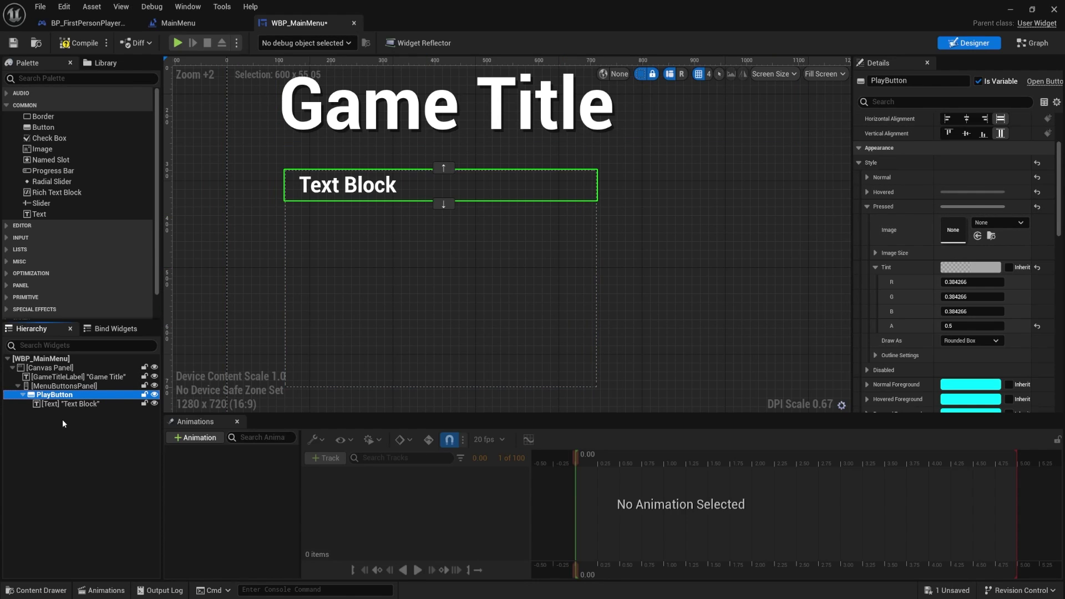
Step: Duplicate PlayButton twice and rename the copies HowToPlayButton and QuitButton
key(ctrl+d)
key(ctrl+d)
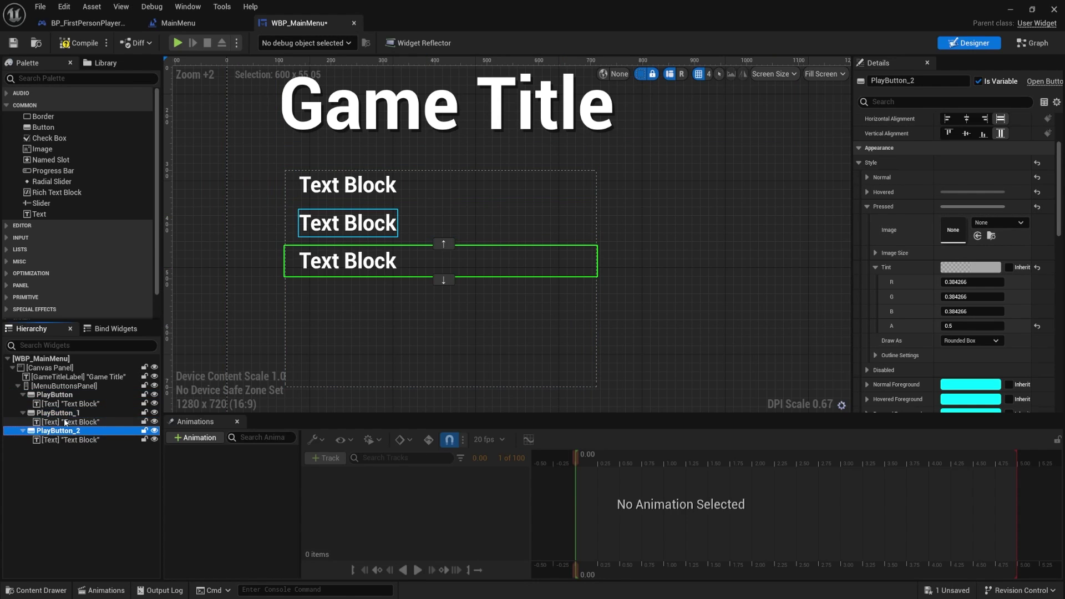
click(61, 413)
key(F2)
text(HowToPlayButton)
key(Return)
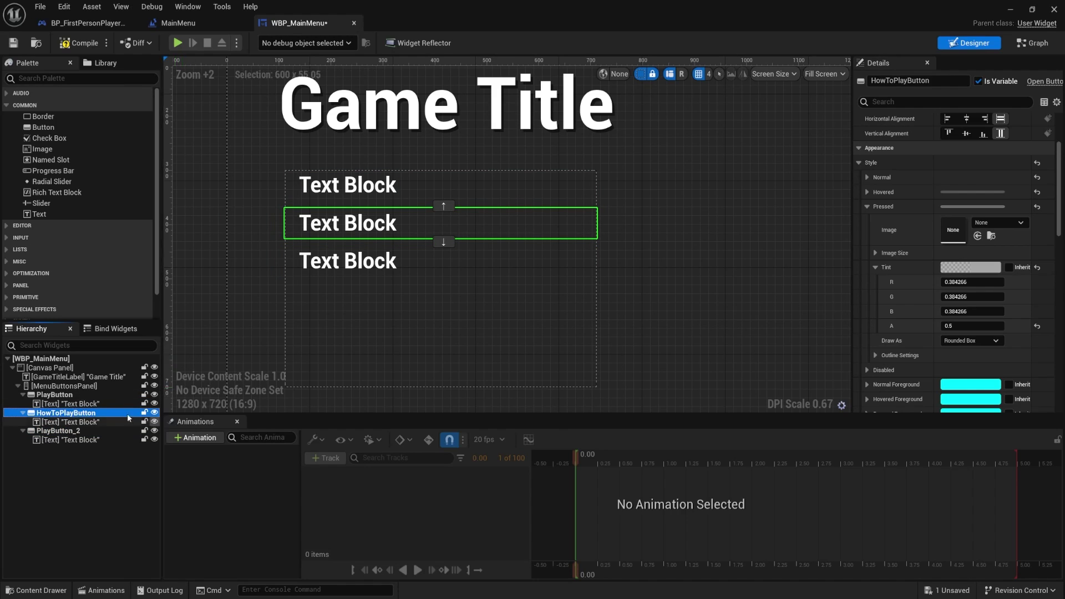
click(56, 432)
key(F2)
text(QuitButton)
key(Return)
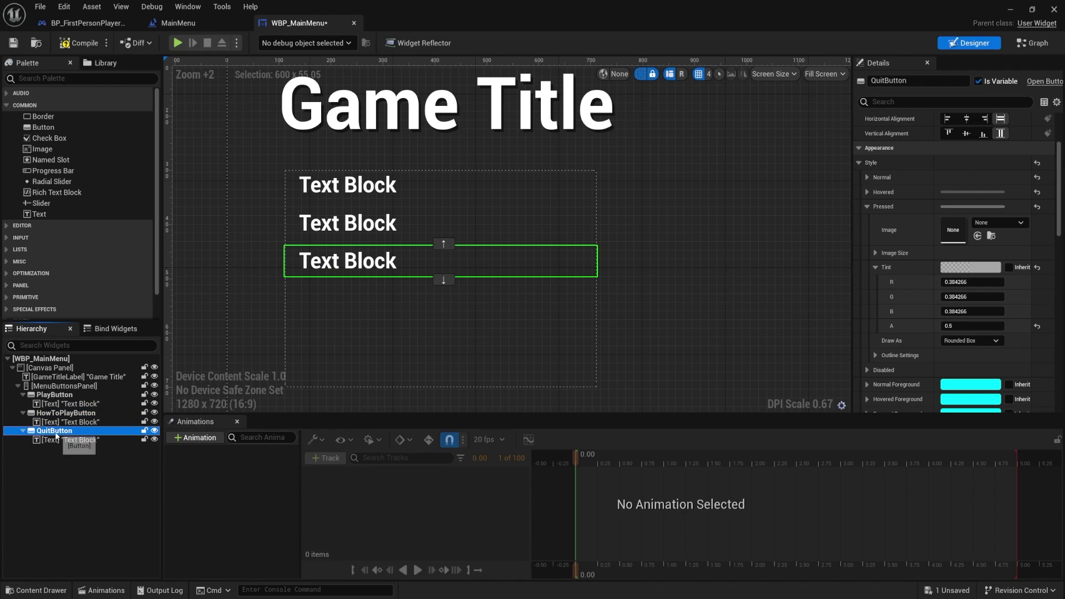
Step: Rename the three buttons' text blocks as PlayButtonText, HowToPlayButtonText and QuitButtonText
click(66, 403)
key(F2)
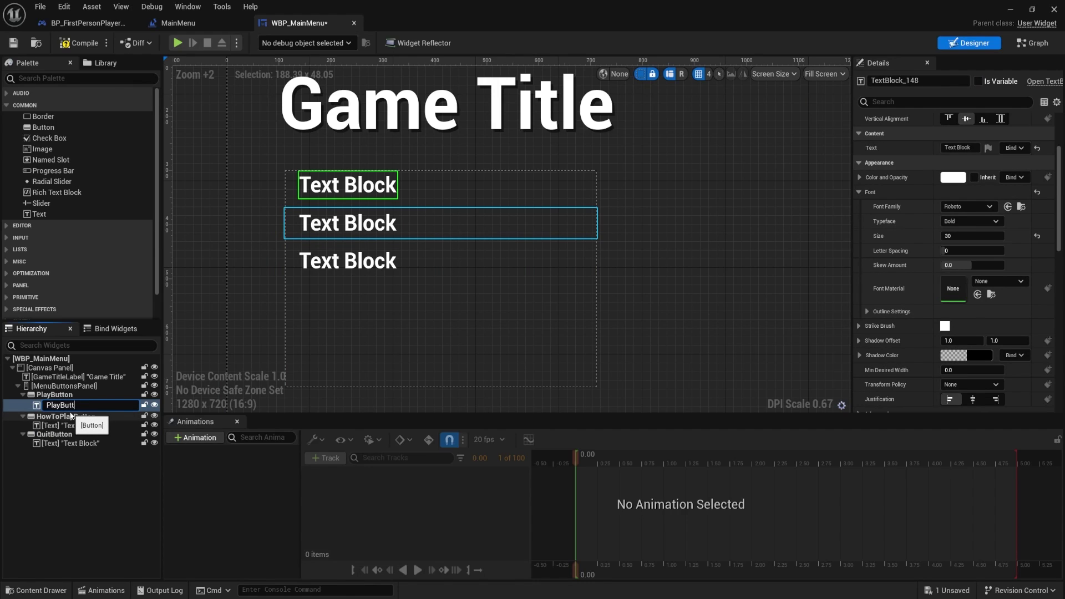
click(67, 425)
key(F2)
text(How)
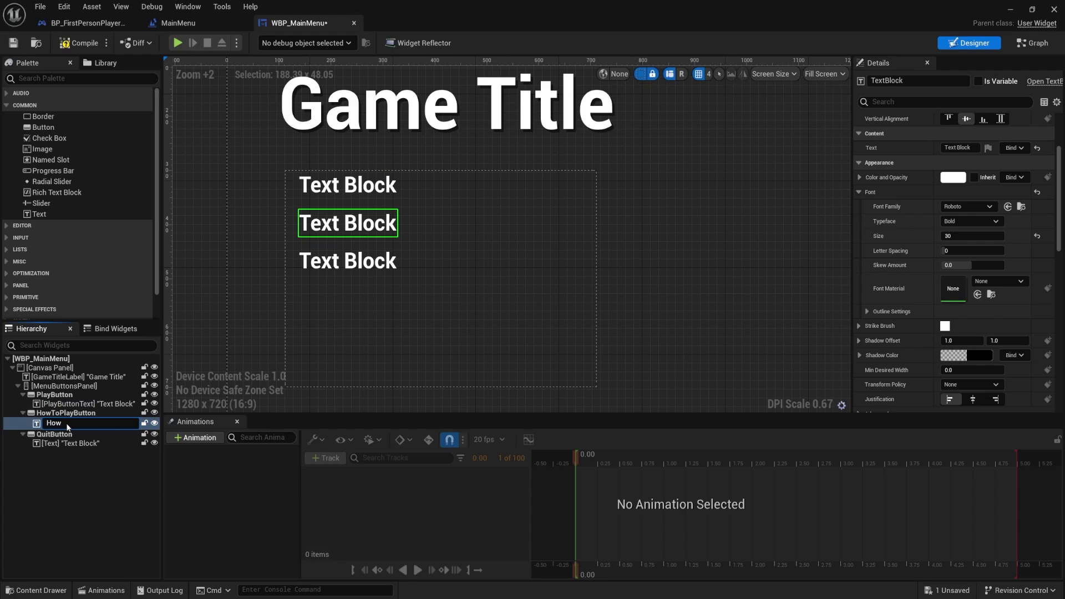
text(ToPlayButtonText)
click(65, 441)
key(F2)
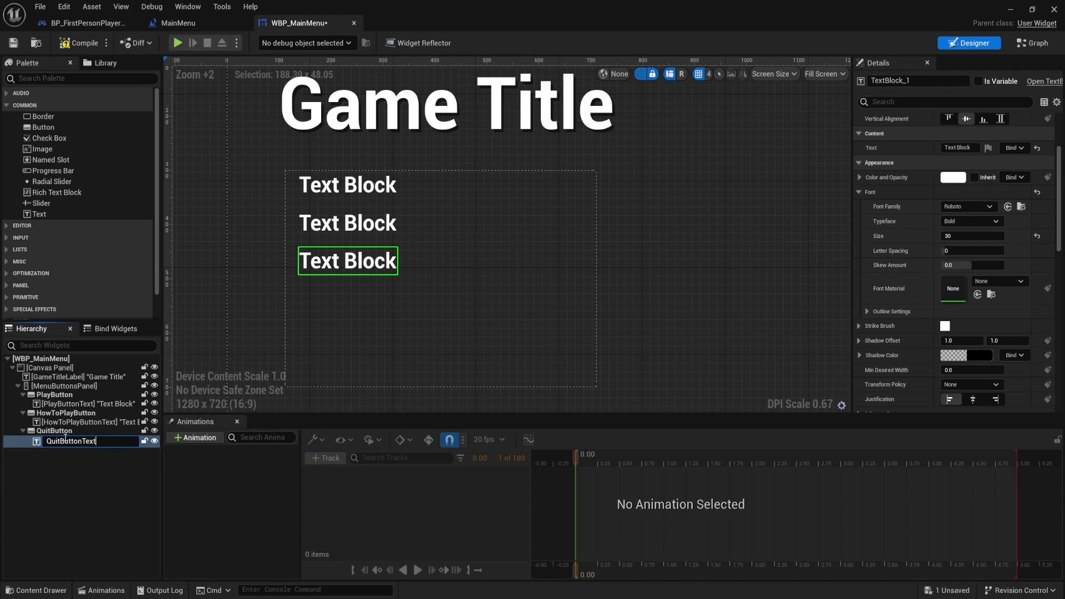
text(QuitButtonText)
key(Return)
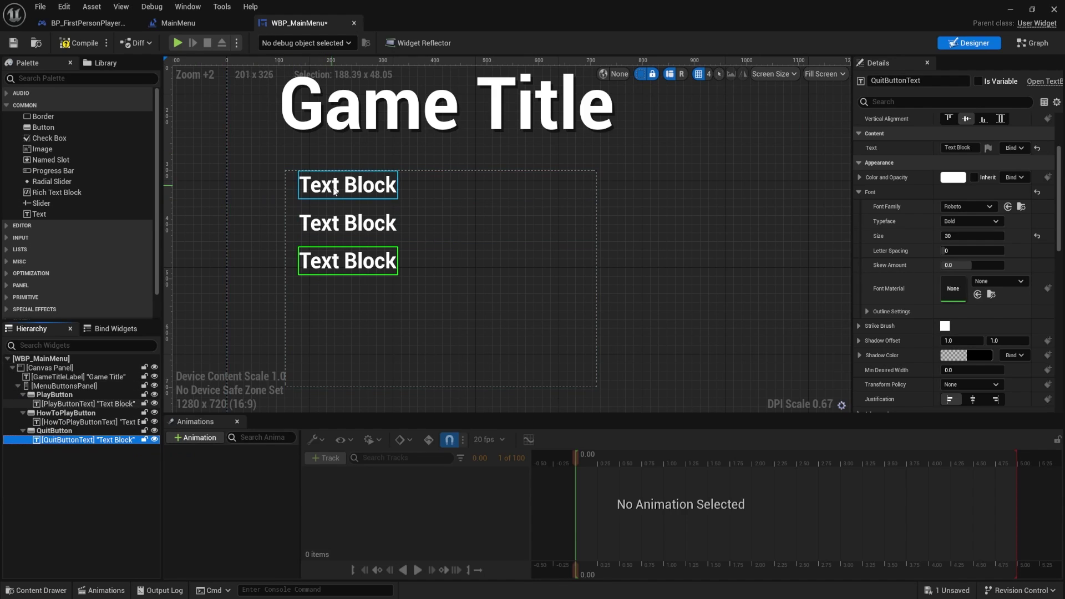
Step: Set the displayed text of PlayButtonText to "Play" and of HowToPlayButtonText to "How To Play"
click(88, 404)
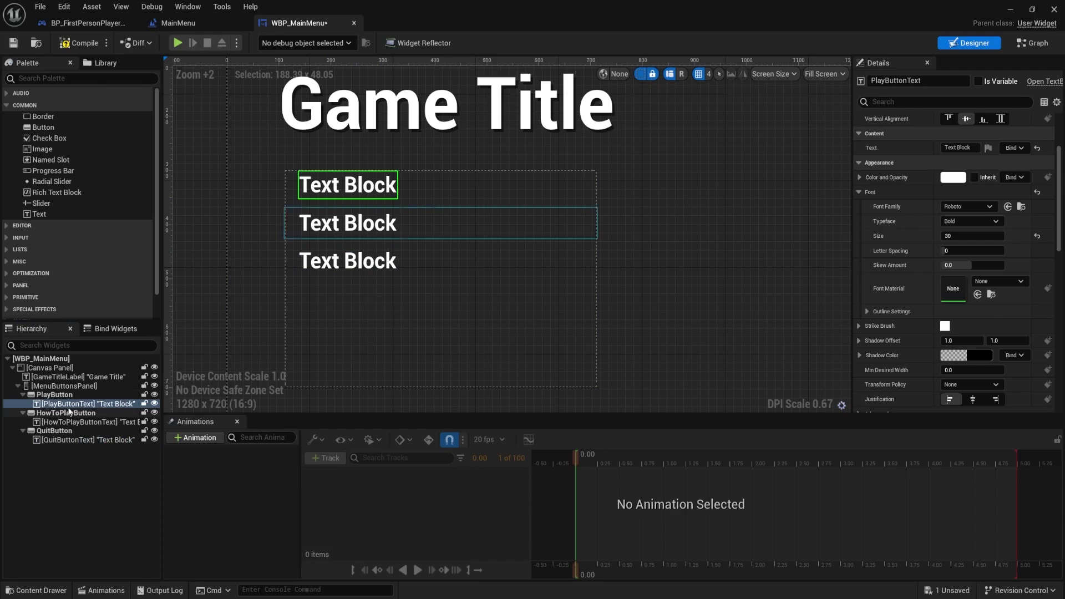
click(68, 407)
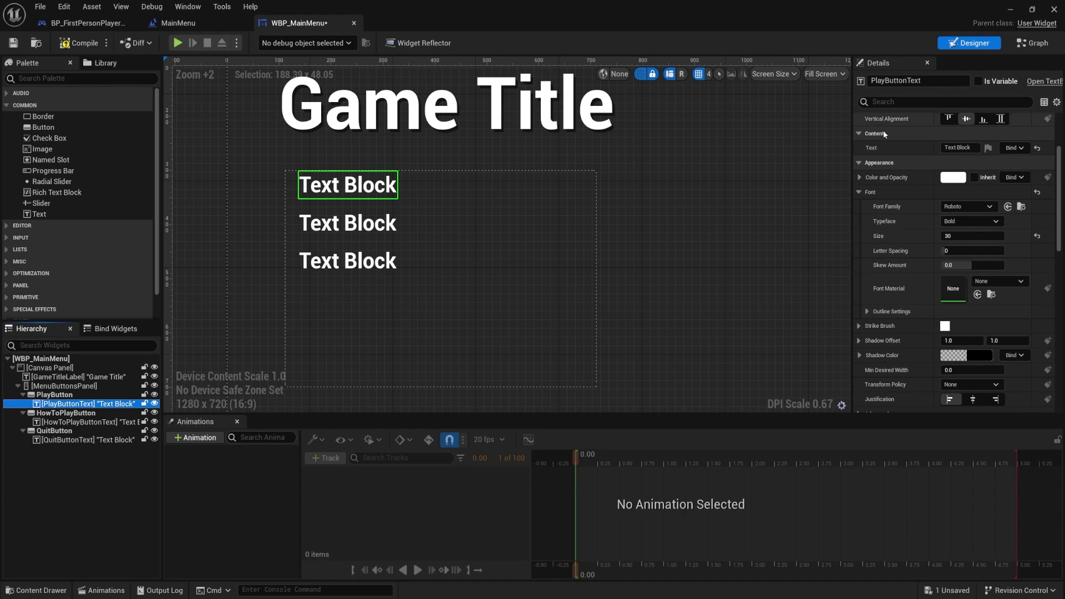
click(960, 147)
text(Play)
key(Return)
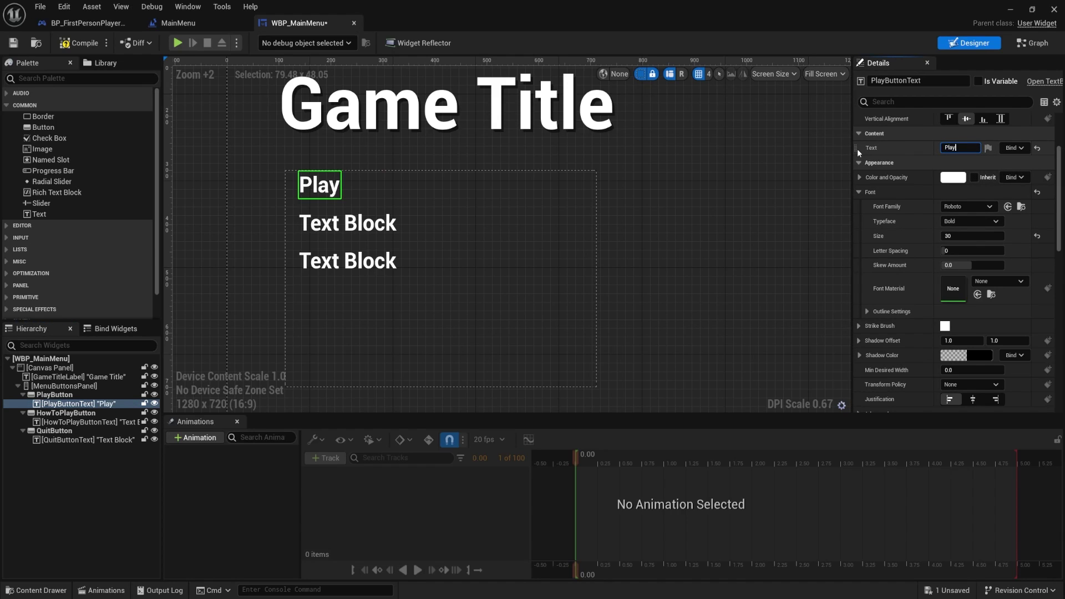
click(89, 422)
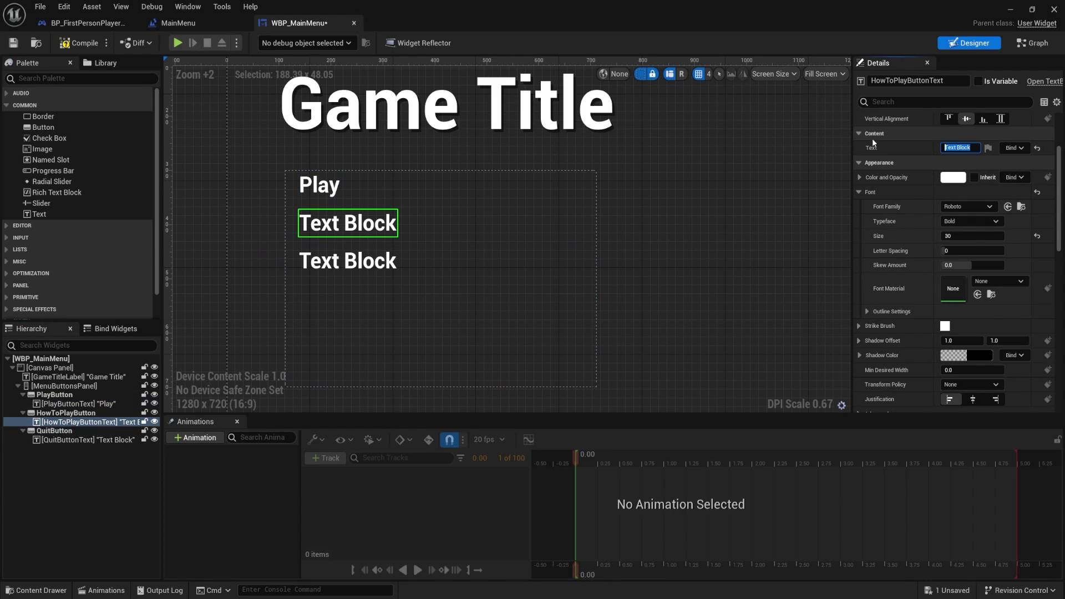
text(How To)
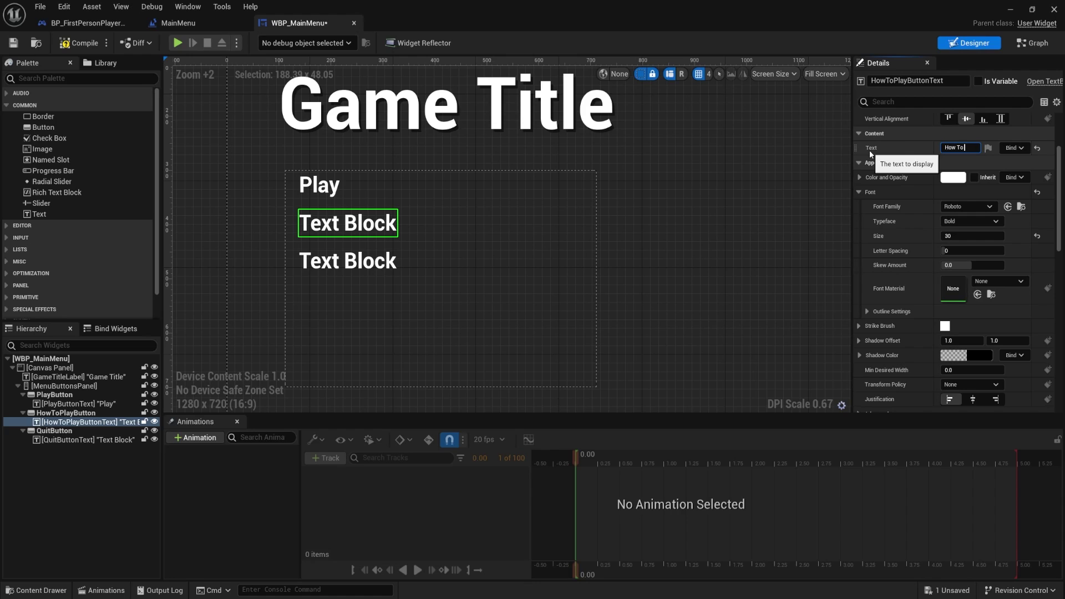
text( Play)
key(Return)
Step: Set the displayed text of QuitButtonText to "Quit" and save the widget
click(88, 440)
click(960, 148)
text(Quit)
scroll(216, 128, down, 3)
key(ctrl+s)
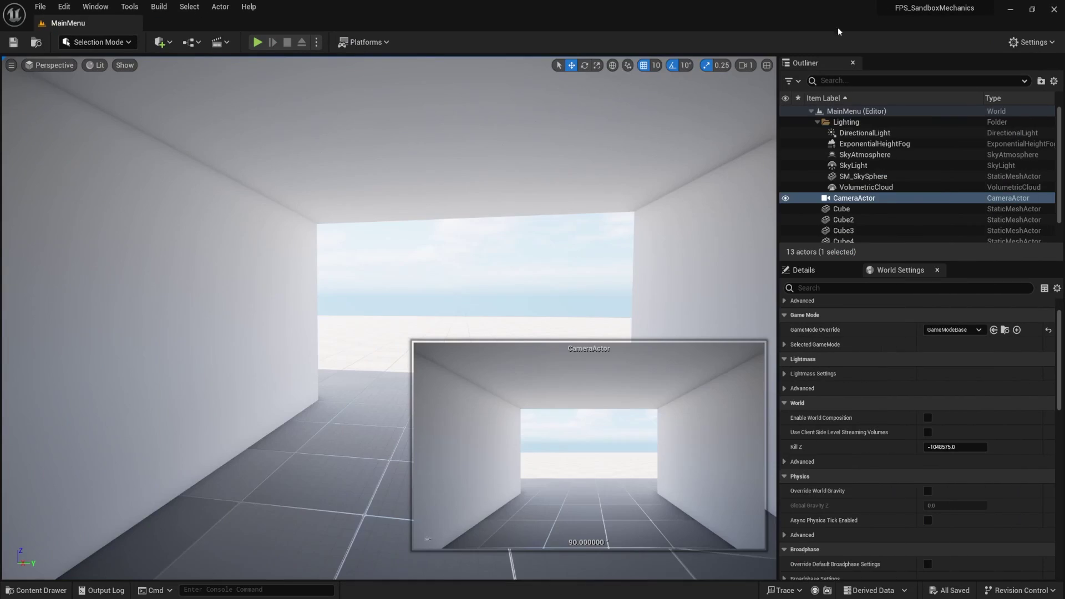
Step: Play the MainMenu level to test the hover look of the Play, How To Play and Quit buttons, and stop it
right_drag(397, 156, 460, 175)
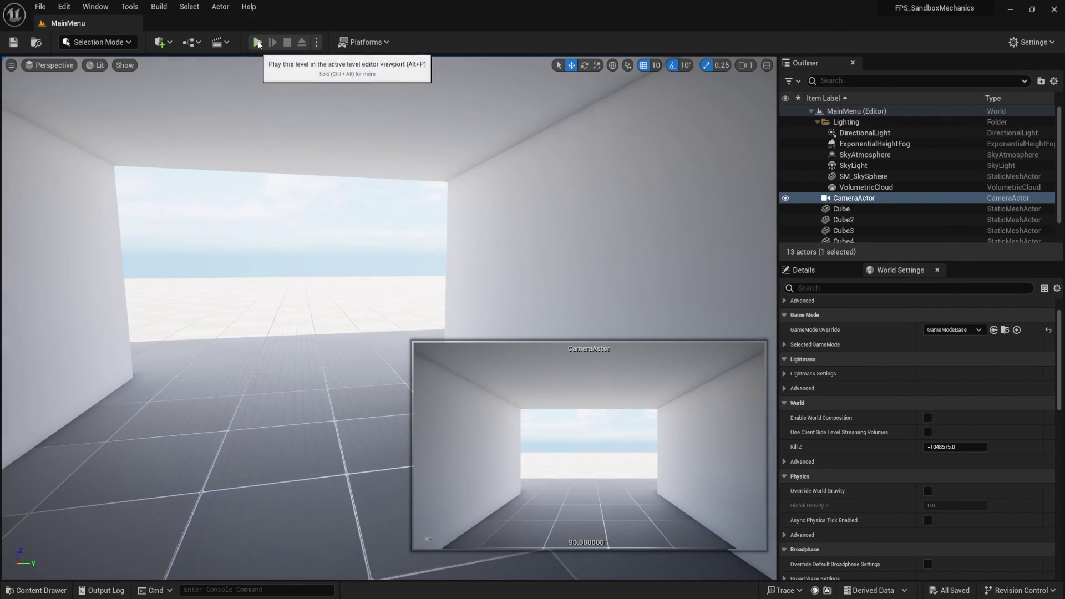
click(258, 43)
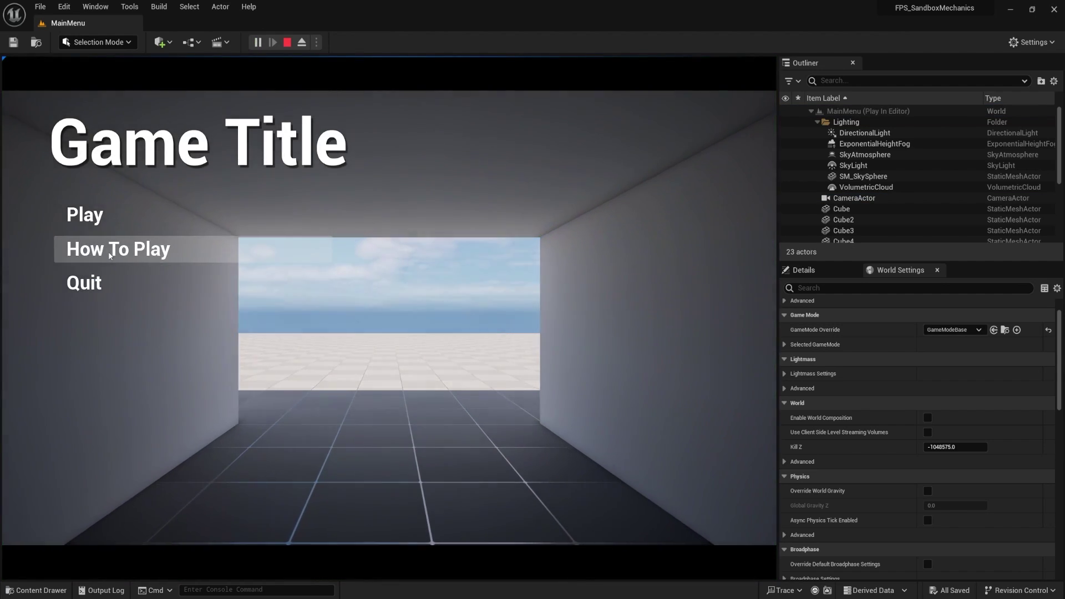
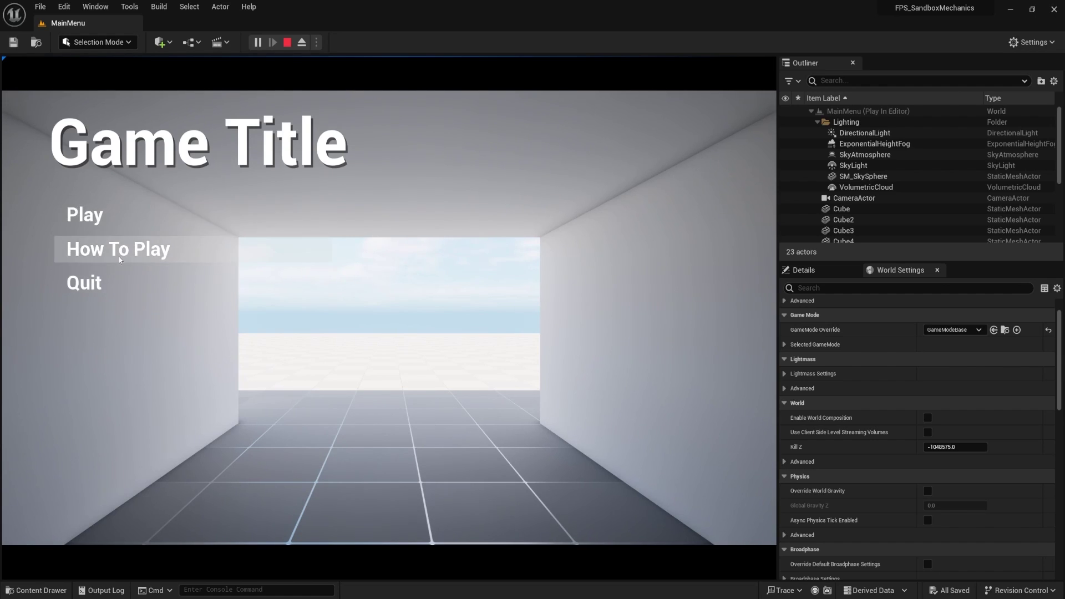
key(Escape)
click(261, 46)
click(287, 42)
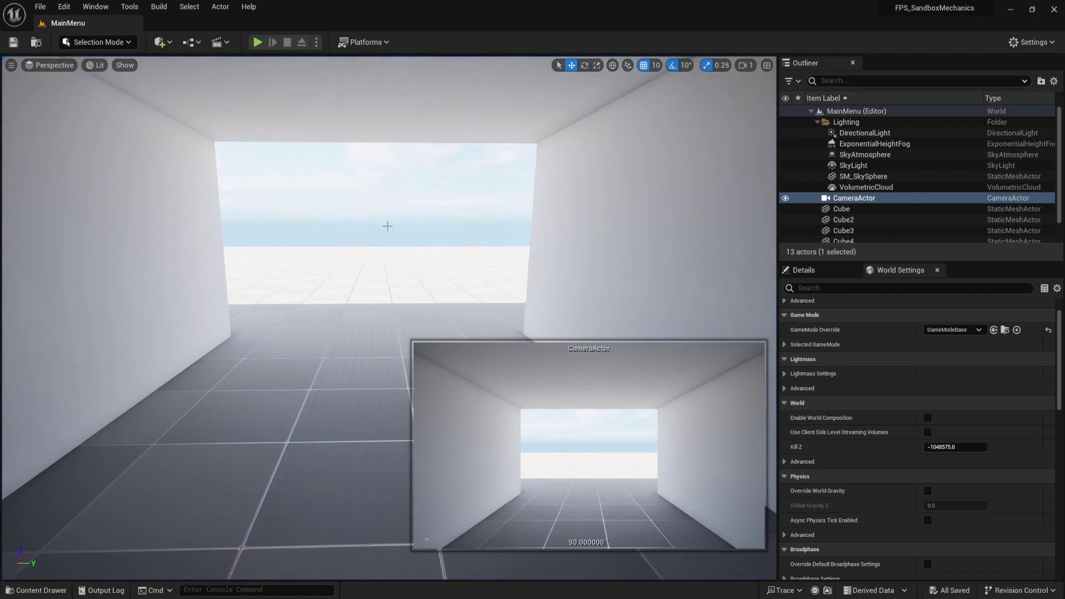
Step: Reopen WBP_MainMenu and add a Widget Switcher to its Canvas Panel
key(ctrl+space)
double_click(214, 452)
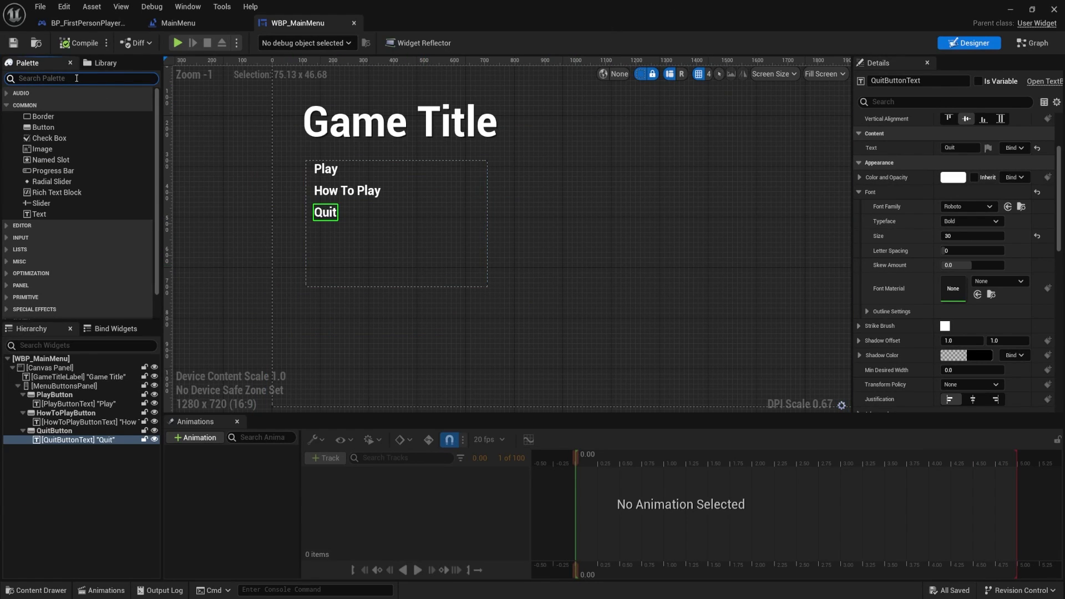
text(Sw)
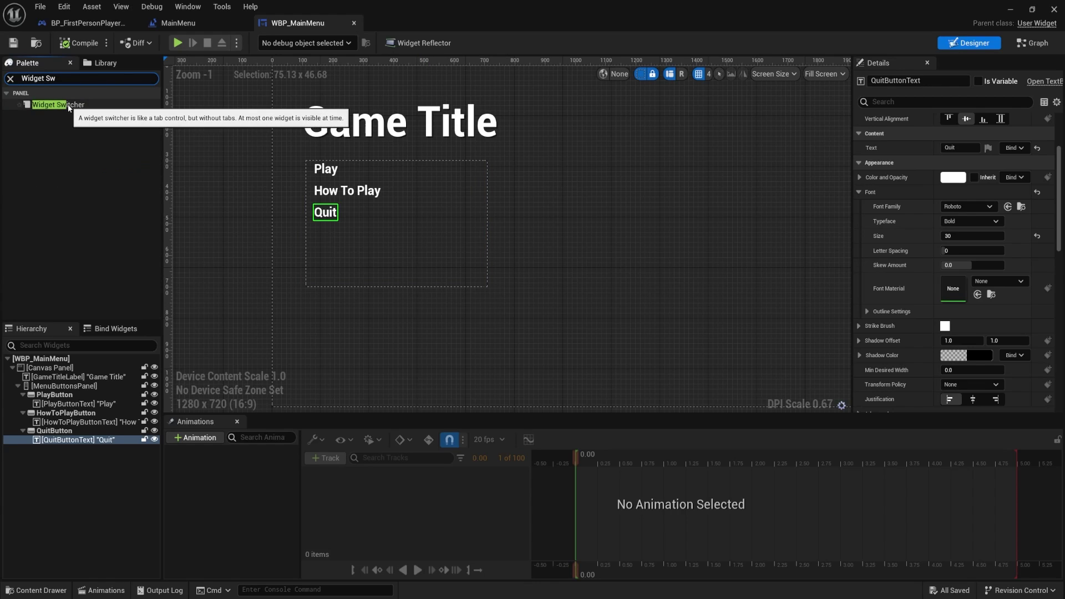
drag(69, 107, 61, 369)
Step: Select MenuButtonsPanel and examine its placement relative to the title and the new Widget Switcher
click(51, 386)
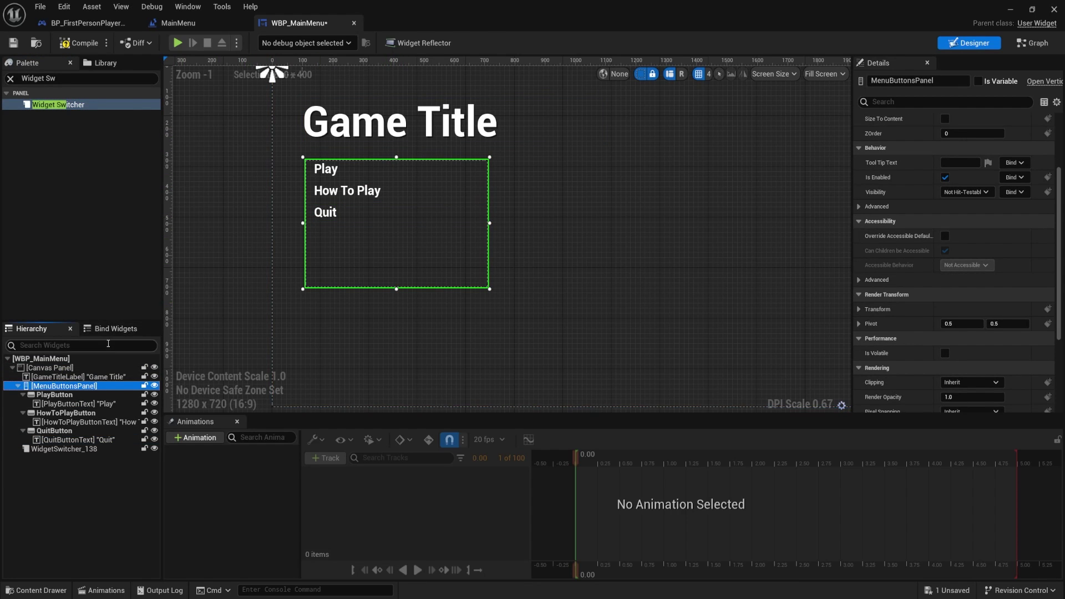
right_drag(352, 90, 324, 178)
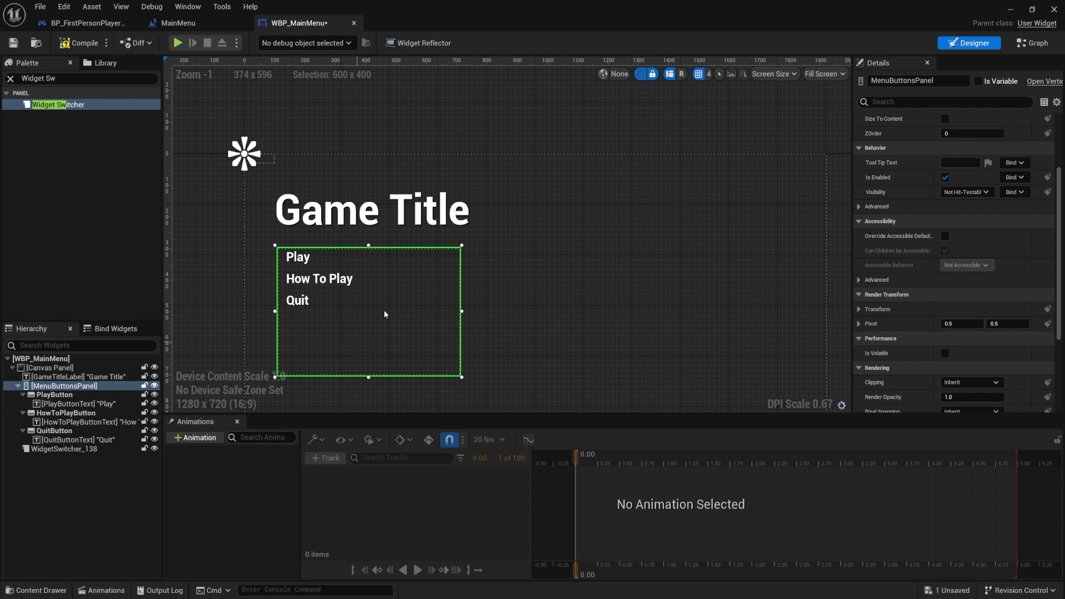
right_drag(480, 334, 497, 291)
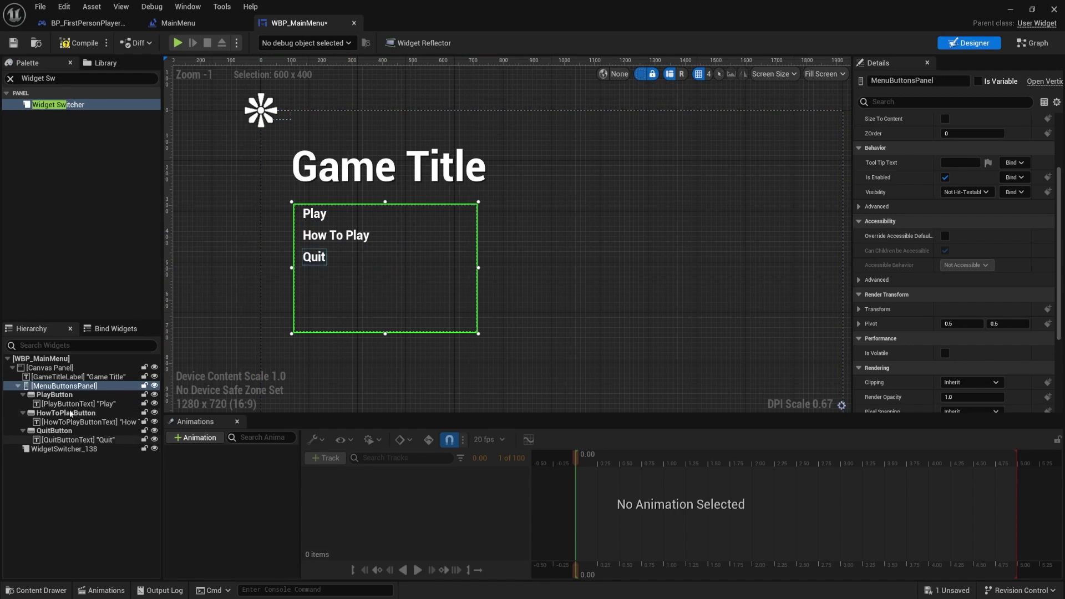
Step: Try to nest MenuButtonsPanel inside the Widget Switcher, and undo the move
click(61, 377)
click(18, 386)
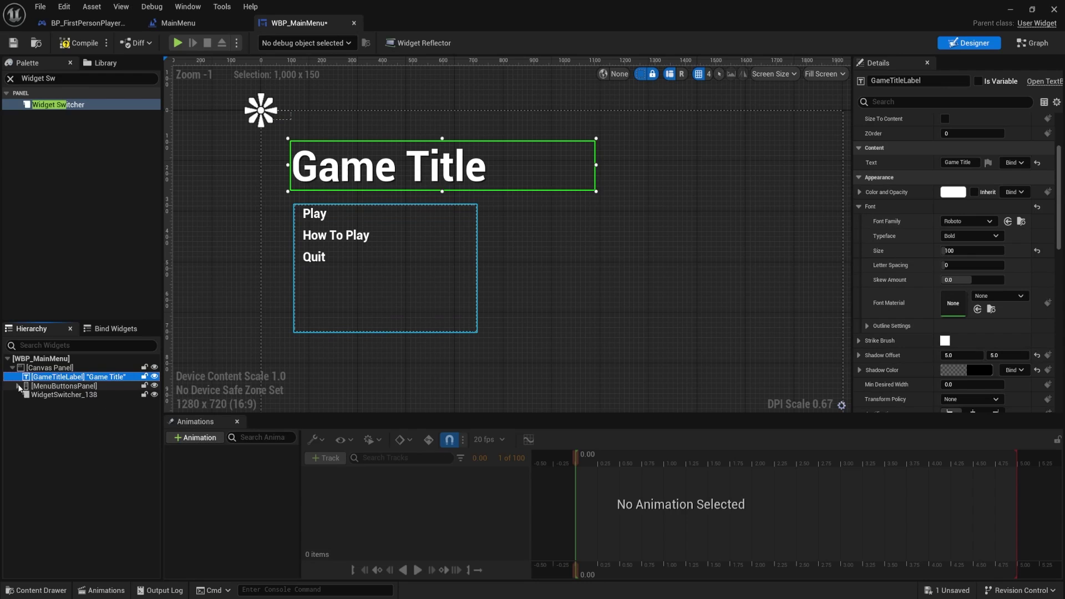
click(59, 387)
drag(57, 398, 59, 398)
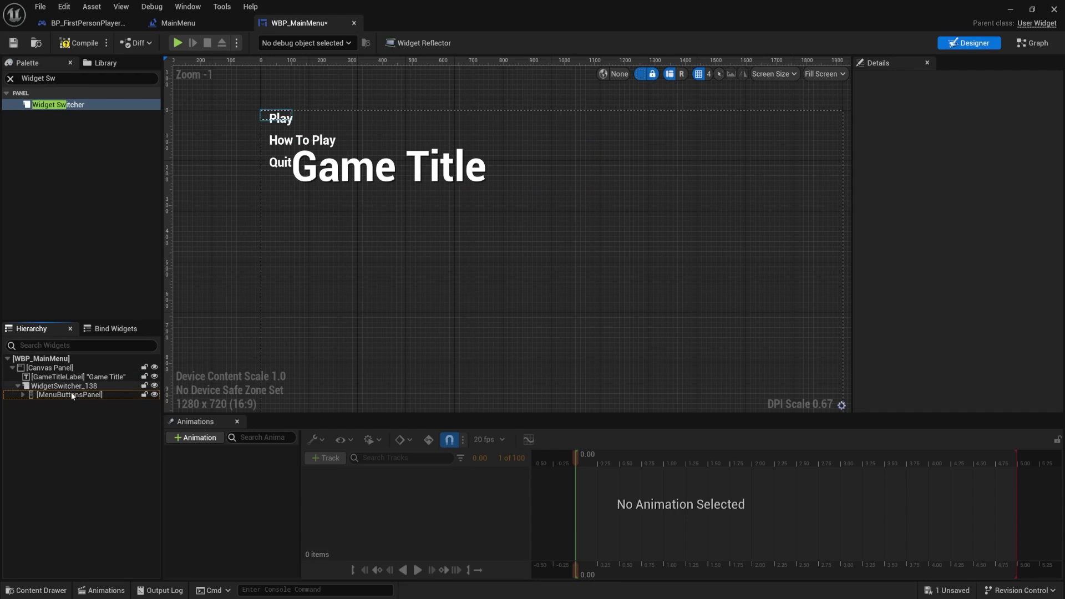
key(ctrl+z)
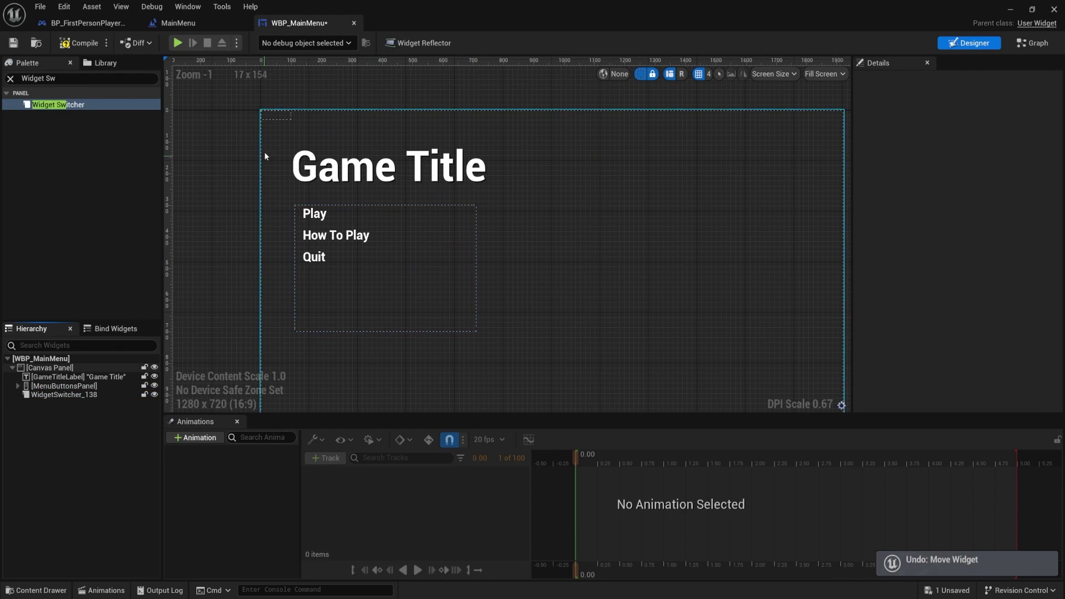
Step: Move and resize the Widget Switcher over the menu buttons, at position 116, 304 and about 589 by 392 in size
drag(282, 116, 476, 332)
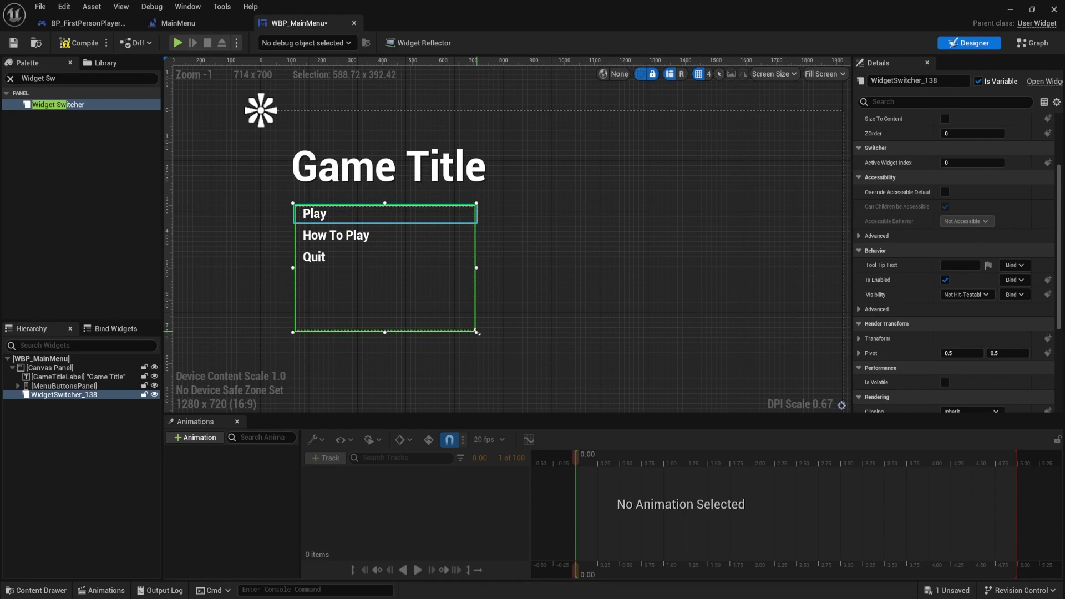
scroll(899, 169, up, 3)
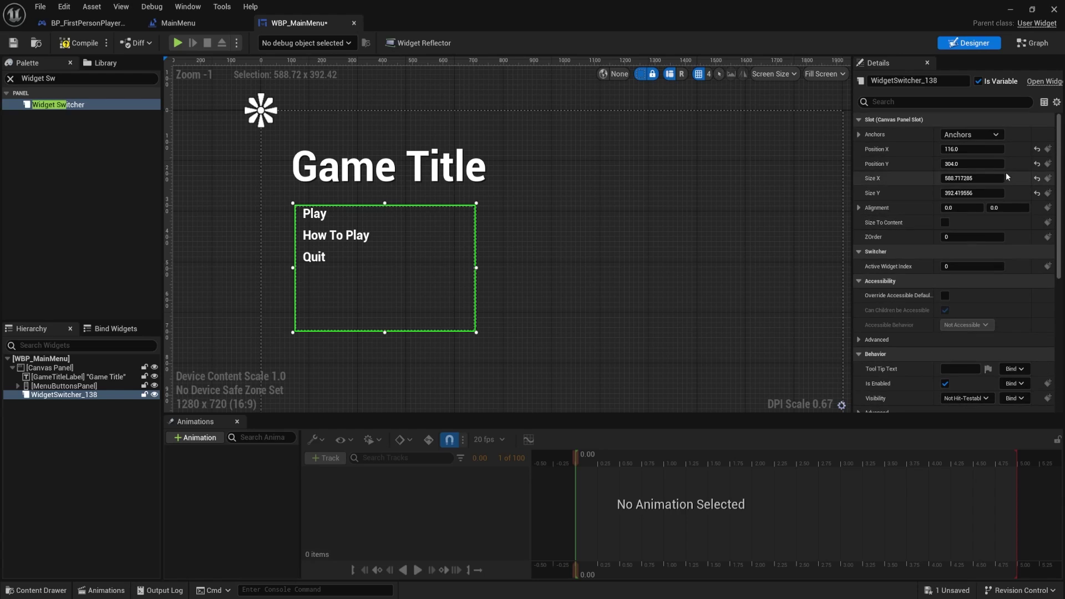
click(962, 163)
Step: Copy all Canvas Panel slot properties from MenuButtonsPanel and paste them onto the Widget Switcher
click(63, 386)
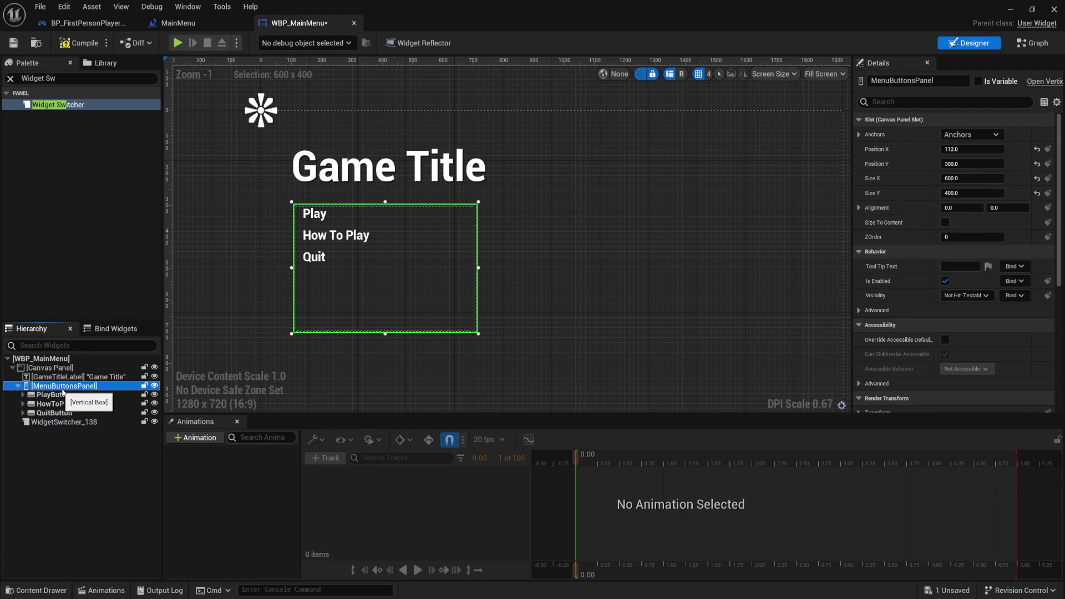
right_click(888, 120)
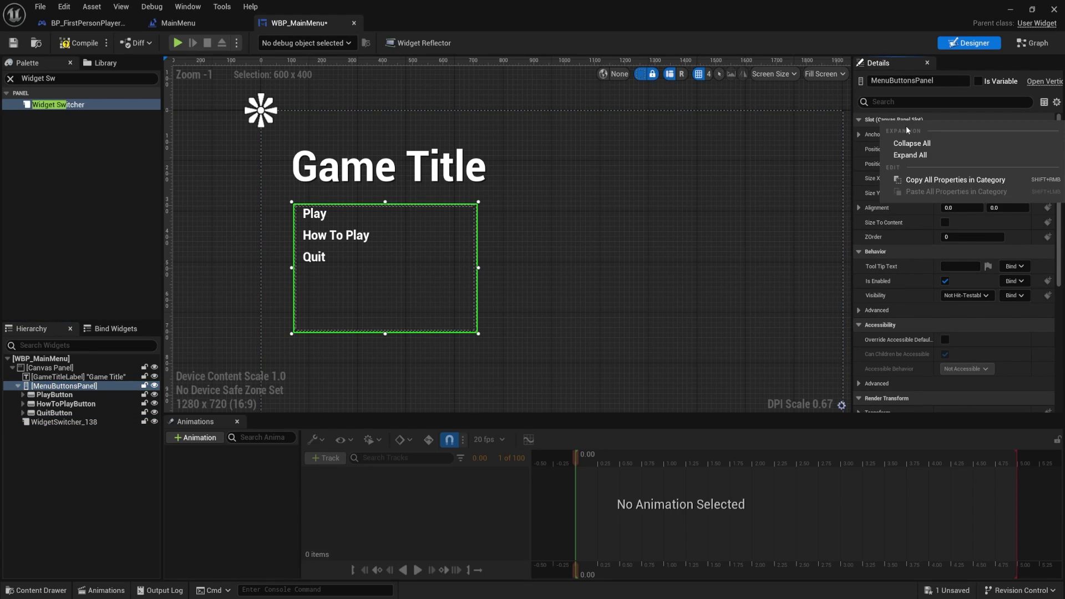
click(932, 174)
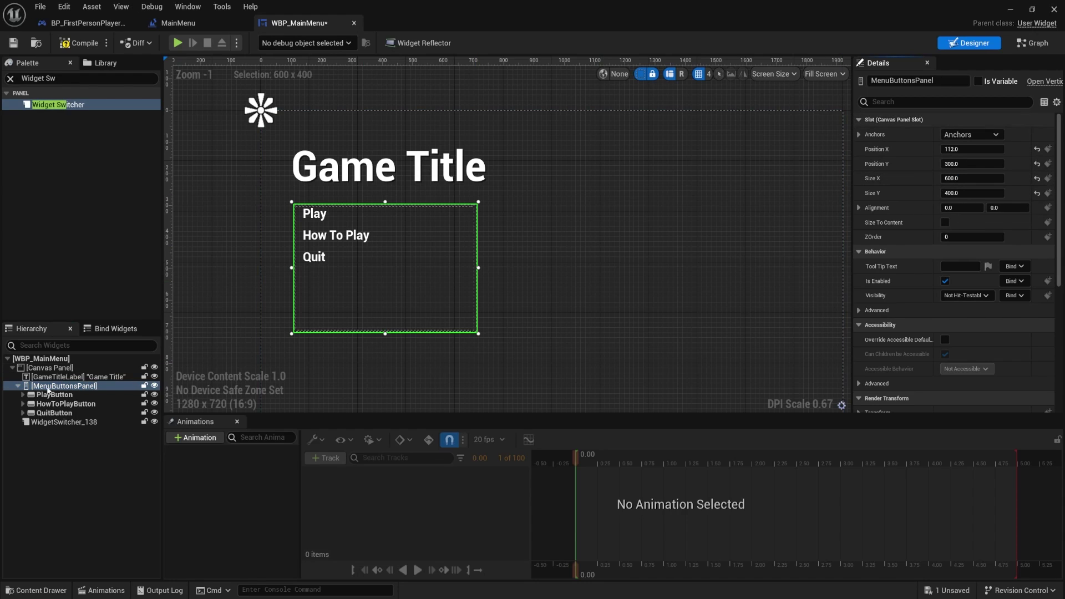
click(62, 422)
right_click(888, 120)
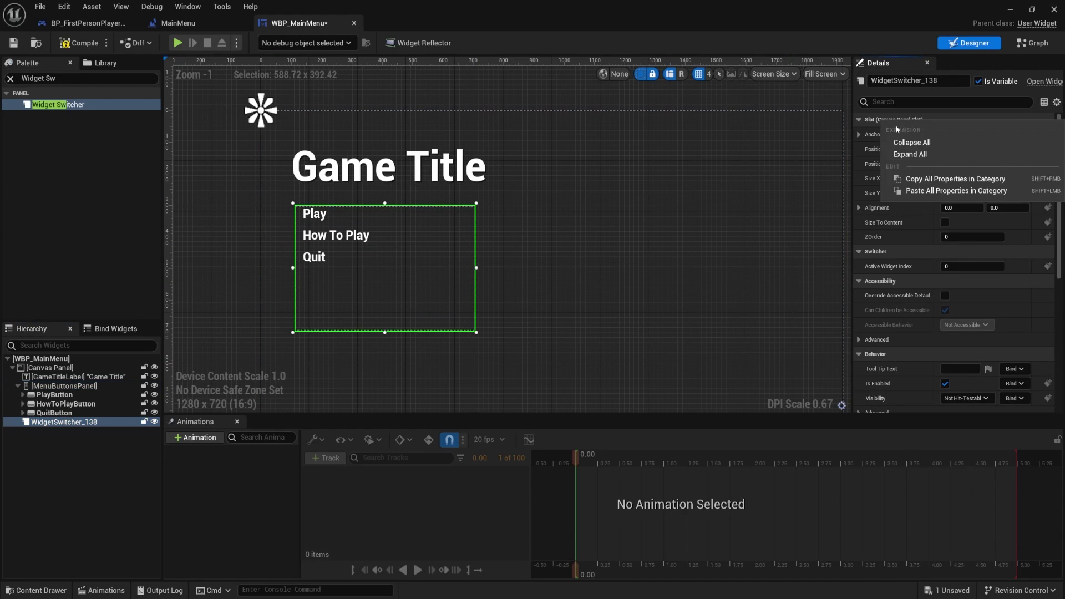
click(934, 191)
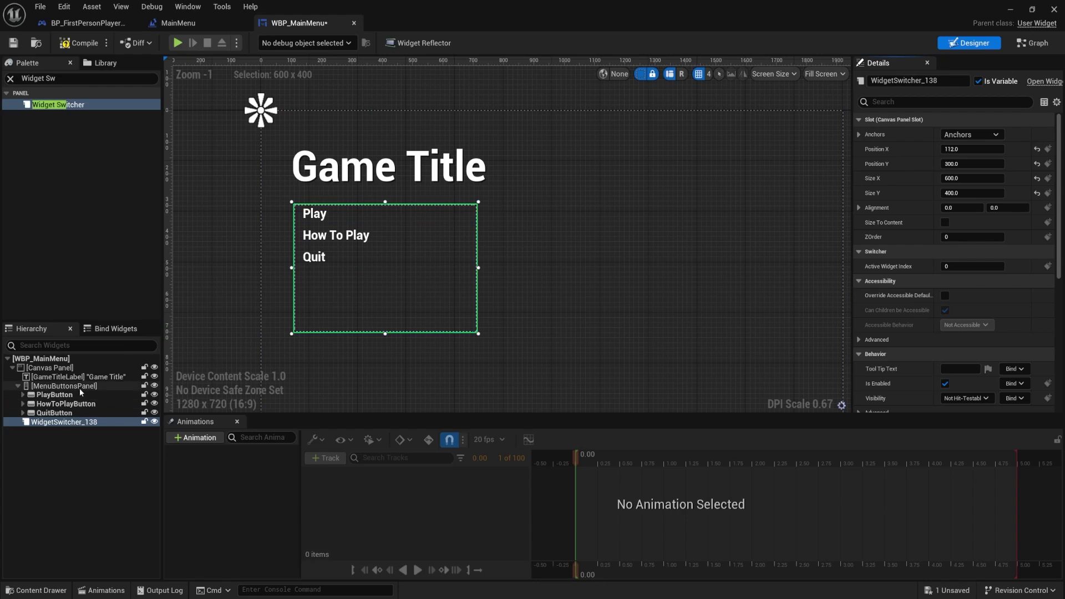
Step: Nest MenuButtonsPanel inside the Widget Switcher in the widget hierarchy
click(71, 387)
click(18, 386)
drag(71, 386, 53, 395)
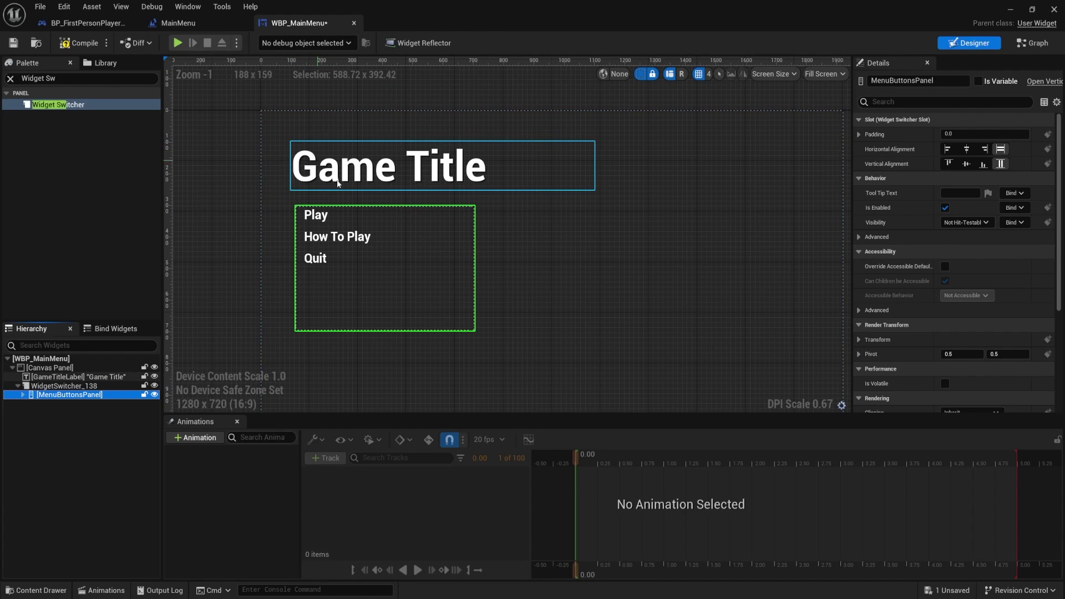
right_drag(651, 230, 697, 169)
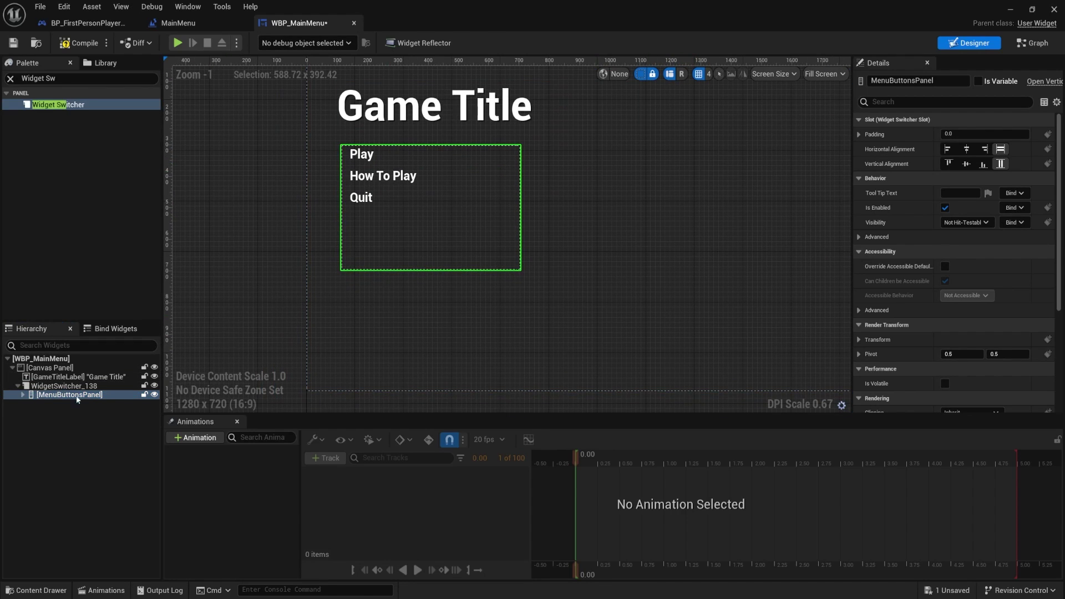
Step: Add a Vertical Box to the Widget Switcher as a second page after MenuButtonsPanel, and select it
click(68, 81)
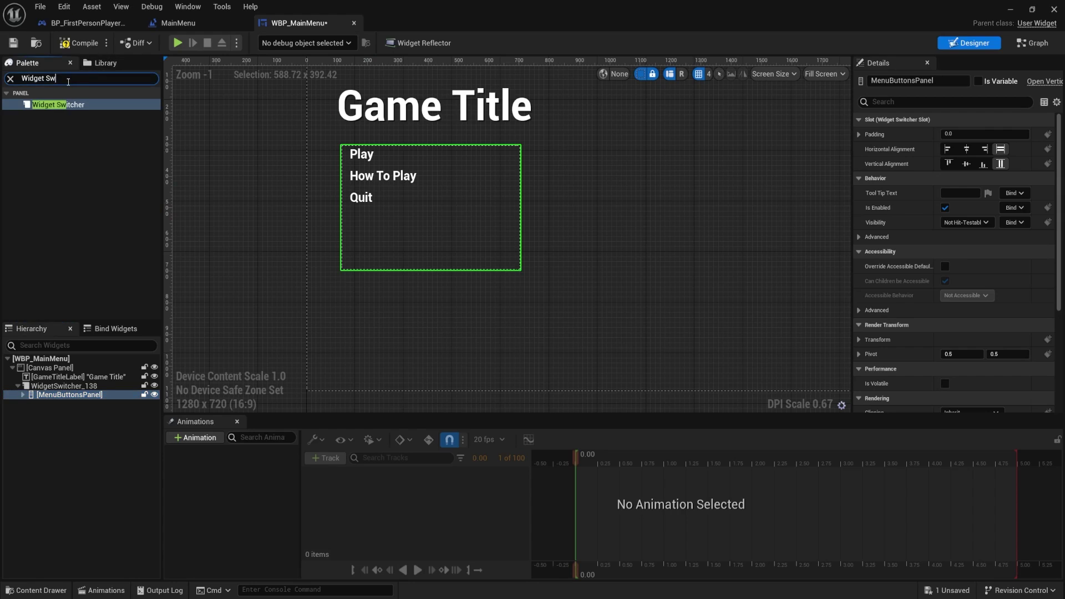
text(Vertical Box)
drag(51, 105, 62, 399)
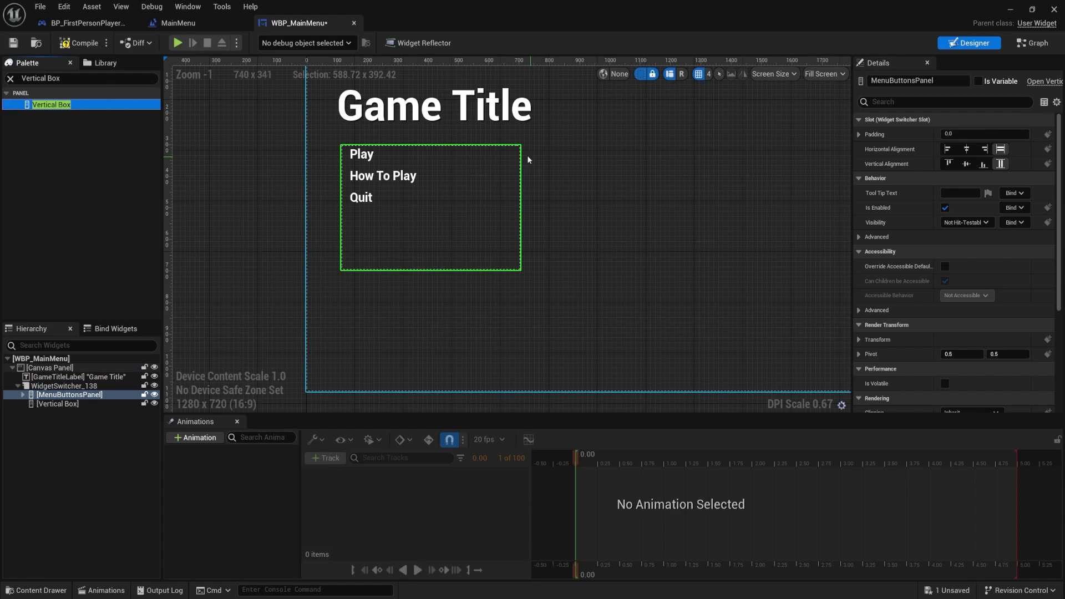
click(75, 404)
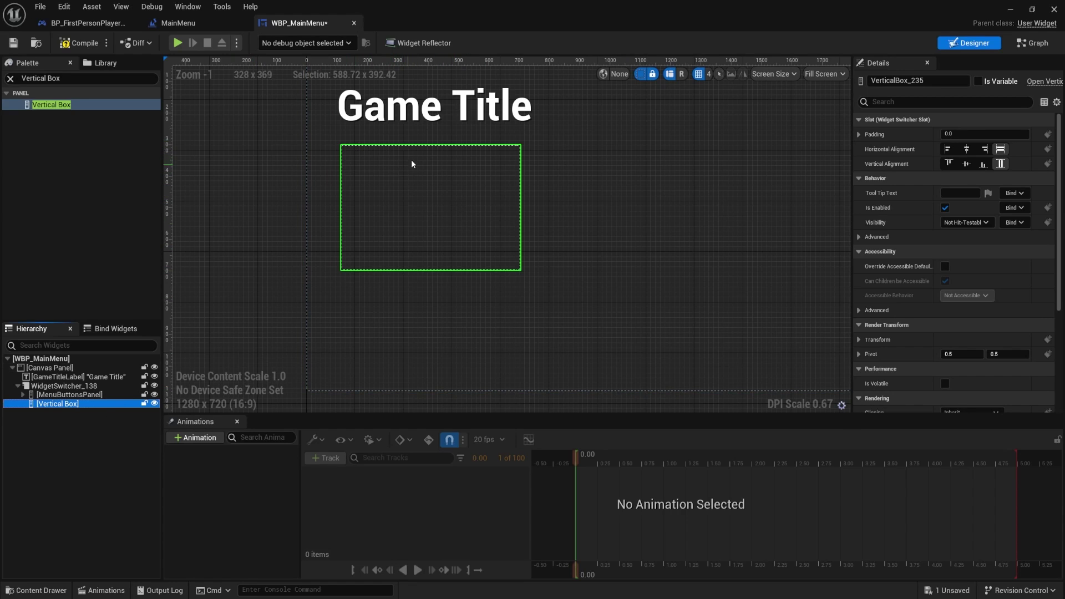
Step: Add a Text block to the new Vertical Box and rename it HowToPlayLabel
click(71, 79)
key(ctrl+s)
text(Text)
drag(39, 115, 371, 159)
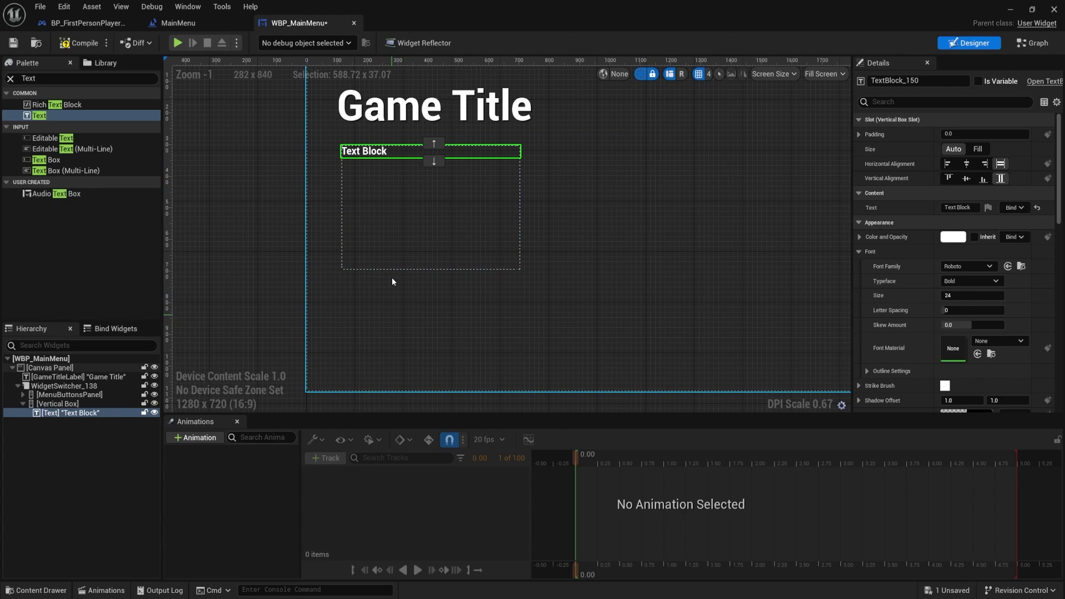
double_click(89, 414)
key(BackSpace)
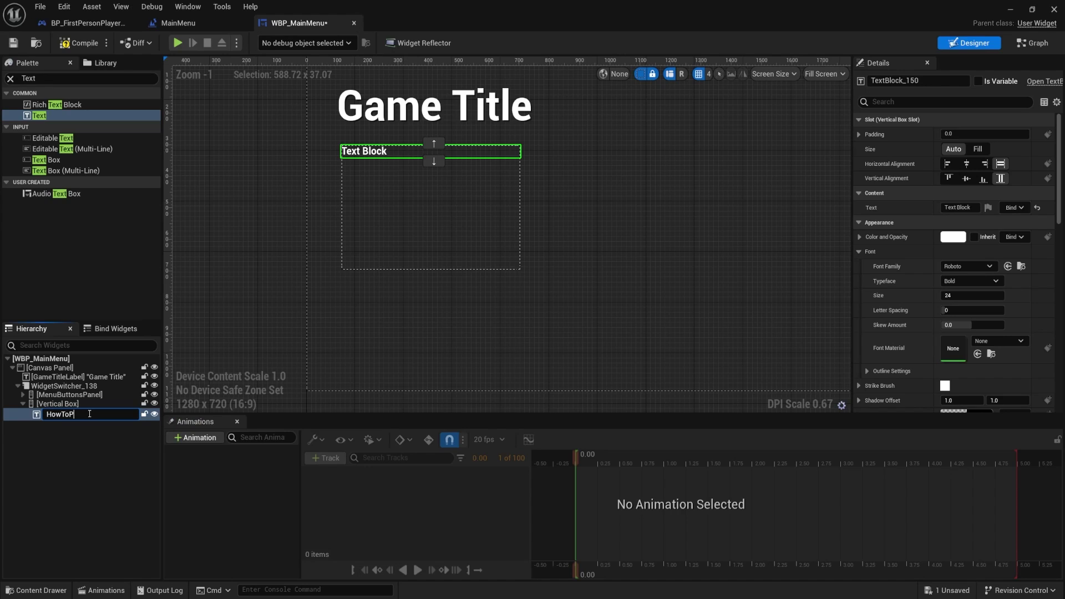
key(Return)
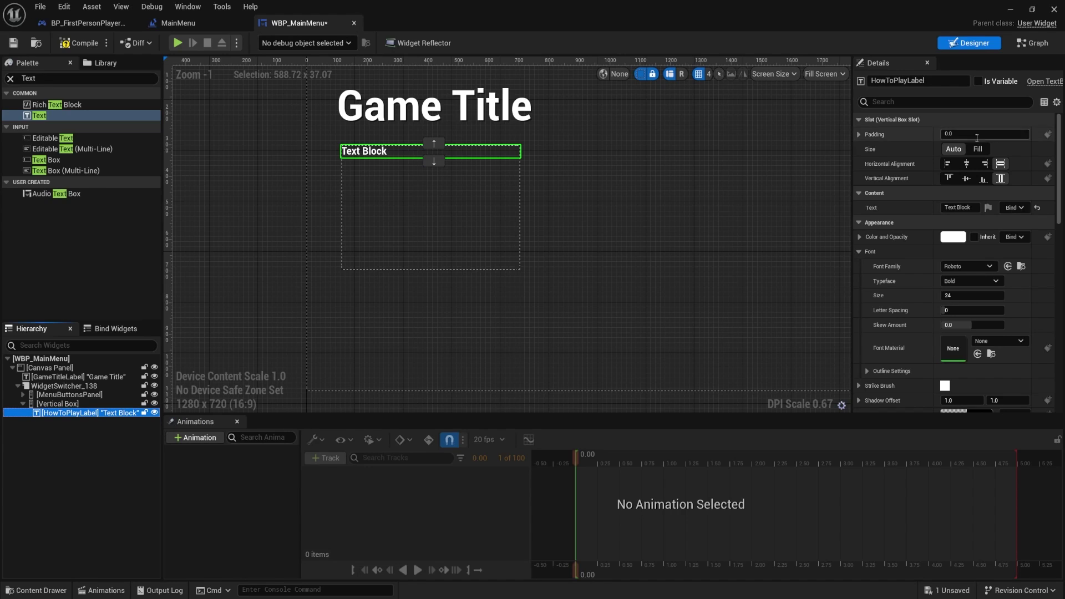
Step: Set the displayed text of HowToPlayLabel to "How to Play"
scroll(972, 202, down, 2)
click(971, 173)
text(How to Play)
key(Return)
scroll(627, 98, up, 5)
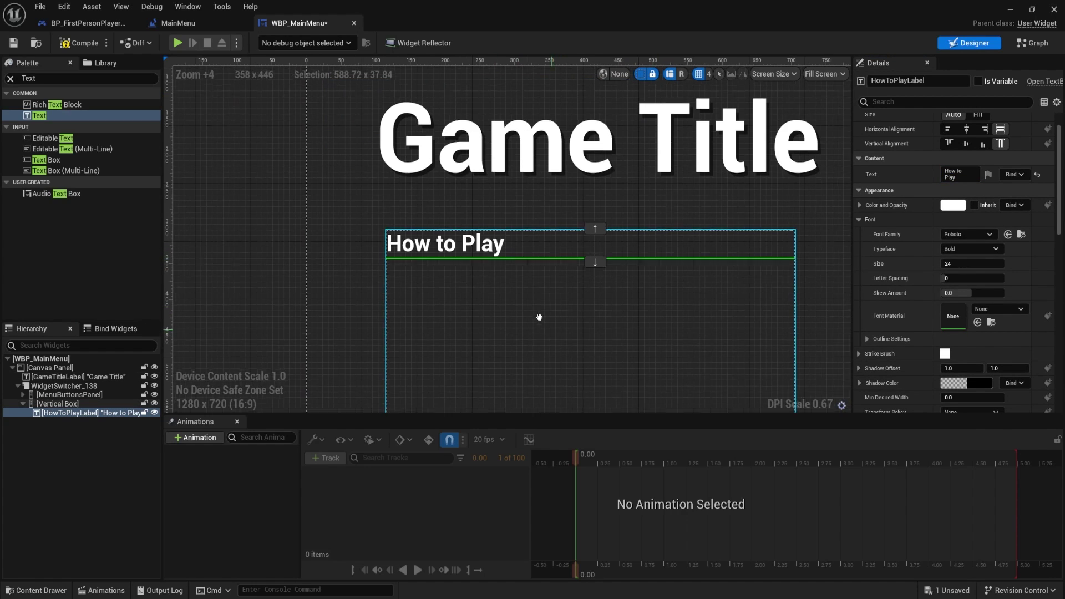
scroll(514, 276, down, 1)
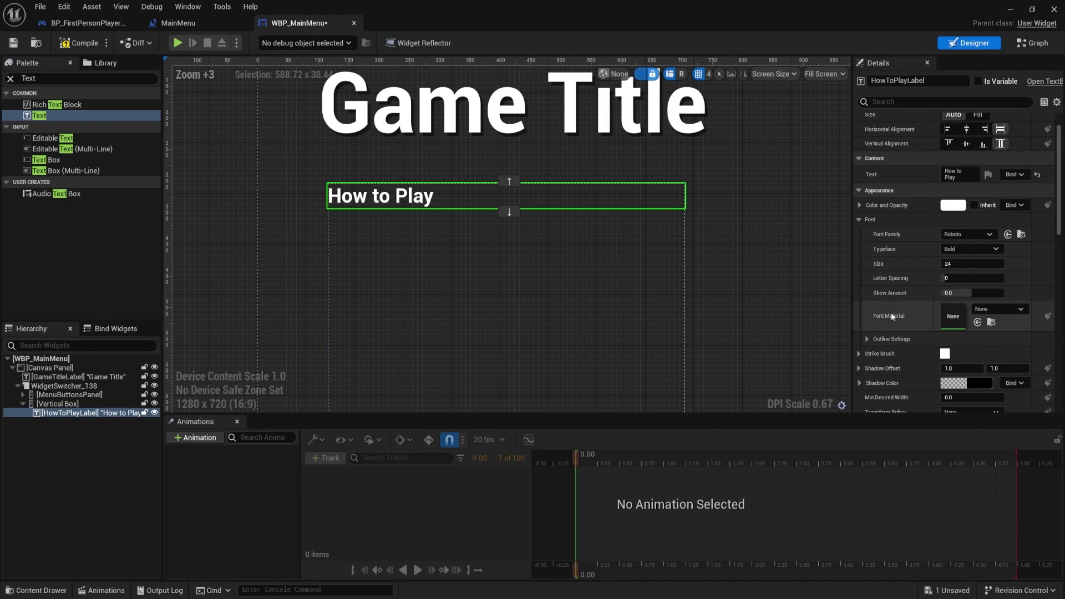
Step: Give HowToPlayLabel a semi-transparent black shadow color and a shadow offset of 3 by 3
scroll(892, 313, down, 2)
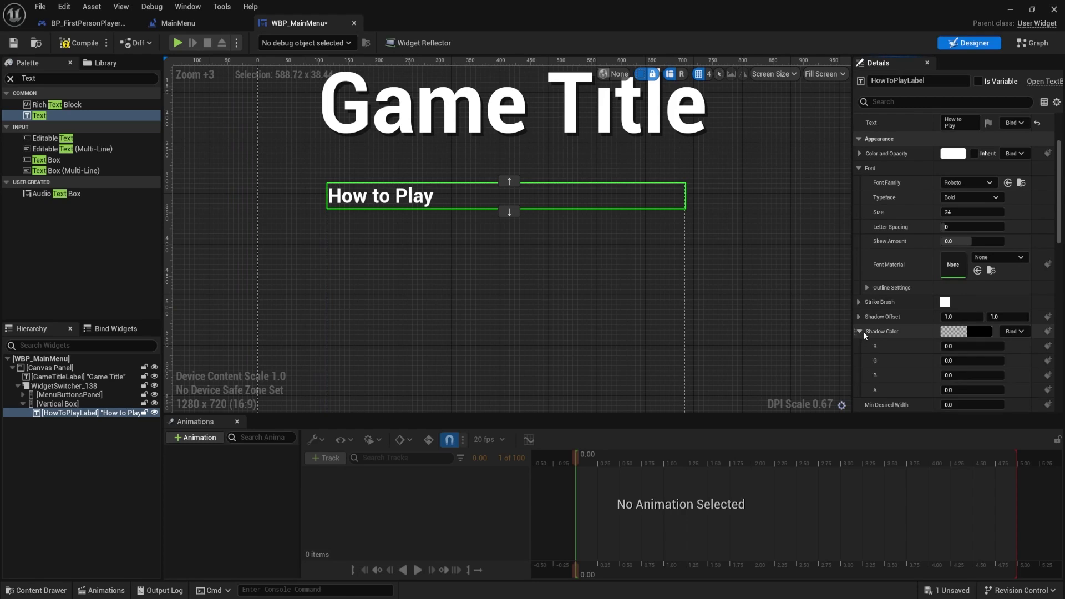
click(953, 331)
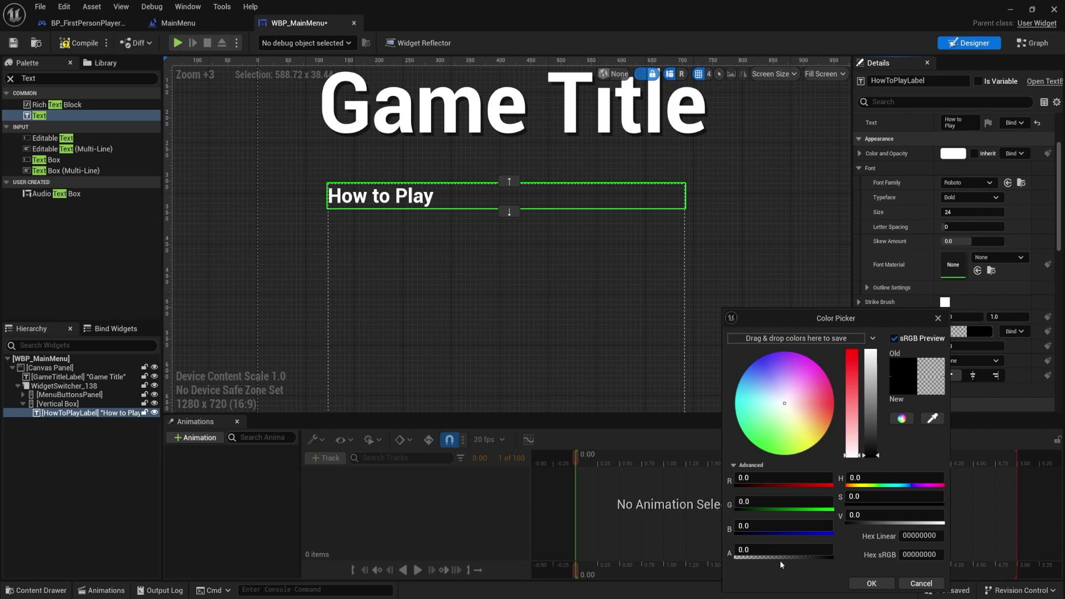
click(874, 583)
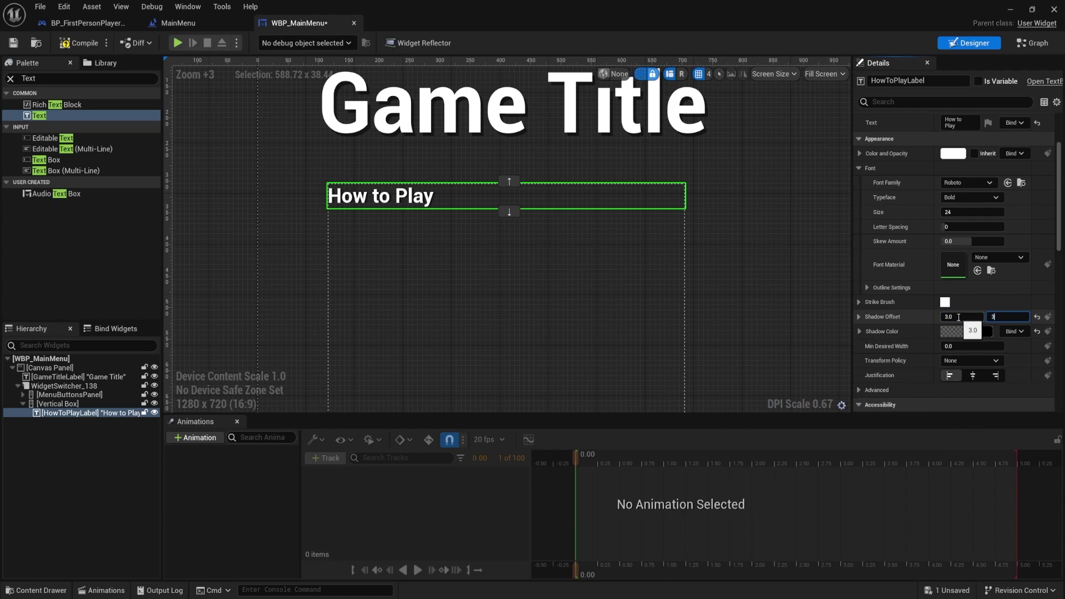
text(3)
key(Return)
Step: Reduce the shadow offset of HowToPlayLabel to 2 by 2
scroll(500, 216, up, 8)
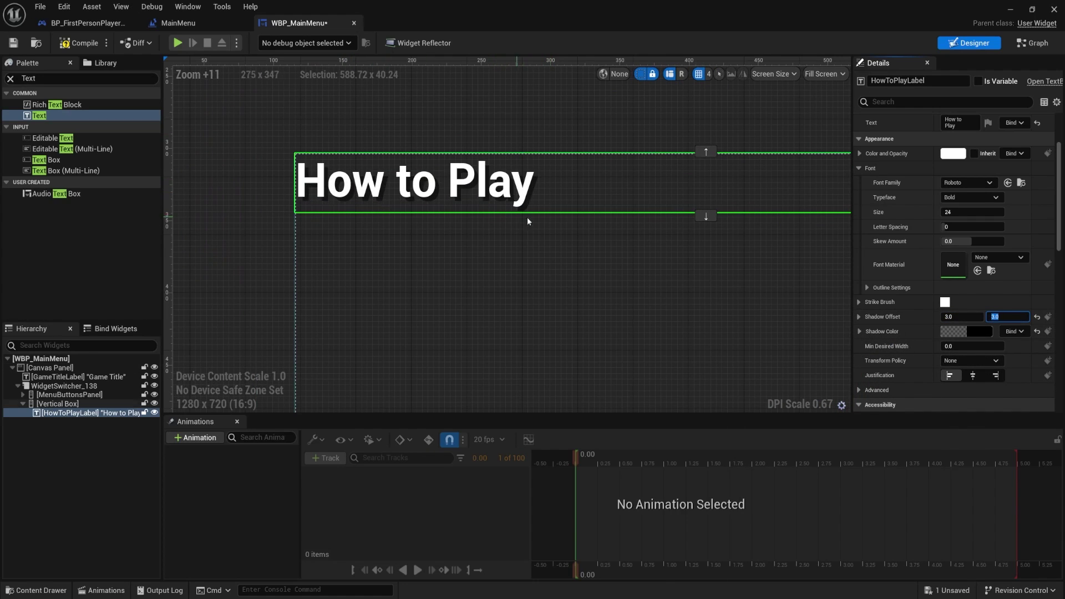
key(Tab)
text(2)
key(Return)
right_drag(600, 219, 409, 247)
scroll(466, 231, down, 4)
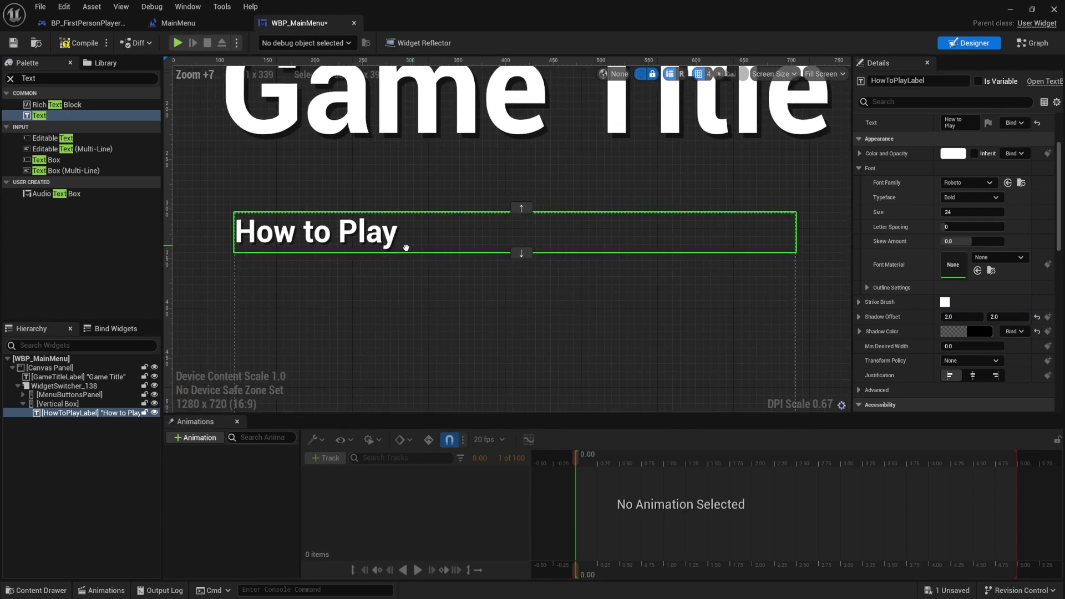
scroll(408, 247, down, 3)
Step: Add a second Text block to the Vertical Box, beneath HowToPlayLabel
right_drag(352, 285, 407, 173)
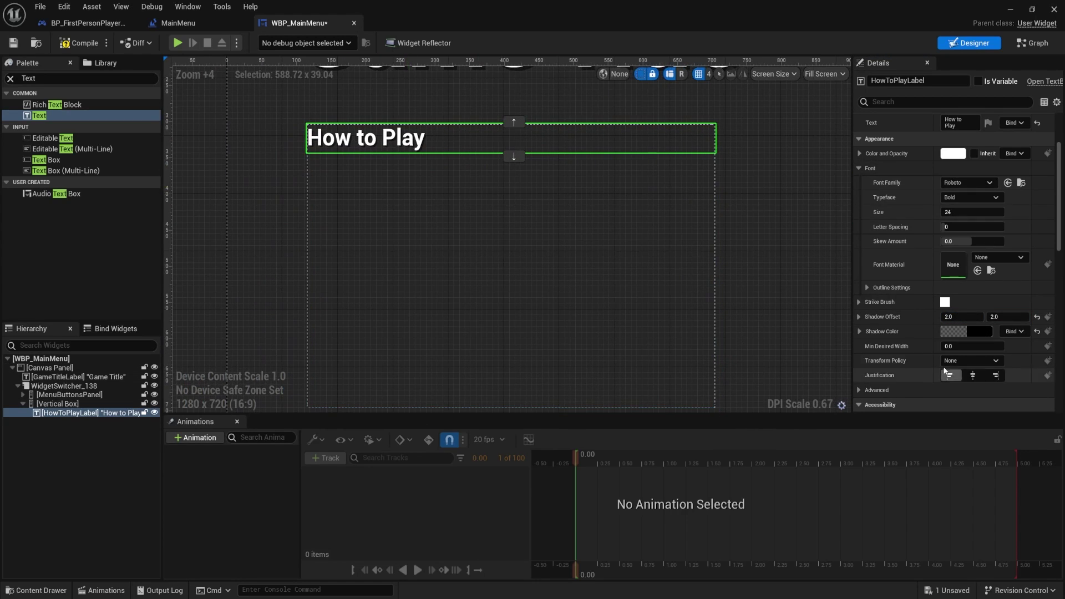
click(55, 460)
click(72, 412)
drag(38, 116, 65, 406)
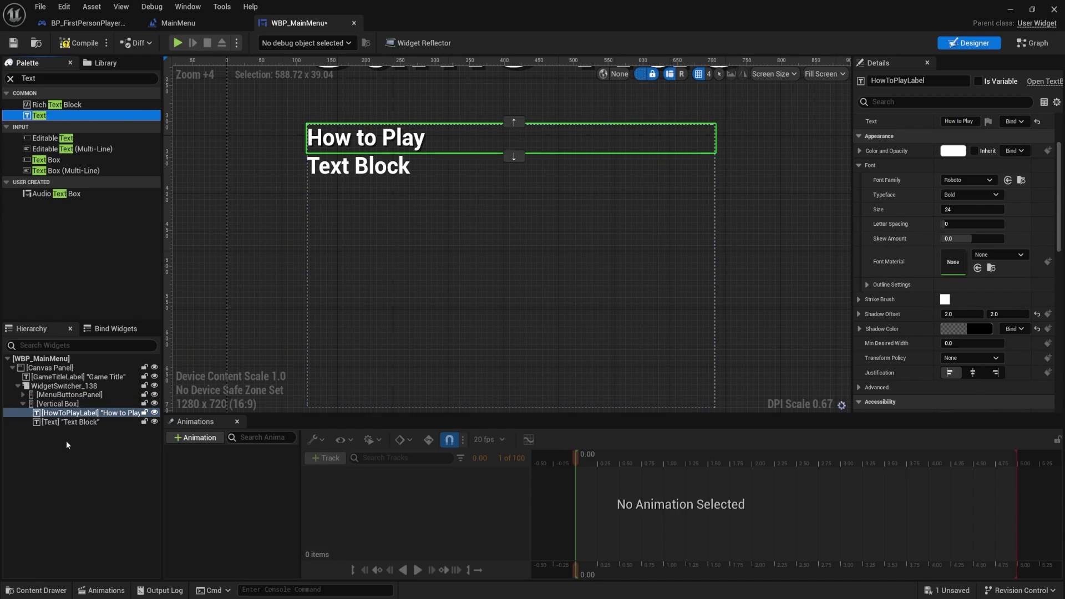
Step: Set the new Text block's content to four lines: "WASD - Movement", "Space - Jump", "Escape - Exit" and "LMB - ???"
click(392, 173)
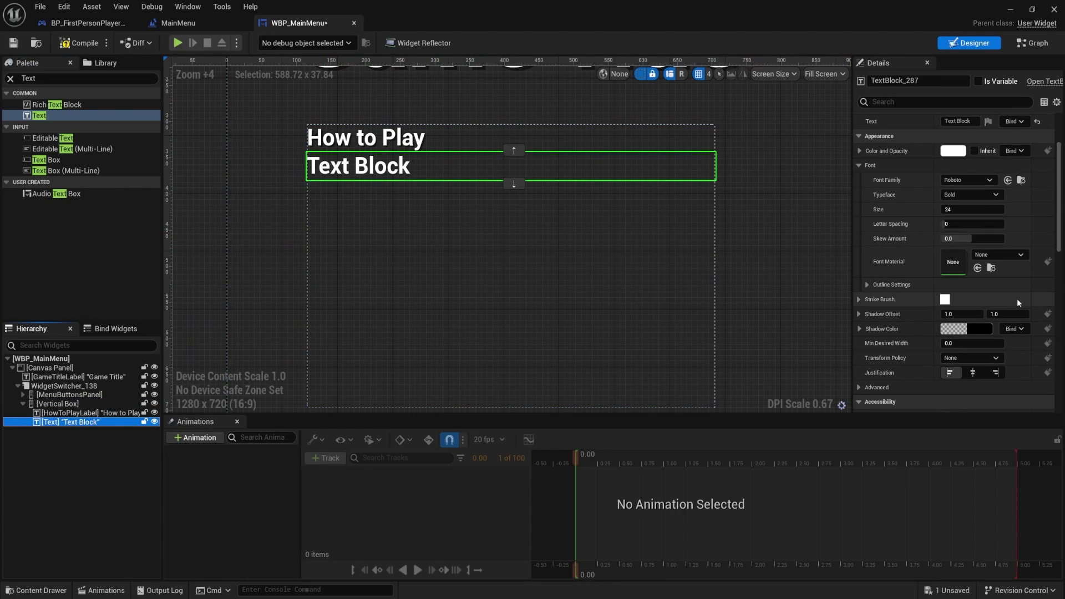
scroll(893, 162, up, 3)
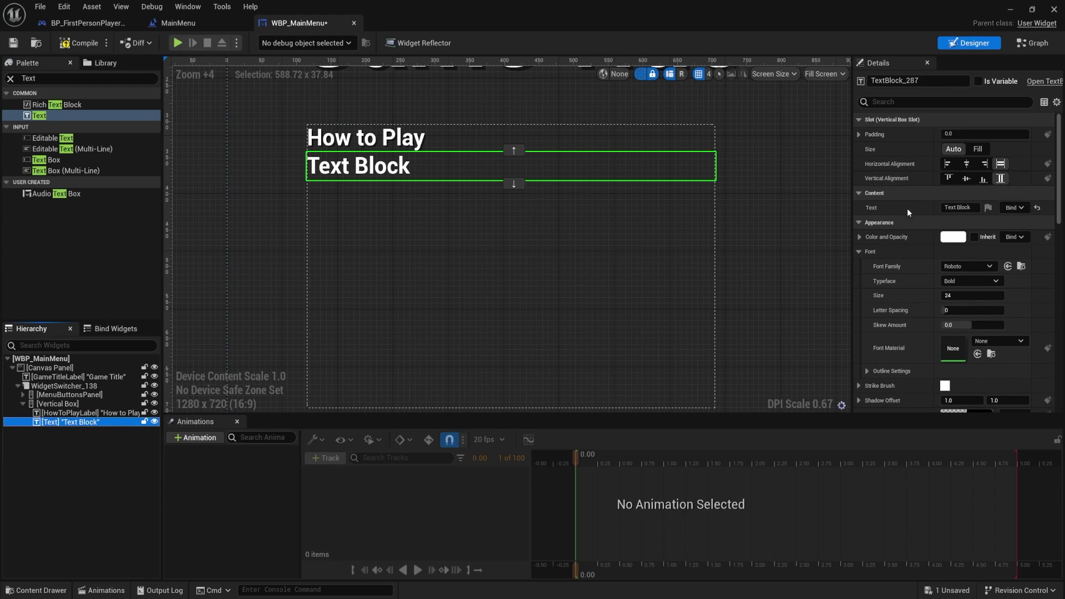
click(954, 206)
text(WAS)
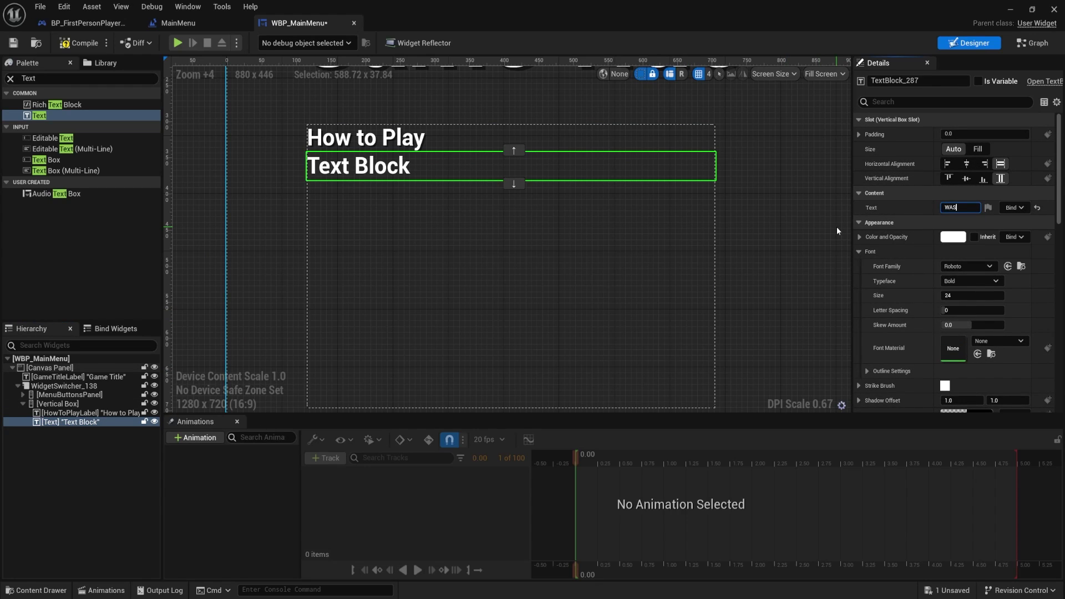
text(D - Movement)
key(shift+Return)
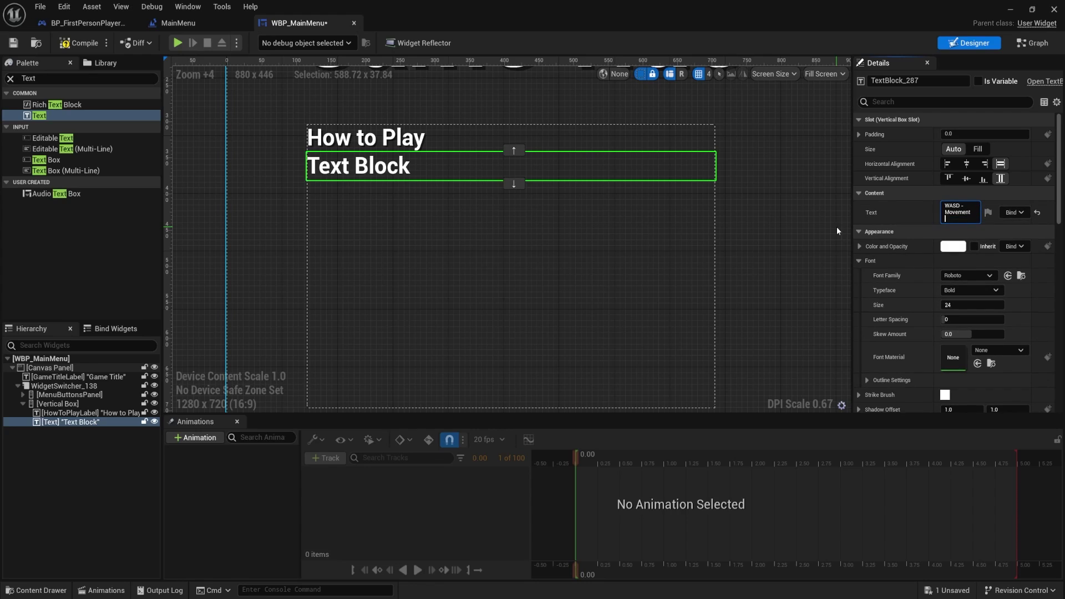
text(Space - Jump)
key(shift+Return)
text(Escape - Exit)
key(shift+Return)
text(L)
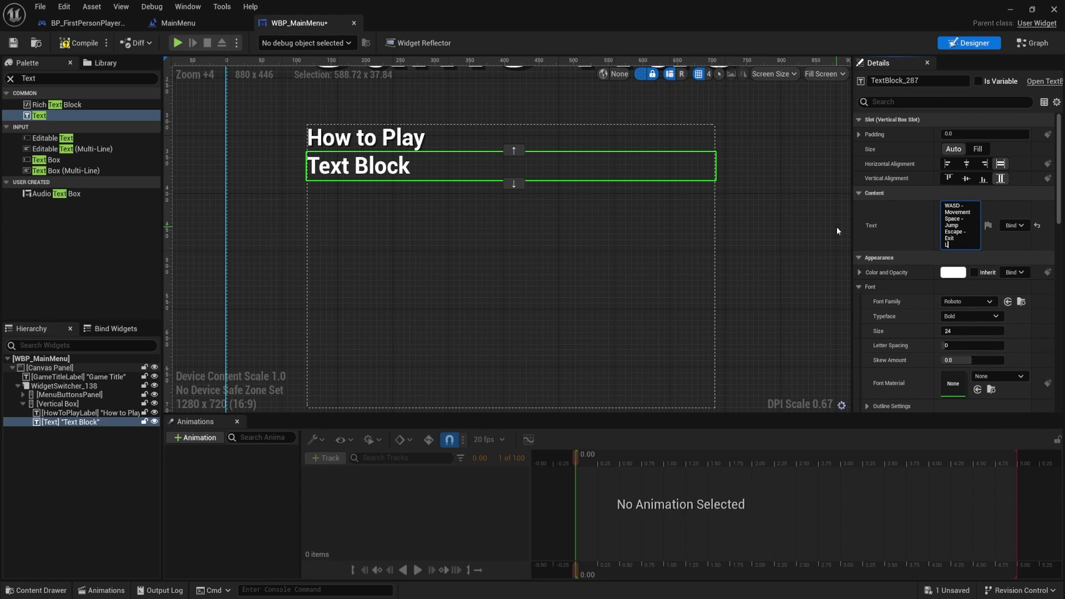
text(MB - ???)
key(Return)
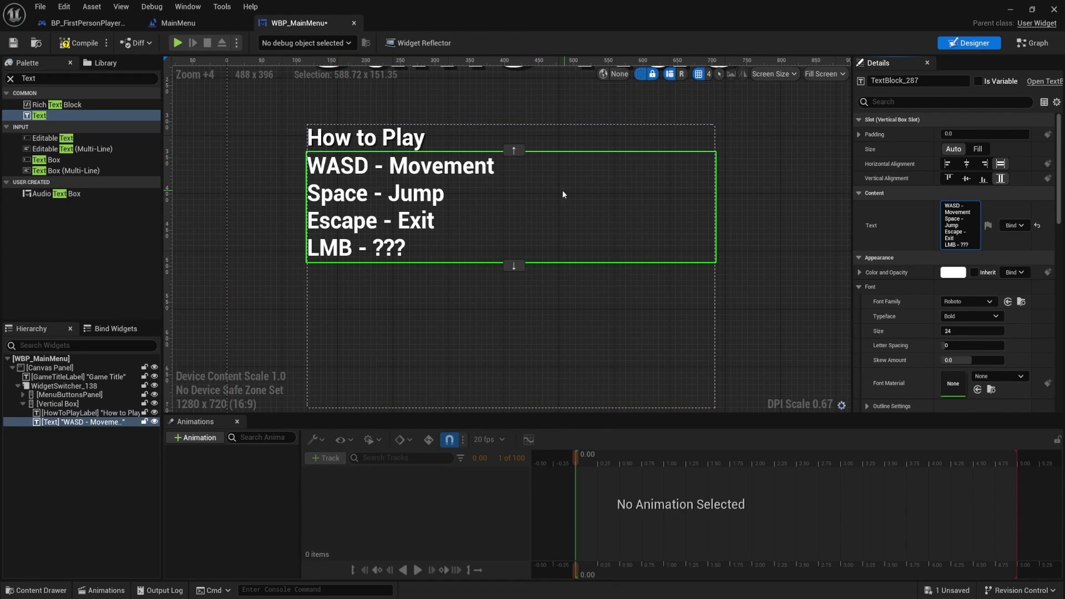
Step: Set the controls text beneath HowToPlayLabel to the Regular typeface at font size 18
scroll(487, 292, down, 3)
scroll(428, 292, up, 2)
right_drag(428, 292, 407, 284)
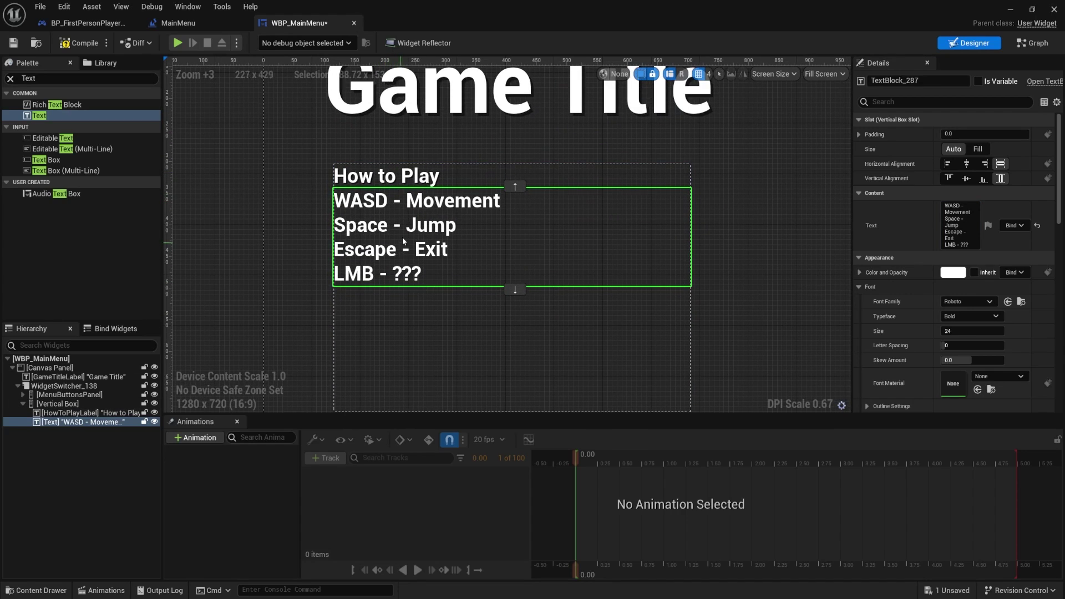
click(971, 317)
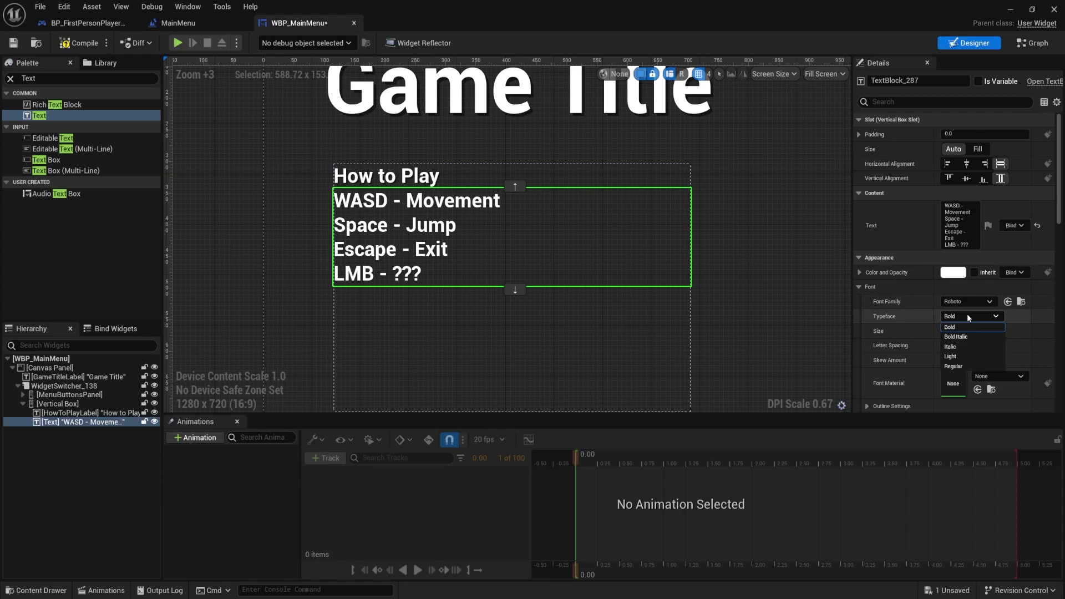
click(957, 366)
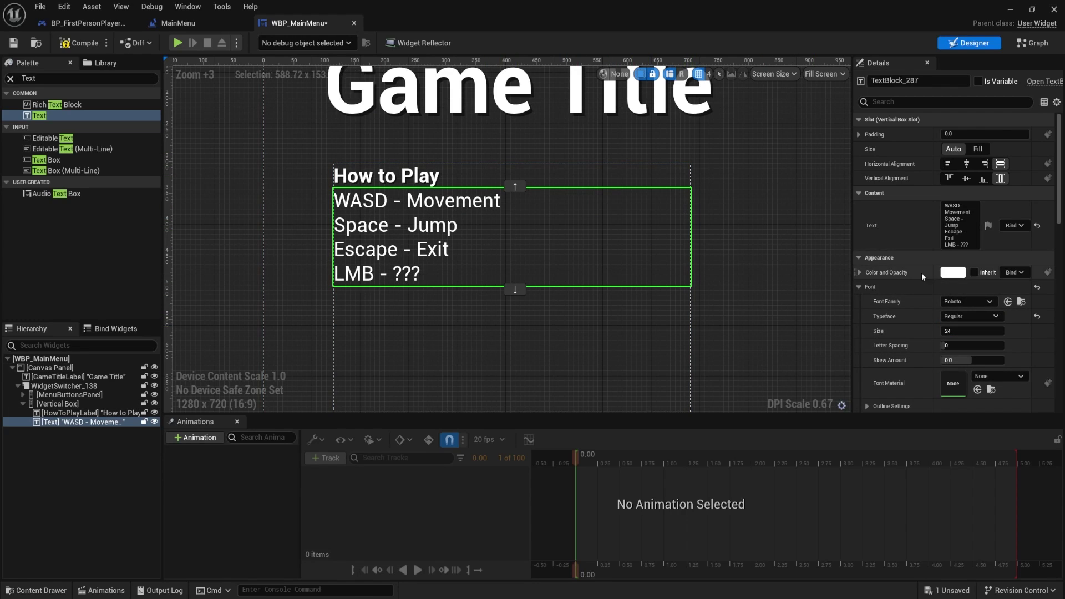
scroll(924, 275, down, 2)
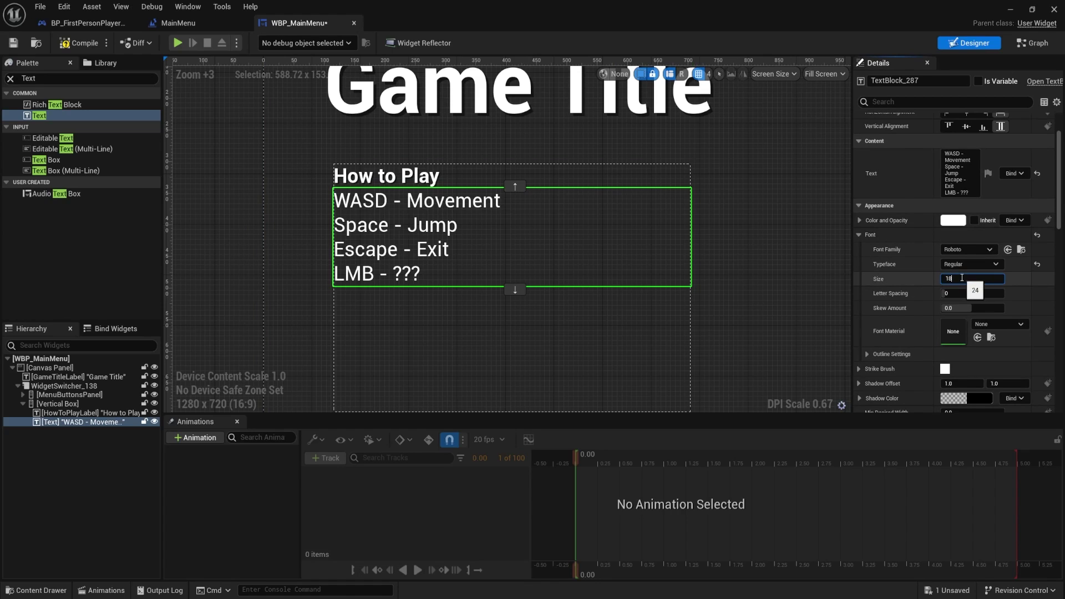
key(Return)
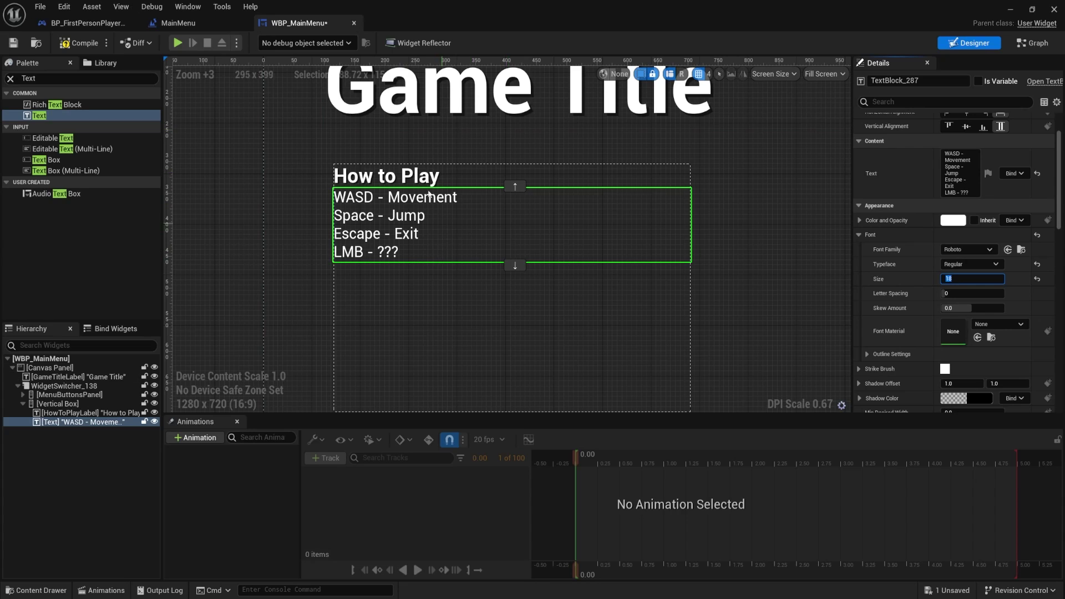
Step: Increase the controls text's font size to 23
scroll(968, 105, up, 1)
text(23)
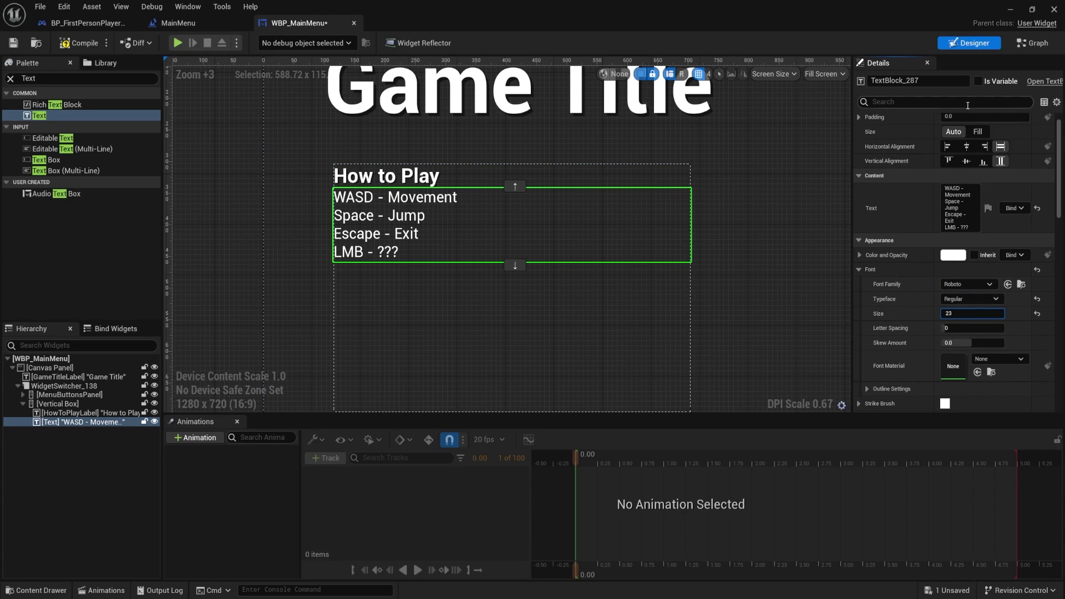
scroll(968, 105, up, 1)
Step: Give HowToPlayLabel a bottom padding of 15 to separate it from the controls text
click(453, 183)
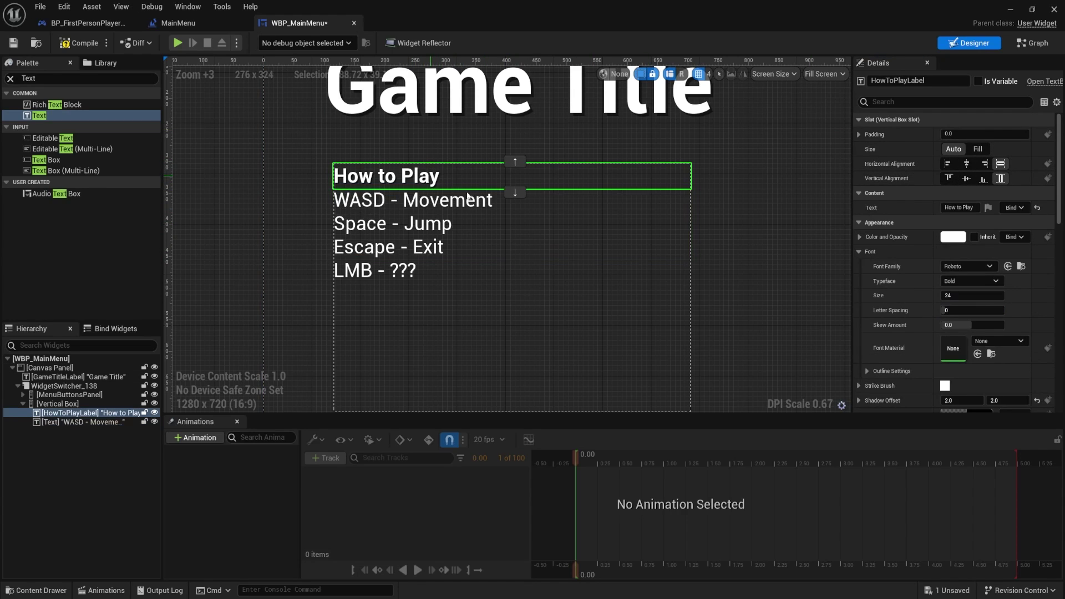
click(871, 138)
click(954, 192)
text(15)
key(Return)
Step: Reduce the font size of the controls text to 18
click(526, 255)
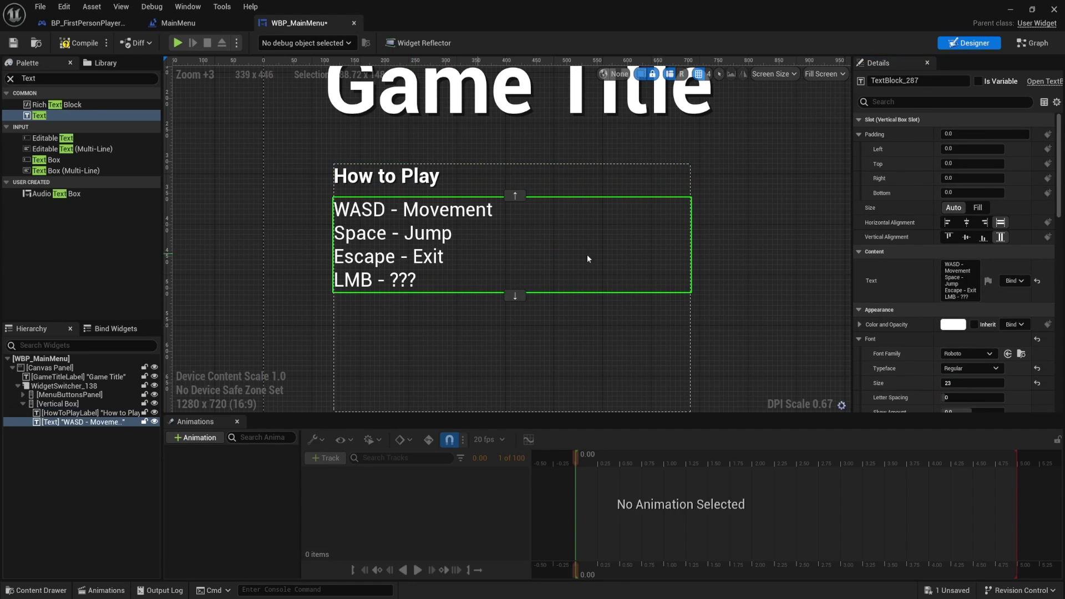
click(742, 250)
right_drag(744, 251, 720, 242)
scroll(699, 246, down, 5)
scroll(533, 260, up, 5)
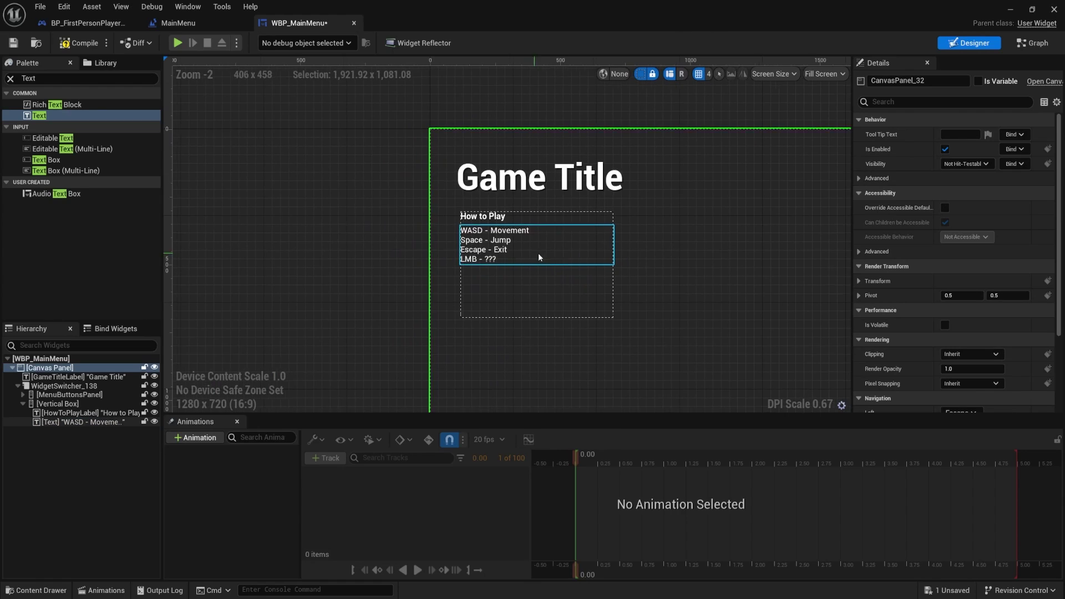
click(455, 227)
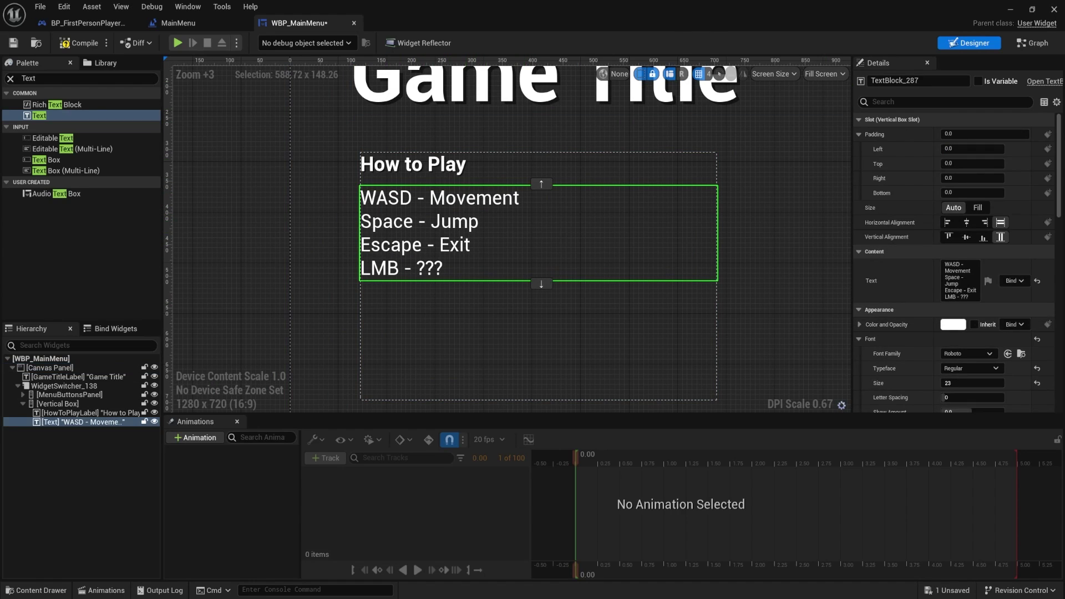
scroll(999, 289, down, 3)
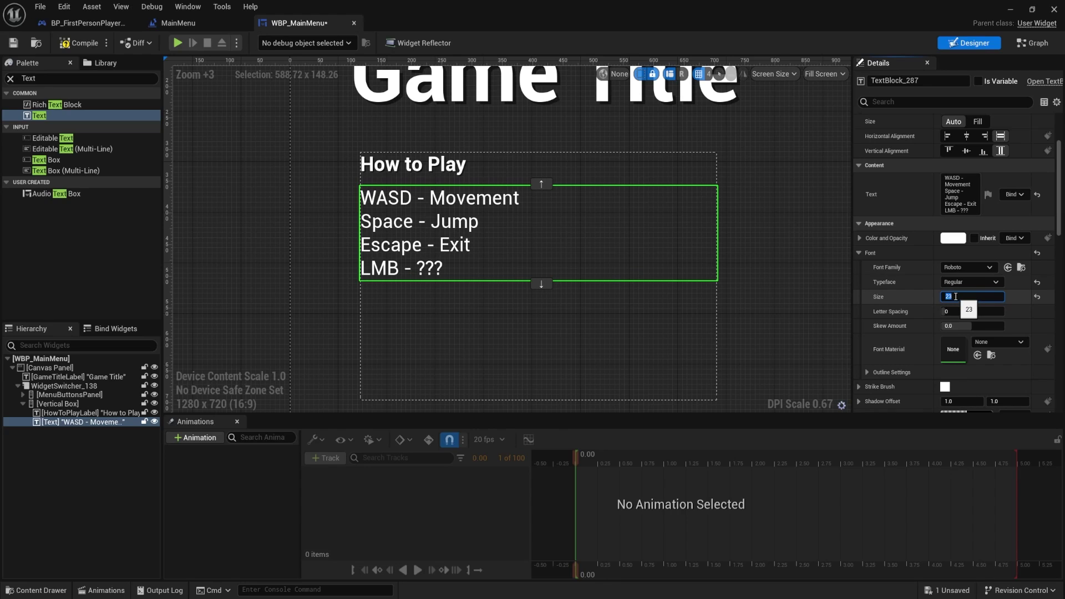
key(Return)
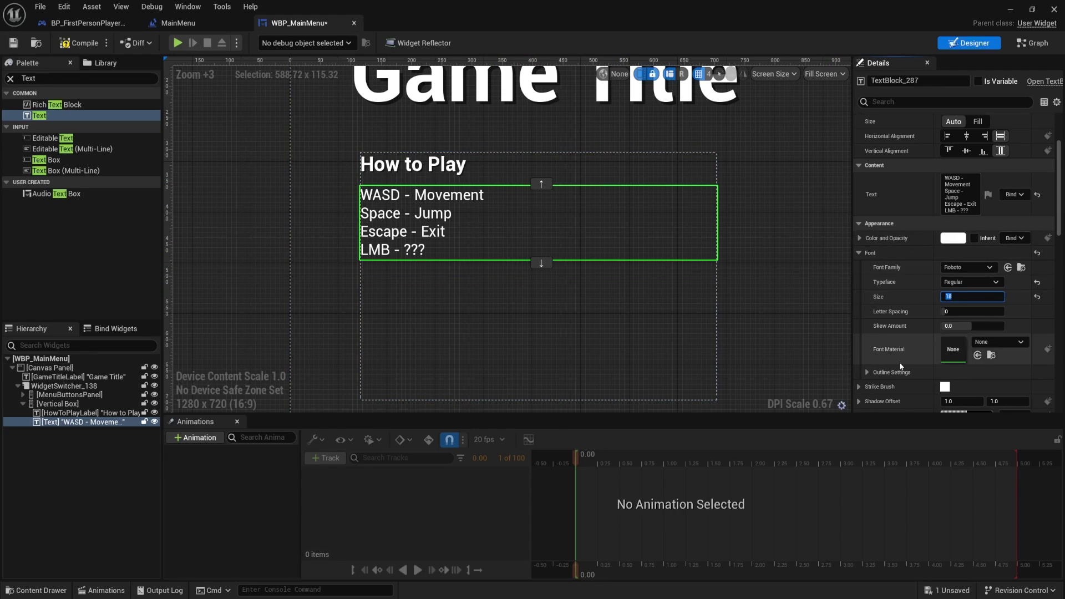
Step: Duplicate the controls text and set the copy's content to "Reach the end of the level without losing all of your health!"
click(80, 423)
key(ctrl+d)
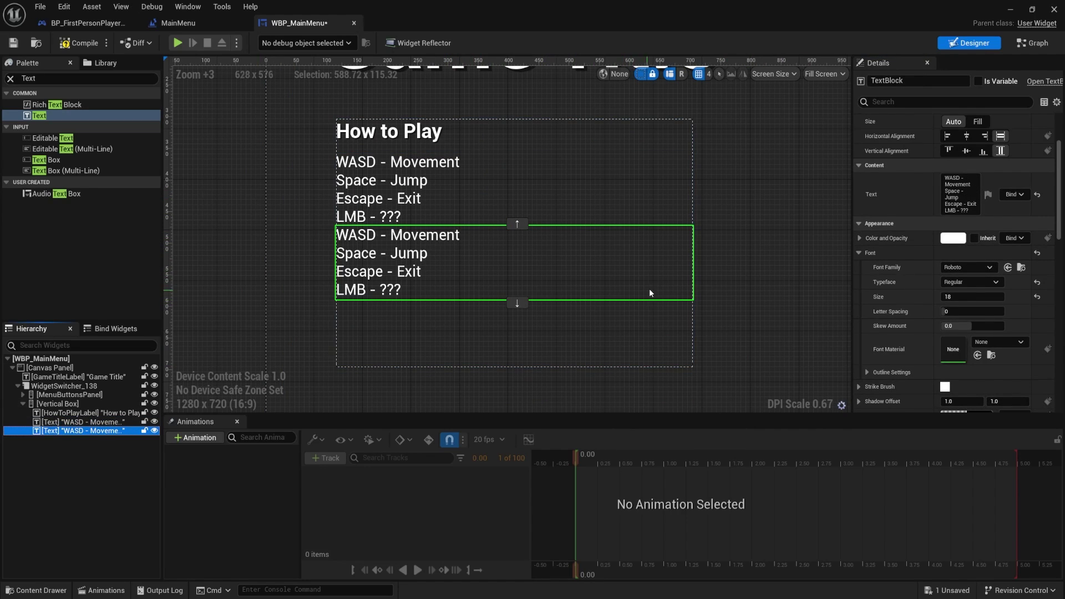
scroll(892, 222, up, 2)
scroll(893, 221, up, 1)
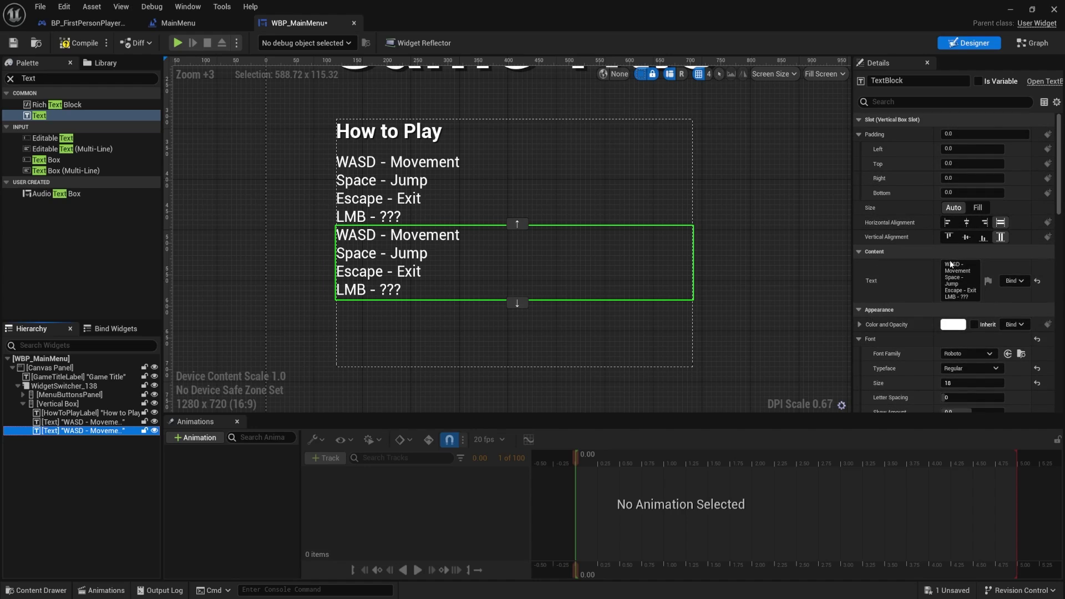
click(960, 266)
text(Reach the end of the level)
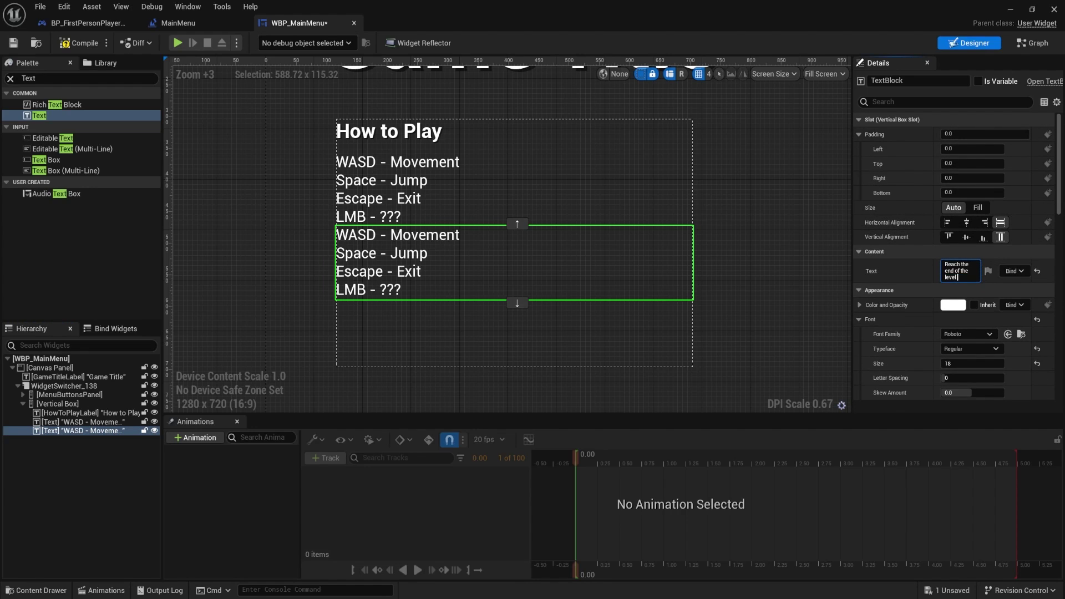
text( without losing all o)
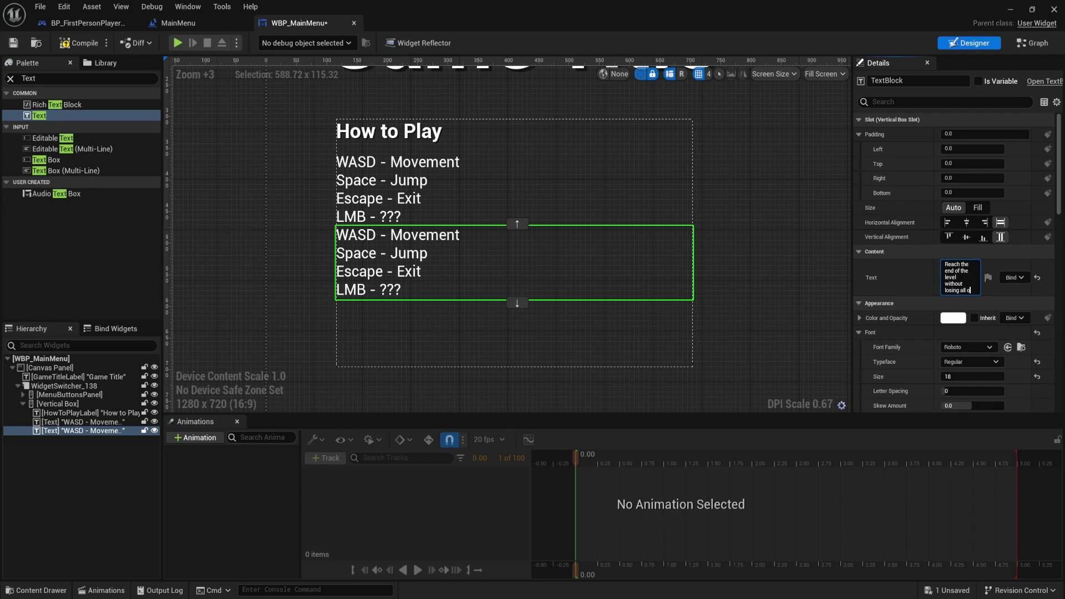
text(f your health!)
key(Return)
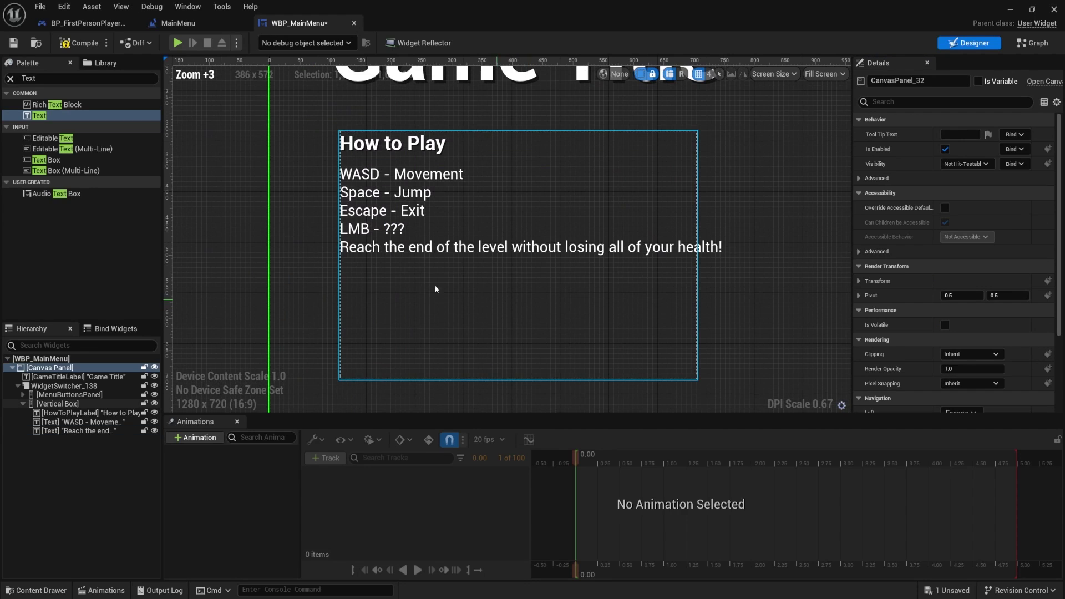
Step: Give the controls text block a bottom padding of 15
click(444, 211)
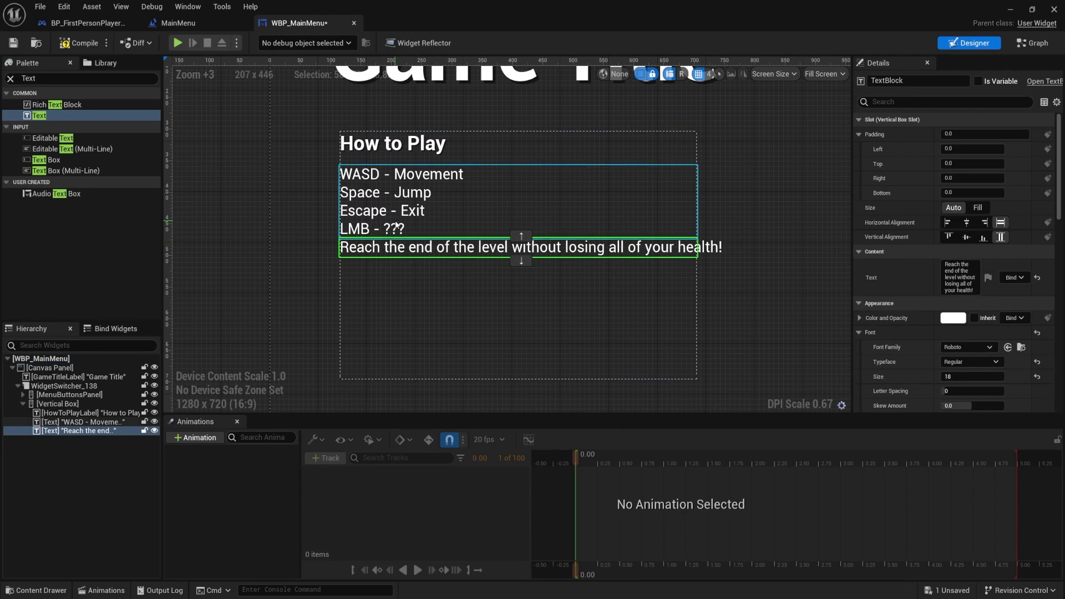
click(967, 195)
text(15)
key(Return)
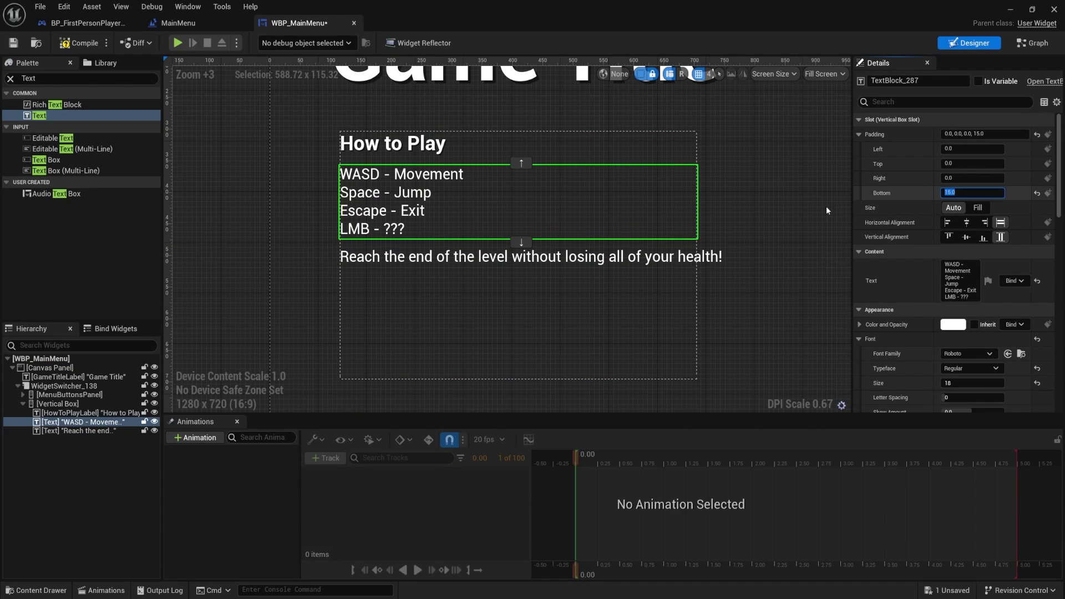
Step: Compare the two Widget Switcher pages, MenuButtonsPanel and the How to Play Vertical Box
click(444, 256)
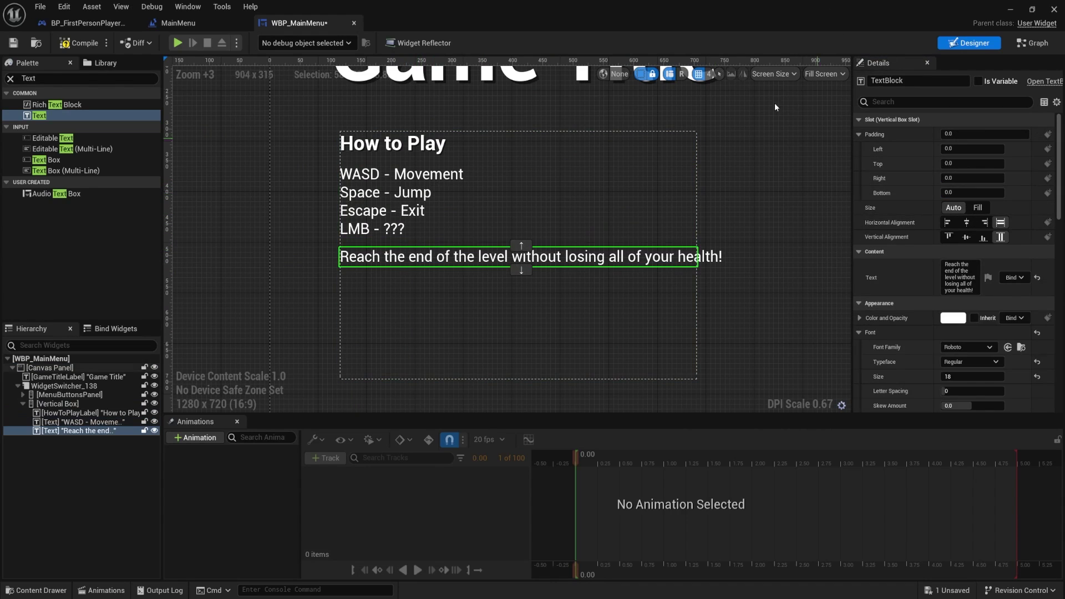
click(499, 335)
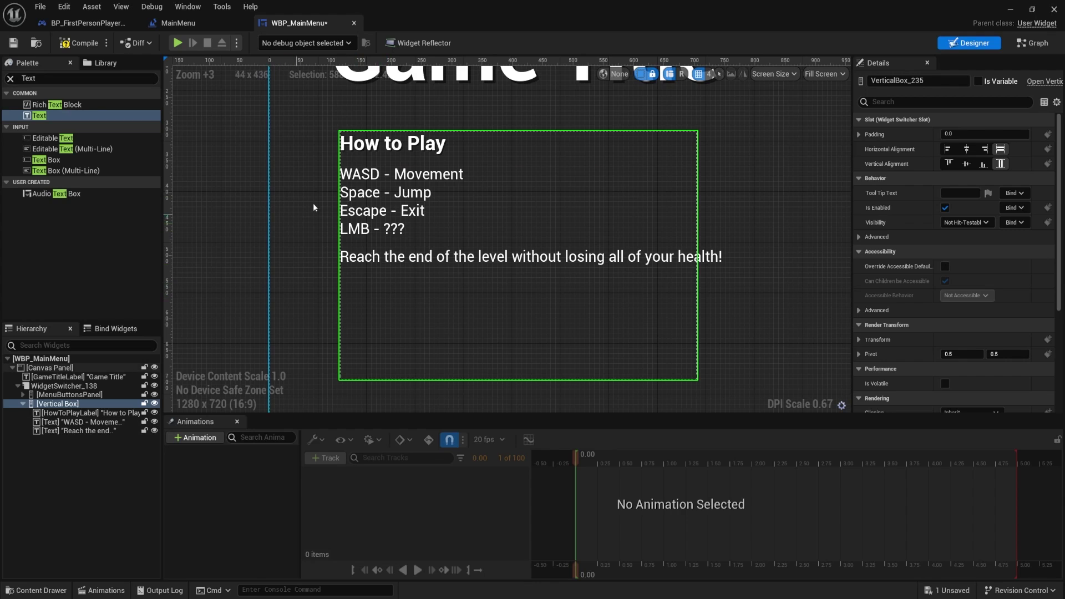
right_drag(304, 208, 290, 231)
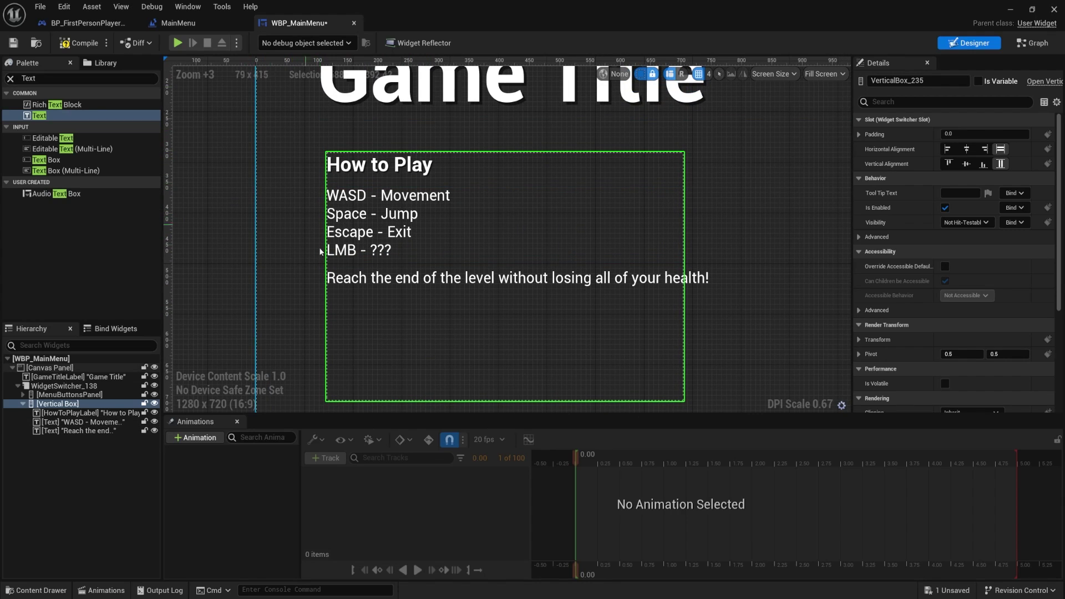
scroll(523, 232, down, 2)
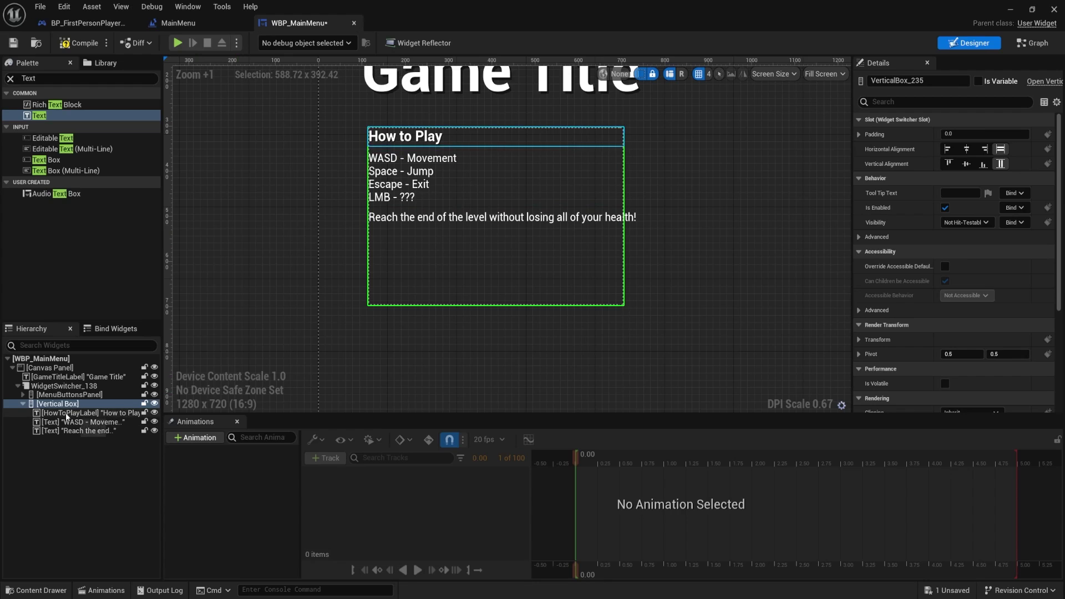
click(24, 403)
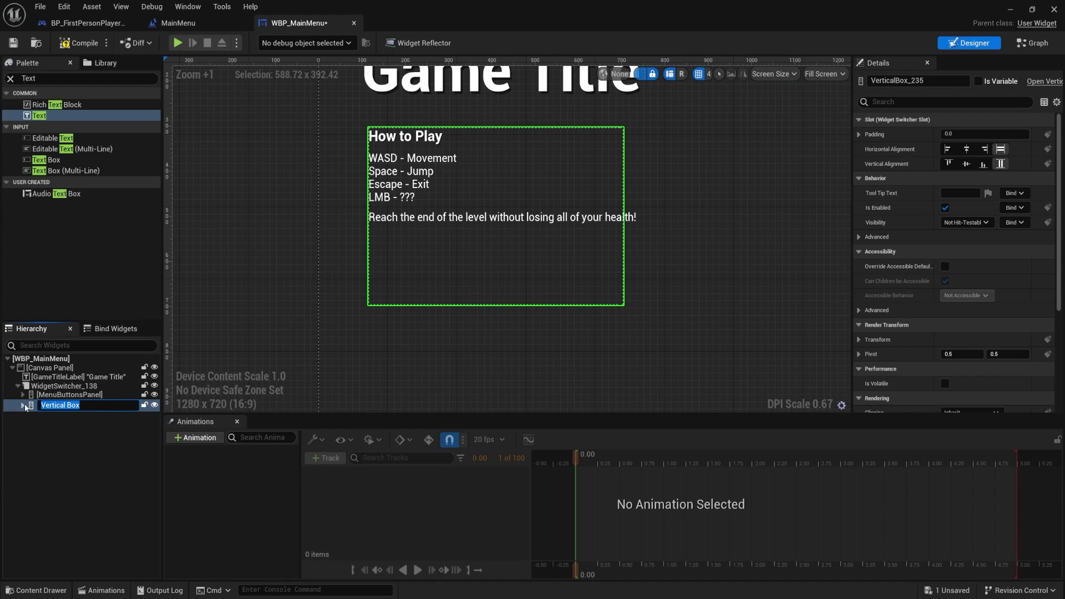
click(23, 404)
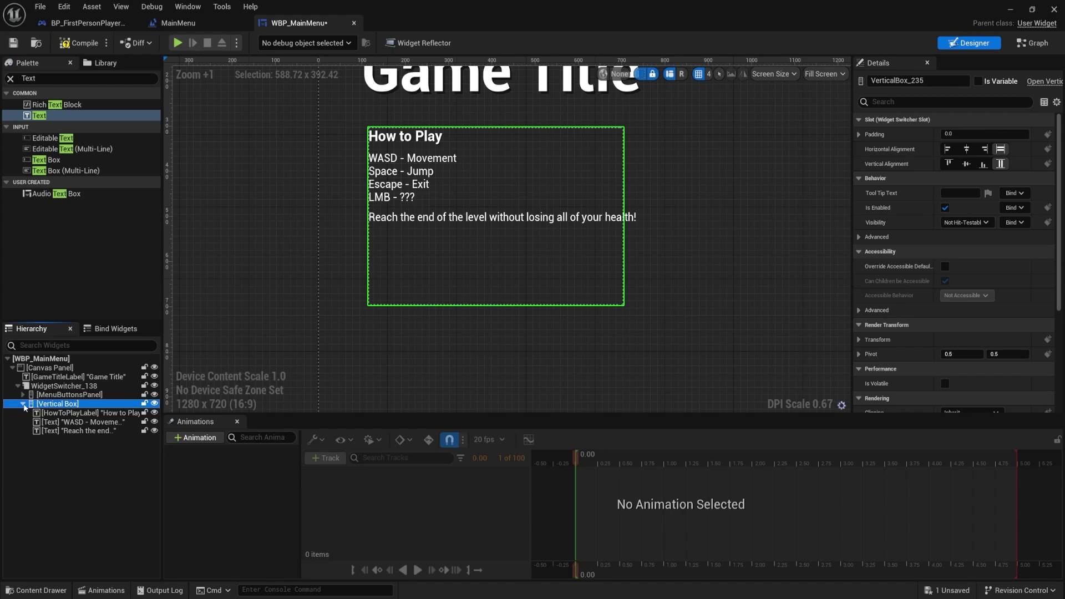
click(56, 394)
click(55, 403)
click(56, 394)
click(55, 403)
click(56, 394)
click(54, 403)
click(55, 395)
click(50, 413)
click(55, 404)
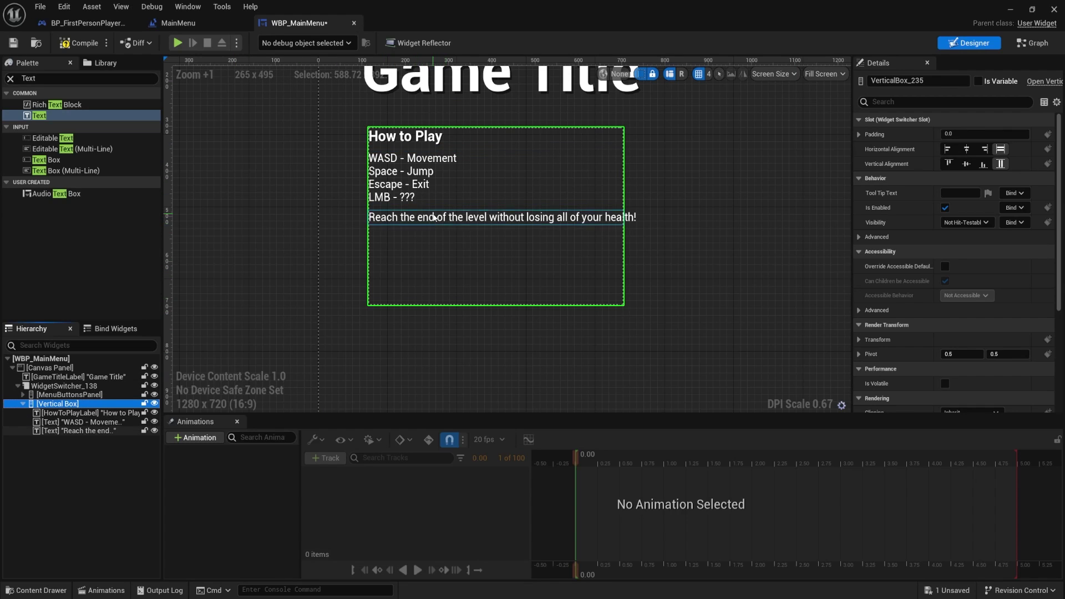
key(Escape)
Step: Add a Button to the How to Play Vertical Box, beneath the "Reach the end" text
click(50, 78)
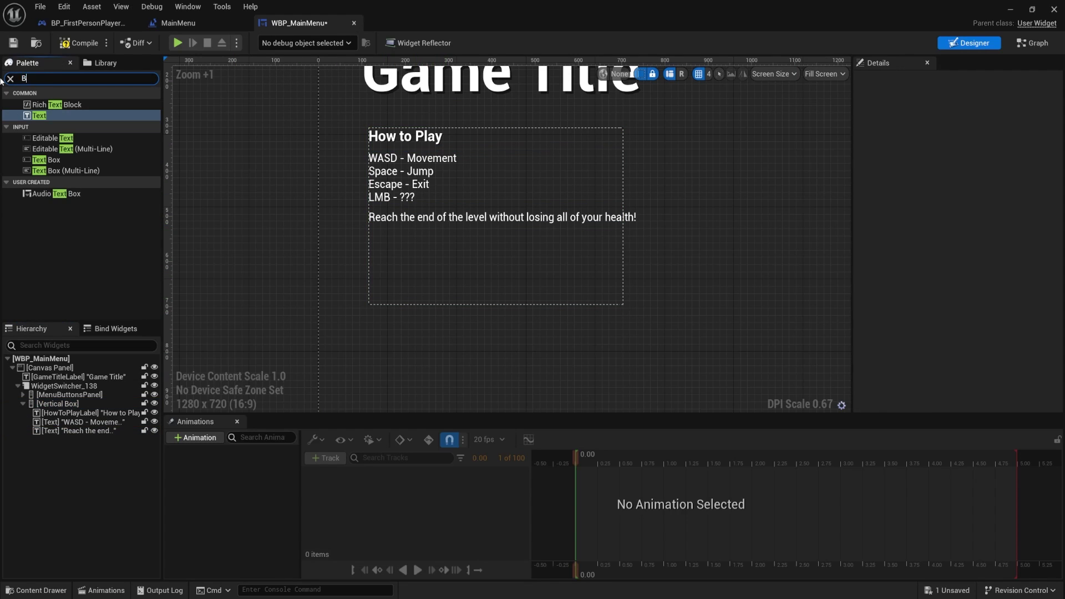
drag(68, 108, 61, 435)
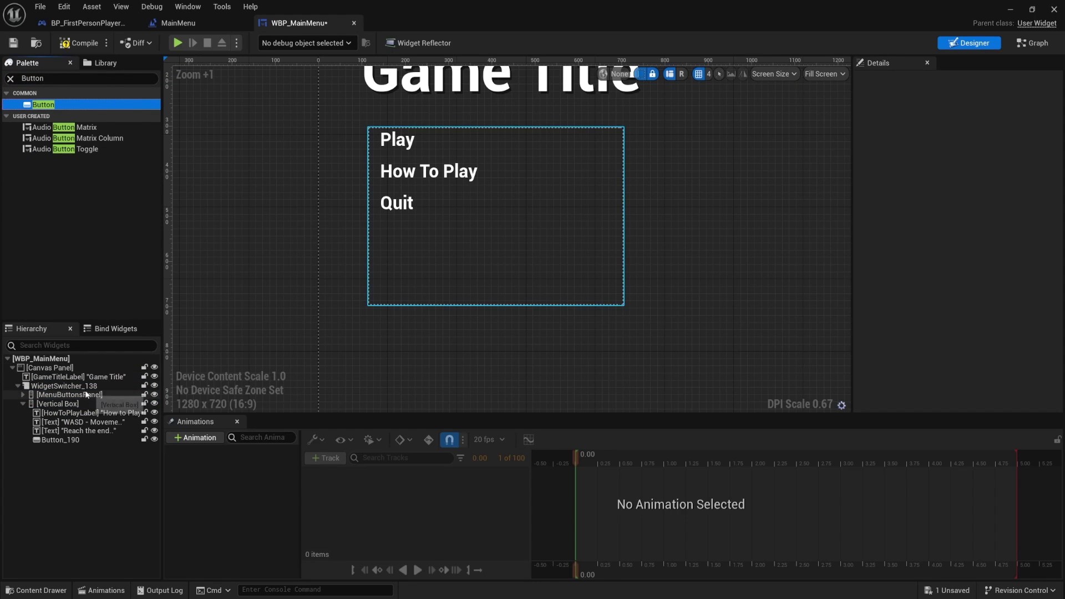
click(72, 404)
click(432, 233)
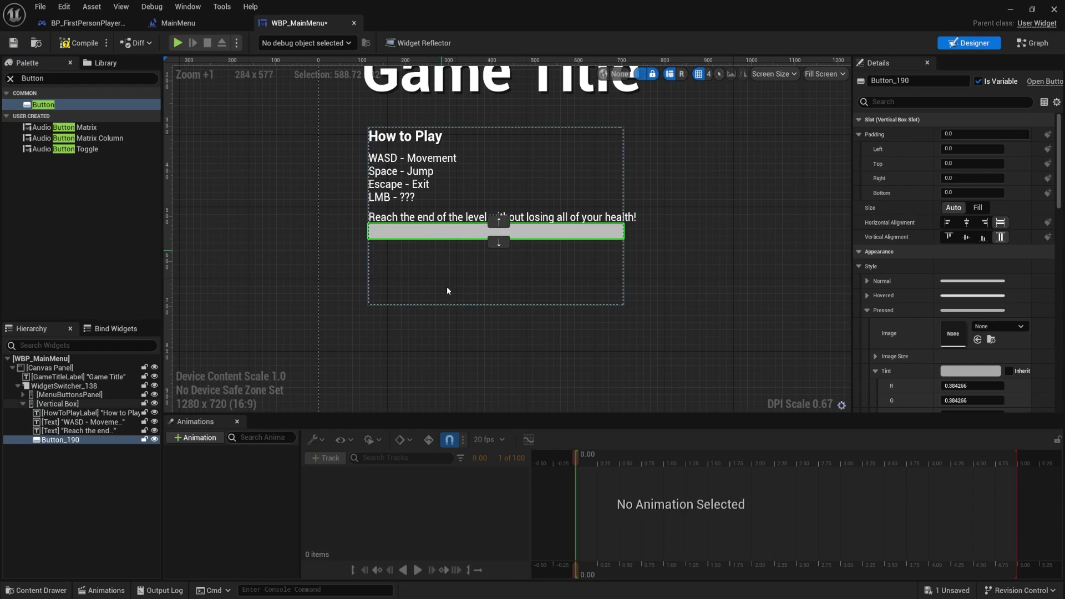
Step: Place a Text block inside the new button as its label
text(Text)
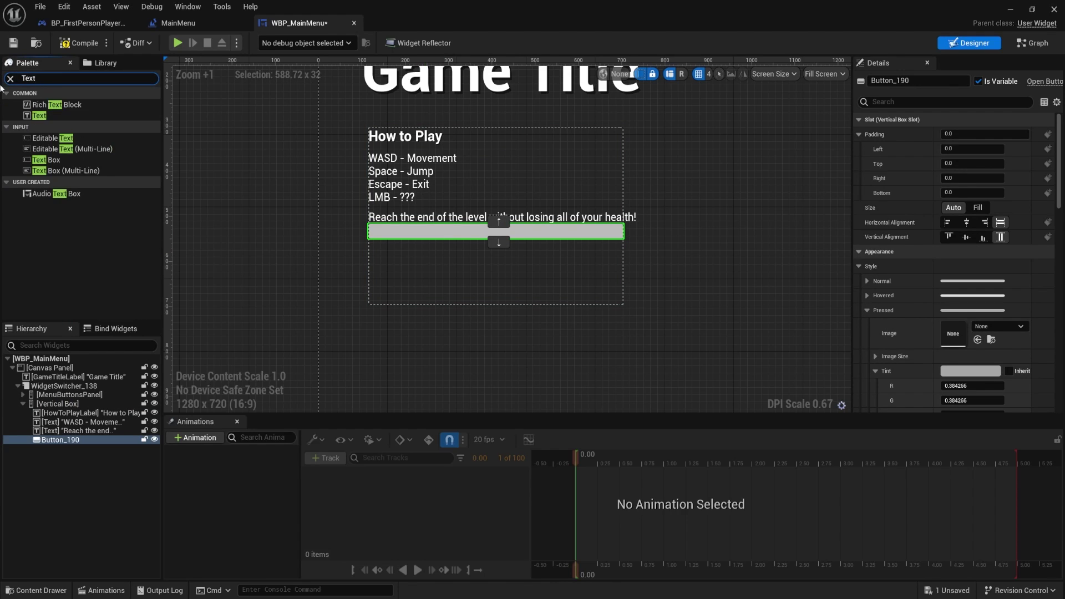
drag(39, 116, 97, 405)
drag(79, 442, 79, 442)
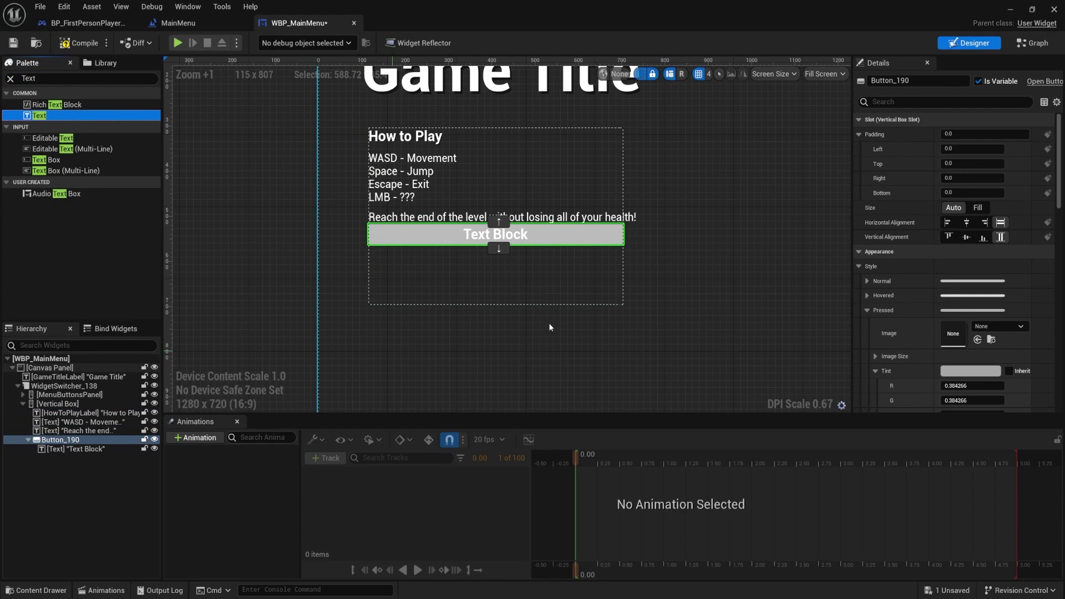
scroll(454, 181, up, 4)
scroll(417, 318, down, 4)
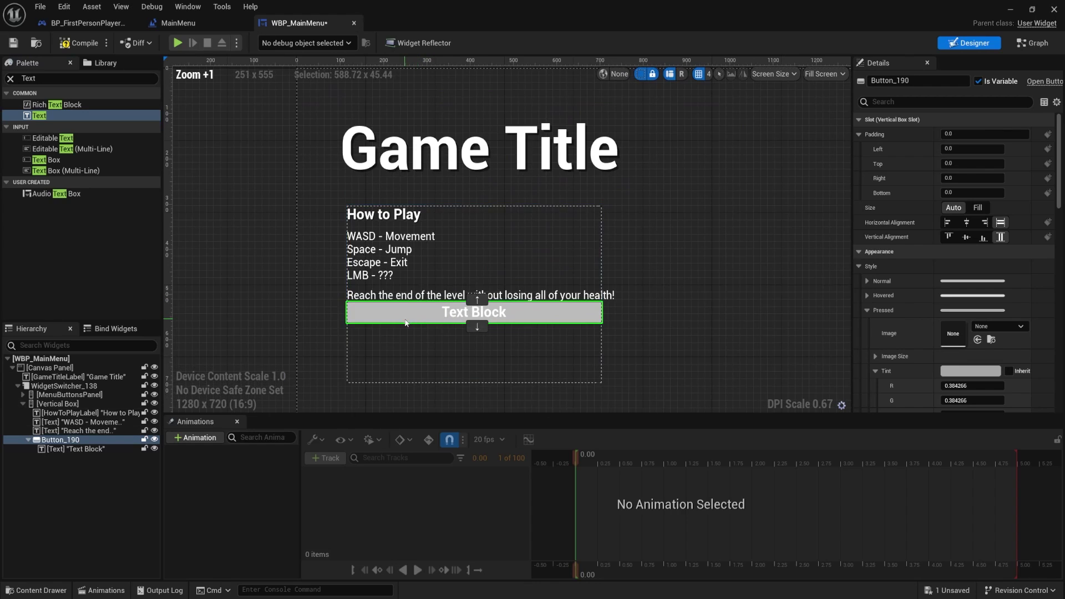
Step: Change the text of the new button's label to "Back"
scroll(894, 251, down, 1)
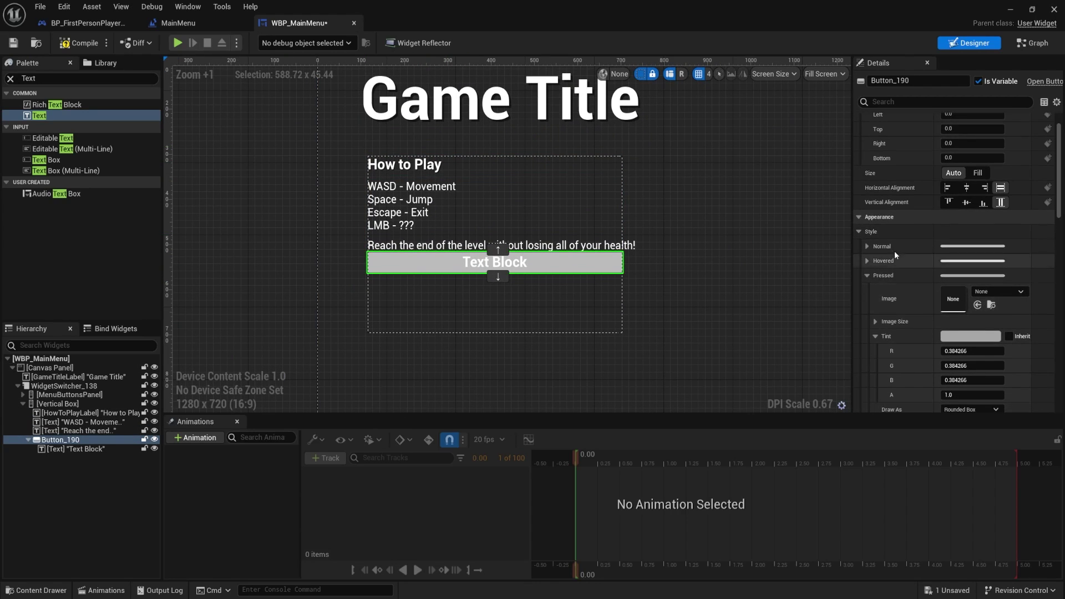
click(860, 232)
click(80, 449)
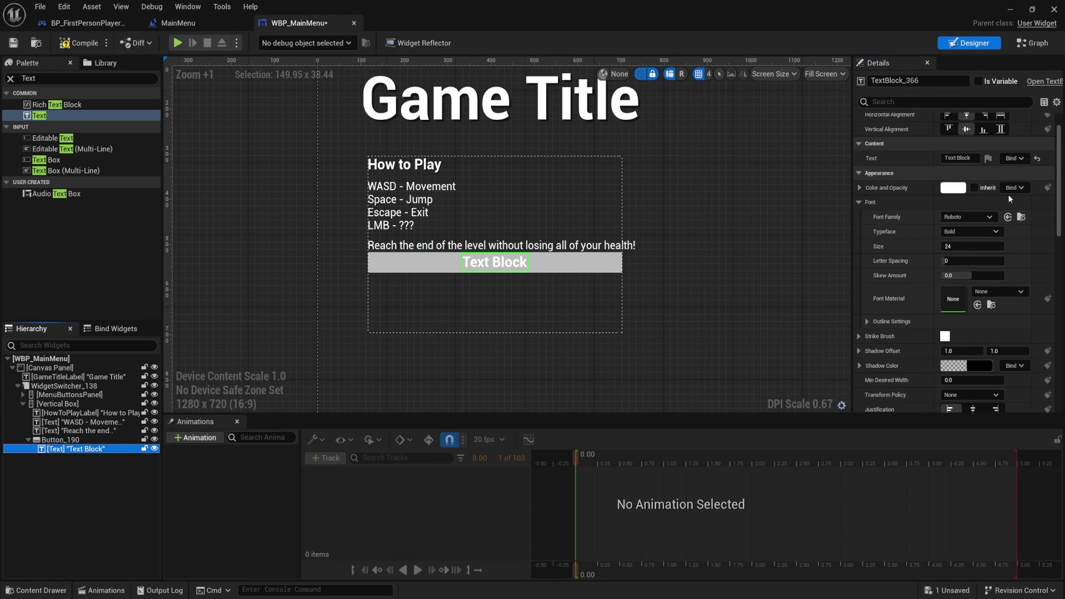
click(959, 158)
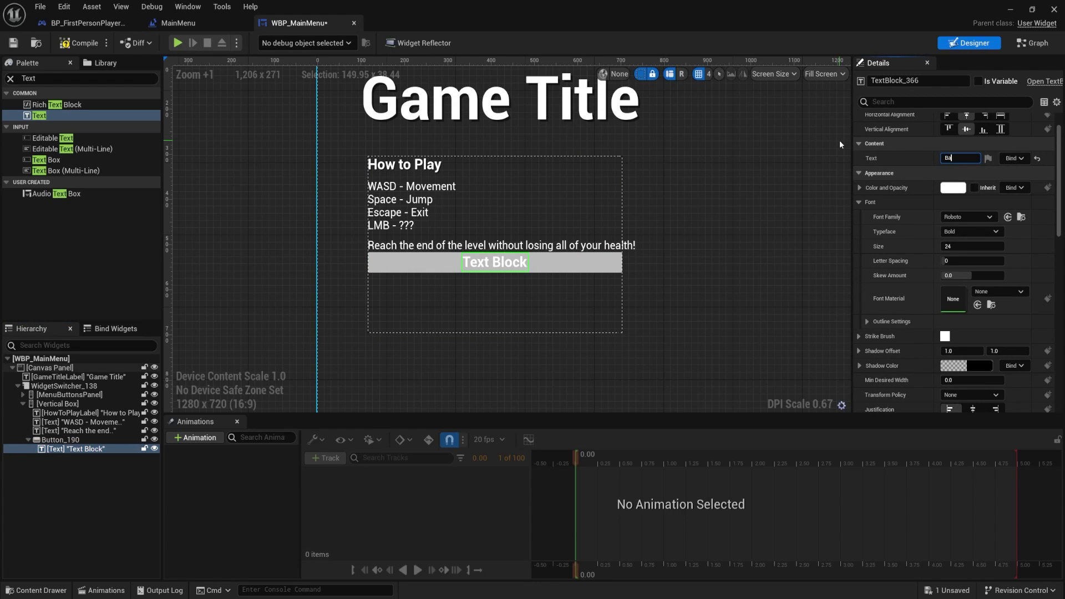
Step: Give the "Reach the end of the level" text block a bottom padding of 15
click(499, 246)
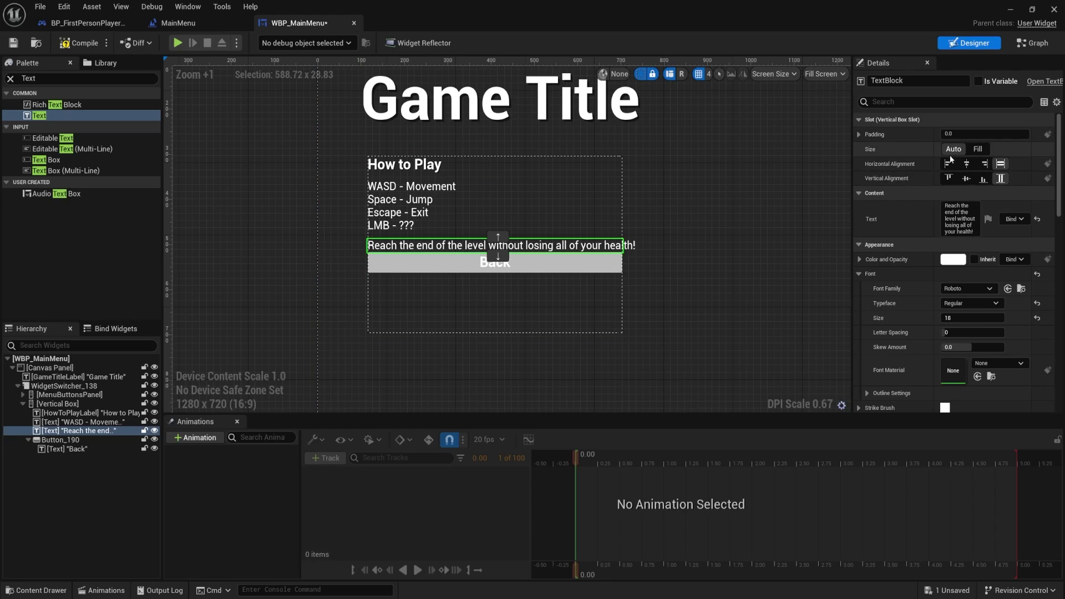
click(882, 135)
click(960, 191)
text(15)
key(Return)
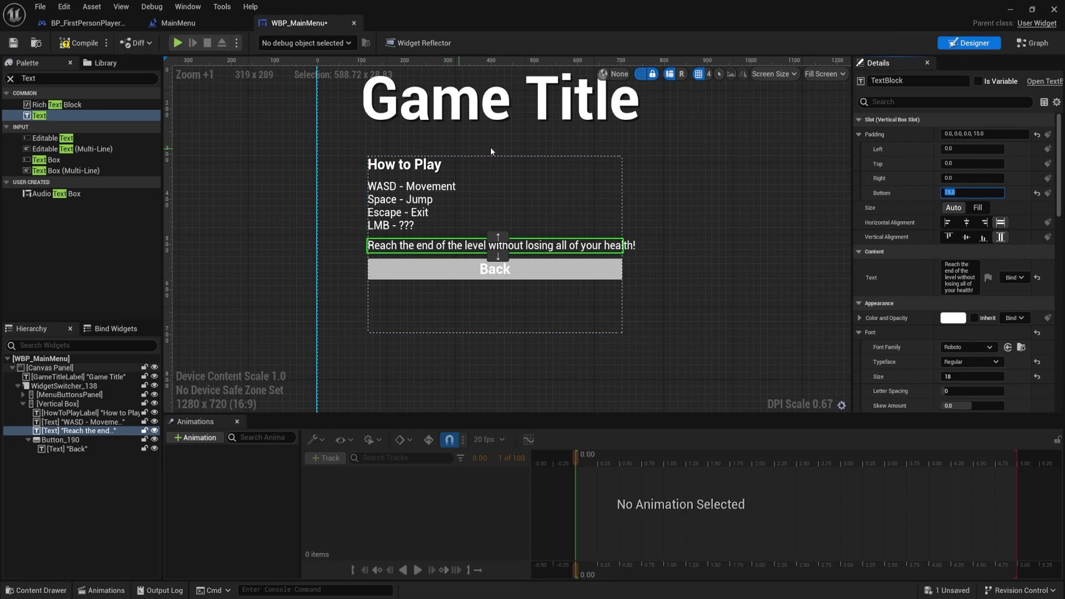
click(437, 225)
click(543, 310)
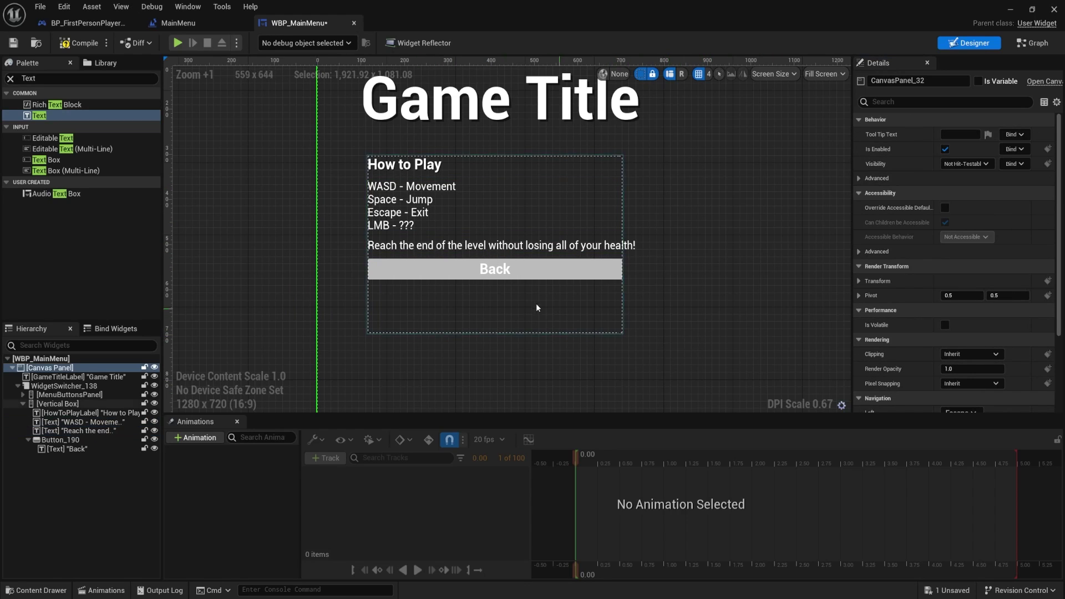
Step: Narrow the Back button with right padding, trying 500 and settling on 400
click(495, 270)
click(554, 272)
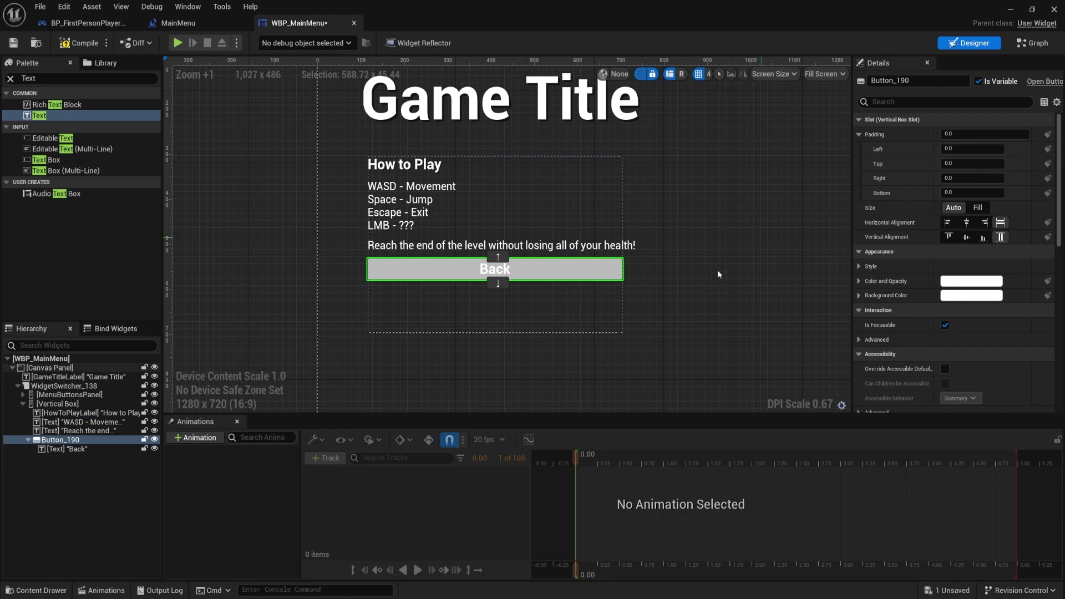
click(977, 208)
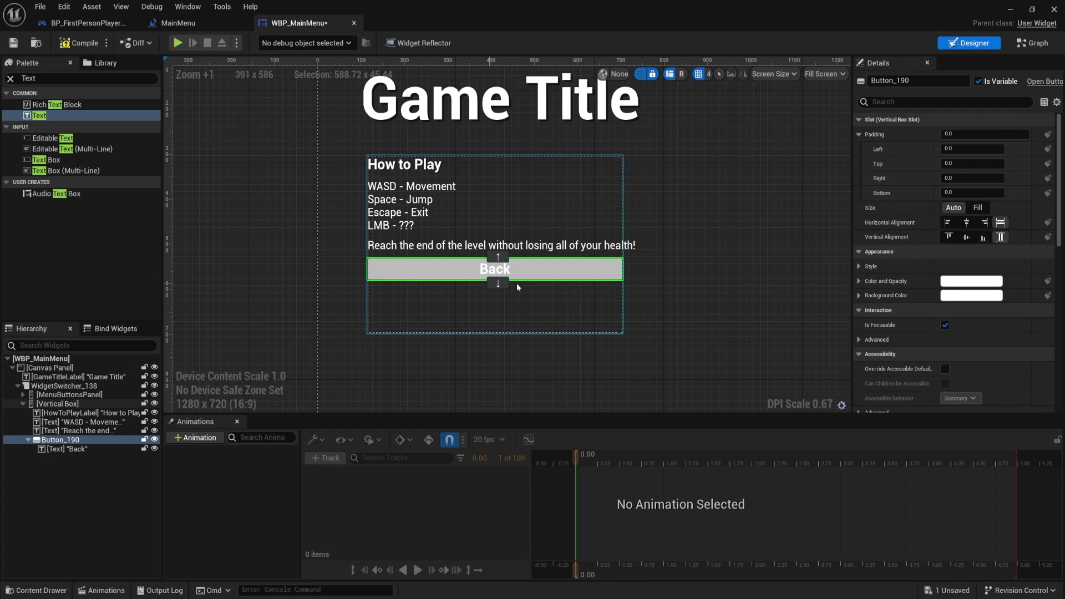
click(953, 177)
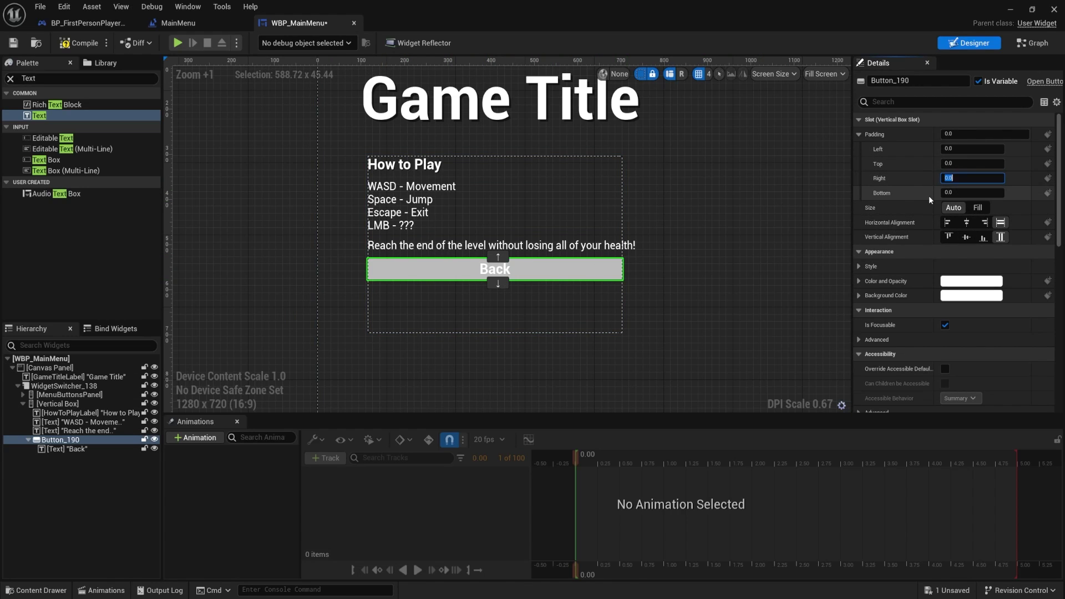
text(500)
key(Return)
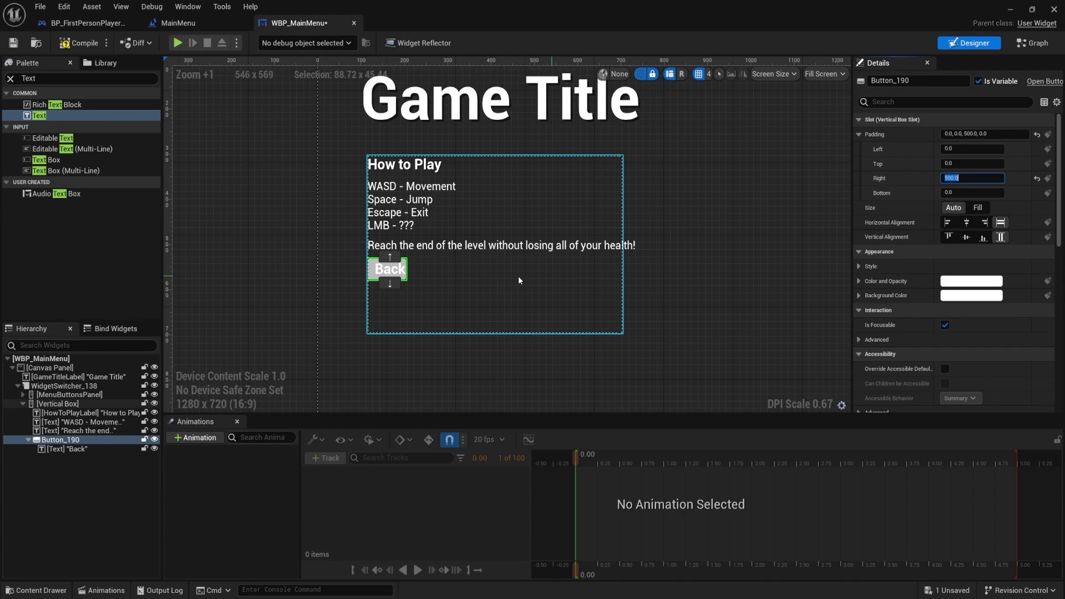
text(0)
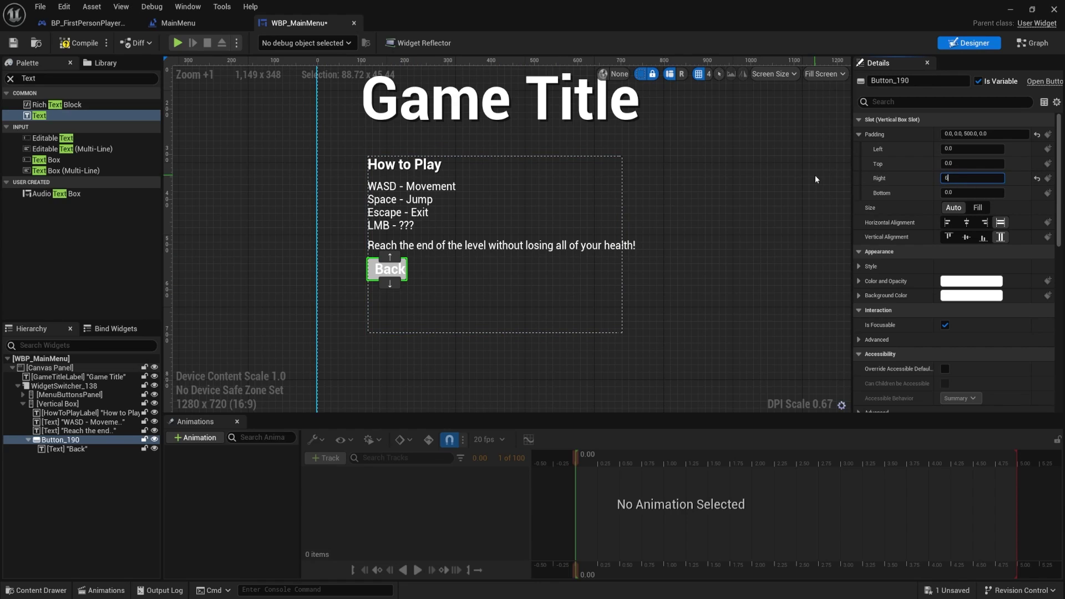
text(0.0)
key(Return)
right_drag(557, 277, 544, 305)
scroll(544, 319, up, 4)
right_drag(668, 313, 805, 325)
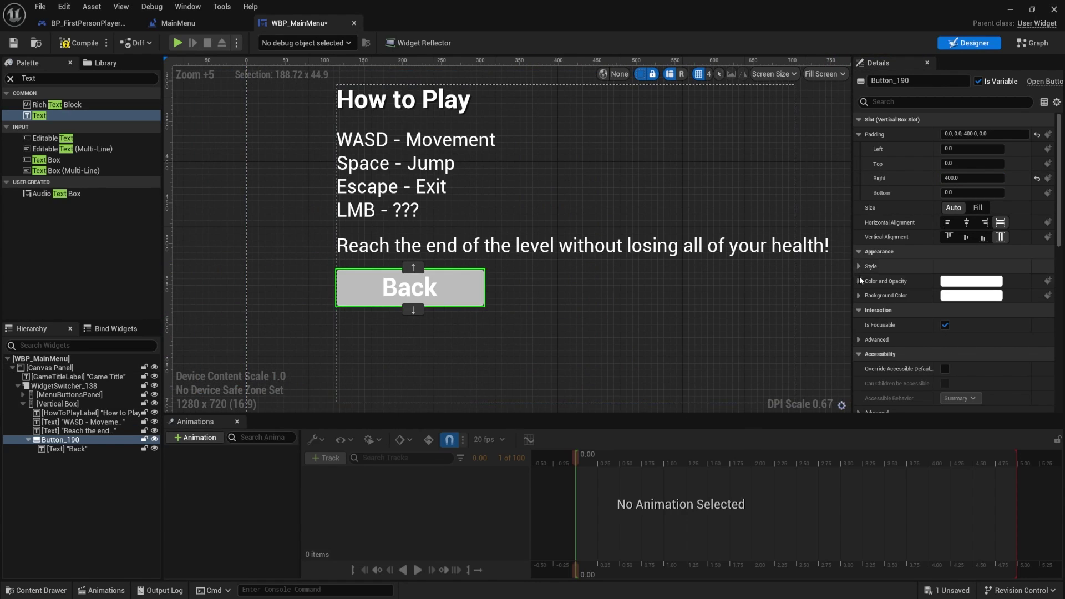
Step: Make the Back button's Normal style fully transparent by setting its tint alpha to 0
click(858, 266)
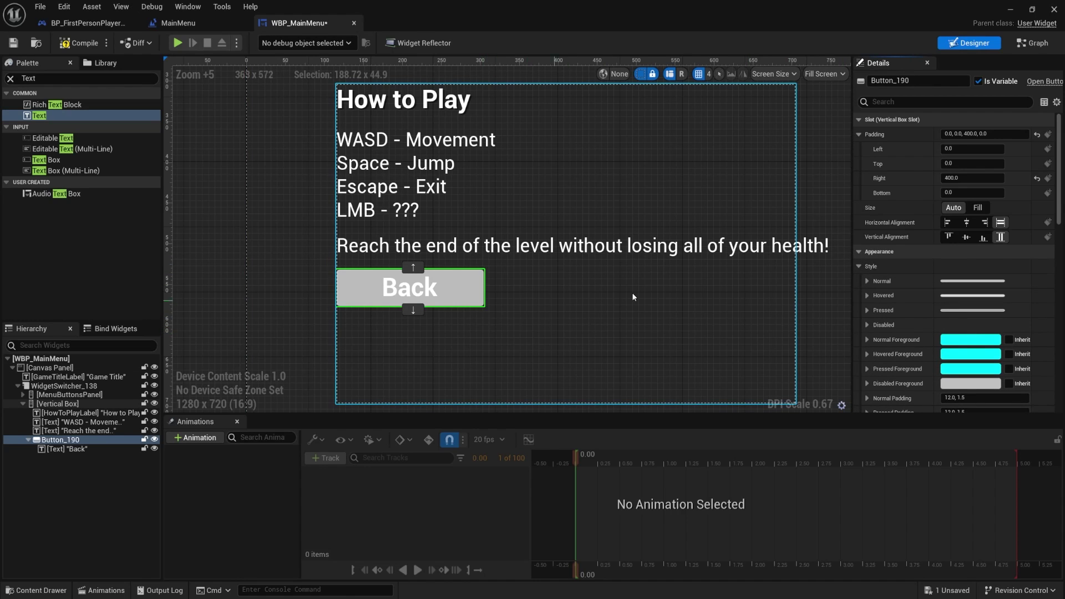
right_drag(617, 295, 550, 225)
click(867, 281)
click(973, 342)
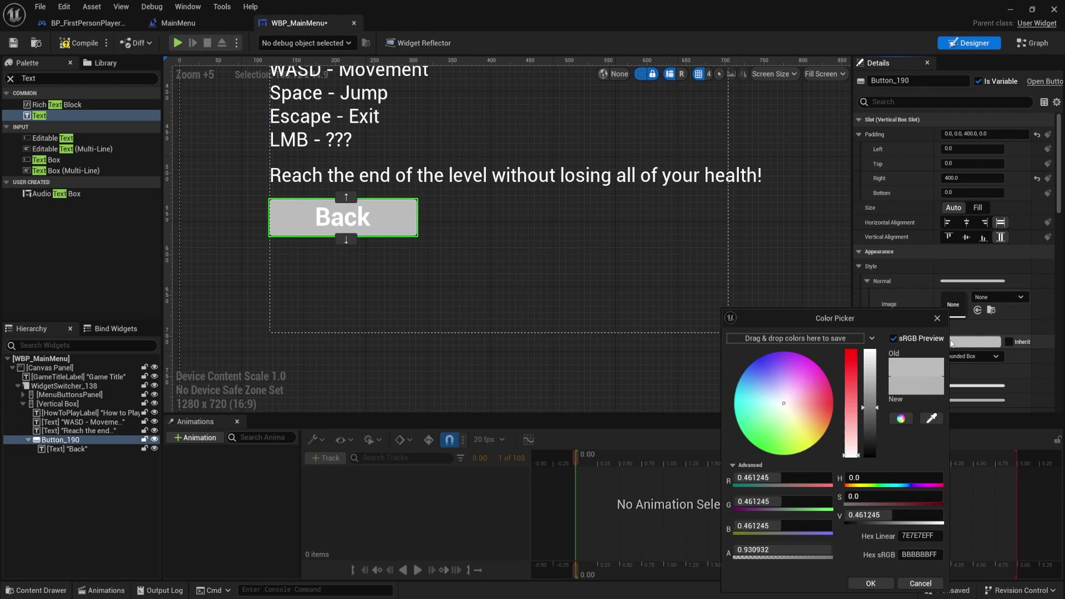
click(775, 547)
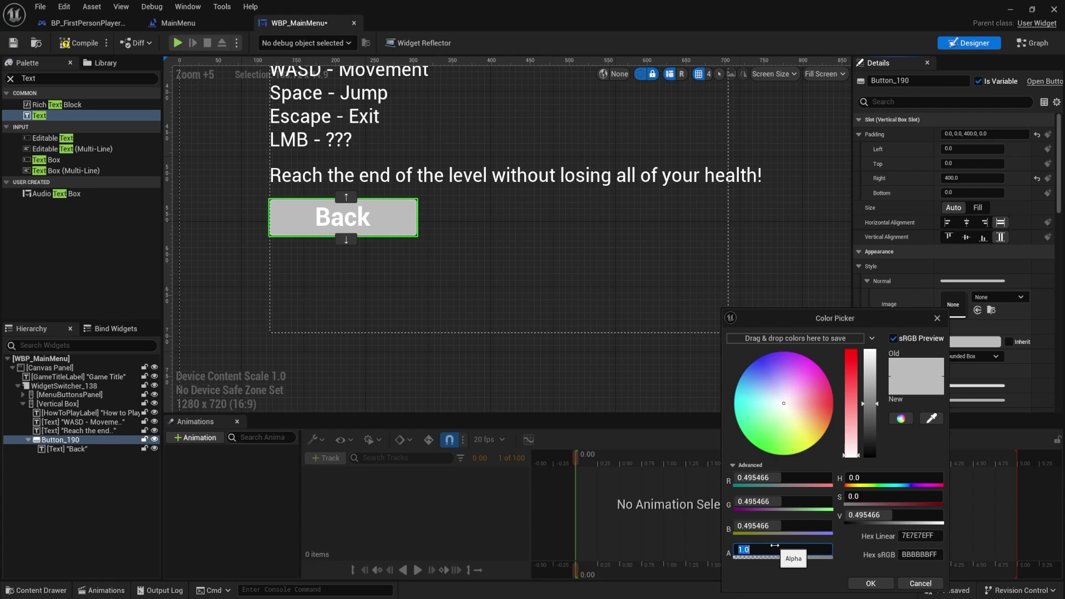
text(0)
key(Return)
key(Return)
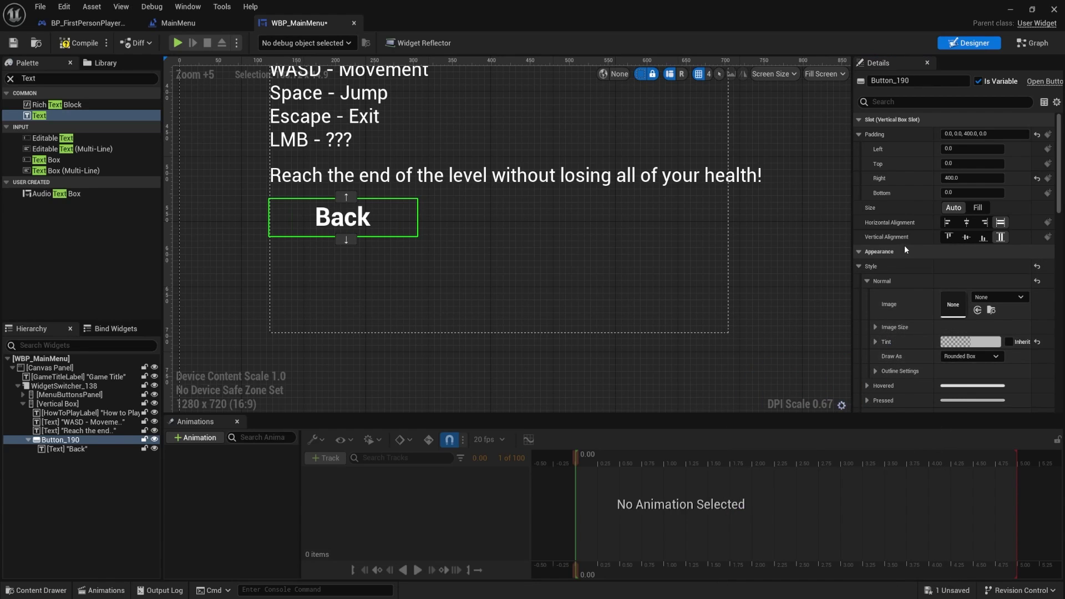
click(867, 282)
Step: Set the tint alpha of the Back button's Hovered style to 0.25
click(867, 296)
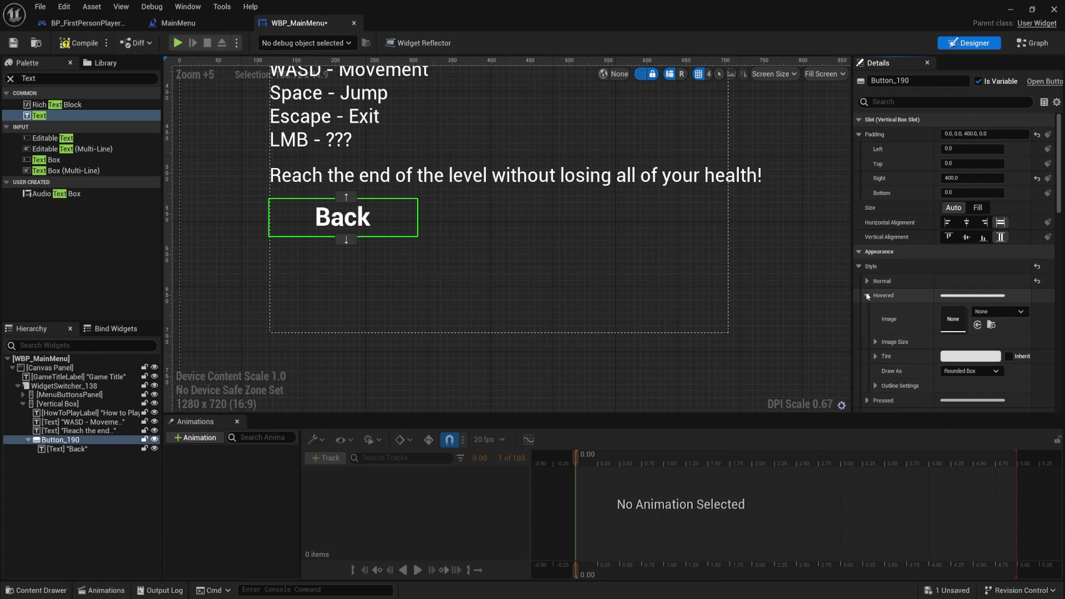
click(969, 357)
click(784, 549)
text(0.25)
key(Return)
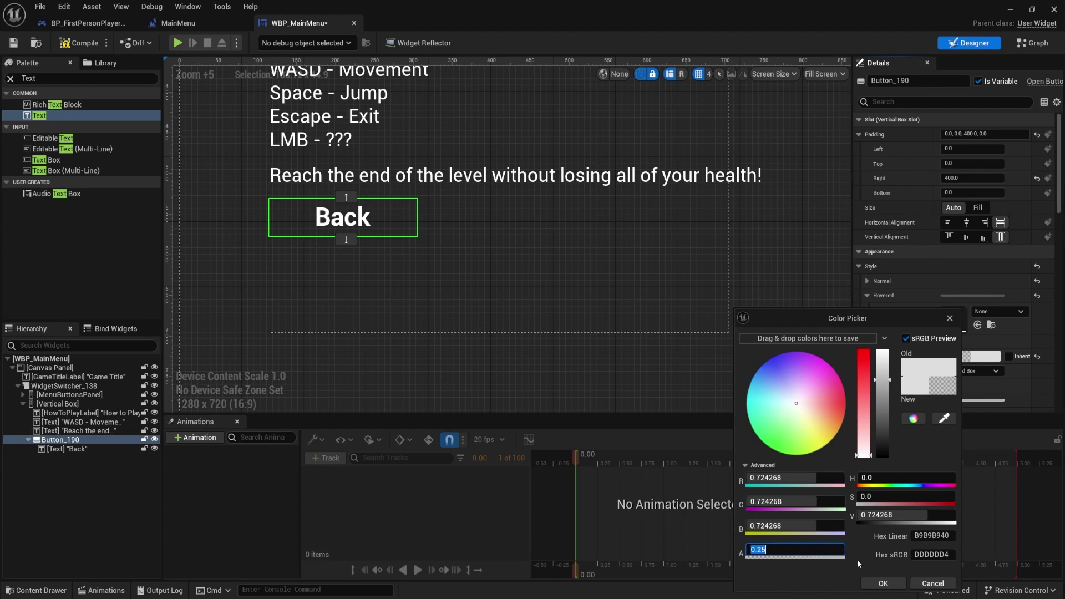
click(886, 583)
scroll(898, 268, down, 3)
click(867, 210)
Step: Set the tint alpha of the Back button's Pressed style to 0.5
click(867, 224)
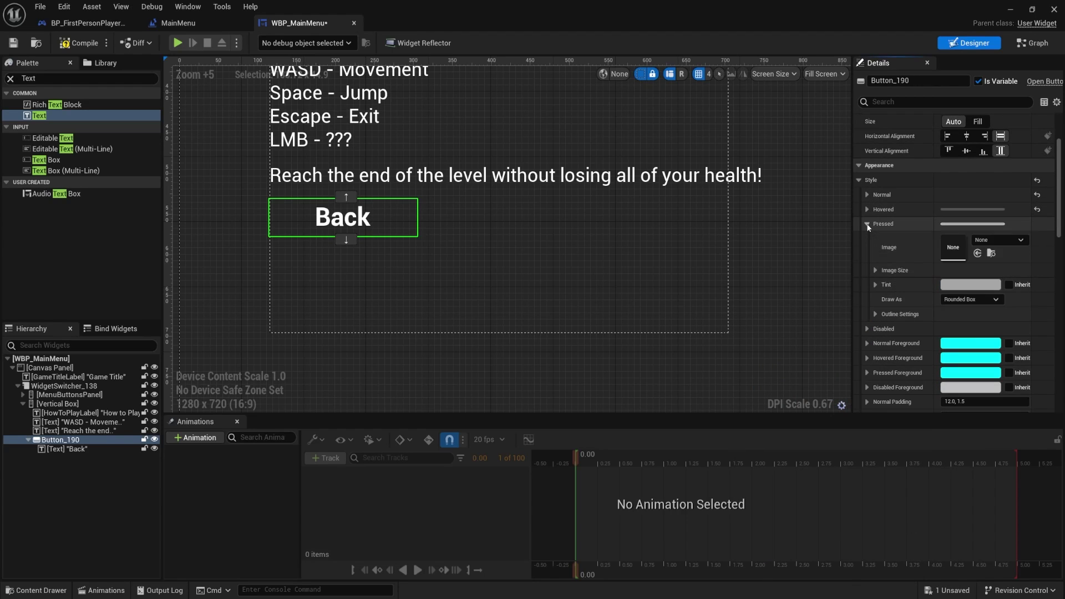
click(971, 284)
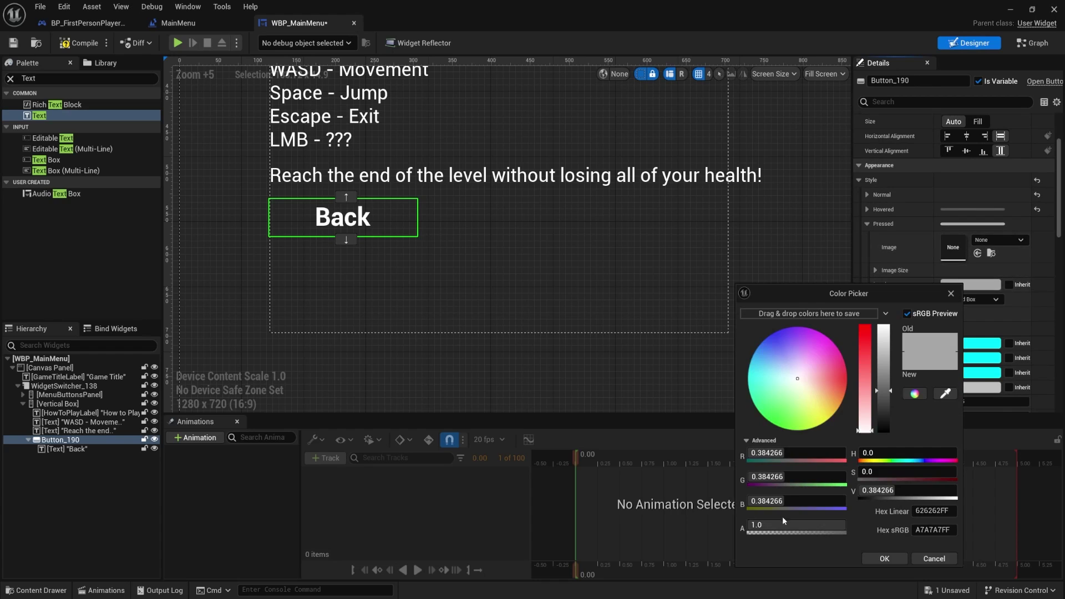
click(775, 525)
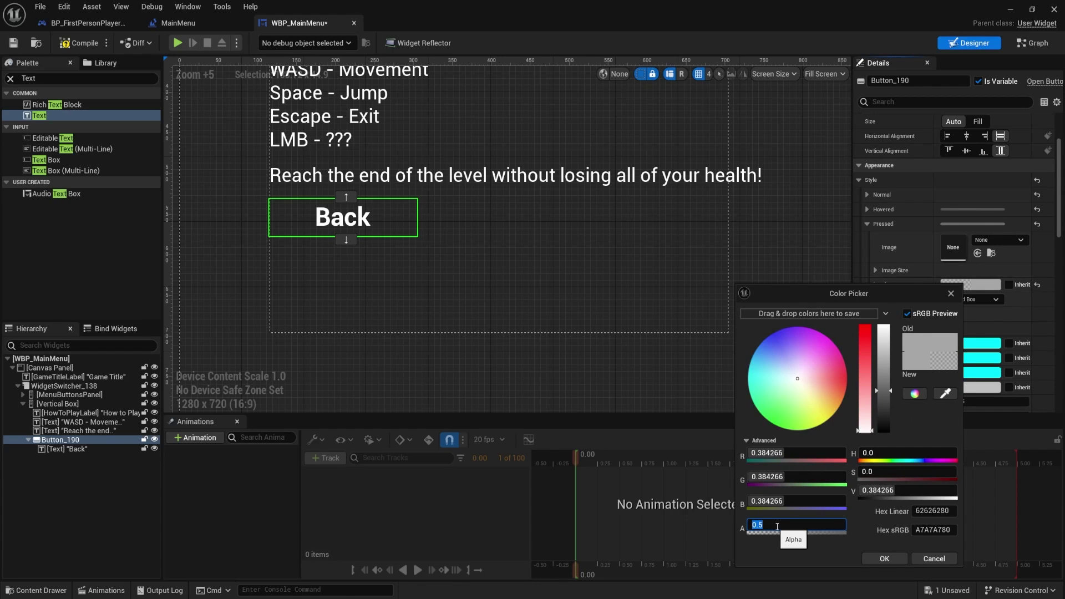
click(878, 553)
scroll(392, 305, down, 5)
scroll(451, 280, up, 5)
scroll(466, 233, down, 3)
click(388, 211)
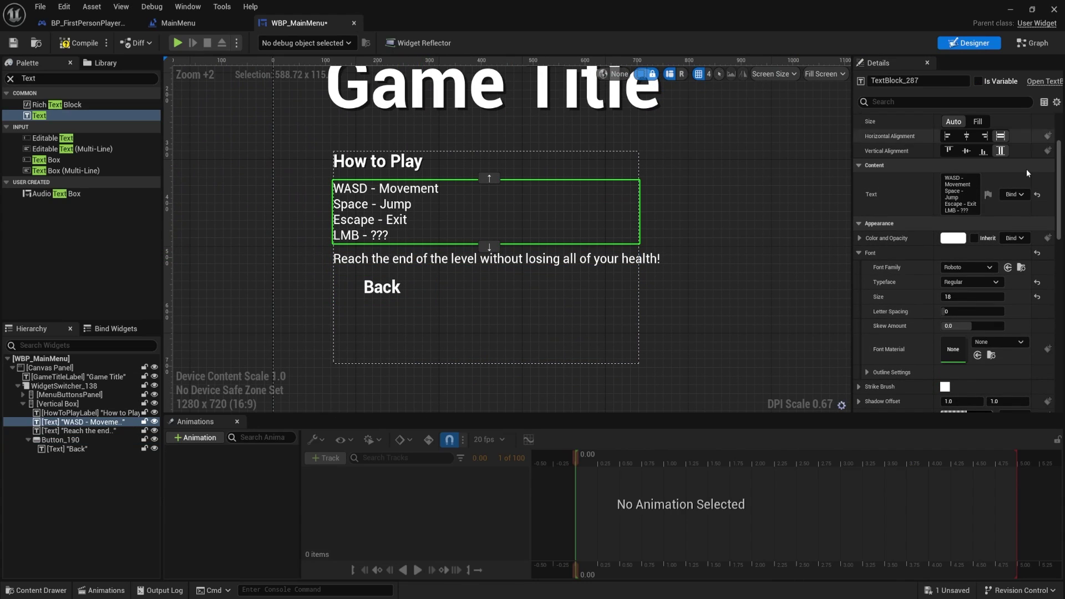
Step: Set the top padding of the controls list text ("WASD - Movement…") to 15
scroll(900, 195, up, 3)
click(400, 168)
click(402, 192)
click(949, 164)
text(15)
key(Return)
click(448, 272)
click(960, 148)
text(15)
key(Return)
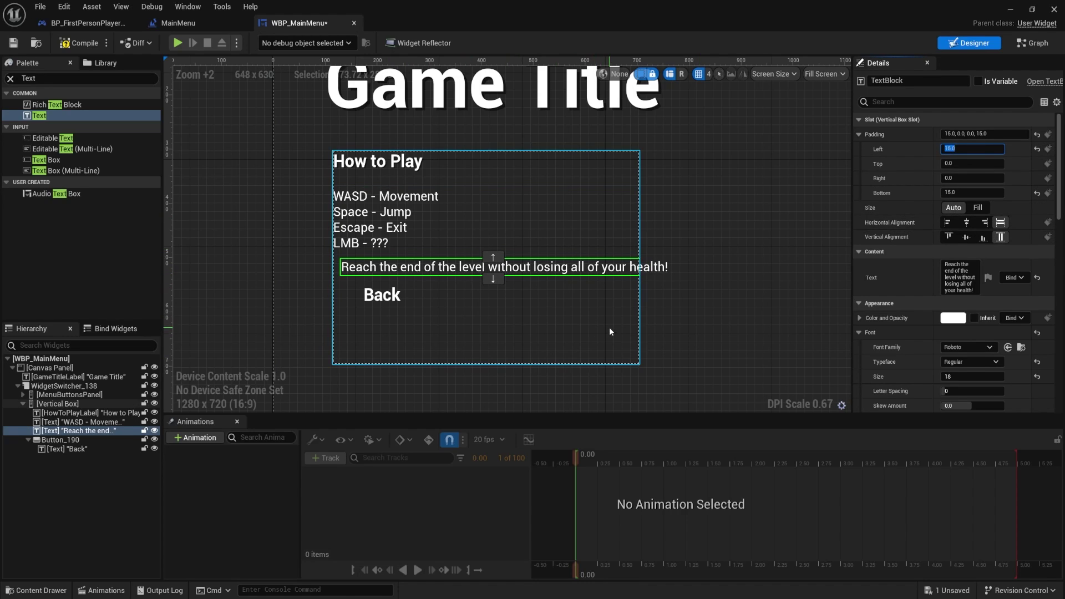
text(-)
key(BackSpace)
text(0)
key(Return)
Step: Set the top padding of the "Reach the end of the level" text to 15
click(957, 163)
text(15)
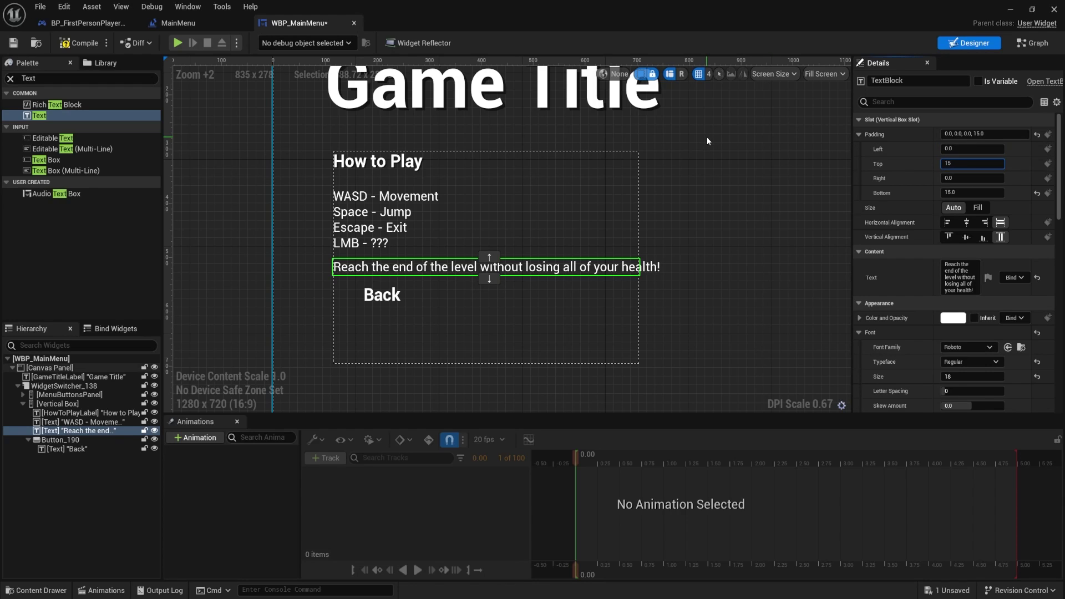
key(Return)
Step: Set the top padding of the Back button, Button_190, to 15
click(388, 310)
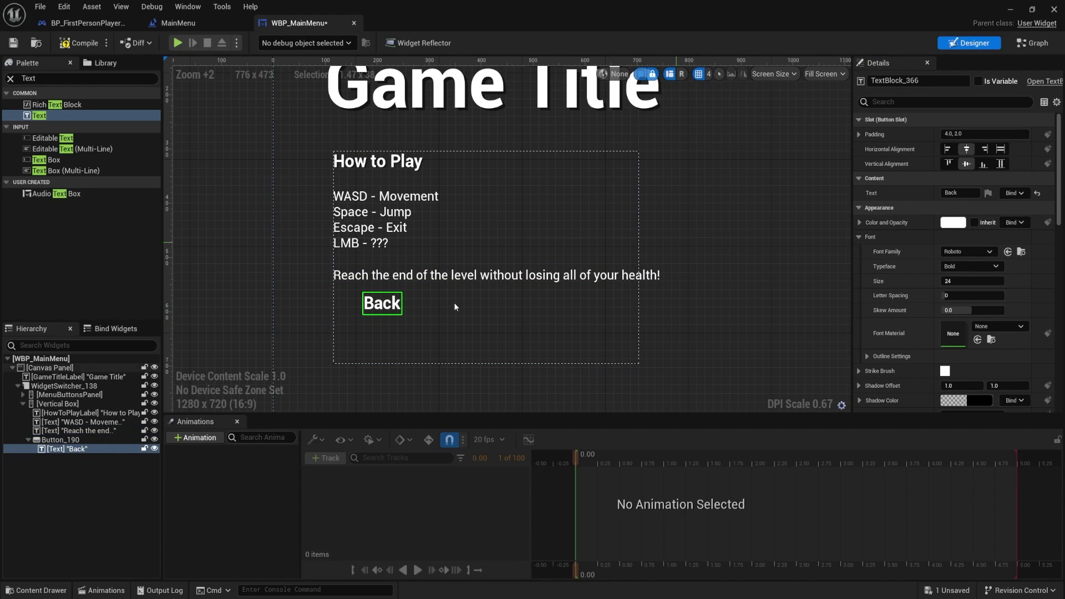
click(66, 440)
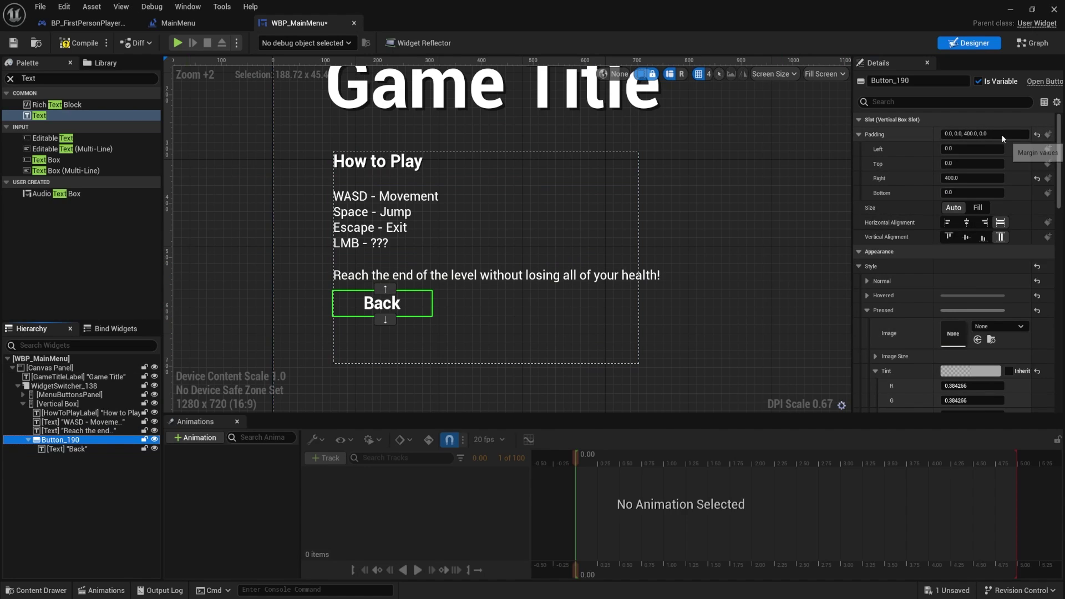
click(961, 164)
text(15)
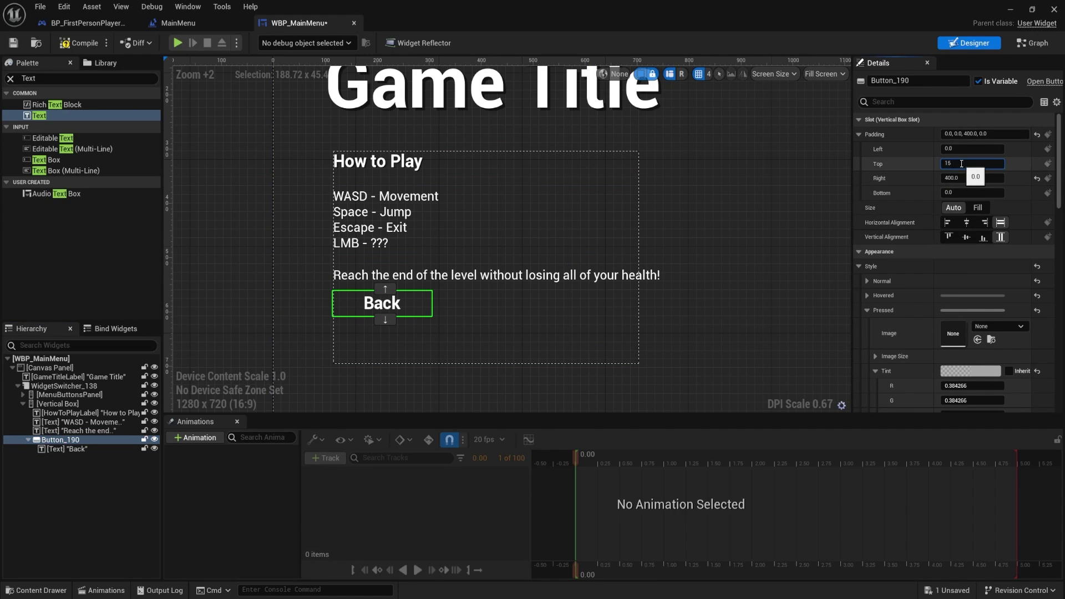
key(Return)
Step: Compile and save the main menu widget
click(764, 185)
right_drag(763, 184, 754, 211)
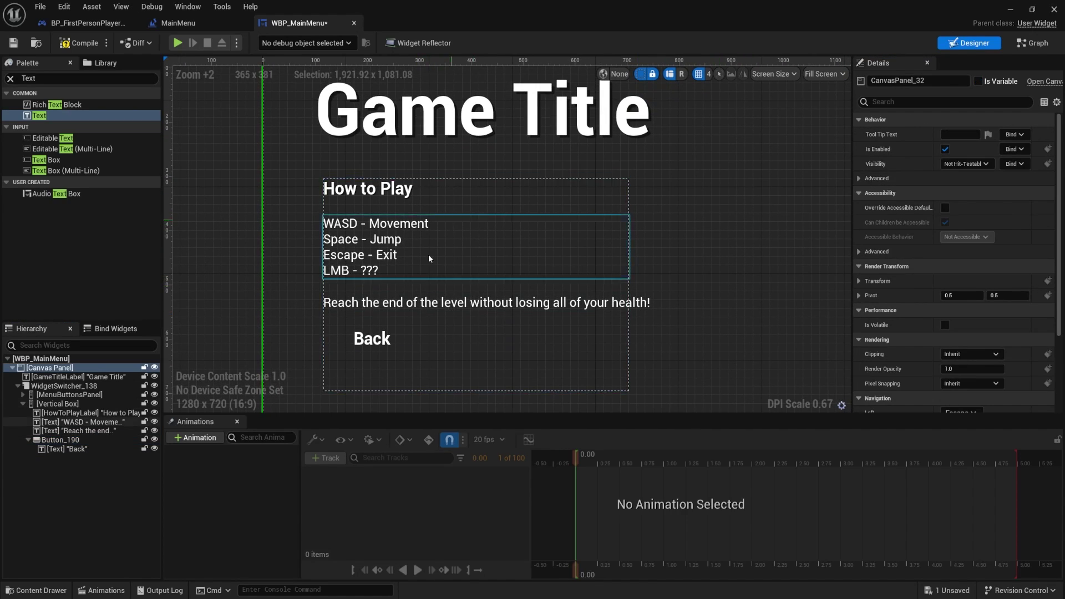
click(90, 45)
click(14, 44)
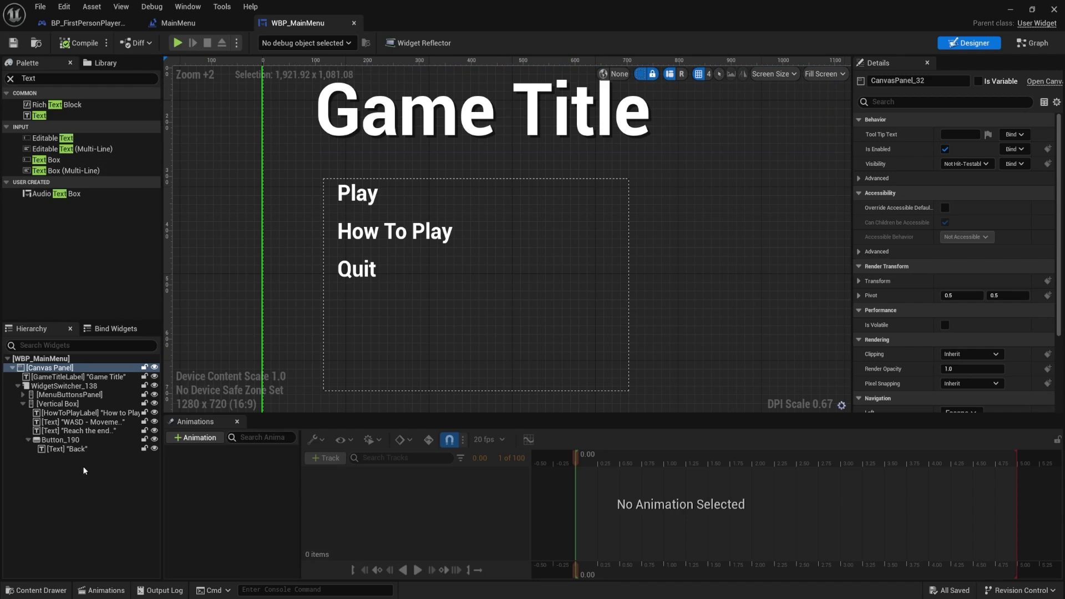
Step: Compare the widget switcher's two child panels, the menu buttons and the how-to-play vertical box, in the designer preview
click(23, 404)
click(55, 404)
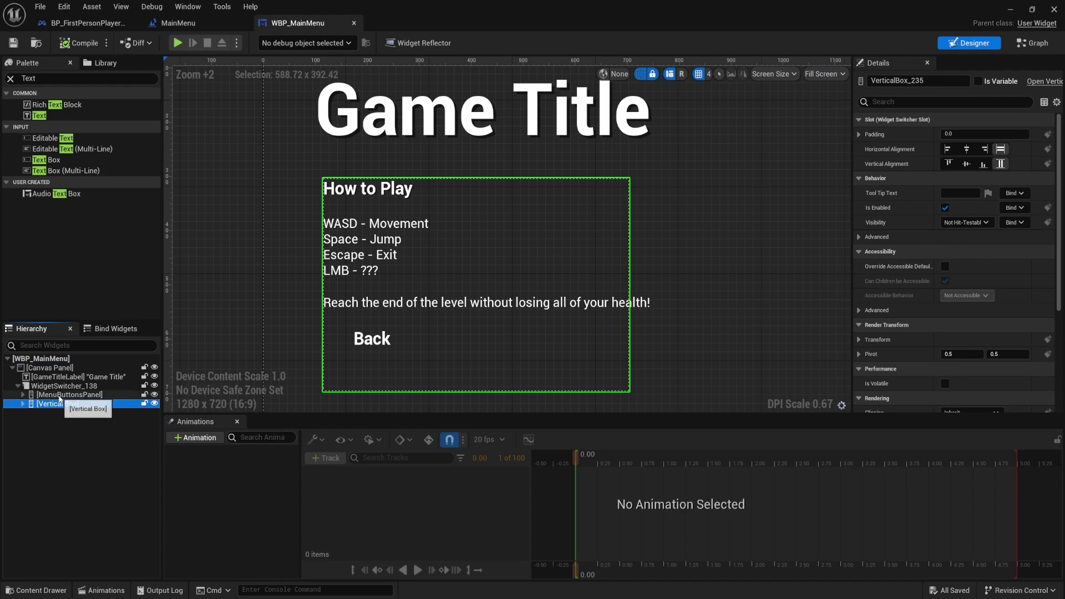
click(66, 394)
click(57, 414)
click(56, 403)
click(66, 394)
click(55, 404)
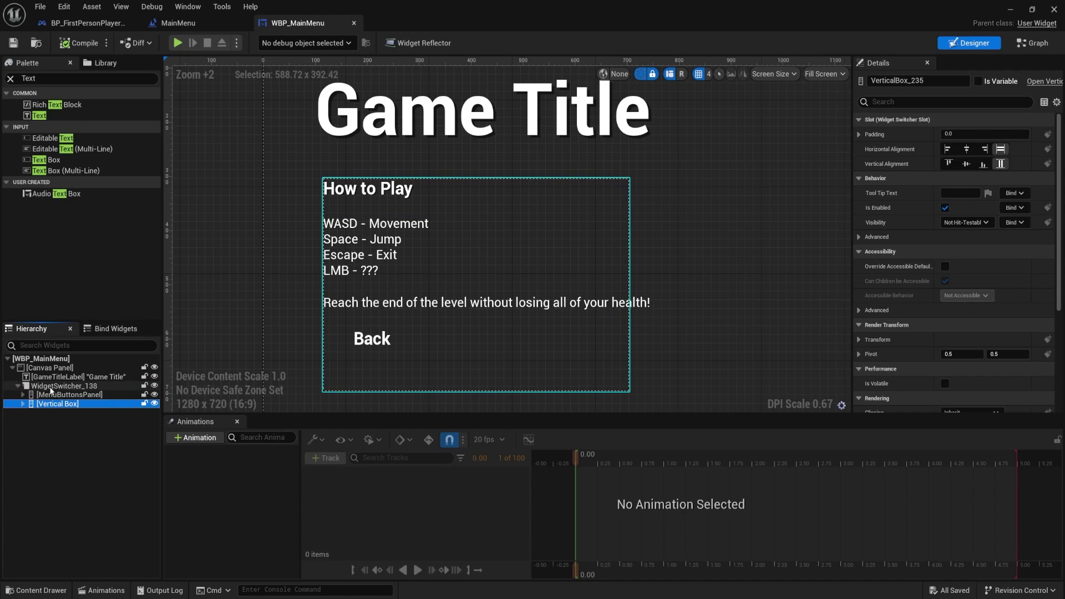
click(71, 394)
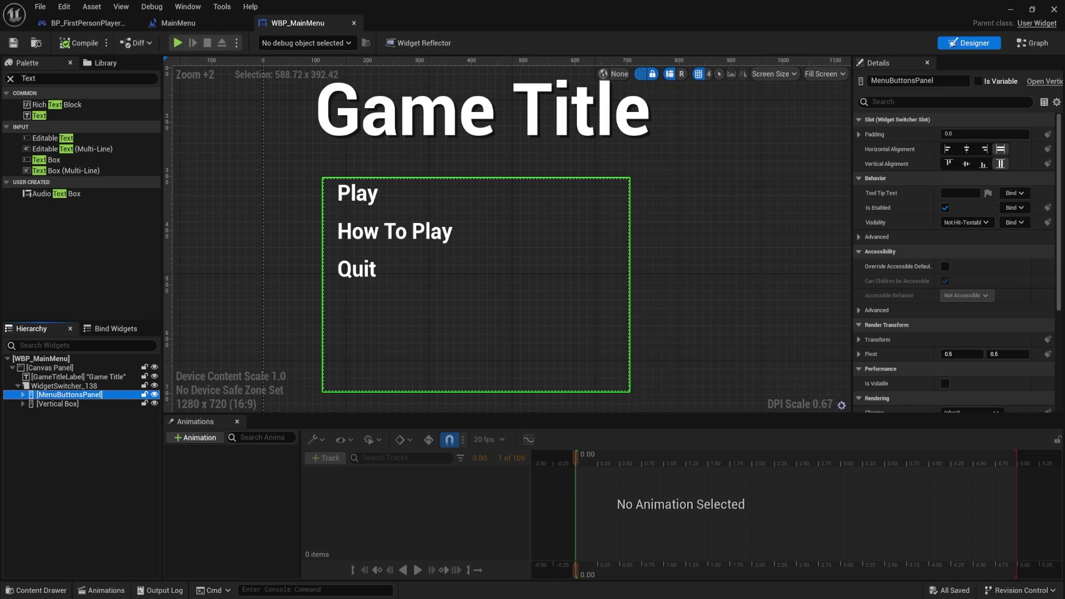
click(211, 222)
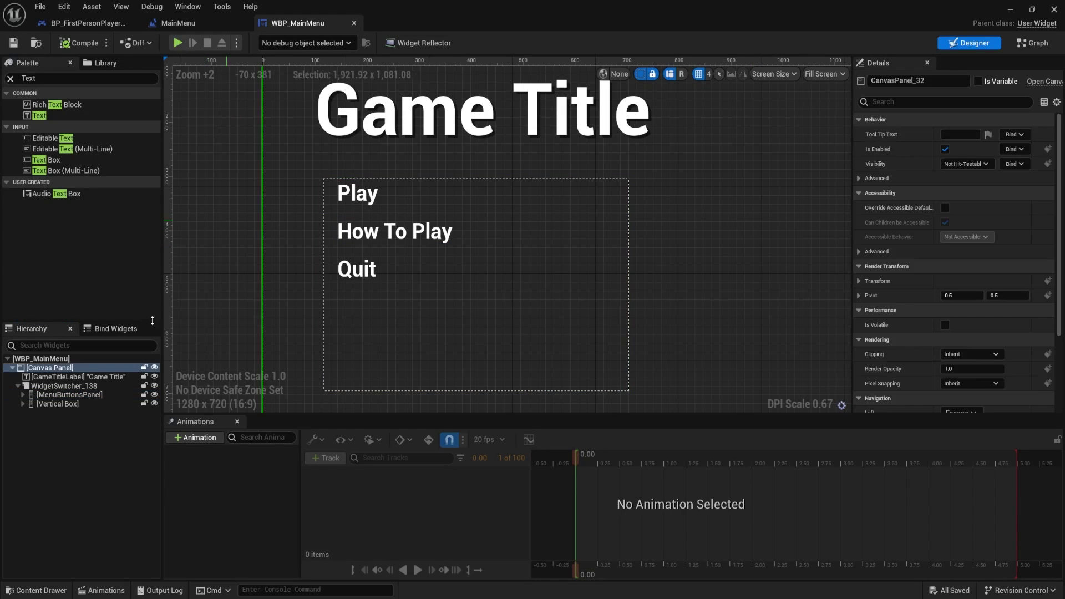
Step: Review the Active Widget Index setting of WidgetSwitcher_138 and its first child panel
click(69, 386)
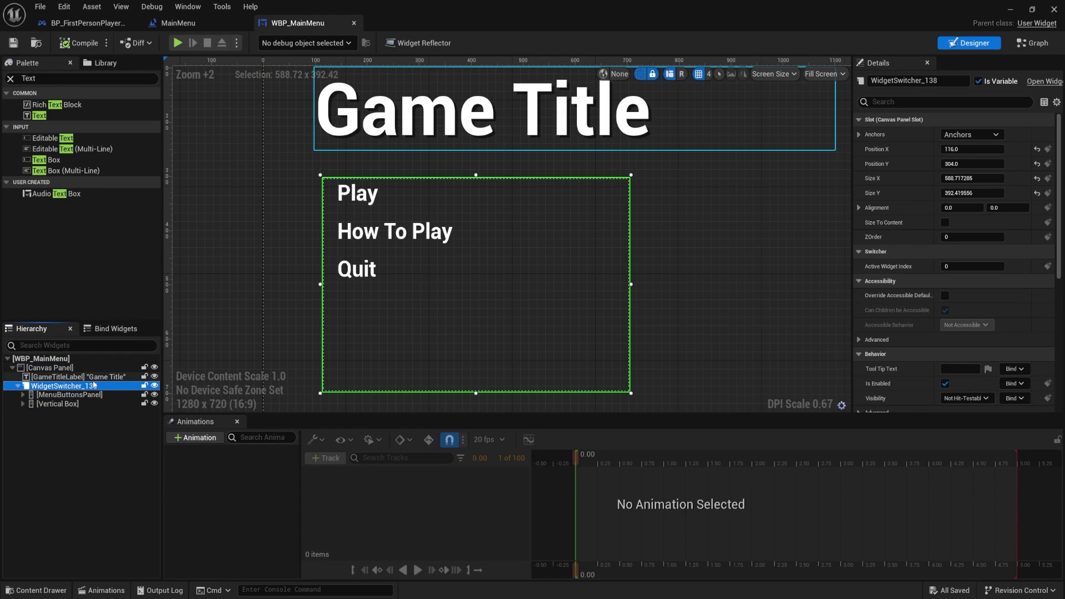
scroll(887, 239, down, 2)
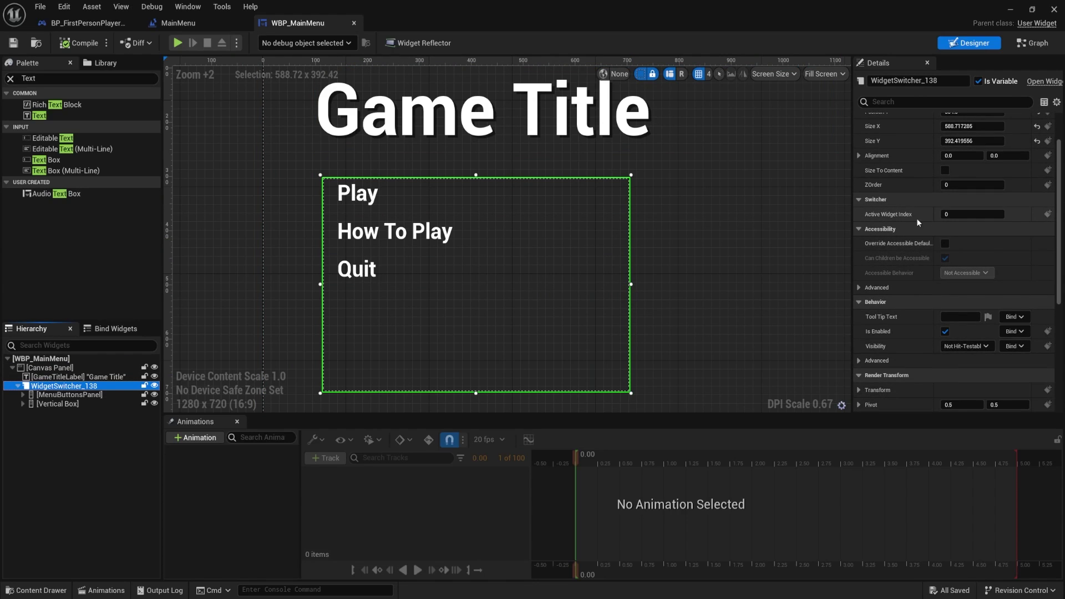
click(951, 214)
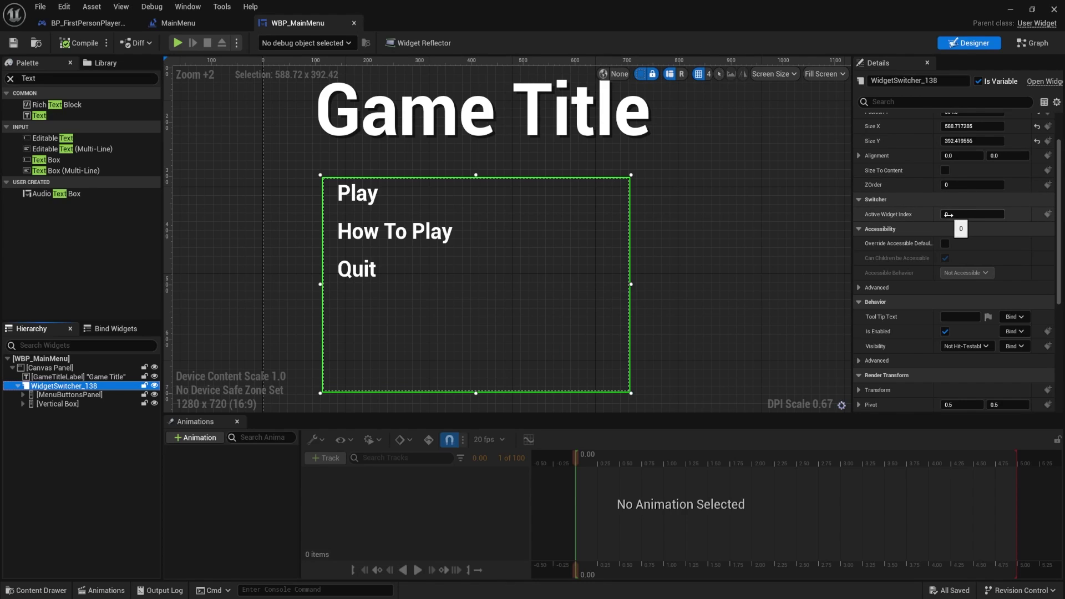
click(54, 395)
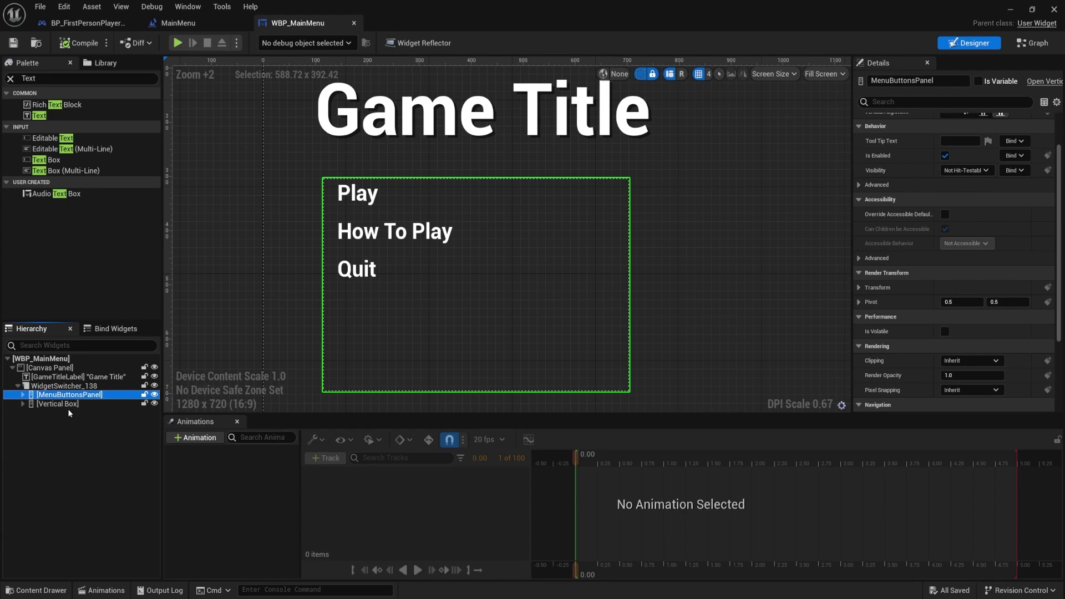
Step: Rename the vertical box holding the how-to-play content as HowToPlayPanel
click(57, 405)
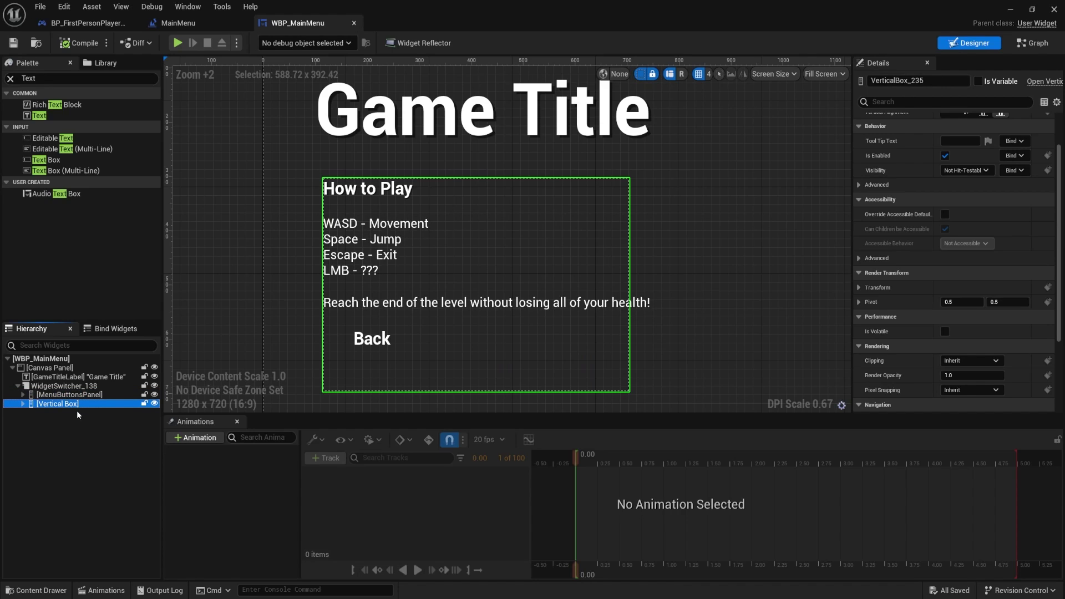
key(F2)
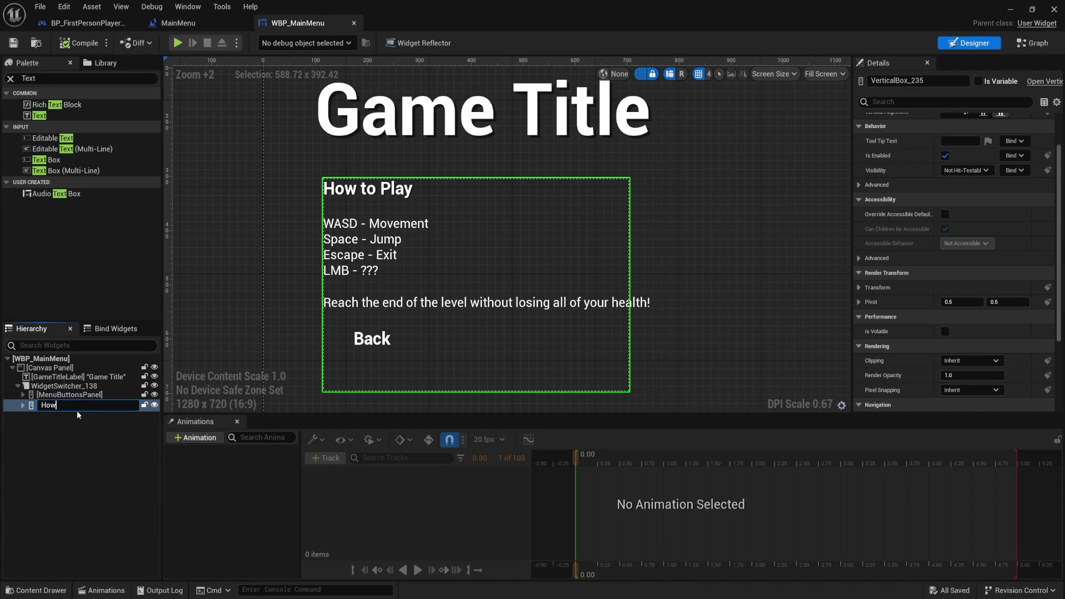
text(HowToPlayPanel)
key(Return)
Step: Try Active Widget Index 1 on WidgetSwitcher_138 and return it to 0
click(64, 385)
click(958, 215)
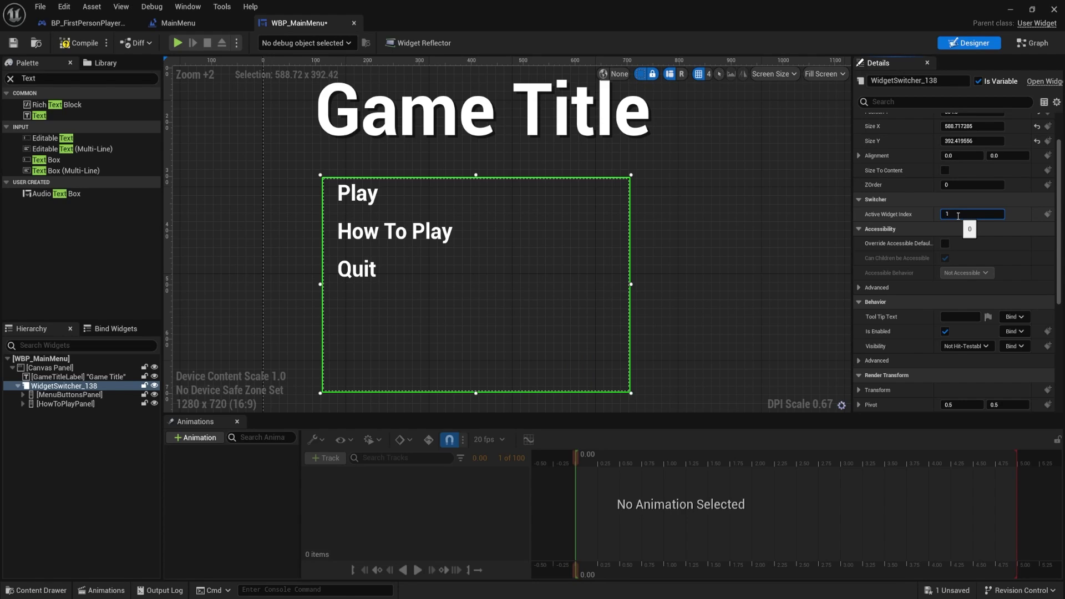
key(Return)
text(0)
key(Return)
key(Return)
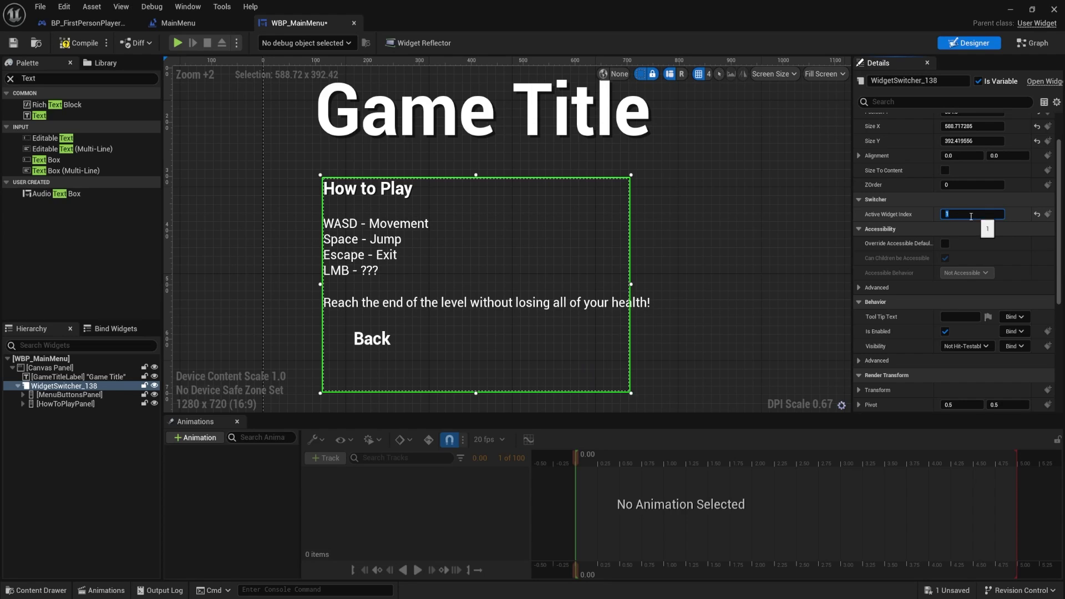
click(70, 395)
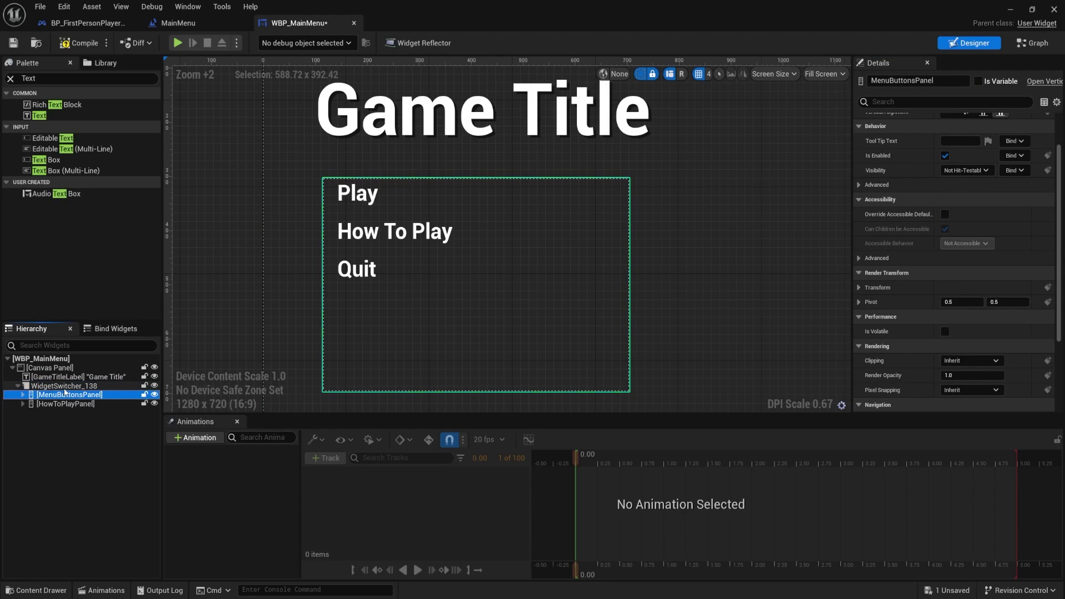
click(64, 386)
click(950, 214)
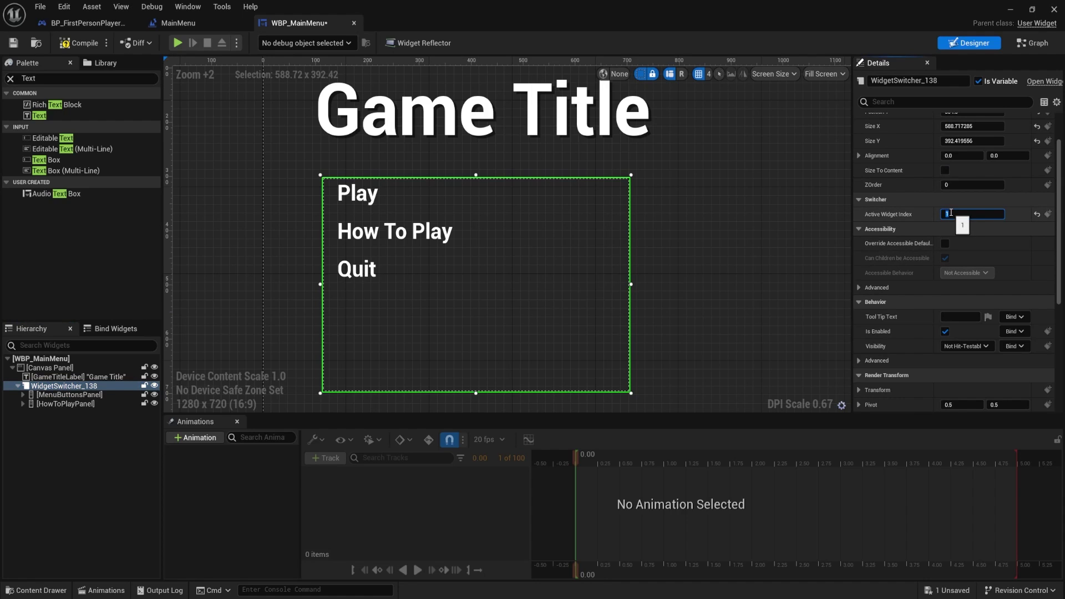
click(804, 245)
right_drag(729, 236, 703, 261)
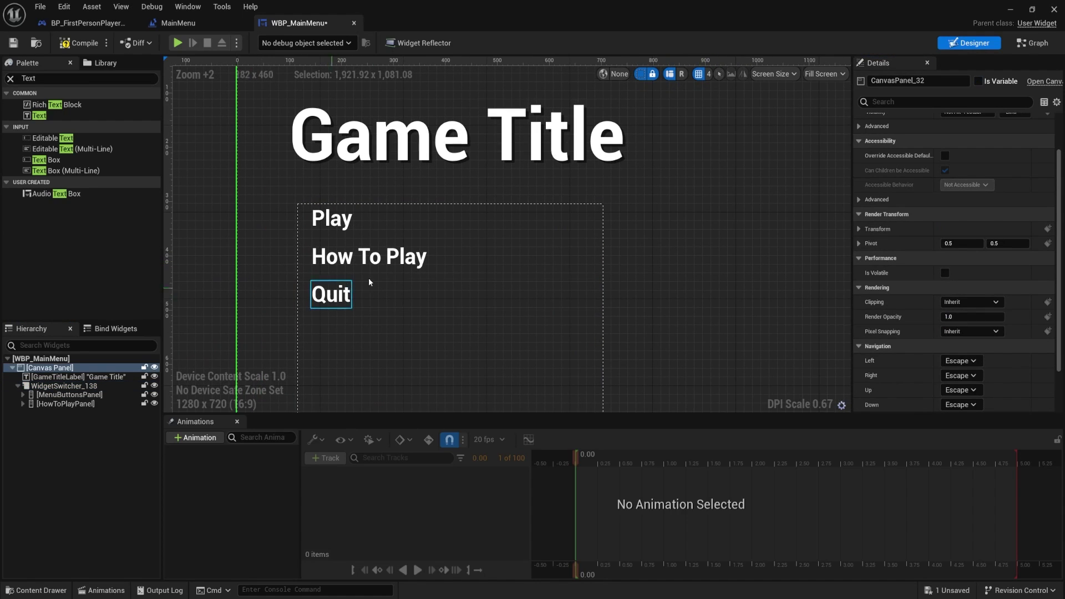
Step: Preview what the How To Play button should show by setting the switcher's Active Widget Index to 1 and restoring 0
click(464, 262)
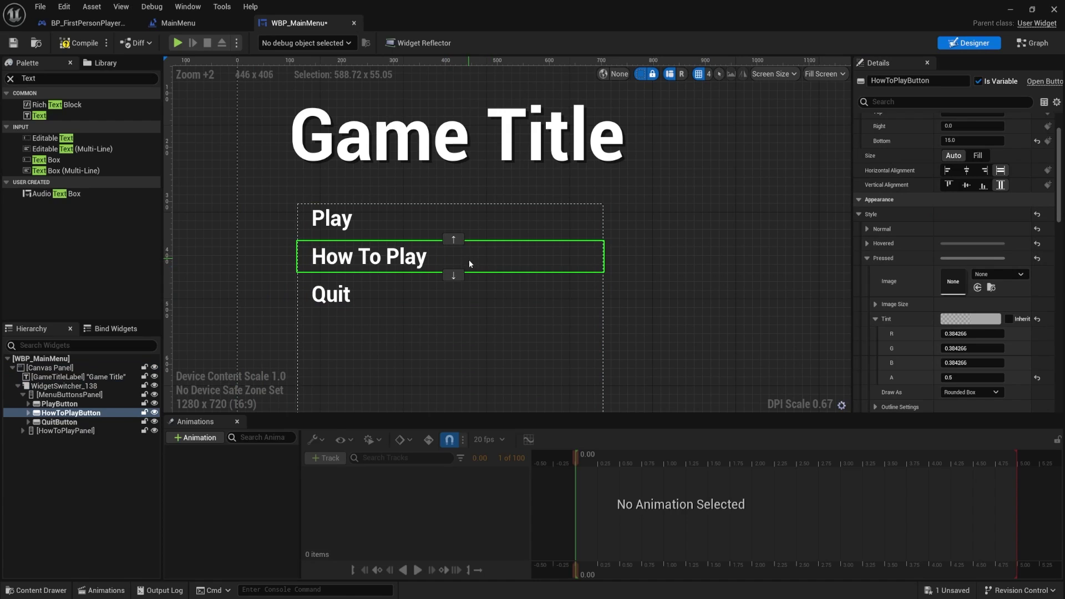
click(460, 258)
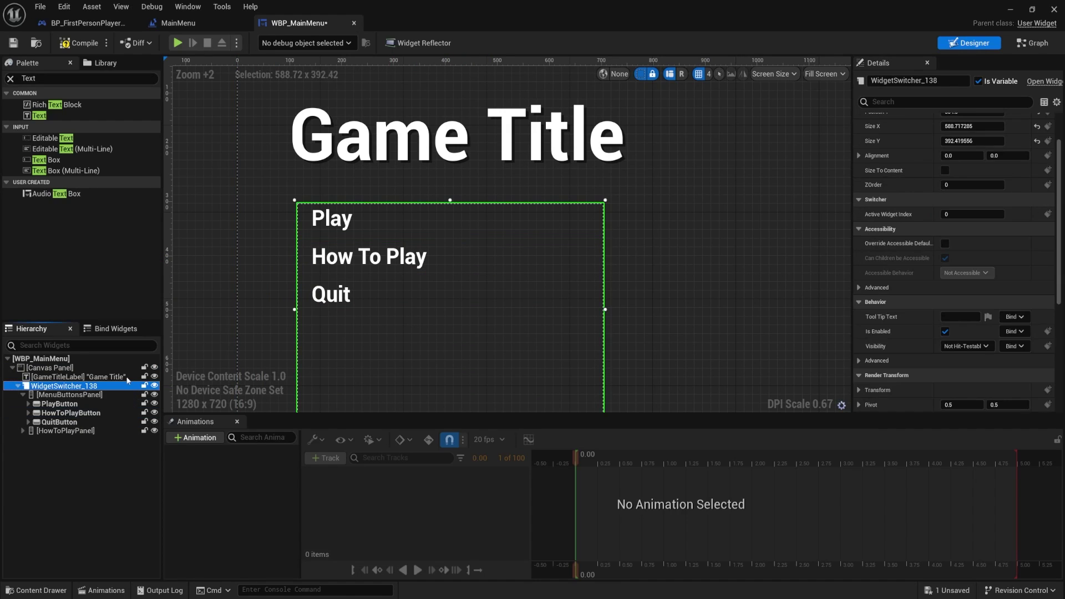
click(949, 213)
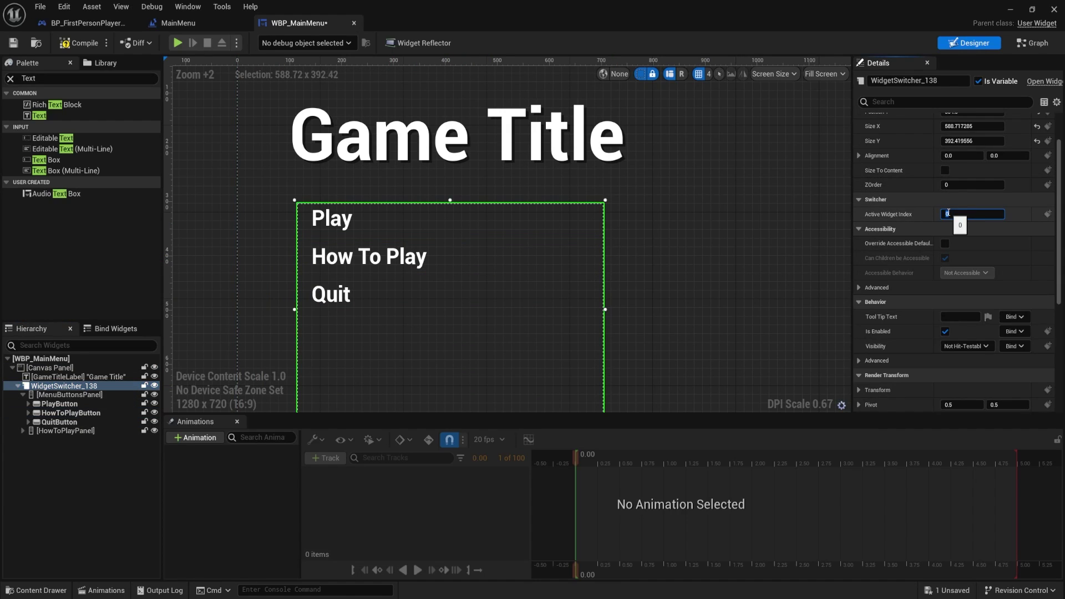
text(1)
key(Return)
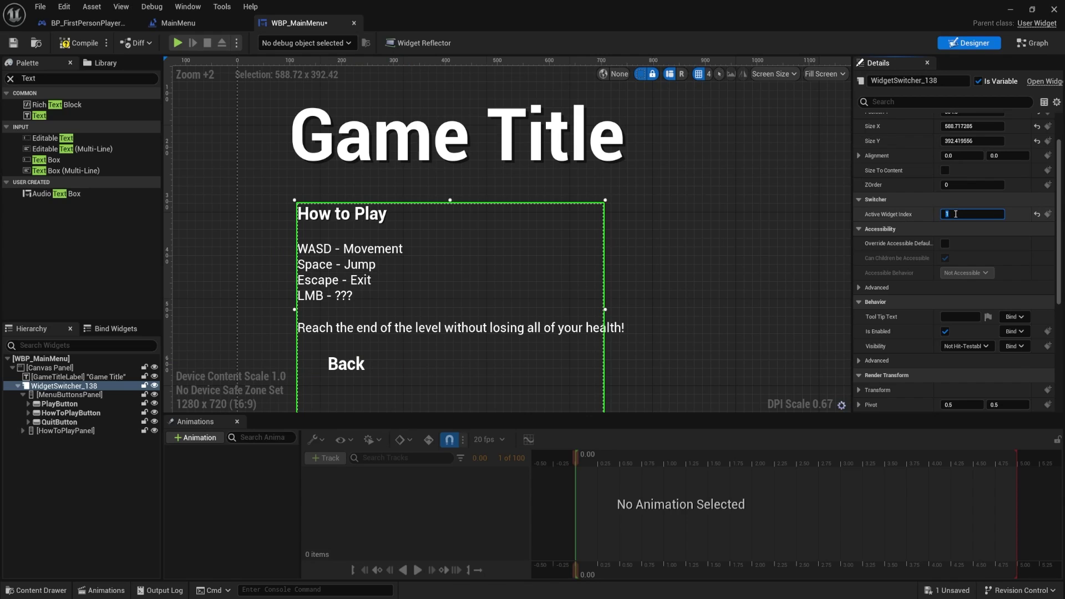
text(0)
key(Return)
click(523, 285)
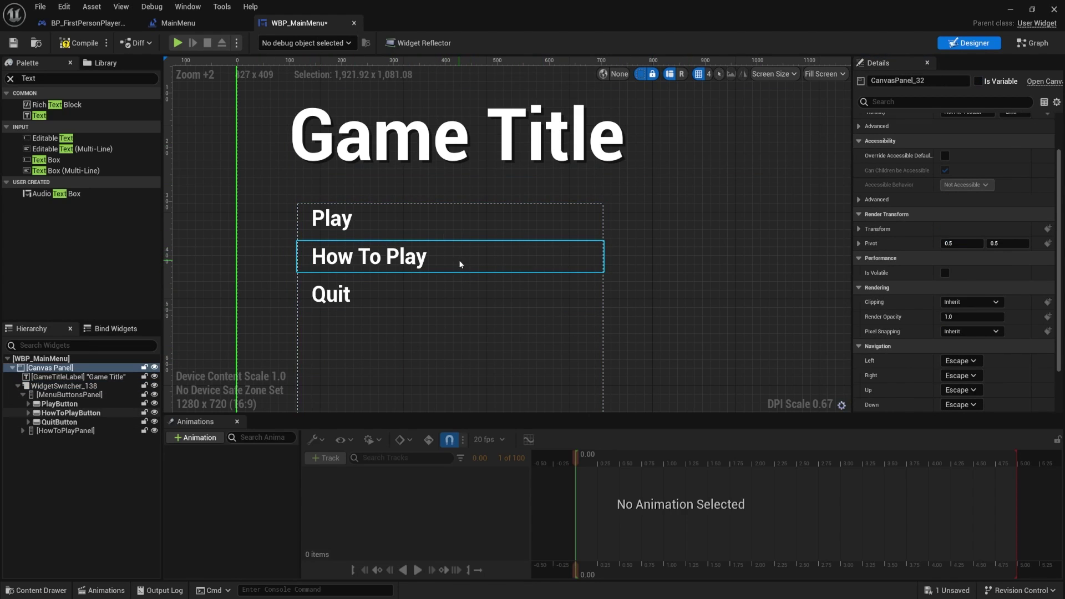
Step: Add an On Clicked event for HowToPlayButton
click(459, 261)
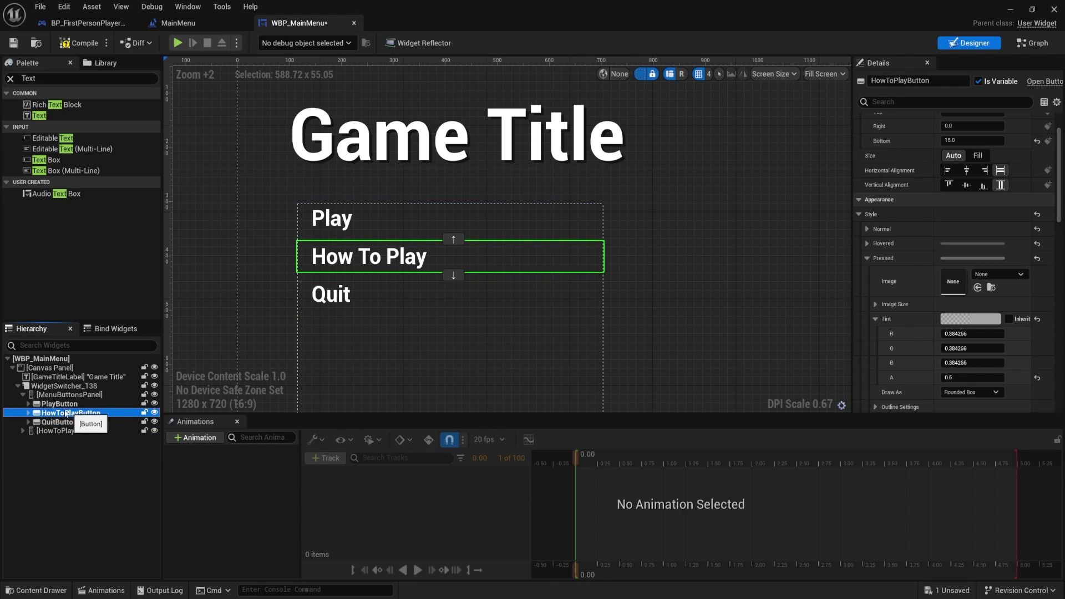
click(29, 413)
scroll(939, 260, down, 15)
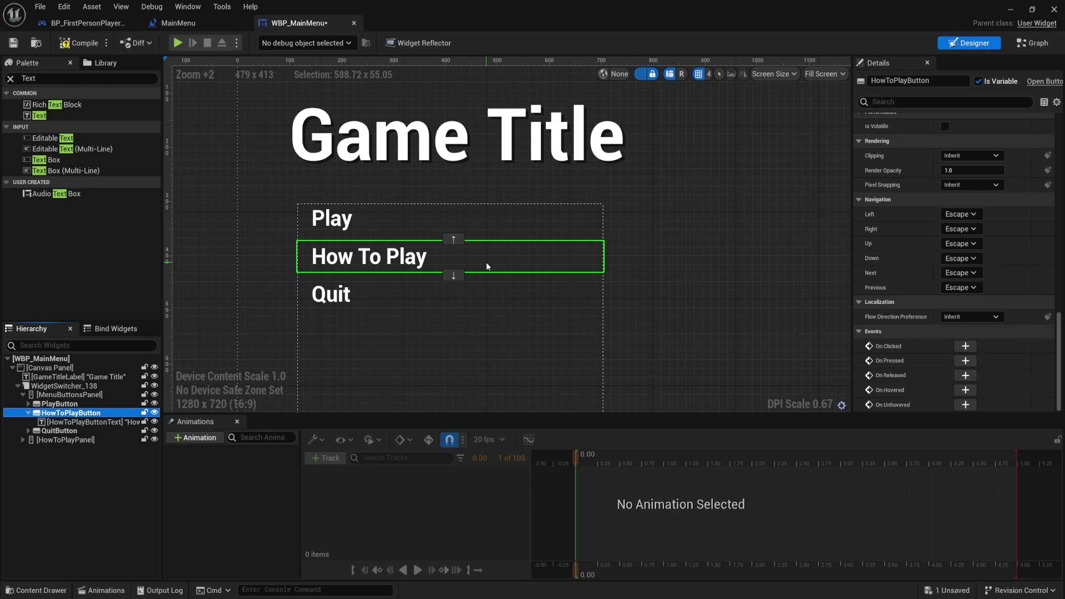
click(965, 346)
Step: Add a WidgetSwitcher_138 reference with a Set Active Widget Index node and arrange both beside the On Clicked (HowToPlayButton) event
right_drag(631, 368, 457, 223)
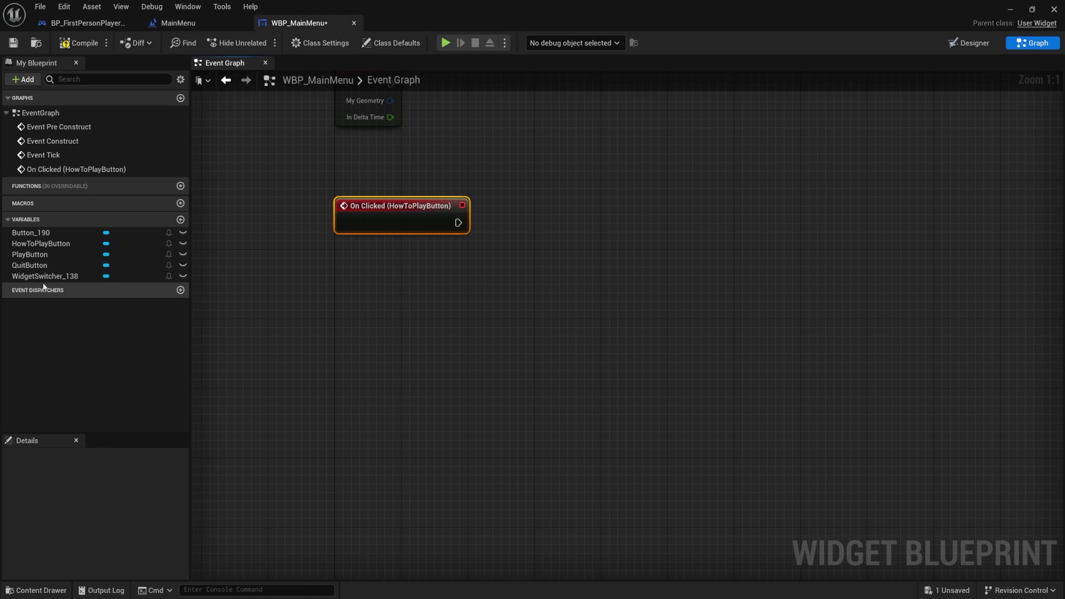
drag(50, 276, 501, 246)
click(522, 279)
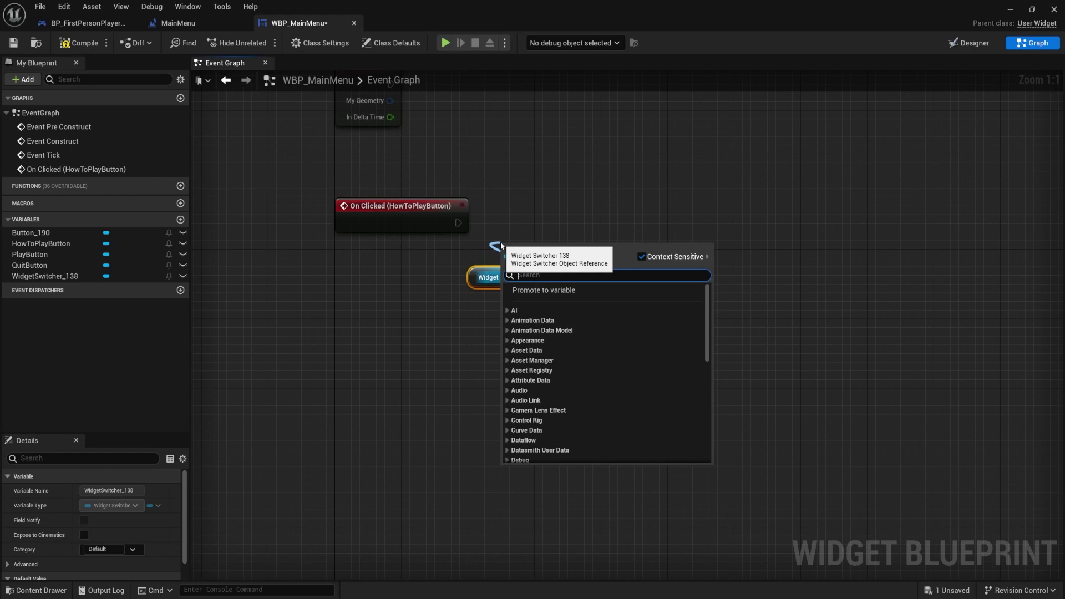
text(Set Active Wi)
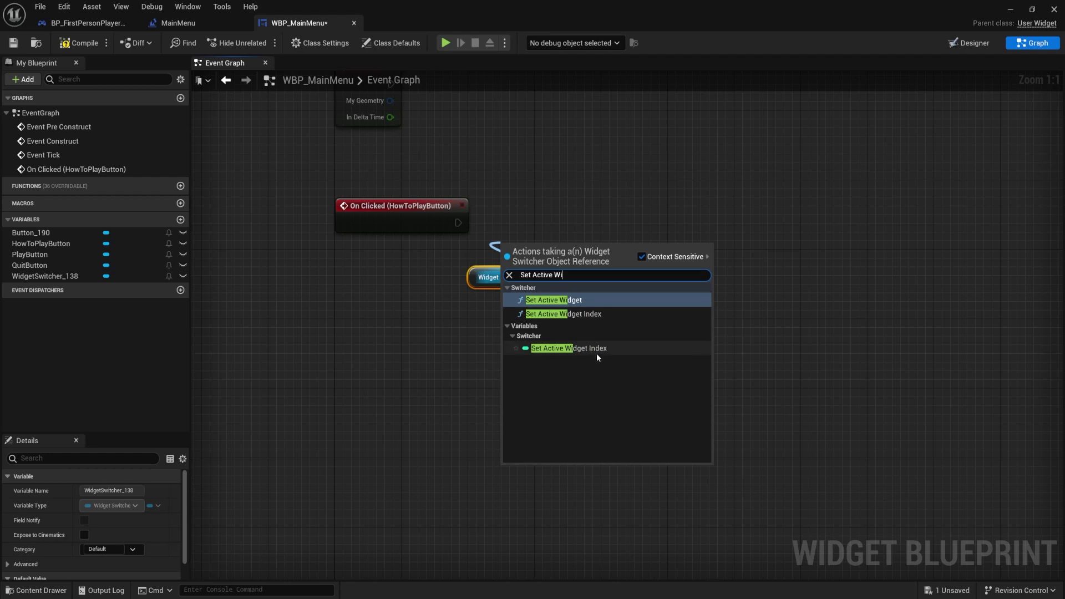
click(578, 314)
drag(578, 268, 562, 207)
drag(515, 324, 552, 215)
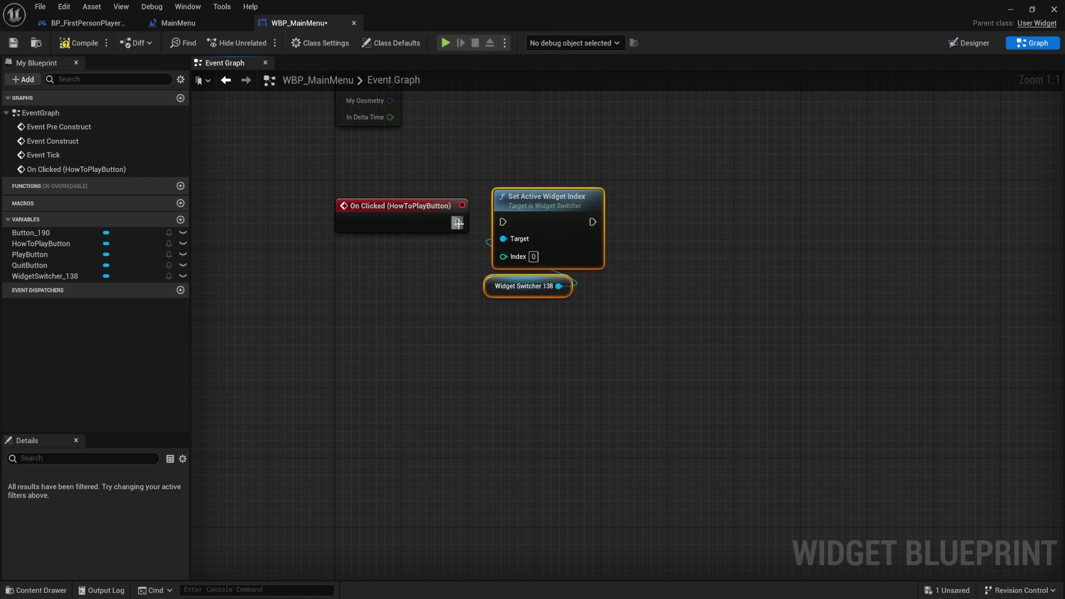
Step: Connect the On Clicked event to Set Active Widget Index with Index 1, and compile and save the widget
drag(458, 222, 503, 222)
text(1)
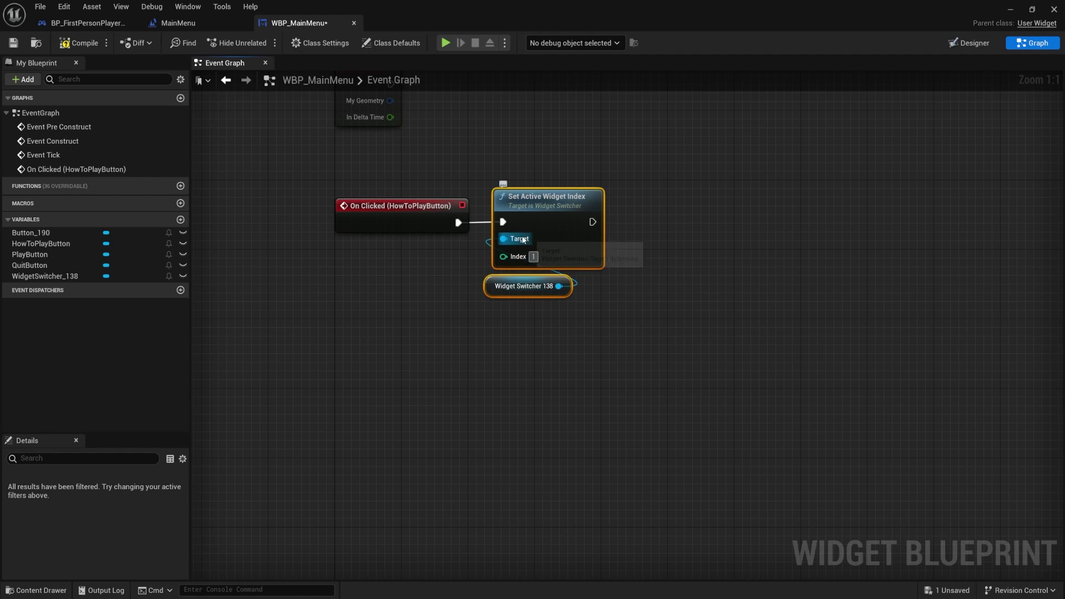
click(72, 43)
click(14, 43)
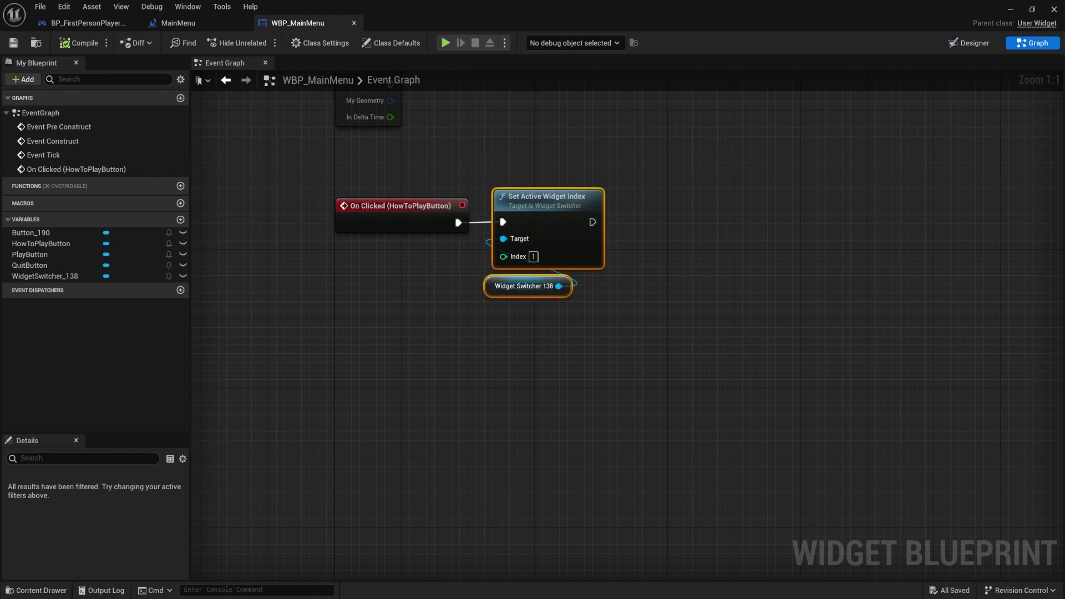
Step: In the Designer, show the HowToPlayPanel and rename its Back button HowToPlayBackButton
click(970, 44)
click(23, 395)
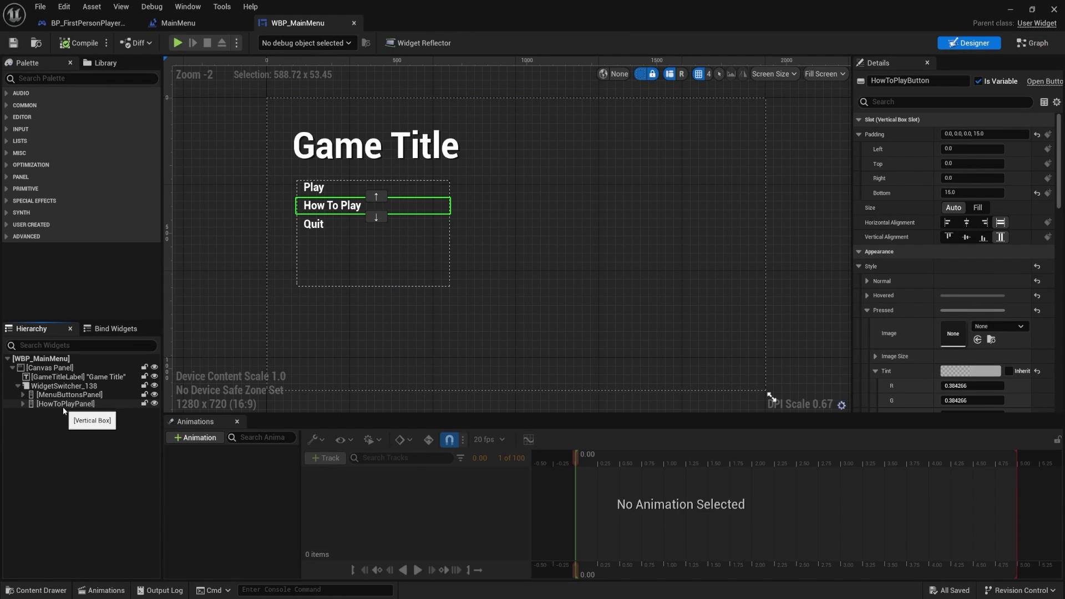
click(65, 403)
click(59, 395)
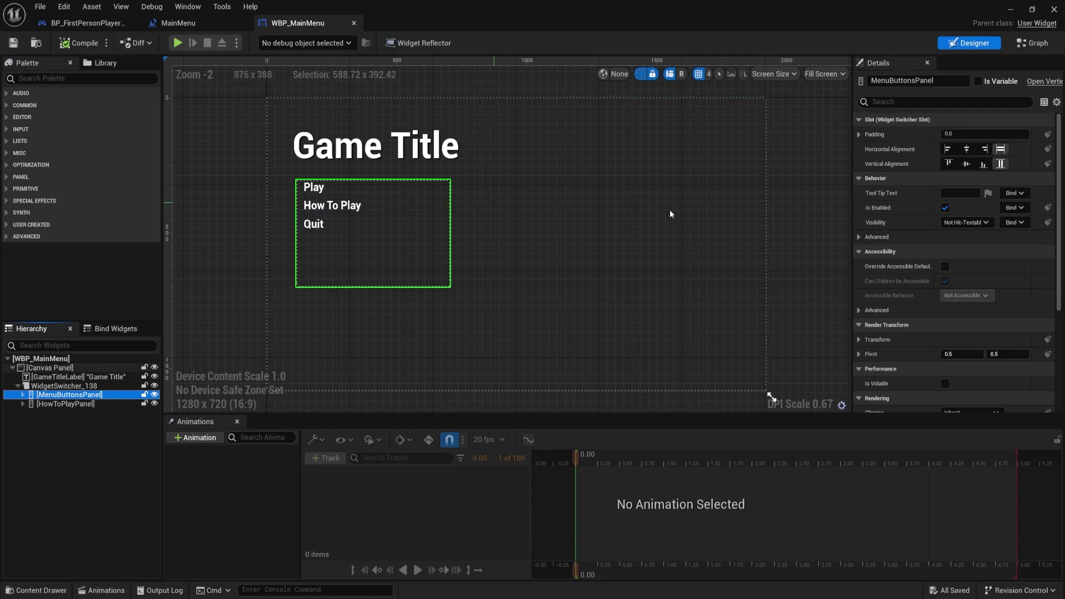
click(69, 405)
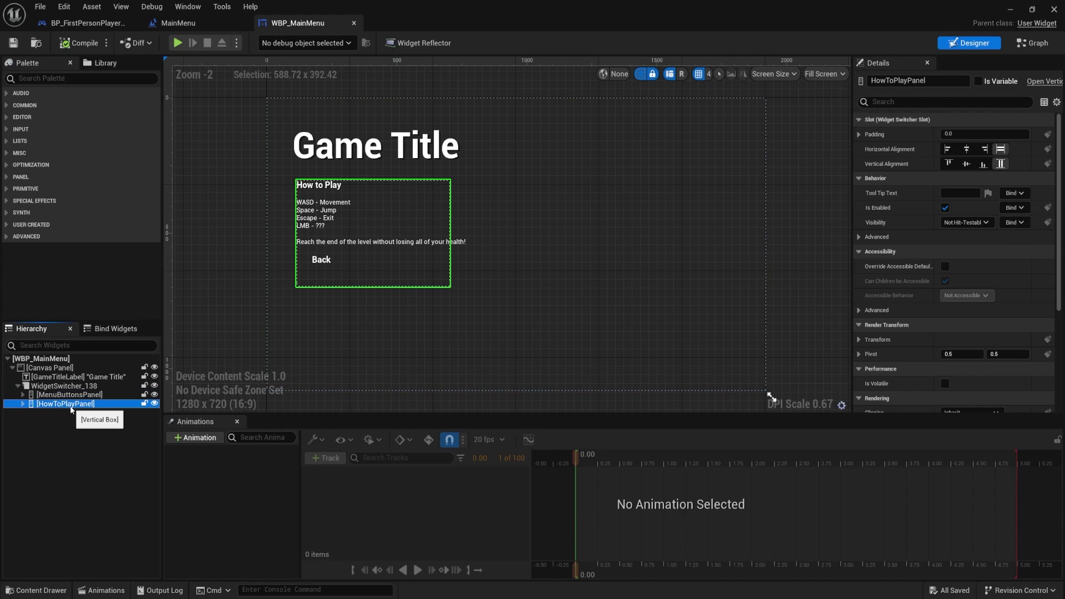
scroll(392, 329, up, 6)
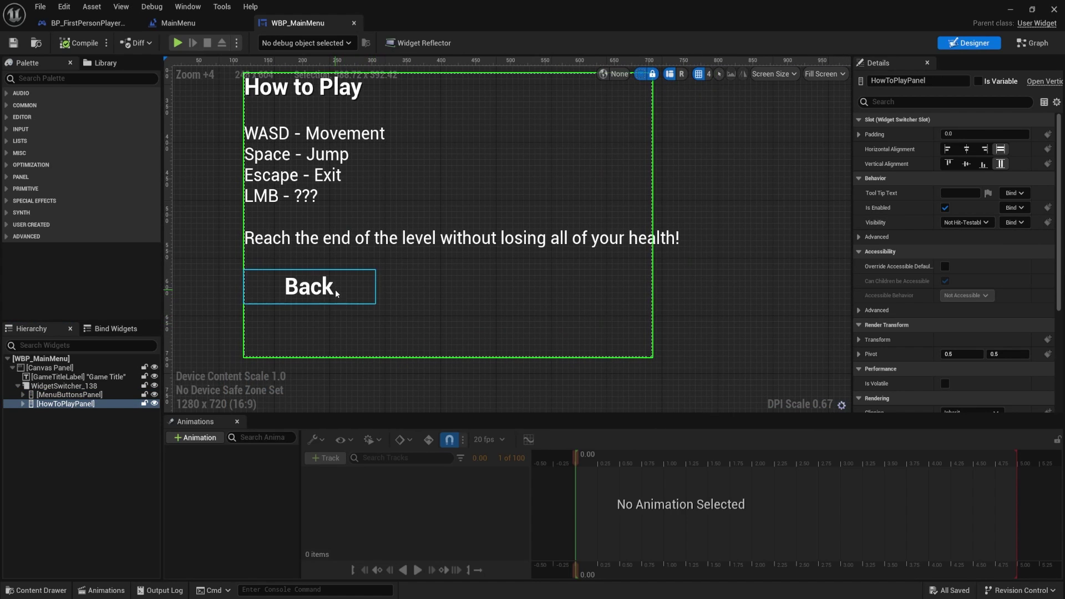
click(361, 293)
click(28, 440)
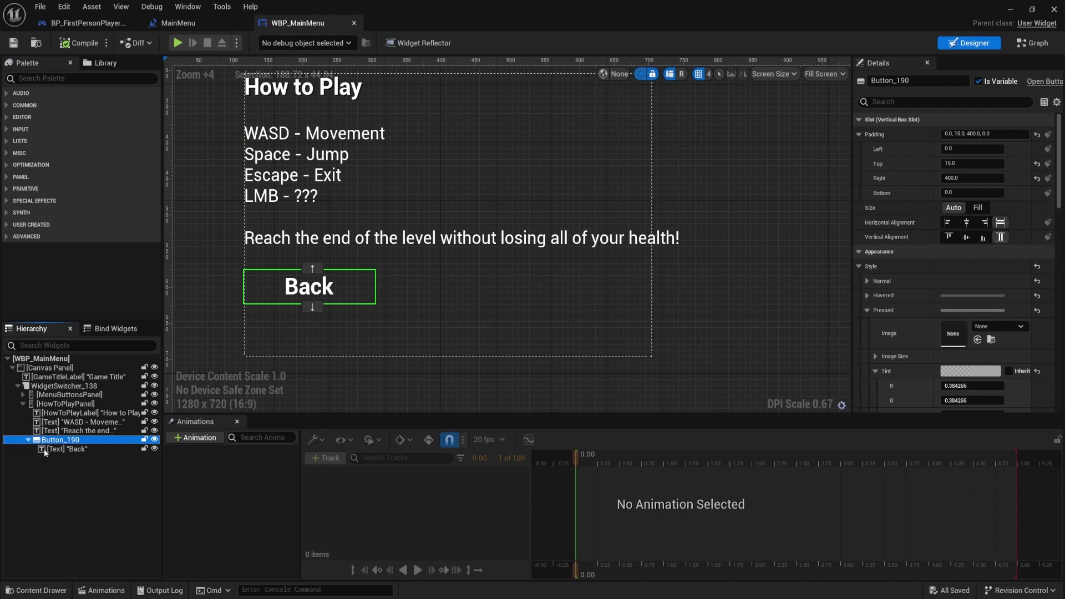
click(69, 443)
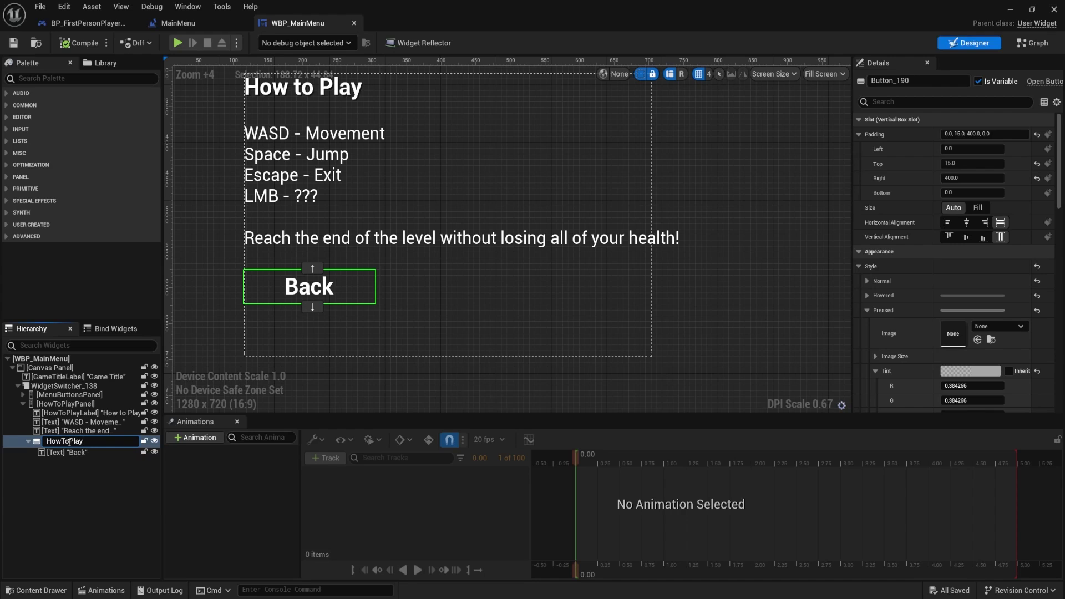
text(HowToPlayBackButton)
key(Return)
Step: Rename the Back button's text block HowToPlayBackButtonText
click(68, 442)
key(ctrl+c)
double_click(79, 452)
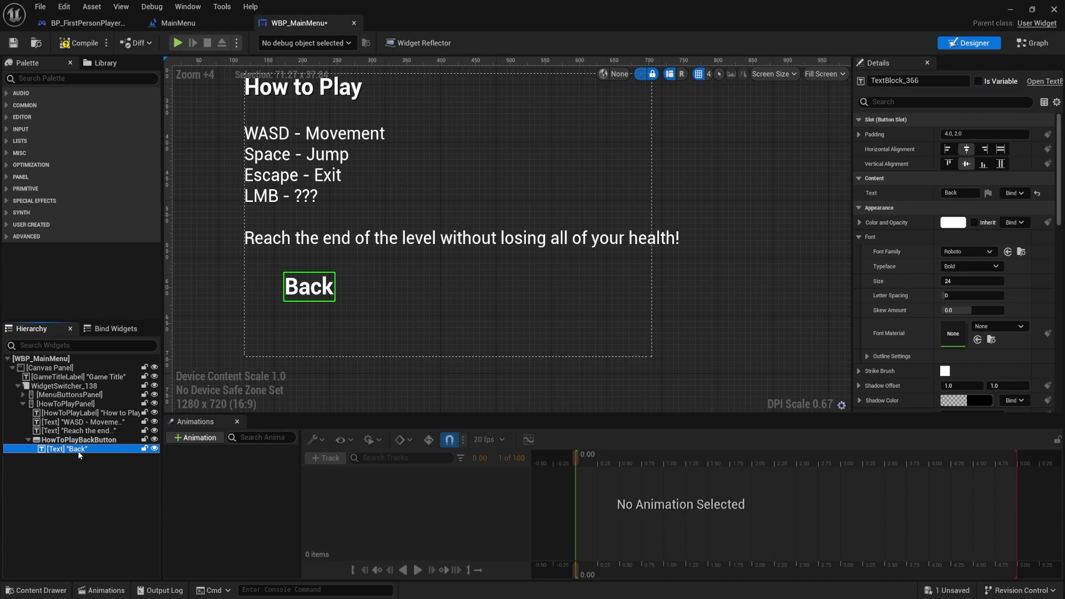
key(ctrl+v)
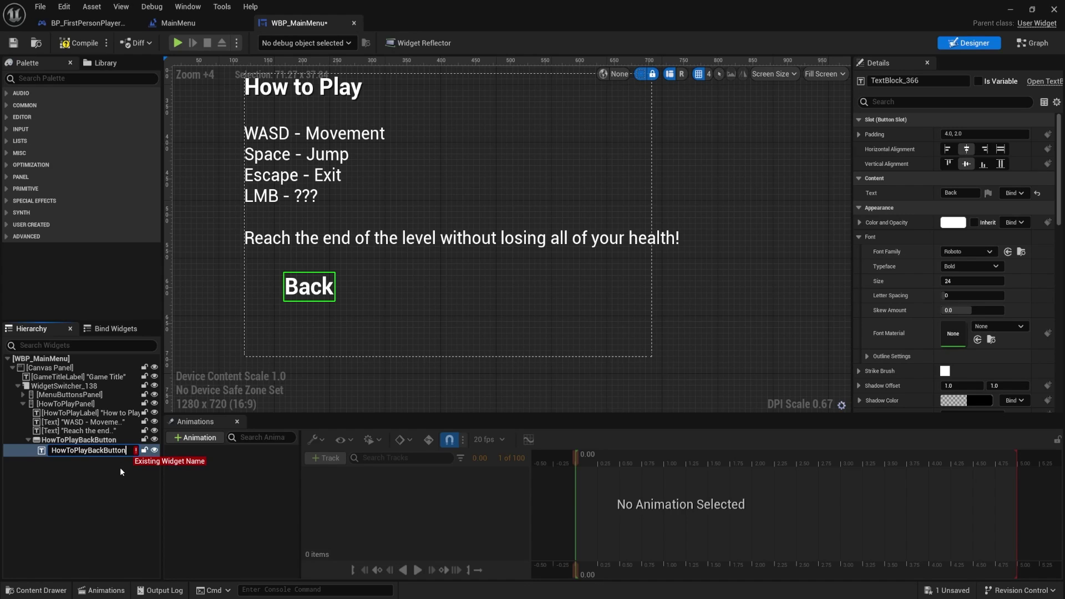
text(Text)
key(Return)
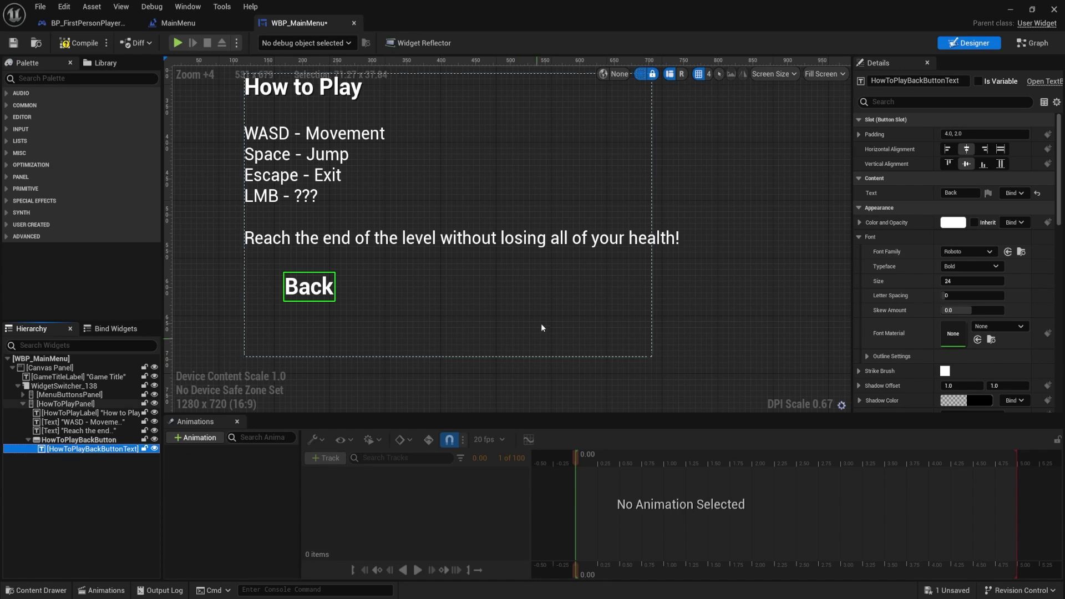
Step: Add an On Clicked event for HowToPlayBackButton to the event graph
click(93, 440)
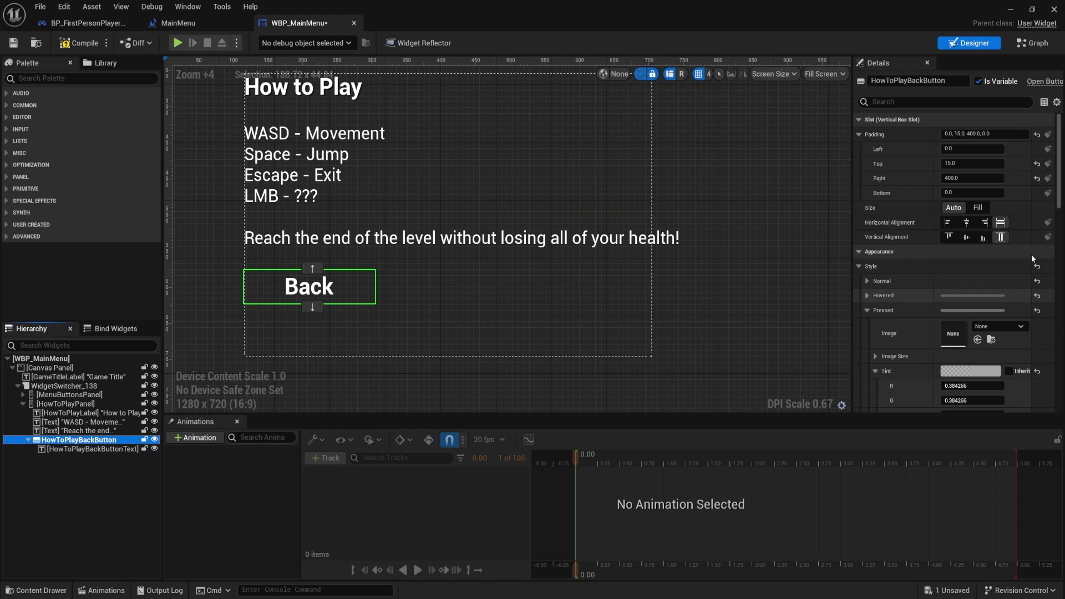
scroll(1023, 261, down, 5)
scroll(1020, 258, down, 8)
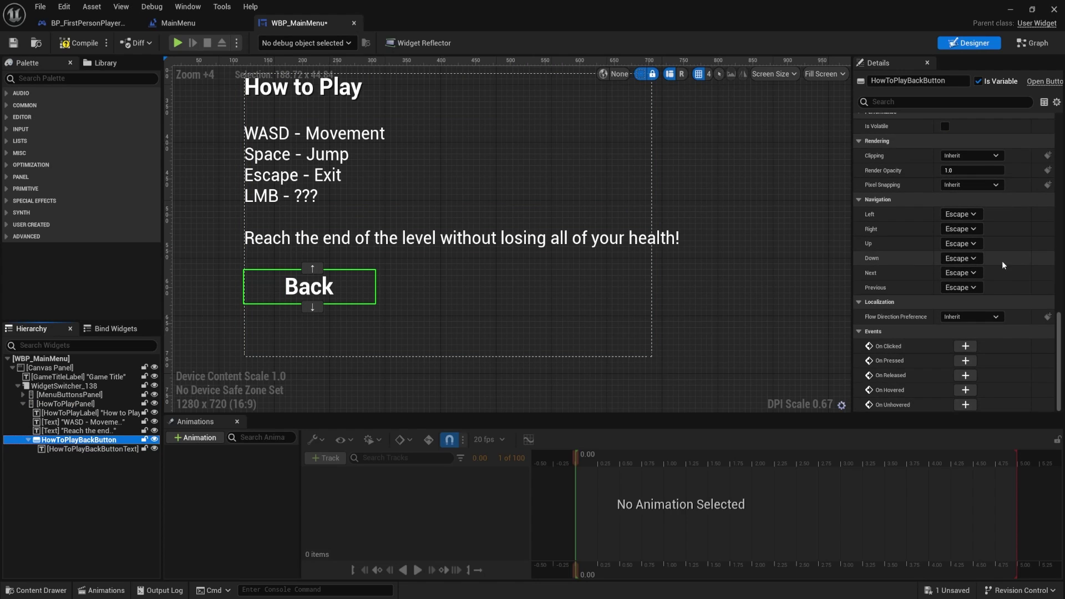
click(966, 347)
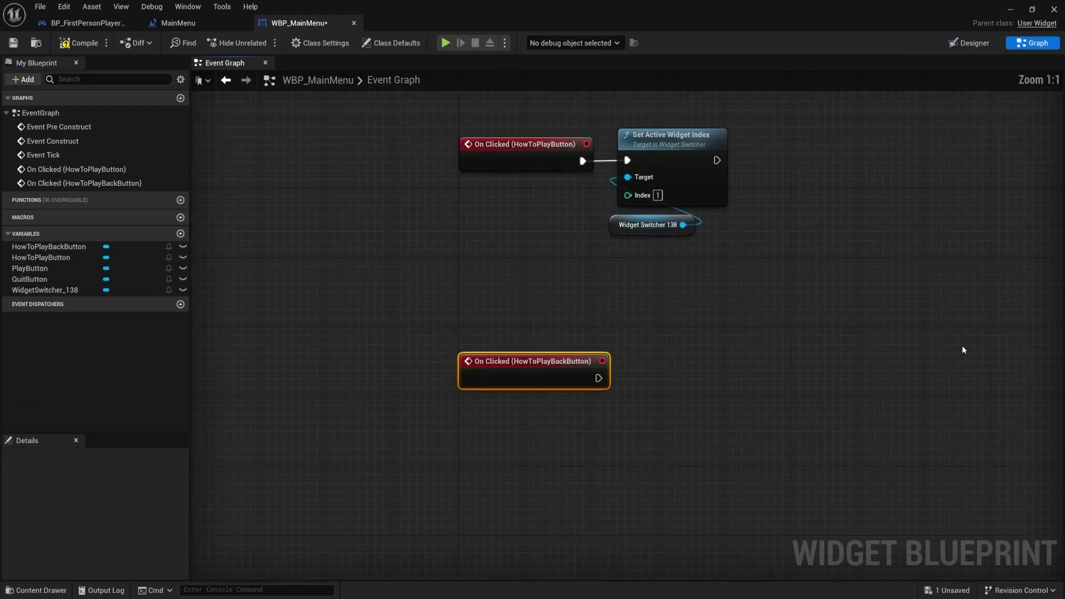
click(529, 223)
click(630, 359)
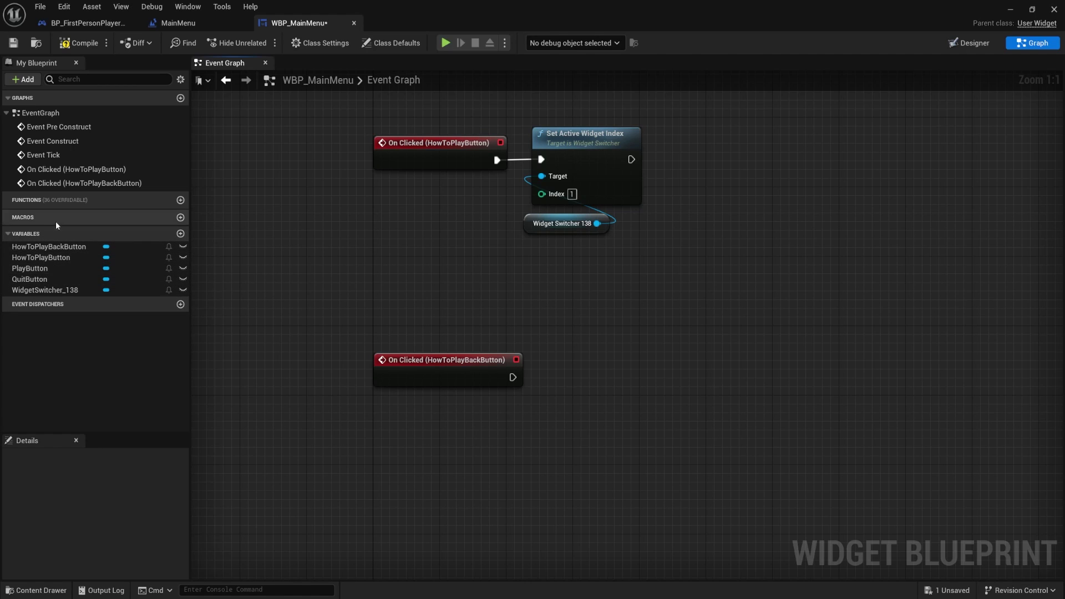
click(970, 43)
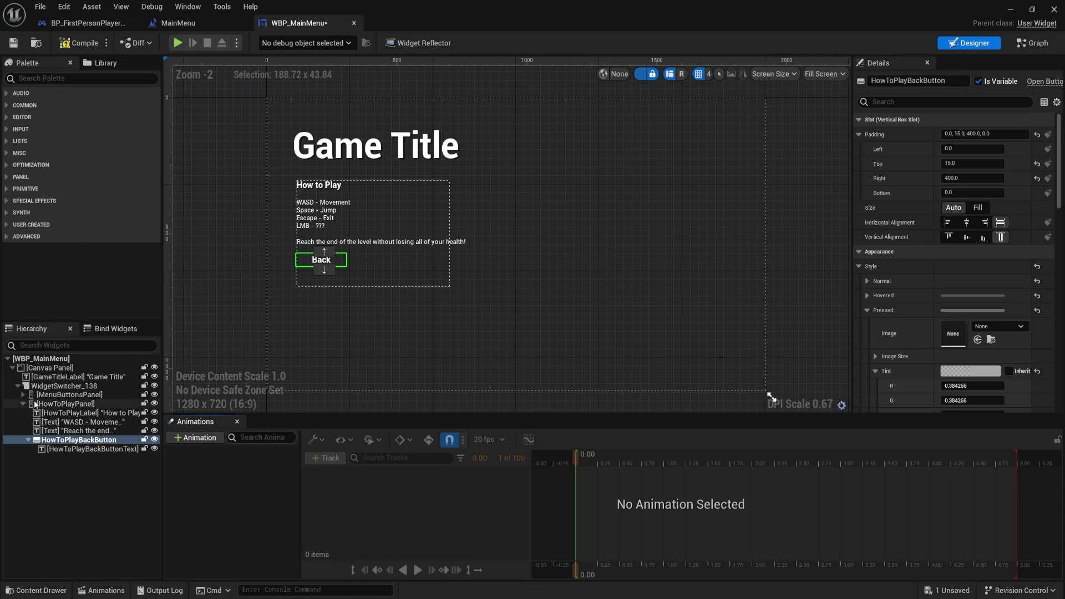
click(1034, 43)
ctrl+drag(41, 291, 556, 455)
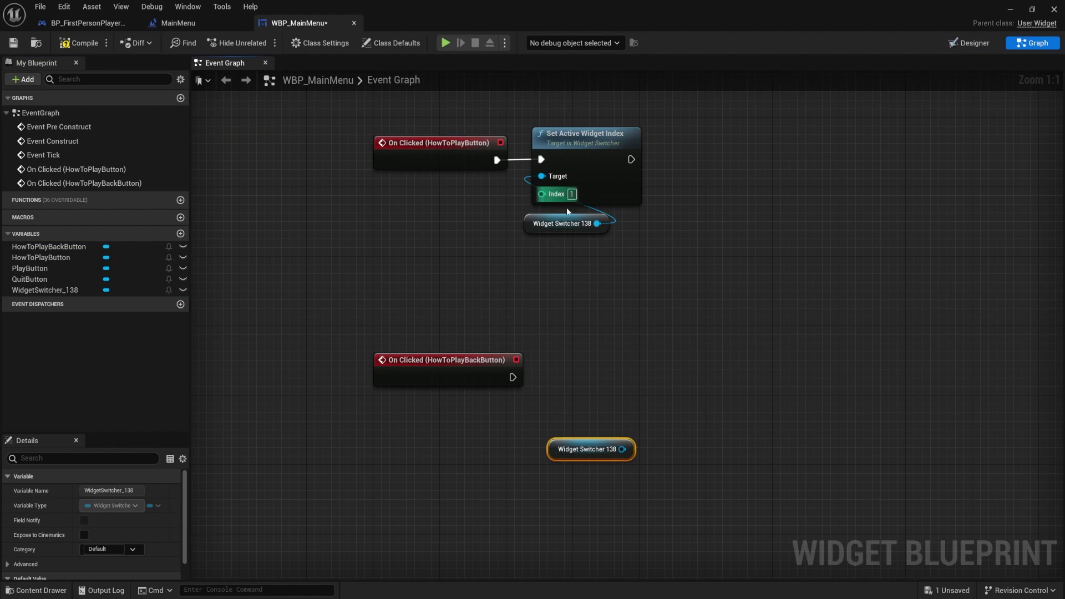
drag(623, 448, 590, 384)
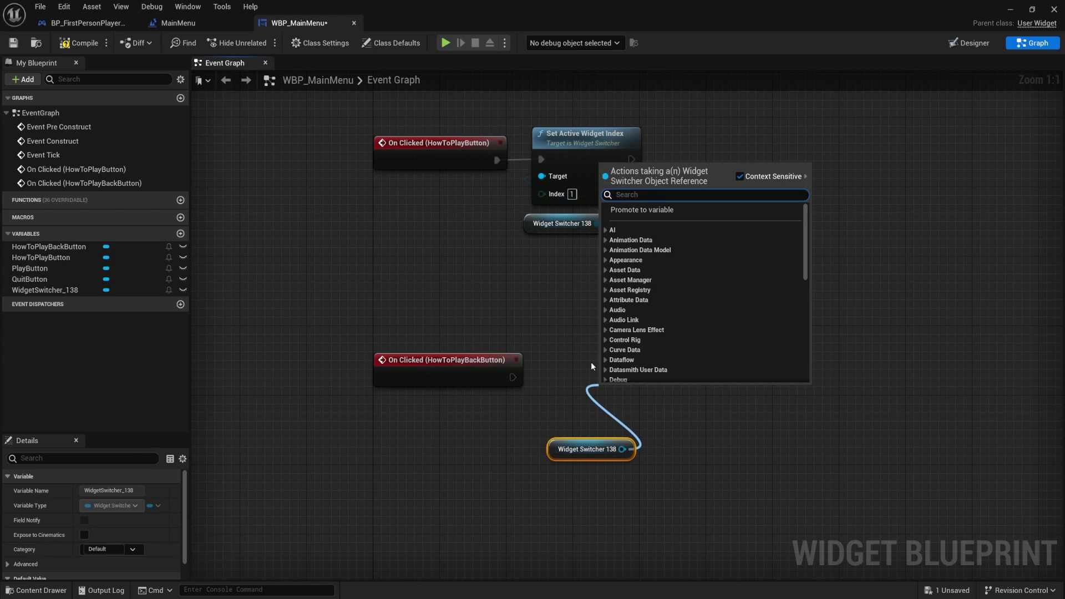
drag(511, 481, 669, 424)
key(Delete)
Step: Duplicate the Set Active Widget Index and Widget Switcher 138 nodes and connect the copy to the On Clicked (HowToPlayBackButton) event
drag(558, 309, 622, 111)
click(578, 428)
key(ctrl+v)
drag(630, 390, 597, 374)
drag(513, 395, 558, 394)
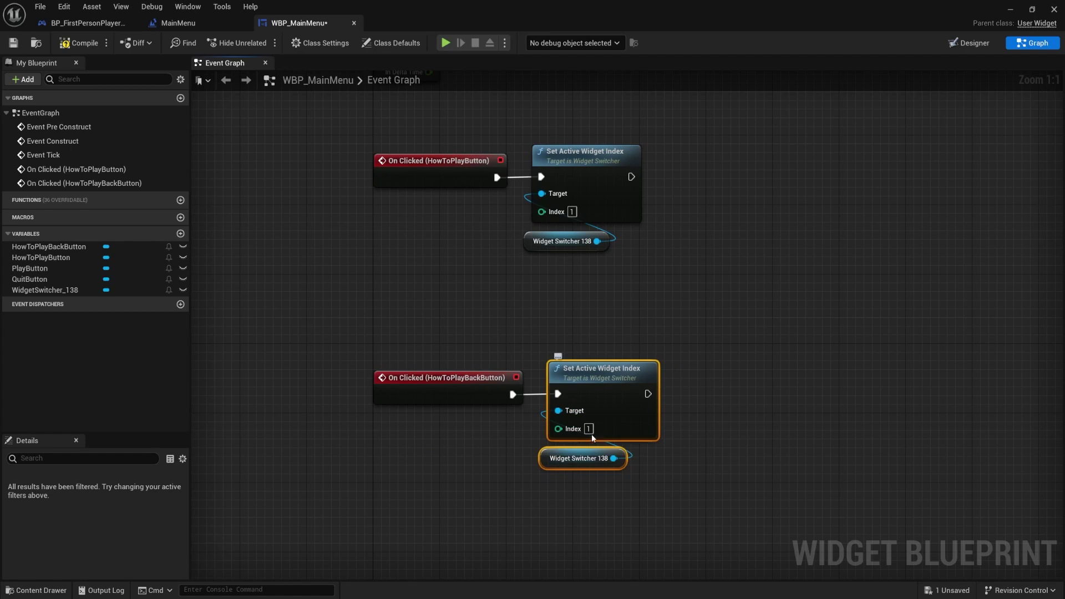
Step: Set the Index of the Back button's Set Active Widget Index node to 0 and save the widget
text(0)
click(434, 148)
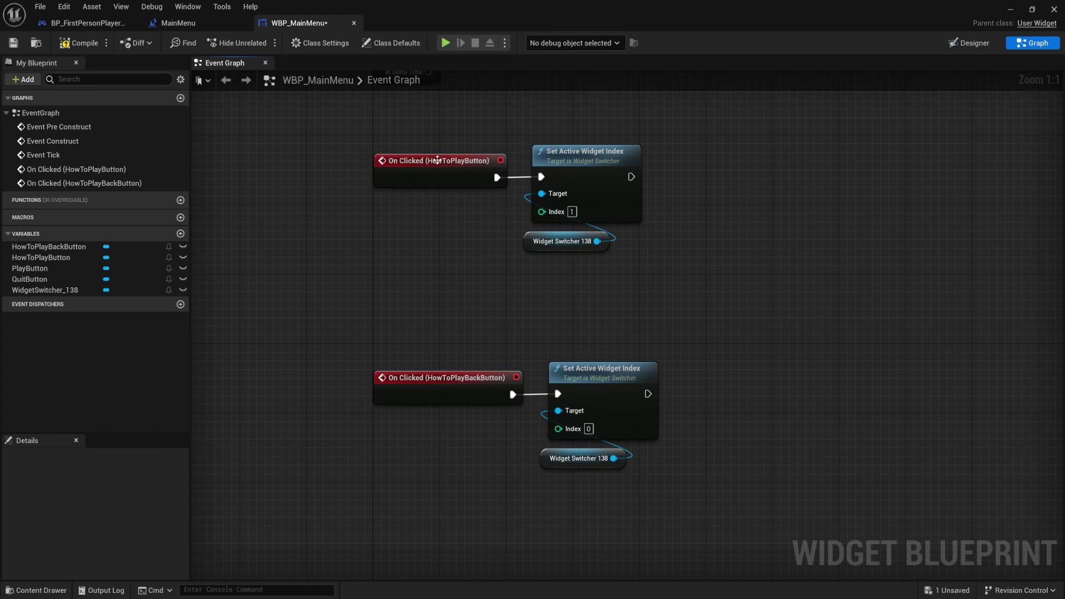
click(13, 43)
Step: Examine how MenuButtonsPanel and HowToPlayPanel are ordered under WidgetSwitcher_138 in the Designer hierarchy
click(969, 42)
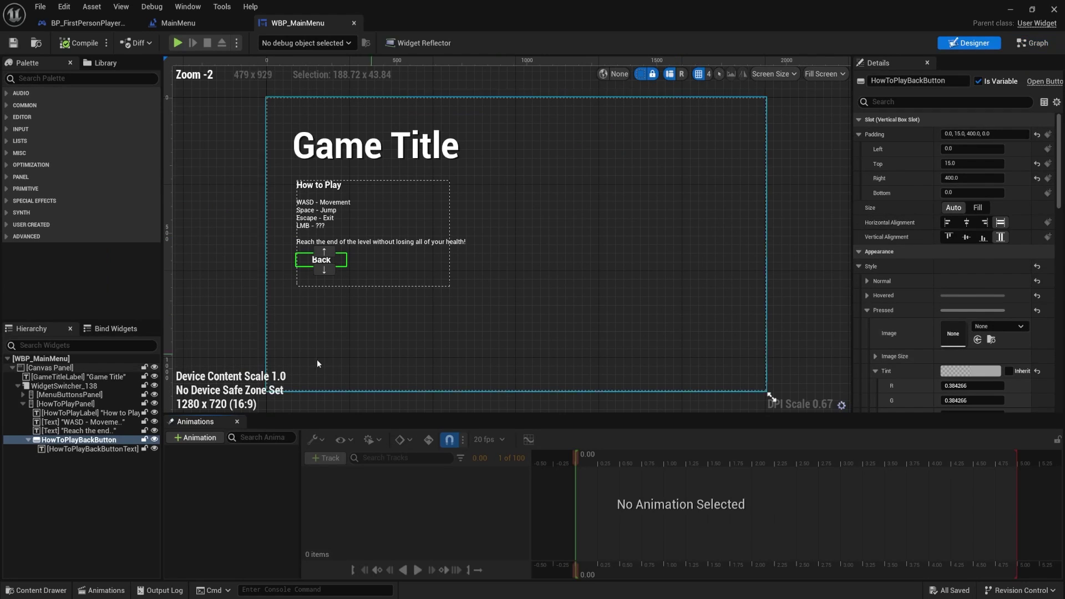
click(23, 403)
click(64, 385)
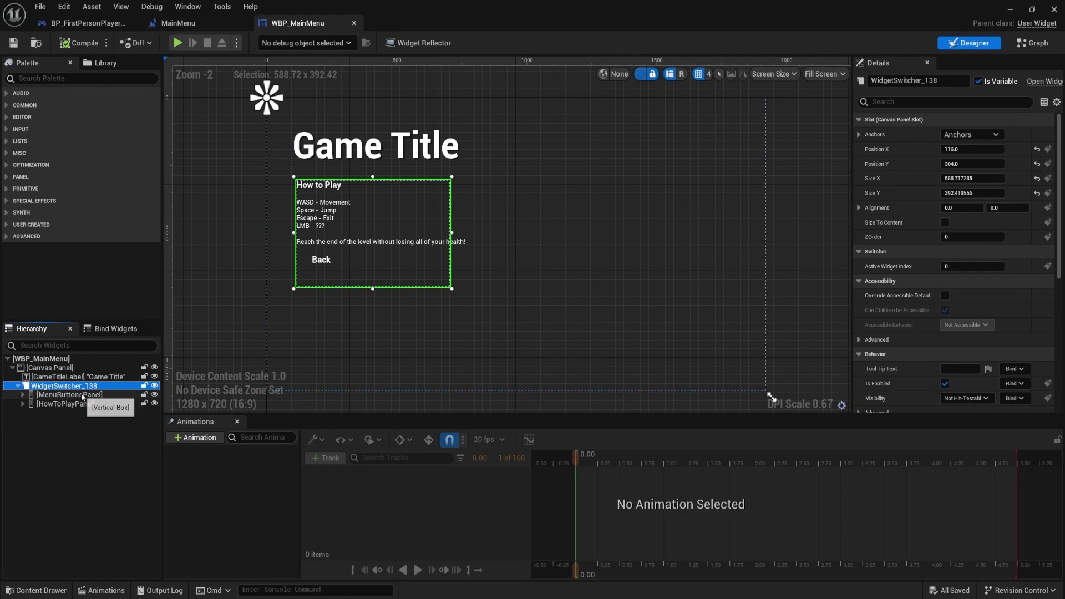
click(77, 394)
click(49, 378)
click(42, 387)
click(57, 396)
click(57, 407)
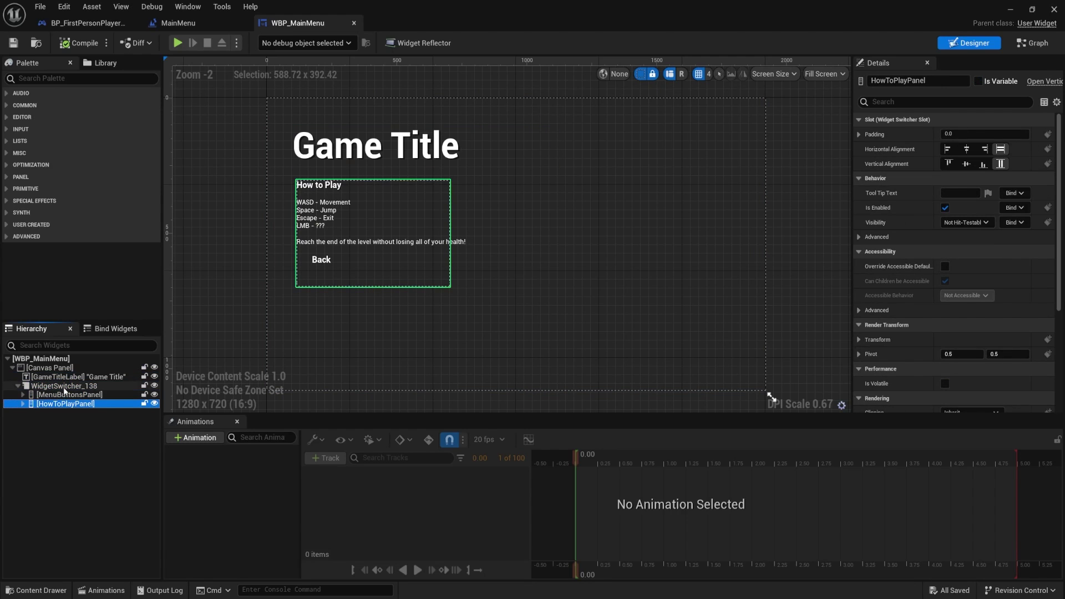
click(63, 386)
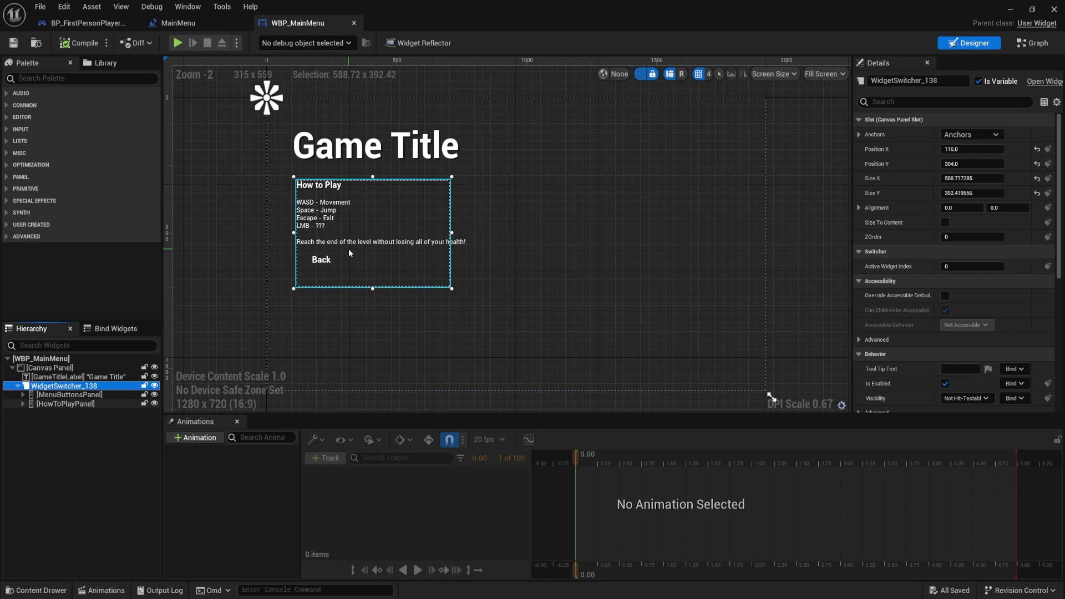
Step: Compile and save the widget, and start a play test of the MainMenu level
click(70, 45)
click(12, 44)
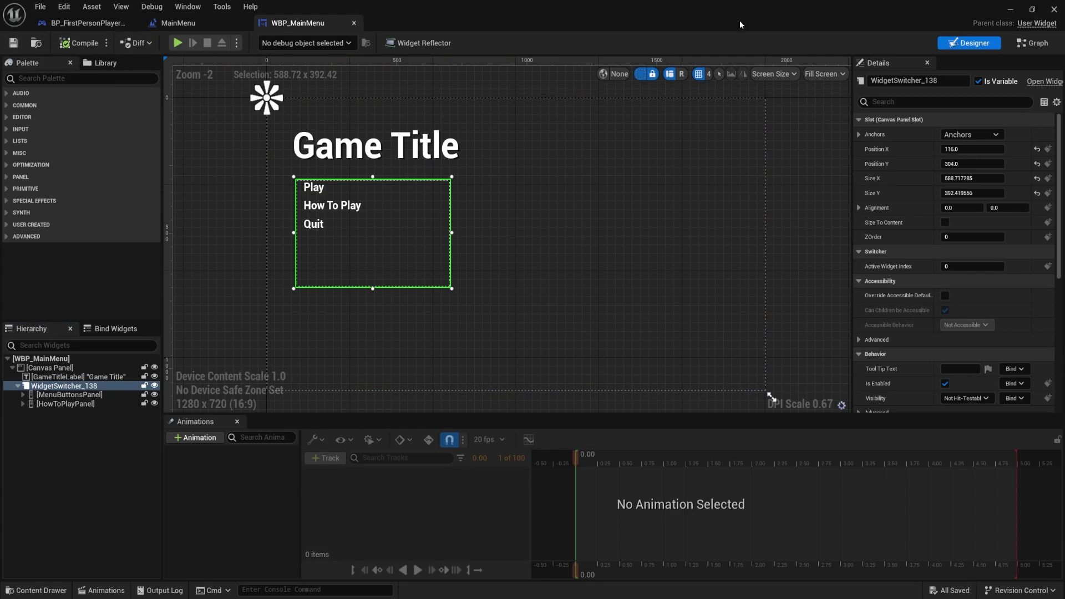
click(1011, 8)
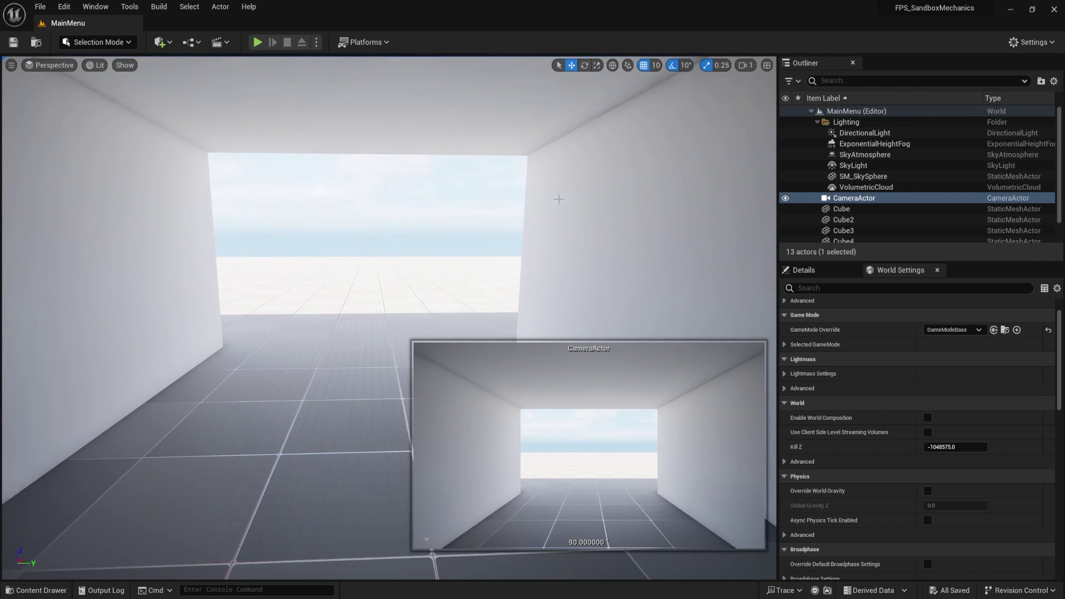
click(257, 42)
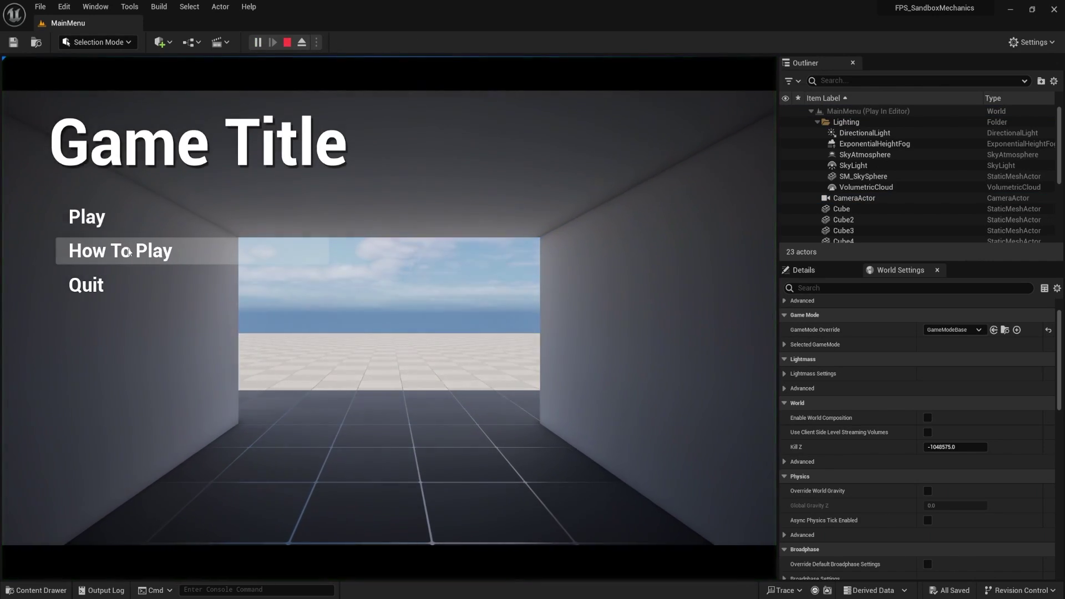
Step: Test the running menu by switching repeatedly between How To Play and Back, and try the Quit button
click(129, 253)
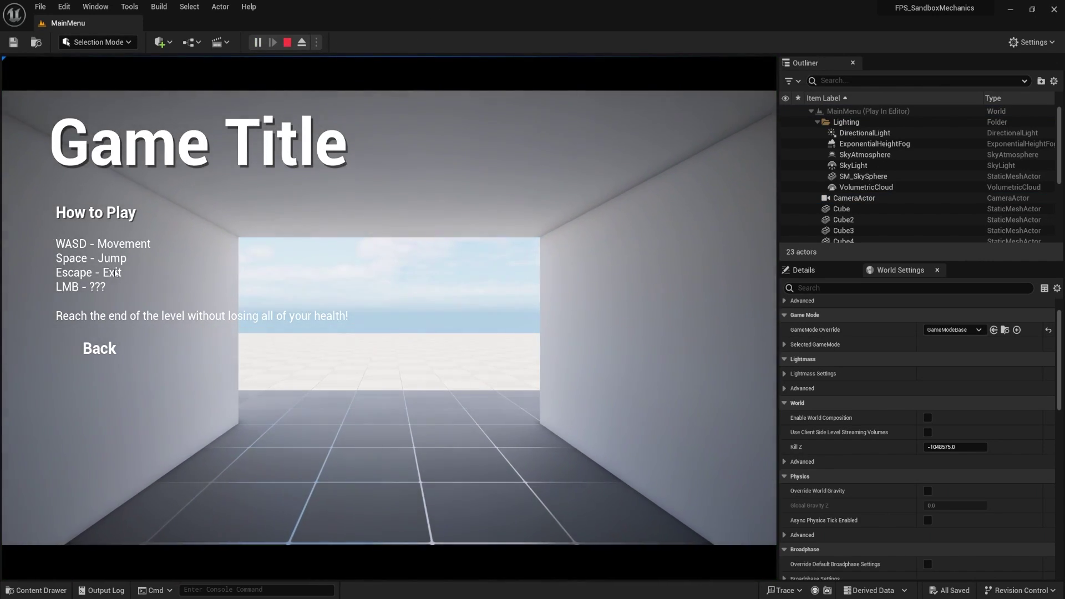
click(113, 348)
click(110, 251)
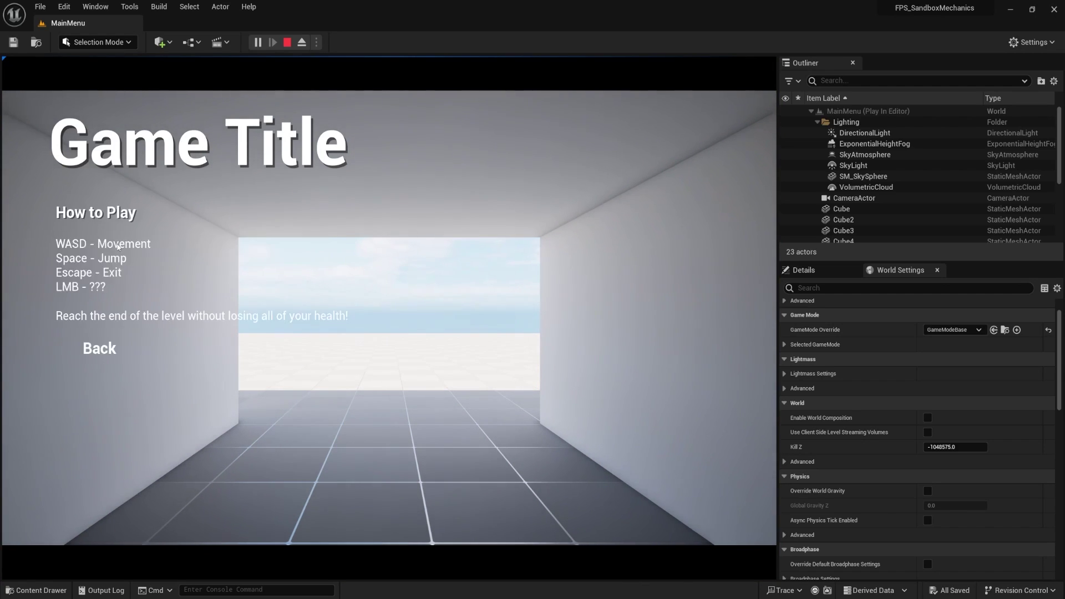
click(102, 347)
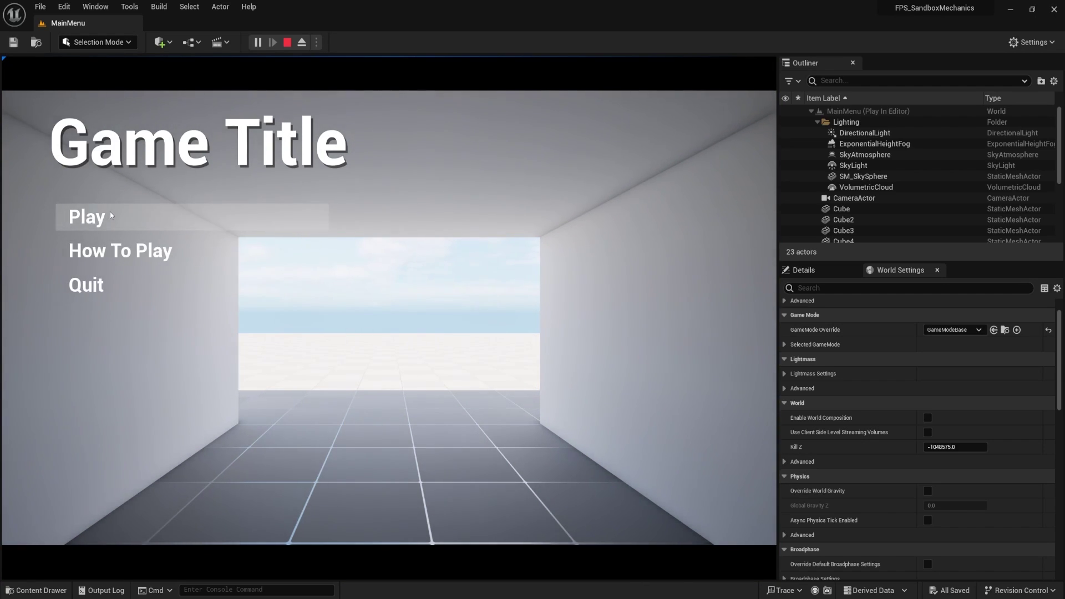
click(114, 251)
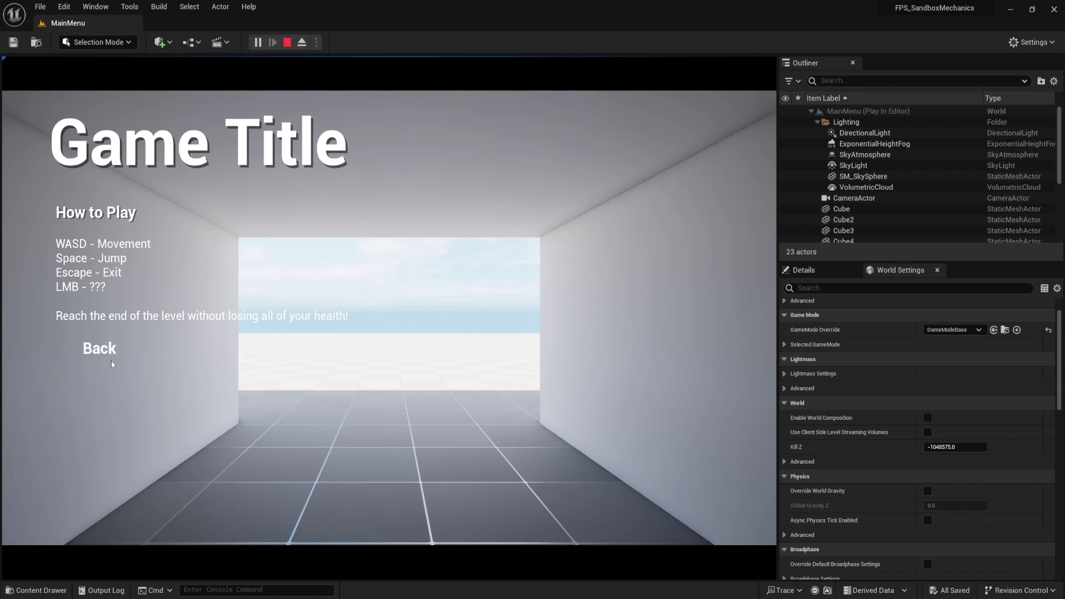
click(100, 349)
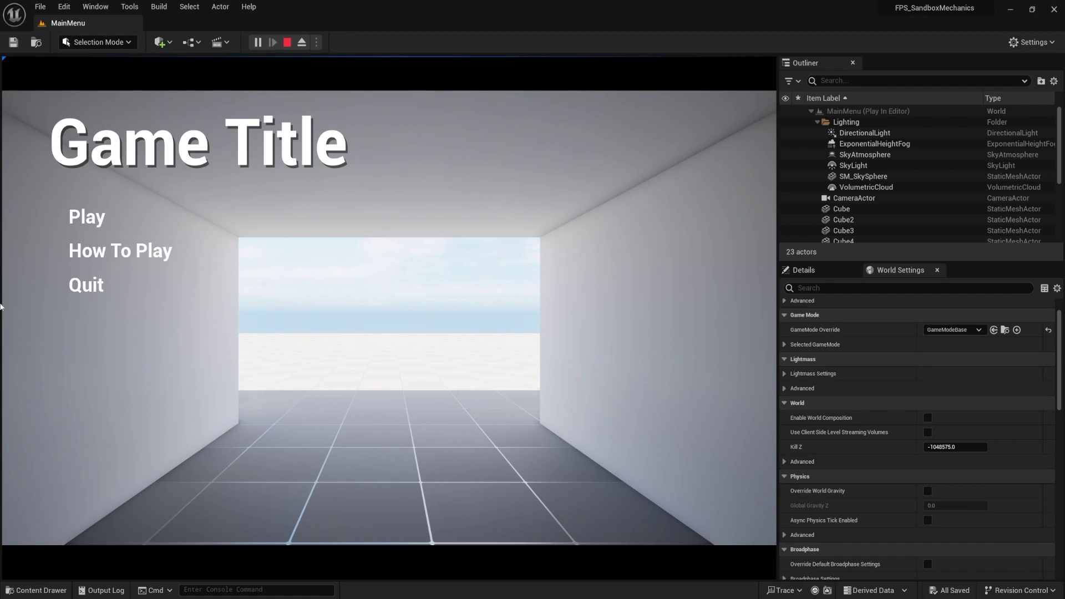
click(76, 285)
Step: Reopen the WBP_MainMenu widget and examine its Play, How To Play and Quit buttons
mouse_move(371, 284)
right_down()
mouse_move(327, 285)
mouse_move(369, 295)
right_up()
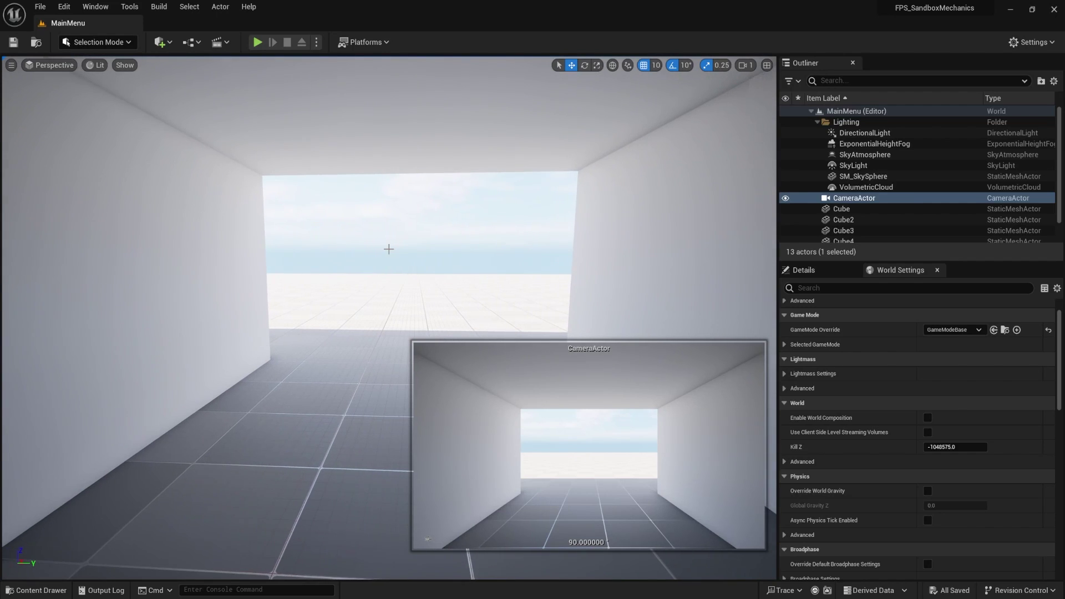
key(ctrl+space)
double_click(213, 491)
scroll(414, 327, up, 5)
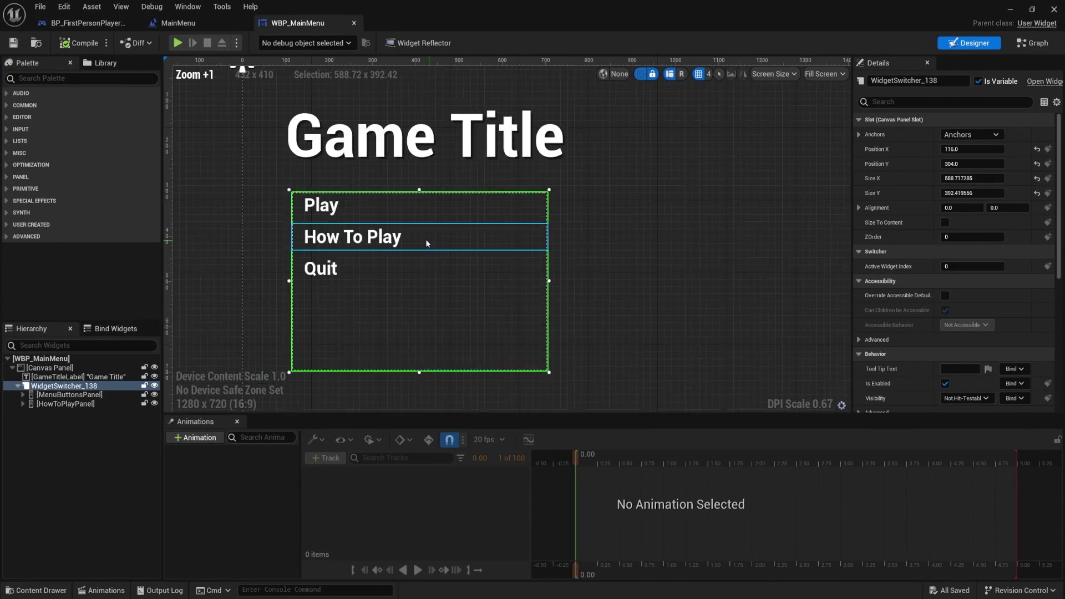
click(362, 192)
right_drag(712, 232, 602, 252)
scroll(704, 203, down, 3)
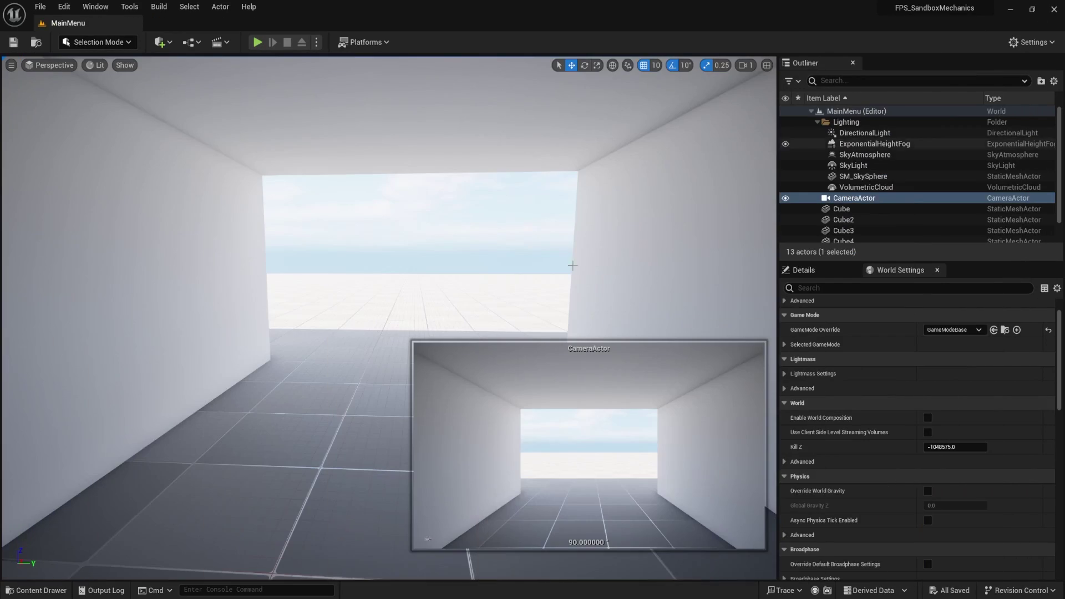
Step: Locate the FirstPersonMap level in the FirstPerson/Maps content folder
key(ctrl+space)
click(37, 519)
click(51, 547)
click(216, 491)
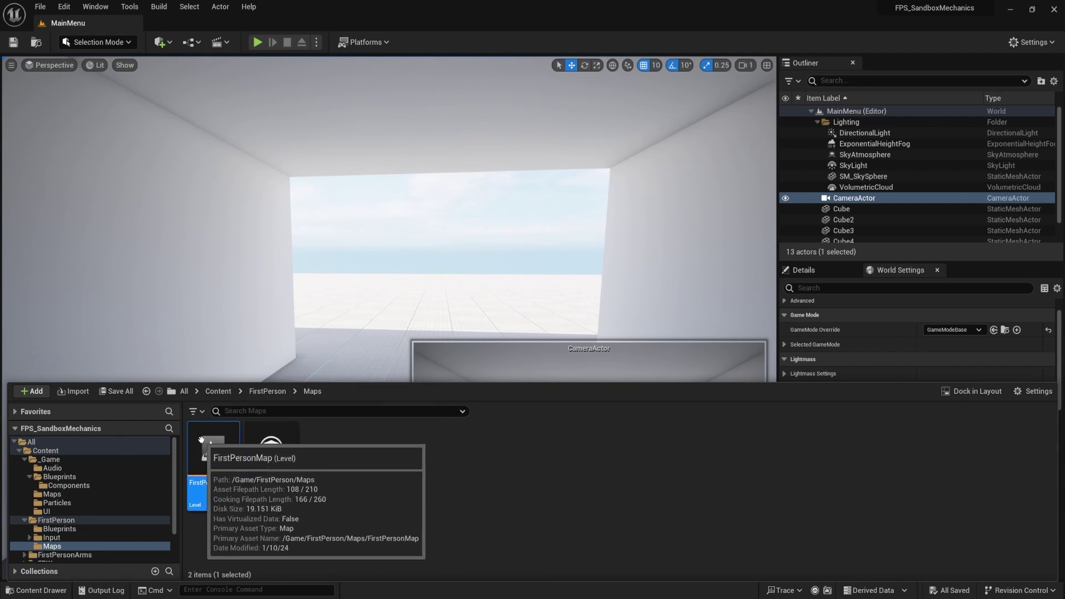
Step: Browse to the _Game/Blueprints content folder
right_drag(361, 284, 392, 296)
key(ctrl+space)
click(70, 477)
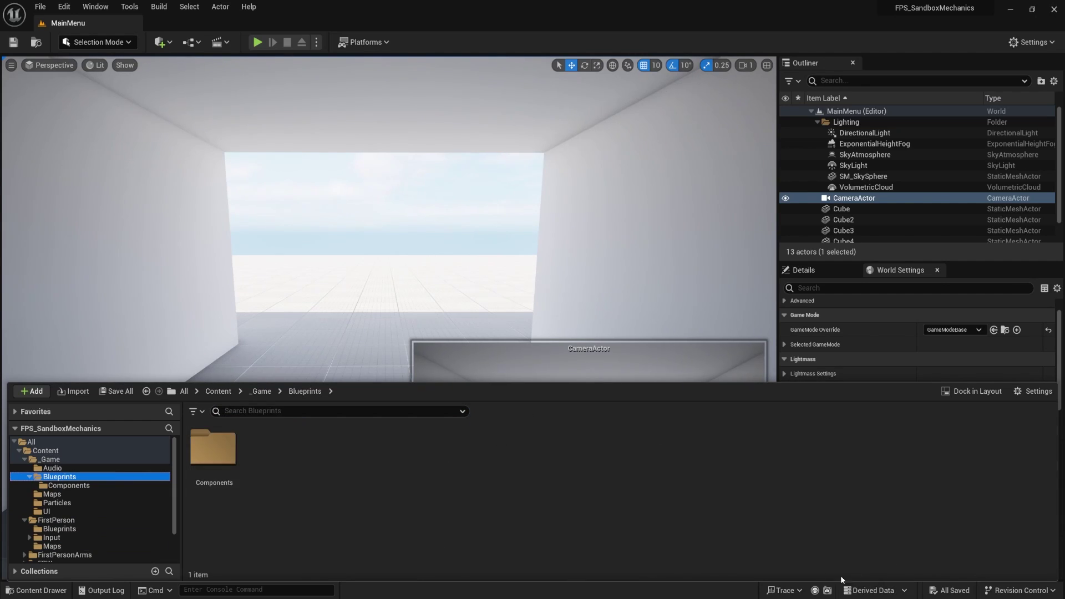
Step: Add an On Clicked event for PlayButton in the WBP_MainMenu widget
mouse_move(914, 566)
right_drag(515, 246, 425, 204)
right_drag(606, 230, 663, 255)
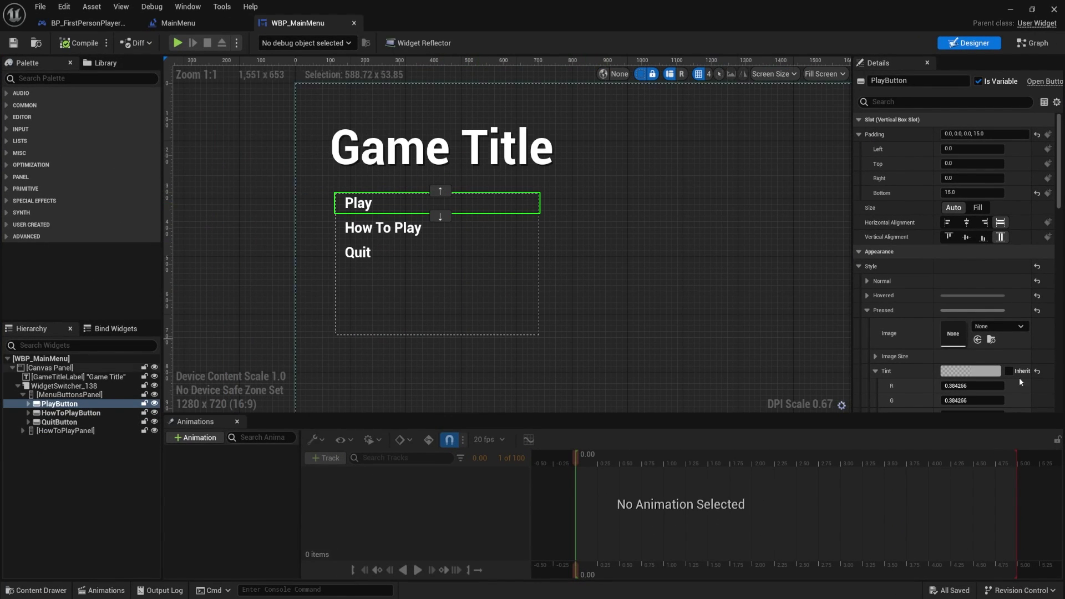
scroll(943, 311, down, 10)
scroll(943, 311, down, 5)
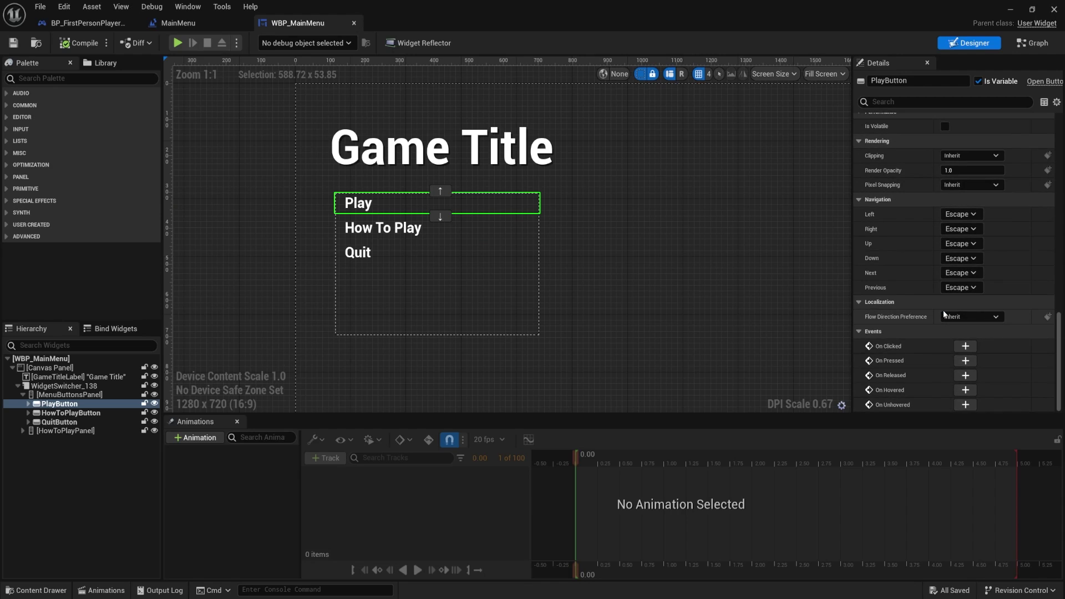
click(966, 346)
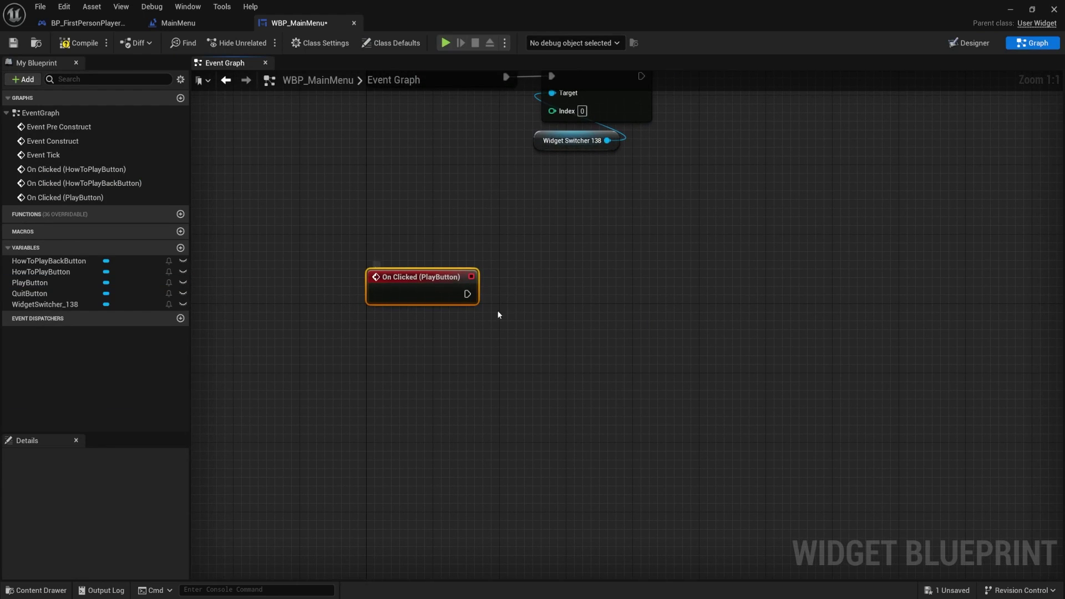
right_click(558, 350)
text(Open Level)
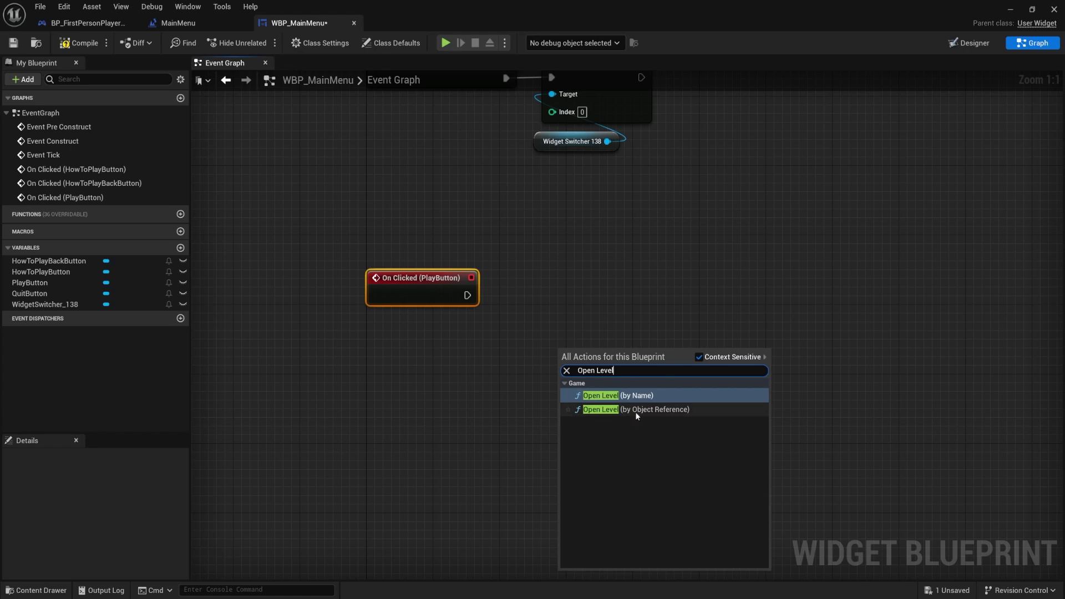
click(634, 396)
click(608, 382)
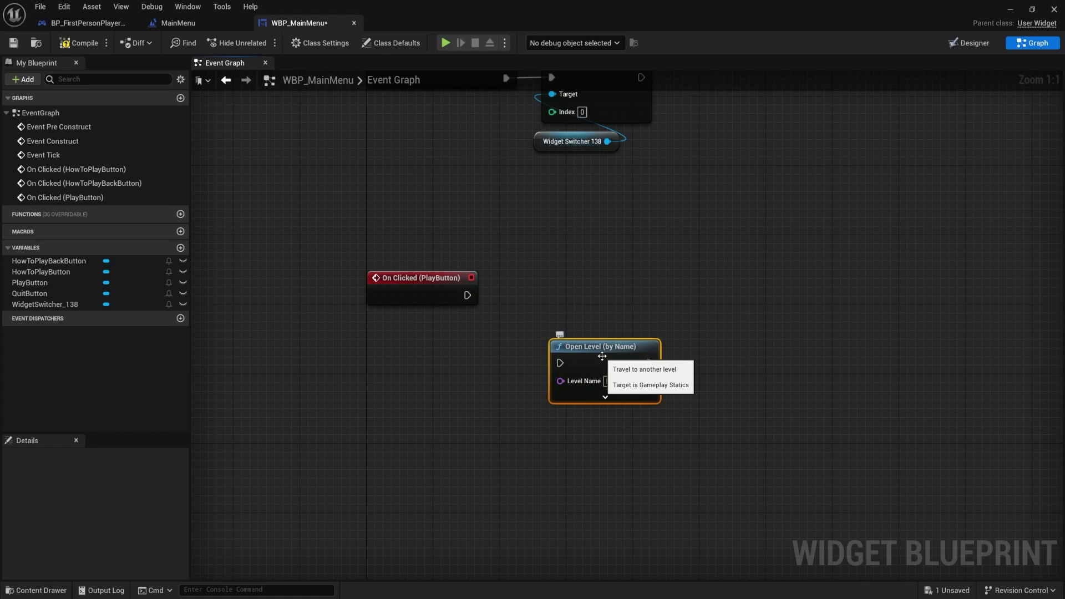
key(Delete)
Step: Add an Open Level (by Object Reference) node to the event graph with its Level set to FirstPersonMap
right_click(576, 334)
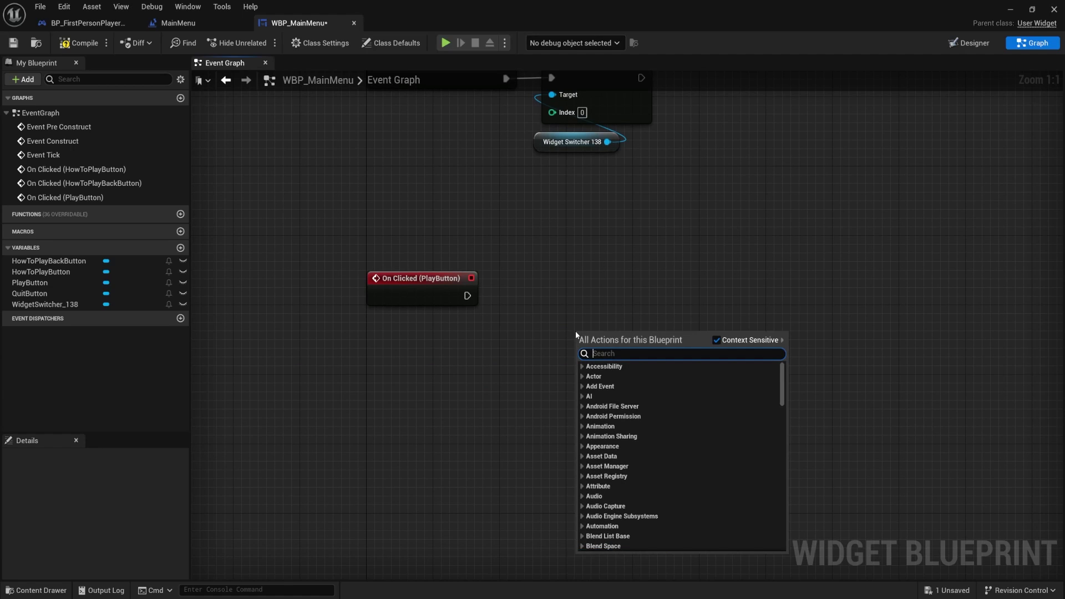
text(Open)
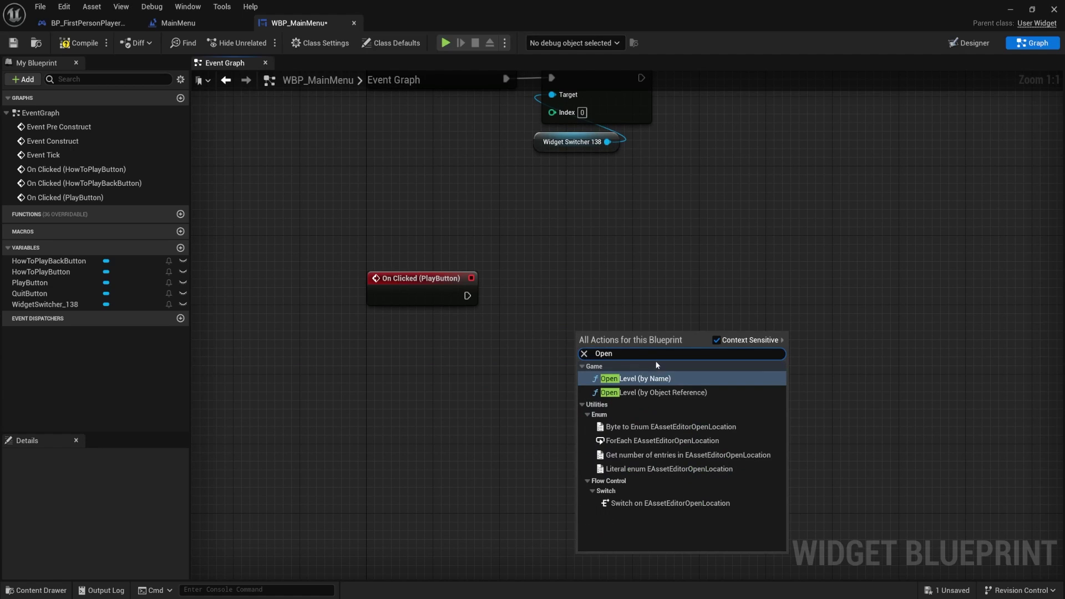
click(655, 393)
click(608, 356)
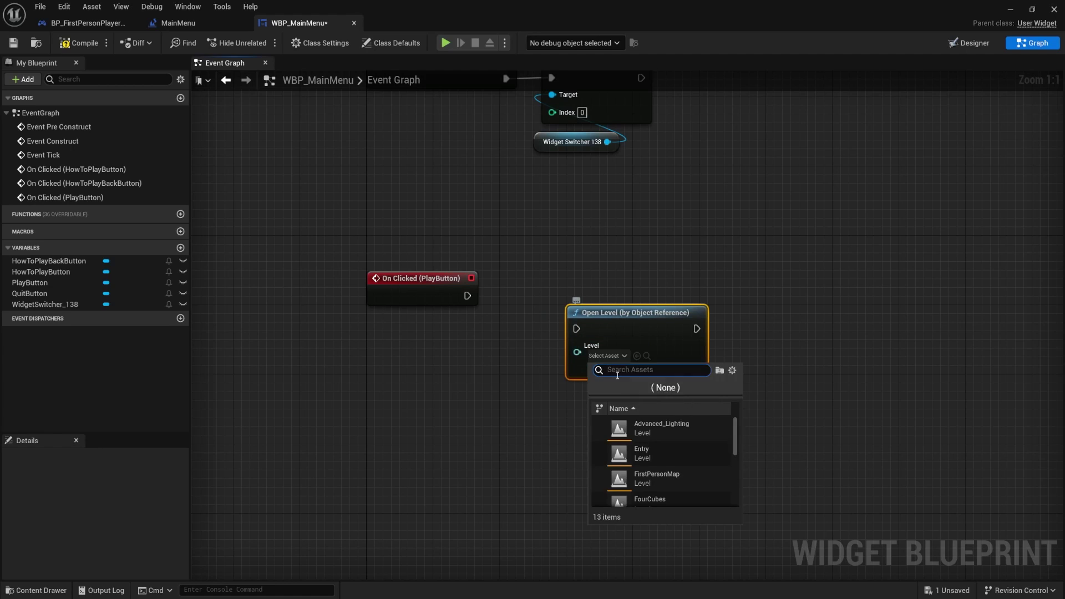
scroll(652, 462, down, 5)
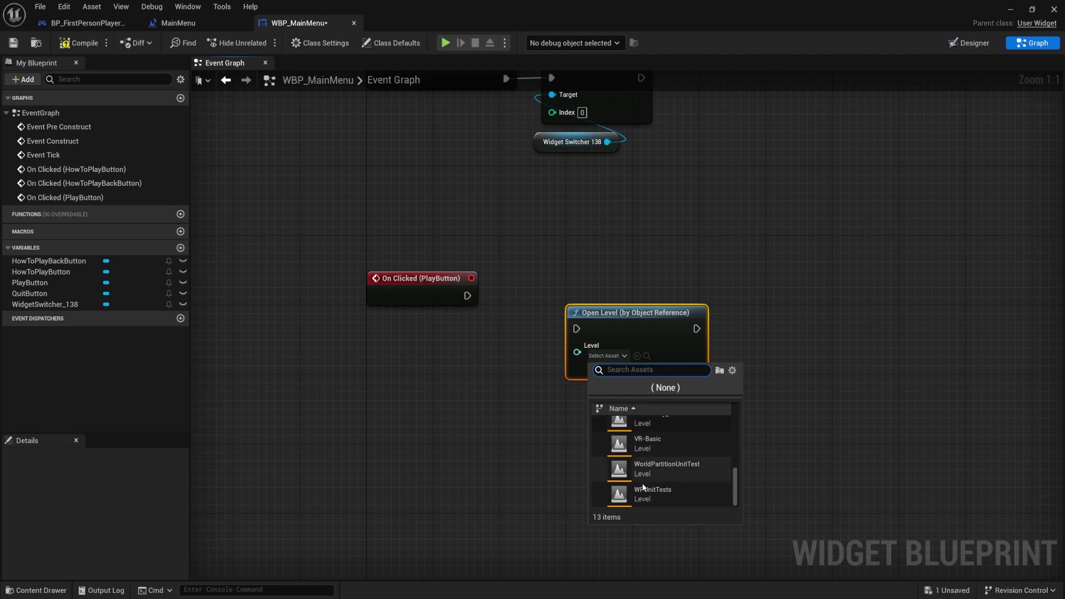
scroll(649, 450, up, 5)
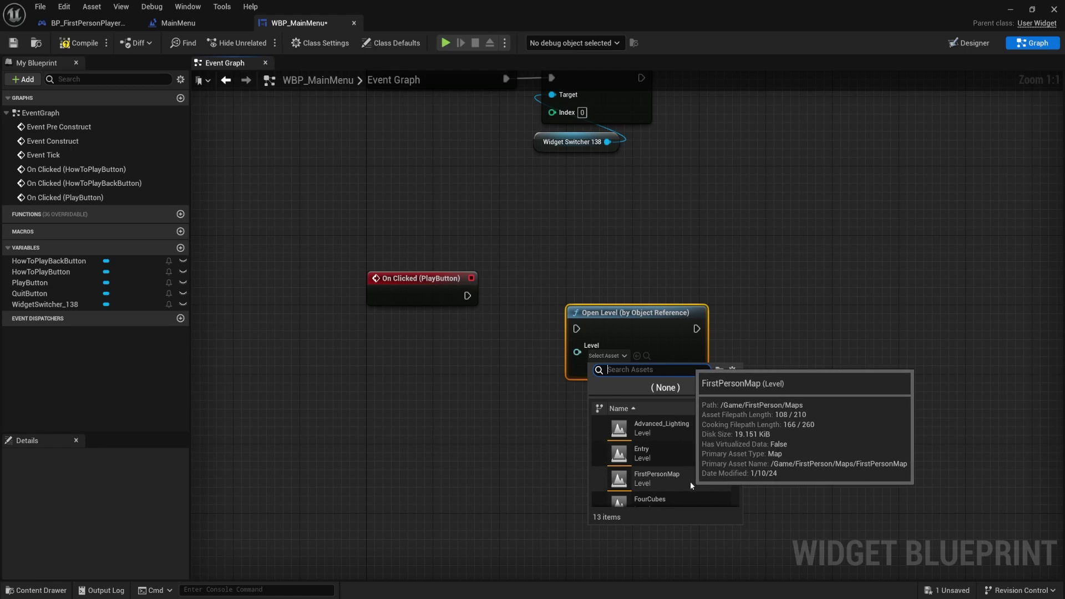
click(676, 482)
Step: Connect the PlayButton click event to the Open Level node, place the node beside it, and compile and save the widget
drag(629, 313, 563, 287)
drag(468, 296, 510, 303)
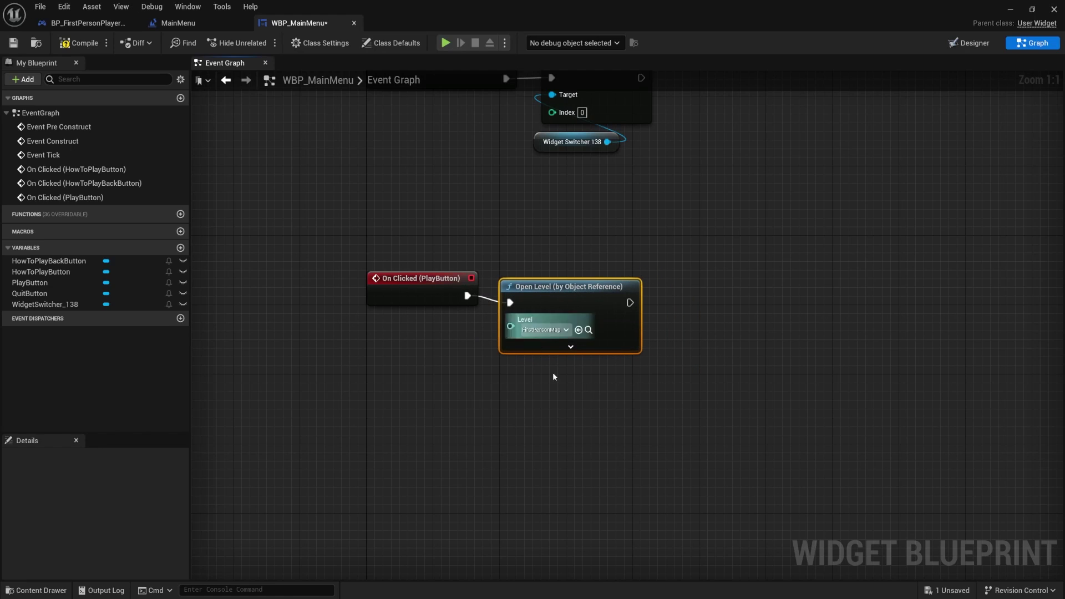
drag(592, 299, 600, 289)
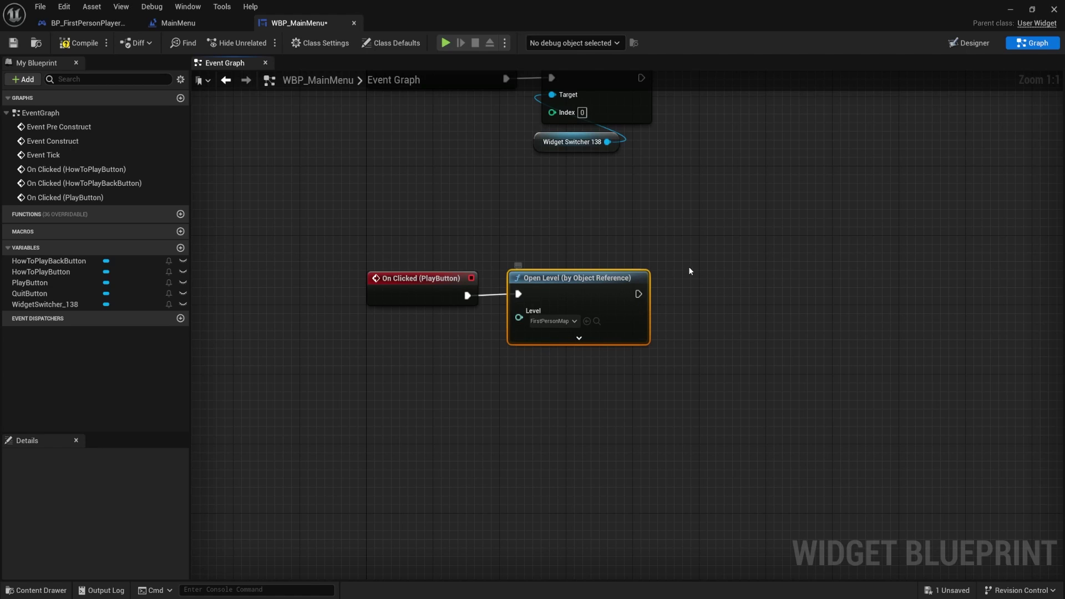
click(78, 43)
click(14, 42)
right_drag(576, 298, 596, 274)
Step: Run the MainMenu level, test the Play button, and stop the play session
click(1015, 10)
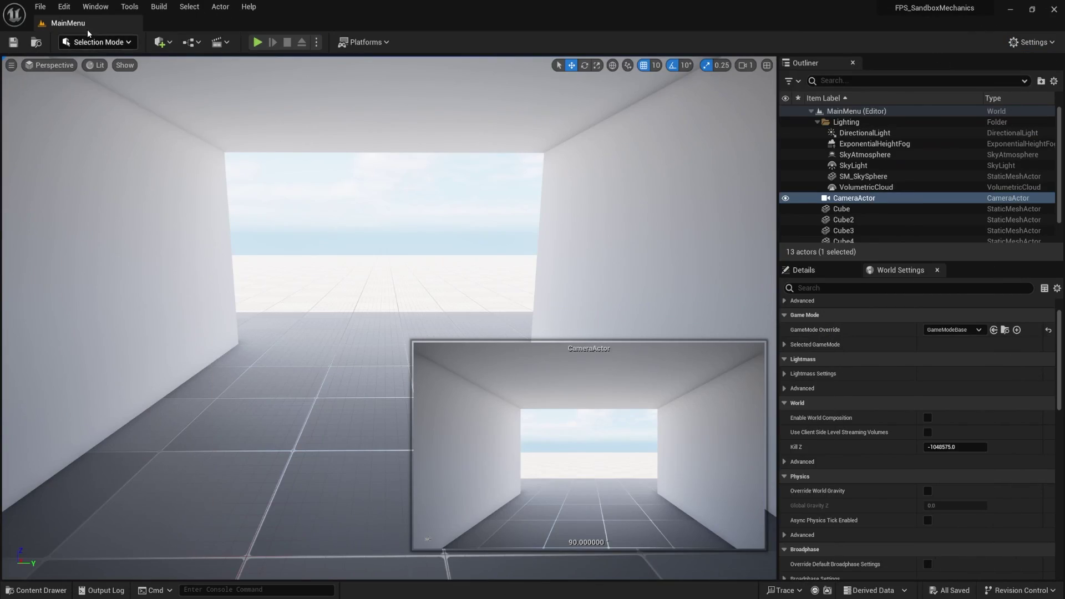
click(258, 42)
click(86, 214)
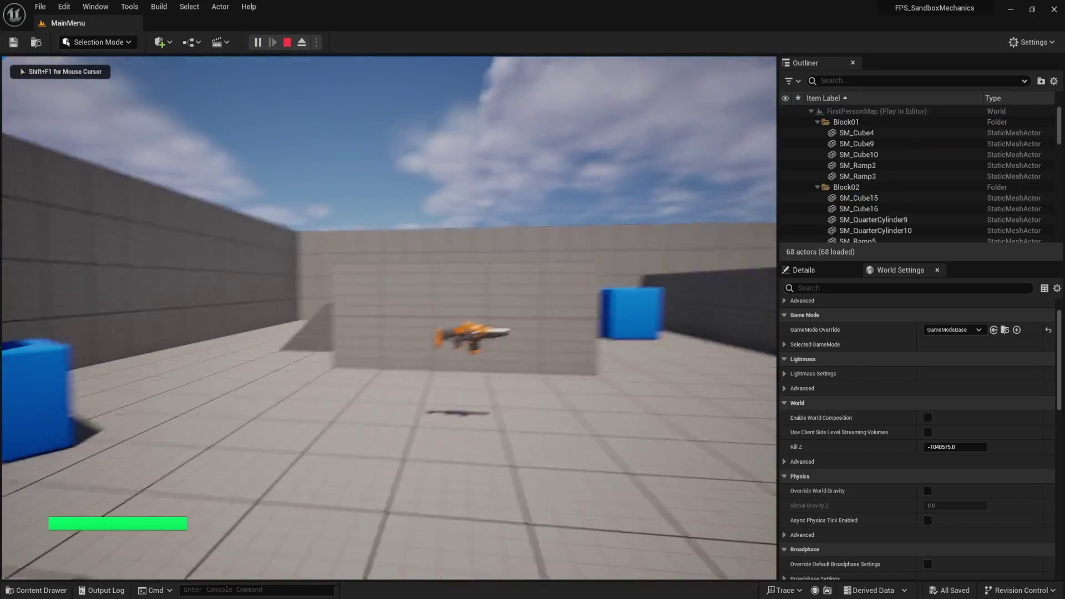
key(Escape)
key(f)
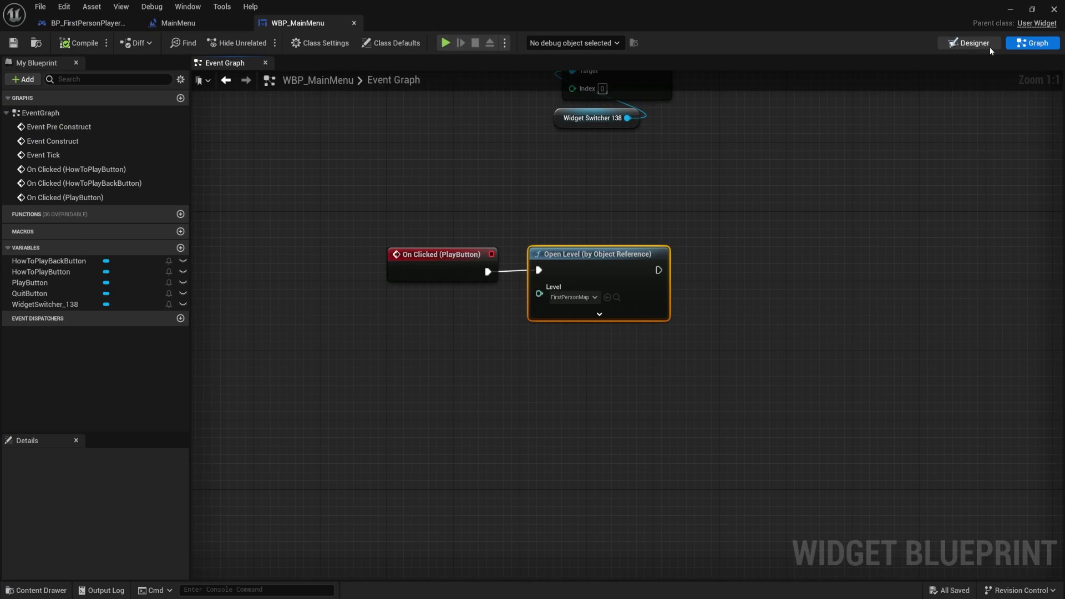
Step: Add an On Clicked event for QuitButton and place it below the PlayButton event in the graph
click(991, 48)
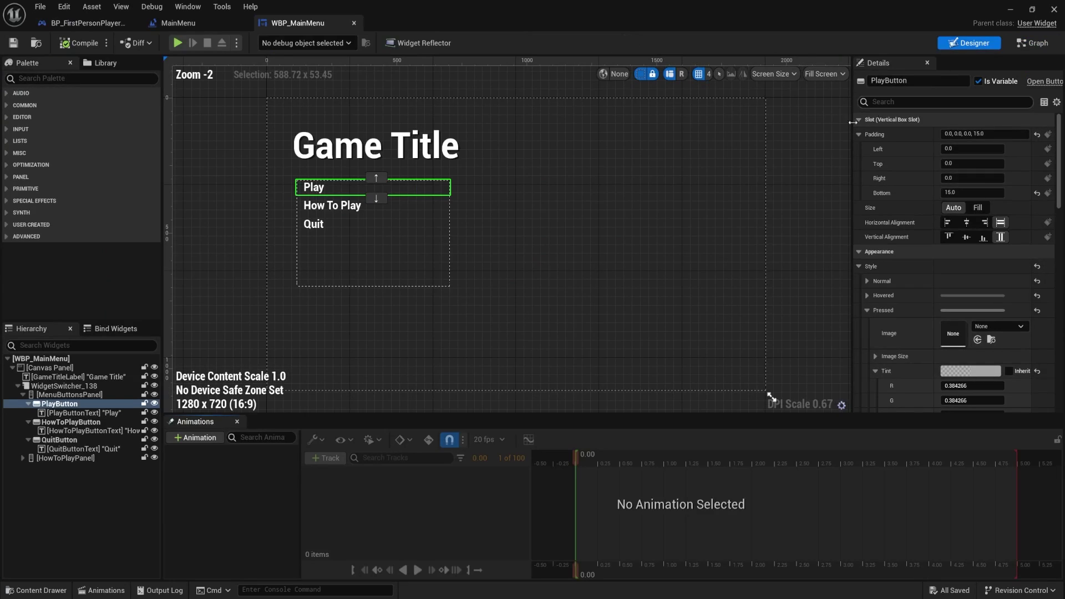
click(341, 223)
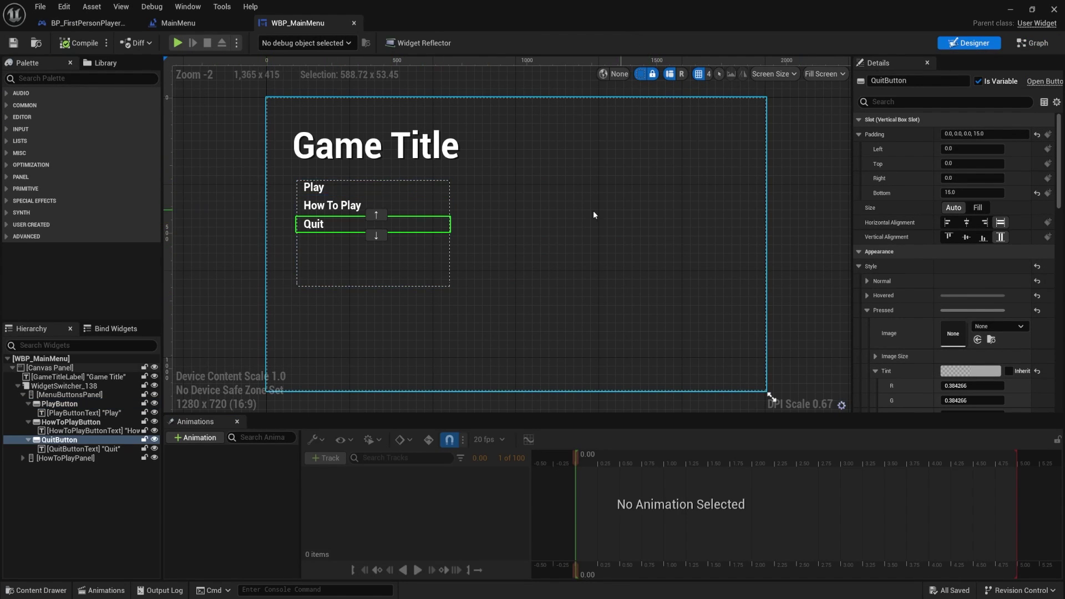
right_drag(572, 215, 555, 254)
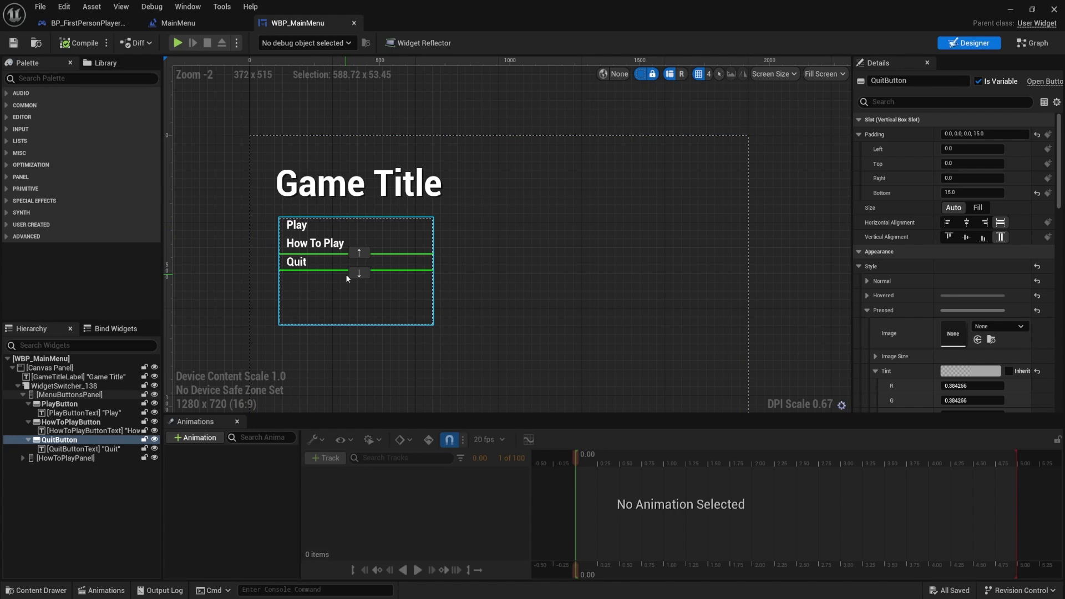
scroll(327, 279, up, 5)
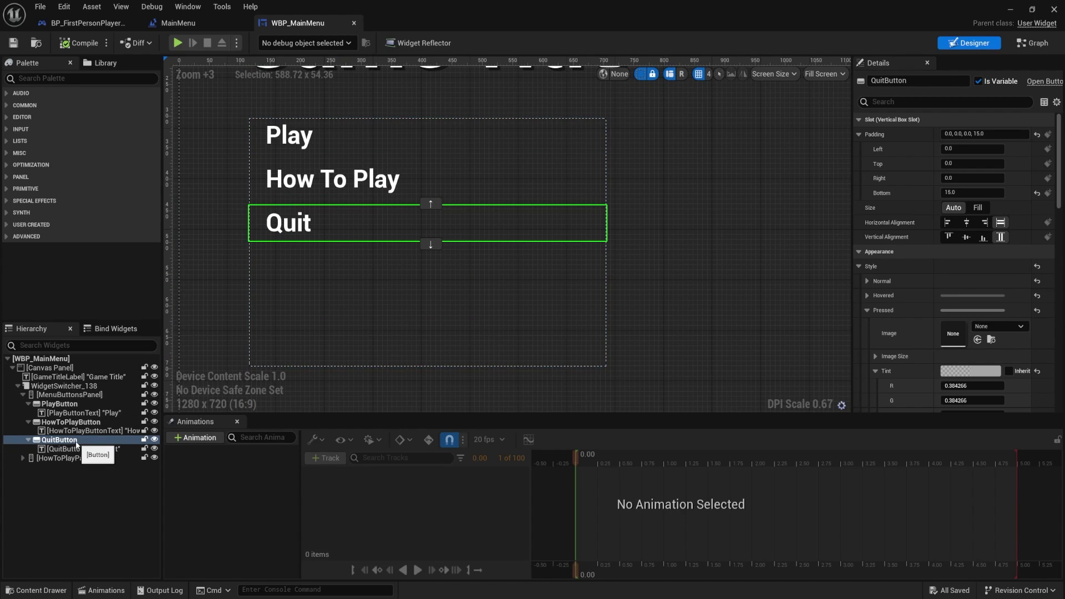
scroll(957, 319, down, 15)
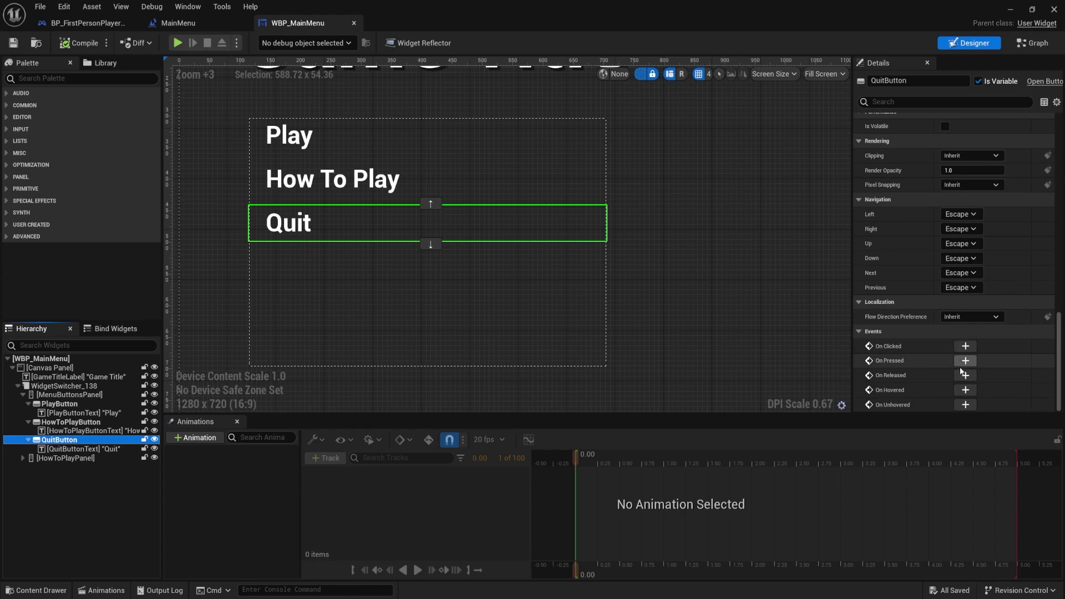
click(967, 346)
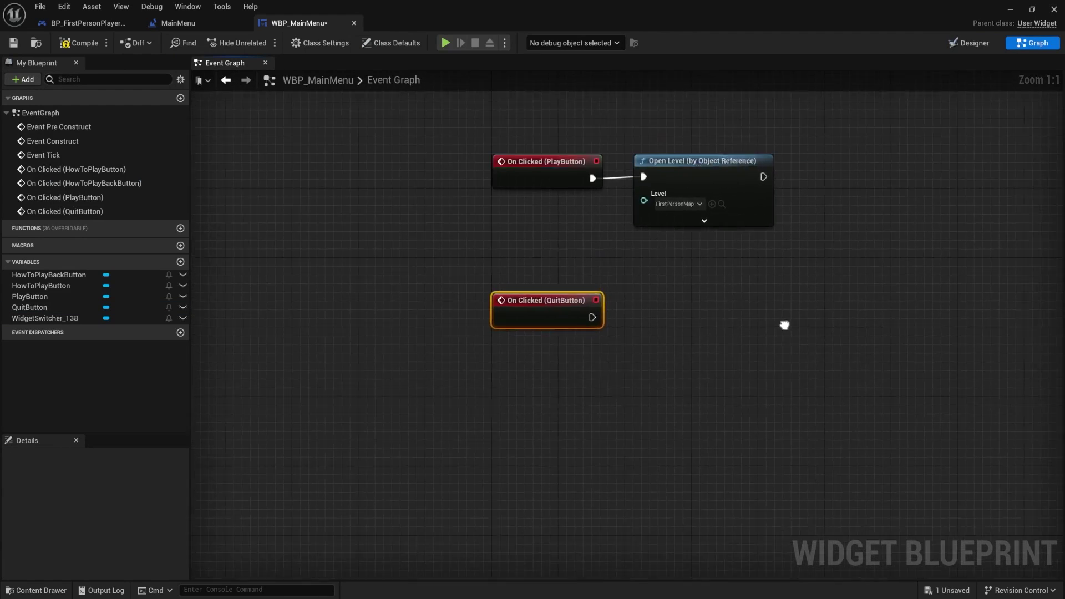
drag(477, 311, 476, 319)
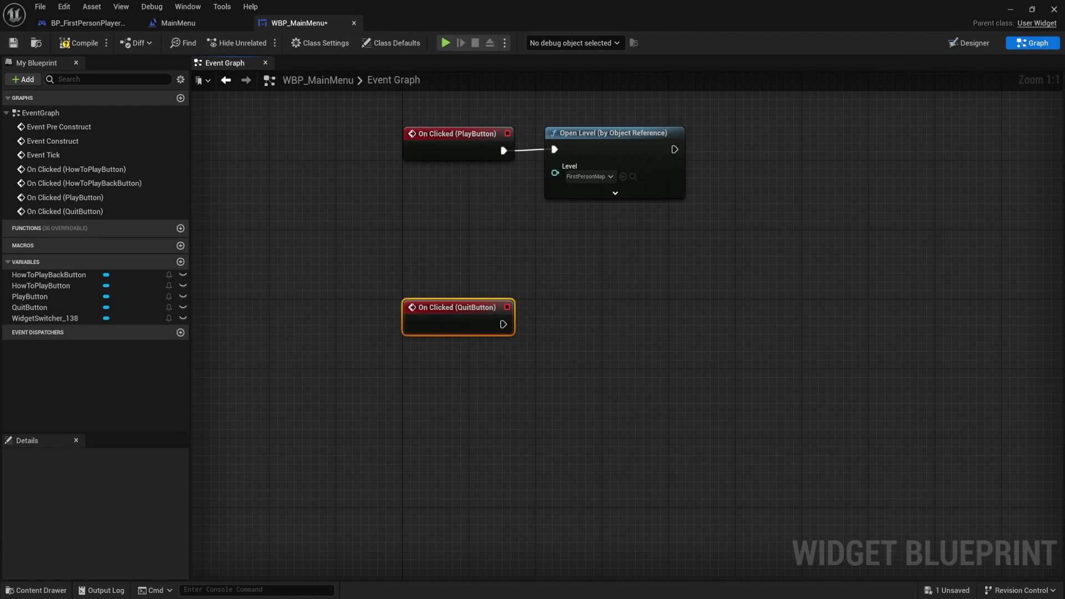
Step: Add a Quit Game node beside the QuitButton click event
right_click(631, 355)
text(Quit)
key(Return)
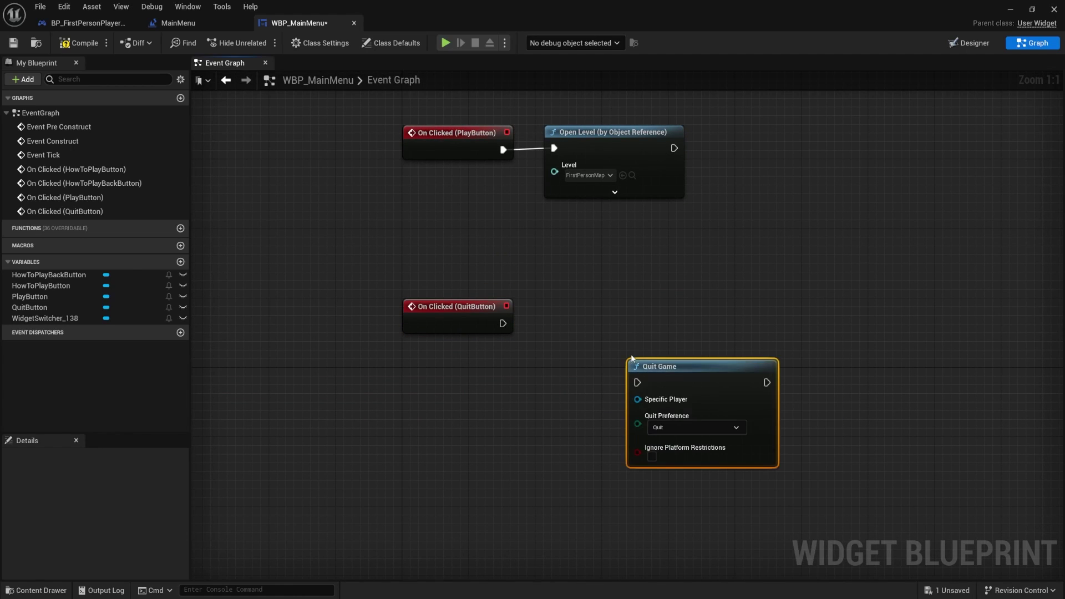
drag(700, 362, 630, 305)
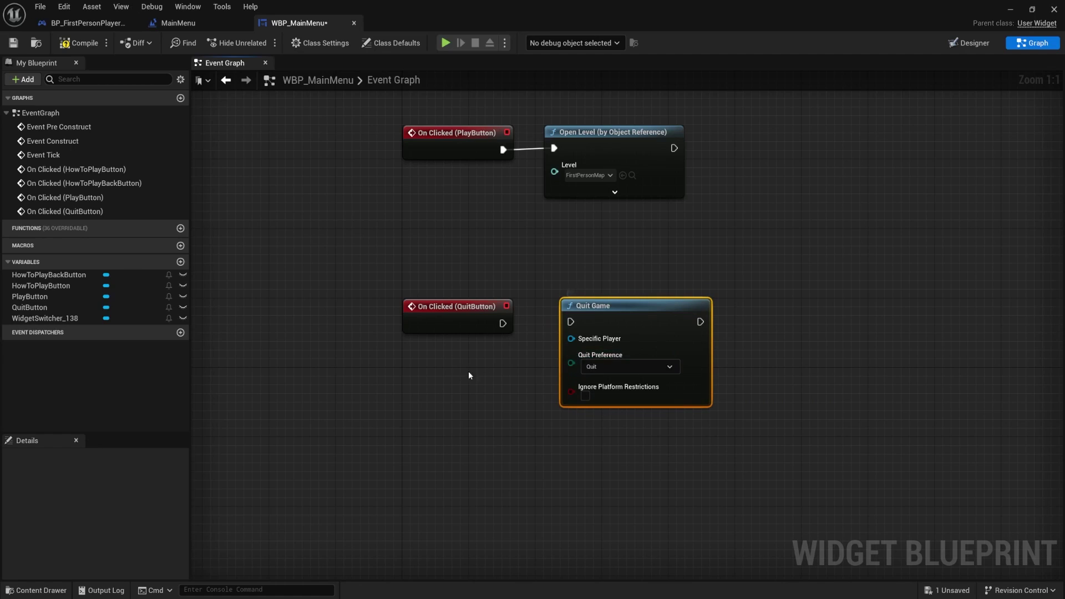
Step: Feed Quit Game's Specific Player input from a Get Owning Player node placed below the QuitButton event
drag(571, 338, 493, 409)
click(366, 421)
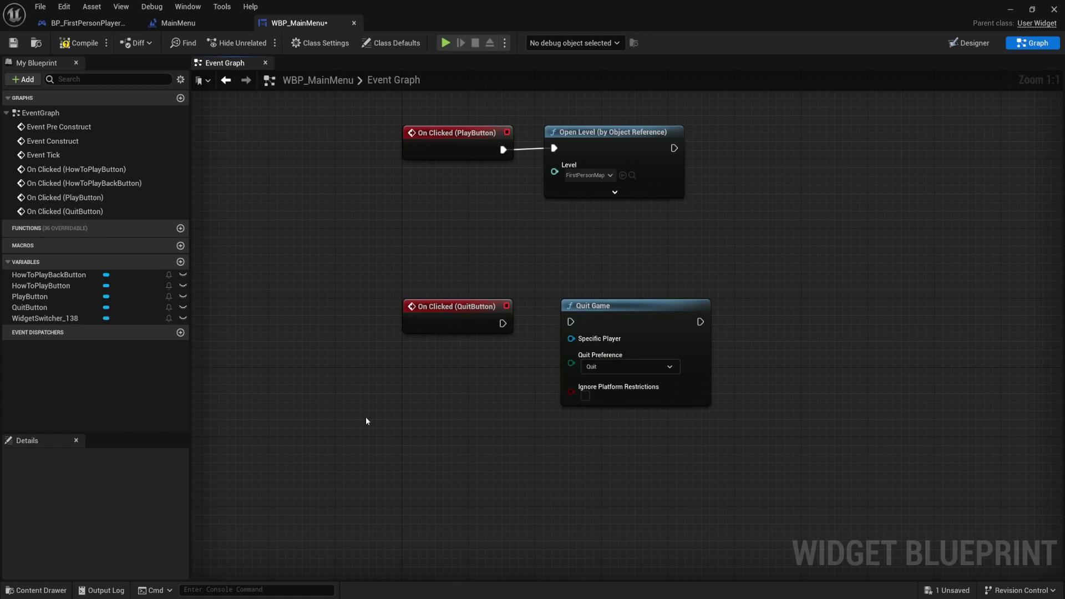
drag(571, 339, 447, 399)
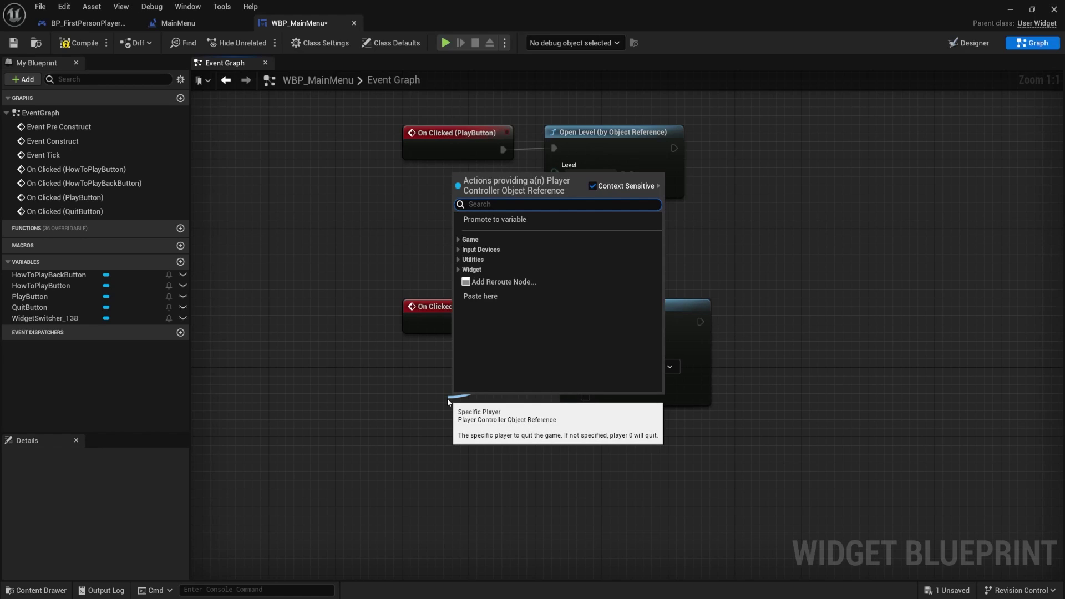
text(get owning)
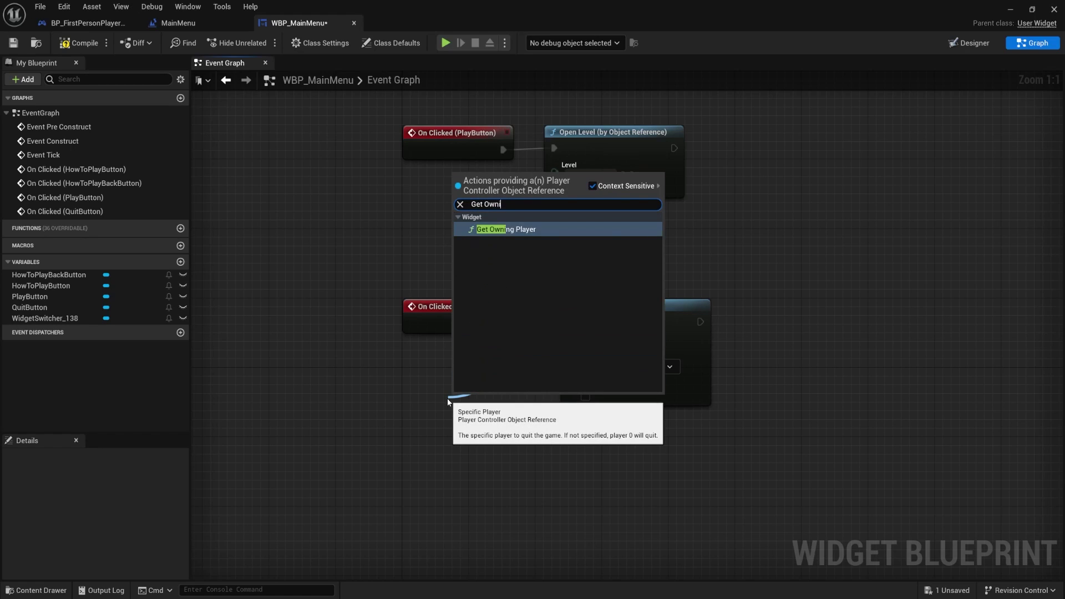
key(Return)
drag(447, 398, 413, 355)
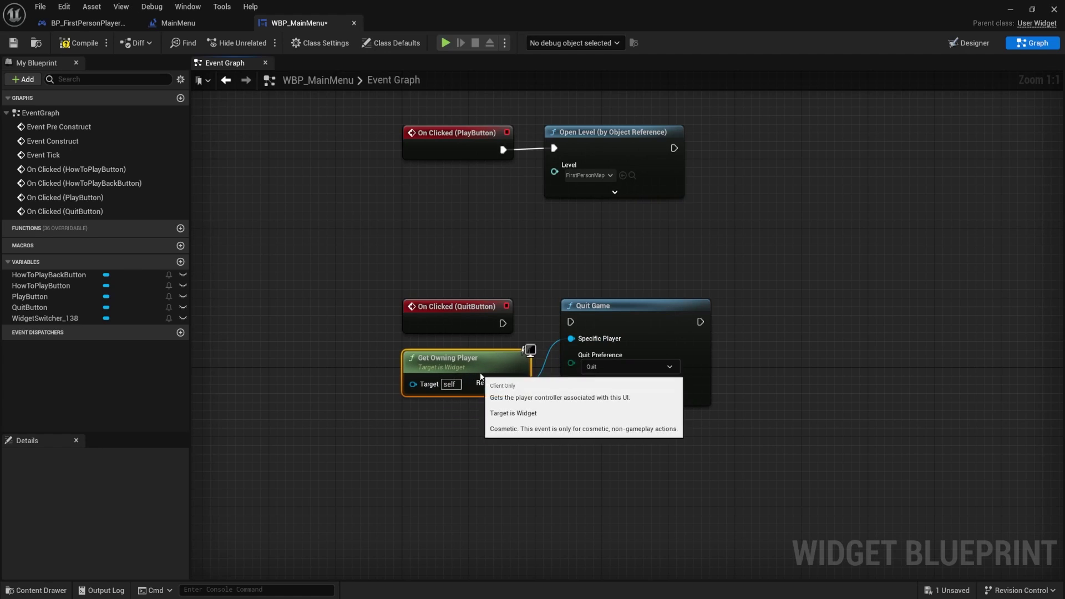
Step: Connect the QuitButton click event to the Quit Game node and save the widget
drag(502, 324, 571, 323)
click(530, 414)
drag(415, 272, 610, 388)
click(13, 42)
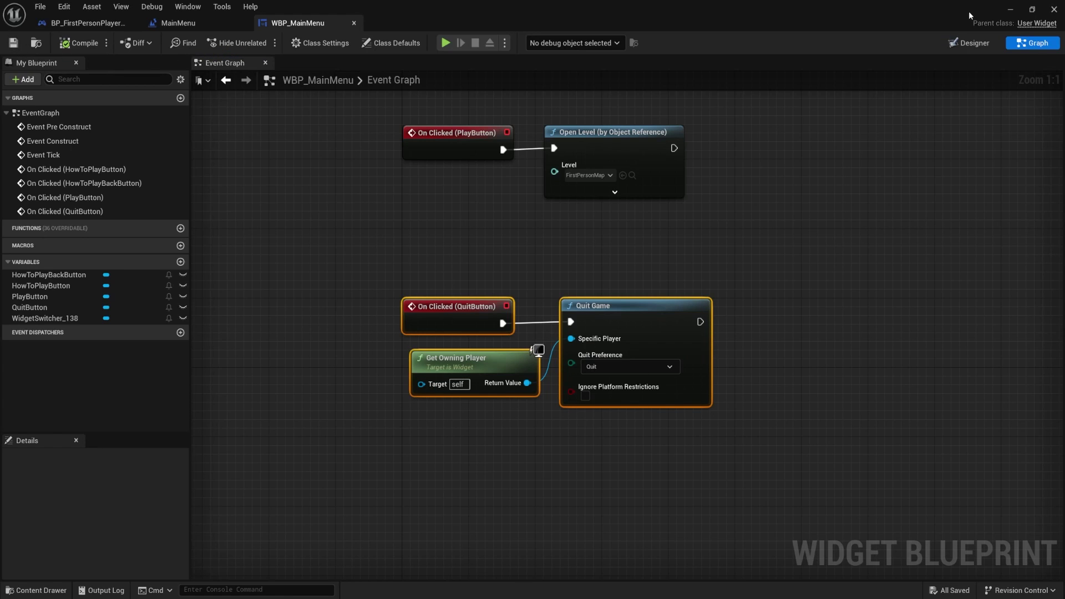
Step: Run the MainMenu level and test the How To Play, Back and Quit buttons
click(1009, 7)
click(257, 42)
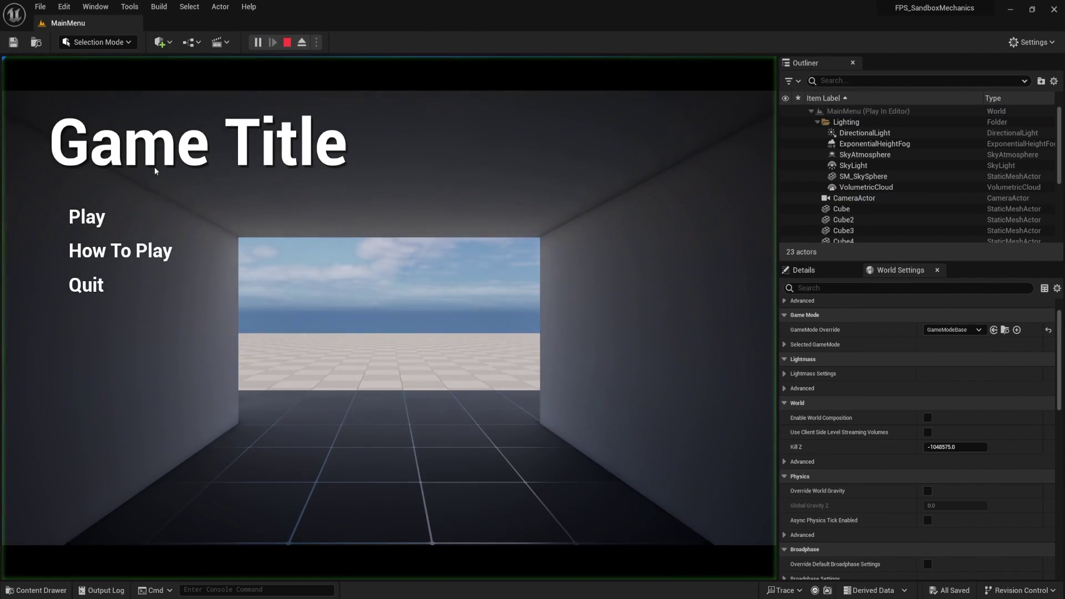
click(131, 253)
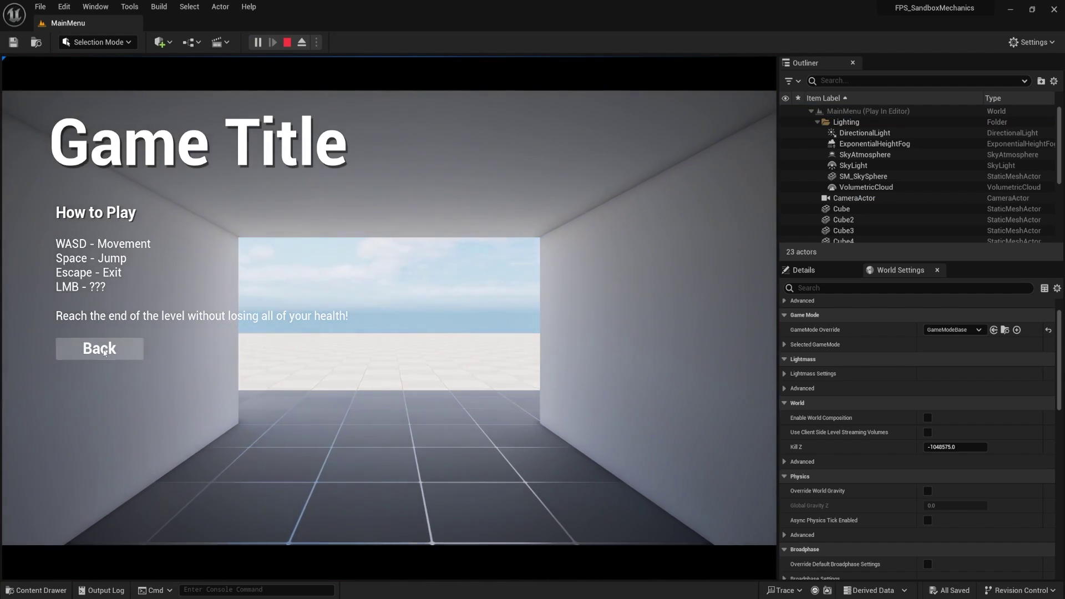
click(97, 348)
click(90, 293)
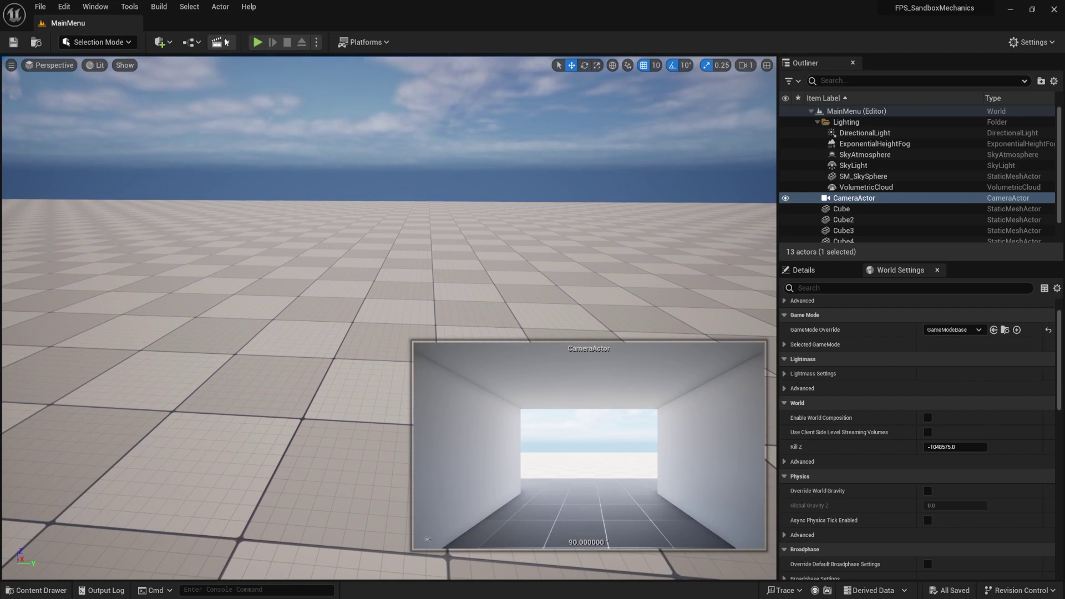
Step: Open the MainMenu level blueprint and examine its node chain up to Add to Viewport
click(225, 42)
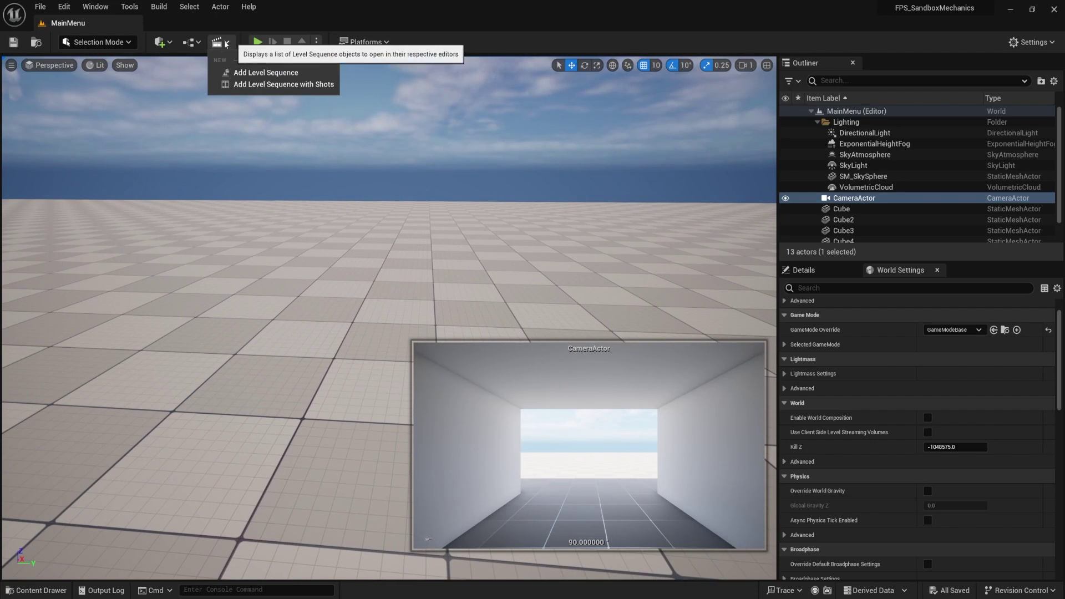
click(191, 42)
click(230, 120)
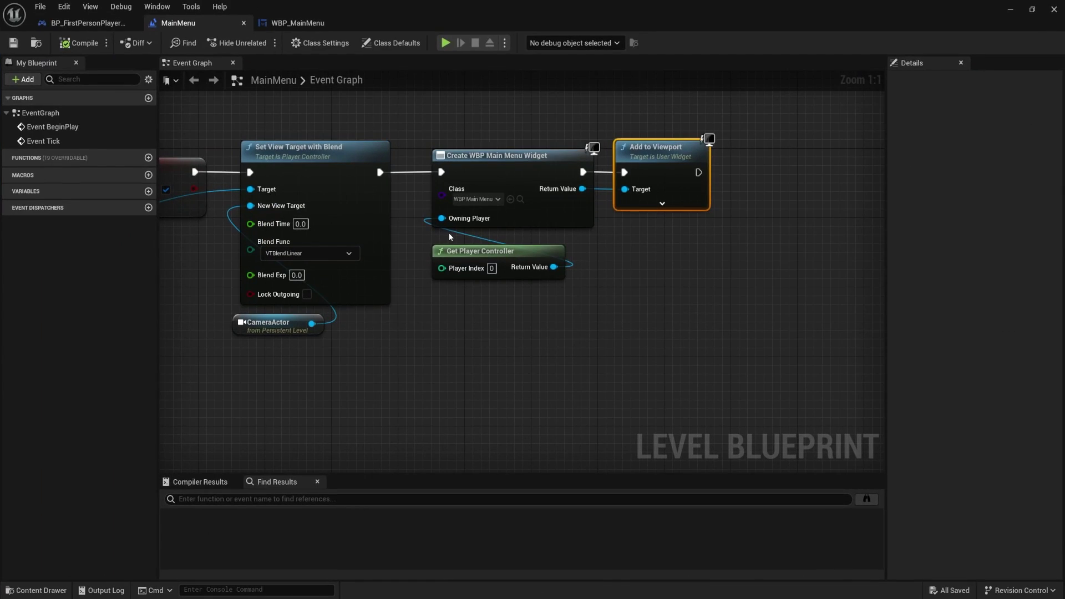
right_drag(724, 307, 777, 396)
scroll(777, 396, down, 2)
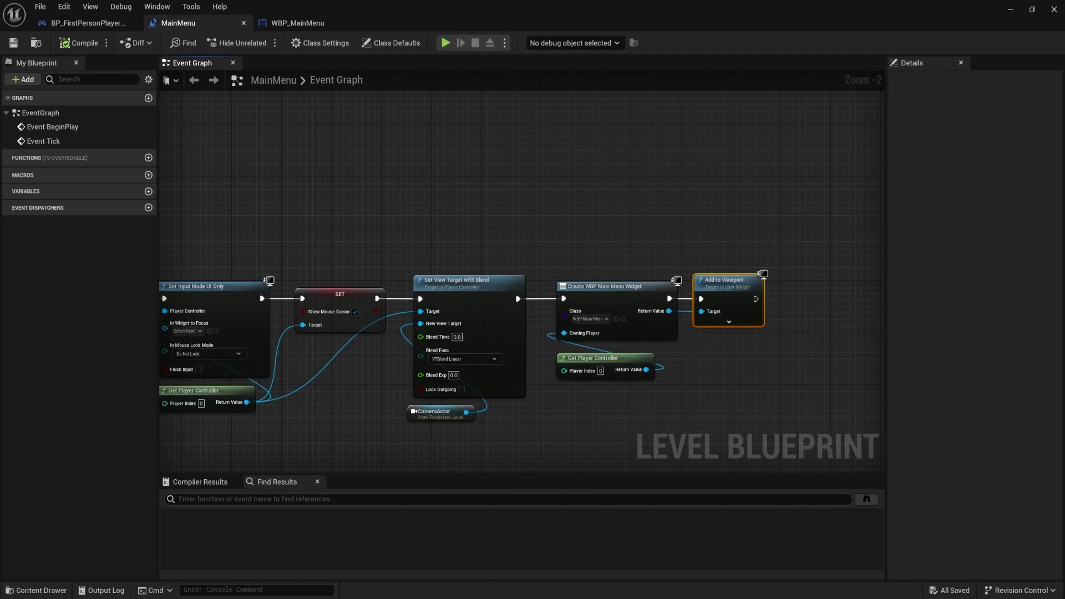
Step: Switch from the level blueprint to the WBP_MainMenu graph and move the Open Level node farther right of the PlayButton event
right_drag(172, 362, 408, 302)
drag(387, 199, 540, 387)
right_drag(541, 388, 686, 303)
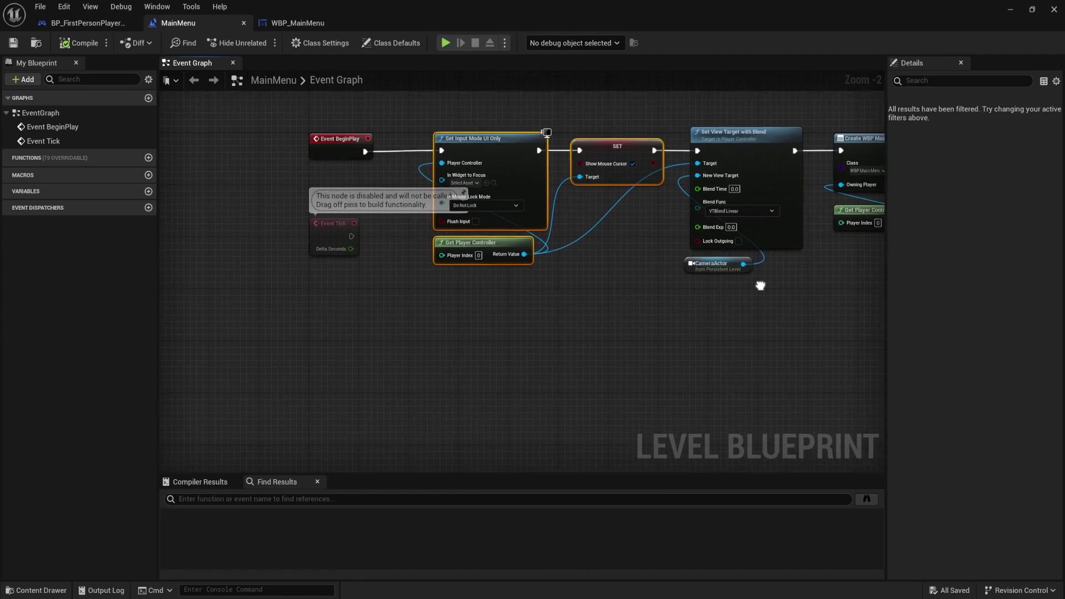
click(298, 22)
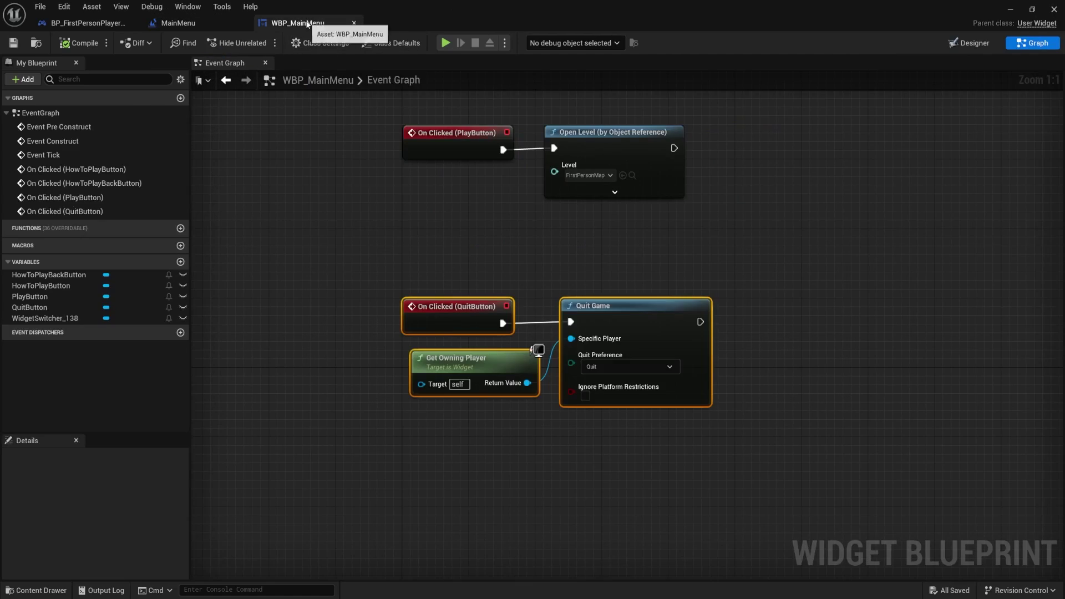
right_drag(777, 313, 682, 311)
right_drag(751, 201, 520, 278)
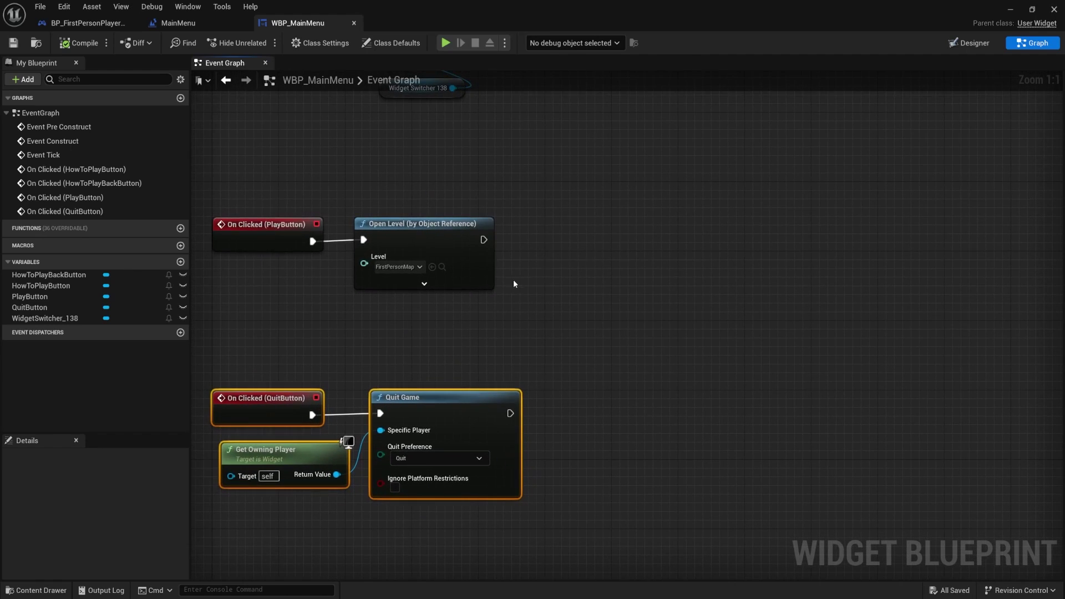
drag(422, 354, 471, 192)
drag(425, 231, 691, 232)
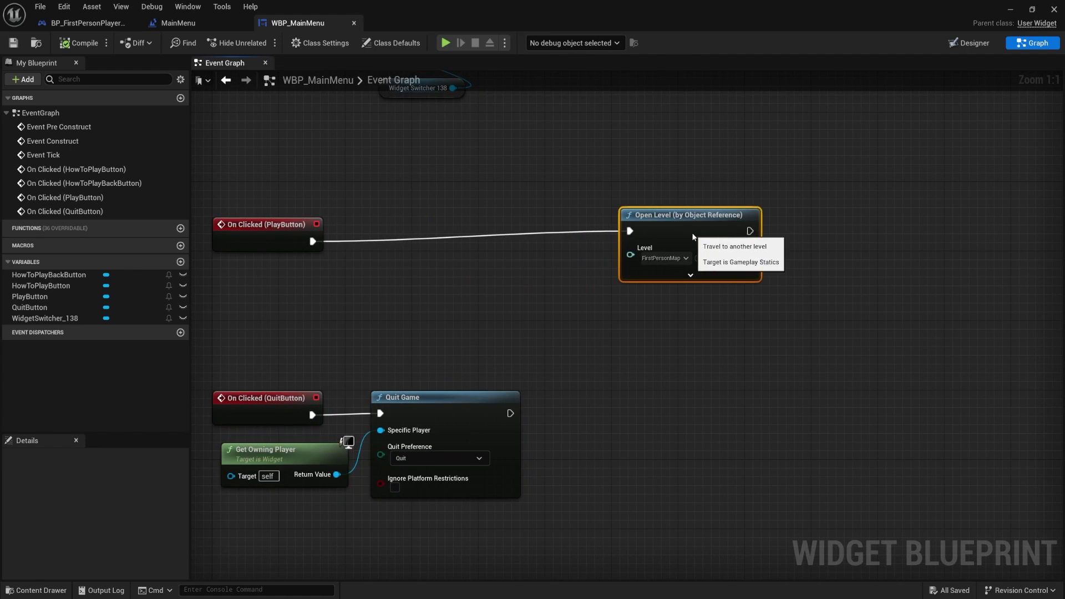
Step: Add a Get Player Controller node below the PlayButton click event
click(334, 271)
right_click(381, 277)
text(Get P)
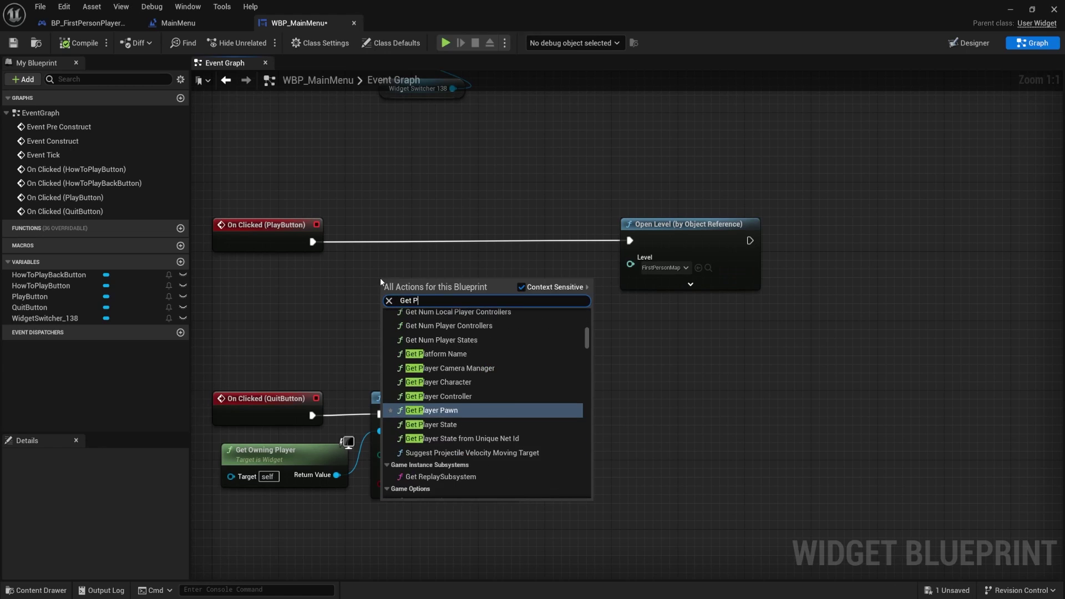
text(layerCont)
key(Return)
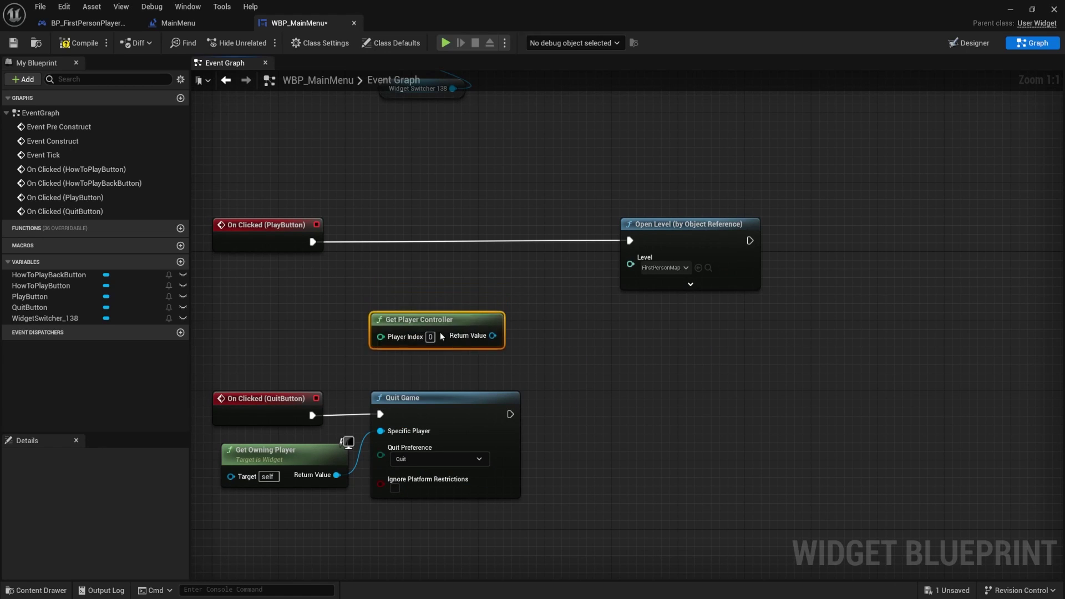
Step: Add a Set Input Mode Game Only node fed by Get Player Controller and run it from the PlayButton click event
drag(492, 344, 407, 261)
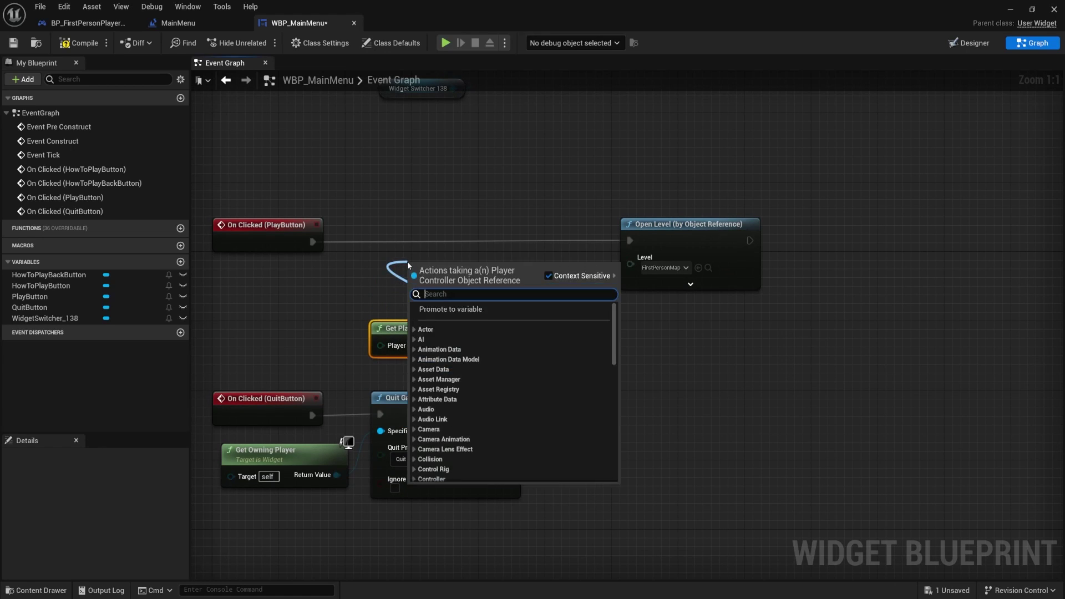
text(Game Mode)
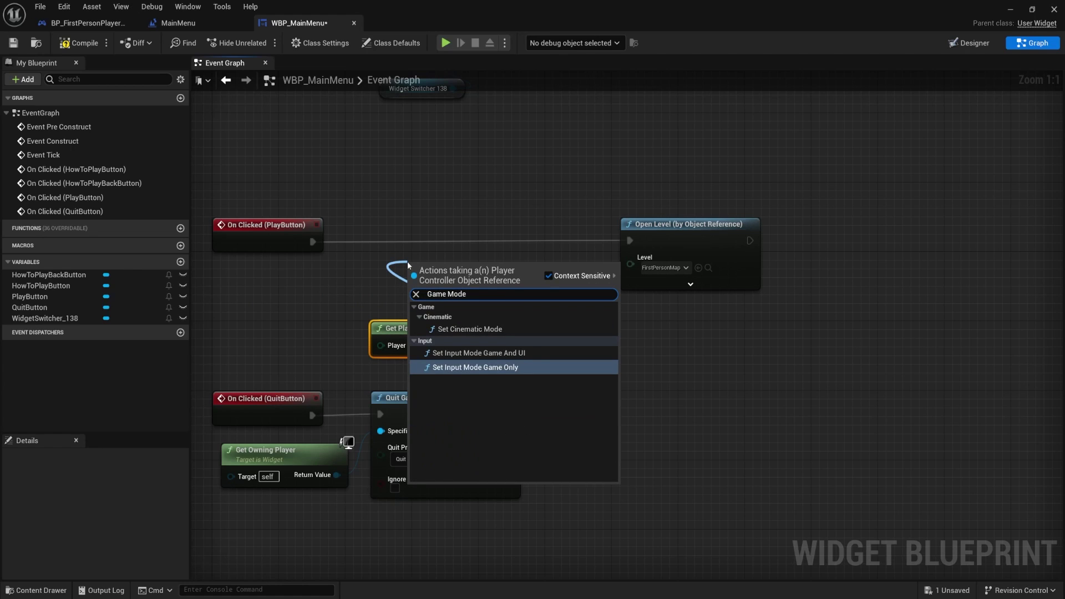
key(Down)
key(Return)
drag(413, 265, 405, 228)
right_drag(526, 180, 618, 330)
right_drag(561, 245, 448, 108)
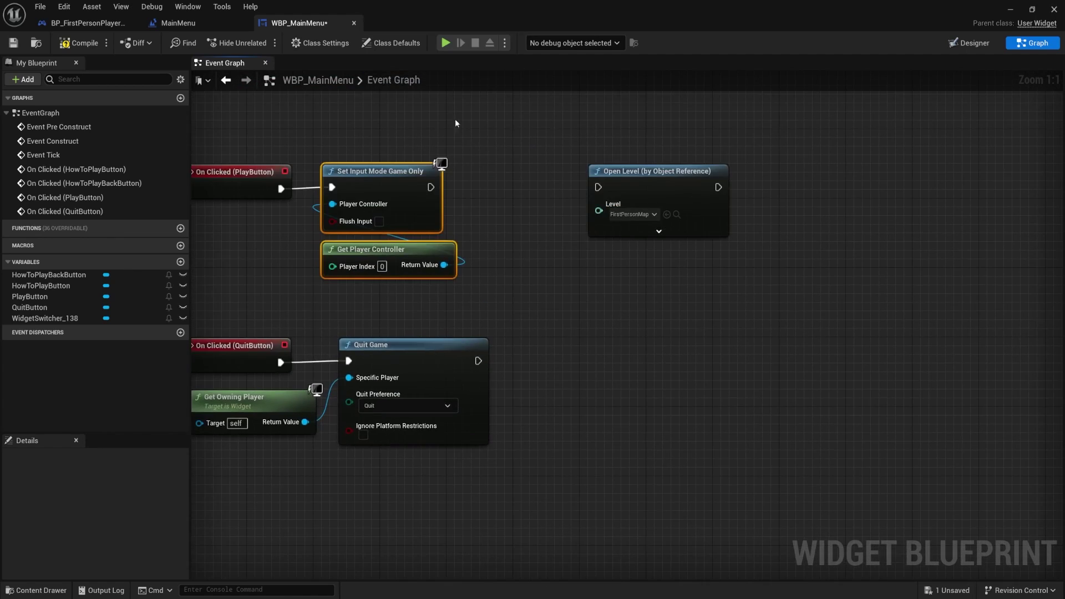
Step: Add a Set Show Mouse Cursor node targeting the player controller, unchecked, and connect it after Set Input Mode Game Only
drag(444, 265, 513, 194)
text(Show mouse)
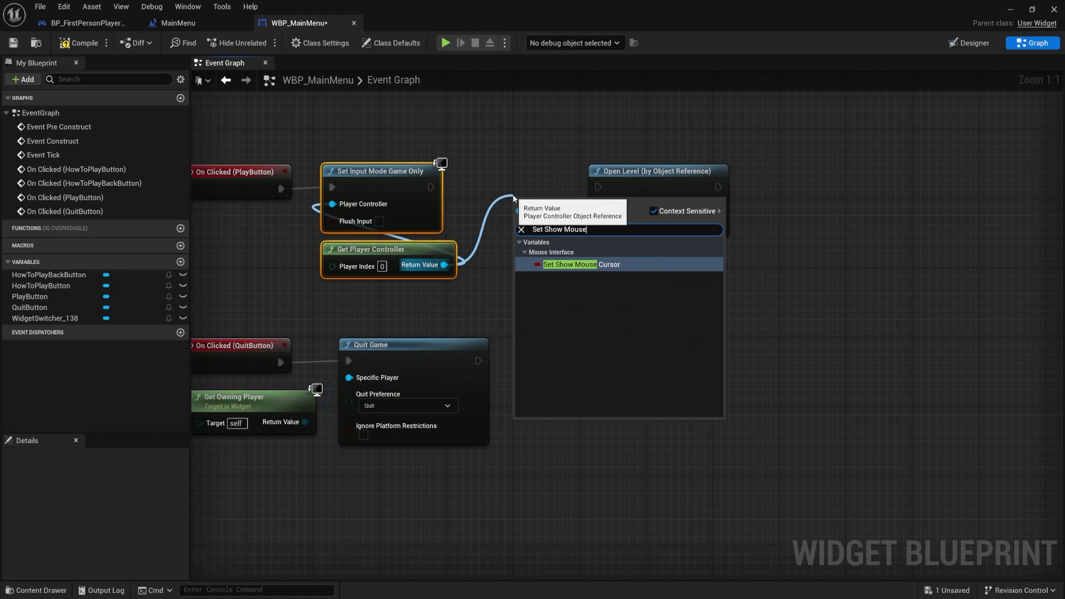
key(Return)
drag(665, 176, 773, 184)
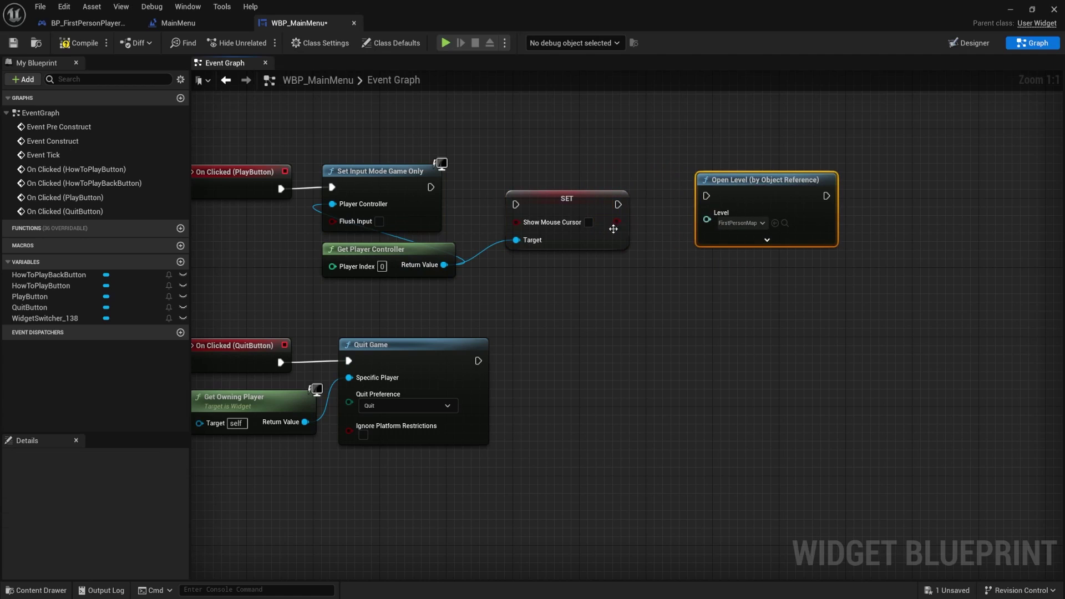
drag(566, 199, 524, 181)
drag(430, 187, 475, 188)
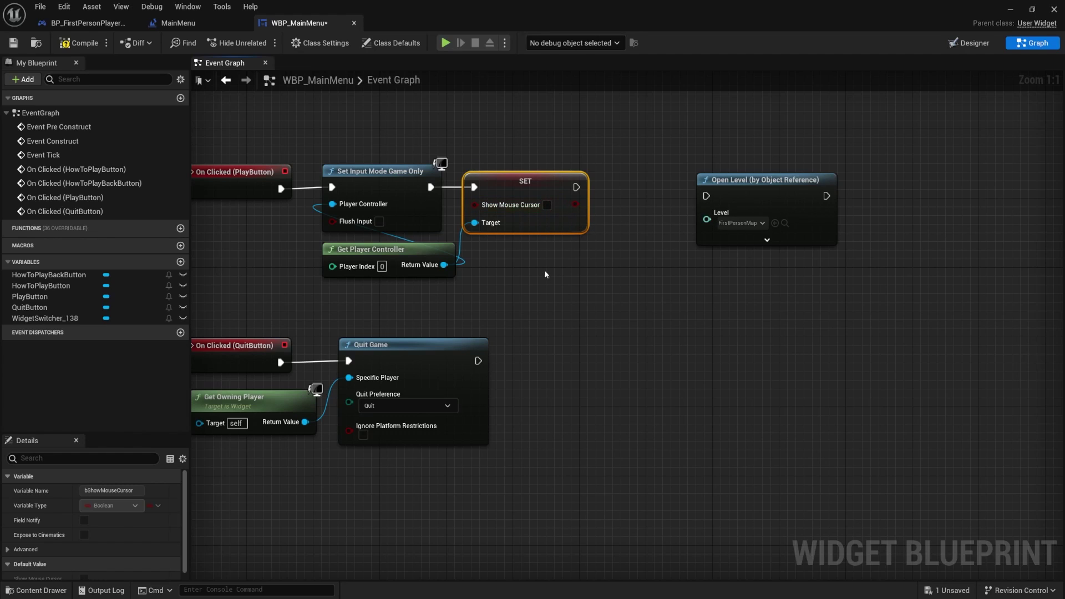
Step: Connect the Show Mouse Cursor node to Open Level, align the nodes and save the widget
drag(576, 187, 625, 165)
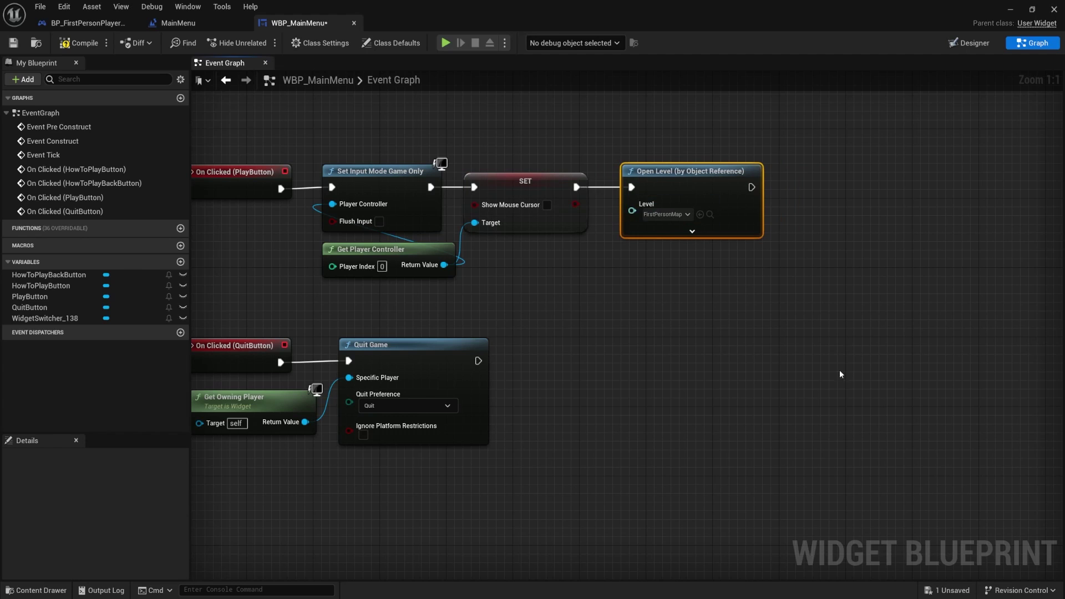
right_drag(682, 201, 670, 300)
right_drag(762, 396, 721, 448)
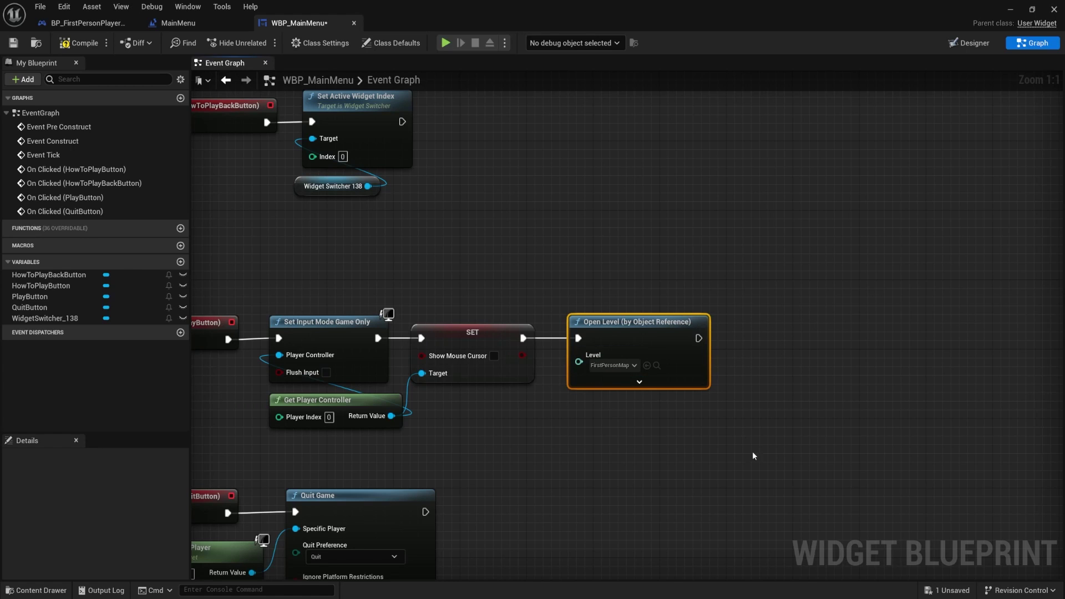
right_drag(743, 437, 849, 373)
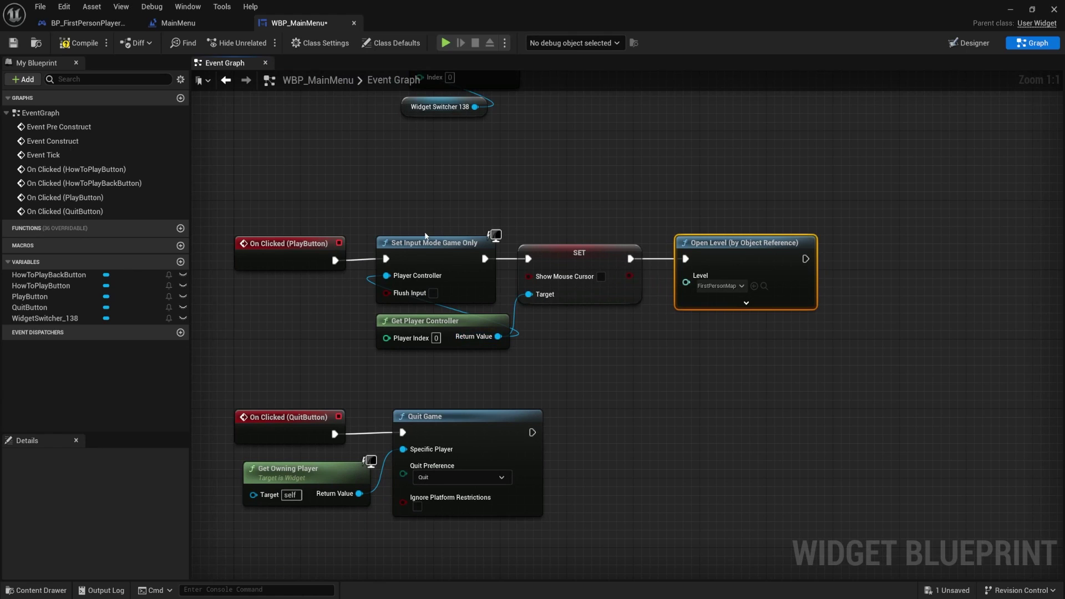
right_drag(704, 364, 696, 292)
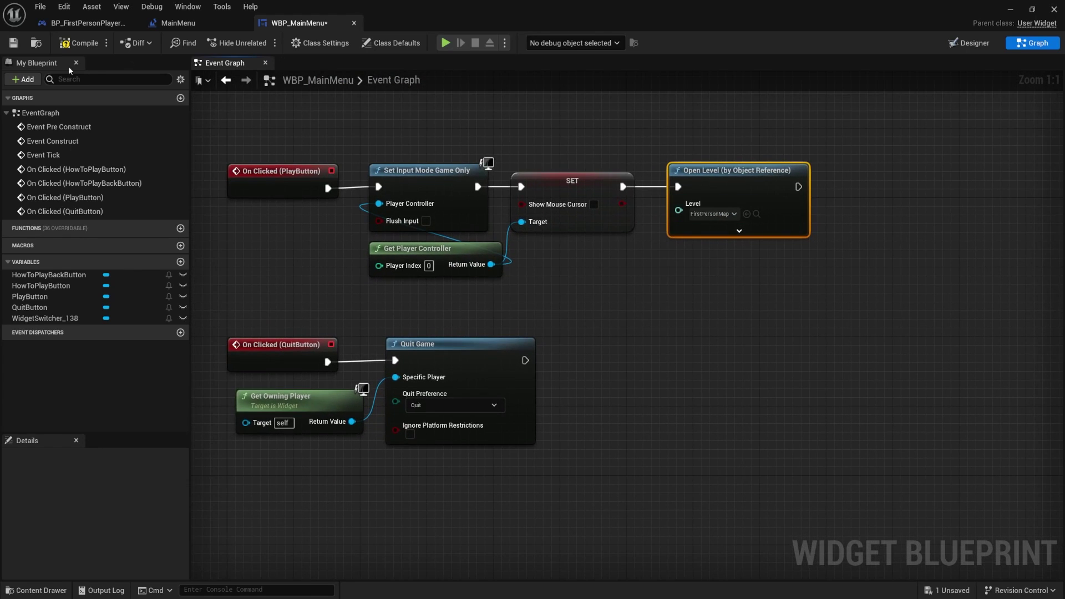
click(14, 43)
right_drag(687, 327, 737, 369)
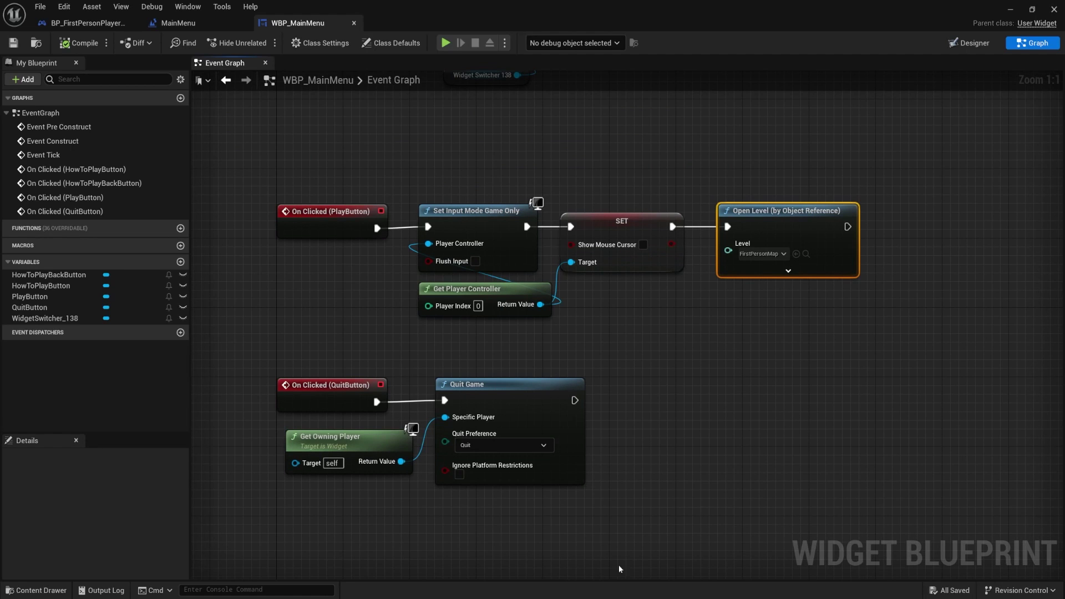
Step: Run the MainMenu level, test the Play button and end the play session
click(1011, 10)
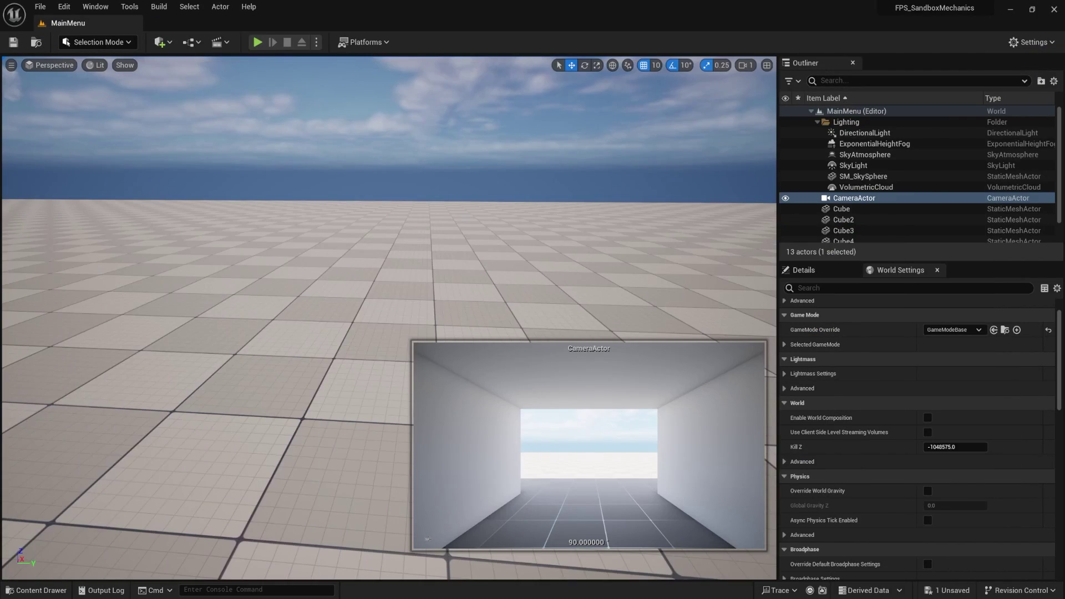
click(257, 42)
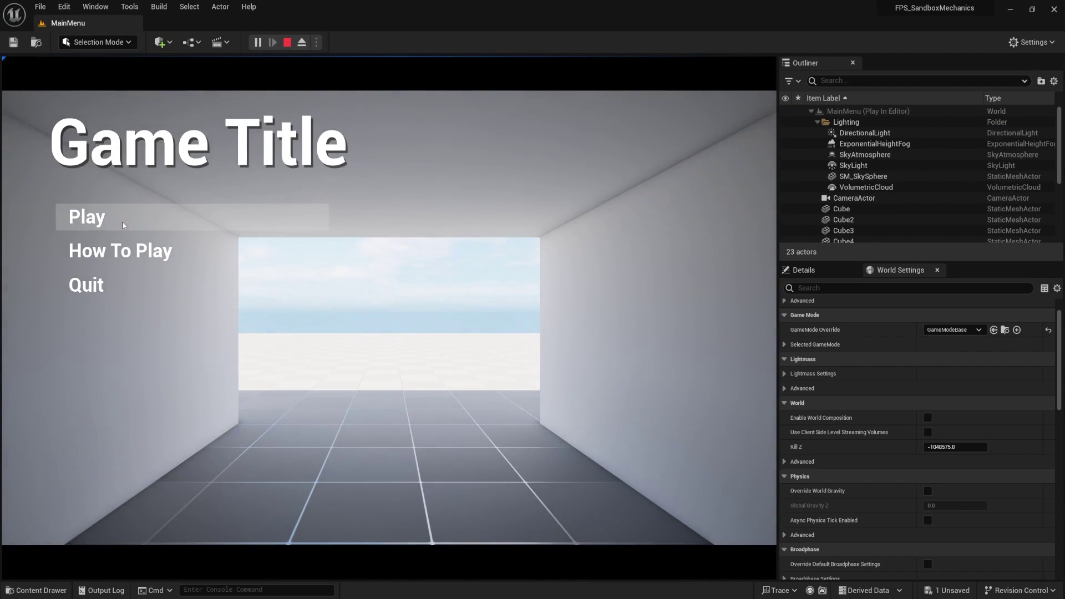
click(122, 221)
key(Escape)
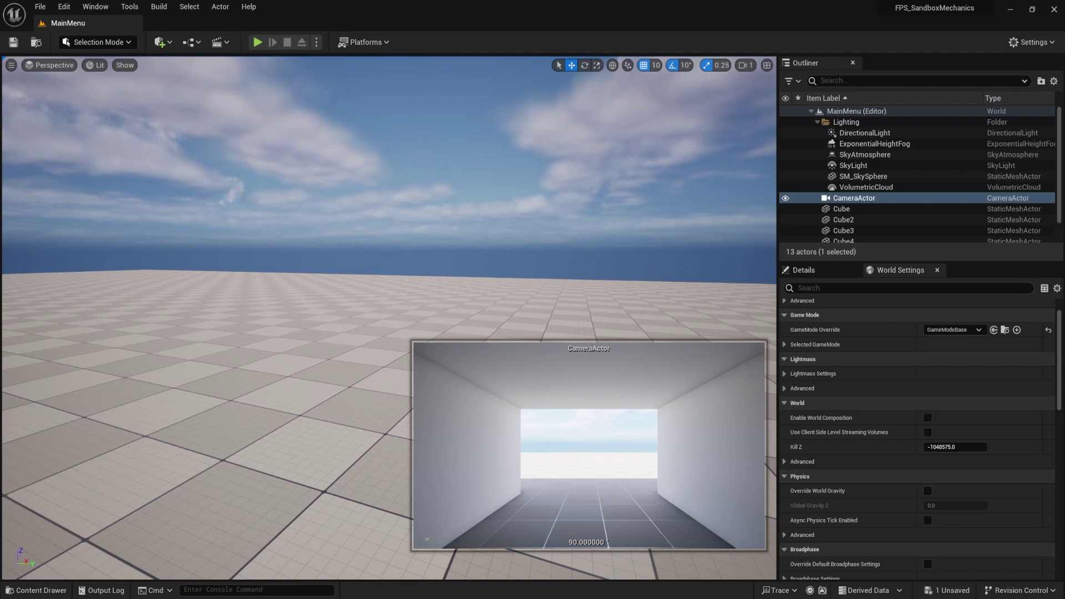
right_drag(586, 261, 530, 258)
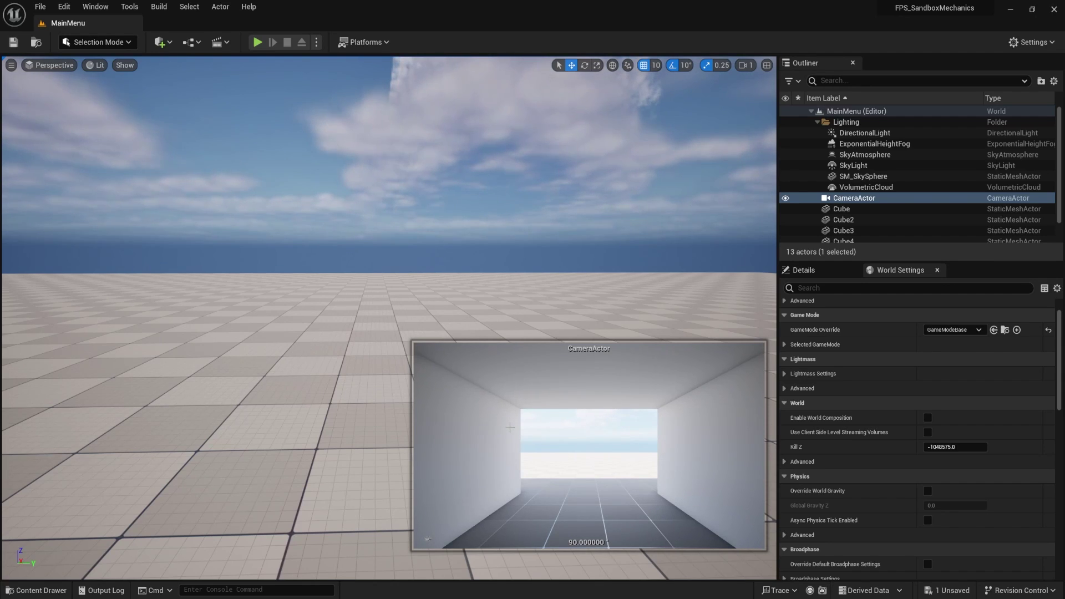
right_drag(511, 427, 511, 488)
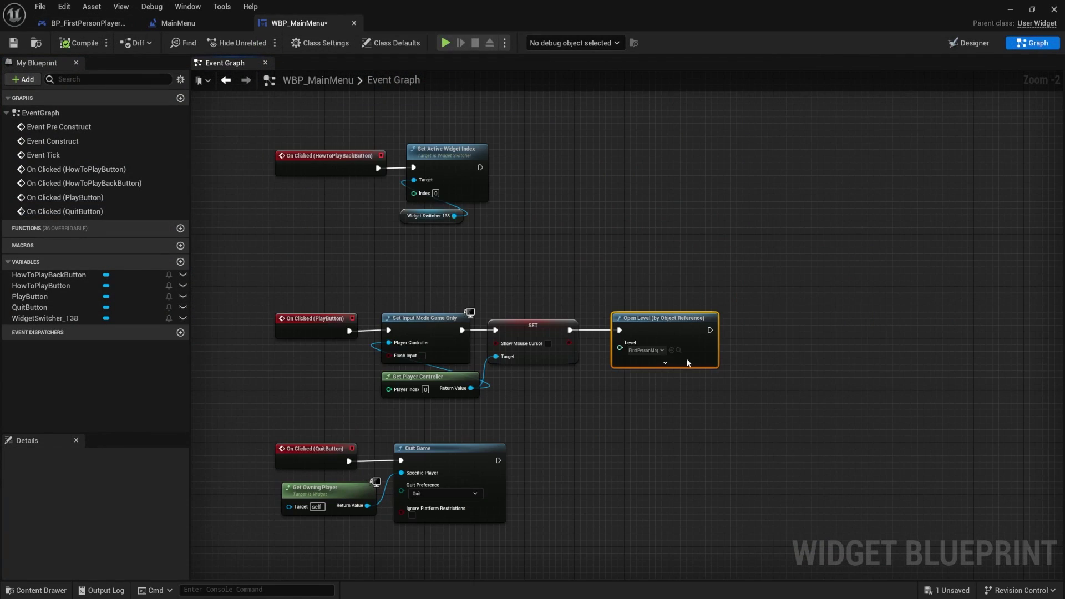
Step: Move Open Level farther right in the WBP_MainMenu graph and disconnect it from the Show Mouse Cursor node
scroll(676, 350, up, 2)
drag(793, 271, 801, 271)
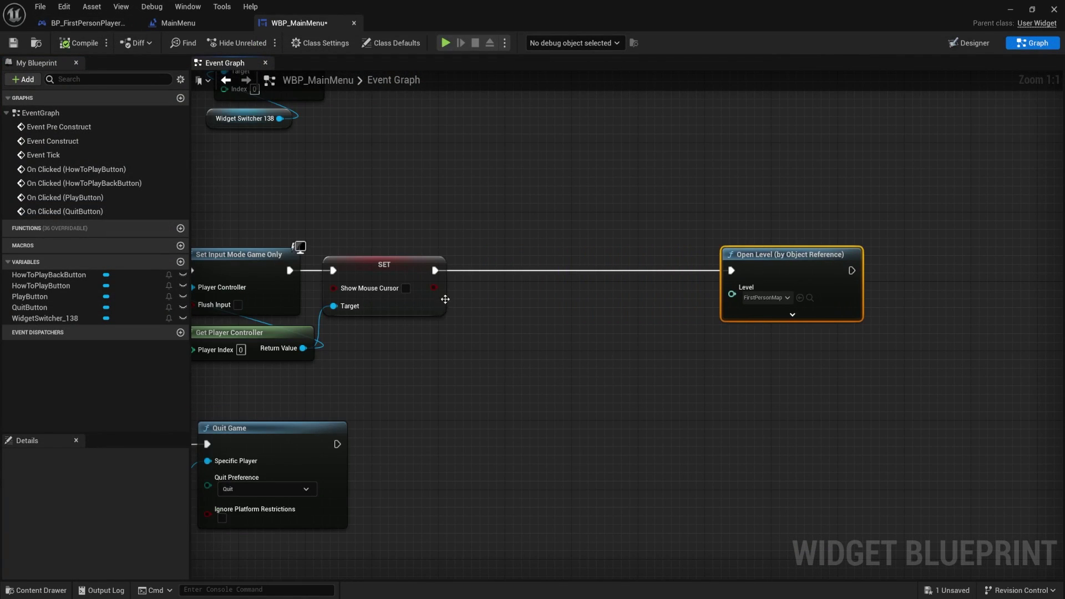
alt+click(435, 270)
Step: Add a Get Player Camera Manager node in the space between the Show Mouse Cursor and Open Level nodes
right_drag(497, 401, 520, 380)
text(Get)
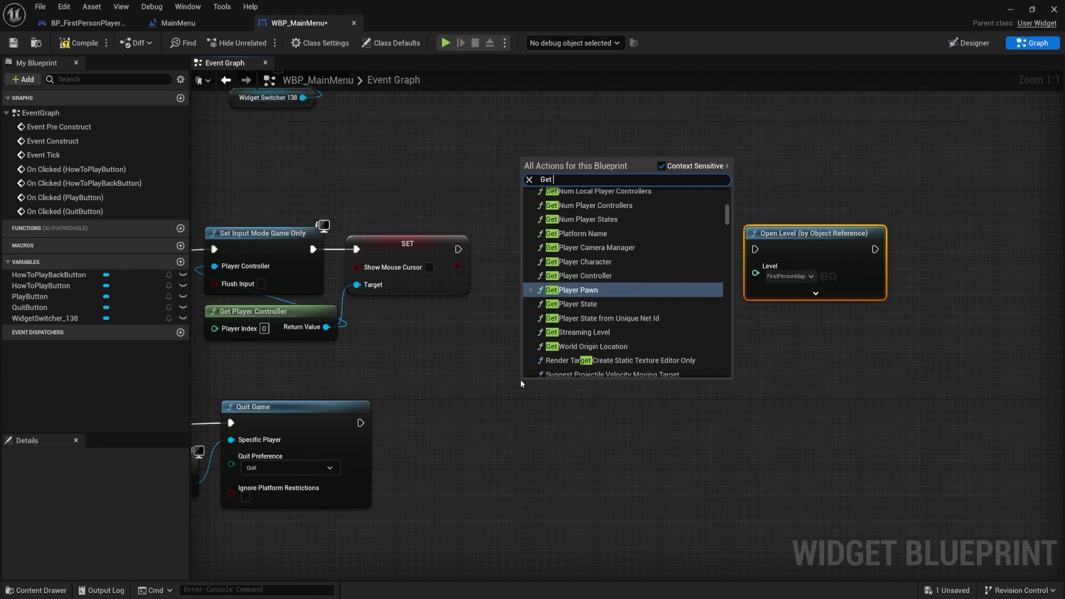
text( Player Camera)
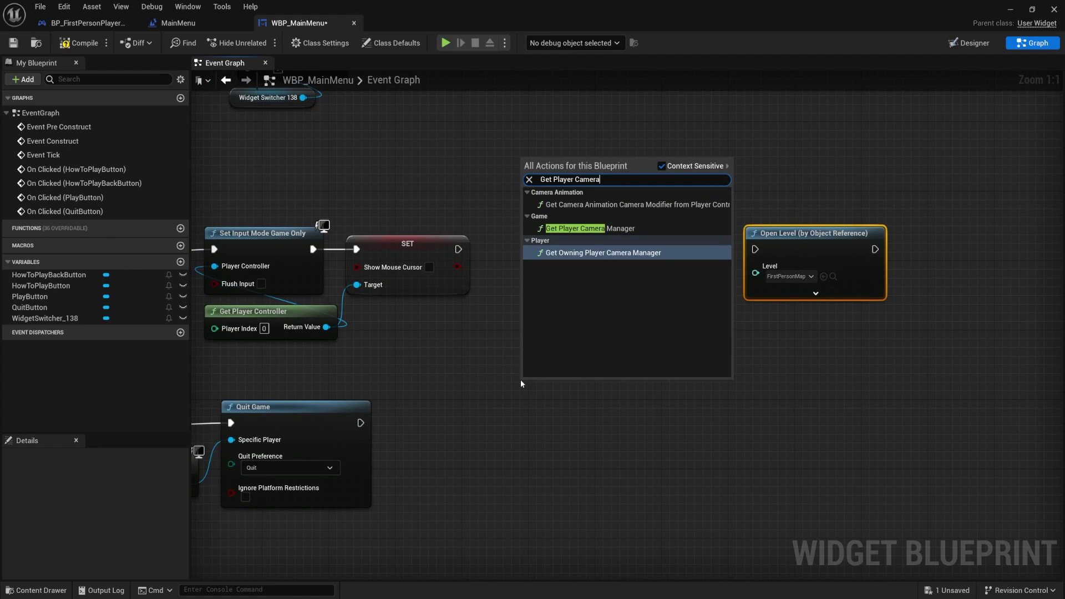
key(Return)
Step: Add a Start Camera Fade node targeting the player camera manager and place it above Get Player Camera Manager
drag(554, 414, 557, 306)
text(fade)
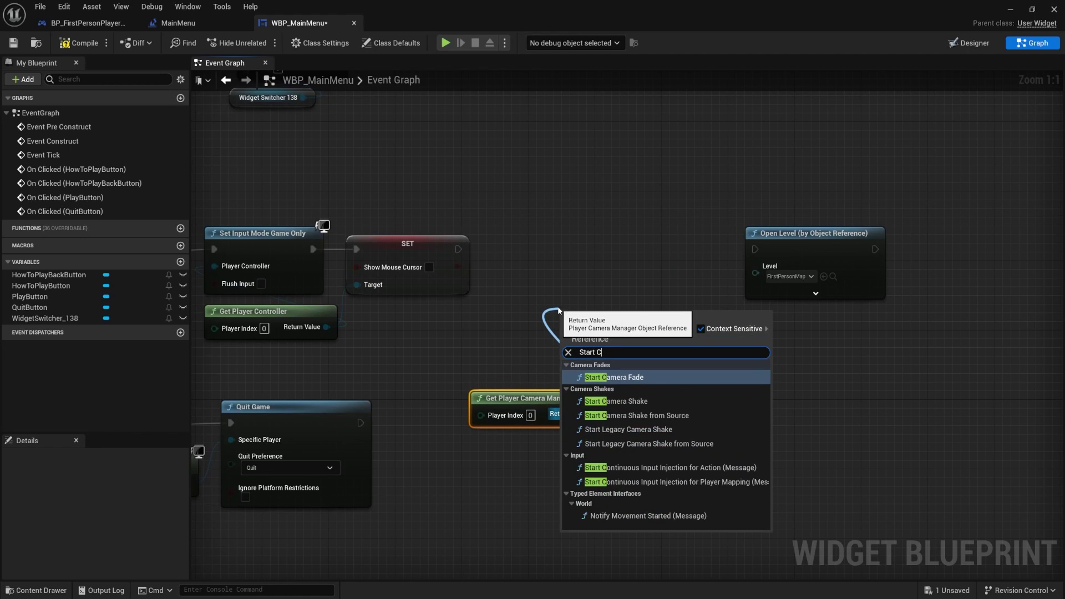
key(Escape)
drag(557, 307, 544, 227)
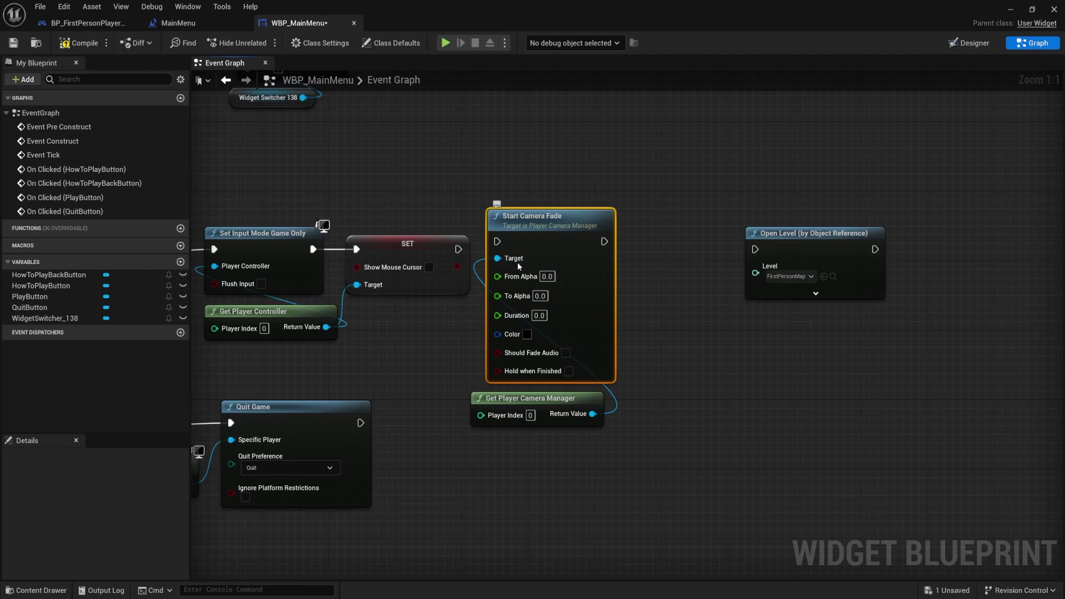
Step: Set Start Camera Fade's To Alpha and Duration to 1.0, and enable Should Fade Audio and Hold when Finished
click(547, 276)
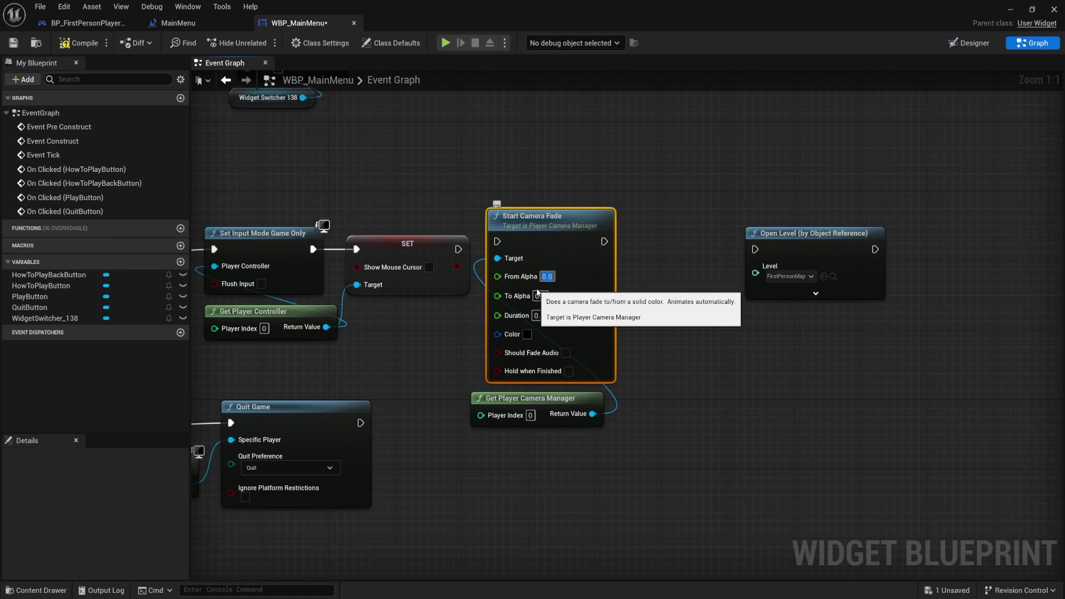
click(537, 296)
text(1)
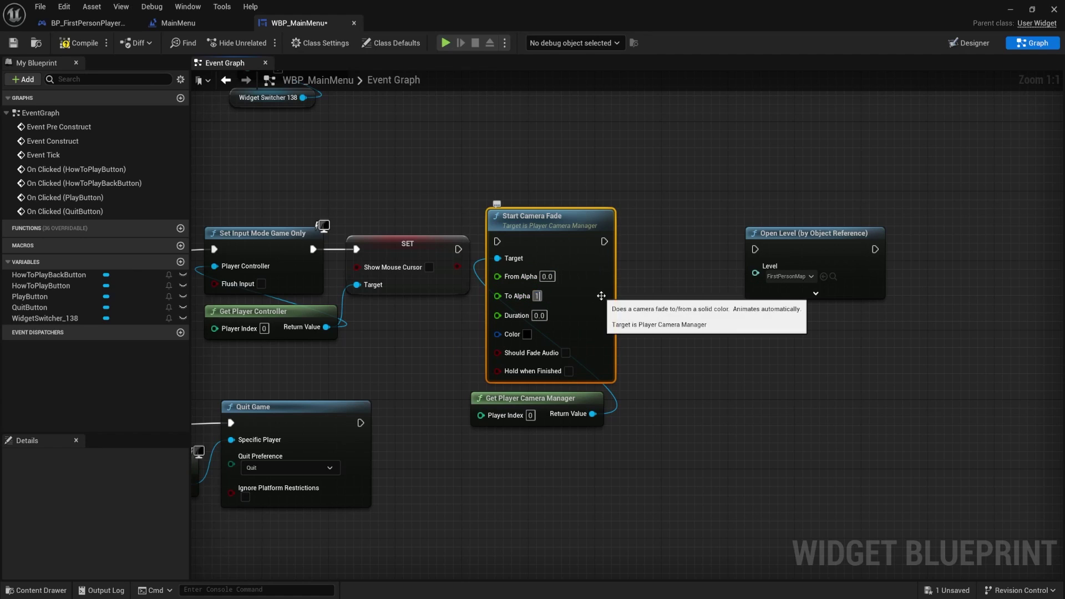
key(Return)
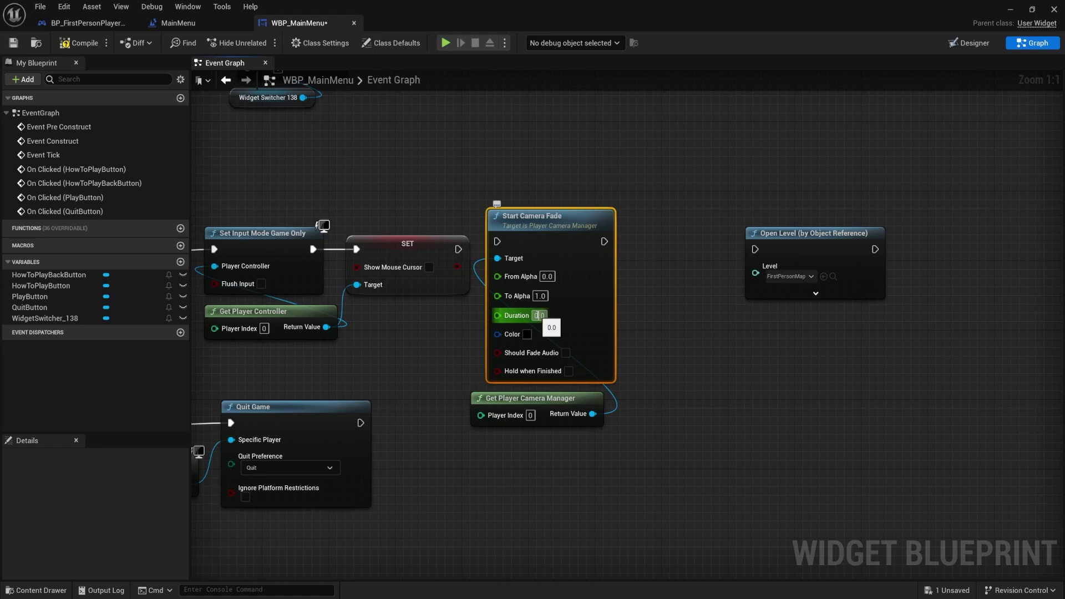
click(537, 315)
text(1)
key(Return)
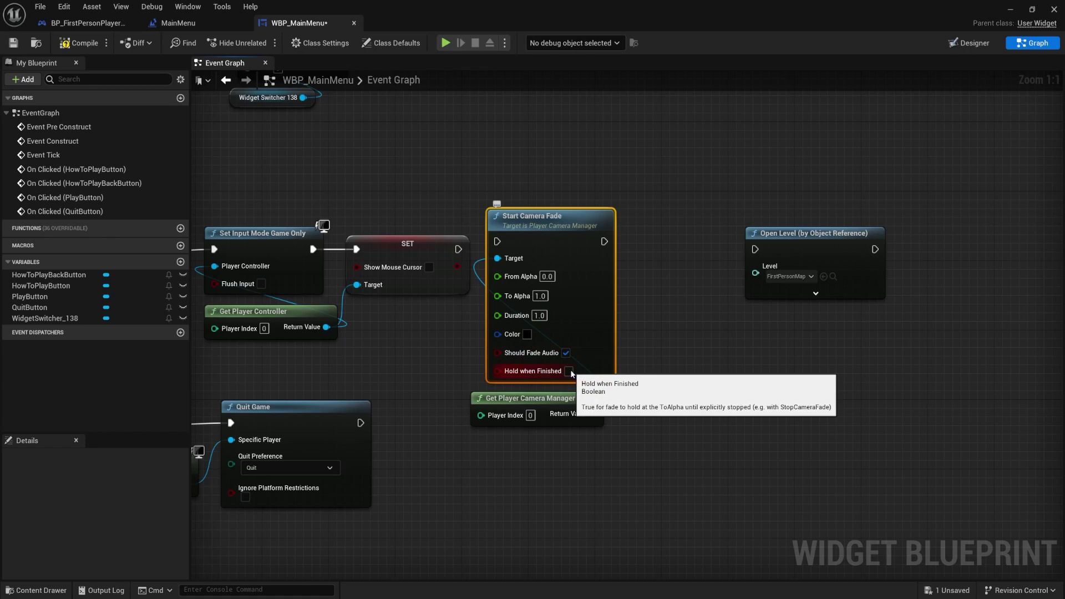
click(569, 371)
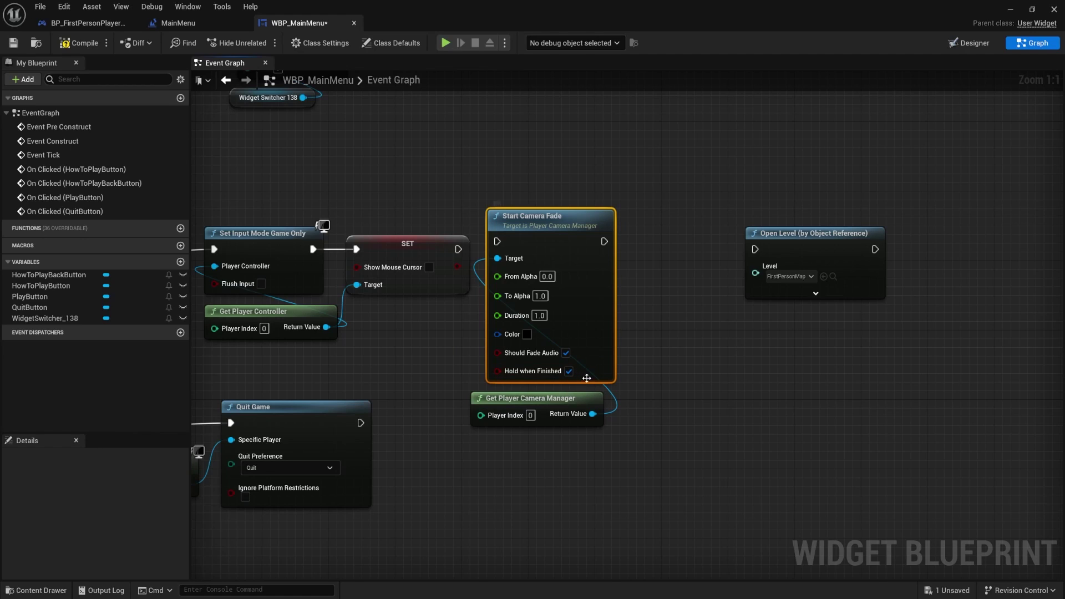
Step: Connect the Show Mouse Cursor node to Start Camera Fade and align both camera nodes with the execution line
drag(459, 249, 498, 243)
drag(510, 491, 590, 164)
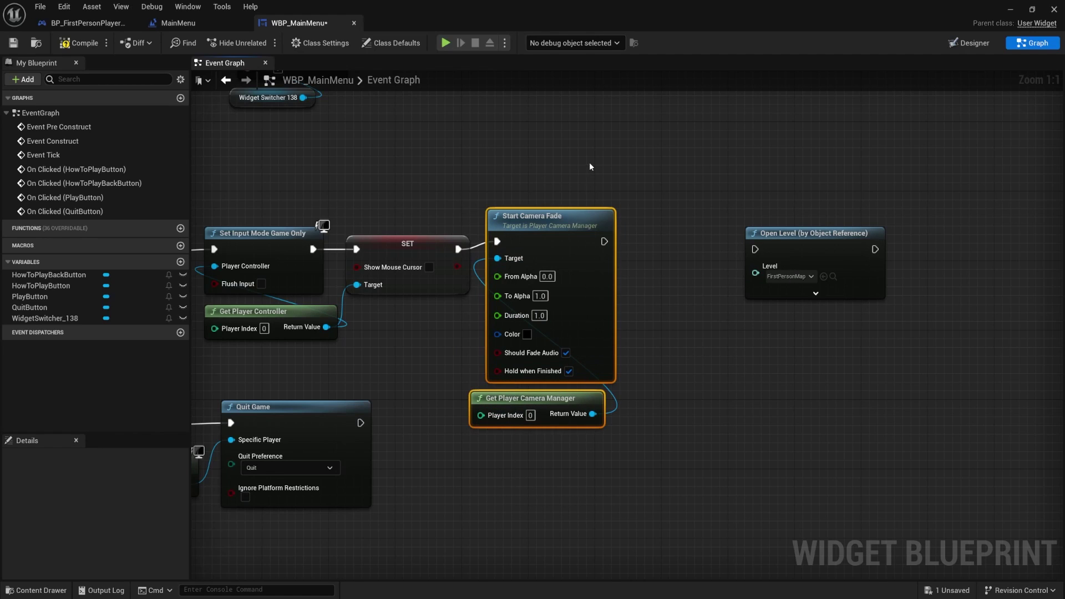
drag(565, 239, 565, 248)
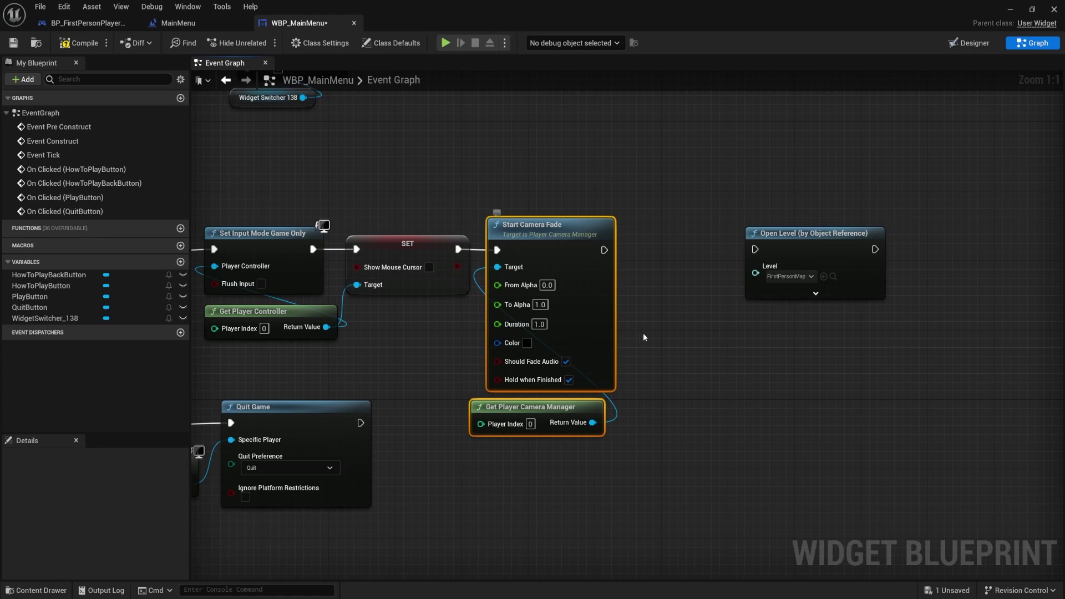
right_drag(750, 379, 677, 399)
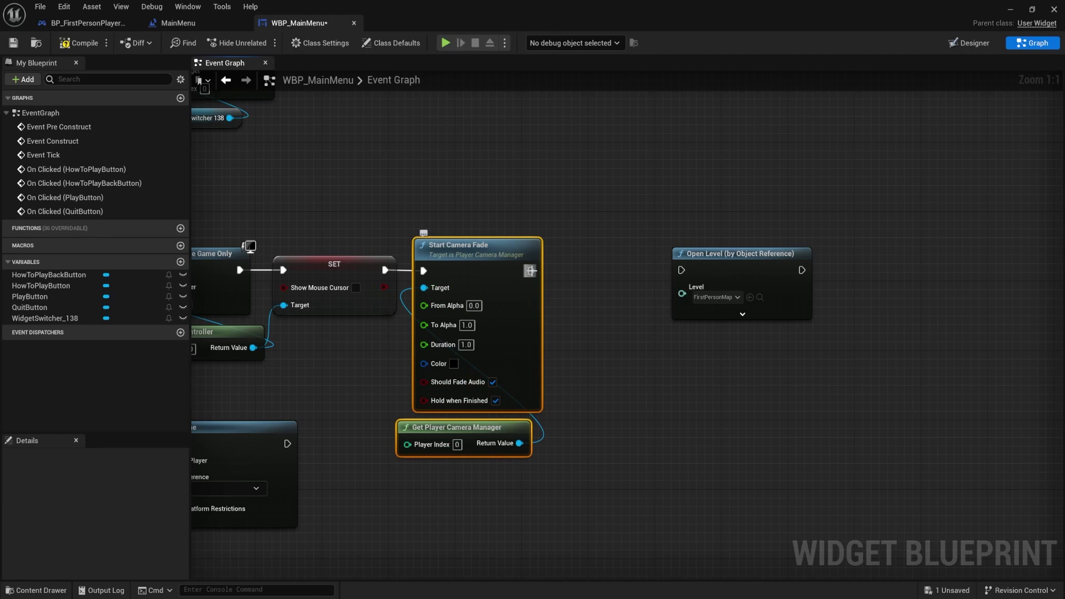
Step: Add a Delay node after Start Camera Fade and shift the Open Level node over to make room for it
drag(531, 270, 575, 268)
text(de)
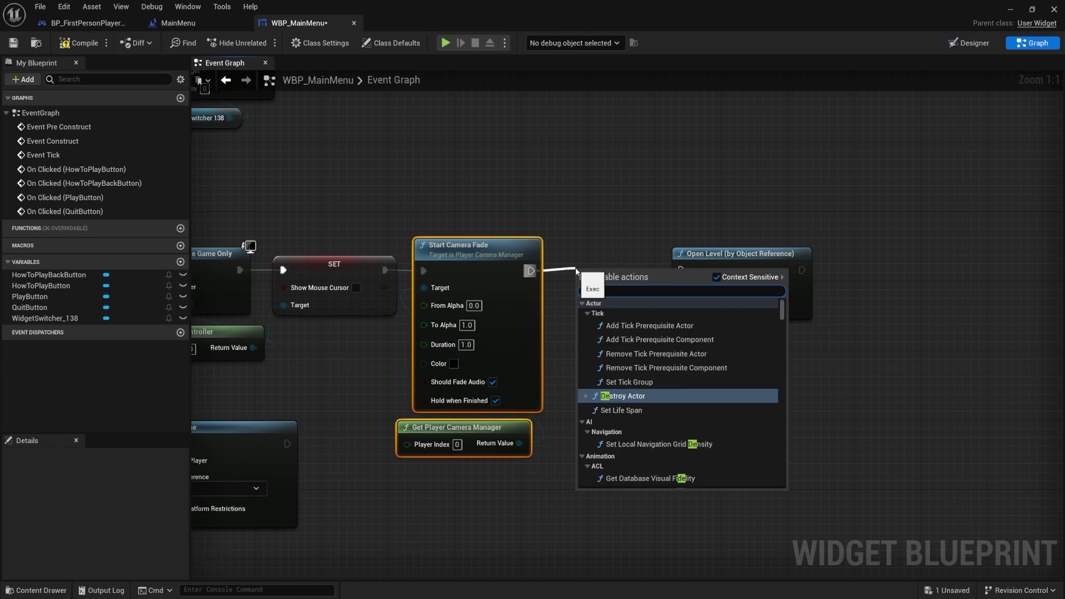
text(lay)
key(Return)
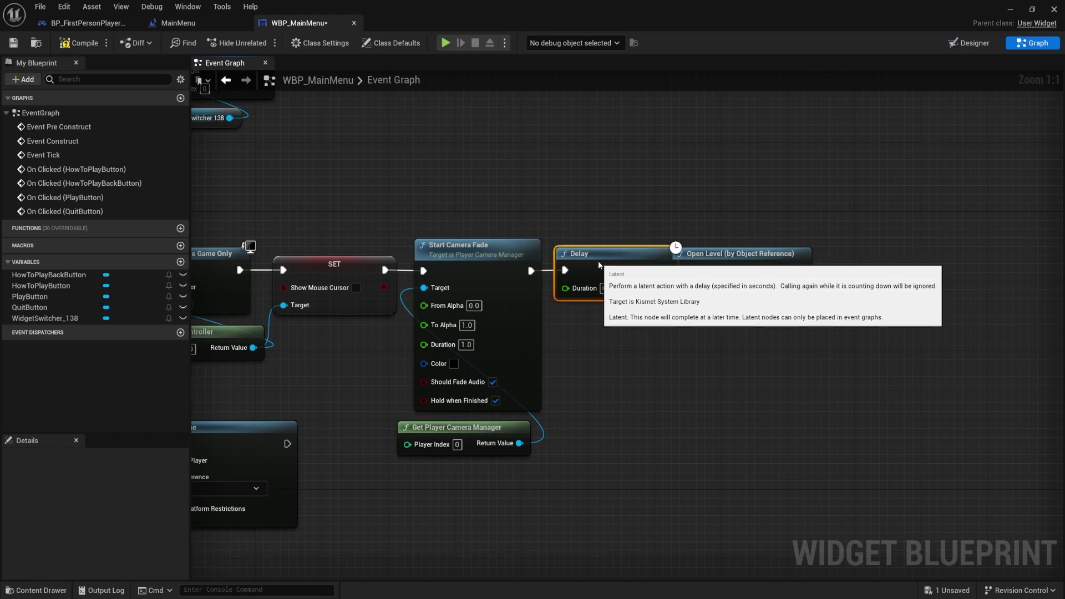
drag(739, 258, 764, 258)
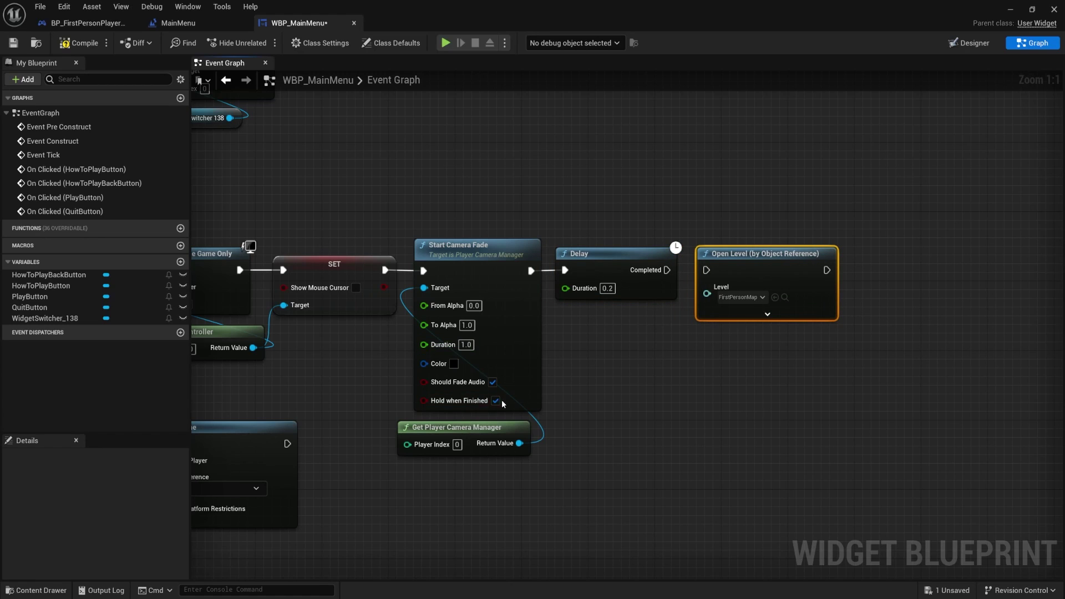
Step: Set the Delay's Duration to 1.5, connect its Completed output to Open Level, and save the widget blueprint
click(608, 288)
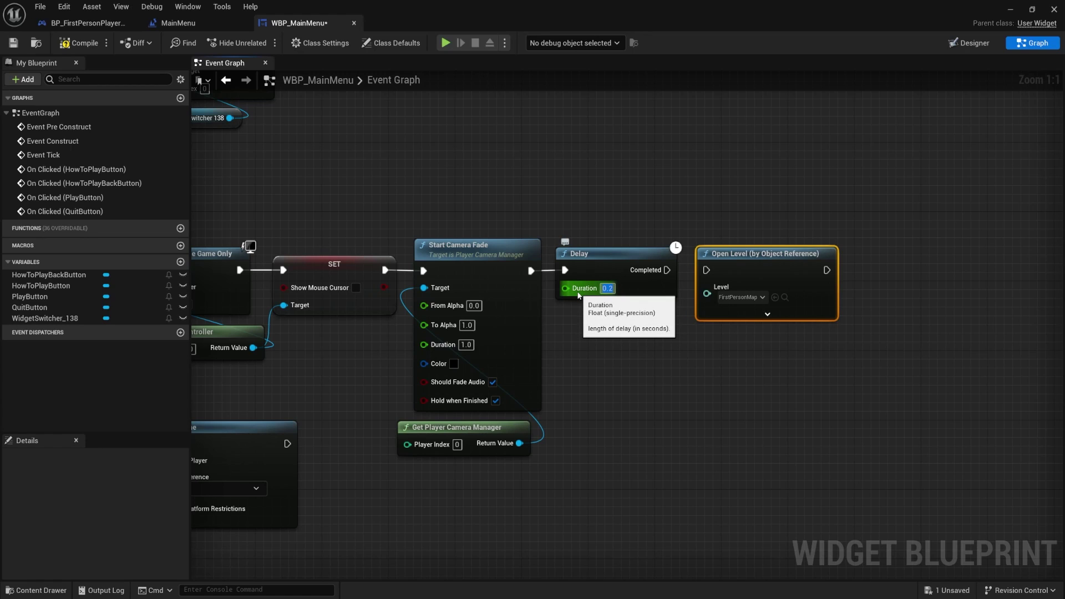
text(1.5)
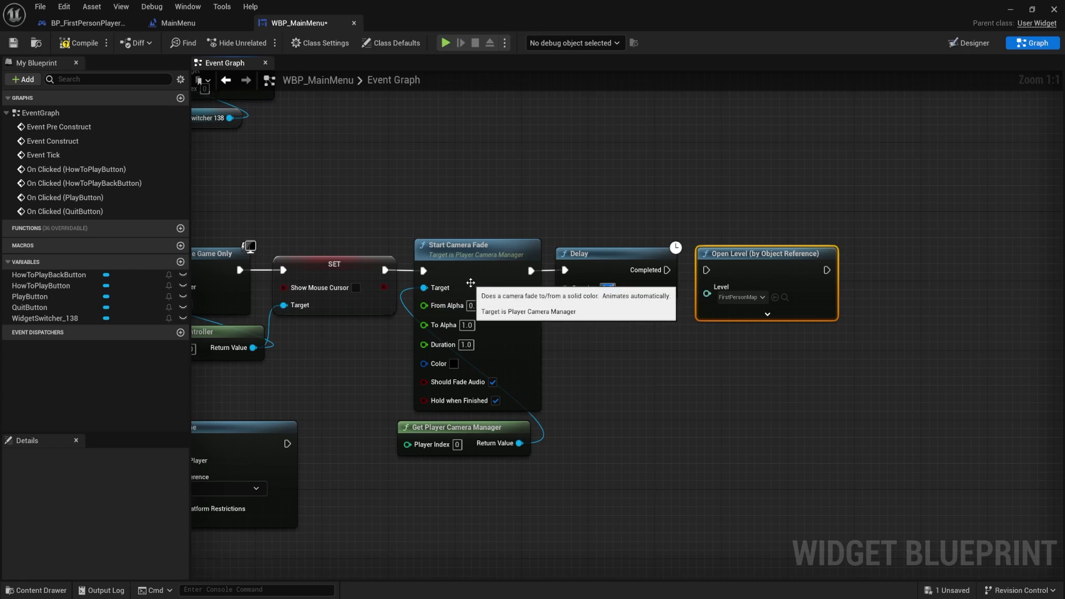
drag(678, 272, 706, 270)
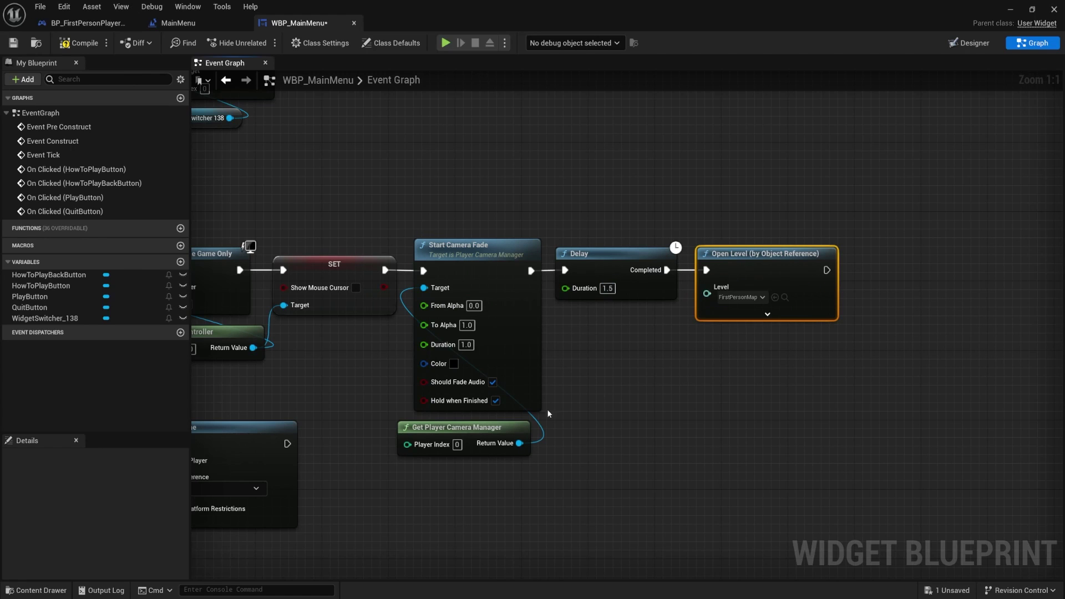
key(ctrl+s)
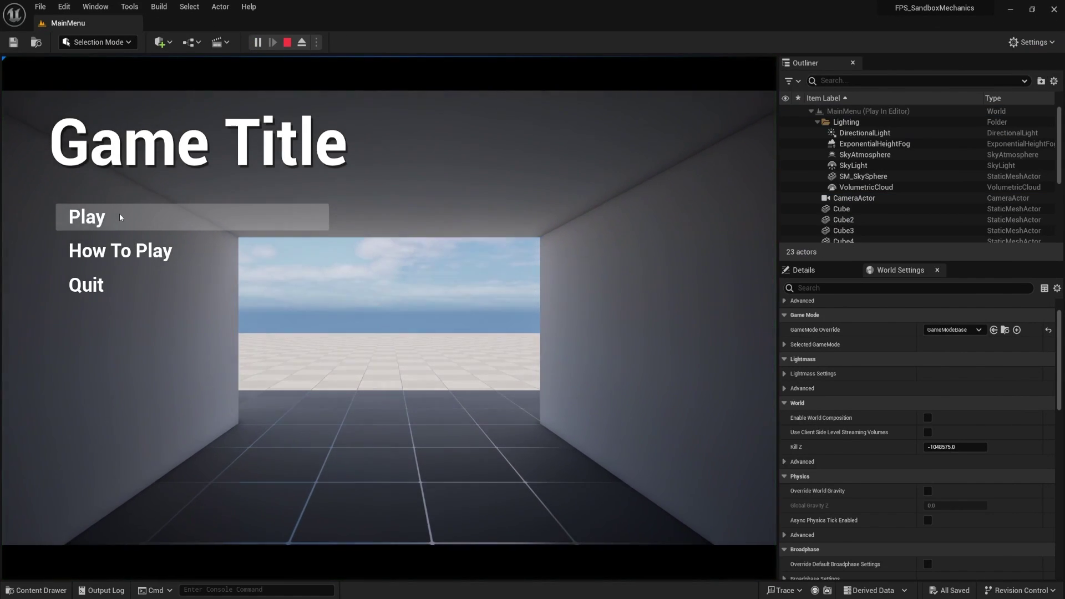
Step: Start the game from the running main menu to test the camera fade, and end the preview
click(120, 216)
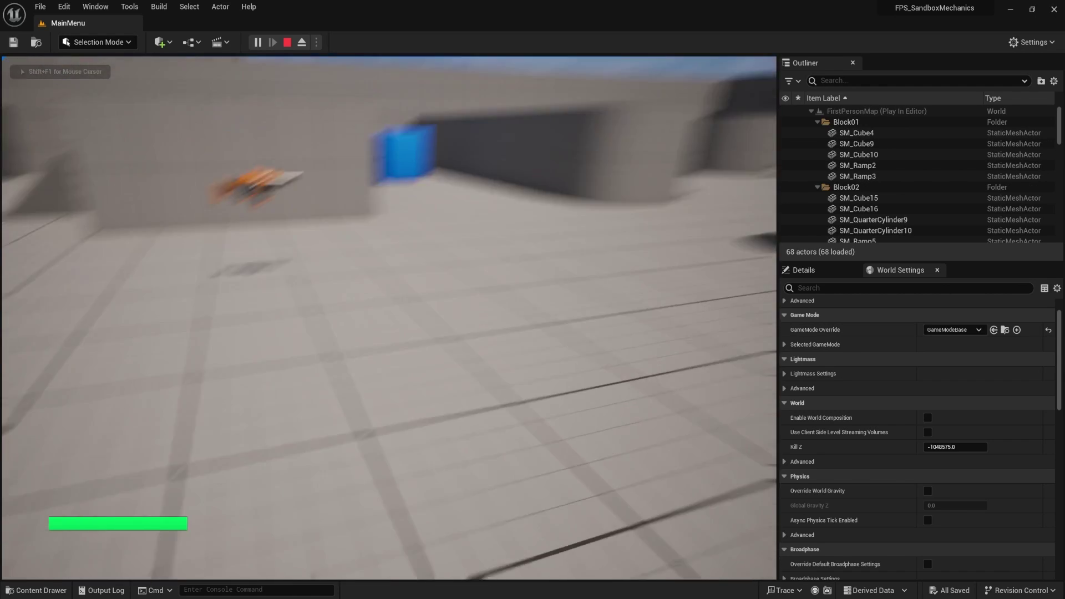
key(Escape)
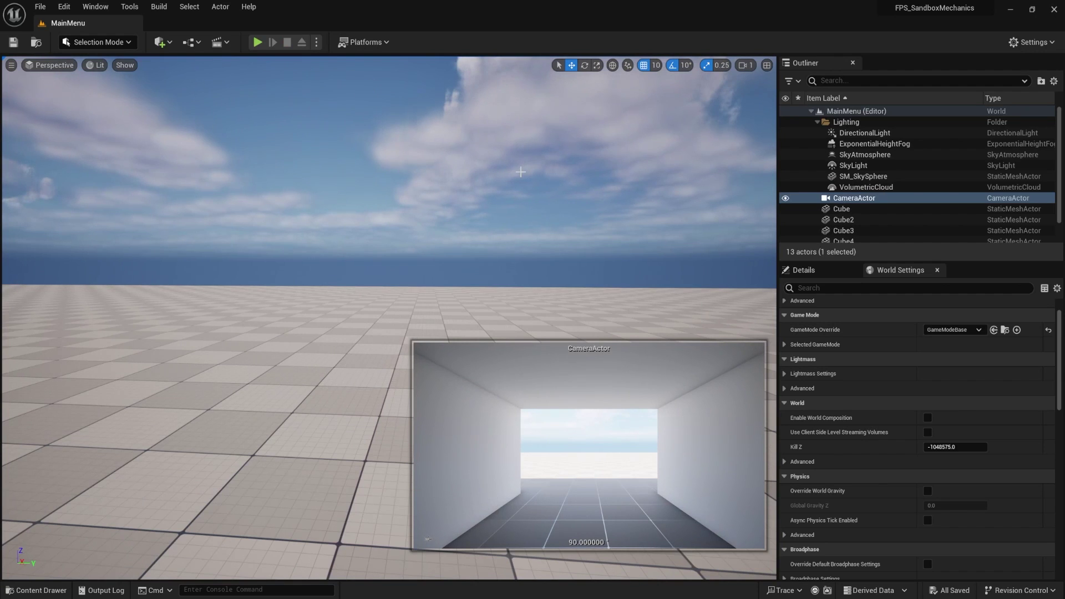
right_drag(398, 524, 398, 502)
key(ctrl+space)
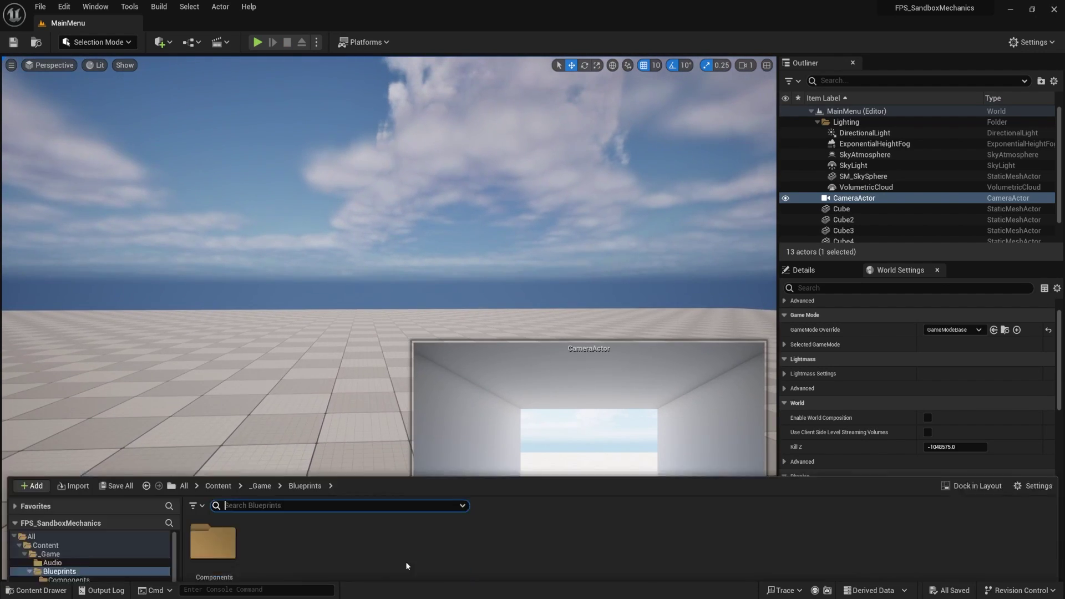
right_drag(423, 189, 424, 267)
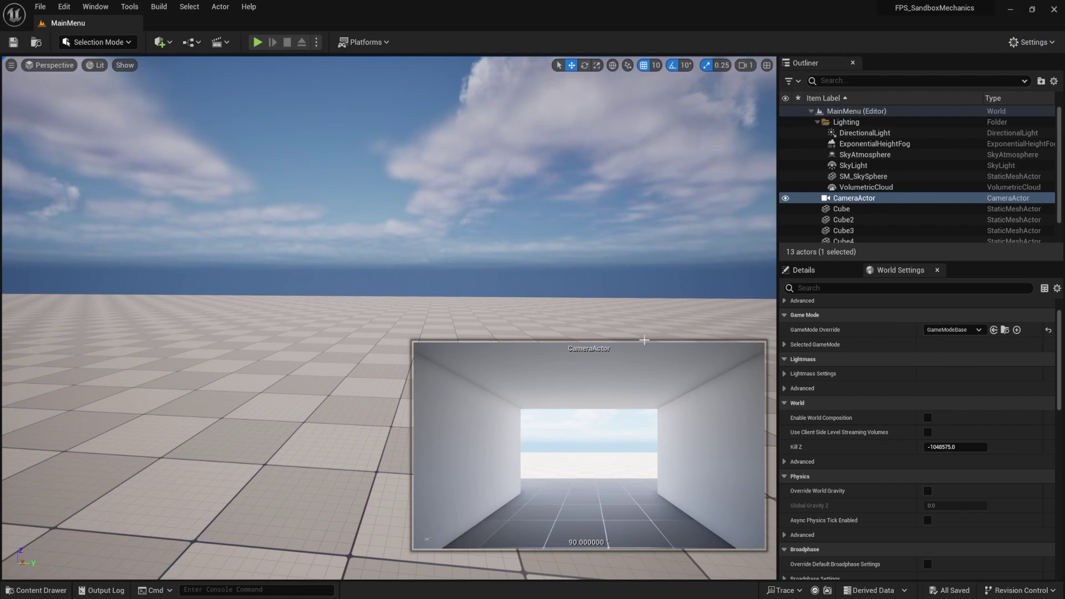
right_drag(248, 249, 248, 283)
key(ctrl+space)
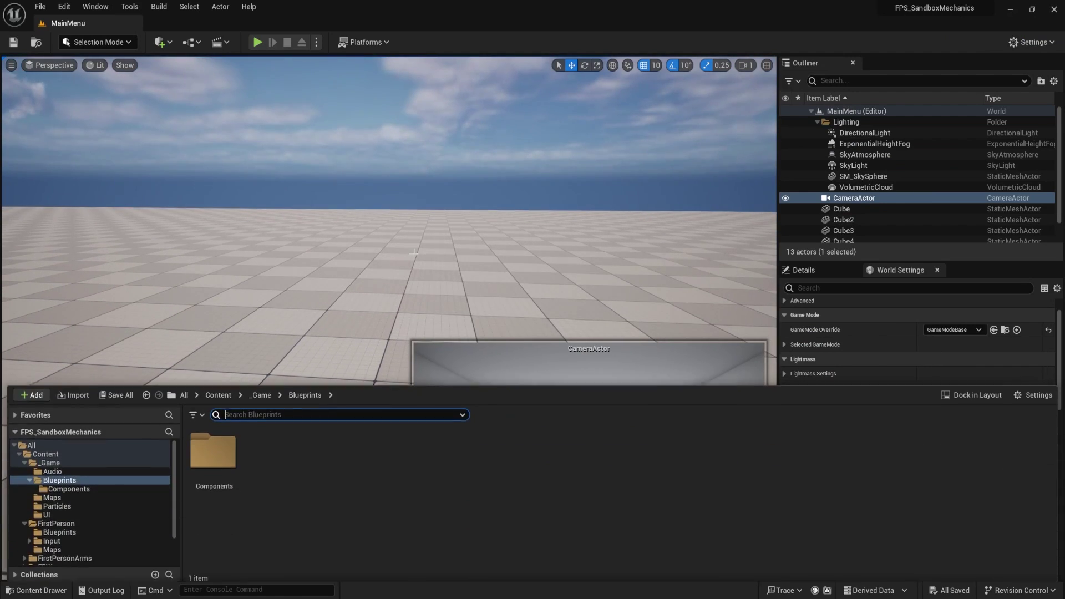
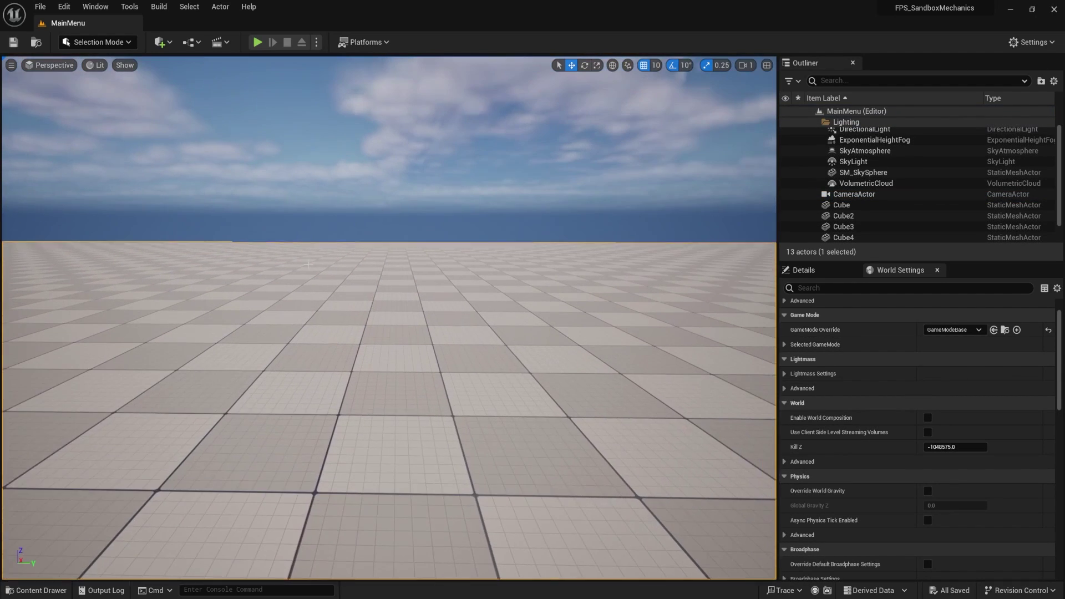
Step: Place Starter_Music_Cue from the StarterContent Audio folder into the MainMenu level
key(ctrl+space)
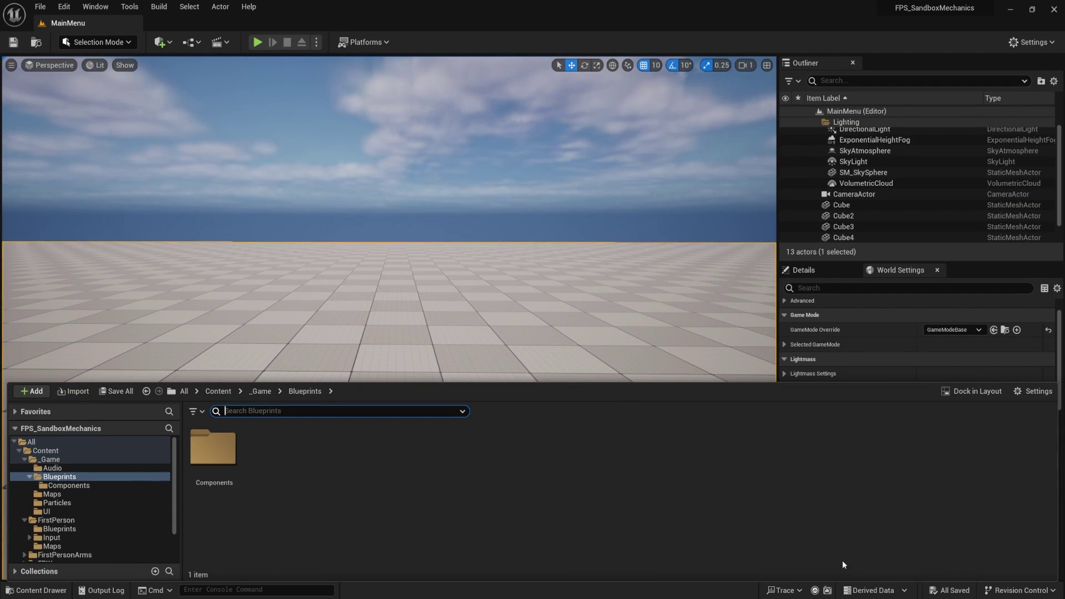
scroll(62, 510, down, 2)
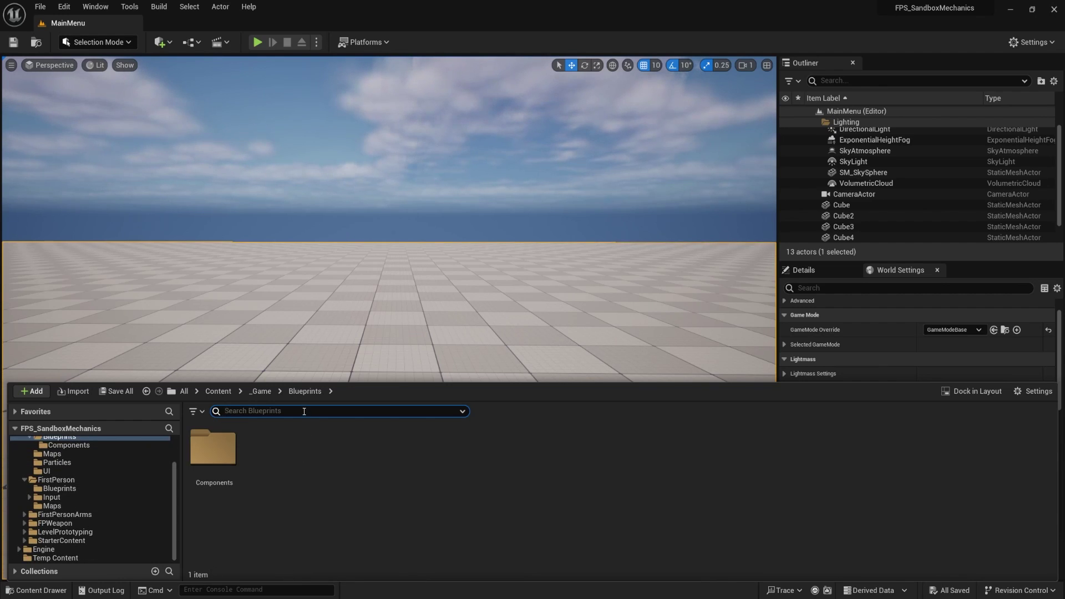
text(StarterMusic)
click(24, 541)
click(56, 541)
click(59, 558)
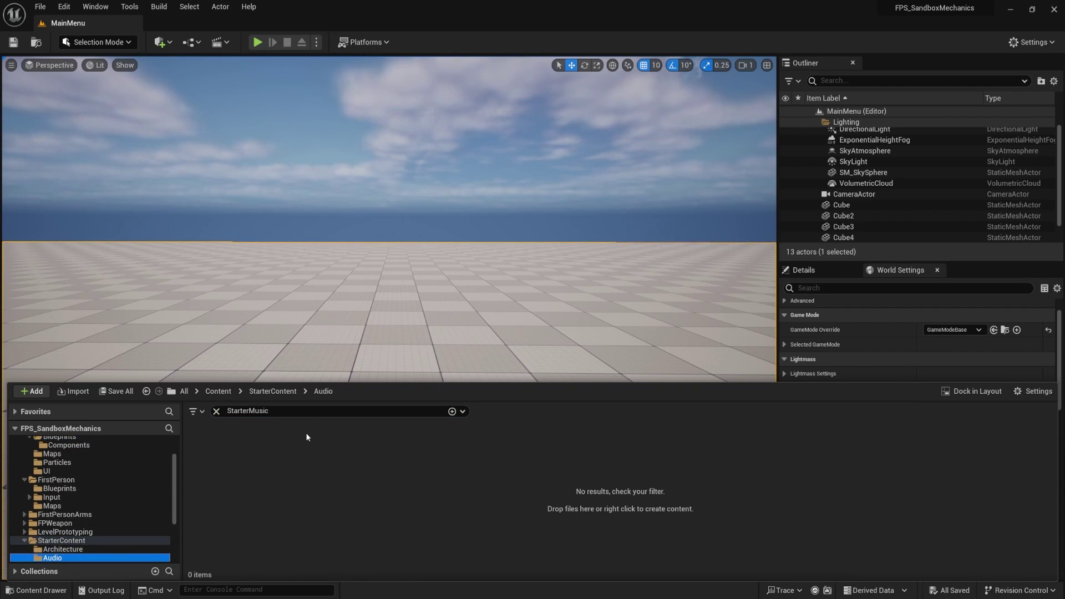
click(307, 412)
key(BackSpace)
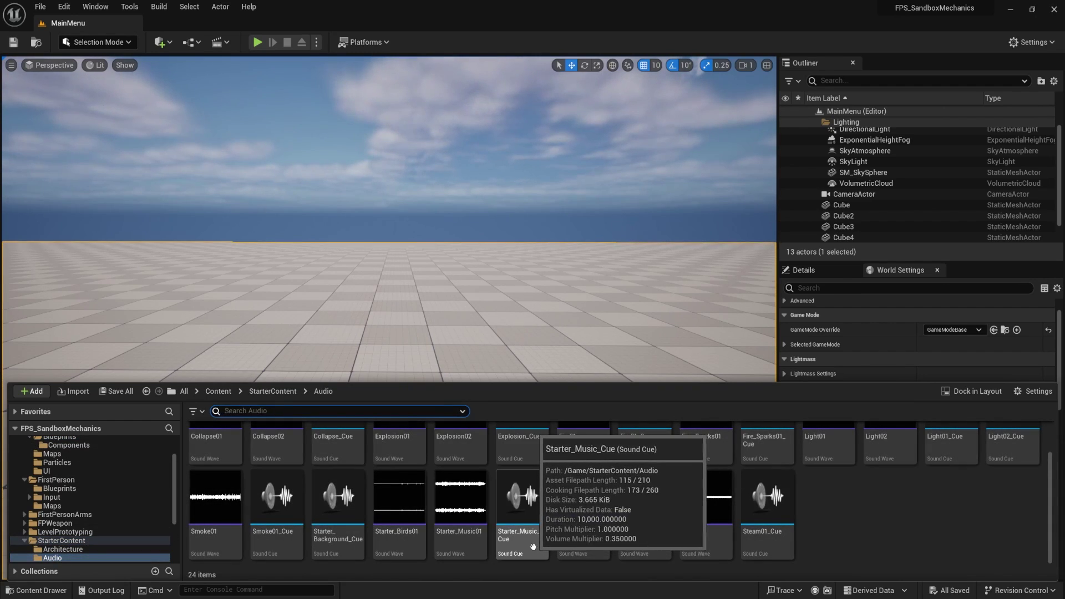
click(521, 542)
drag(520, 540, 413, 345)
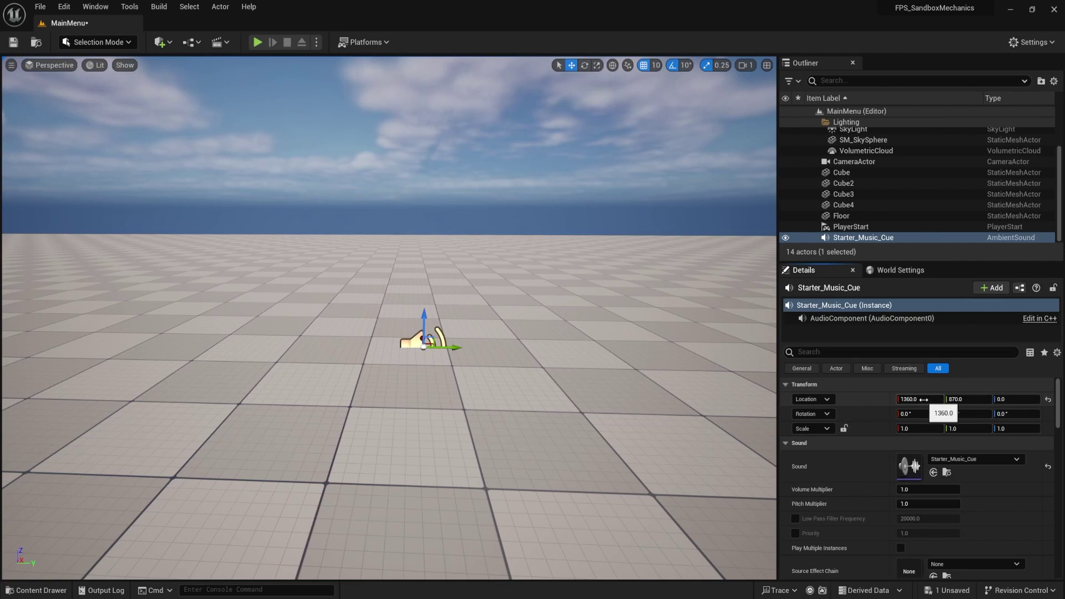
Step: Set the music sound actor's X and Y location to 0
click(925, 399)
text(0)
key(Tab)
text(0)
key(Tab)
right_drag(638, 355, 405, 355)
key(w)
Step: Rename the Starter_Music_Cue actor as MusicPlayer
click(861, 238)
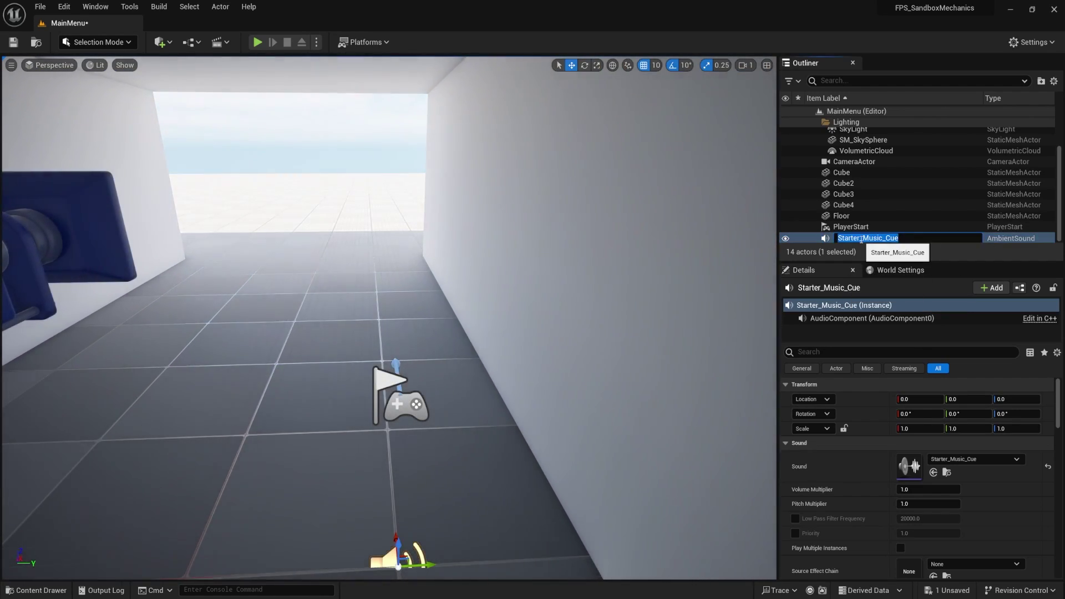
text(MusicPlayer)
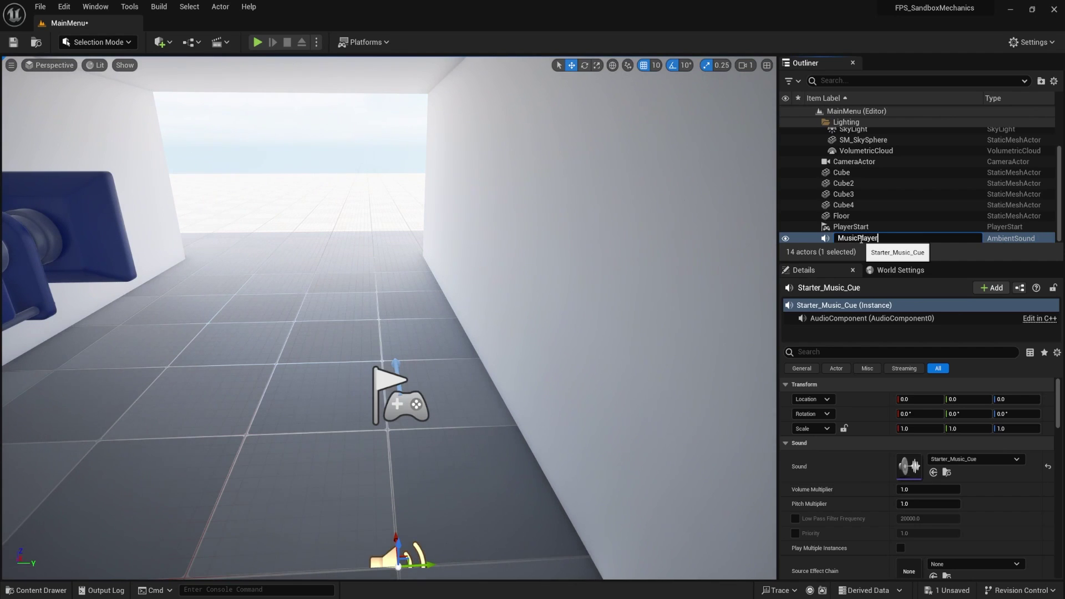
key(Return)
Step: Check MusicPlayer's Auto Activate setting and preview the level to listen for the menu music
scroll(874, 467, down, 10)
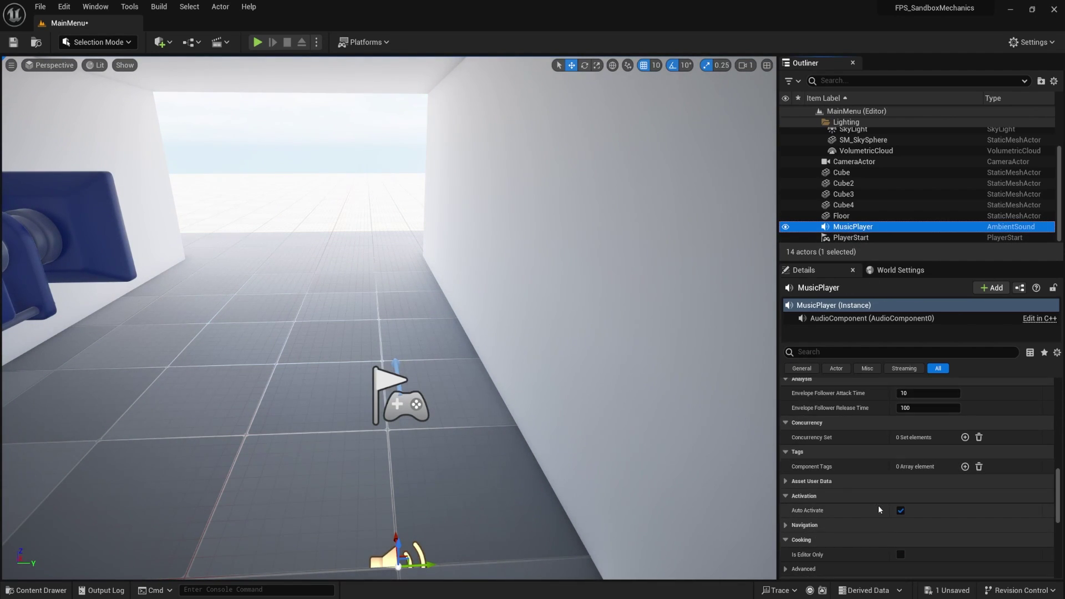
scroll(392, 309, down, 3)
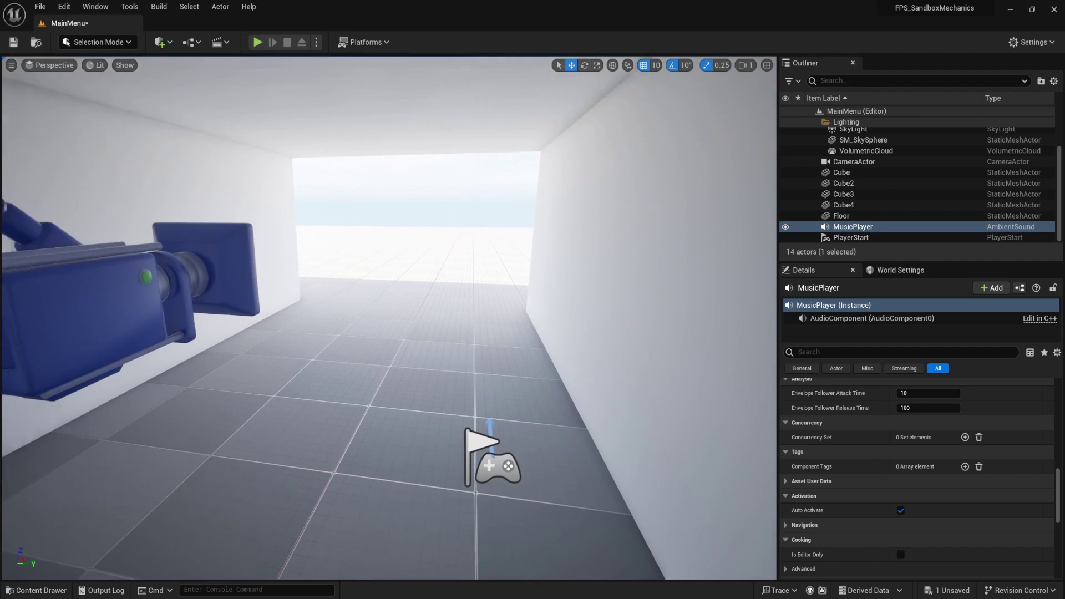
click(257, 42)
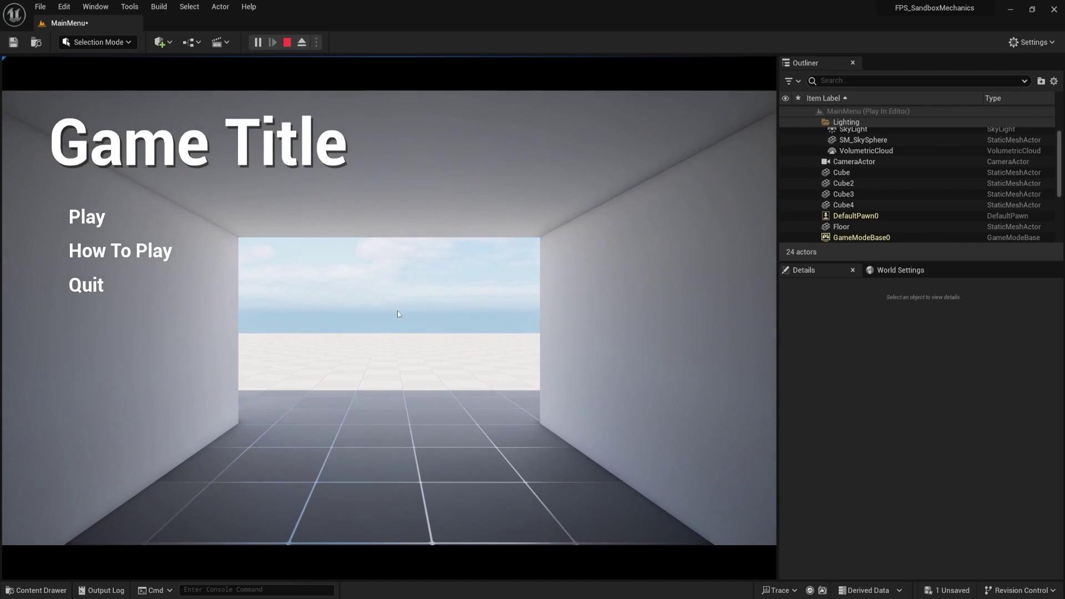
key(Escape)
Step: Return to WBP_MainMenu's event graph and review the Should Fade Audio option on Start Camera Fade
key(ctrl+space)
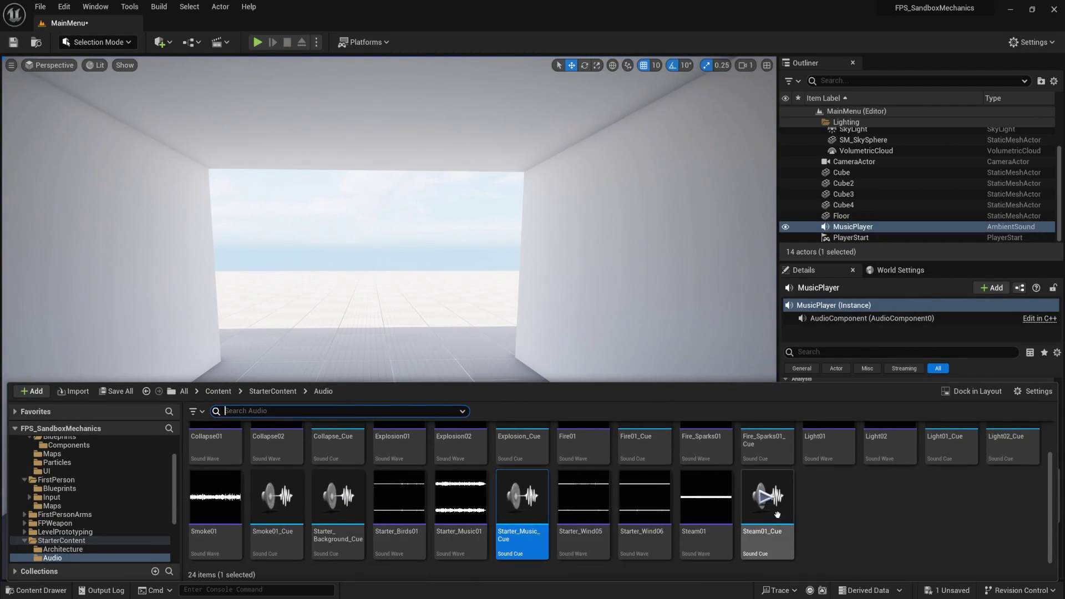
click(918, 554)
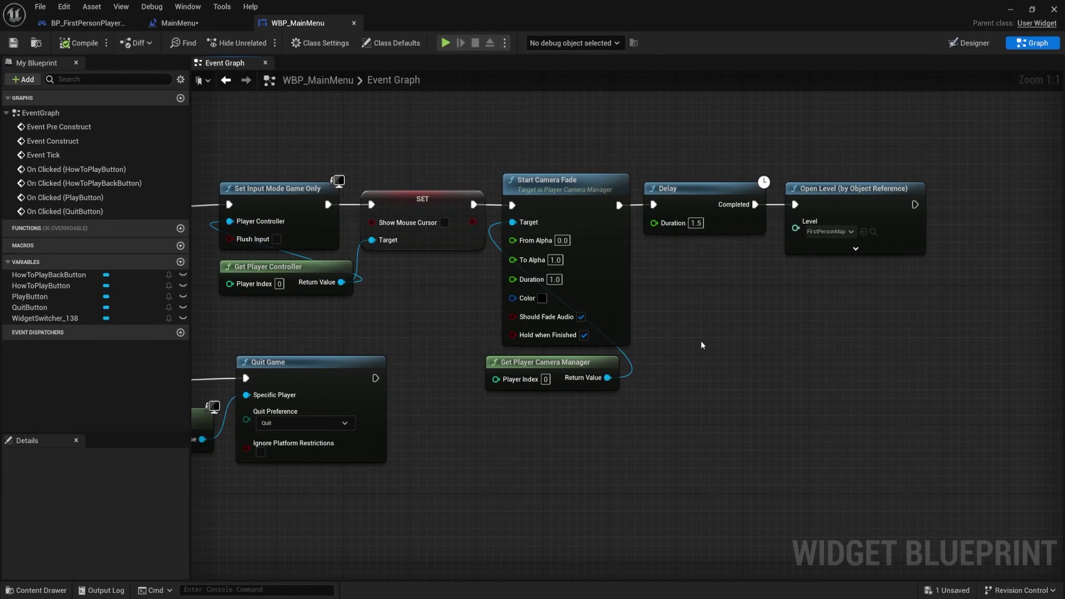
click(565, 183)
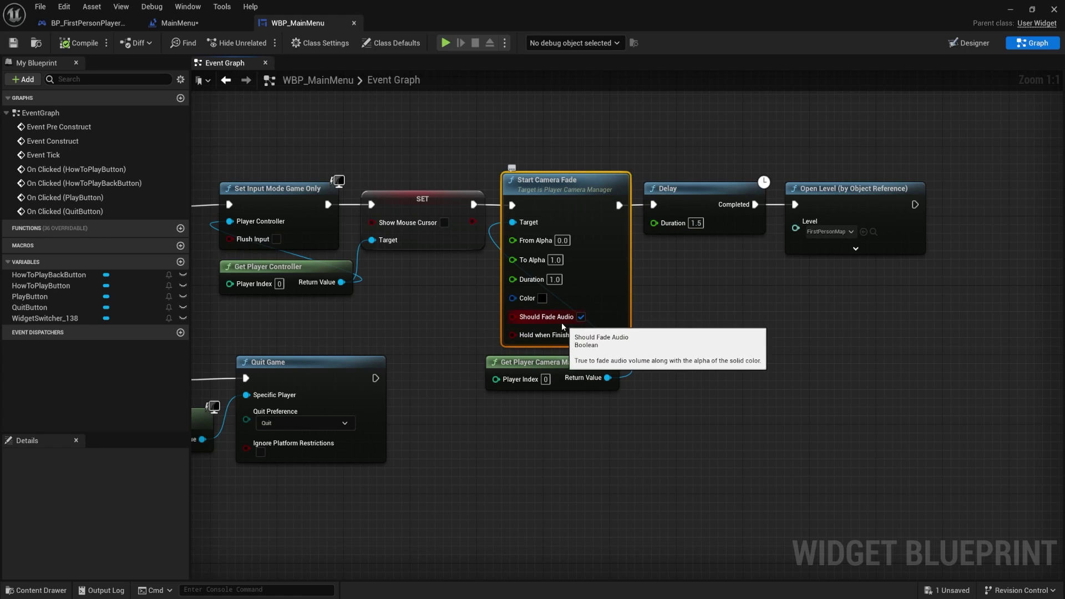
Step: Preview the main menu and start the game to test the audio fade, ending the preview in FirstPersonMap
click(1009, 9)
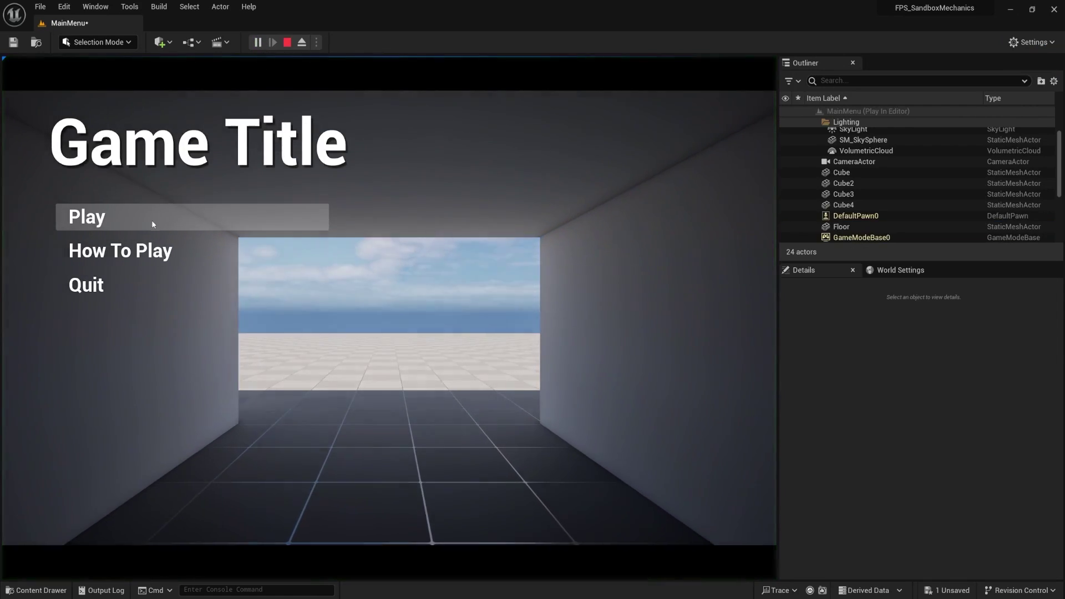
click(110, 219)
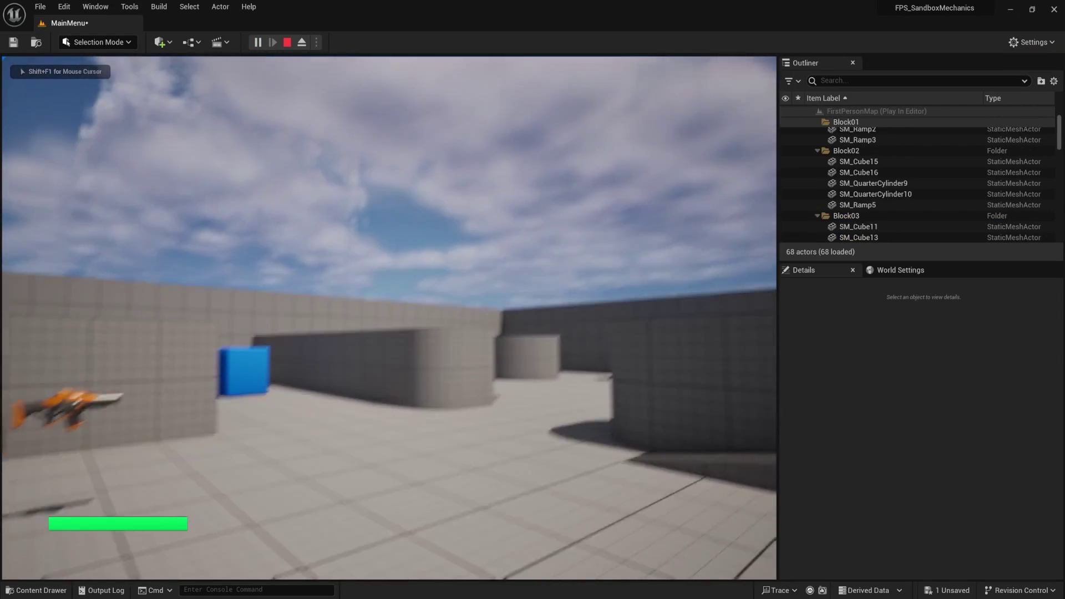
key(Escape)
right_drag(240, 208, 171, 217)
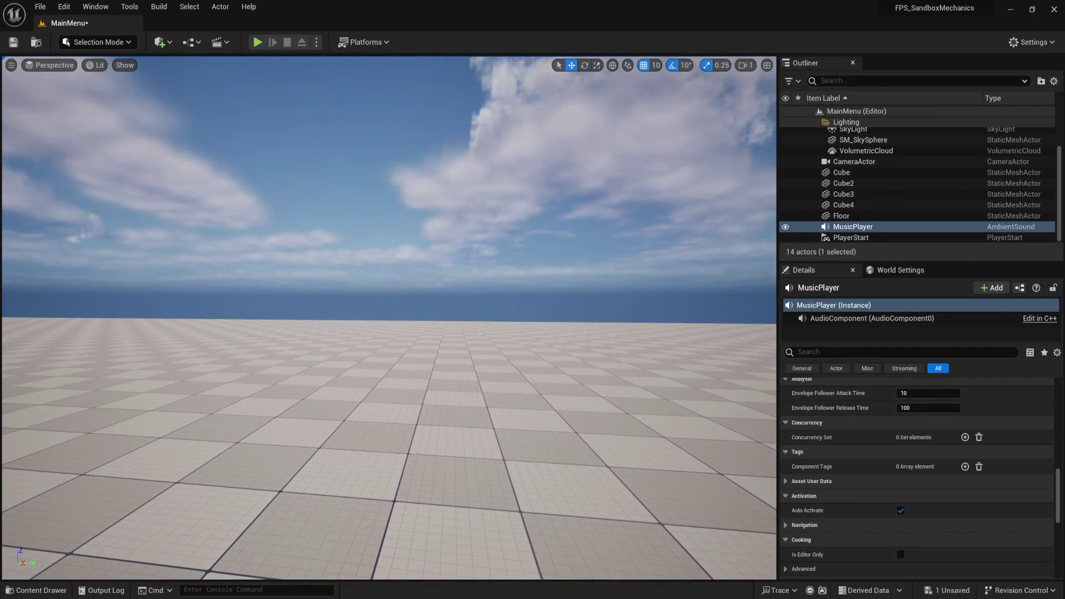
right_drag(494, 318, 333, 328)
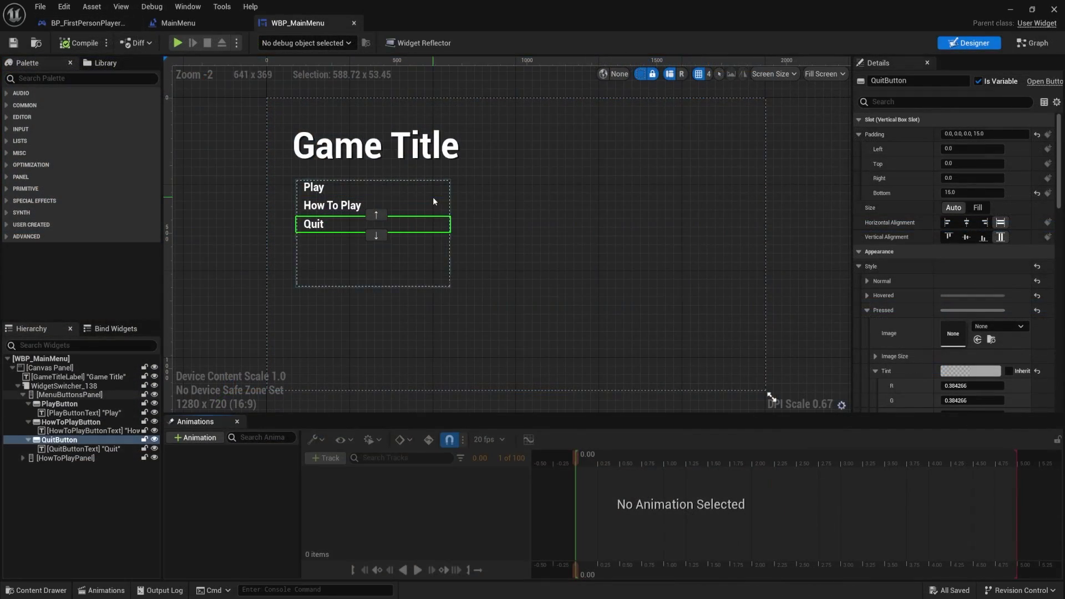
Step: Set PlayButton's Pressed Sound to Selection_Changes in its style settings
scroll(542, 257, down, 1)
scroll(558, 217, up, 5)
right_drag(524, 285, 605, 328)
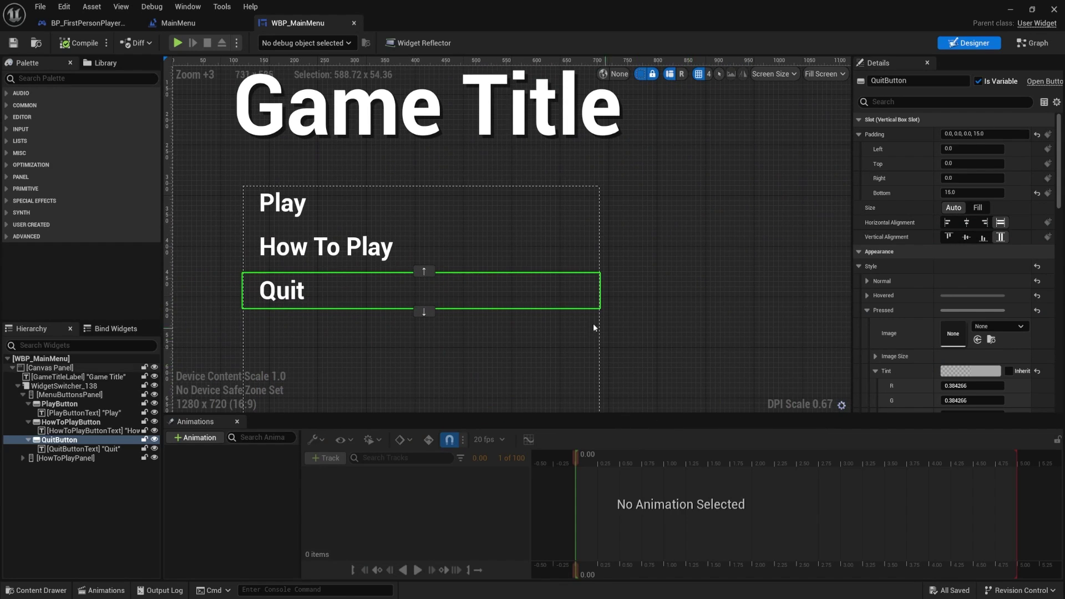
click(398, 204)
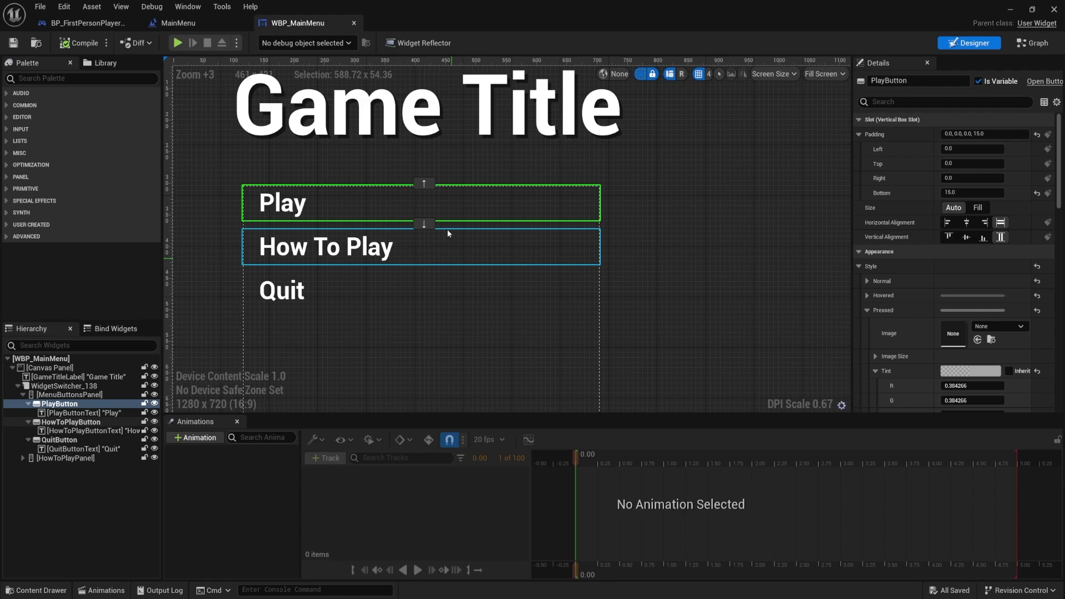
click(867, 311)
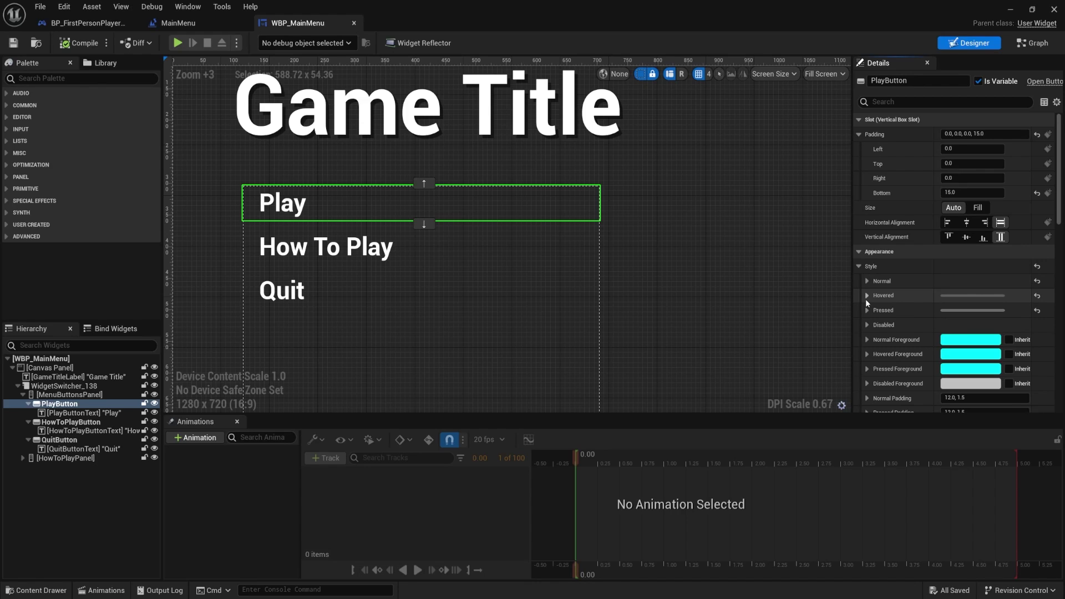
scroll(866, 299, down, 3)
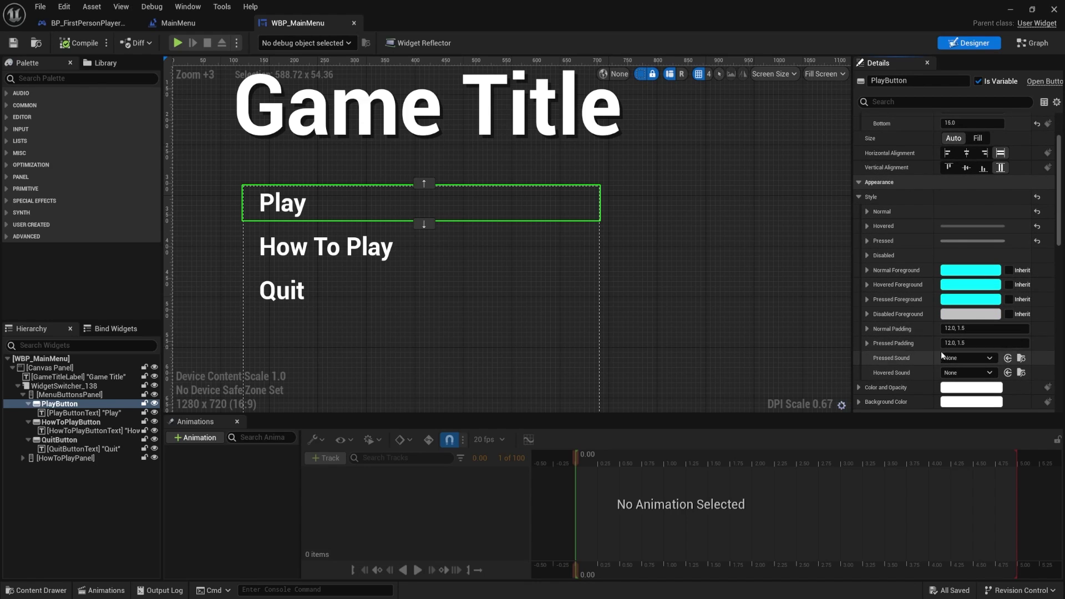
click(64, 403)
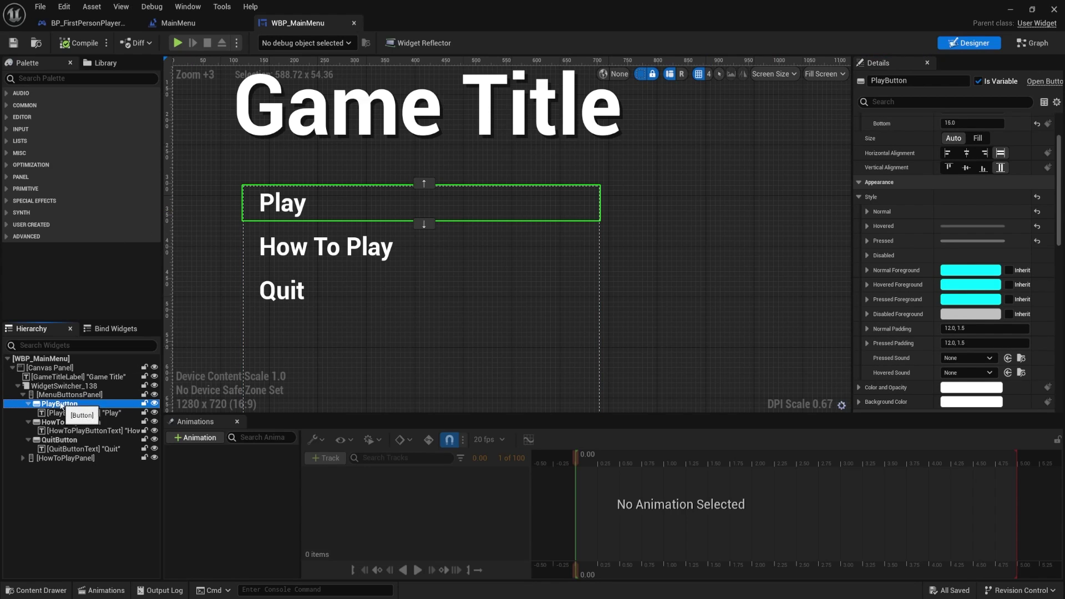
scroll(910, 240, down, 4)
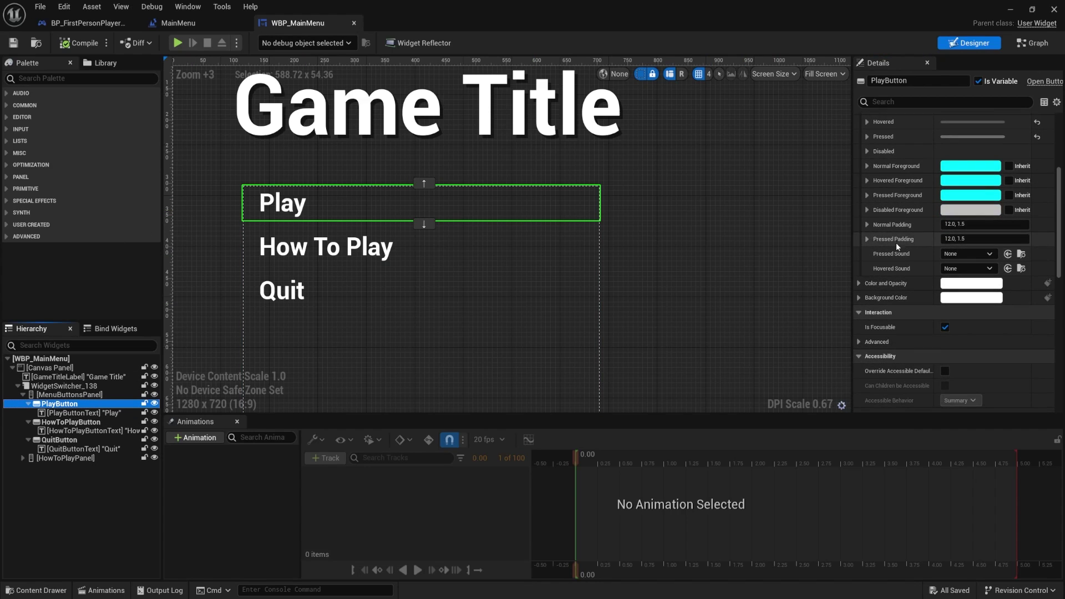
click(979, 254)
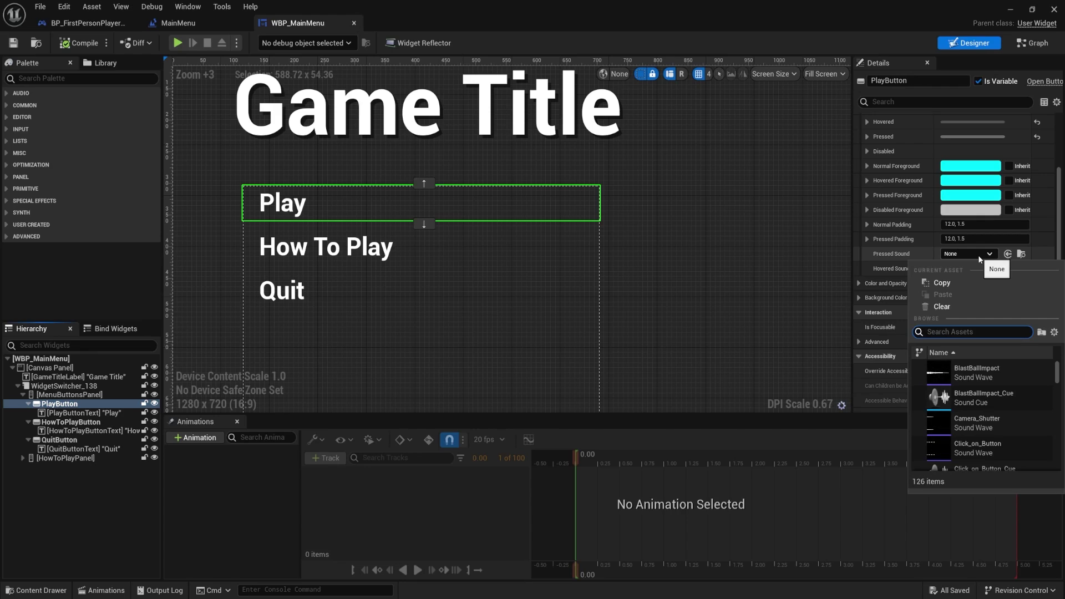
click(941, 375)
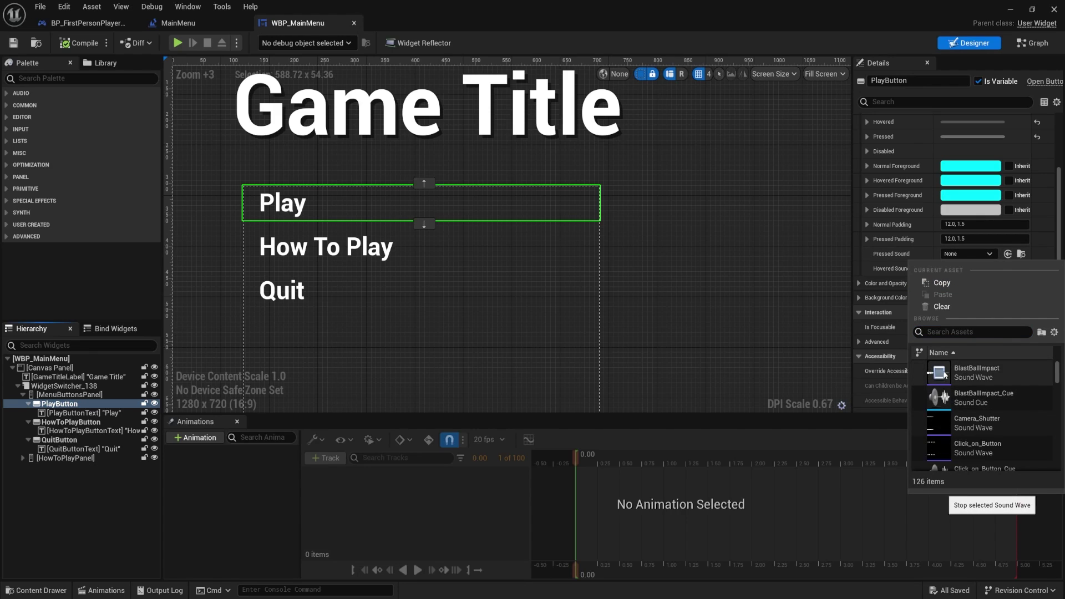
text(Selectio)
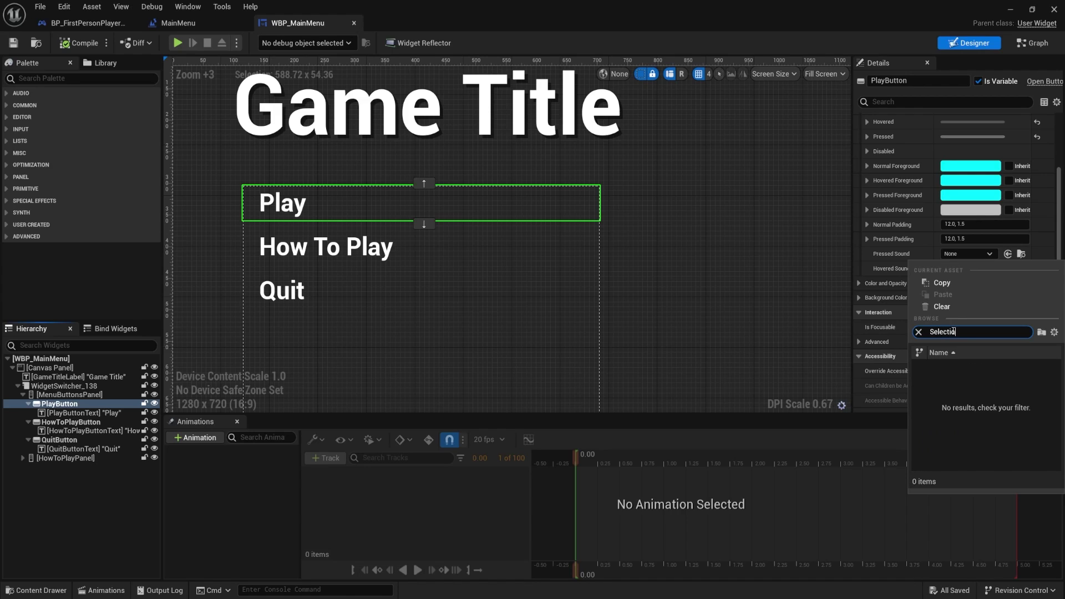
text(n_Chan)
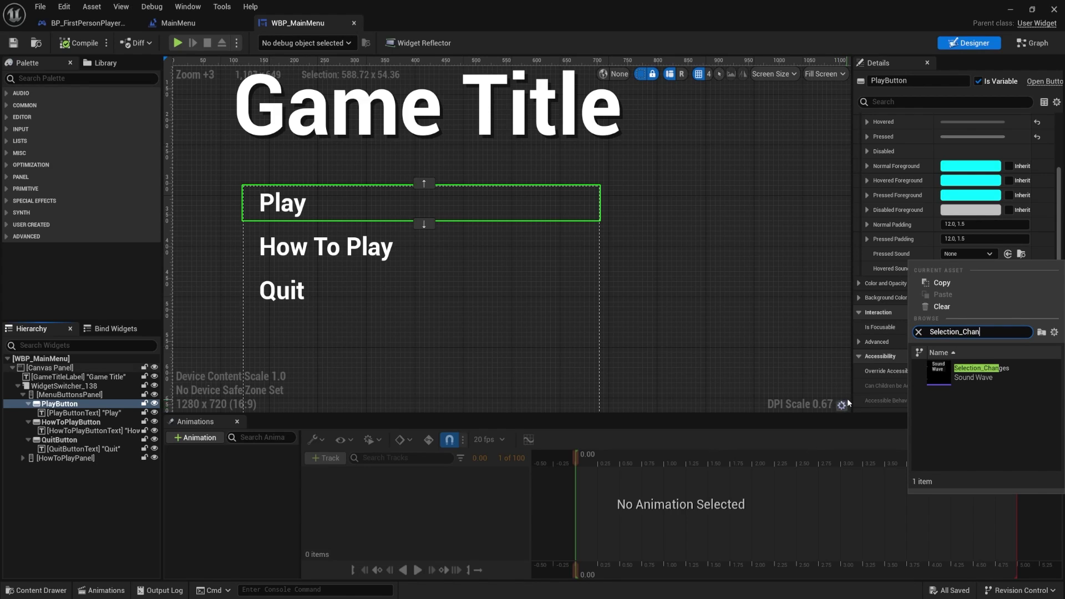
click(983, 376)
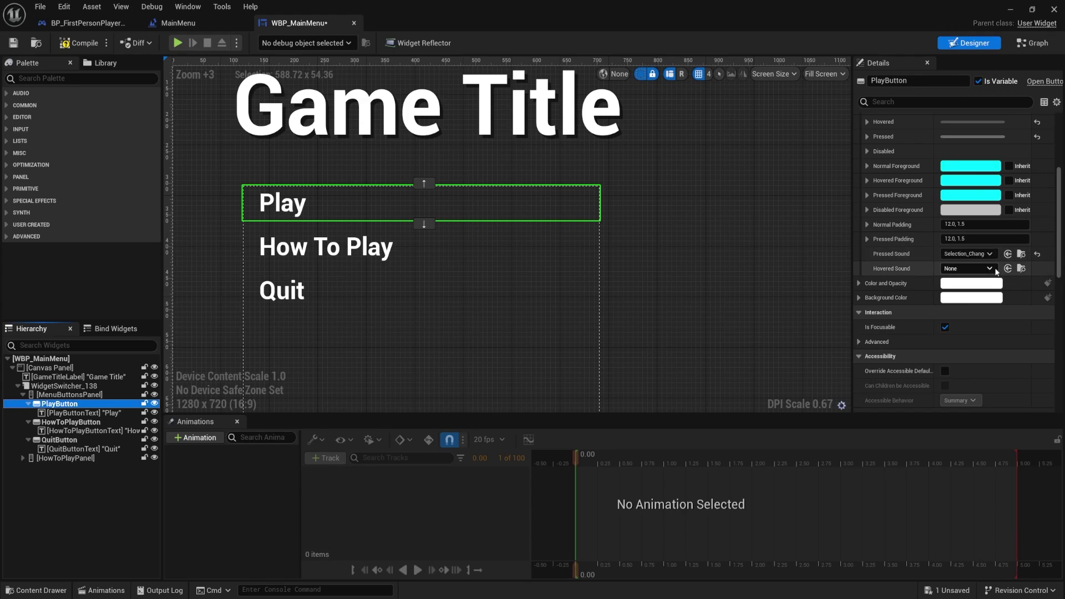
Step: Play back the Selection_Changes sound assigned as PlayButton's Pressed Sound
click(987, 254)
click(941, 443)
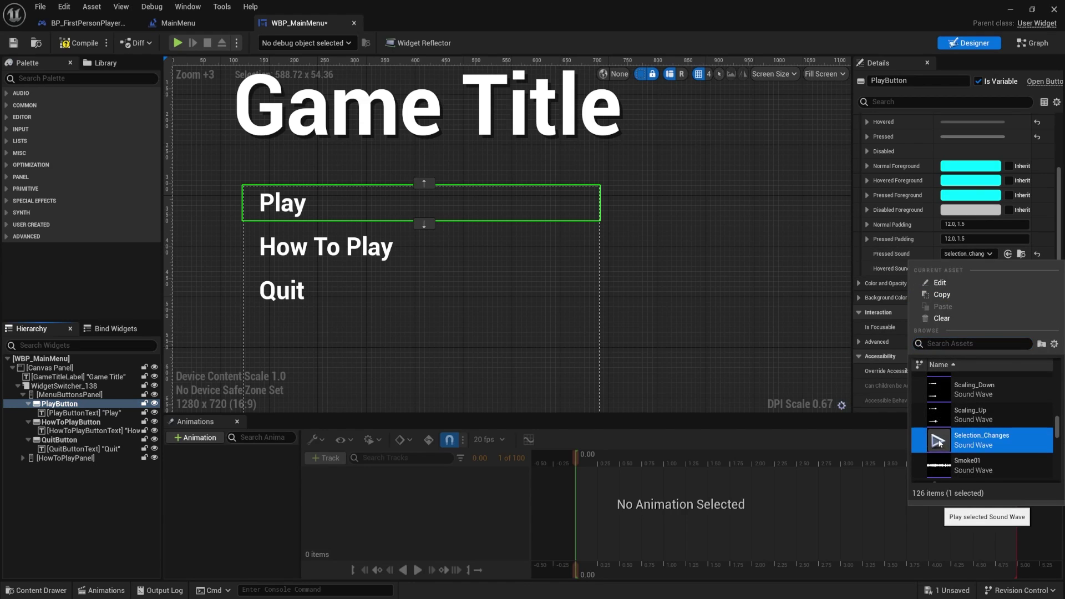
click(939, 443)
click(971, 254)
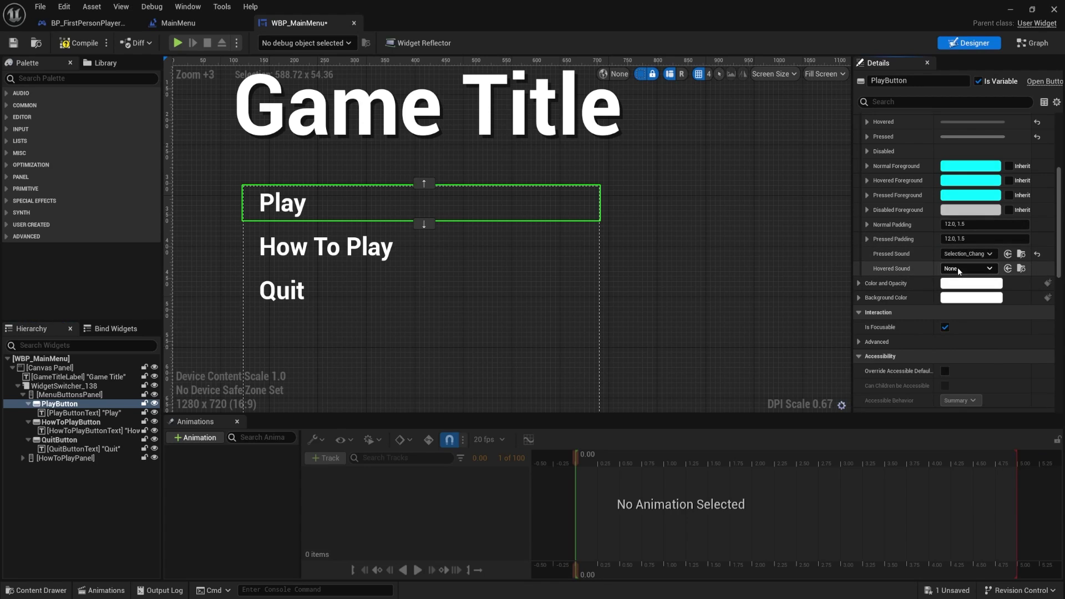
Step: Set PlayButton's Hovered Sound to Gizmo_Handle_Clicked and play the sound back
click(960, 269)
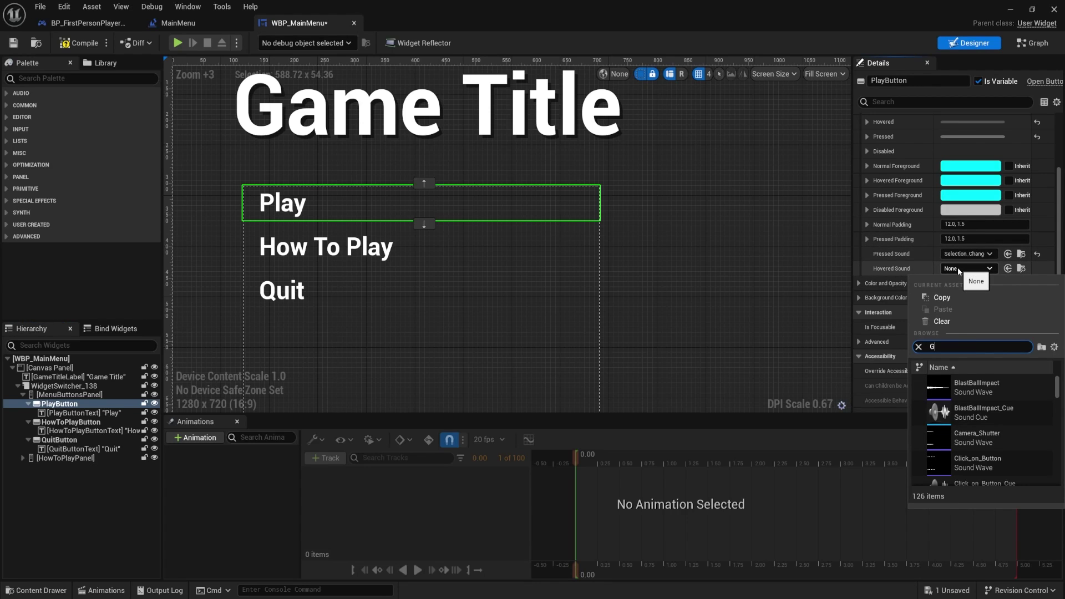
text(Gizmo_Handle)
click(993, 386)
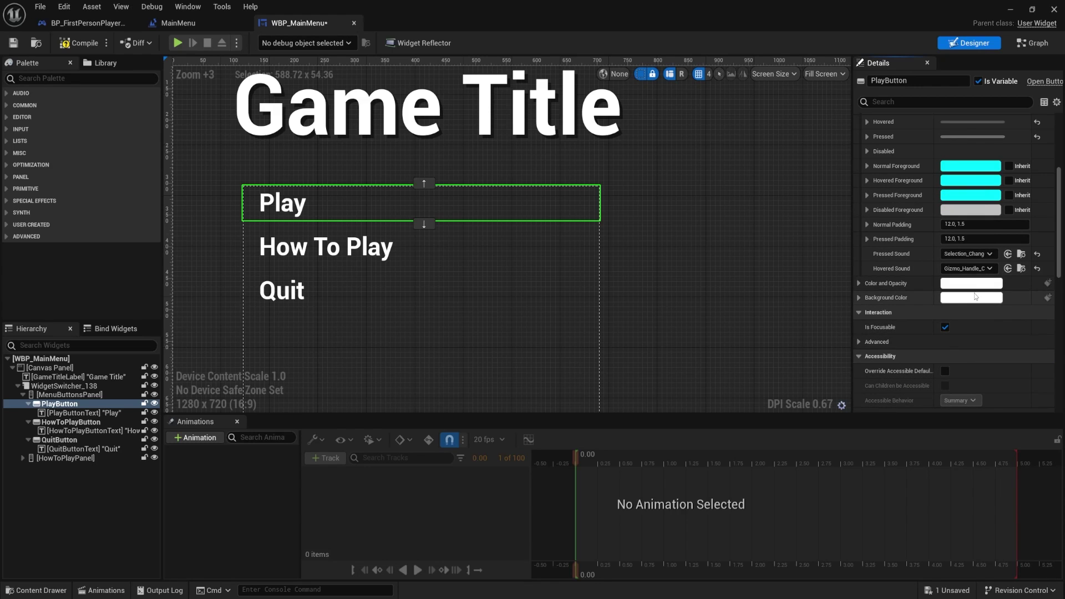
click(968, 268)
click(940, 456)
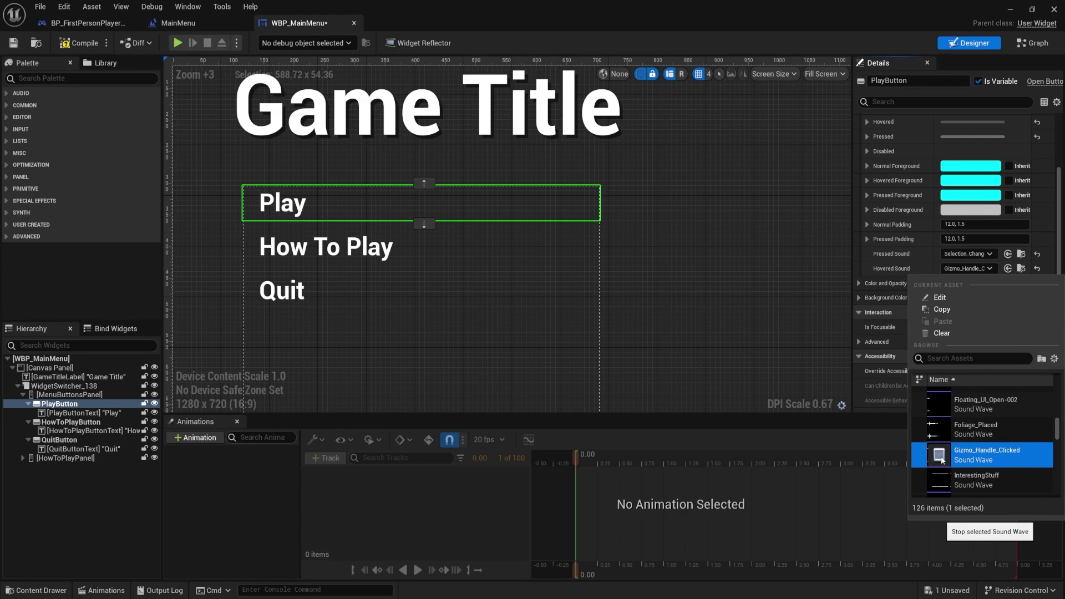
click(981, 269)
Step: Set HowToPlayButton's Pressed Sound to Selection_Changes and its Hovered Sound to Gizmo_Handle_Clicked
right_drag(696, 231, 684, 200)
scroll(916, 239, up, 2)
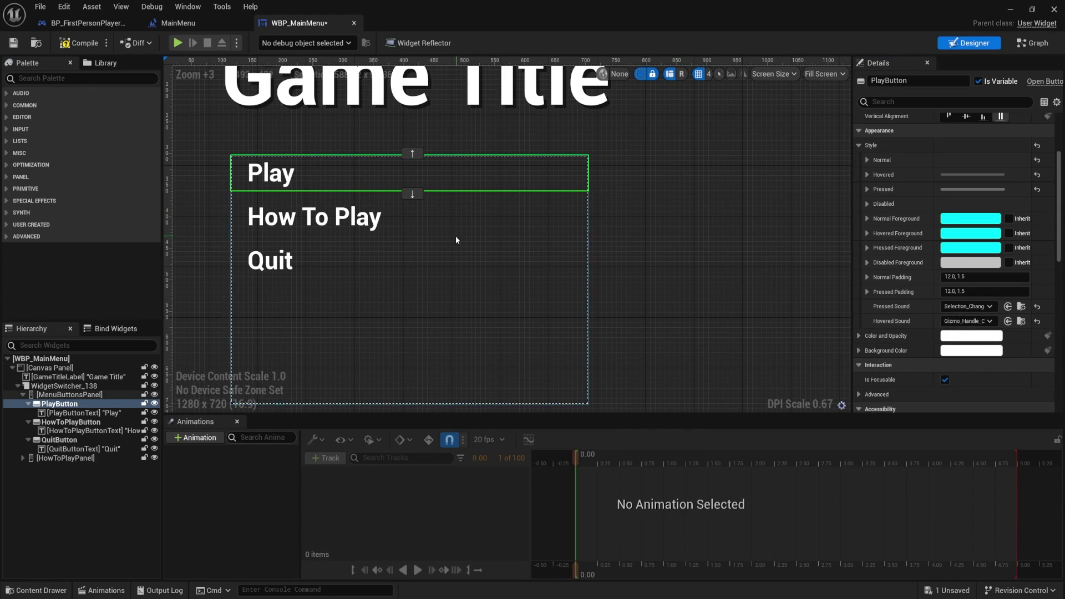
click(451, 222)
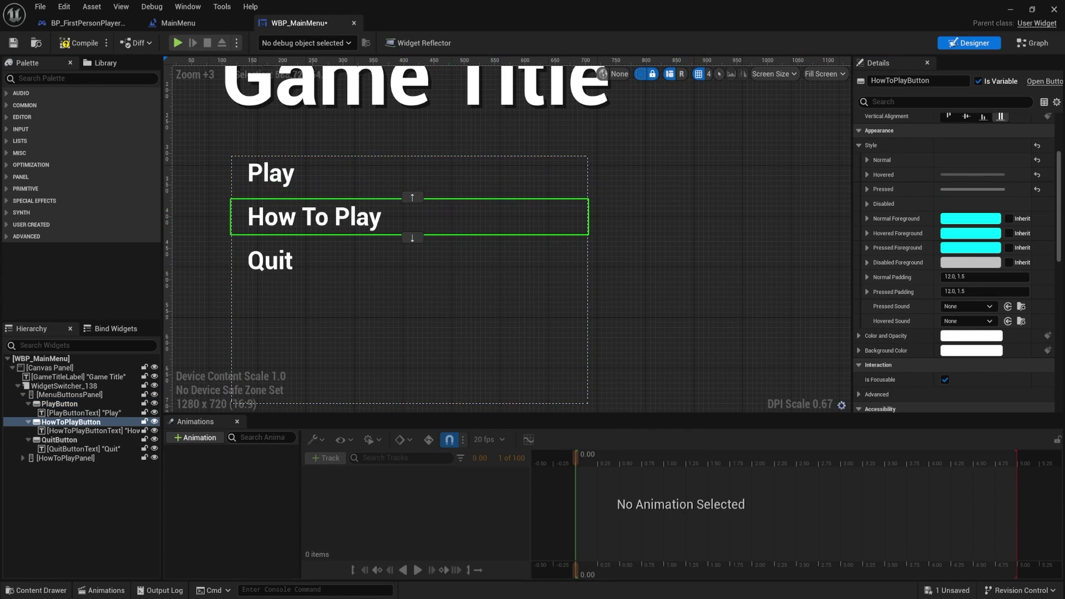
click(975, 307)
text(Selection)
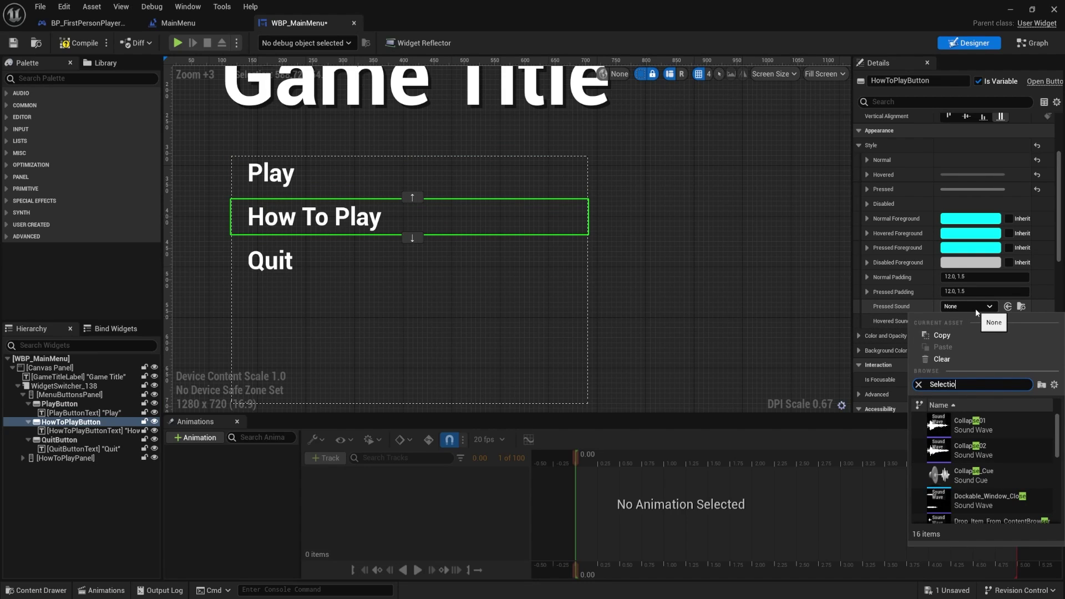
click(979, 425)
click(968, 320)
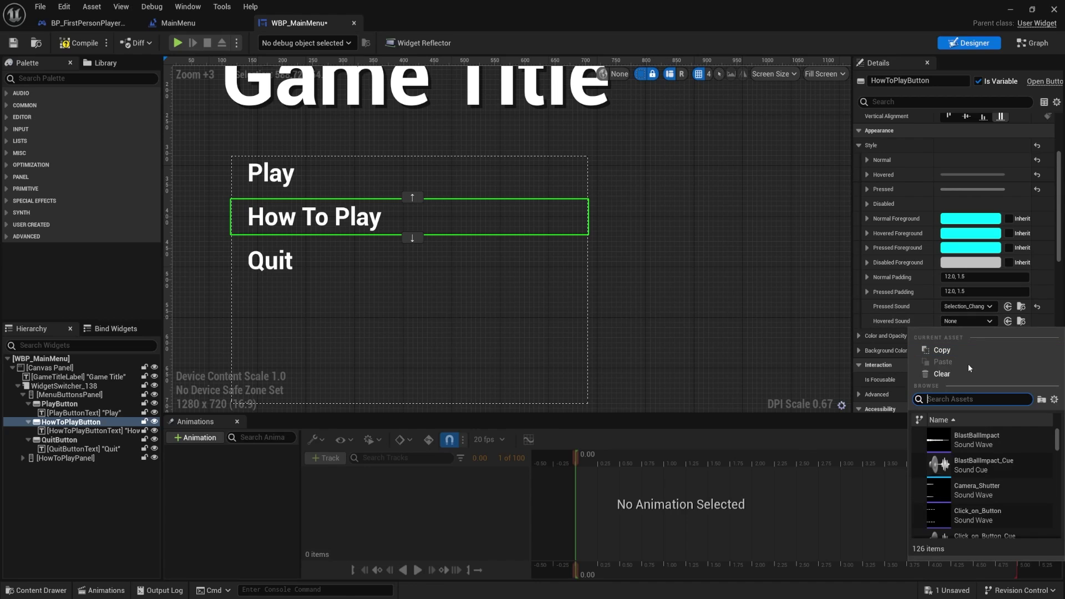
text(Gizm)
click(979, 435)
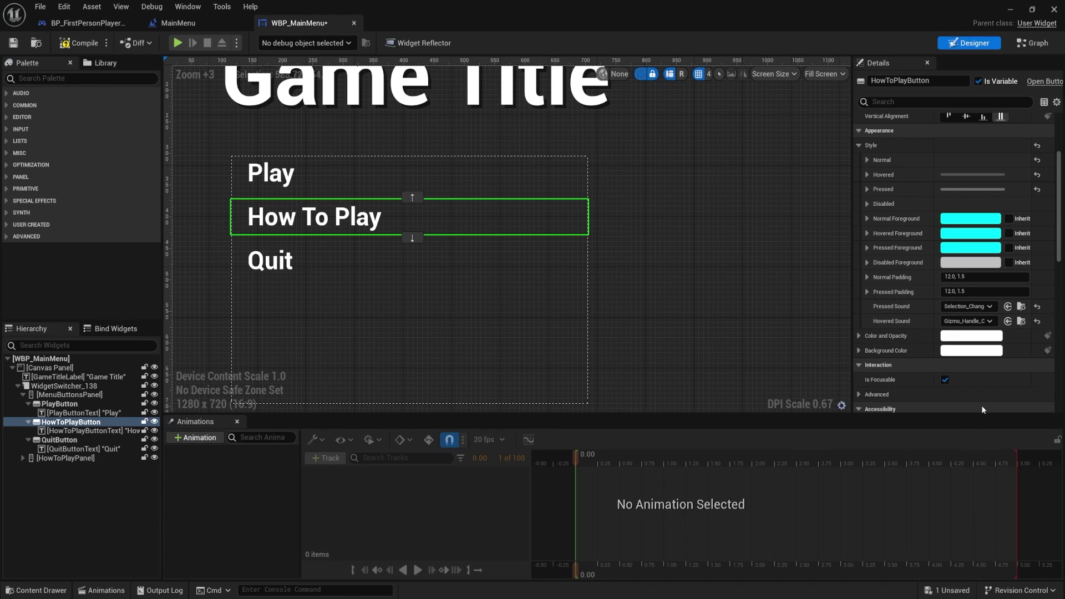
Step: Set QuitButton's Pressed Sound to Selection_Changes and its Hovered Sound to Gizmo_Handle_Clicked
click(335, 264)
click(978, 322)
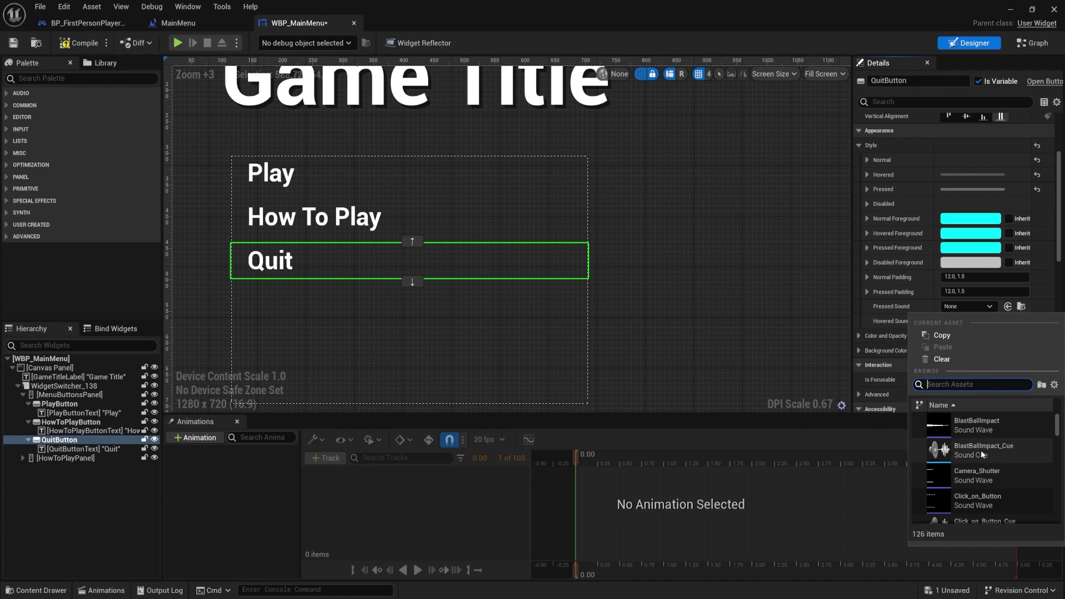
text(se)
click(967, 322)
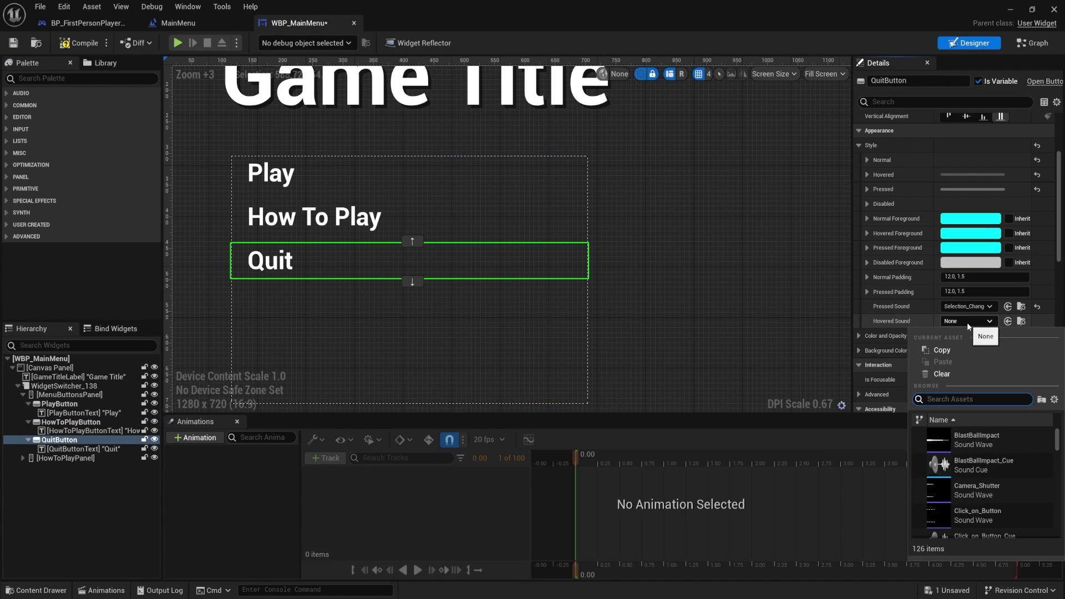
text(Gizmo)
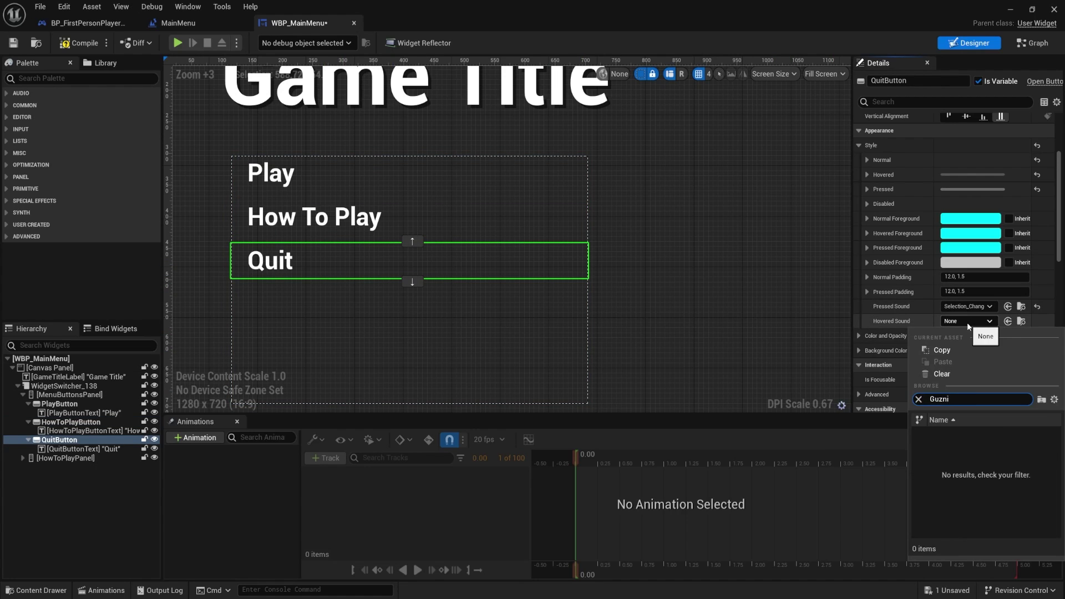
click(981, 440)
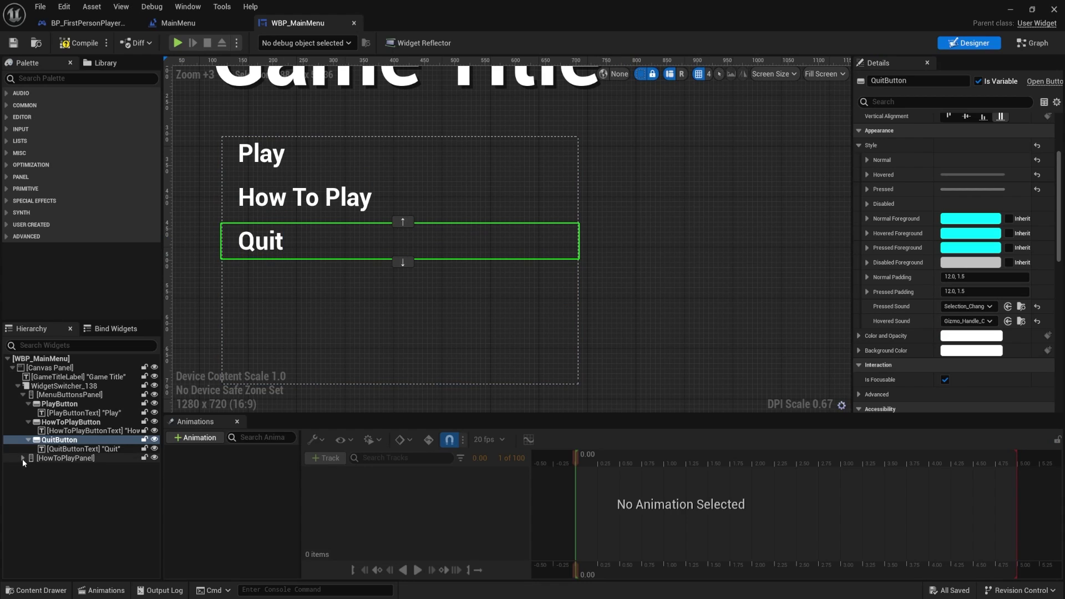
Step: Expand HowToPlayPanel and set HowToPlayBackButton's Hovered Sound to Gizmo_Handle_Clicked
click(23, 458)
click(76, 496)
right_drag(625, 209, 767, 116)
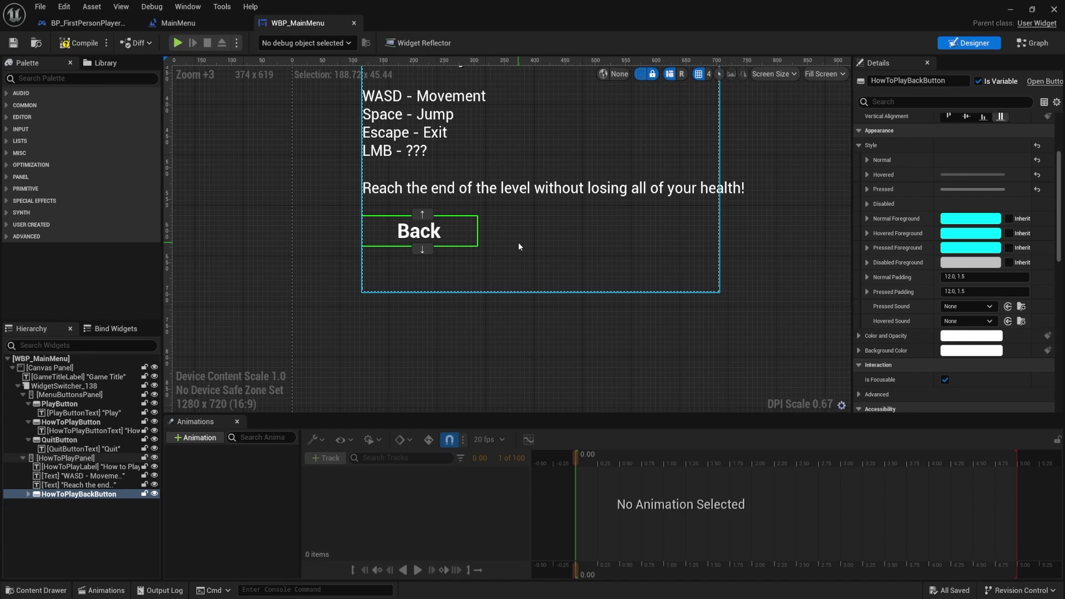
right_drag(603, 238, 610, 284)
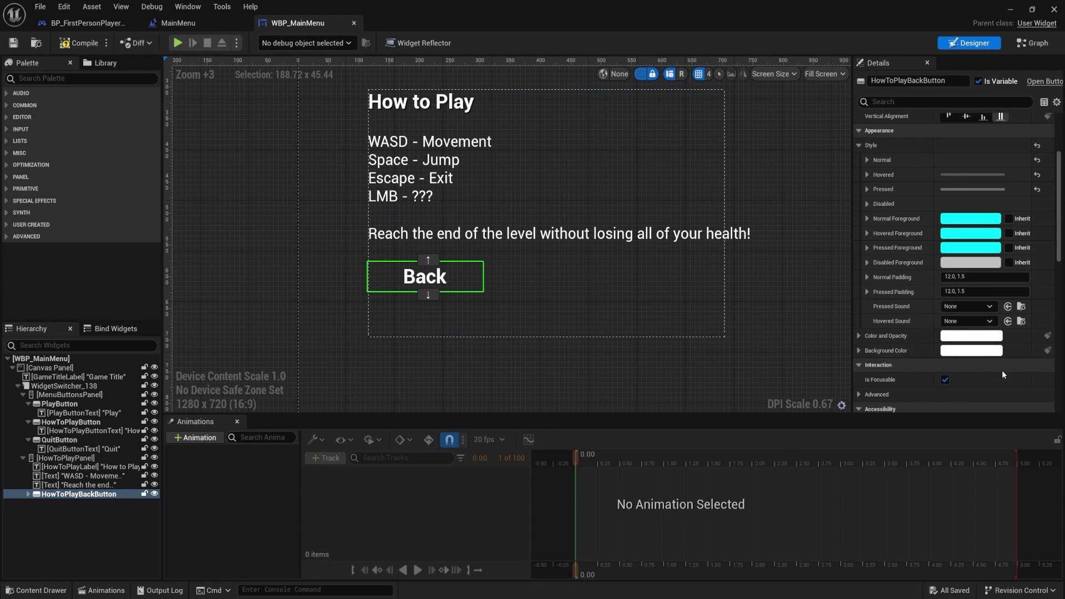
click(970, 321)
text(gizmo)
click(980, 435)
Step: Set HowToPlayBackButton's Pressed Sound to Object_Snaps_To_Grid and save the WBP_MainMenu widget
click(984, 309)
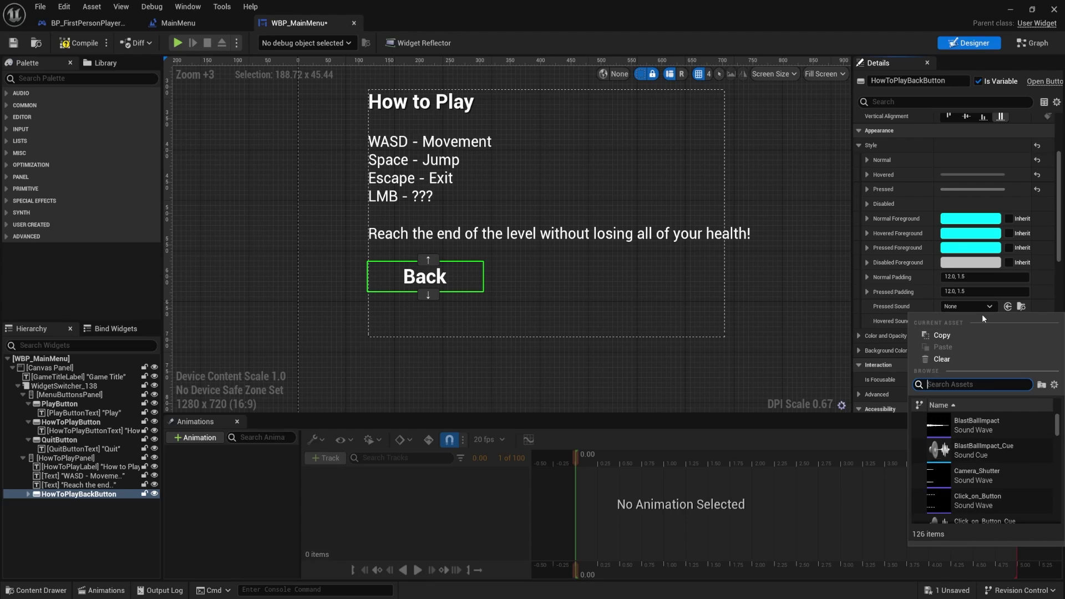
text(Object_Sna)
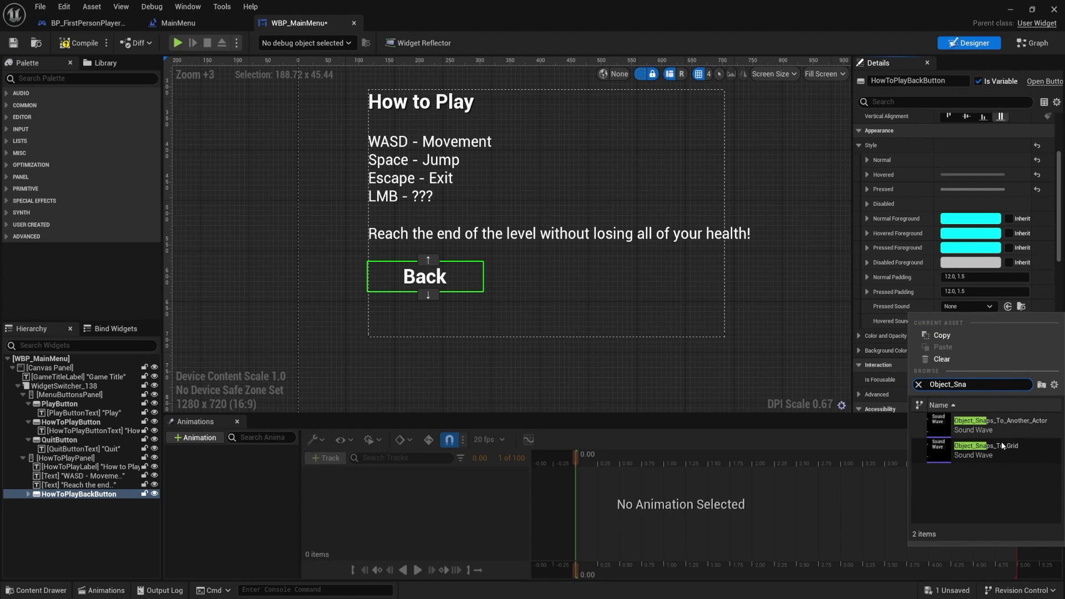
click(1004, 452)
click(968, 307)
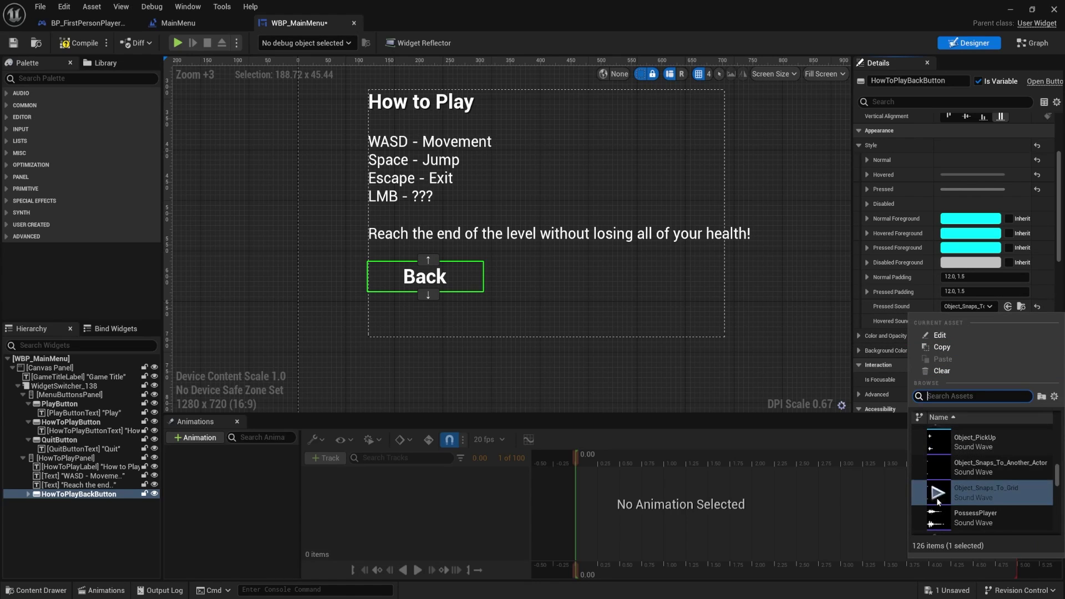
click(974, 306)
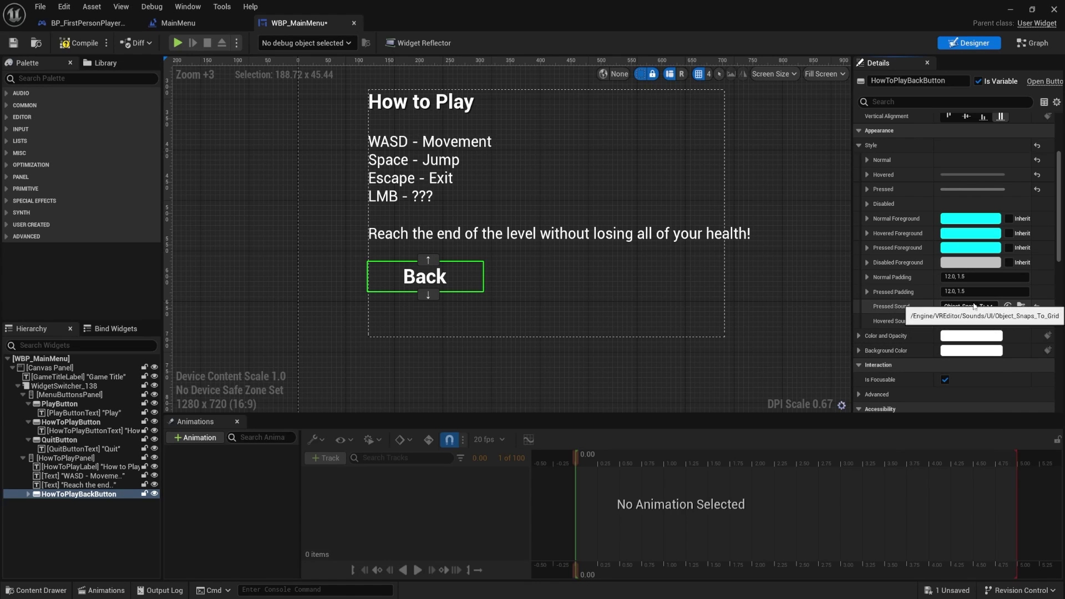
click(493, 272)
key(ctrl+s)
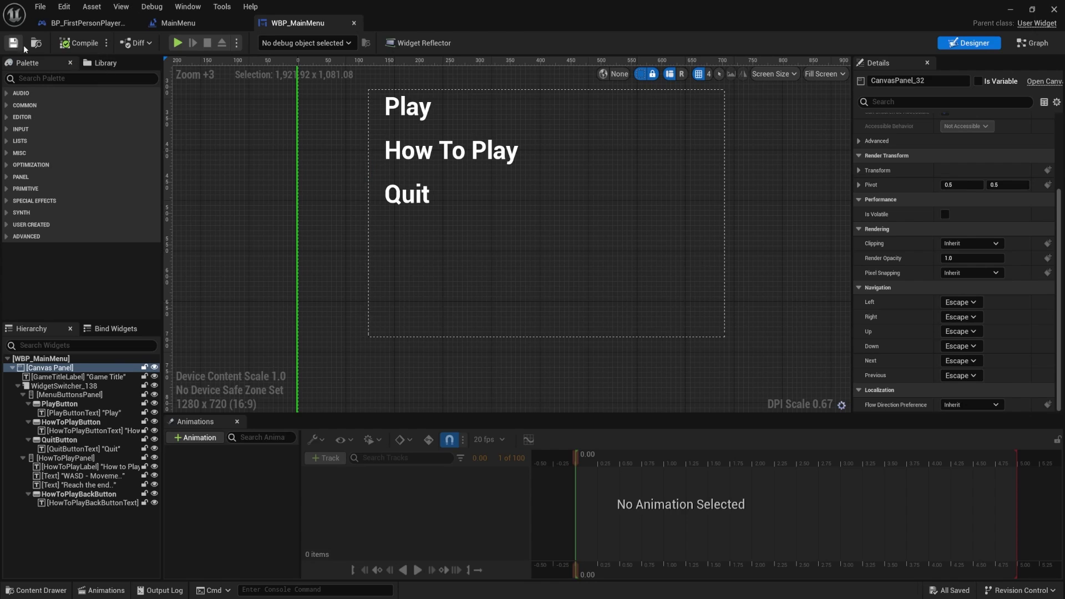
Step: Play-test the MainMenu level, opening and closing How To Play twice, and start the game before ending the session
right_drag(494, 269, 464, 313)
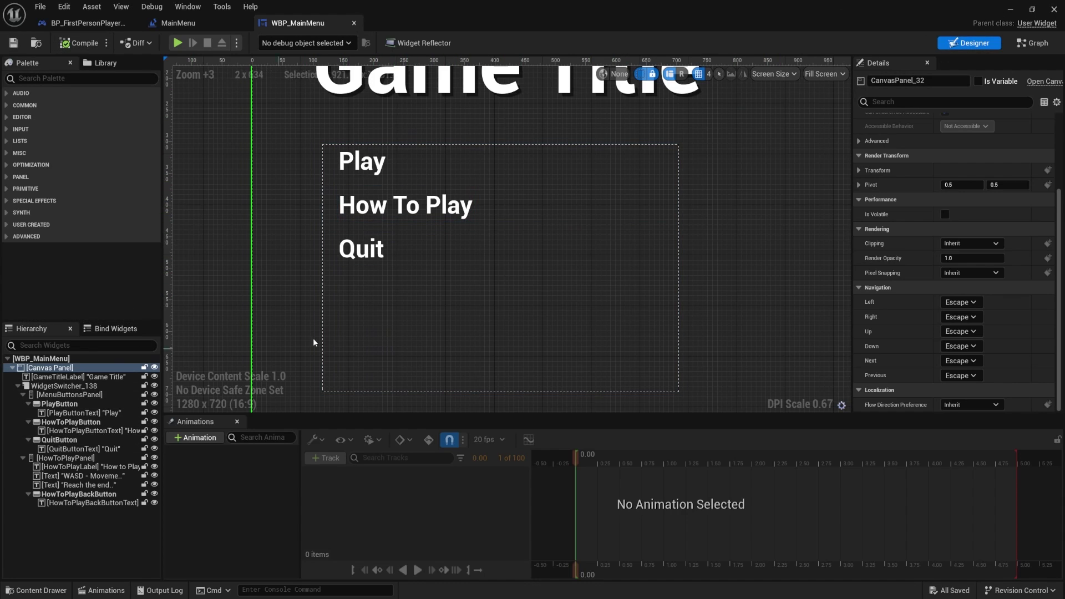
click(1010, 9)
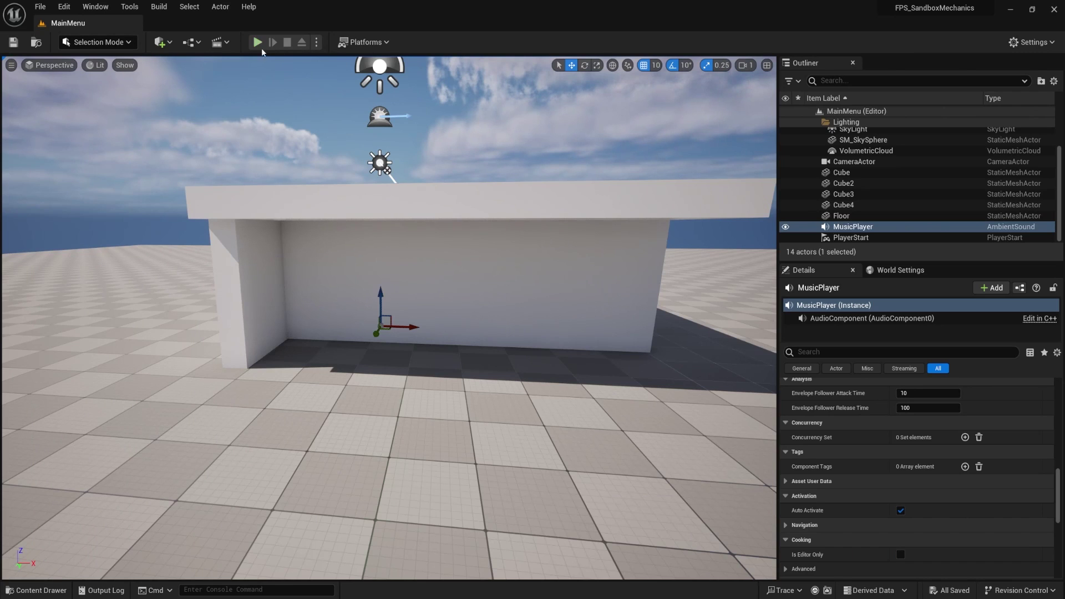
click(258, 43)
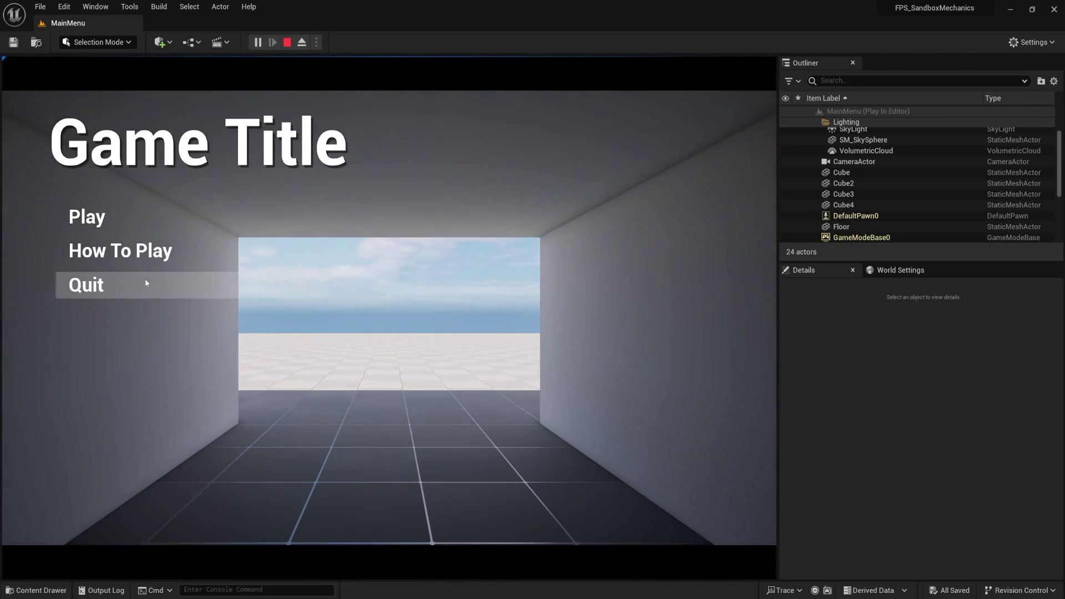
click(157, 250)
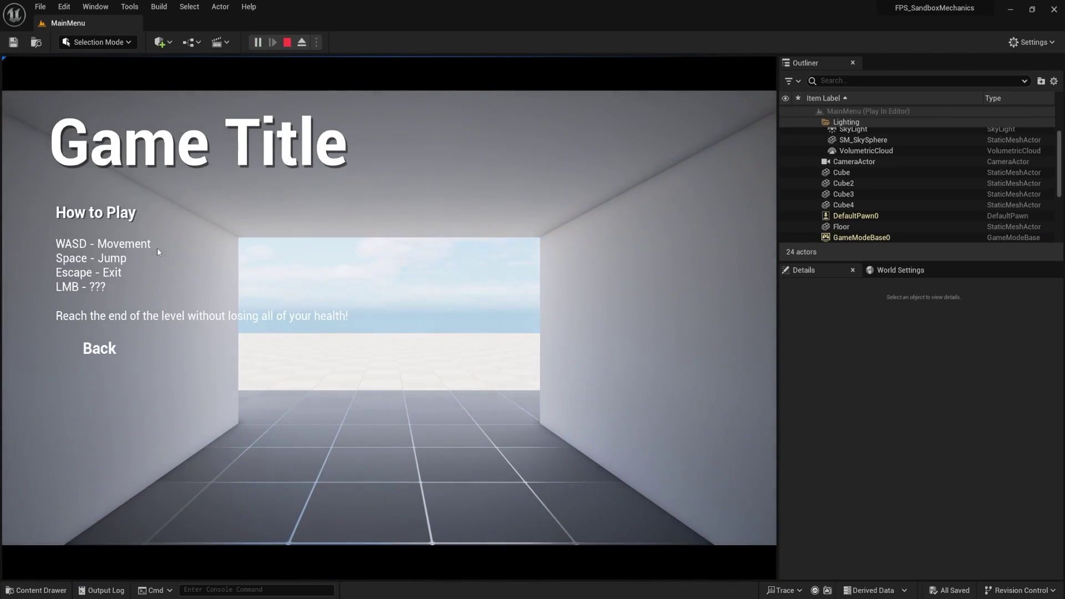
click(99, 351)
click(135, 256)
click(106, 349)
click(115, 222)
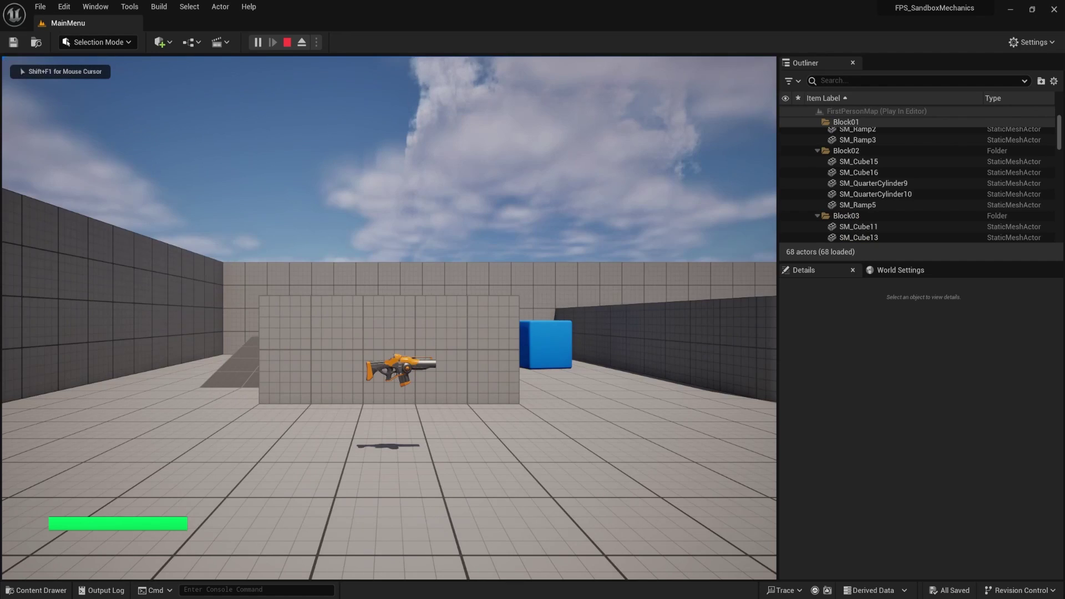
key(Escape)
Step: Run the MainMenu level again to preview the main menu and stop the preview
right_drag(457, 245, 472, 248)
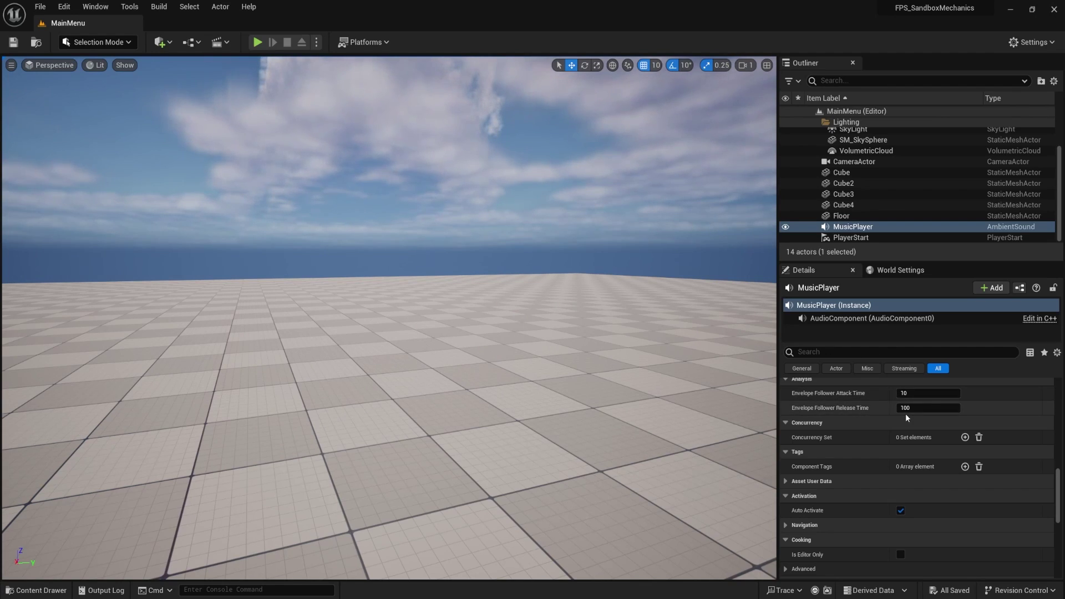
right_drag(461, 287, 461, 330)
key(ctrl+space)
key(ctrl+space)
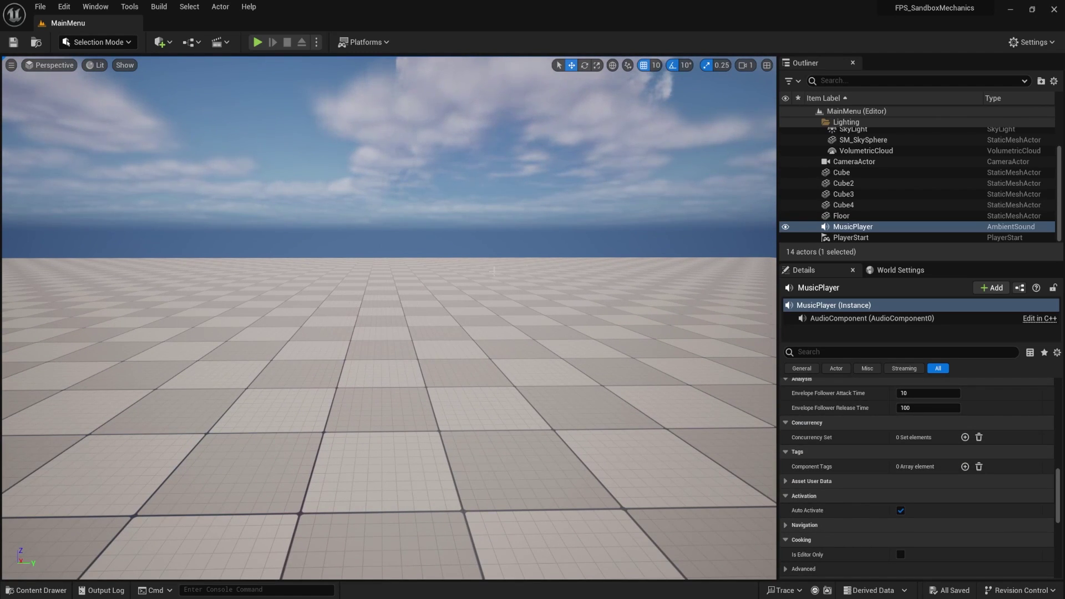
click(258, 43)
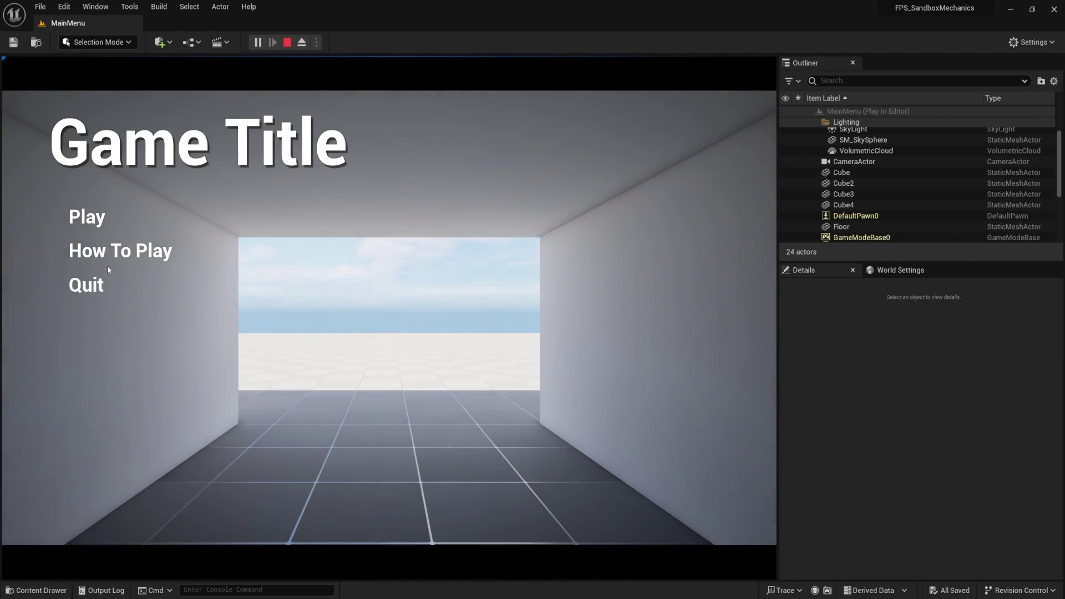
click(288, 42)
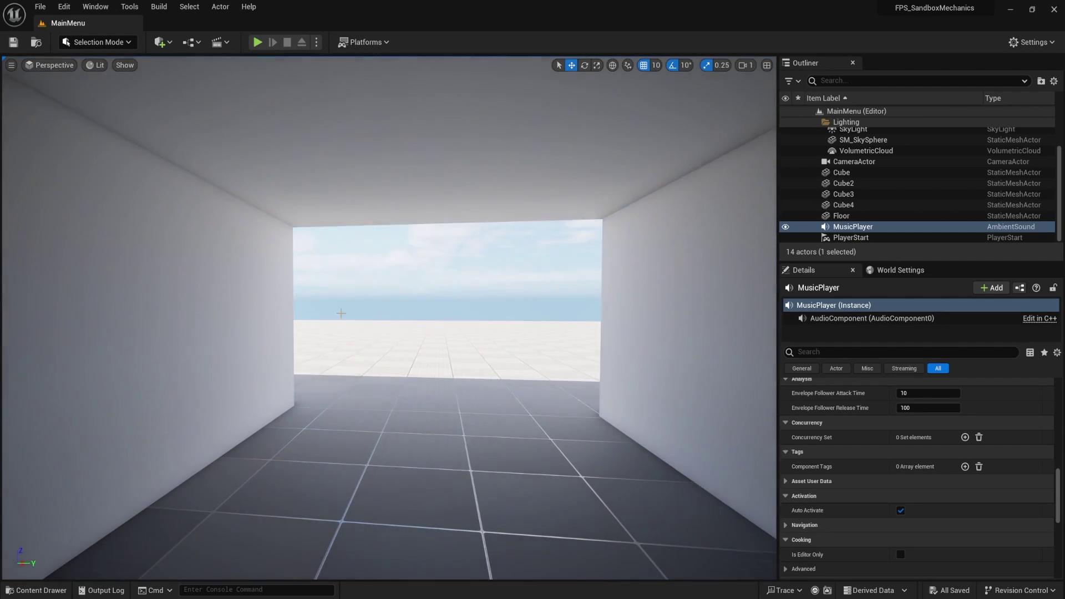
Step: Return to the WBP_MainMenu widget editor and select the Game Title text in the design
right_drag(439, 475, 461, 470)
key(ctrl+space)
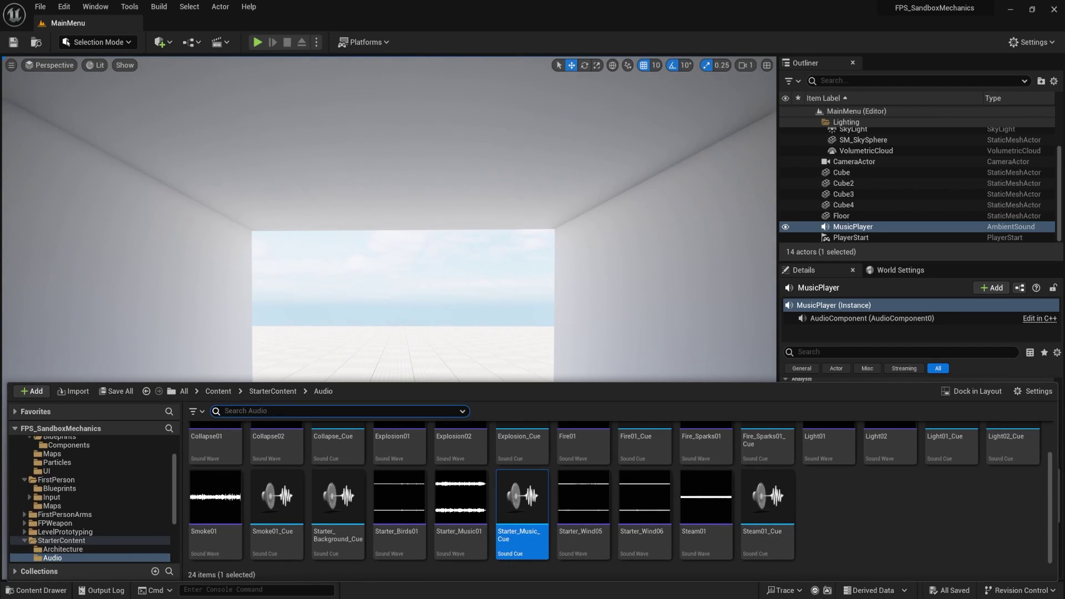
mouse_move(855, 598)
click(908, 581)
right_drag(430, 250, 410, 296)
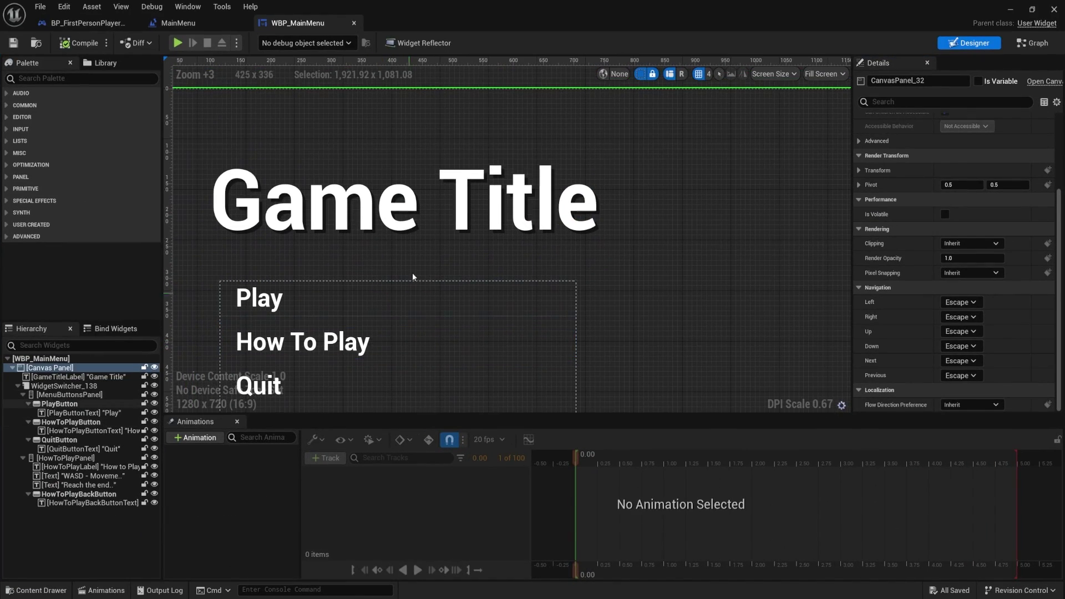
click(374, 218)
right_drag(332, 308, 386, 248)
scroll(412, 291, down, 1)
right_drag(415, 290, 356, 317)
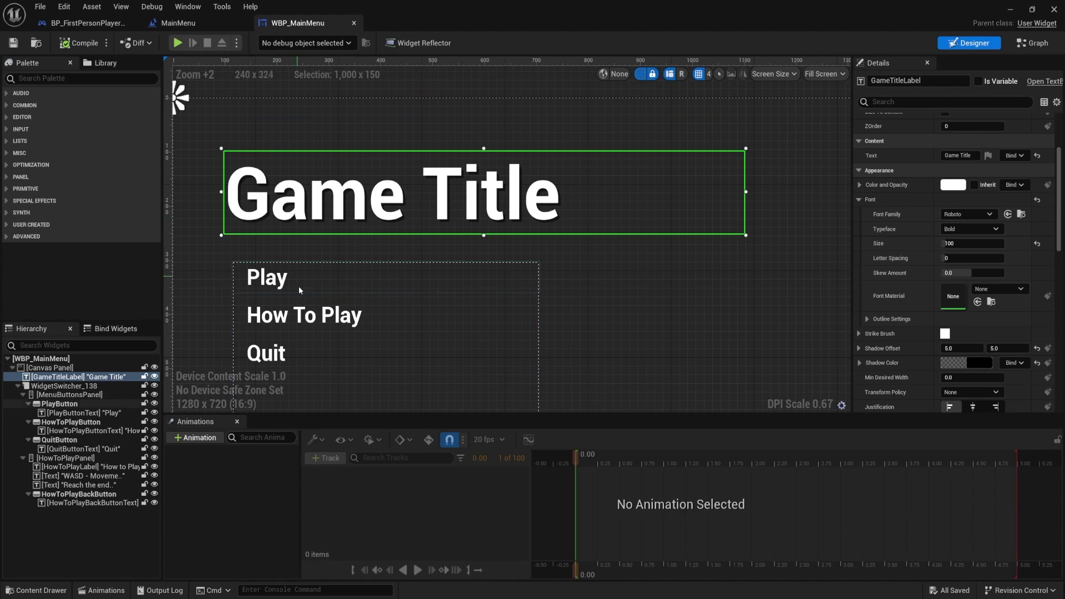
right_drag(351, 250, 469, 191)
right_drag(494, 263, 483, 292)
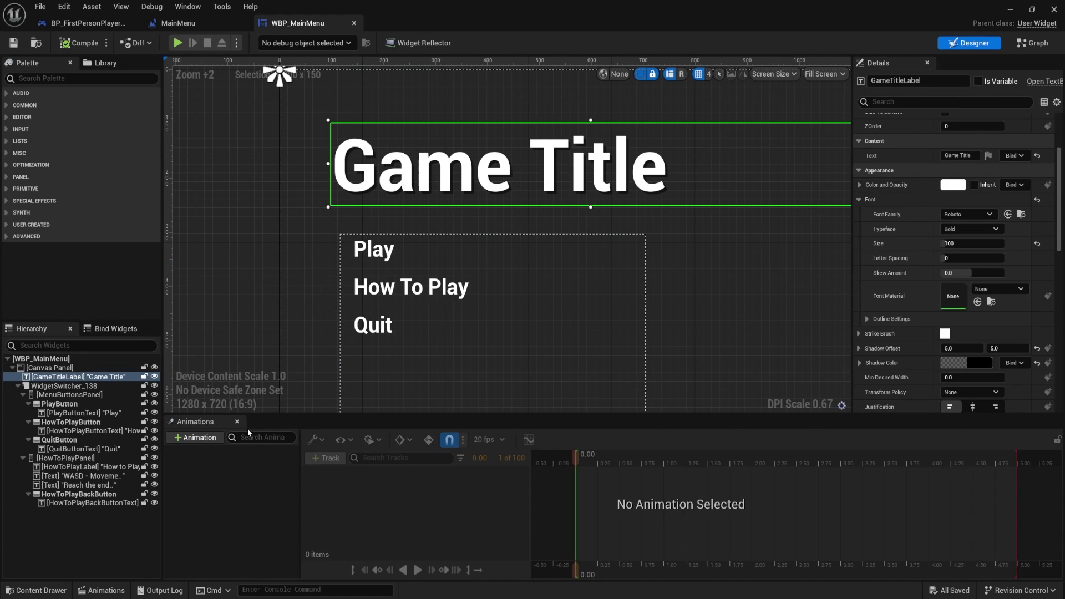
Step: Close the widget editor's Animations panel and reopen it
click(237, 421)
right_drag(459, 493, 463, 456)
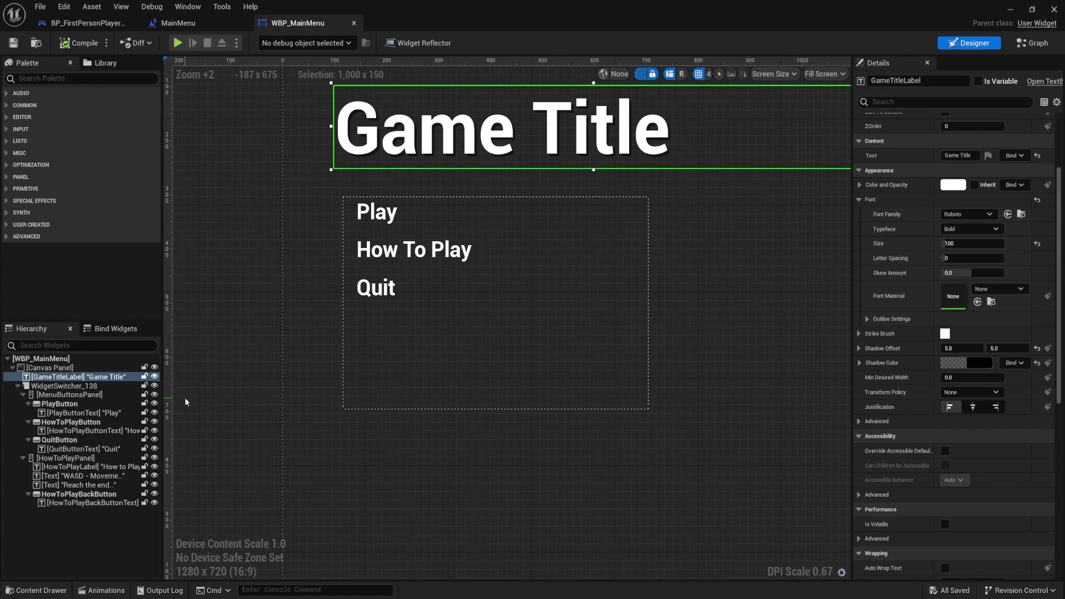
right_click(214, 424)
click(187, 6)
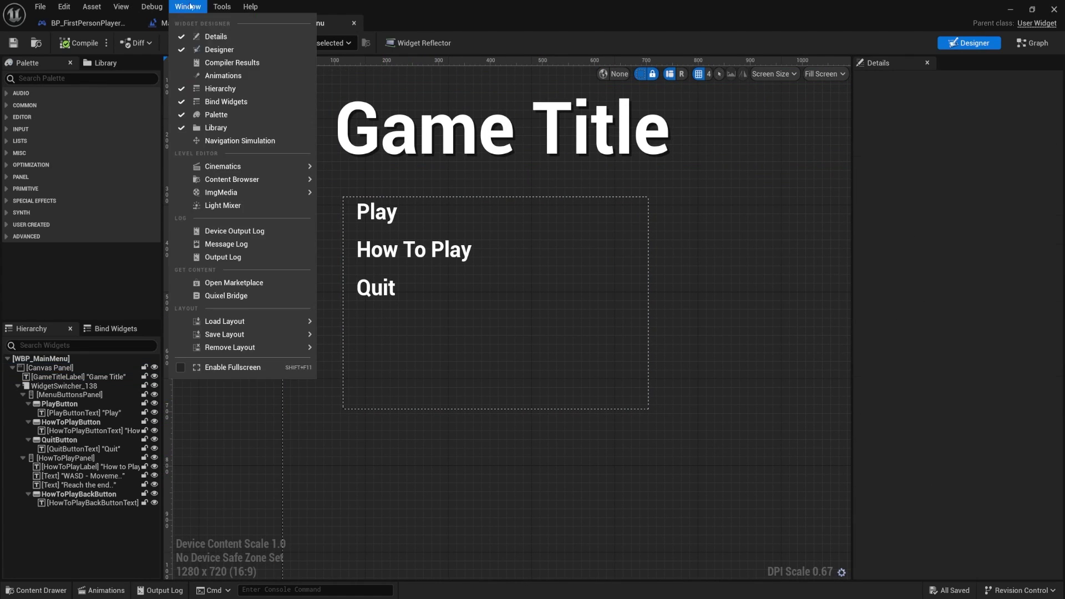
click(222, 74)
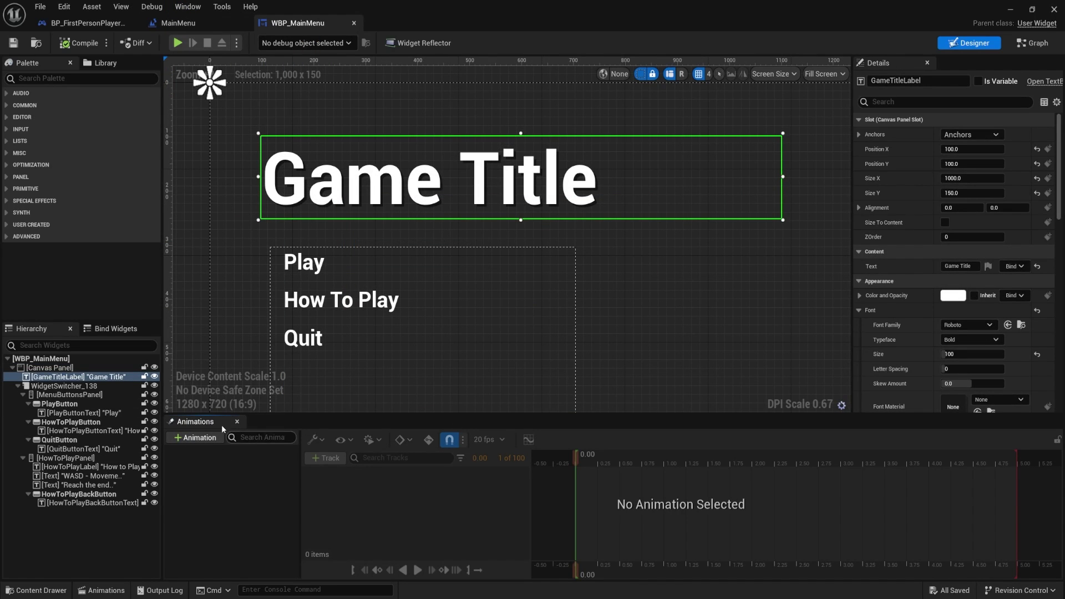
Step: Create a widget animation named GameTitleEnter and select it for editing
click(207, 438)
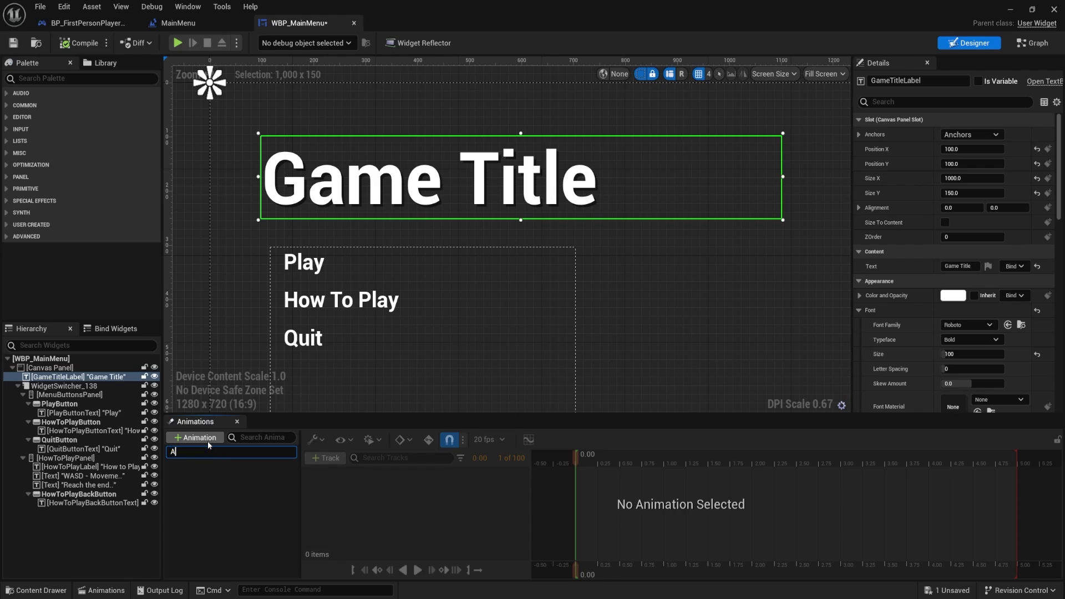
text(GameTitleEnter)
key(Return)
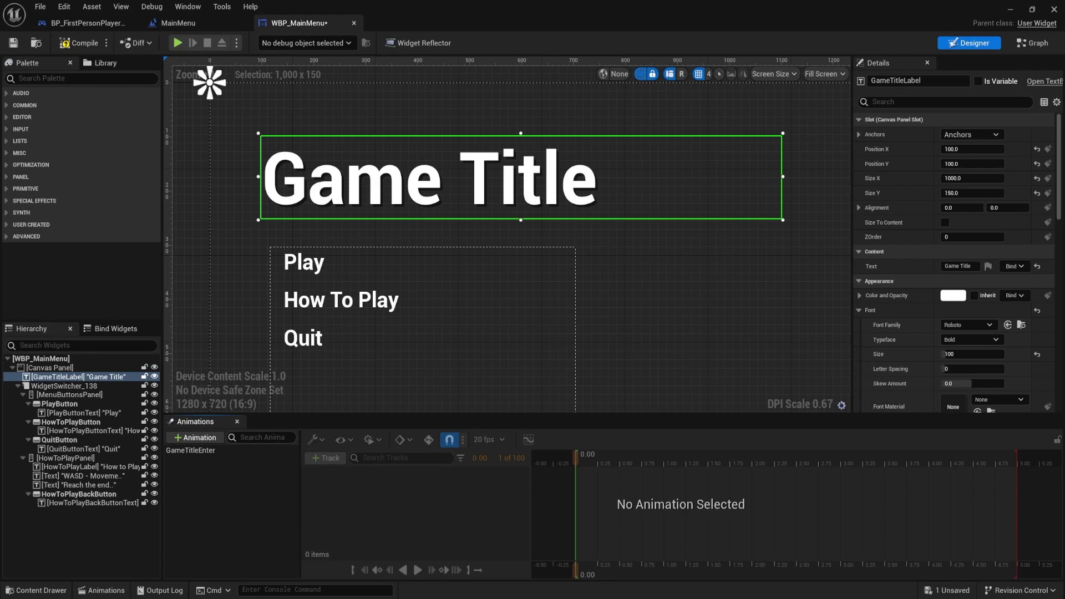
click(205, 451)
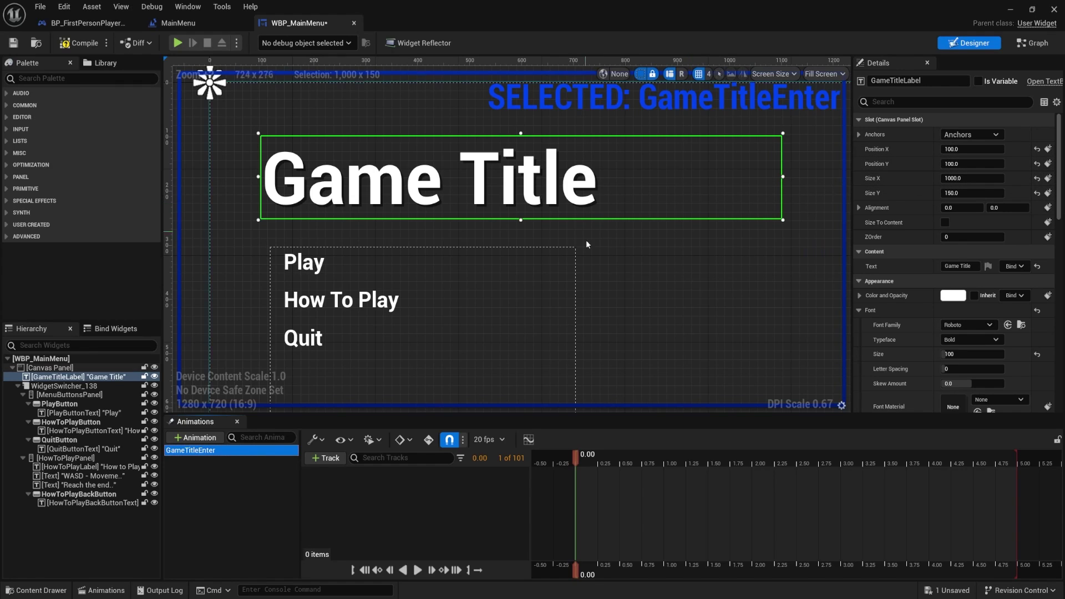
Step: Add a track for GameTitleLabel to the GameTitleEnter animation
click(358, 191)
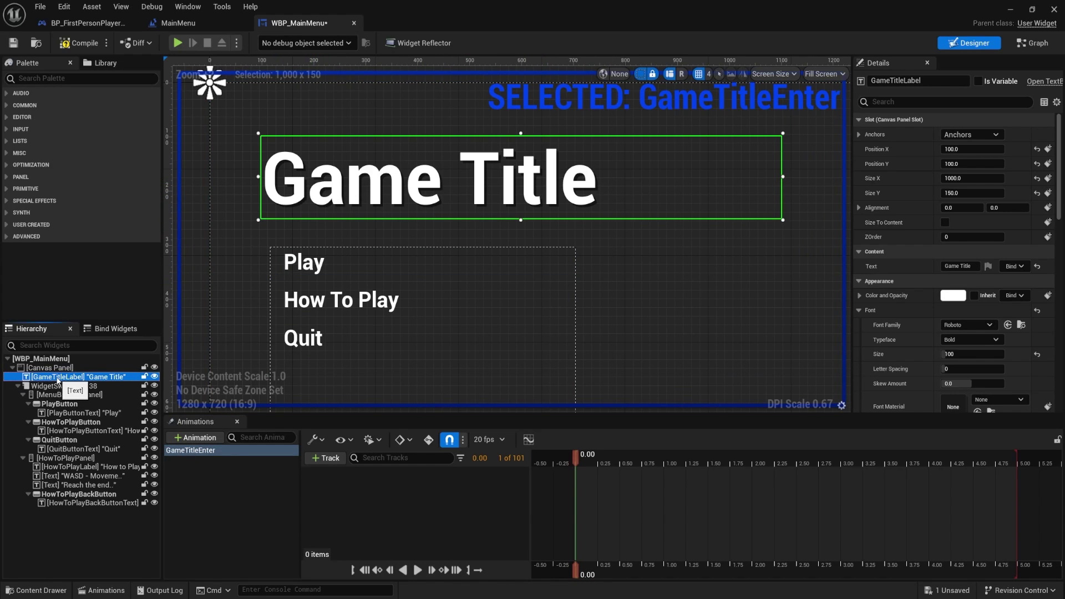
click(329, 458)
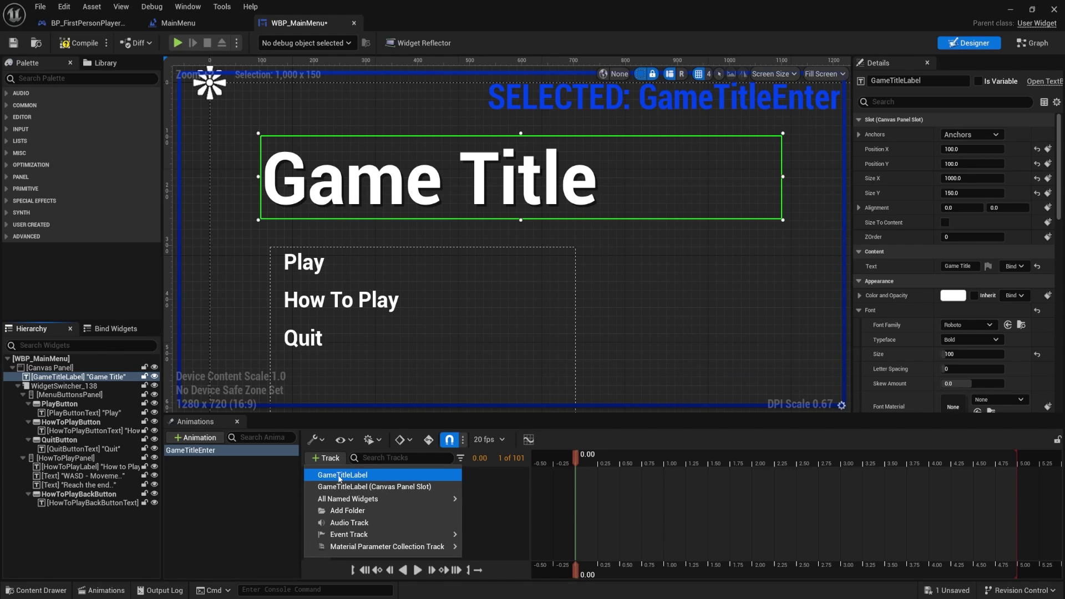
click(339, 475)
click(516, 477)
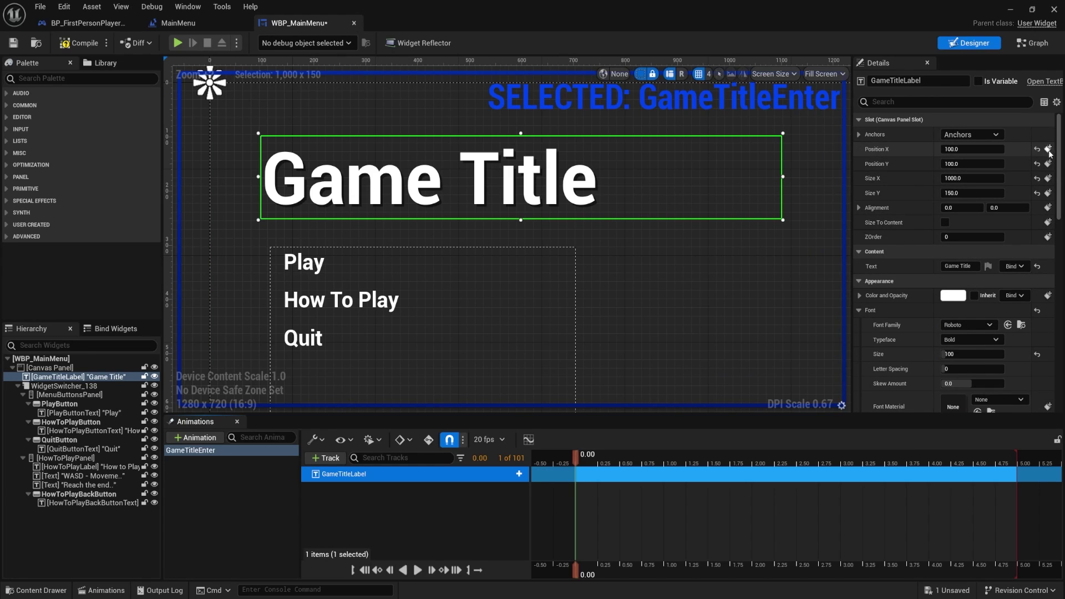
Step: Add a Render Opacity track to GameTitleLabel and set its key at 0.00 seconds to 0
scroll(1050, 278, down, 6)
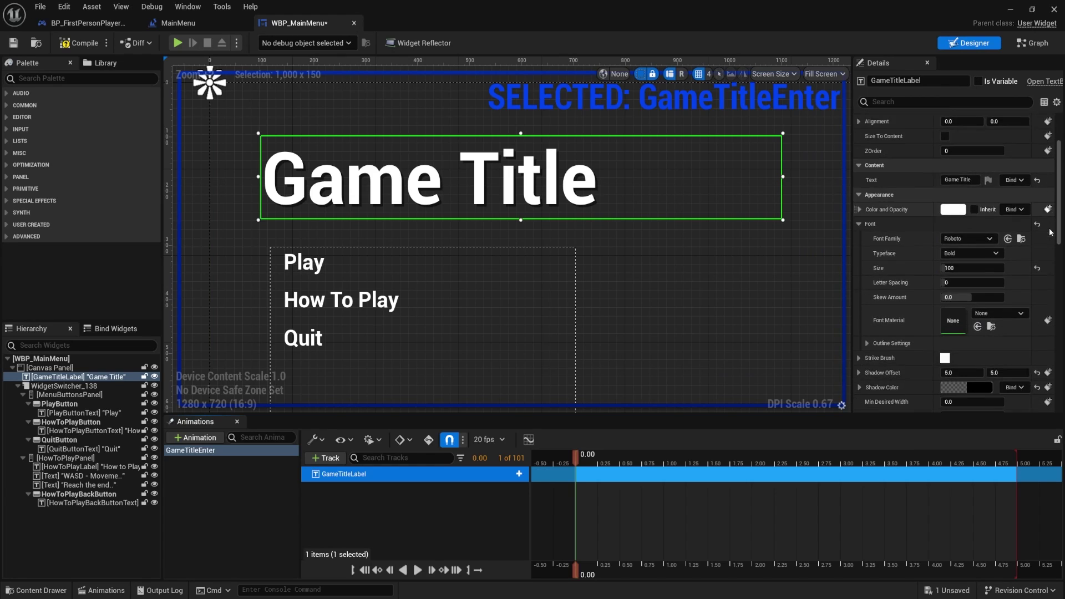
scroll(1048, 277, up, 3)
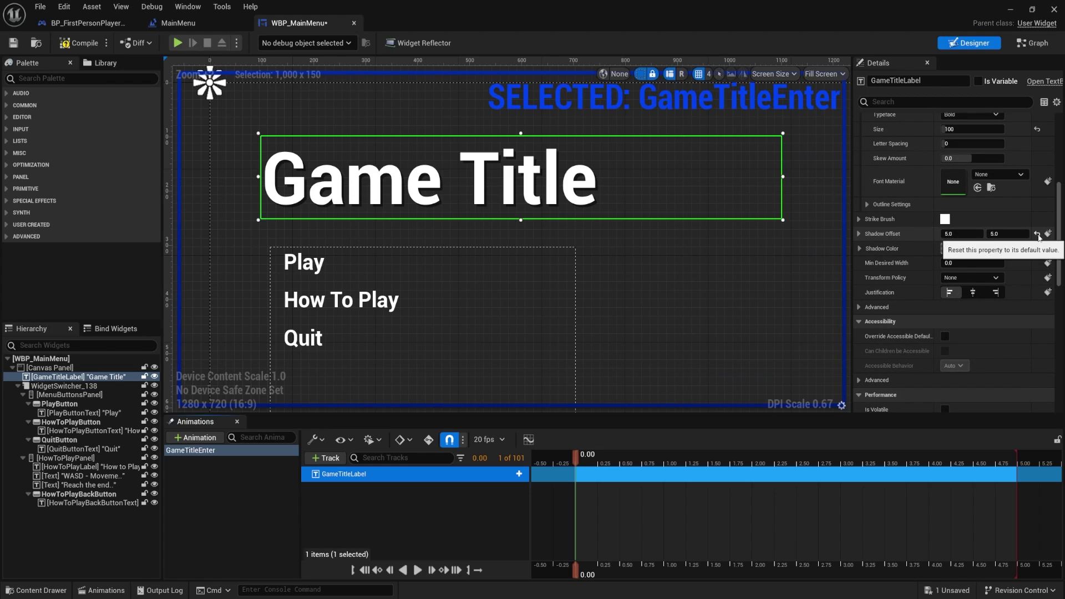
scroll(1036, 257, up, 2)
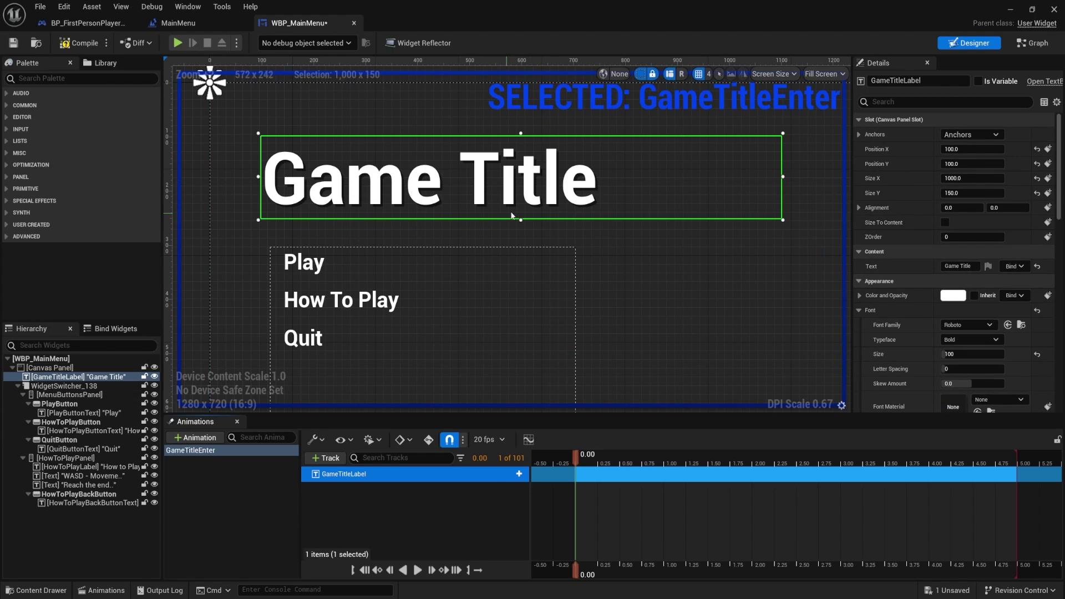
click(519, 475)
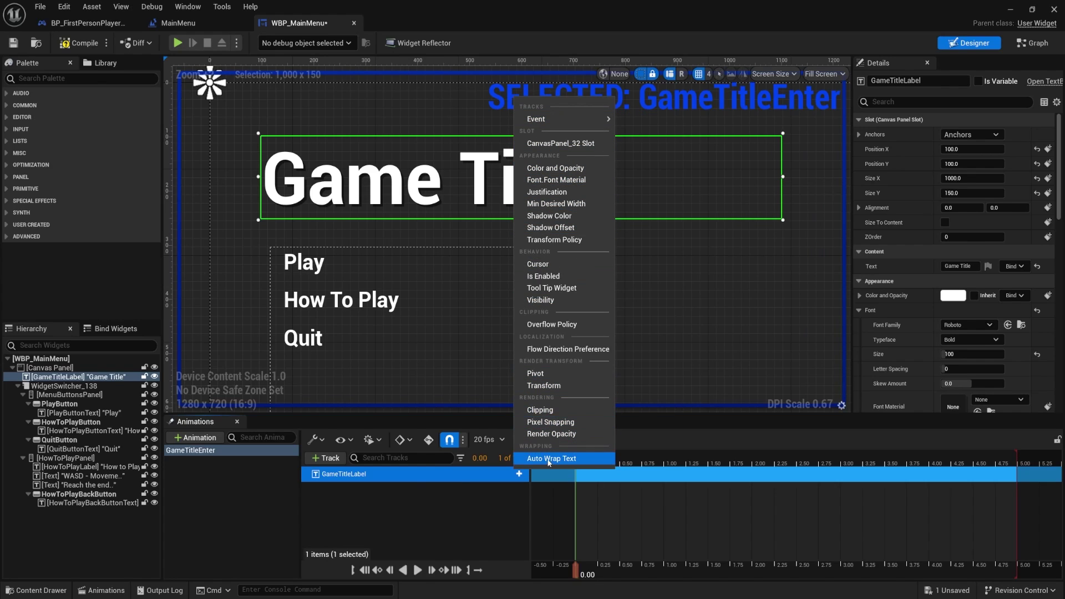
click(558, 436)
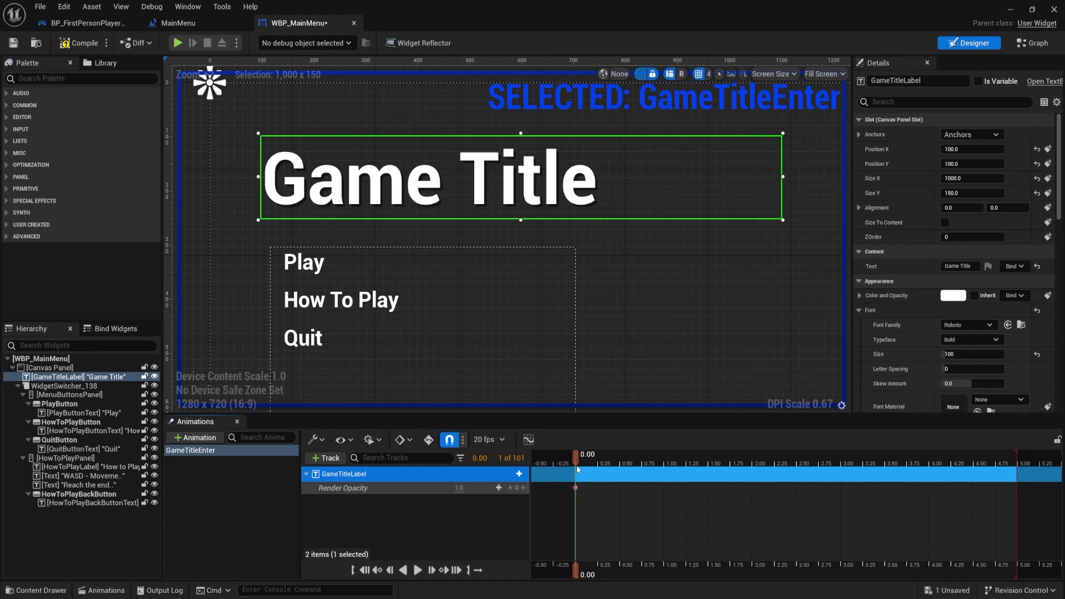
click(359, 489)
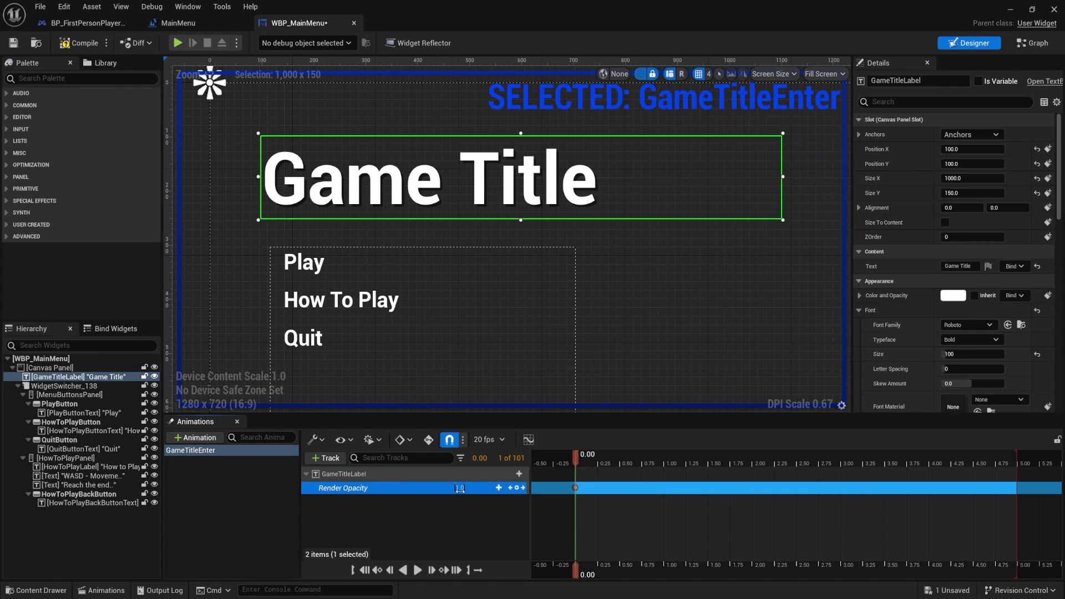
text(0)
key(Return)
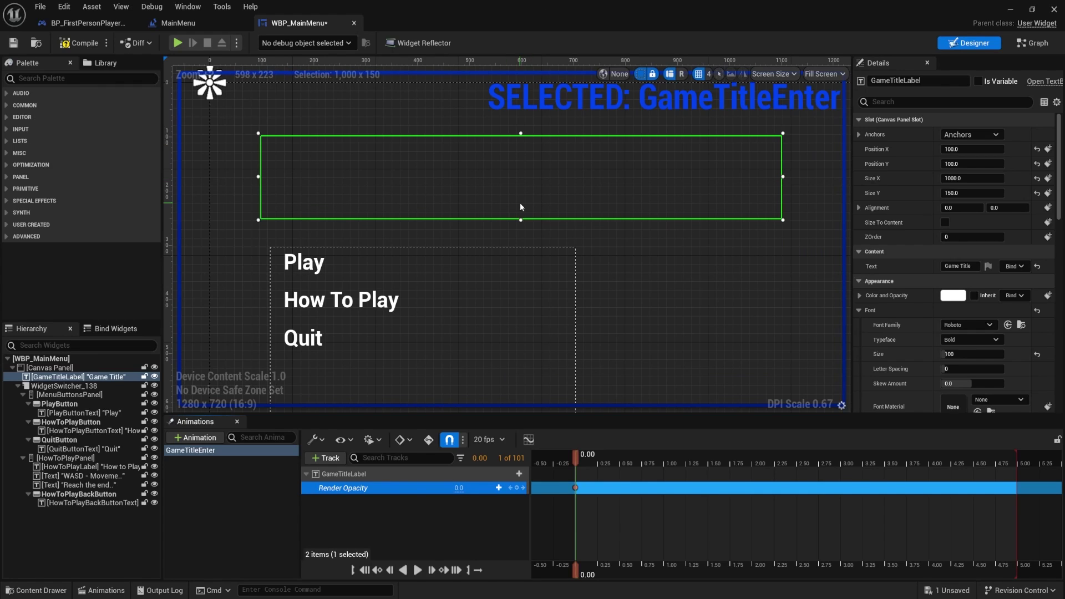
Step: Add a Render Opacity key of 1 for GameTitleLabel at 1.00 seconds
drag(580, 461, 670, 461)
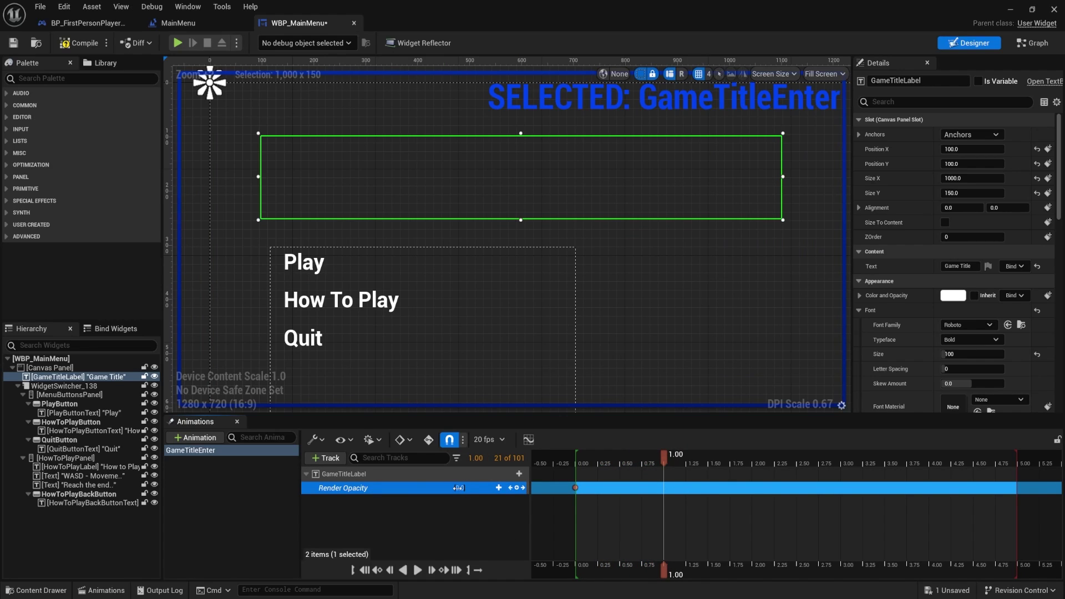
text(1)
key(Return)
Step: Shorten GameTitleEnter to end at 1.00 seconds, play it through from the start and save the widget
drag(663, 464, 577, 453)
key(space)
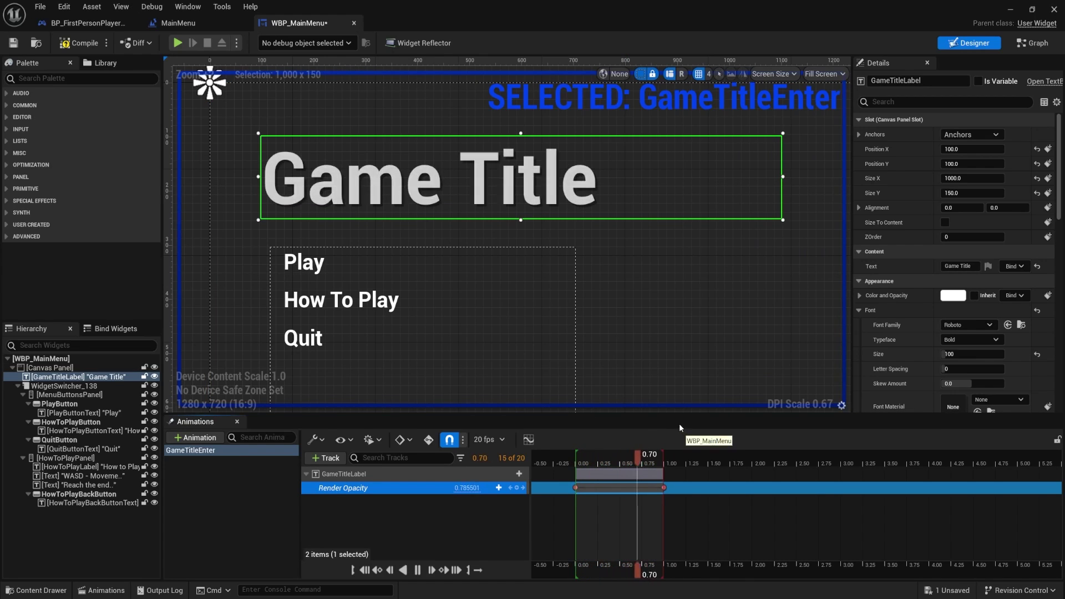
key(ctrl+s)
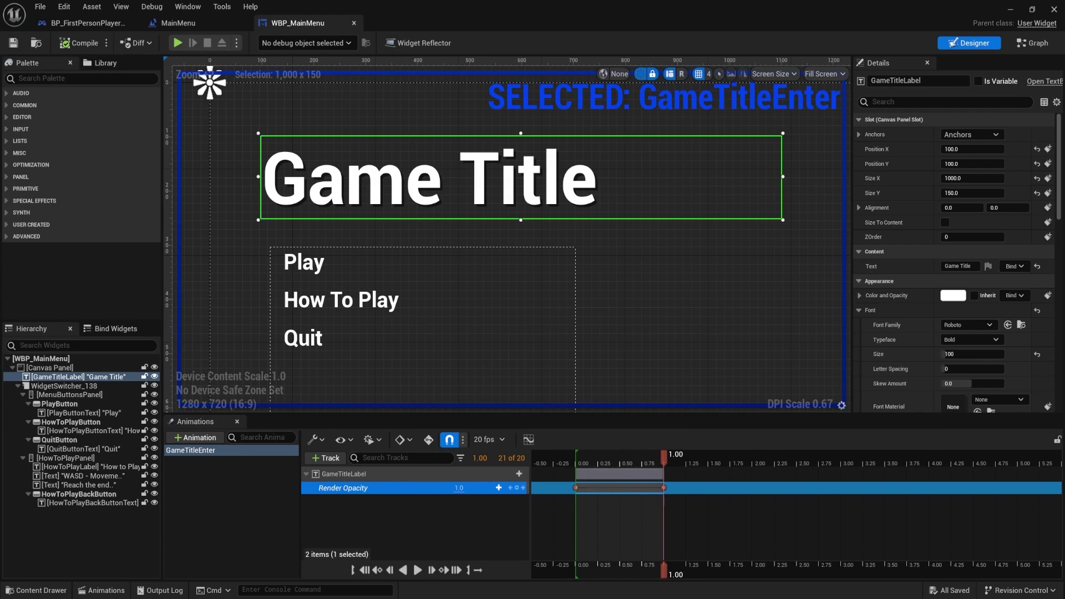
Step: Add a Play Animation node to the widget's event graph, executed from Event Construct
right_drag(608, 259, 604, 241)
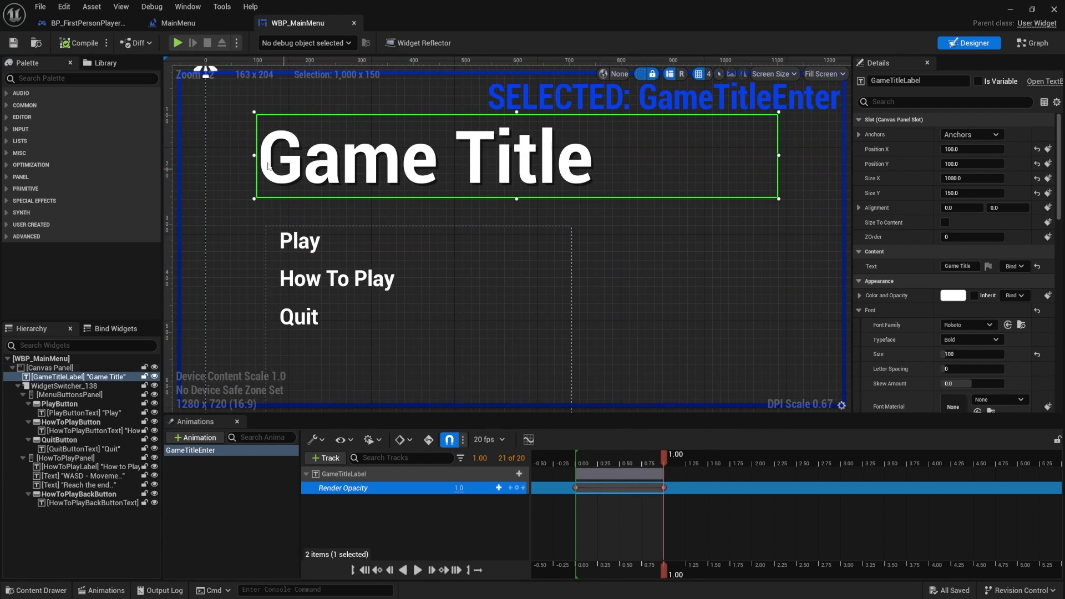
click(1027, 45)
scroll(655, 301, down, 5)
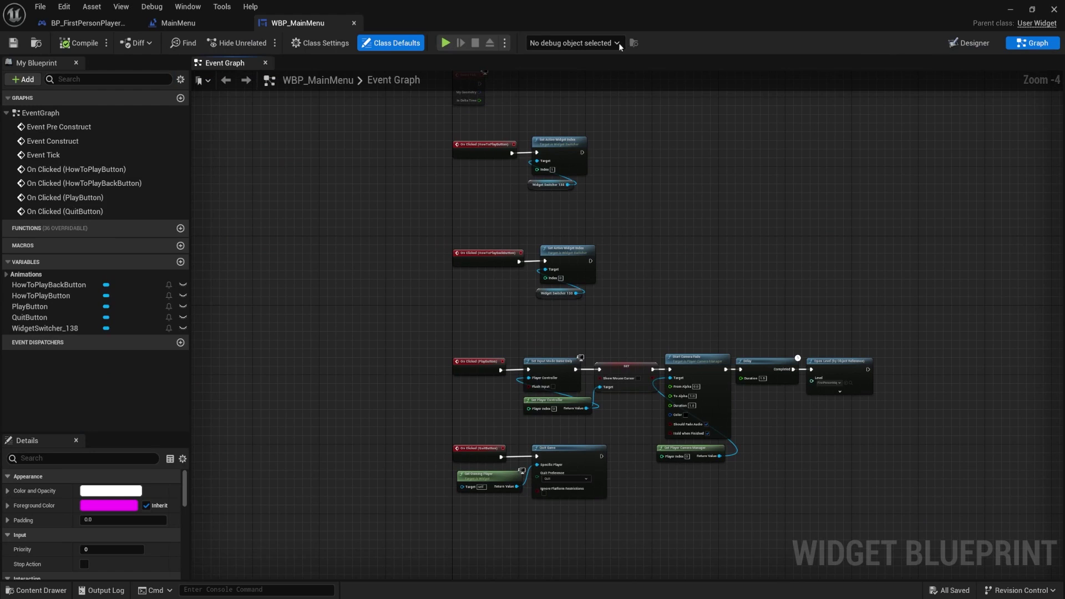
scroll(560, 295, up, 3)
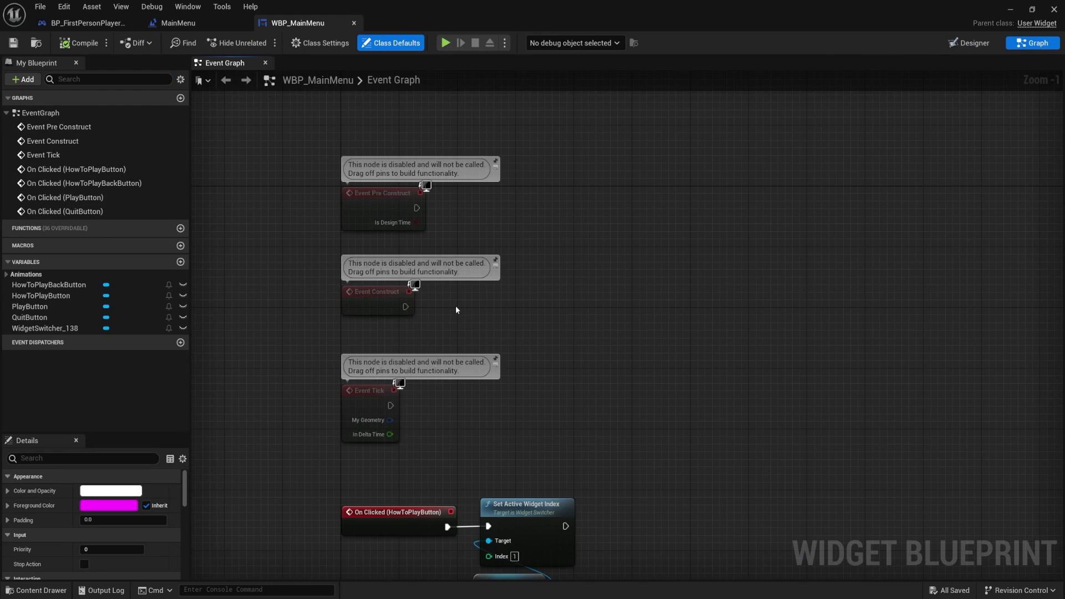
right_drag(457, 309, 460, 257)
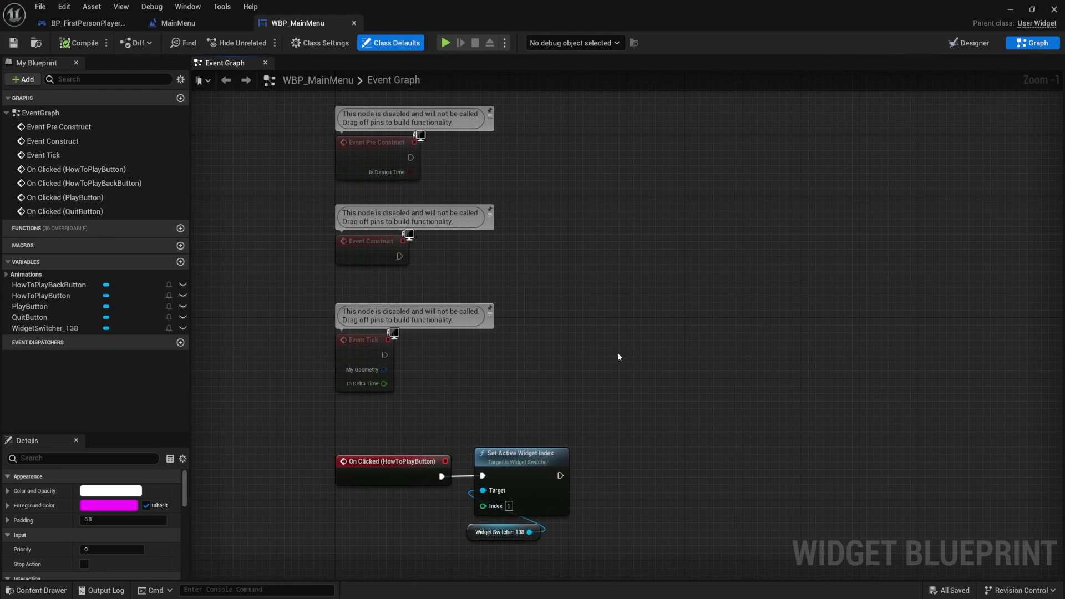
drag(402, 258, 460, 247)
text(Play Animation)
key(Return)
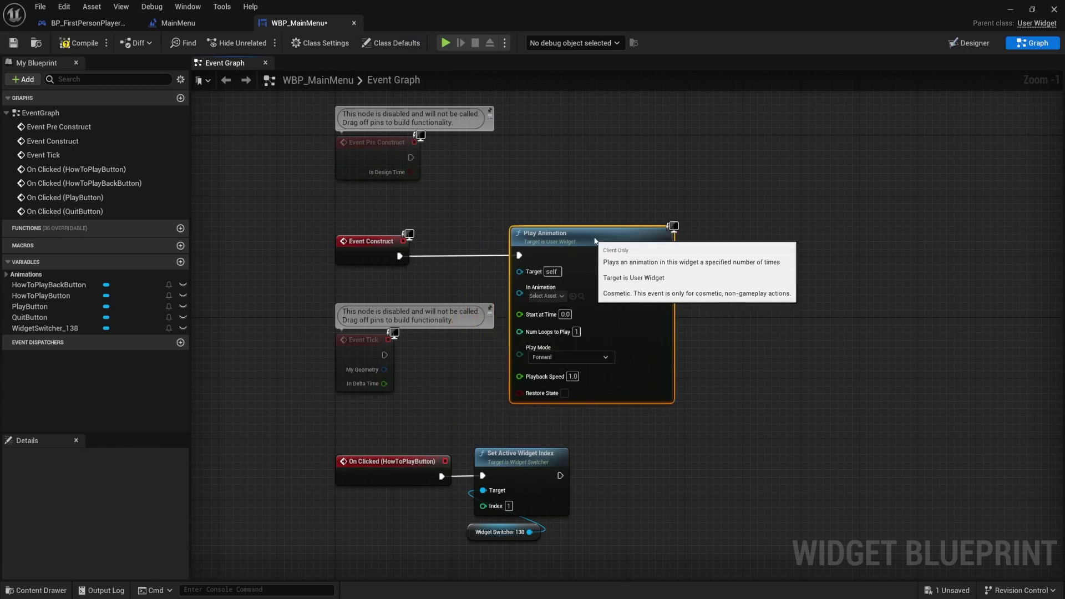
Step: Feed the GameTitleEnter animation into Play Animation's In Animation input, align the nodes and move them closer to Event Construct
click(22, 274)
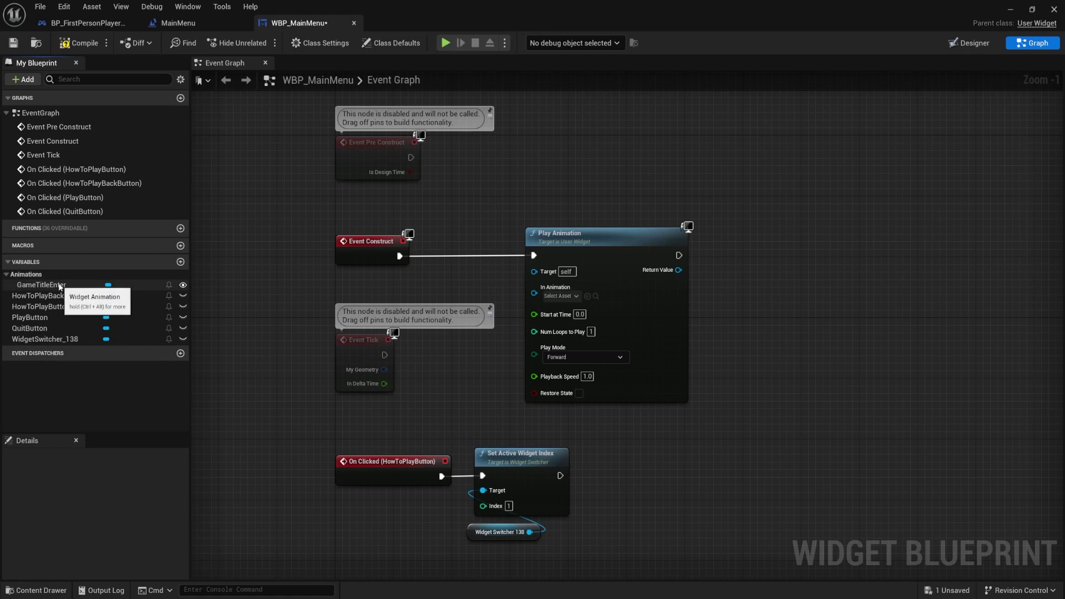
drag(59, 285, 534, 293)
click(491, 302)
key(q)
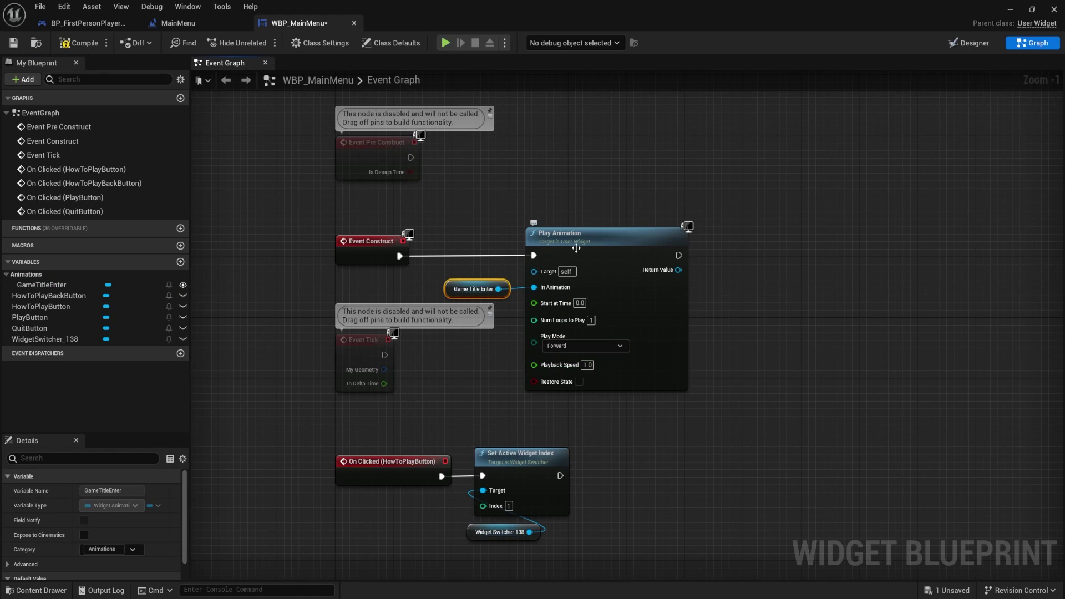
click(13, 43)
ctrl+click(628, 252)
drag(629, 252, 577, 244)
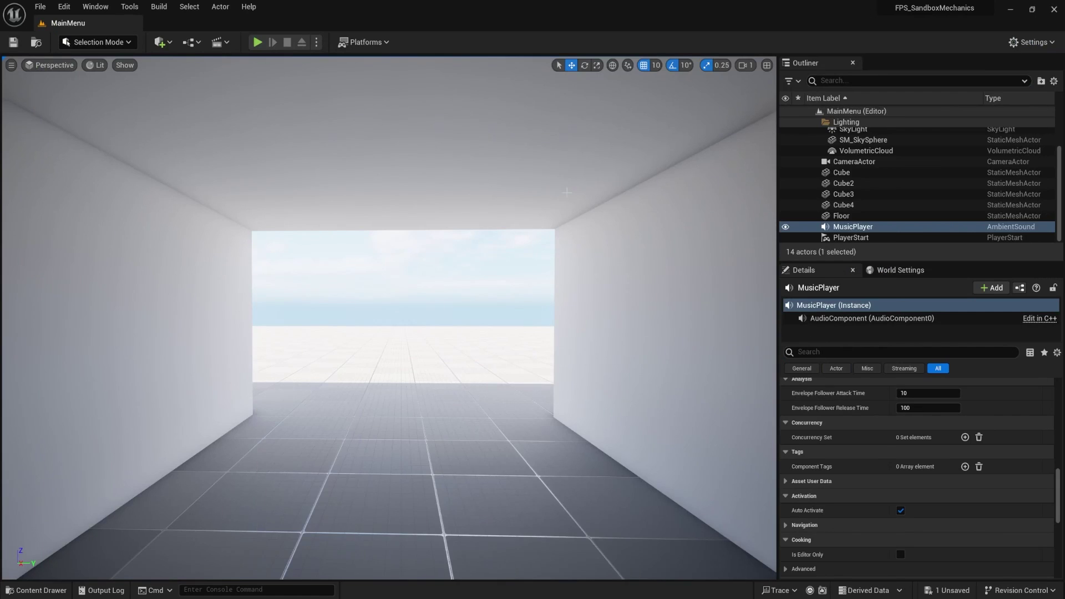
Step: Play the MainMenu level to test the title animation, then return to WBP_MainMenu and save it
key(ctrl+s)
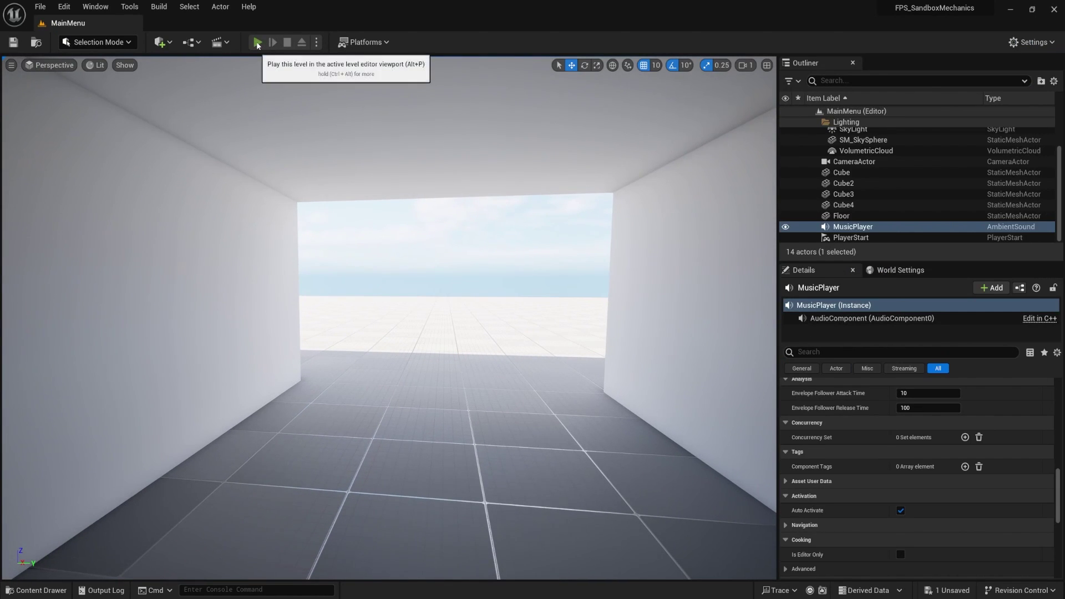
click(257, 43)
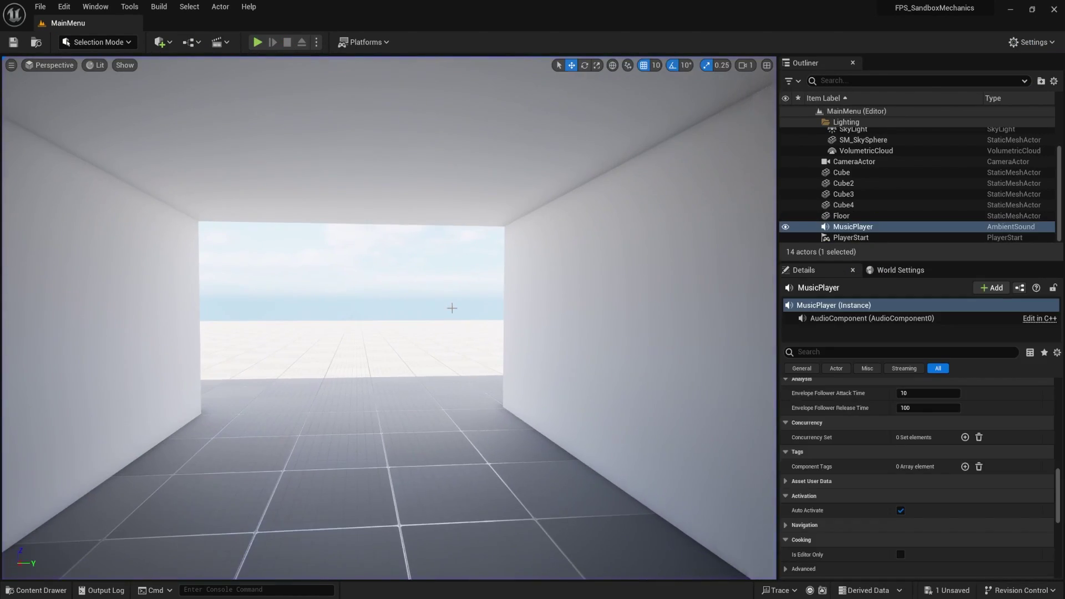
key(ctrl+b)
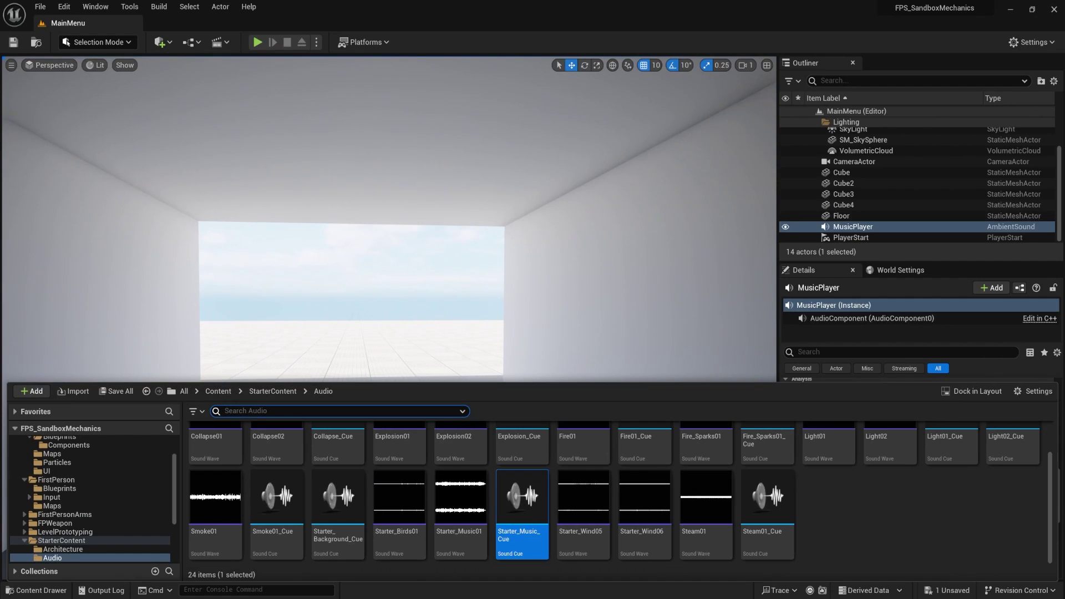
click(928, 572)
click(181, 21)
click(300, 23)
key(ctrl+s)
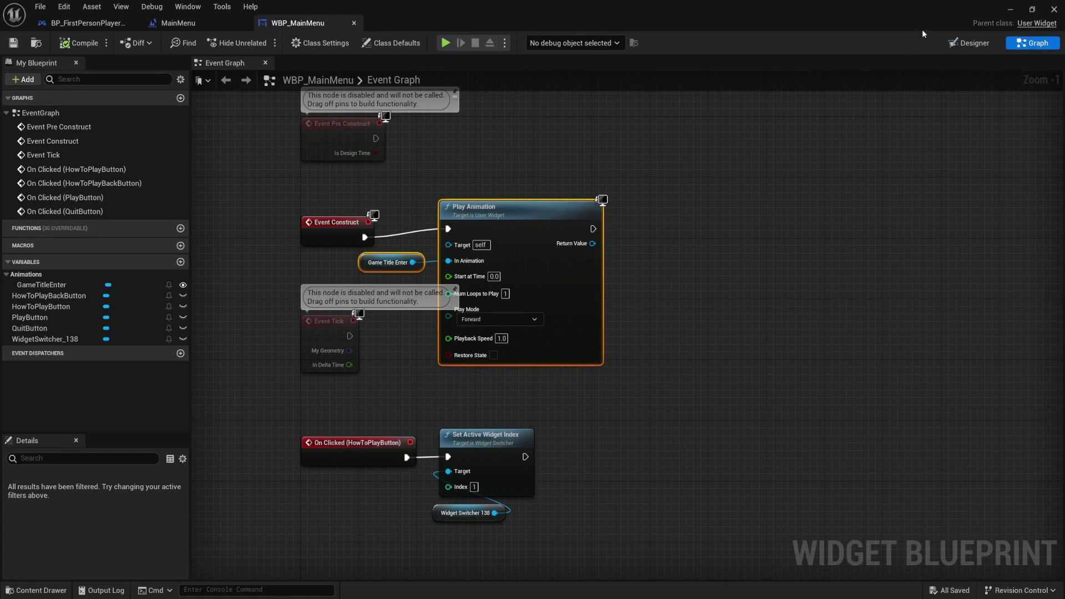
Step: Lengthen GameTitleEnter by moving GameTitleLabel's final Render Opacity key to 2.00 seconds, and test it in the MainMenu level
click(970, 43)
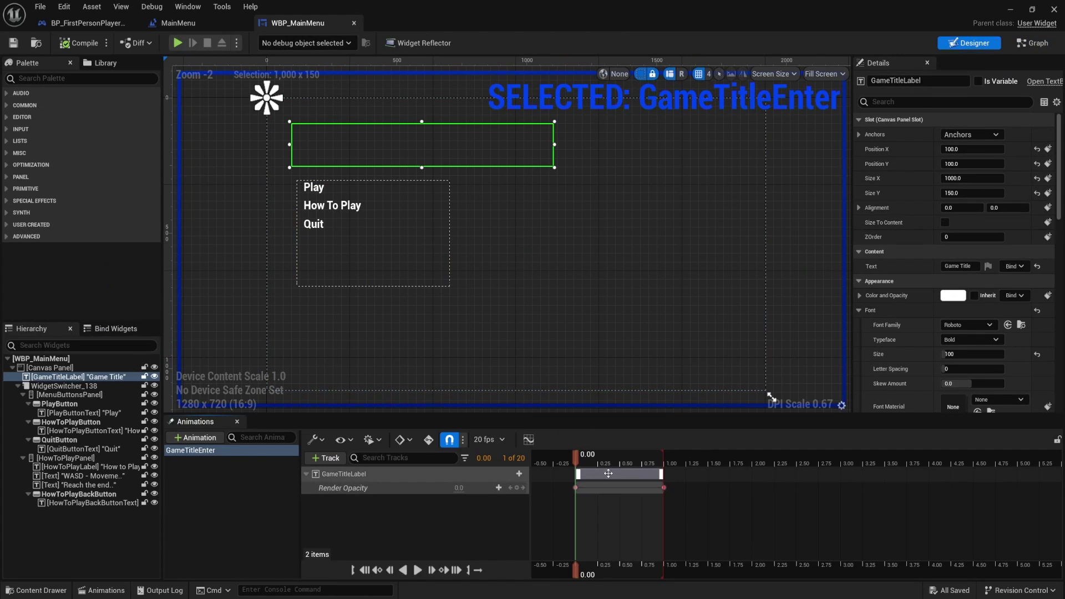
drag(653, 454, 752, 488)
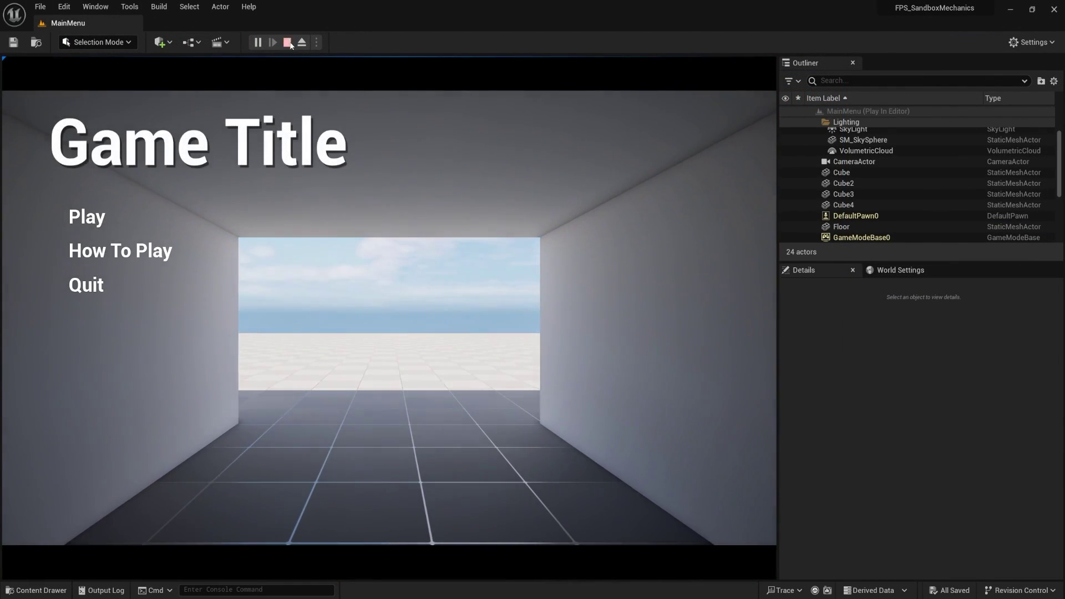
key(Escape)
key(ctrl+space)
click(534, 547)
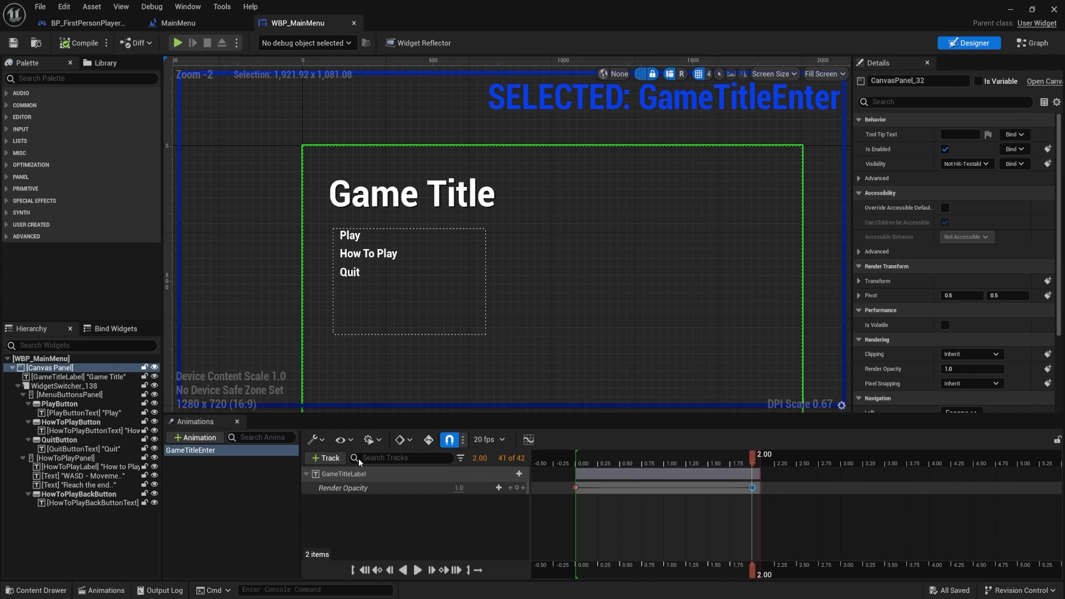
Step: Examine the animatable properties offered for GameTitleLabel's track in GameTitleEnter
click(356, 489)
click(519, 474)
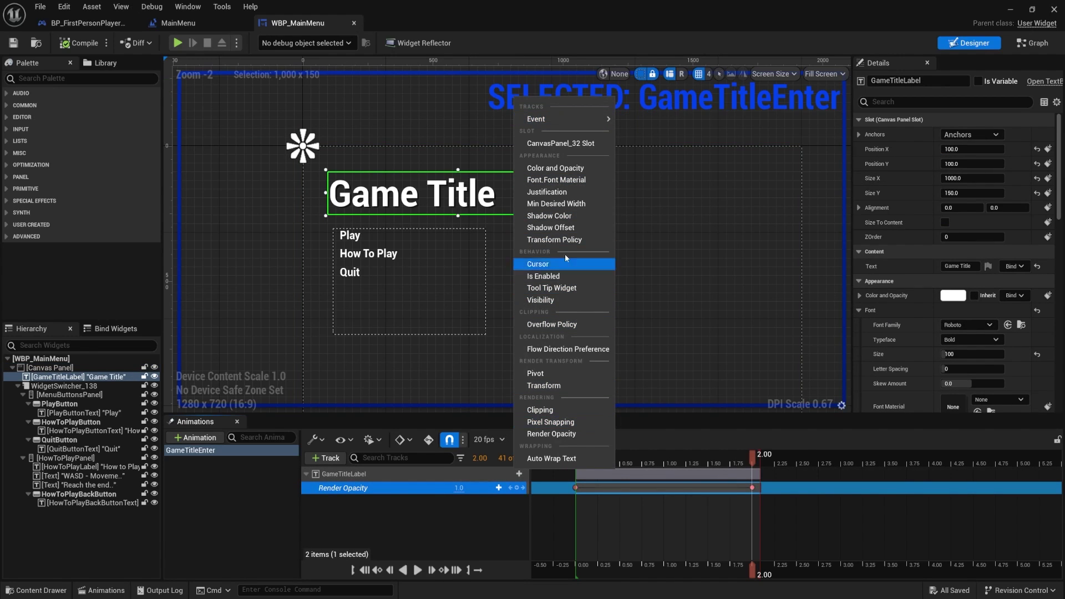
click(697, 272)
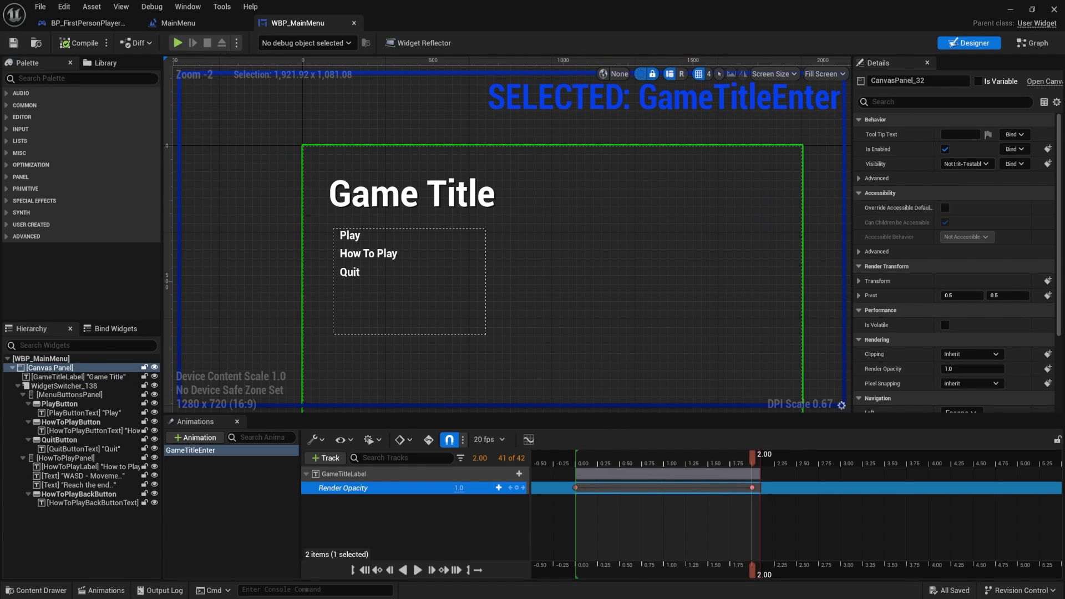
click(424, 306)
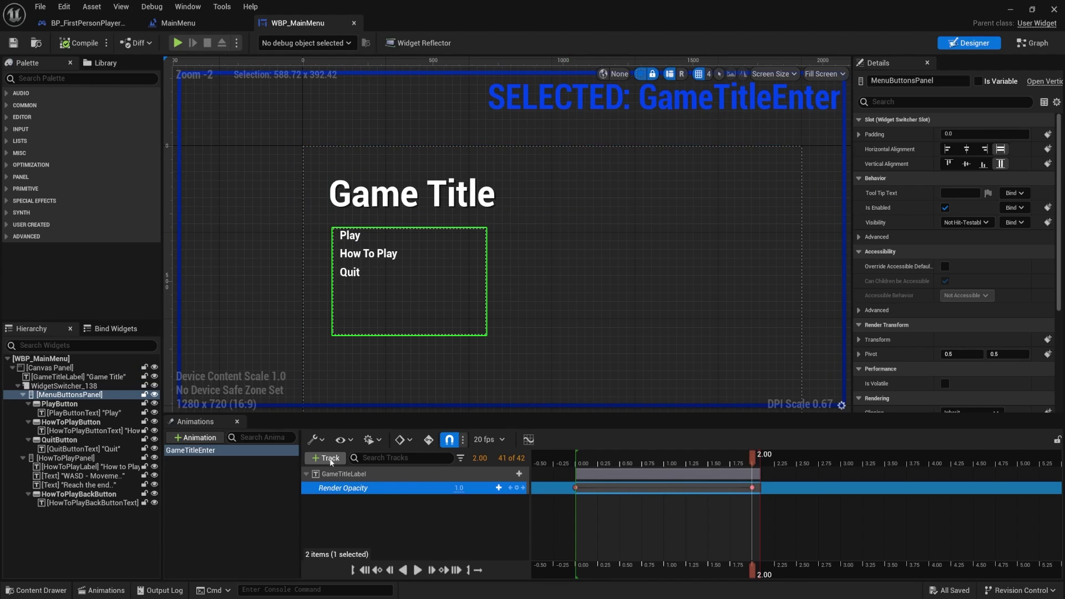
click(381, 515)
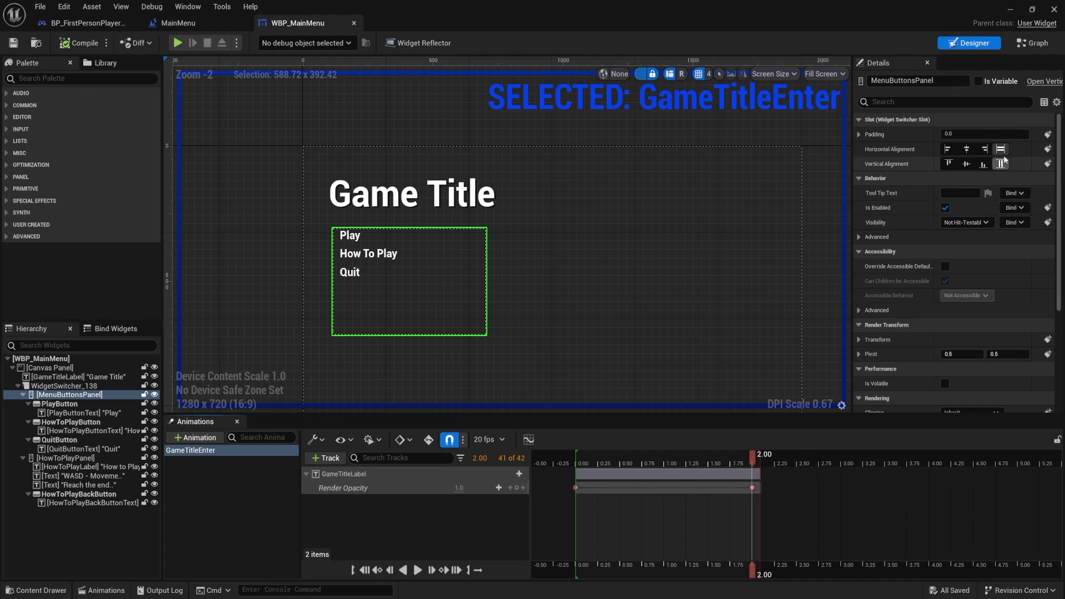
Step: Scrub through GameTitleEnter from 0.00 to 1.65 seconds to check how the title fades in
click(589, 459)
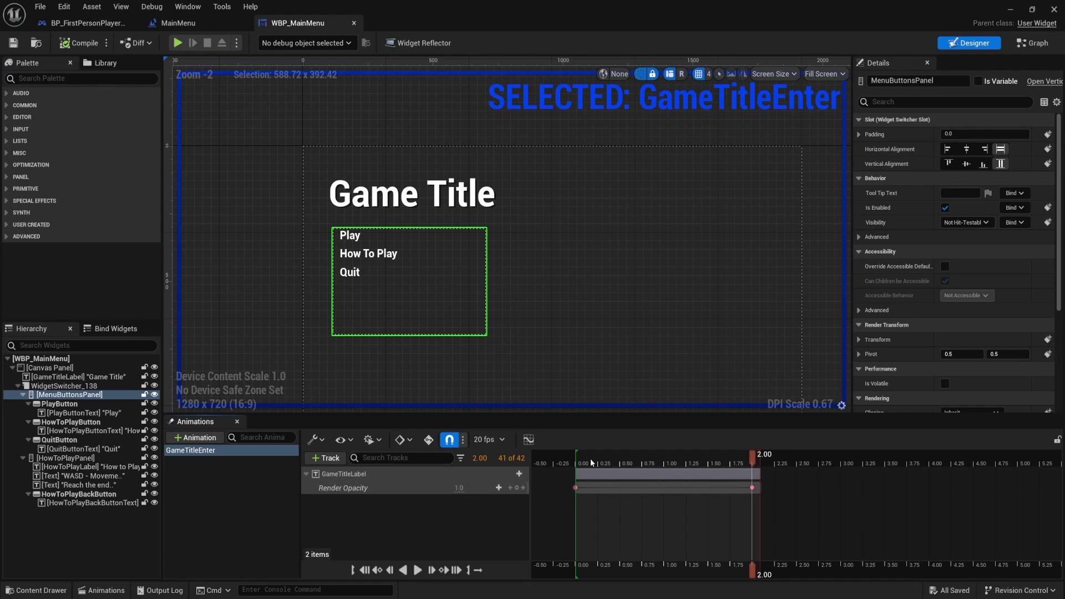
click(581, 456)
click(577, 458)
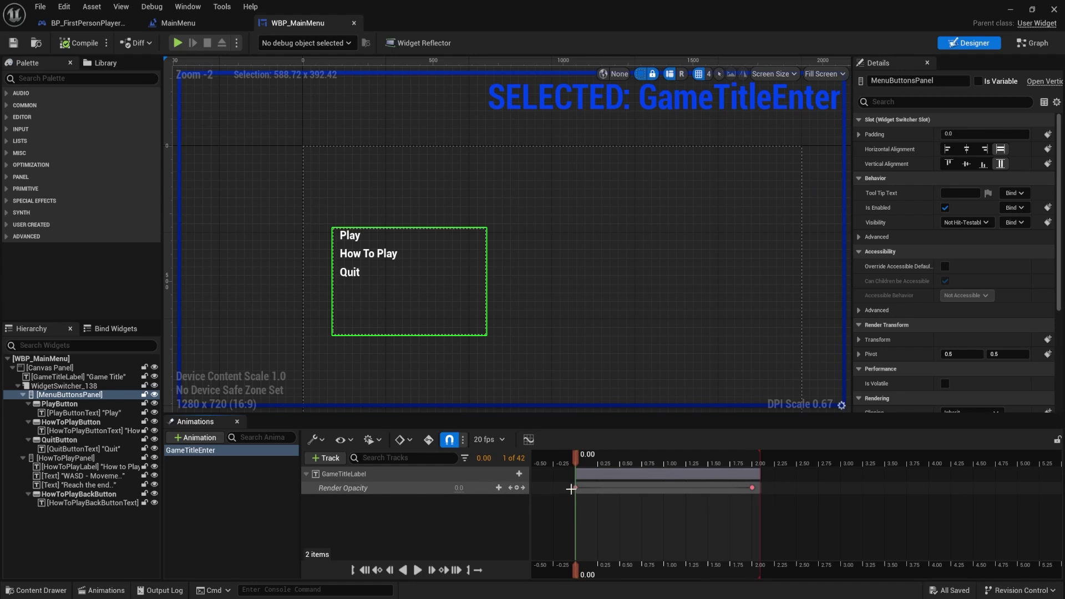
click(594, 458)
click(709, 459)
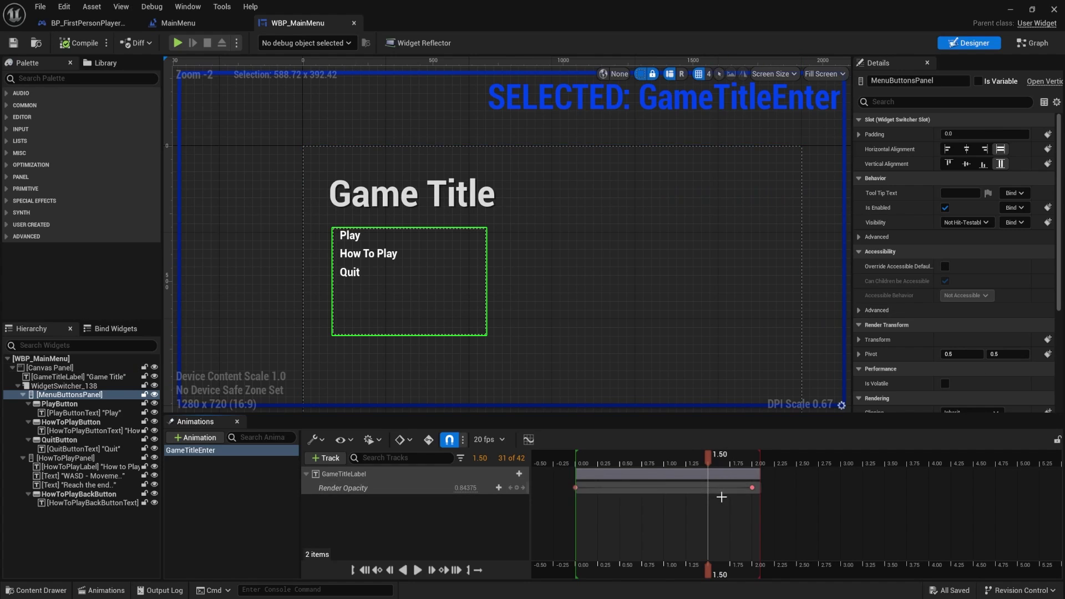
click(714, 460)
drag(715, 463, 721, 461)
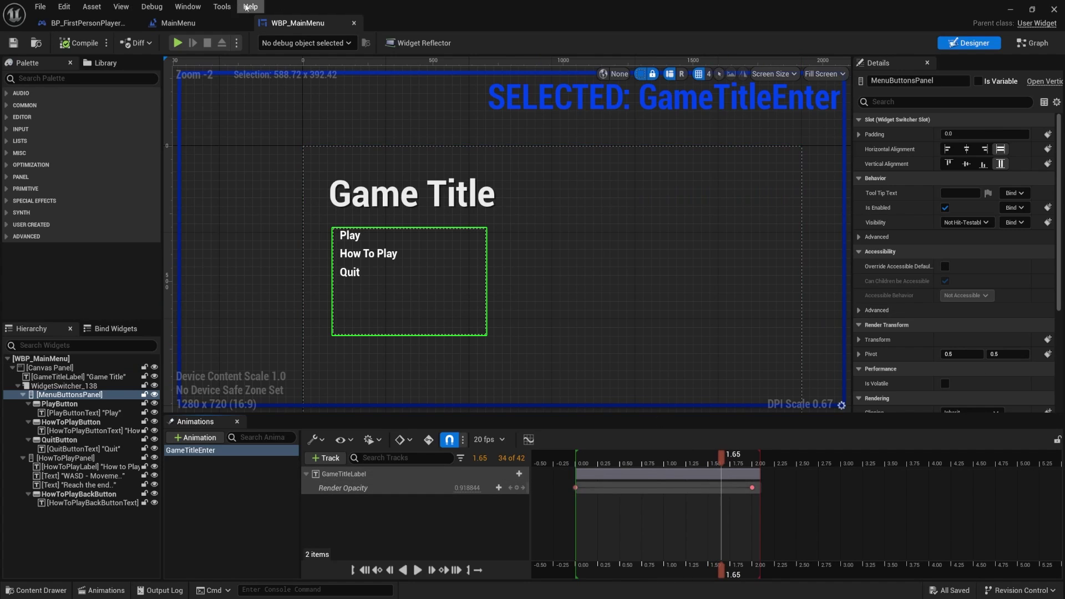
Step: Move the Play Animation and Game Title Enter nodes slightly closer to Event Construct in the event graph
click(1049, 43)
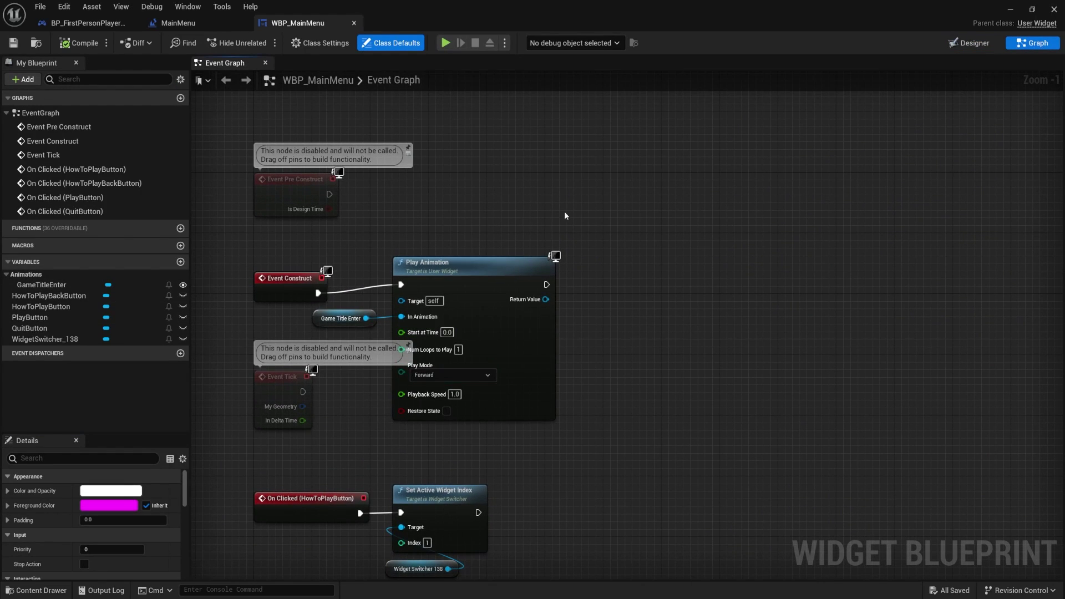
right_drag(250, 291, 399, 202)
right_drag(607, 430, 554, 211)
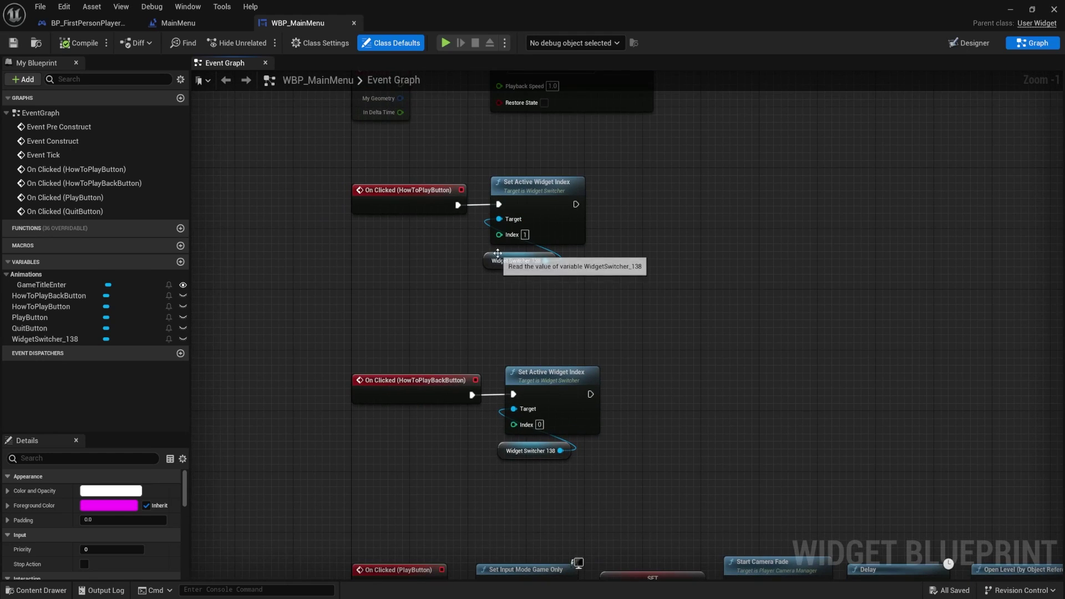
right_drag(493, 253, 462, 124)
right_drag(782, 261, 777, 588)
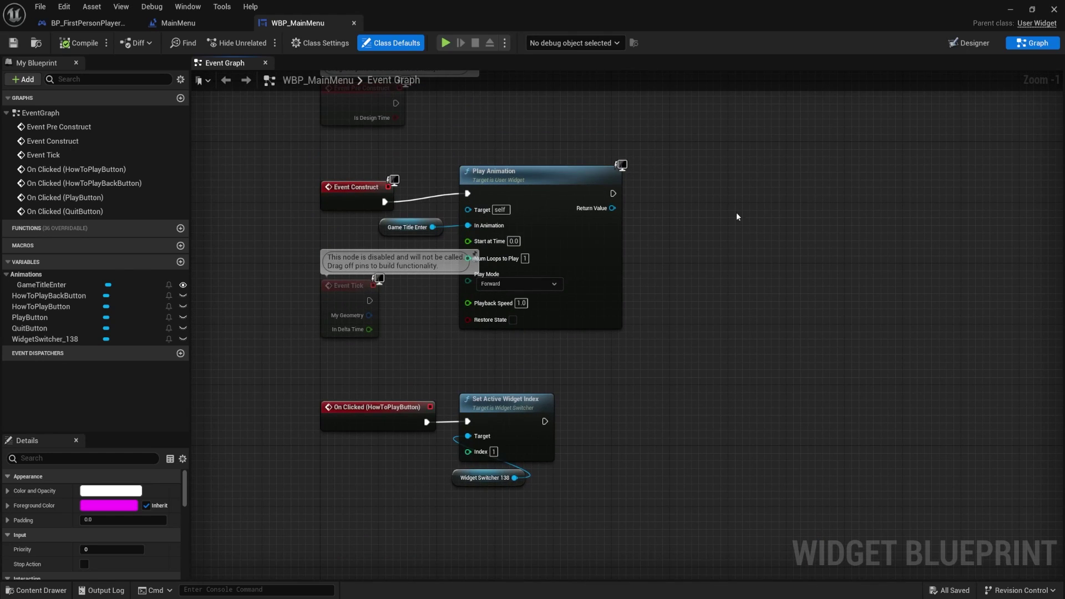
drag(432, 154, 577, 325)
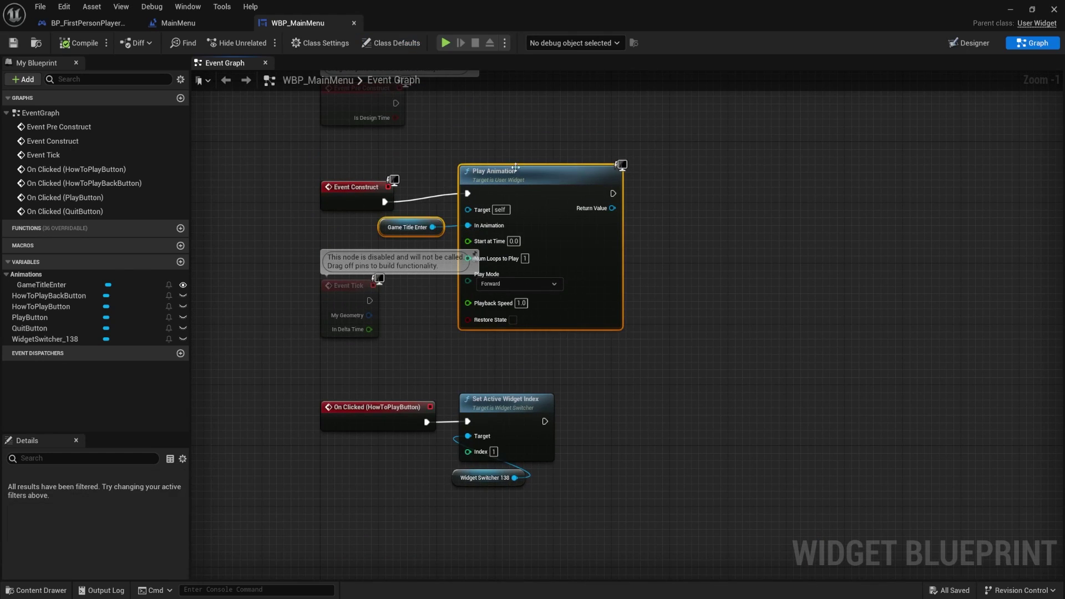
drag(516, 169, 501, 176)
Step: Create a new widget animation named MainMenuEnter in the designer
click(979, 40)
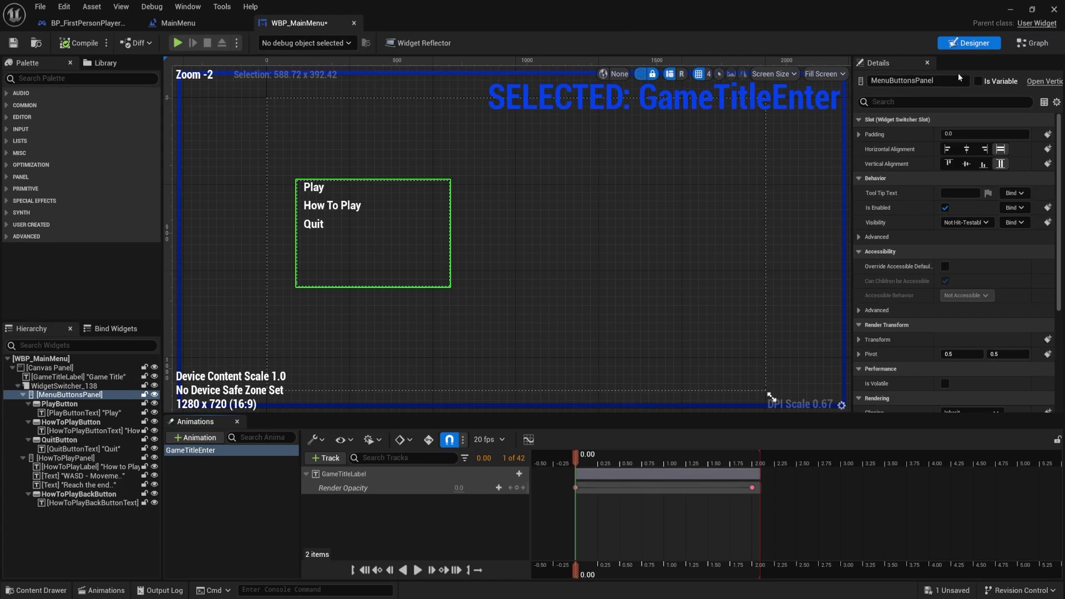
right_drag(489, 288, 575, 278)
scroll(575, 278, up, 4)
right_drag(547, 214, 572, 292)
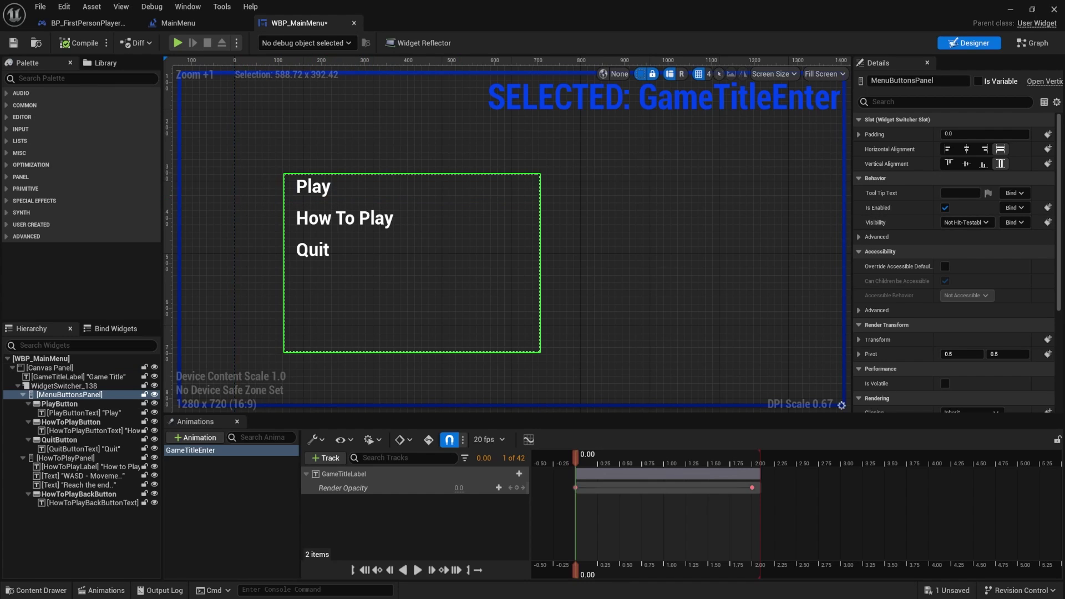
click(50, 367)
click(232, 502)
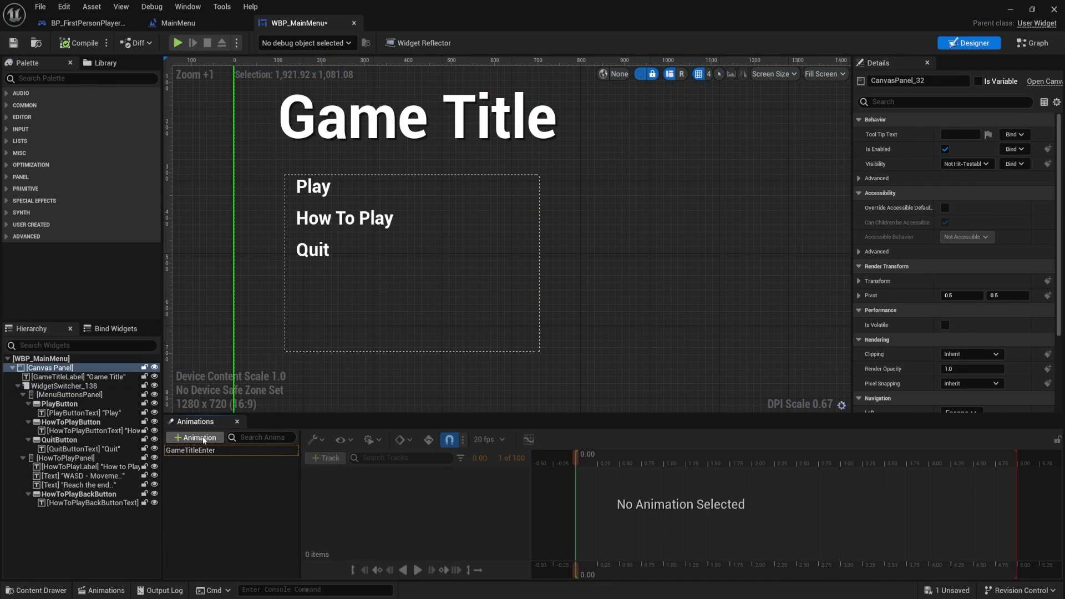
click(199, 438)
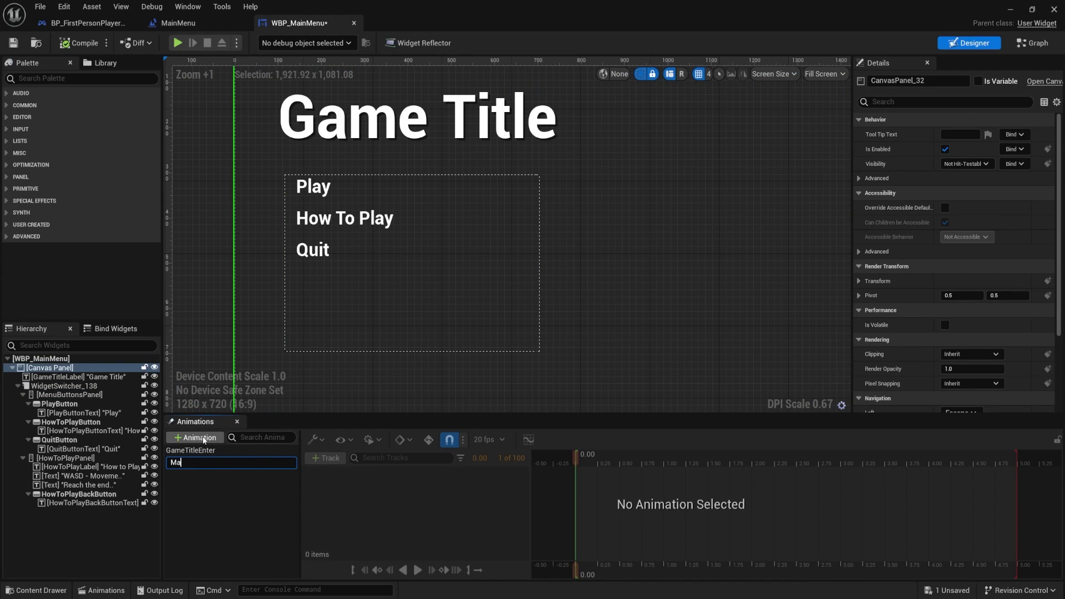
text(MainMenuEnter)
key(Return)
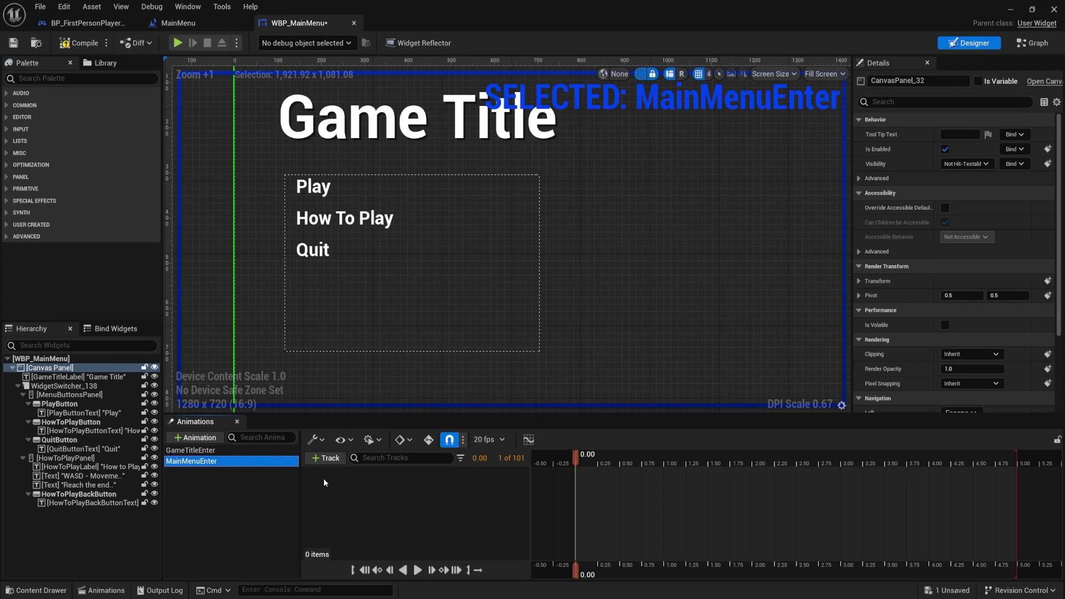
click(331, 461)
mouse_move(350, 491)
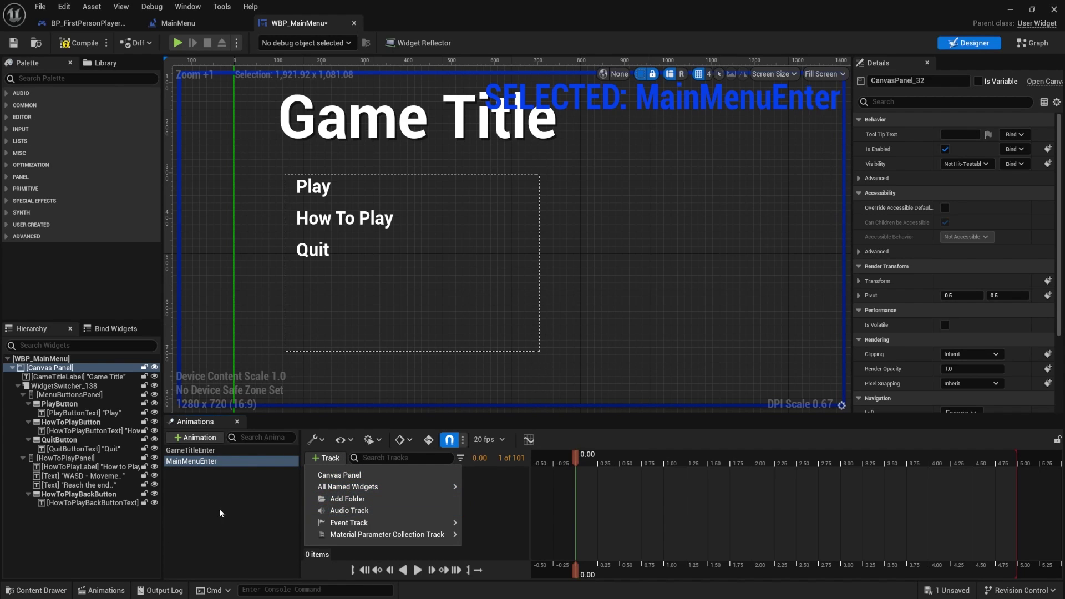
click(221, 511)
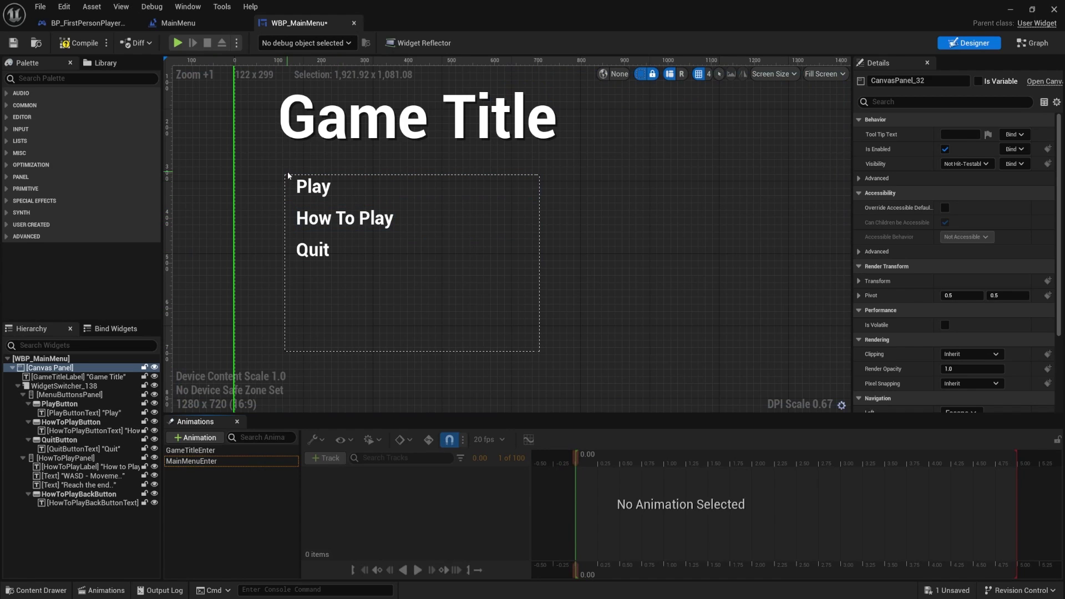
Step: Add a track for MenuButtonsPanel to the MainMenuEnter animation
click(23, 395)
click(23, 404)
click(66, 386)
click(65, 395)
click(202, 462)
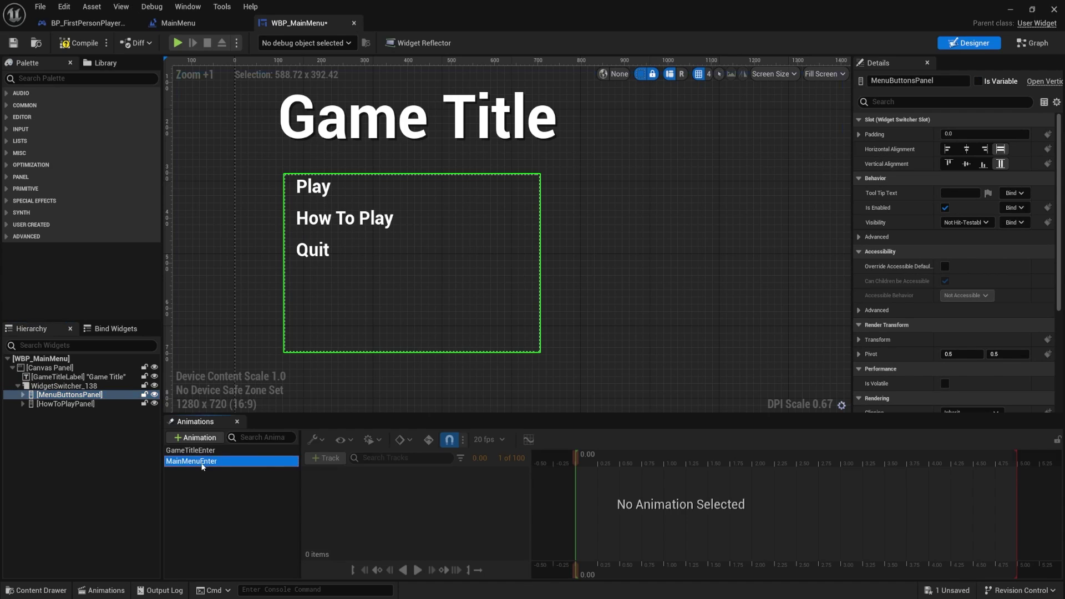
click(326, 459)
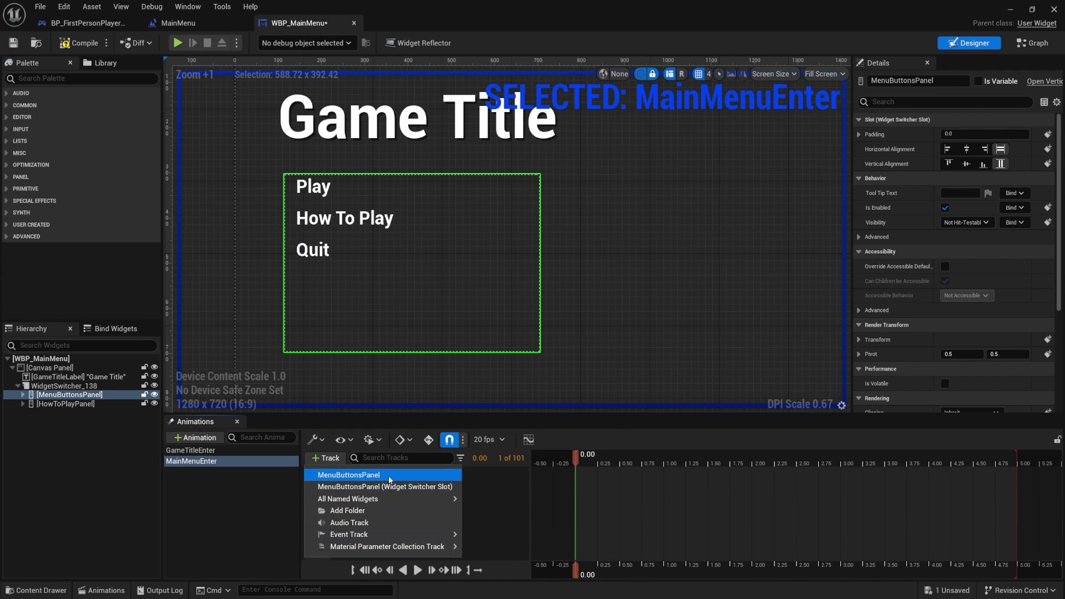
click(358, 476)
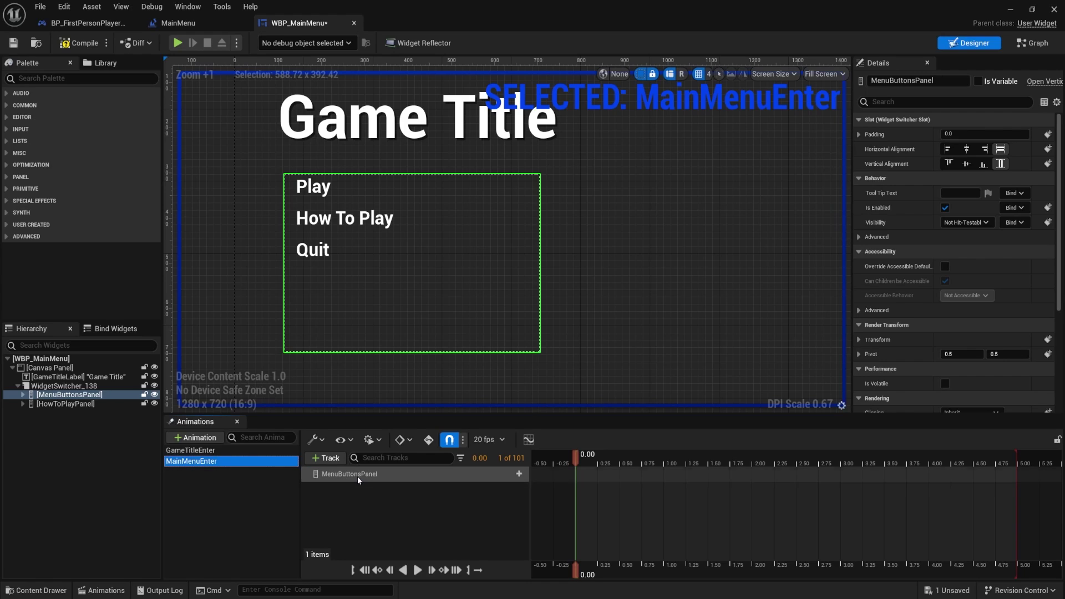
Step: Animate MenuButtonsPanel's Render Opacity from 0 at 0.00 seconds to 1 at 1.00 seconds, and end the animation range at 1.00
click(519, 475)
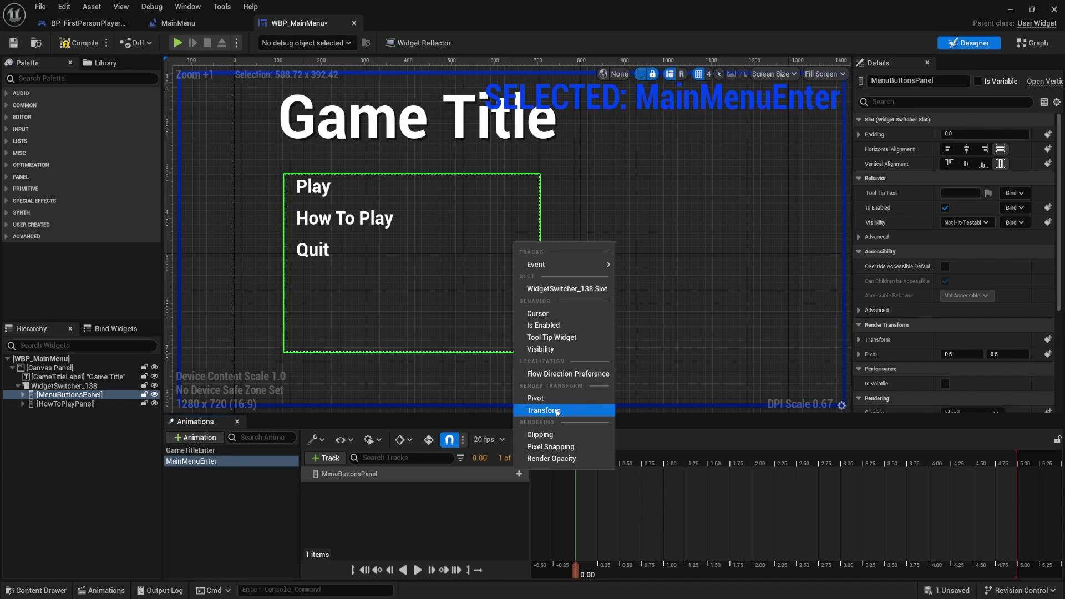
click(565, 463)
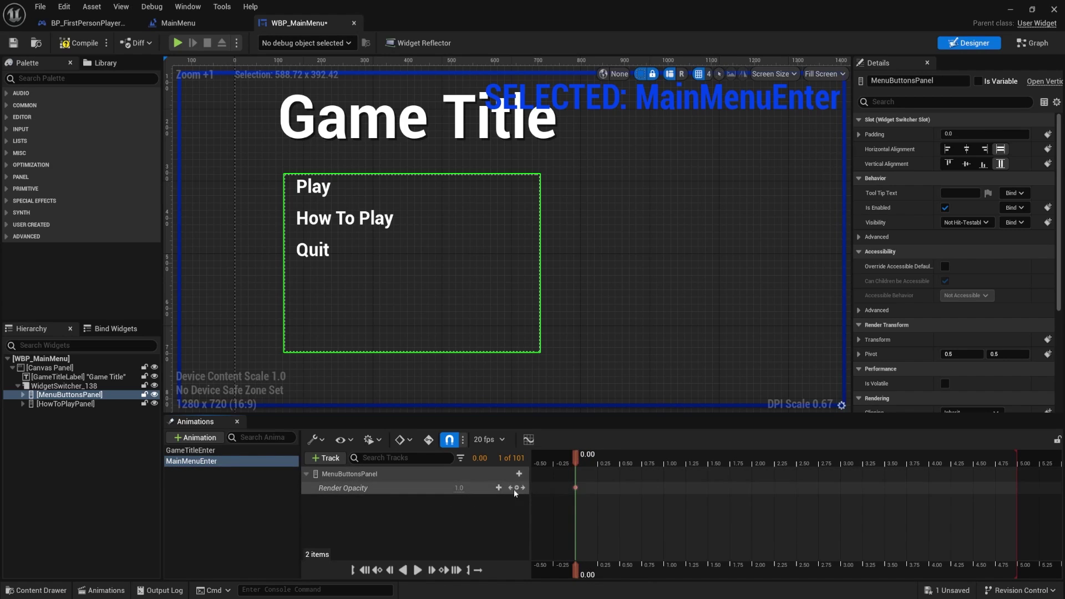
text(0)
key(Return)
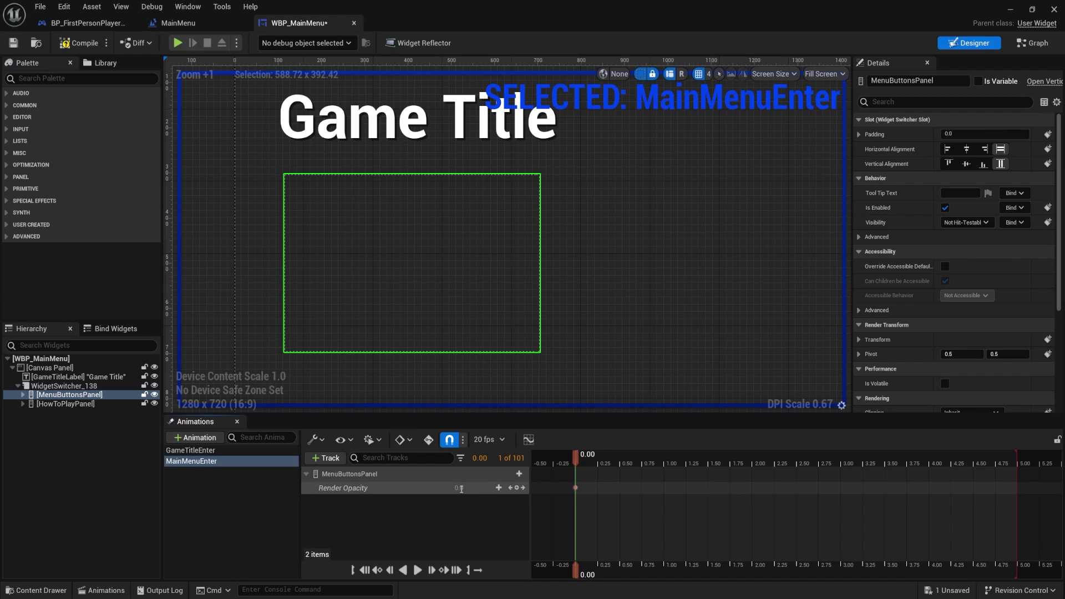
drag(610, 459, 665, 460)
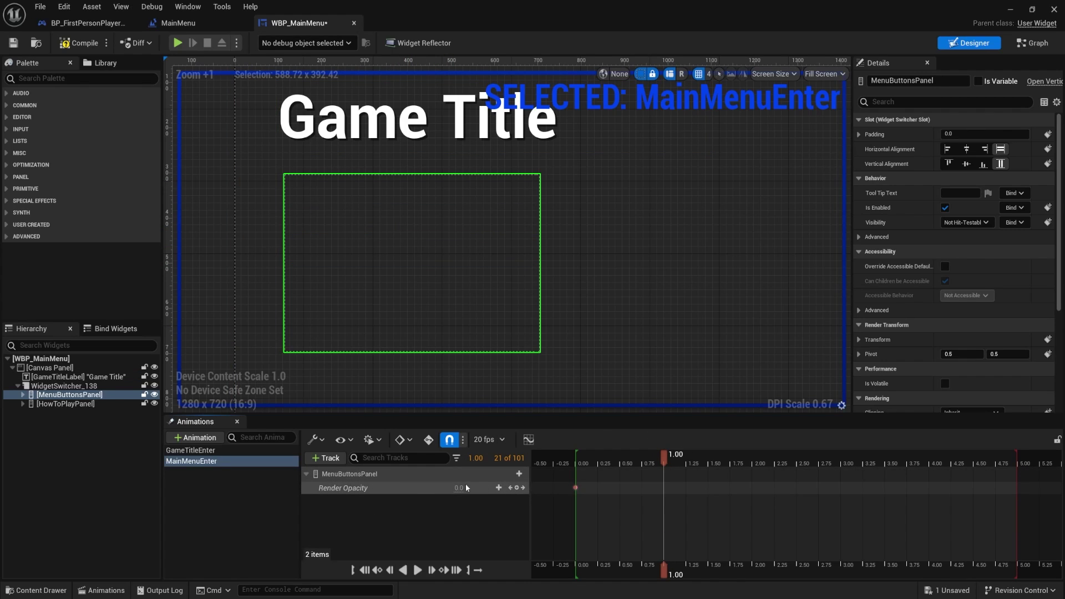
key(Return)
mouse_move(664, 456)
mouse_down()
mouse_move(578, 456)
mouse_move(667, 454)
mouse_up()
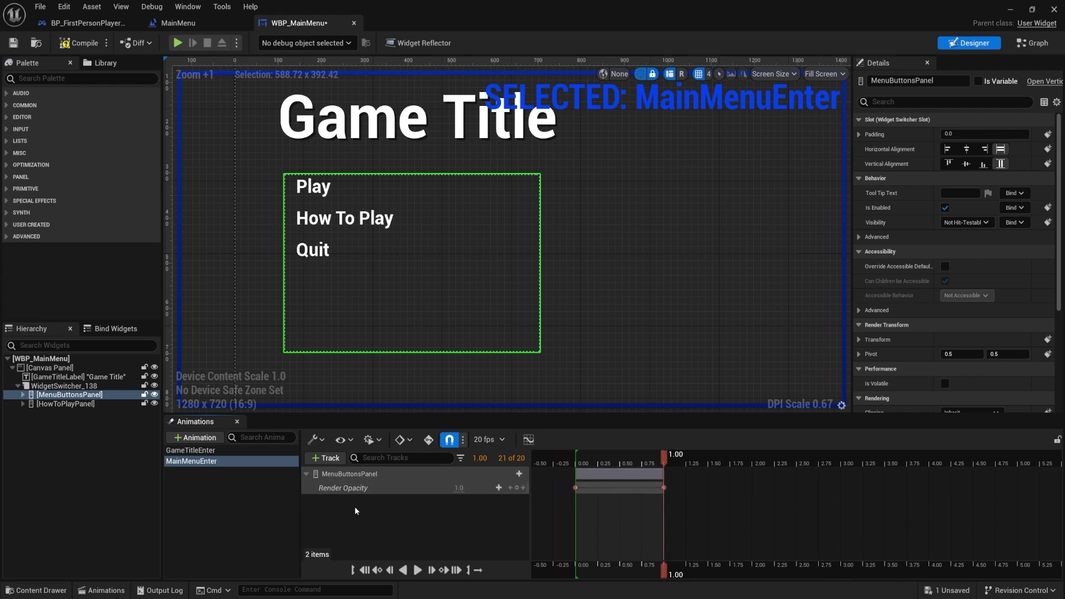
Step: Add a Transform track to MenuButtonsPanel and key its X translation at -50 at 0.00 seconds
click(423, 471)
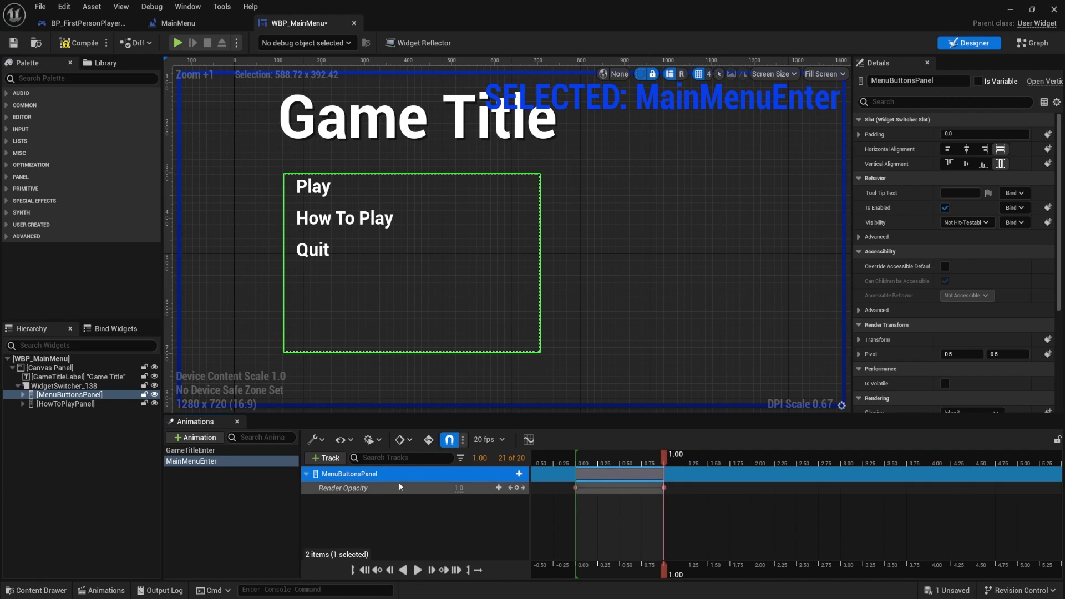
click(520, 475)
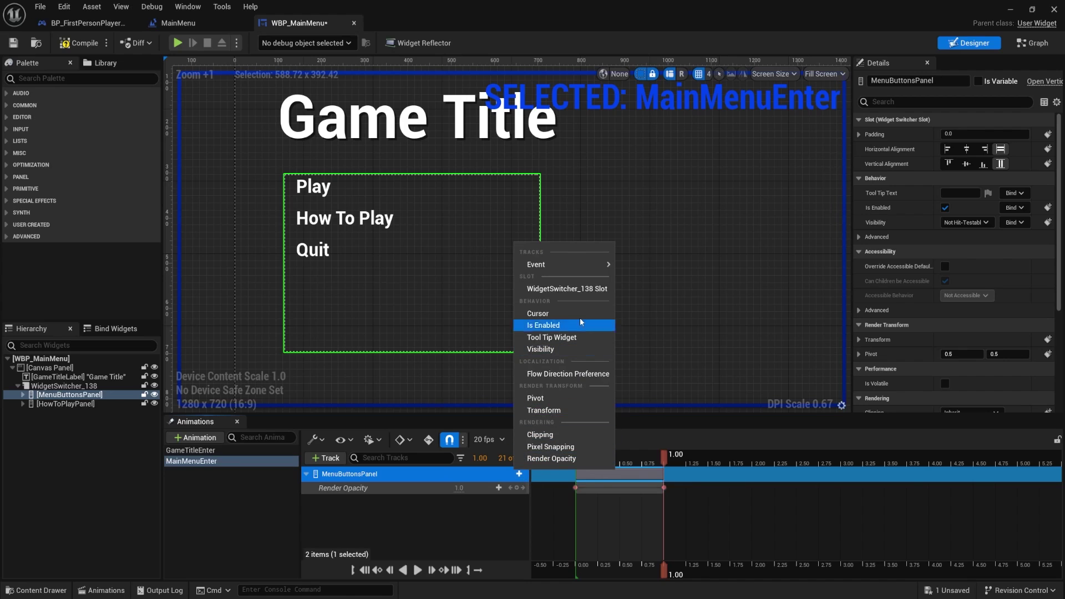
click(569, 412)
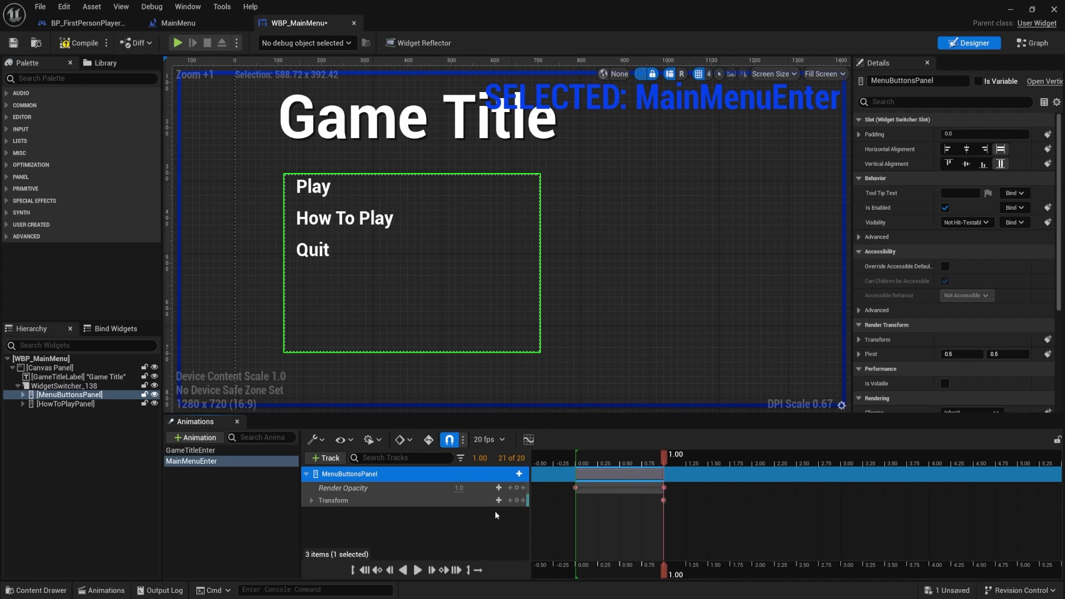
click(312, 496)
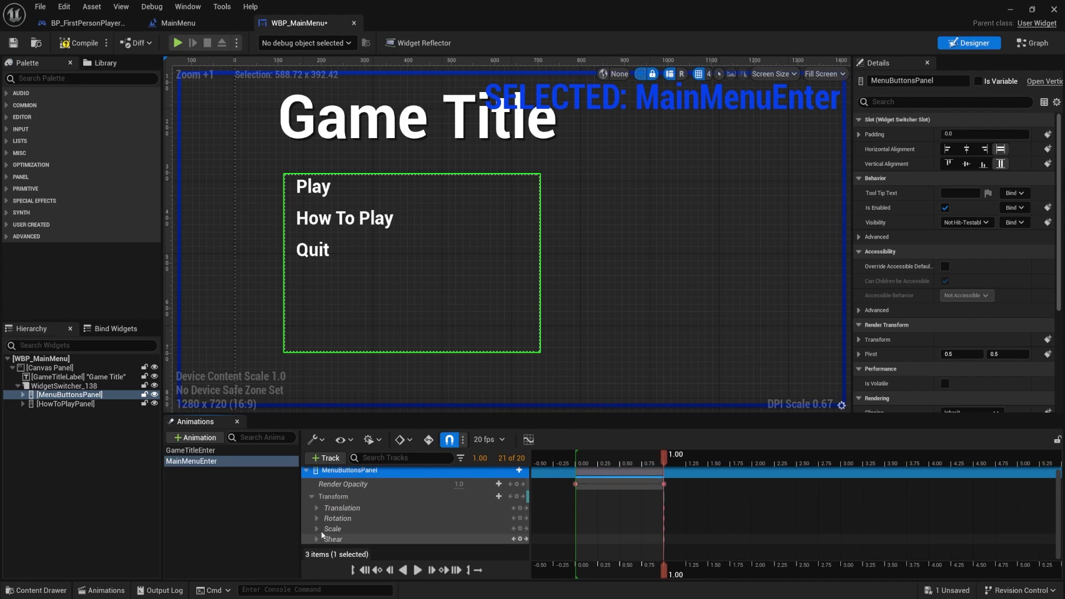
click(316, 509)
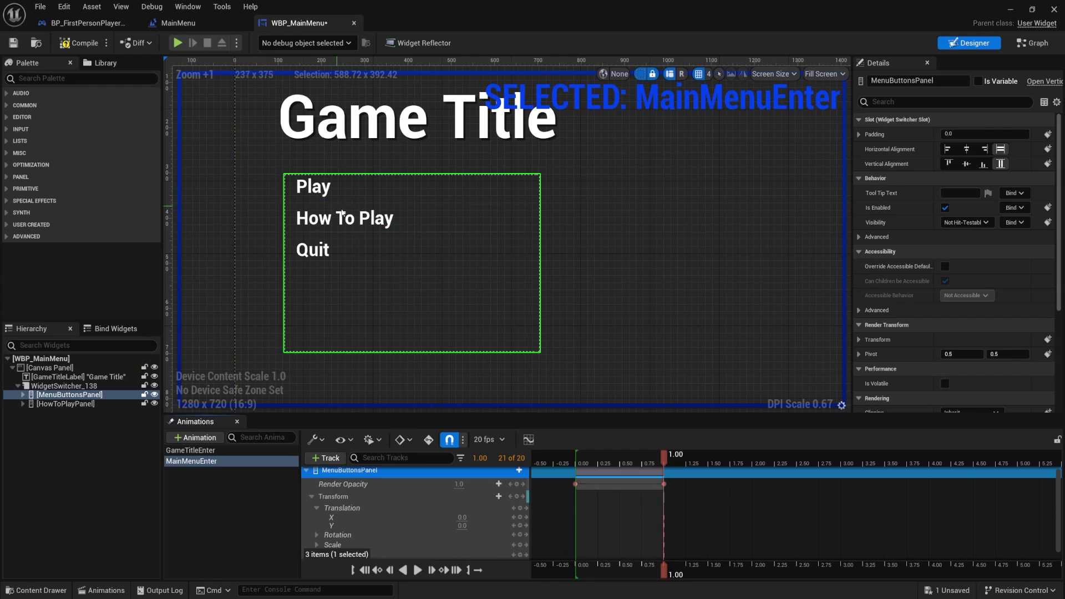
click(577, 462)
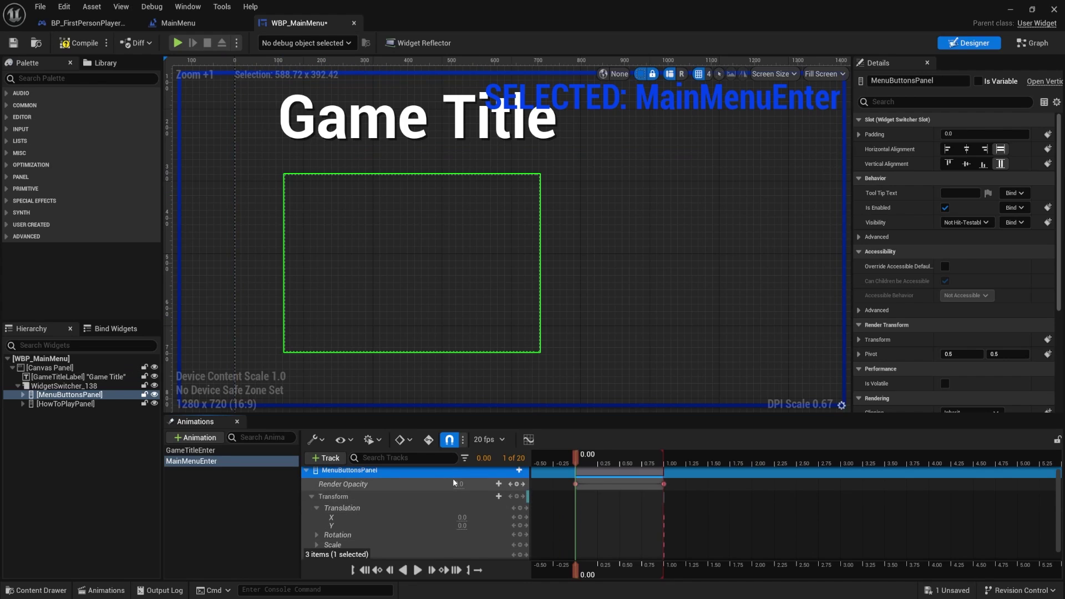
click(463, 517)
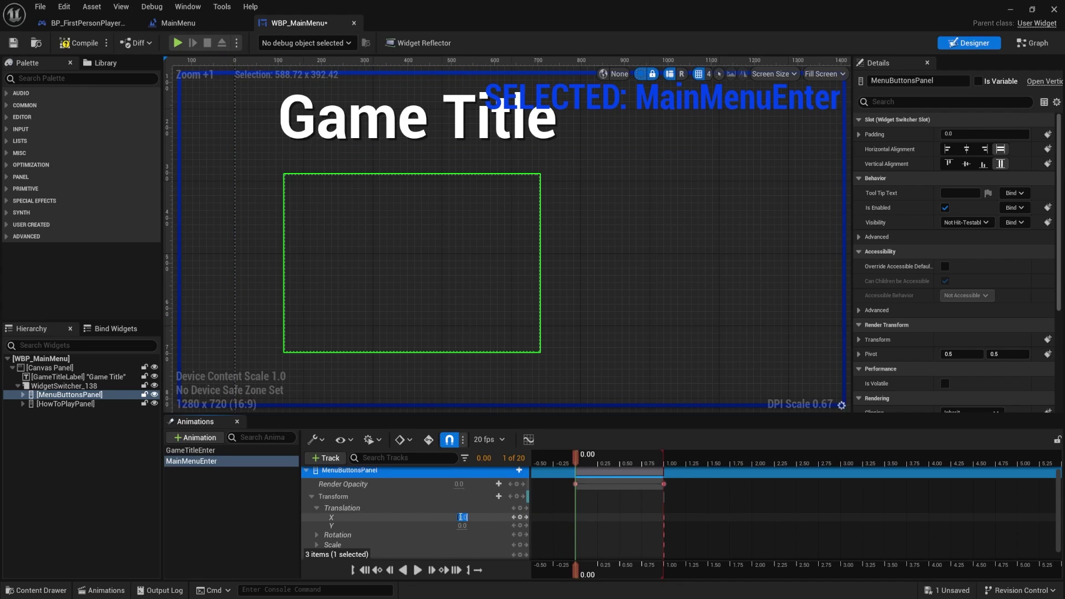
text(-50)
key(Return)
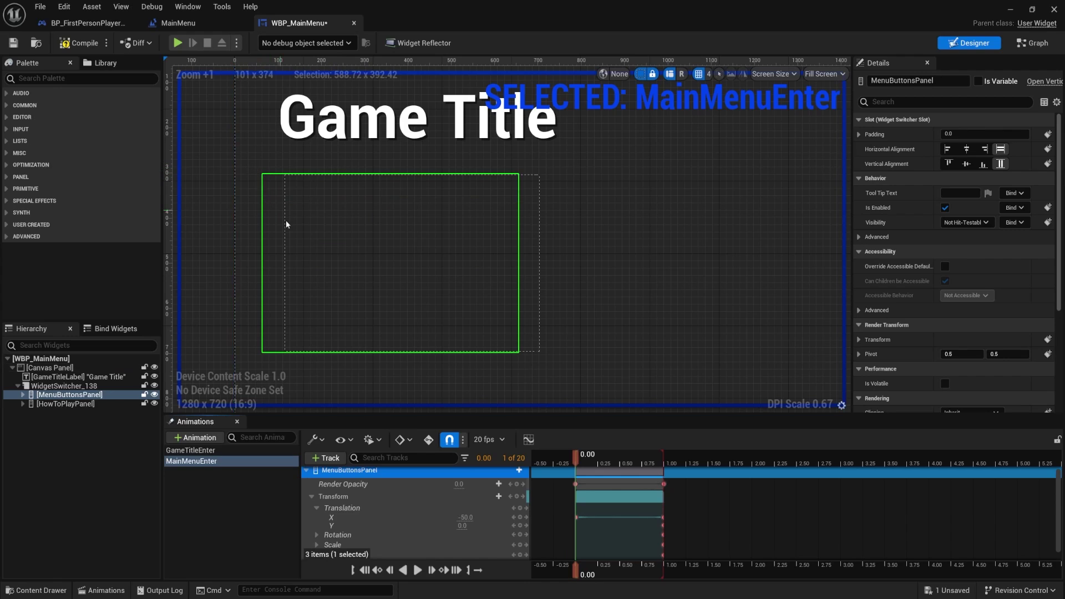
Step: Key MenuButtonsPanel's X translation at 0 at 0.50 seconds
drag(577, 461, 620, 458)
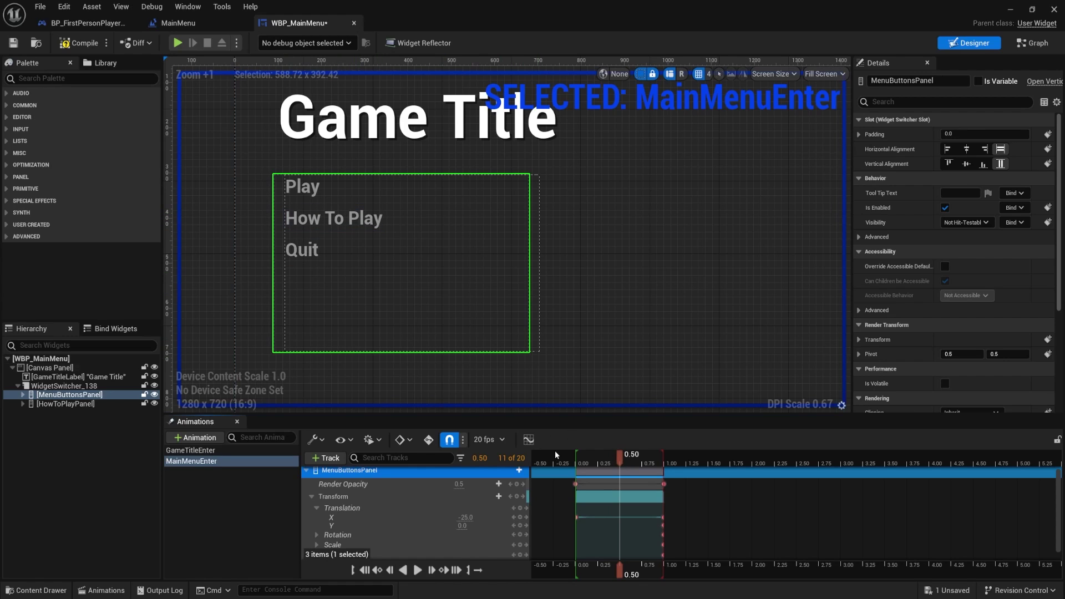
mouse_move(620, 456)
mouse_down()
mouse_move(667, 460)
mouse_move(621, 455)
mouse_up()
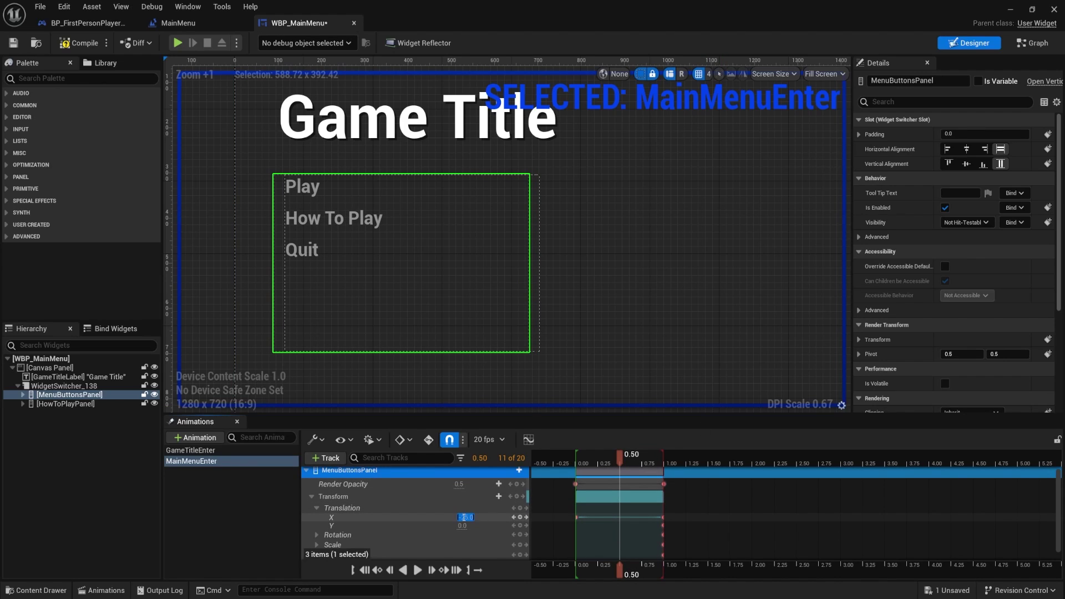
key(Return)
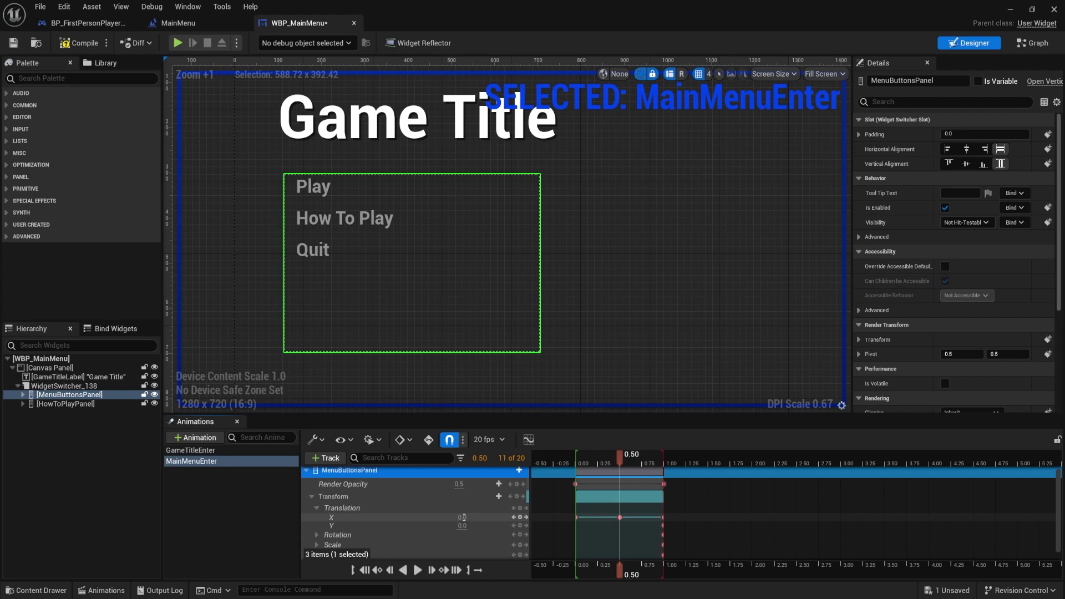
Step: Preview MainMenuEnter from 0.00 seconds, and compile and save the widget blueprint
drag(619, 456, 574, 457)
key(space)
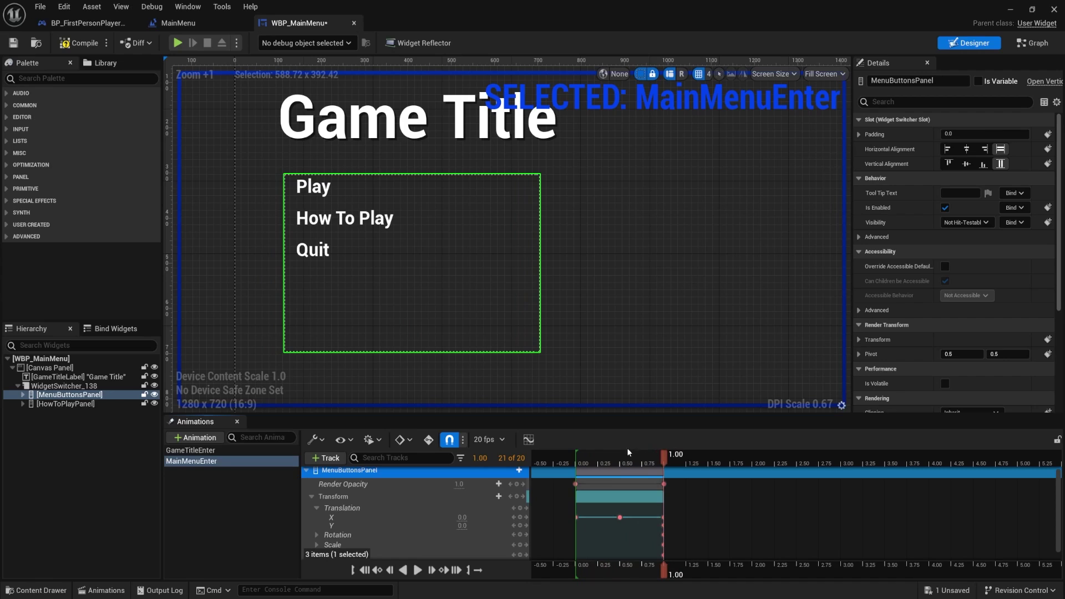
drag(671, 459, 575, 457)
key(space)
click(79, 43)
click(13, 43)
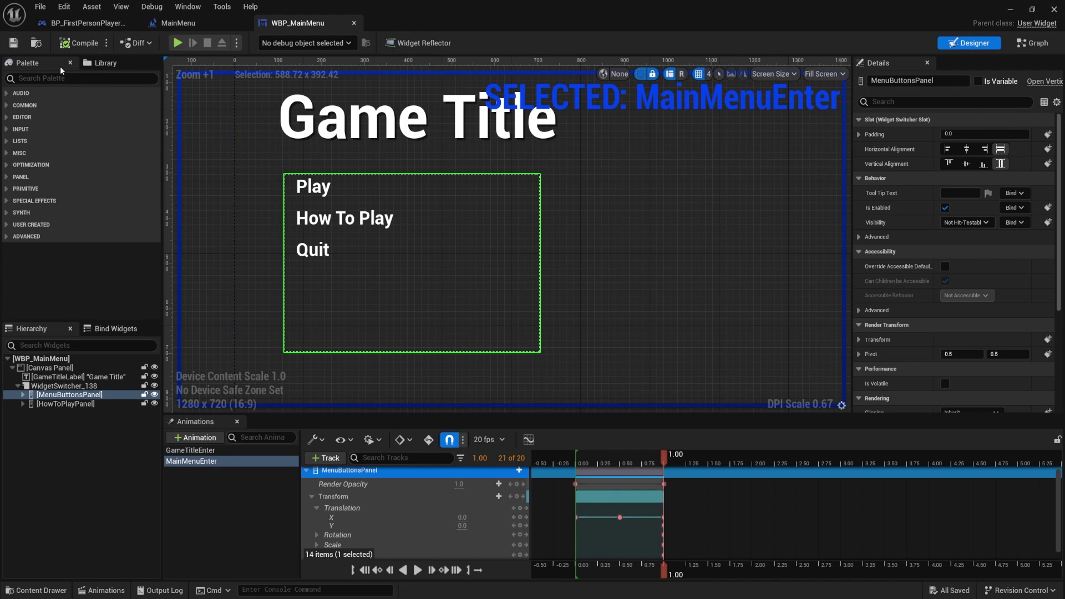
Step: Examine the Play Animation node on Event Construct in the event graph and the menu layout in the designer
click(1033, 43)
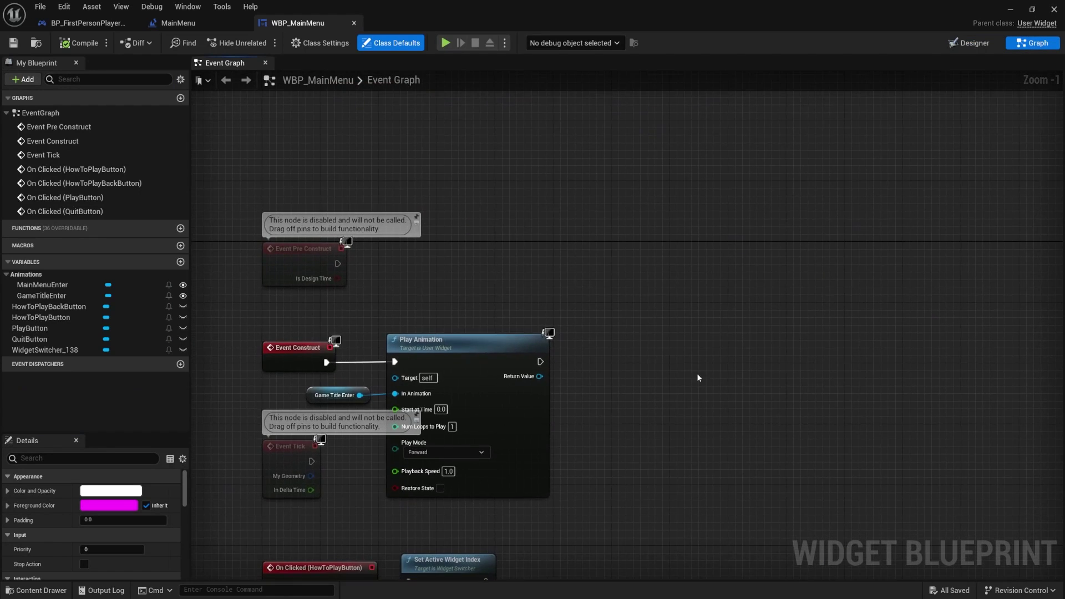
scroll(696, 377, down, 2)
right_drag(645, 397, 708, 269)
scroll(708, 269, up, 2)
mouse_move(448, 251)
right_down()
mouse_move(392, 183)
mouse_move(315, 206)
mouse_move(322, 232)
mouse_move(441, 238)
right_up()
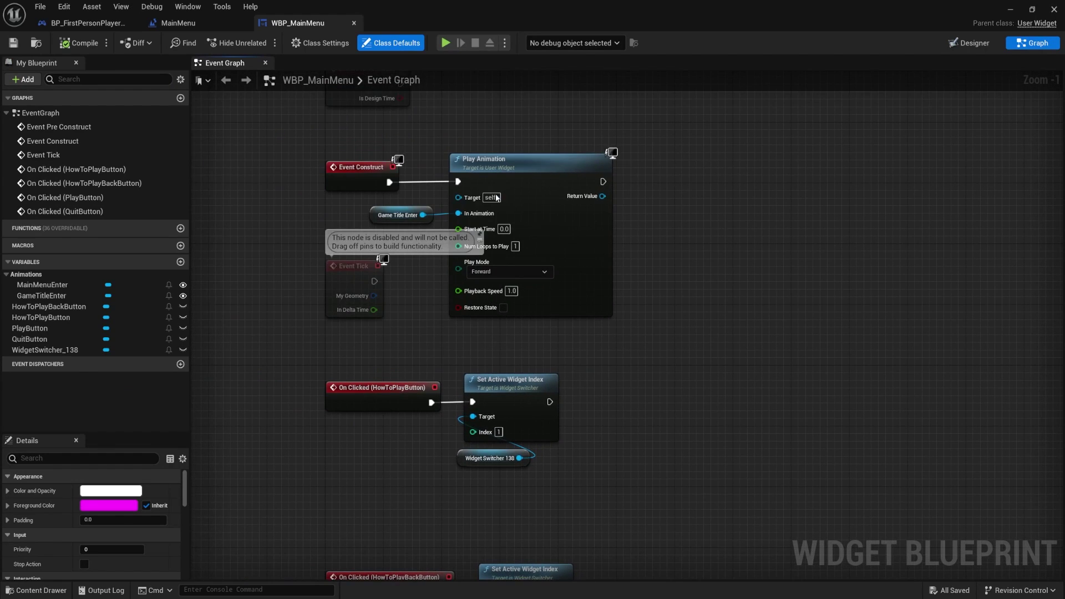
click(470, 166)
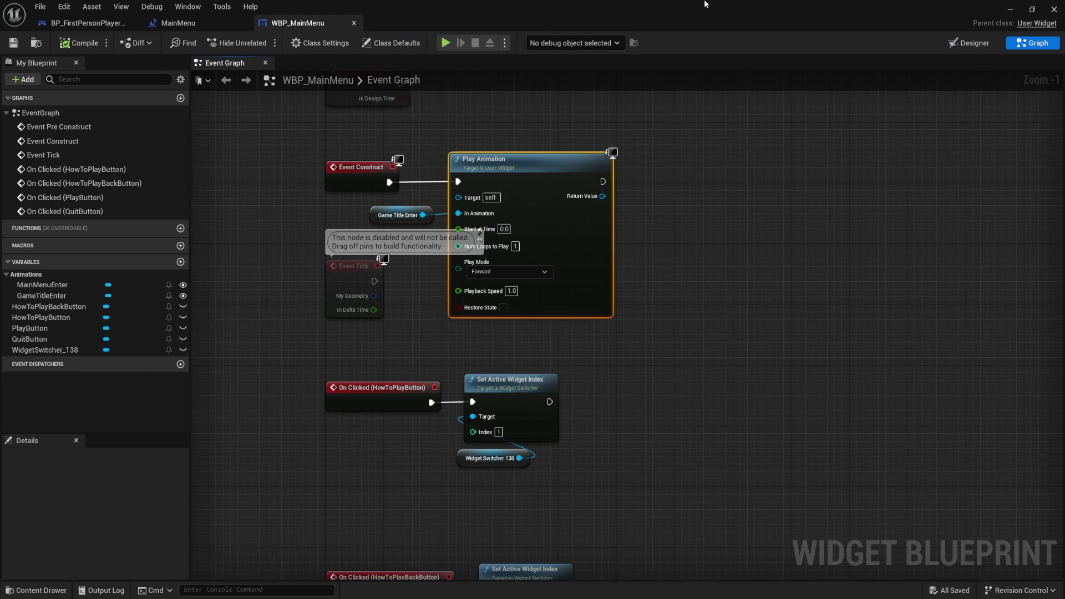
click(970, 43)
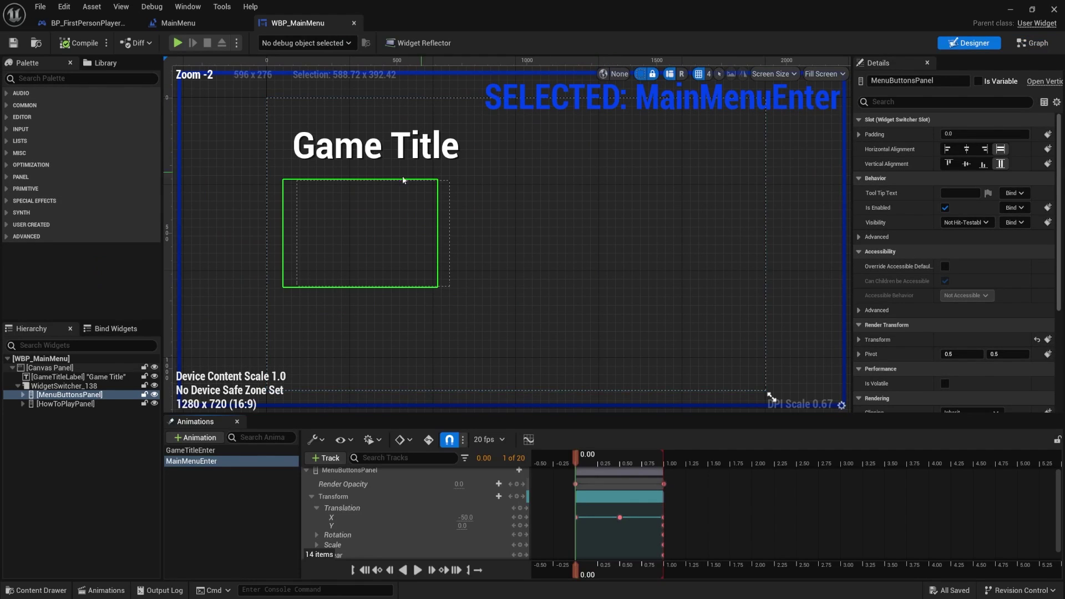
click(1033, 43)
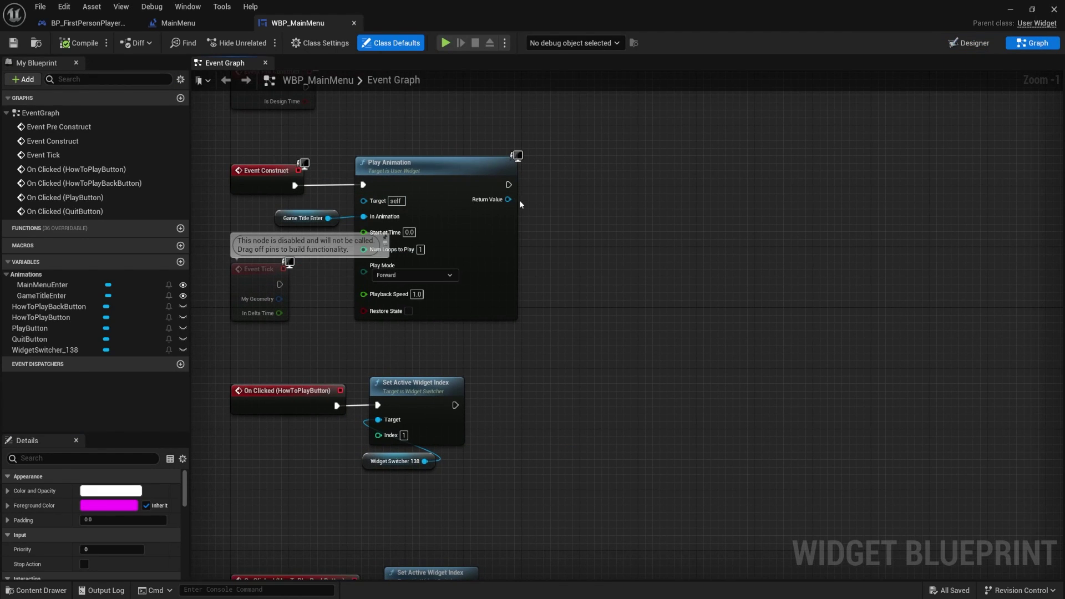
Step: Place a MainMenuEnter reference in the event graph and create a Play Animation node from it
click(50, 286)
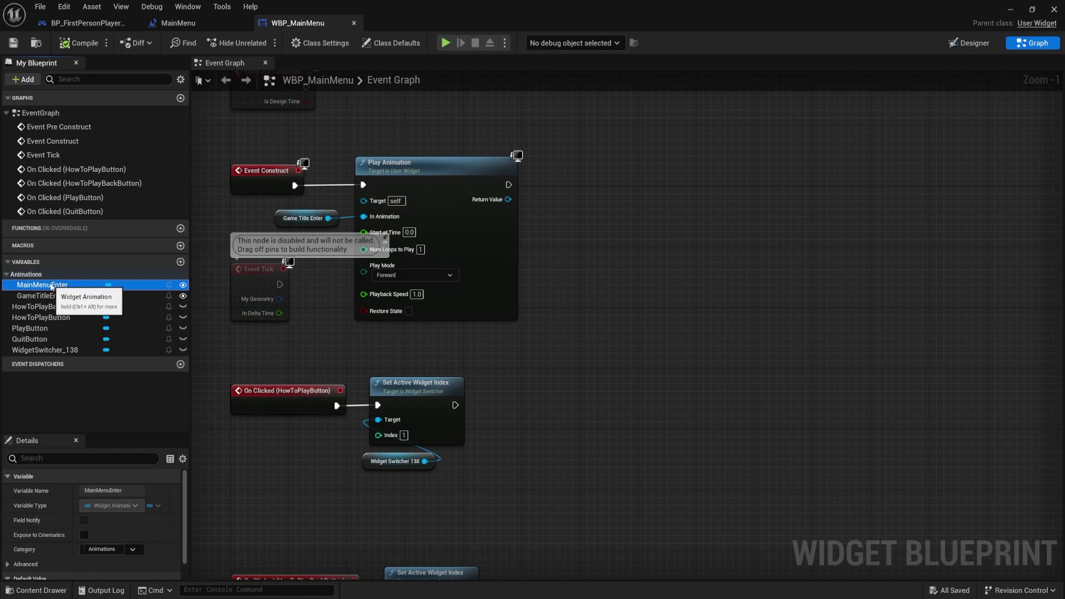
drag(51, 286, 678, 217)
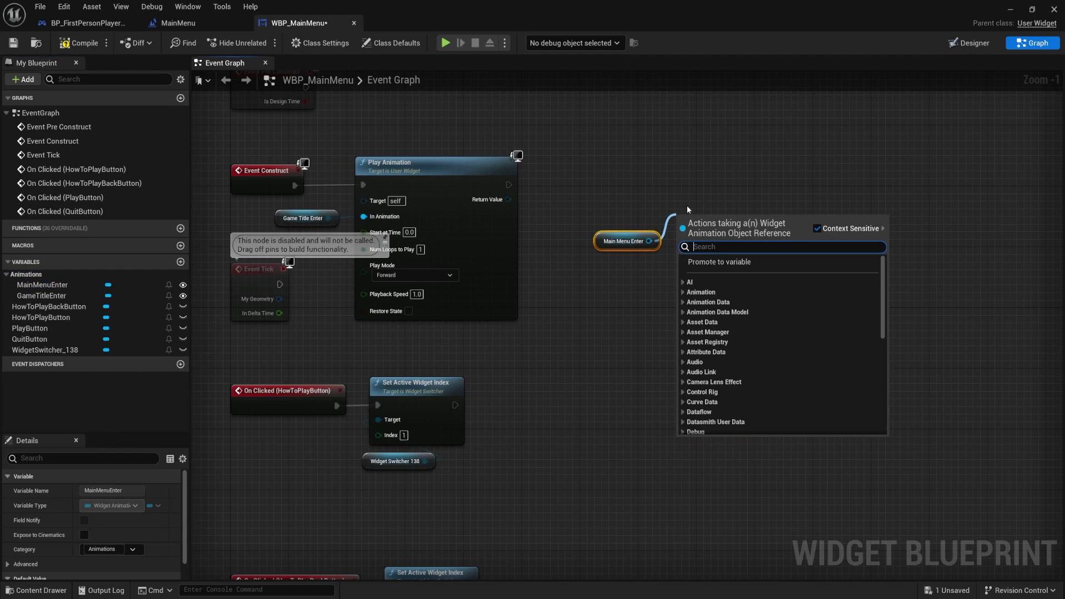
text(play anim)
key(Return)
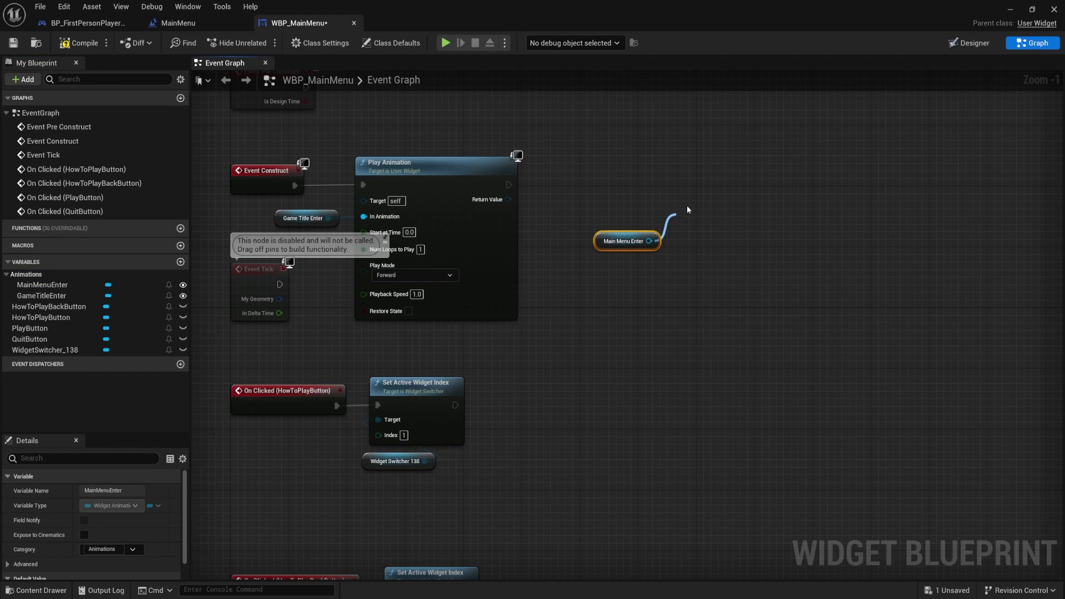
Step: Connect the new Play Animation node after the Game Title Enter one, align it with its reference beside it, and compile and save
drag(509, 184, 670, 205)
drag(572, 404, 690, 175)
click(79, 43)
click(13, 43)
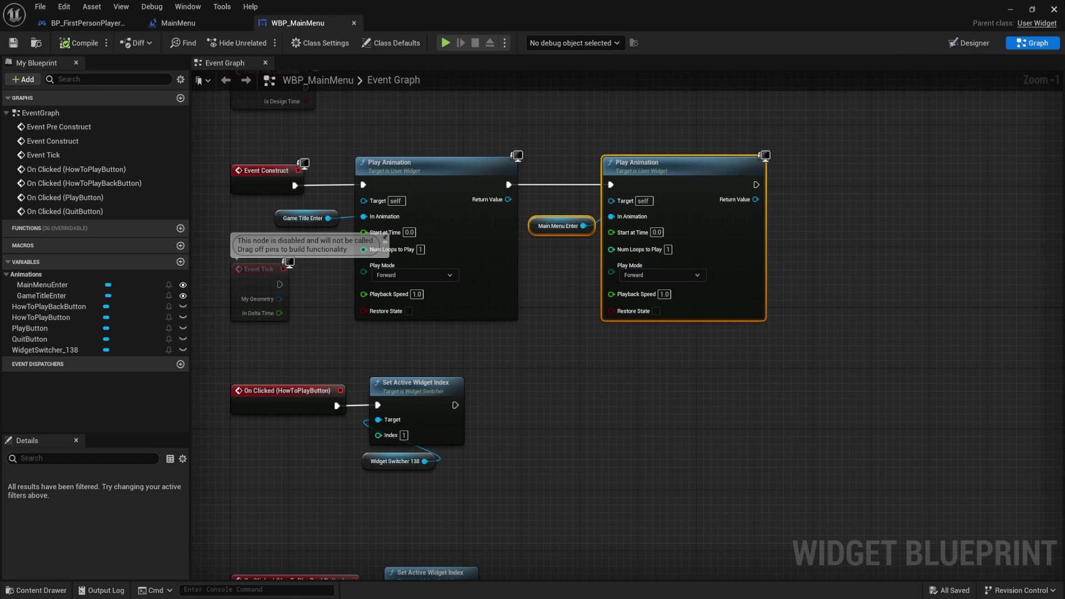
Step: Playtest the MainMenu level repeatedly to check how the title and menu buttons animate in
click(1013, 12)
click(259, 44)
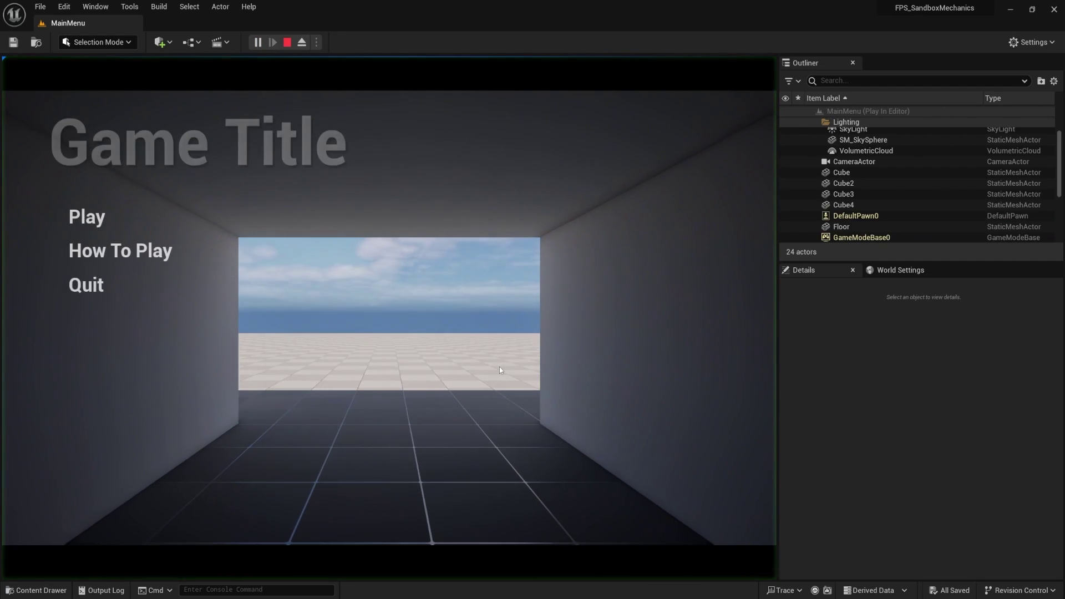
click(287, 42)
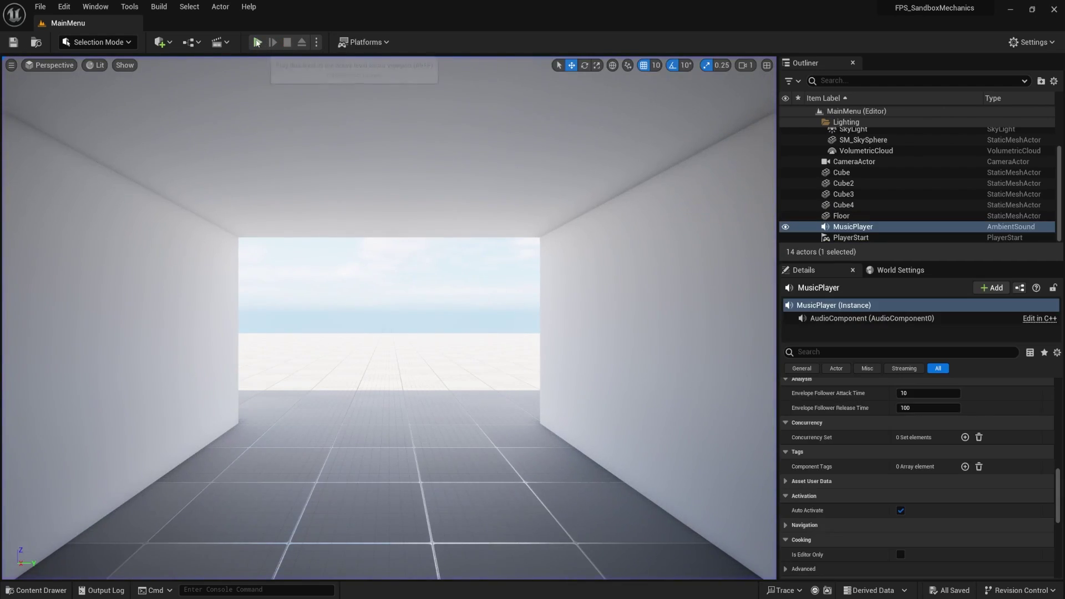
click(257, 42)
click(286, 44)
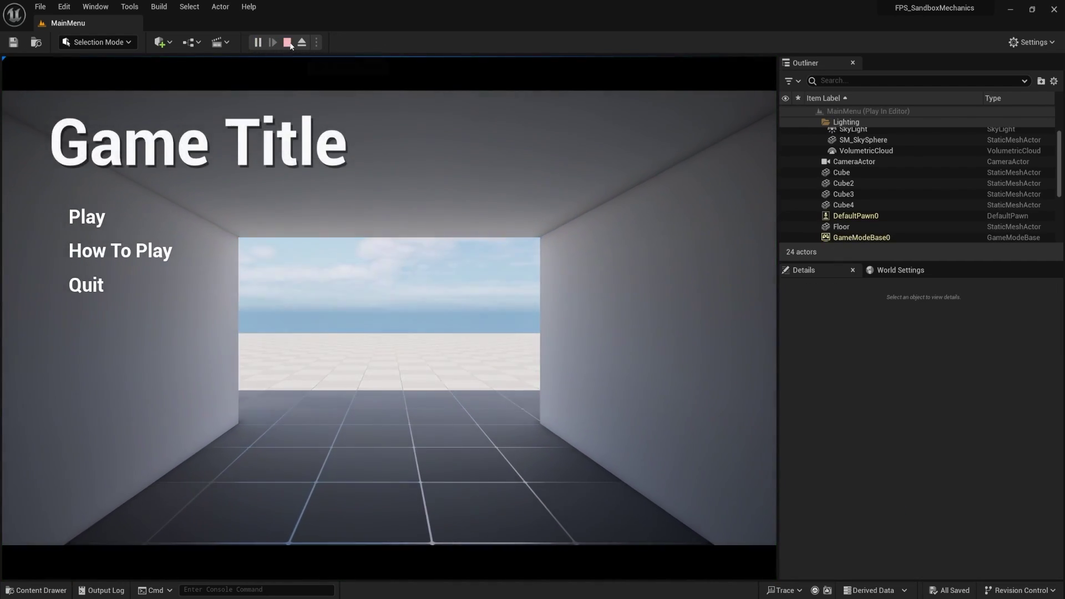
right_drag(402, 332, 426, 355)
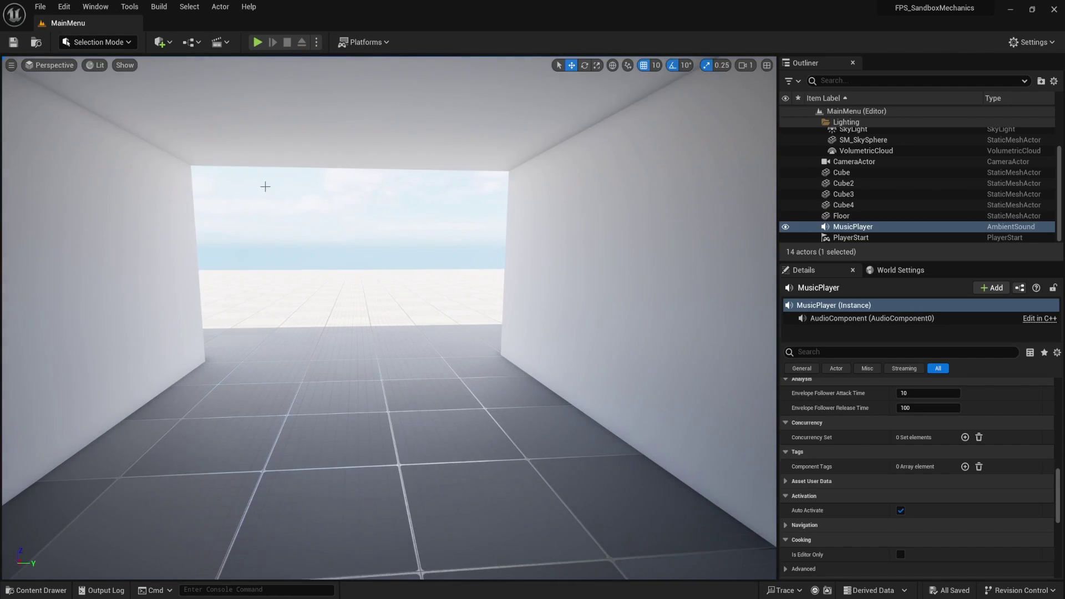
right_drag(316, 86, 294, 76)
click(258, 43)
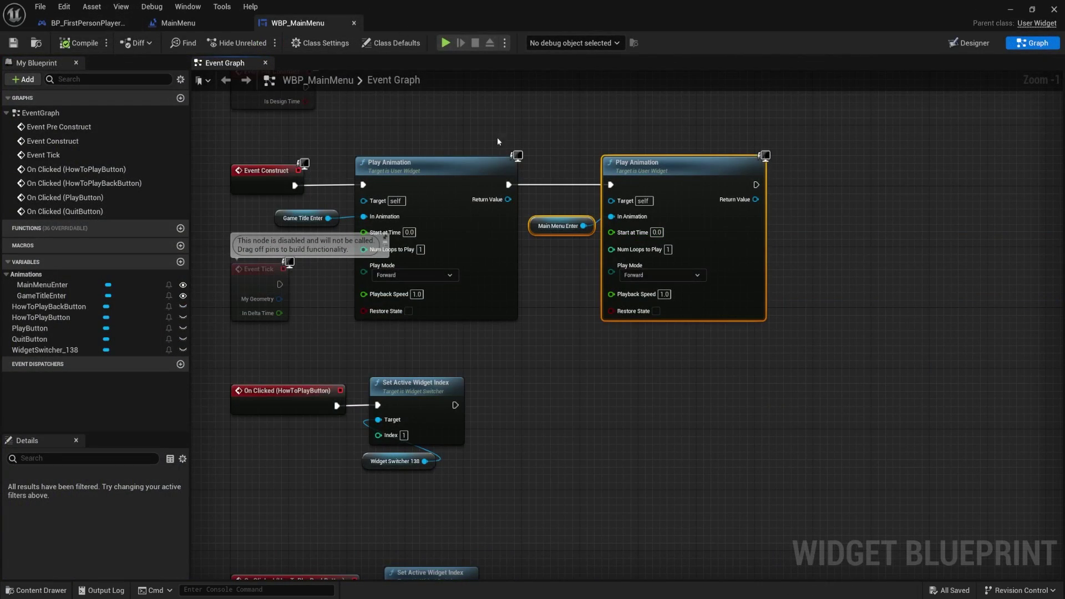
Step: Examine the MainMenuEnter animation tracks in the designer and the Play Animation and button-click nodes in the event graph
click(968, 43)
scroll(558, 267, up, 4)
right_drag(450, 268, 554, 268)
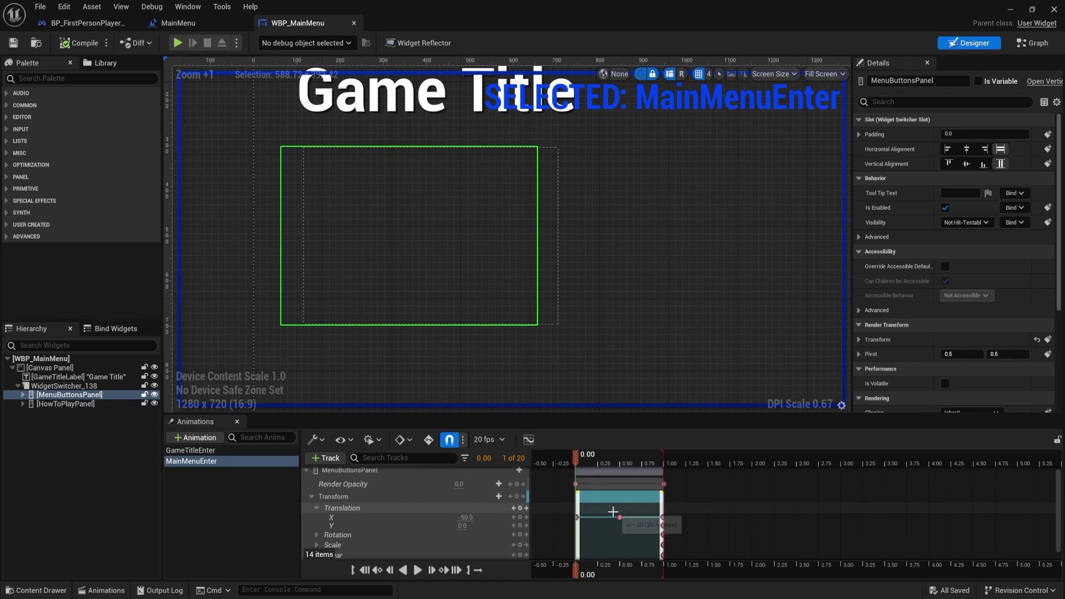
mouse_move(577, 457)
mouse_down()
mouse_move(647, 457)
mouse_move(571, 461)
mouse_move(581, 466)
mouse_up()
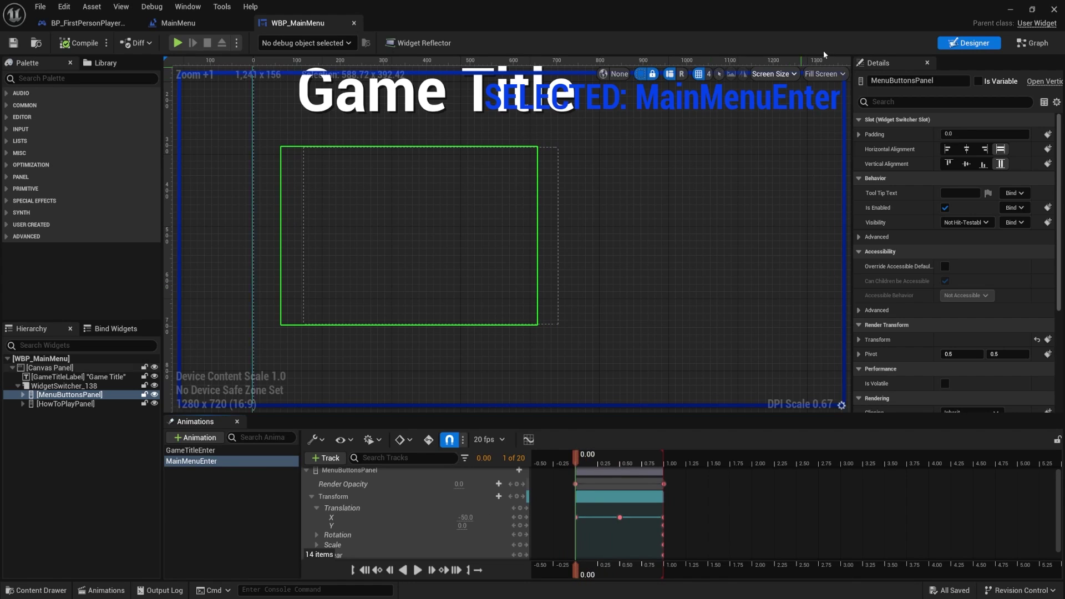
click(1033, 42)
right_drag(741, 400, 762, 398)
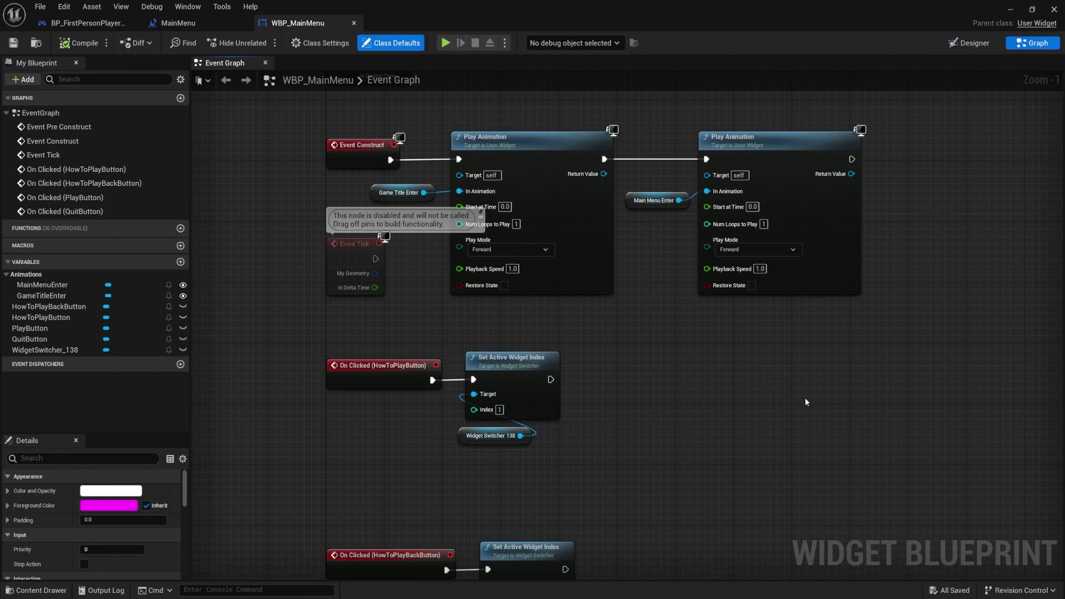
right_drag(837, 326, 722, 385)
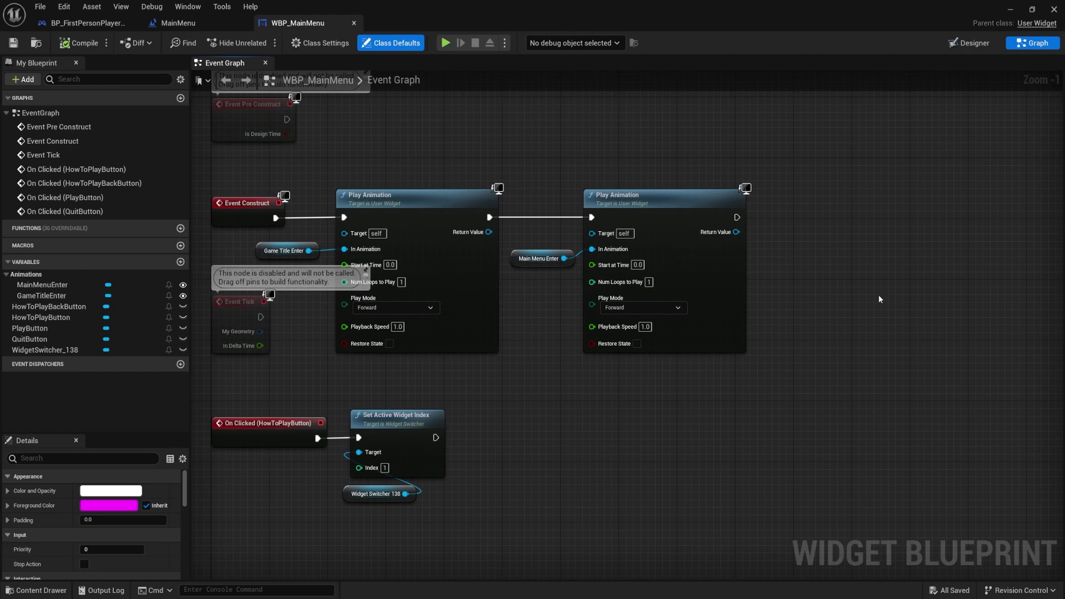
right_drag(527, 459, 709, 326)
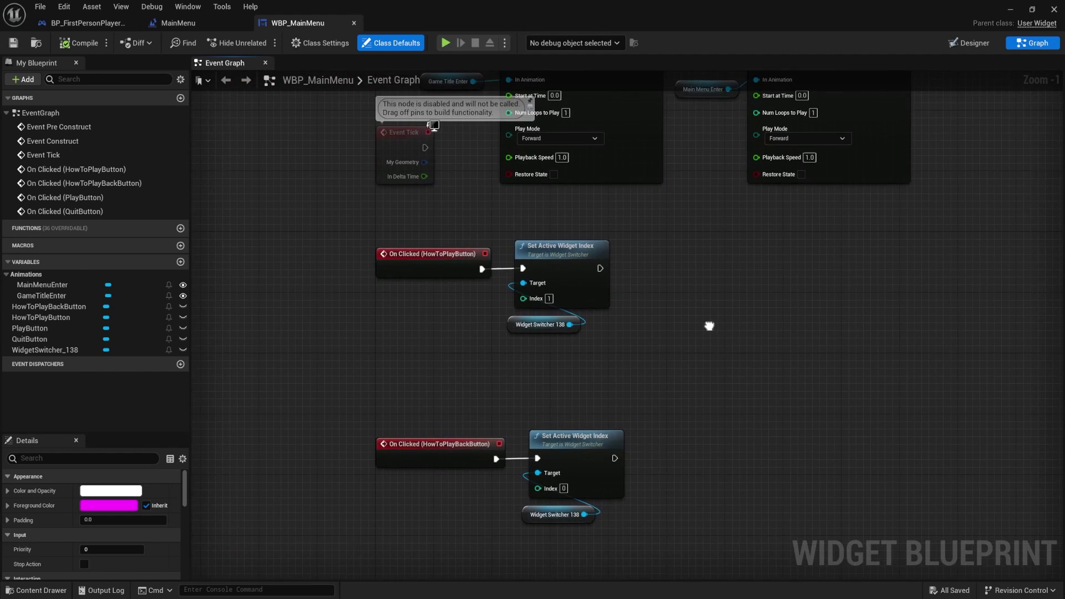
right_drag(642, 344, 605, 296)
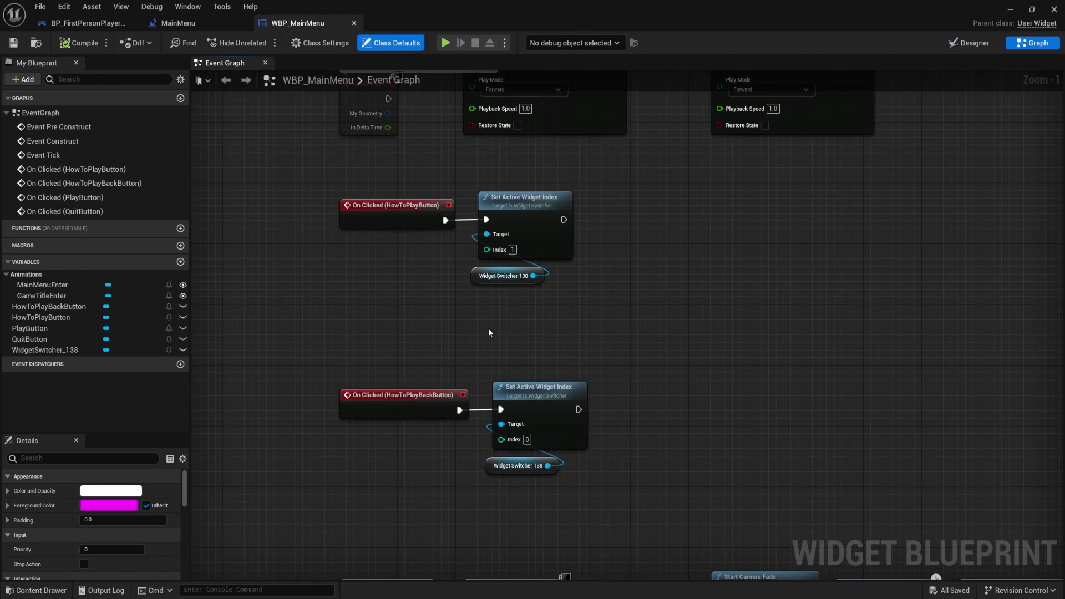
Step: Move the HowToPlayButton's Set Active Widget Index node and its Widget Switcher reference away from the click event to make room
drag(490, 329, 563, 218)
click(658, 286)
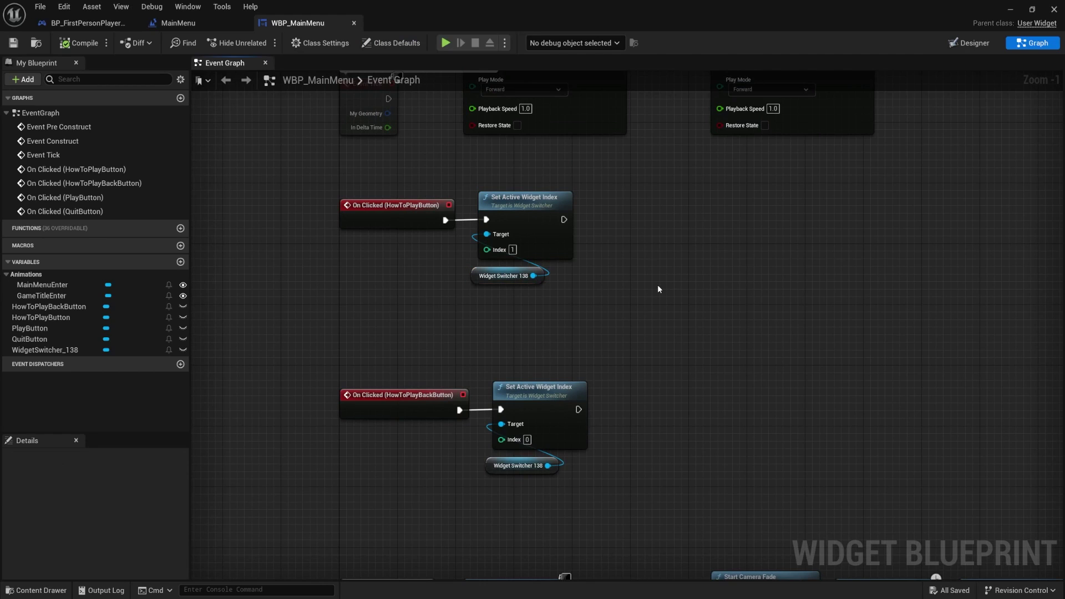
drag(604, 289, 713, 204)
drag(551, 157, 571, 241)
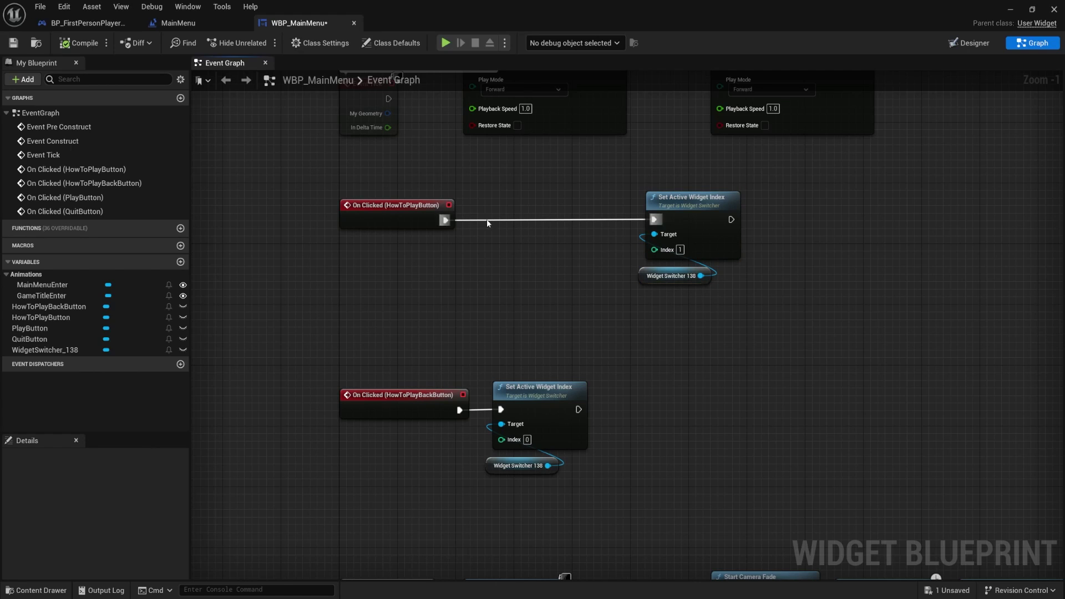
right_drag(620, 272, 609, 346)
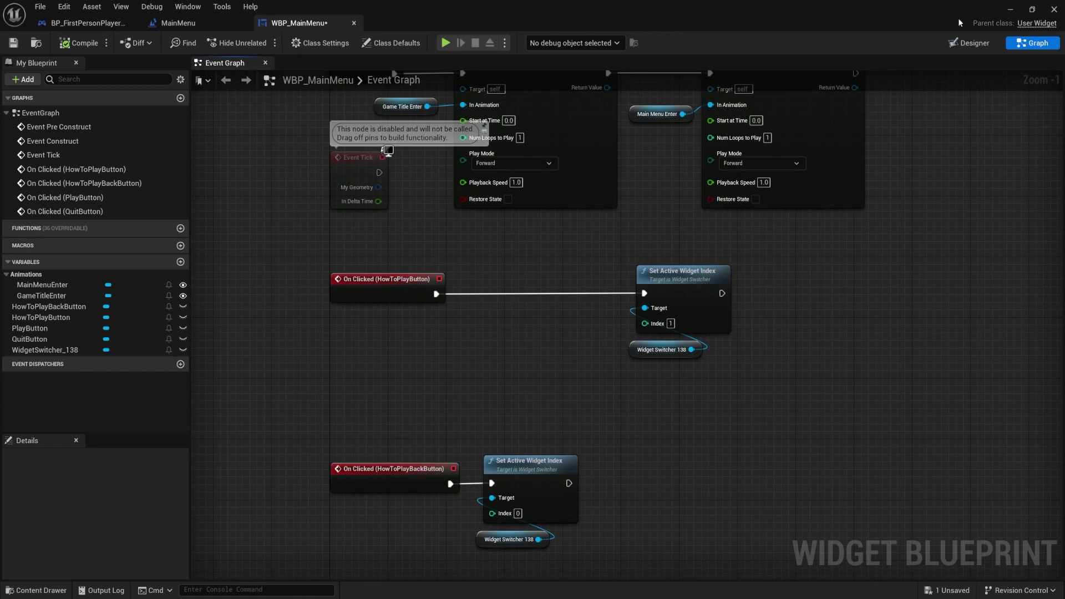
Step: Playtest the MainMenu level, opening the How To Play panel and going back to check how the panels switch
click(971, 43)
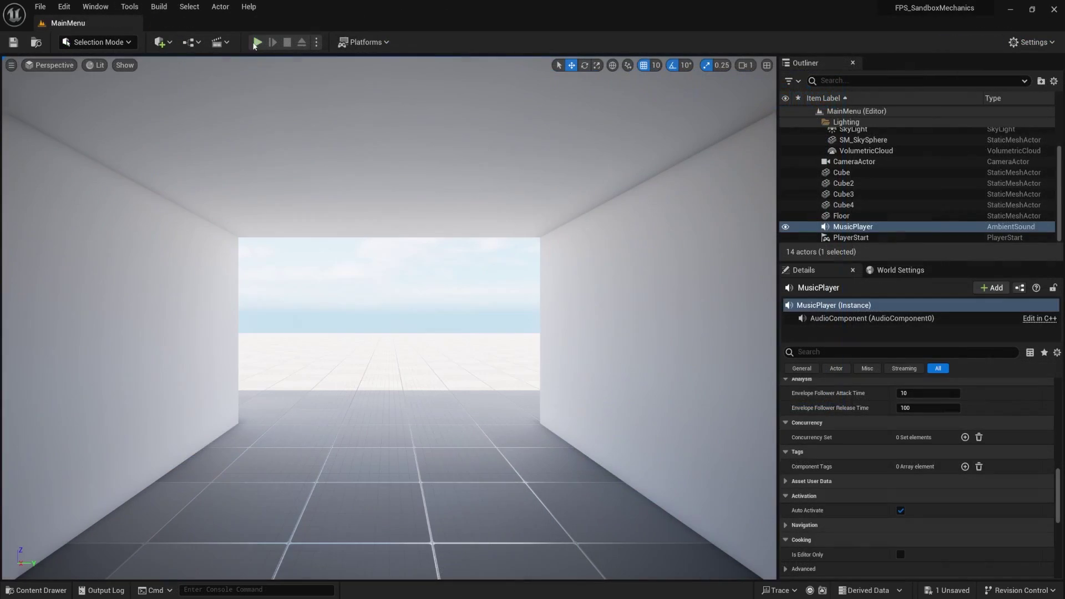
click(258, 43)
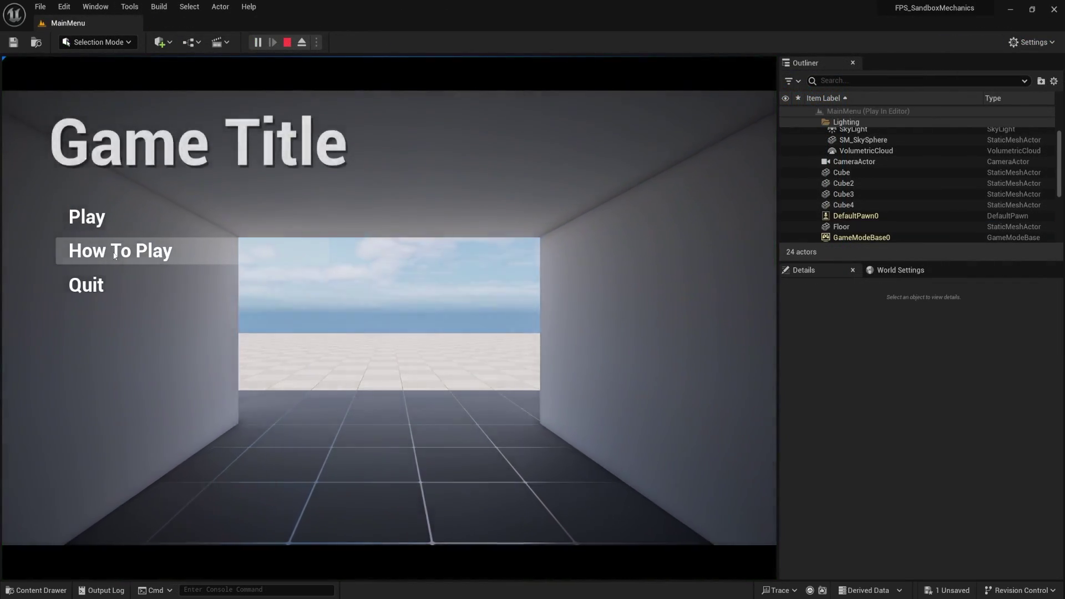
click(115, 255)
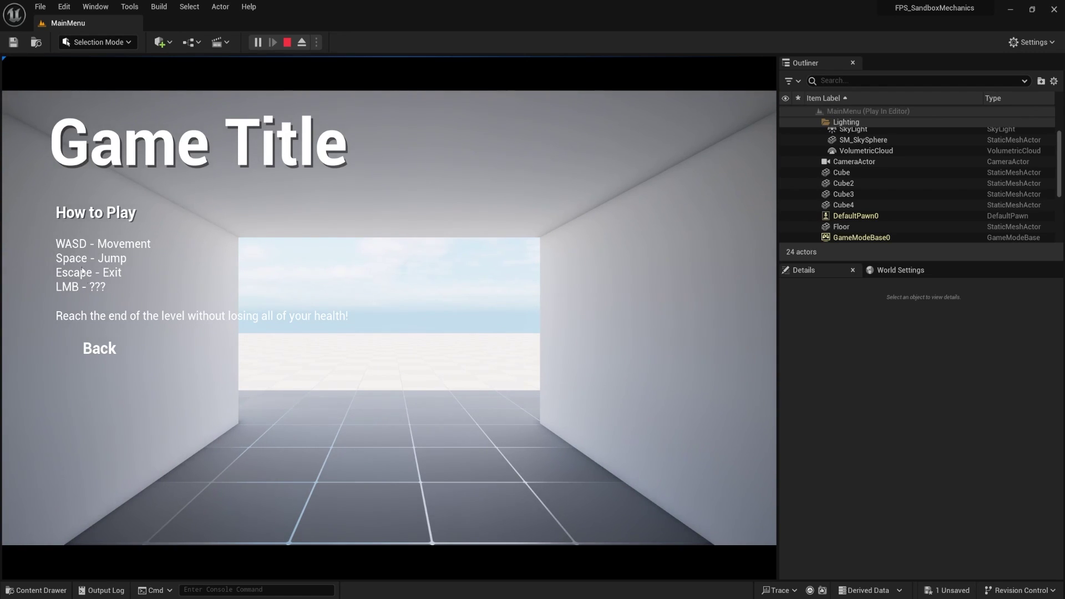
click(99, 348)
click(287, 43)
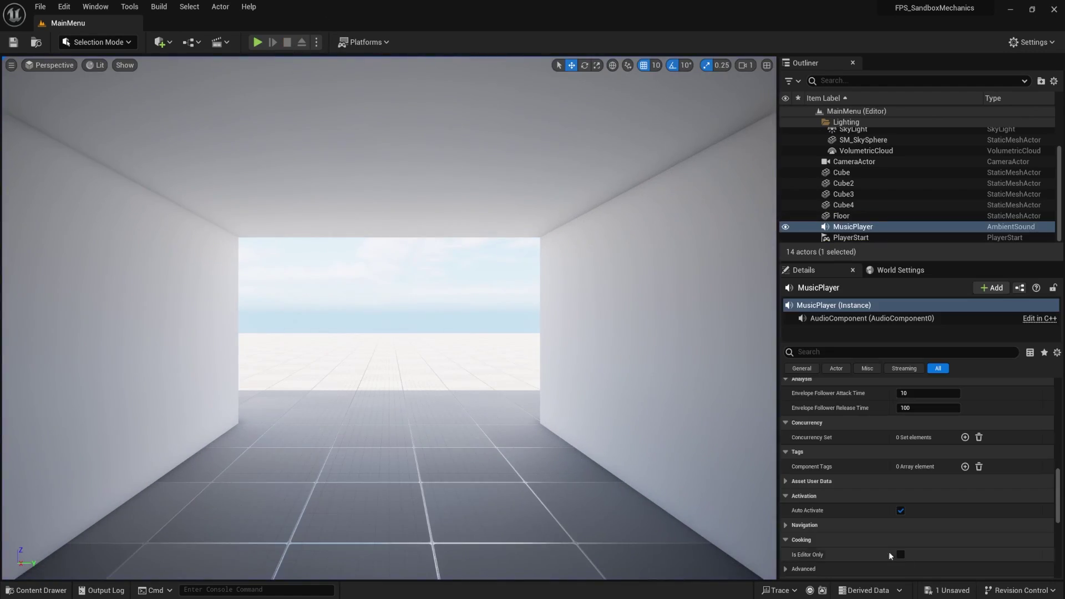
Step: Return to the WBP_MainMenu event graph and shift the HowToPlayButton's Set Active Widget Index and Widget Switcher nodes farther out
click(904, 560)
click(1032, 42)
right_drag(779, 354, 764, 293)
right_drag(548, 212, 641, 248)
drag(671, 222, 749, 327)
drag(753, 256, 812, 256)
Step: Copy the Main Menu Enter reference and its Play Animation node, paste them and connect them to On Clicked (HowToPlayButton)
right_drag(684, 251, 614, 380)
drag(666, 336, 798, 176)
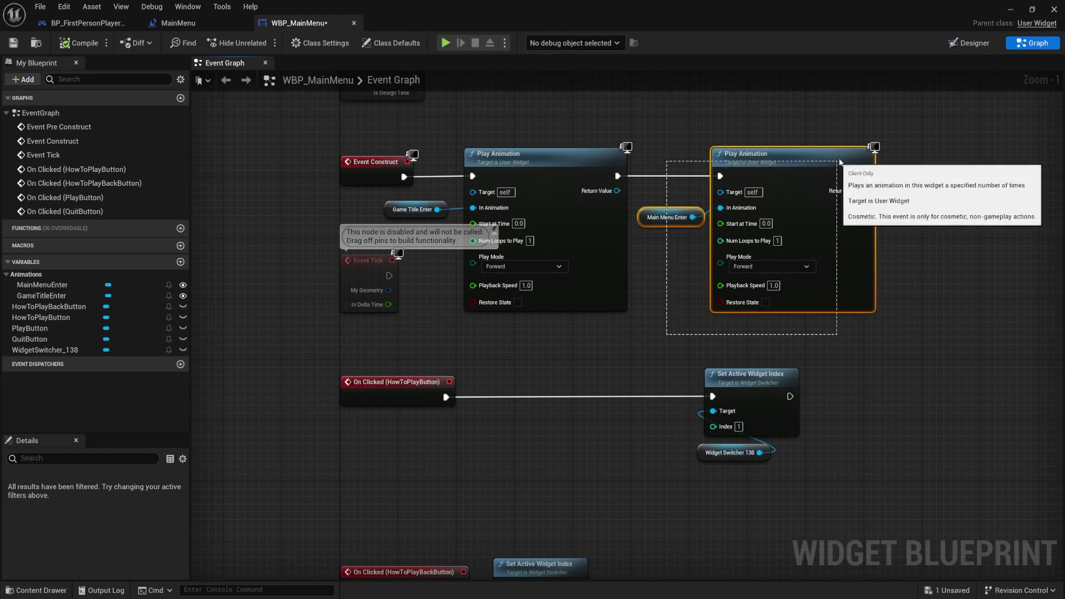
right_drag(541, 478, 624, 360)
click(594, 354)
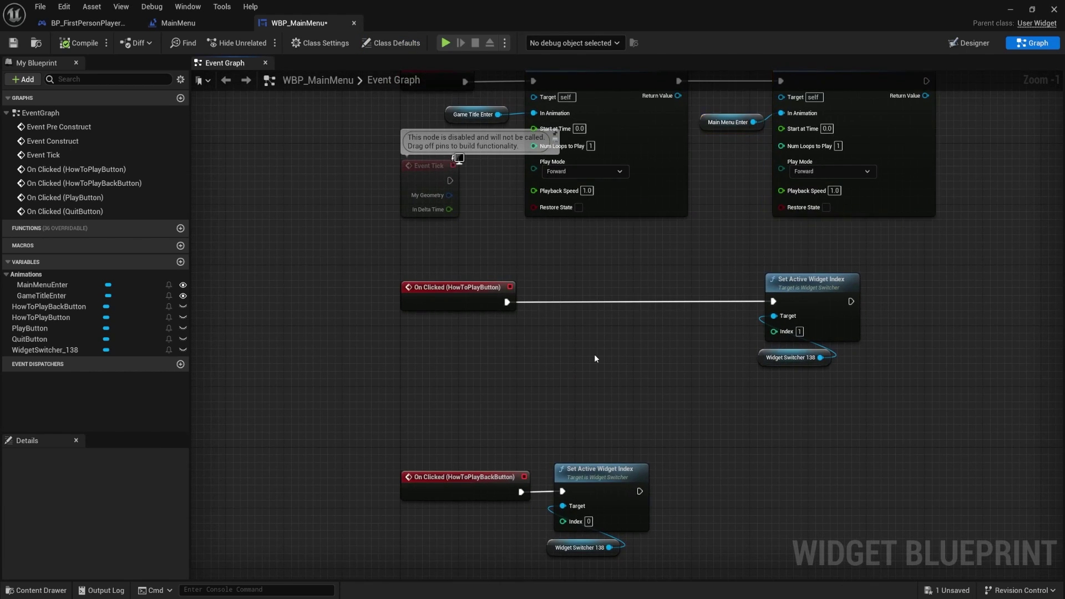
key(ctrl+v)
drag(664, 339, 571, 295)
drag(507, 302, 540, 302)
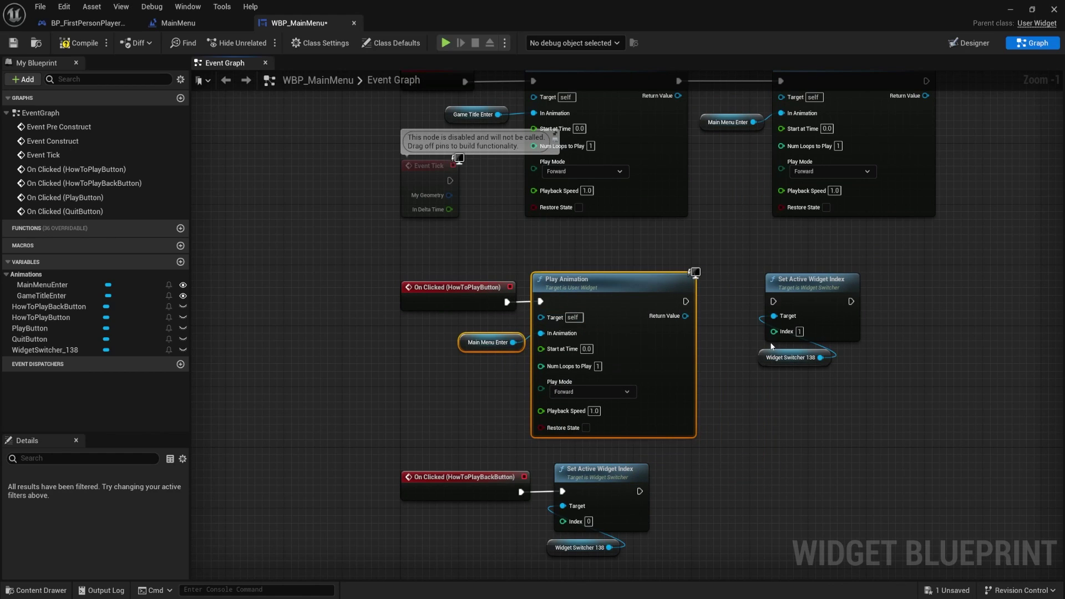
Step: Shift the Set Active Widget Index nodes clear of the pasted Play Animation node and set its Play Mode to Reverse
drag(785, 392, 825, 293)
drag(825, 293, 884, 293)
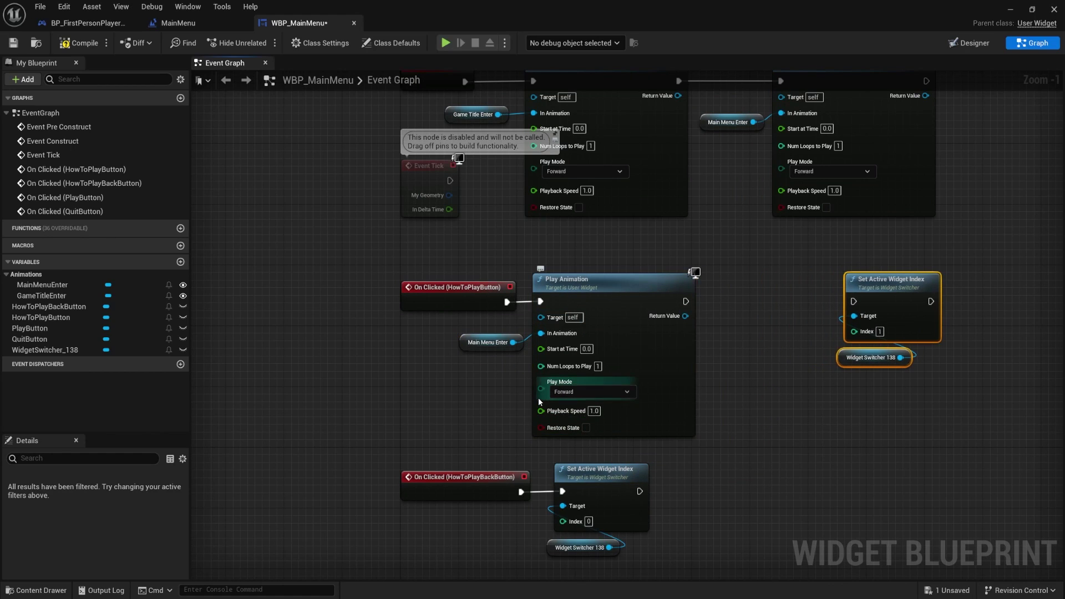
click(563, 393)
click(567, 410)
right_drag(707, 414, 602, 388)
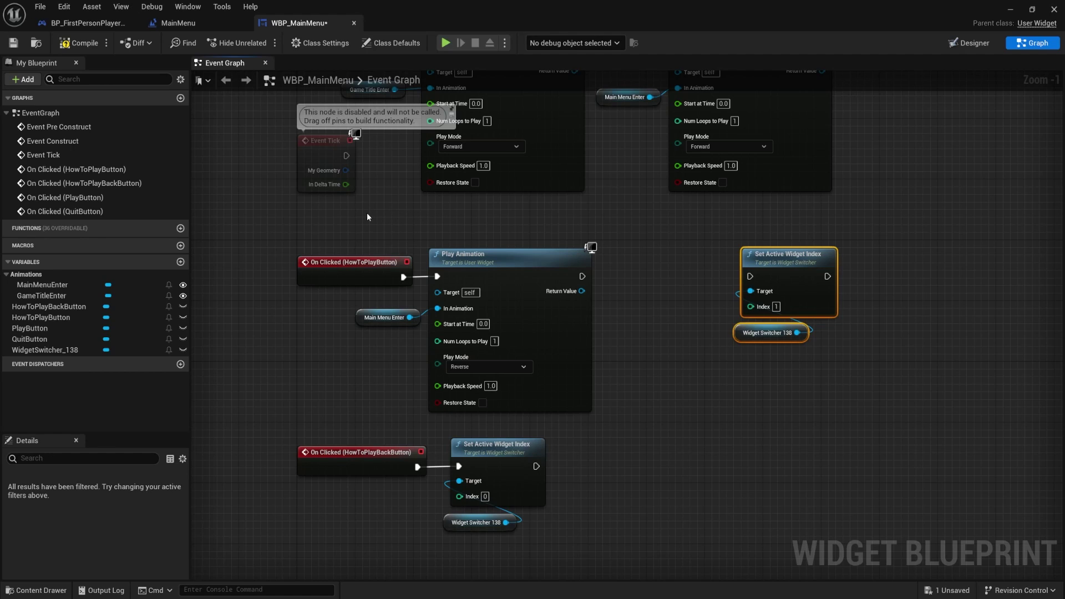
Step: Insert a Delay with a Duration of 1 between the reversed Play Animation and Set Active Widget Index (index 1), and save
right_drag(368, 235, 268, 217)
drag(482, 258, 537, 258)
key(Escape)
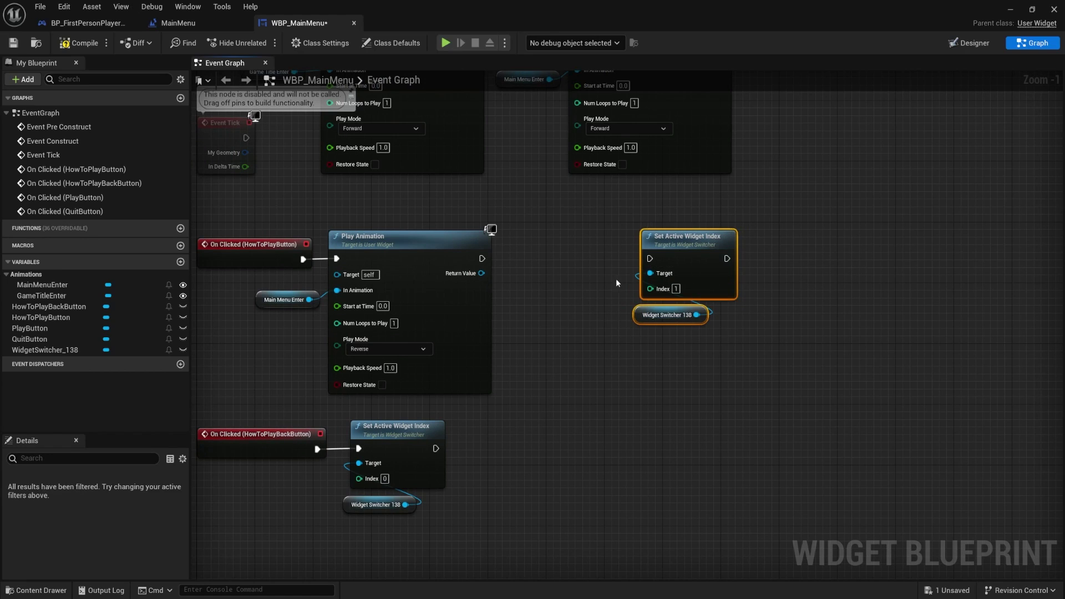
drag(481, 258, 541, 263)
text(Delay)
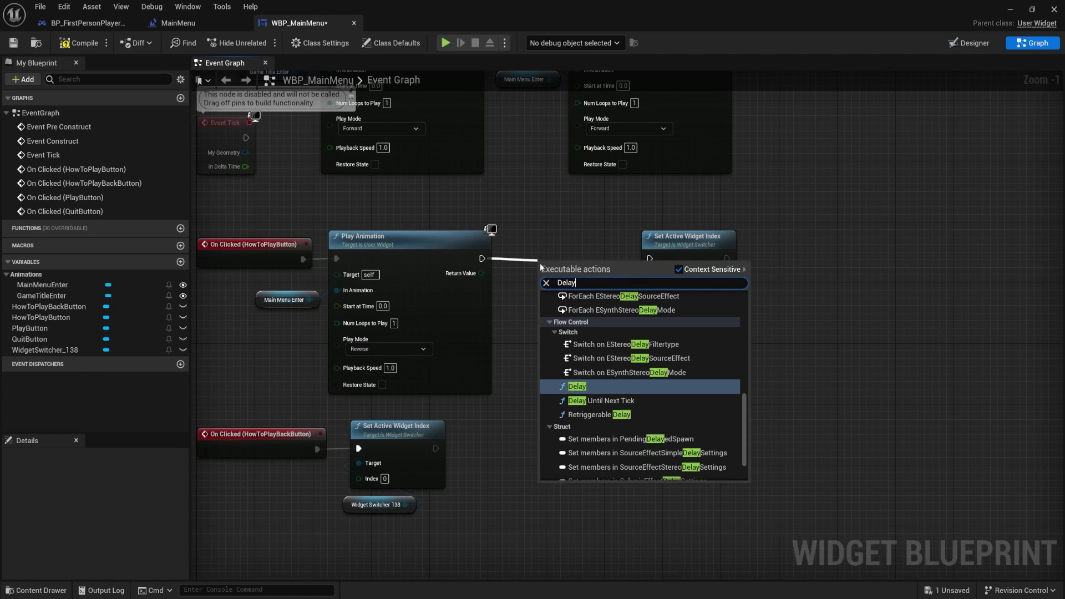
key(Return)
drag(611, 258, 650, 259)
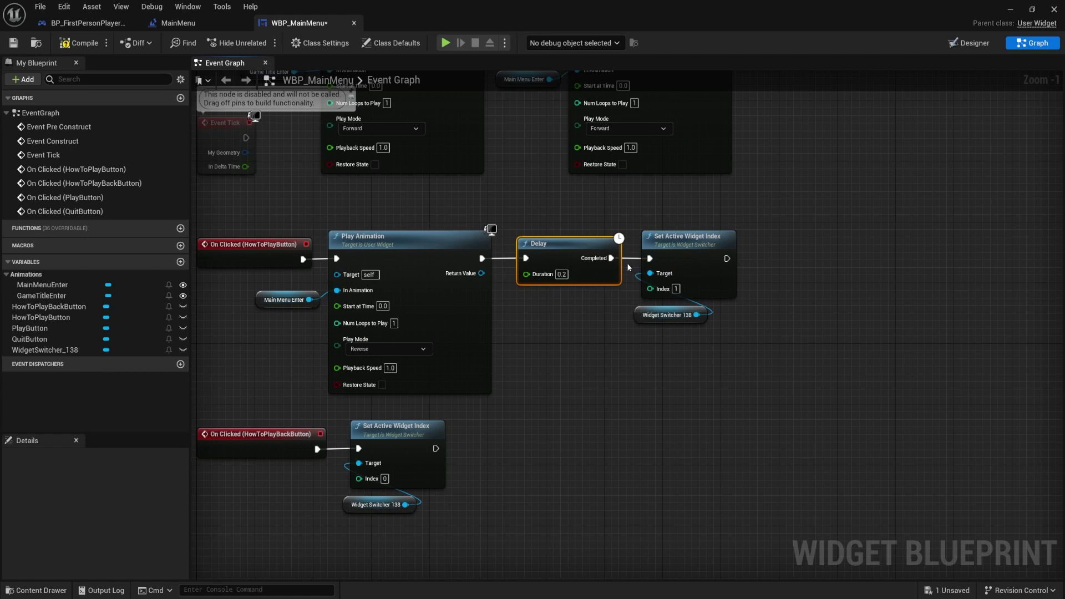
click(561, 274)
text(1)
key(ctrl+s)
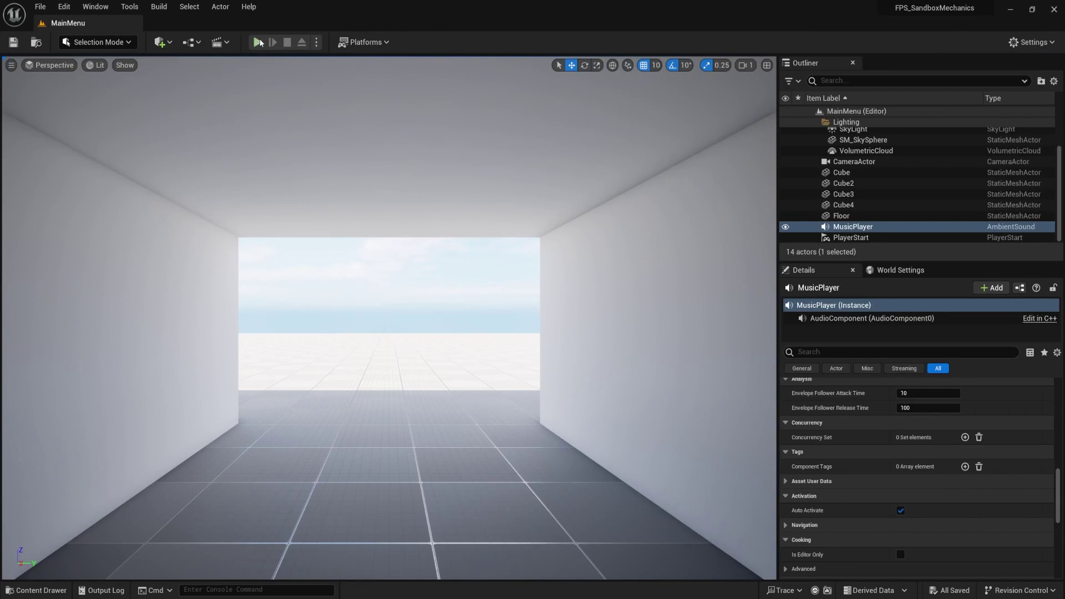
Step: Playtest the MainMenu level and open How To Play to check the reversed button animation
click(259, 42)
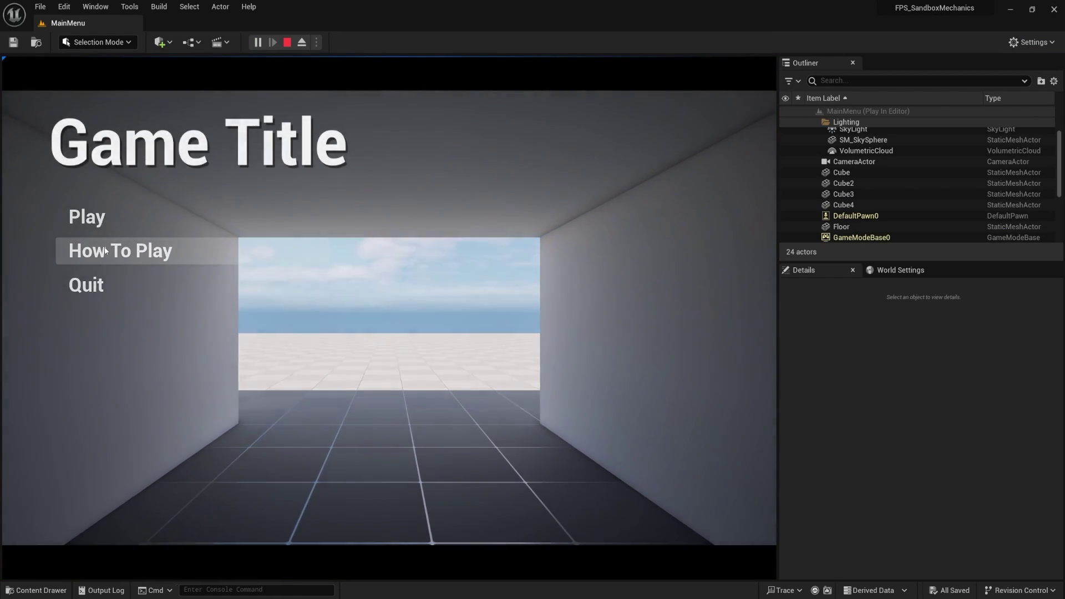
click(105, 251)
click(287, 42)
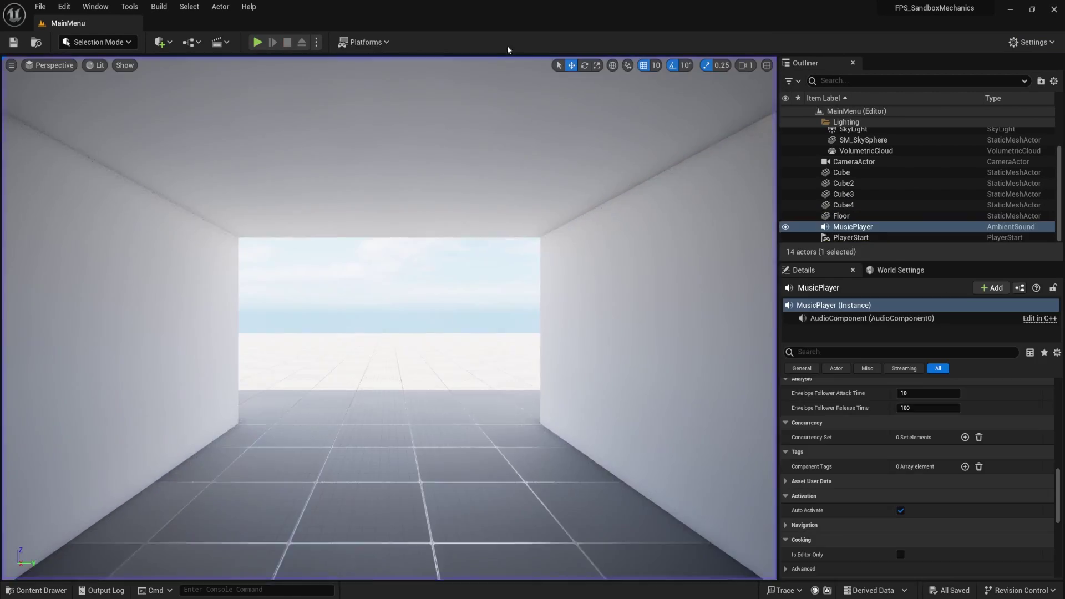
Step: Set the reversed Play Animation's Playback Speed to 2.0 and the following Delay's Duration to 0.3, and save
key(ctrl+space)
mouse_move(872, 584)
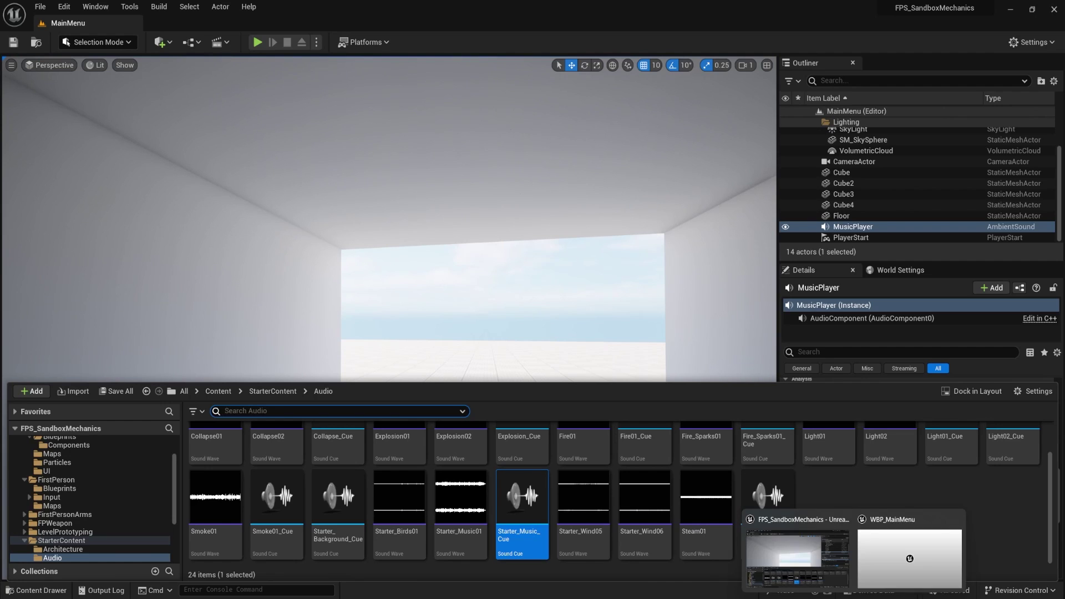
click(894, 560)
right_drag(403, 420, 504, 393)
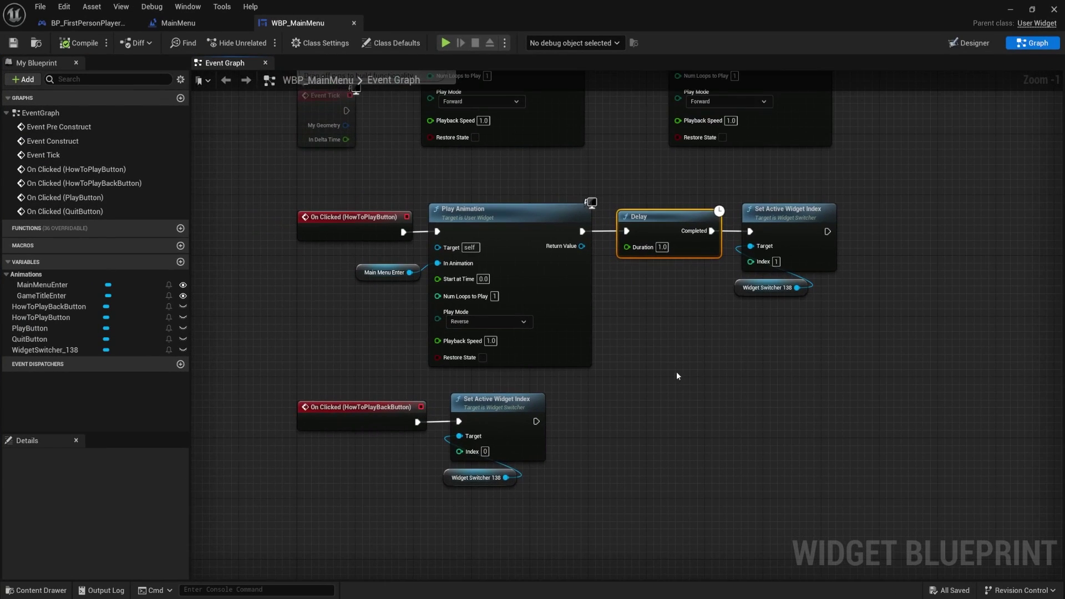
click(491, 341)
key(Return)
click(662, 246)
text(0.3)
key(Return)
key(ctrl+s)
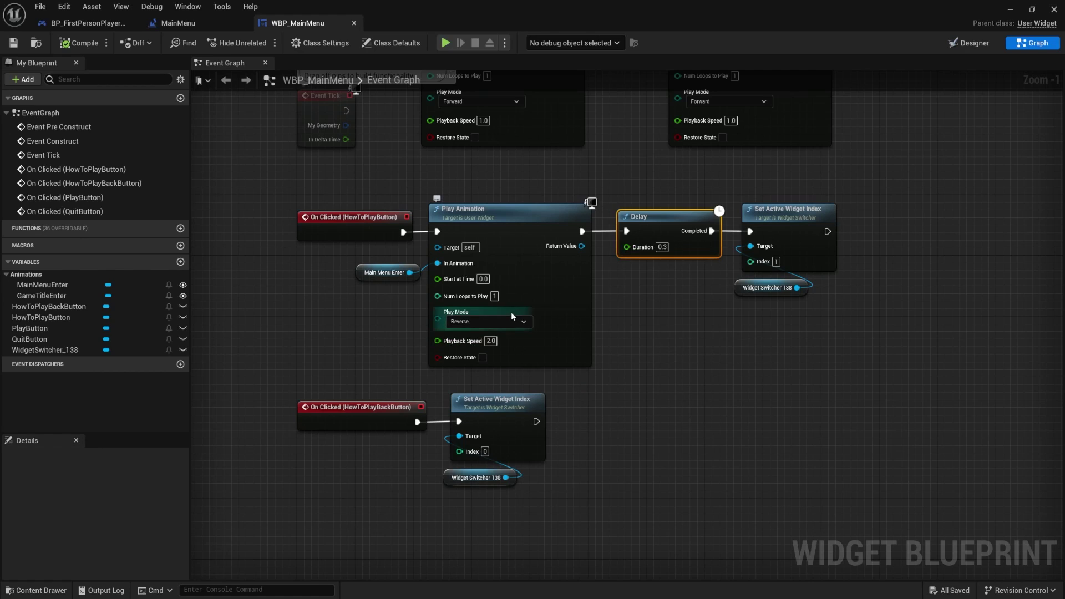
Step: Nudge the Delay node slightly closer to the HowToPlayButton's Play Animation node
drag(490, 341, 504, 343)
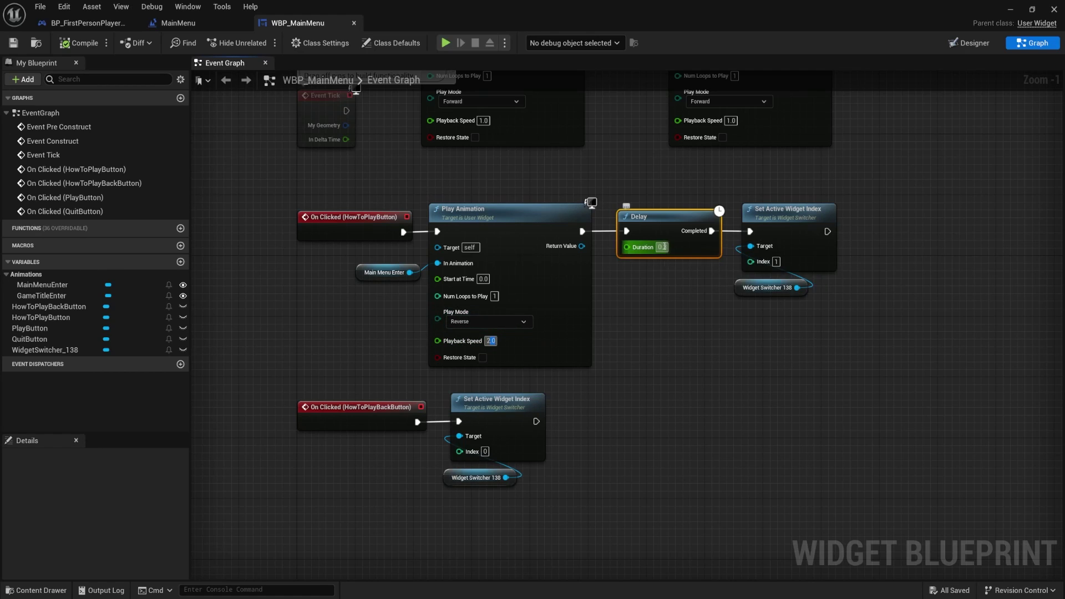
drag(657, 187, 678, 275)
drag(668, 235, 661, 236)
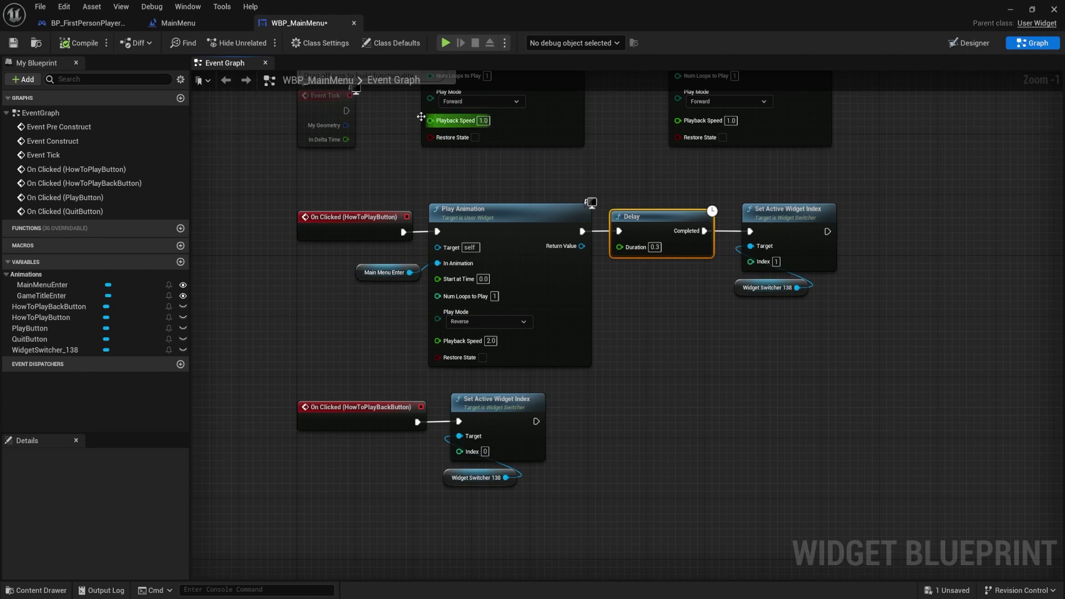
Step: Playtest the sped-up How To Play transition and the return from it with the Back option
click(1010, 10)
click(258, 42)
click(137, 255)
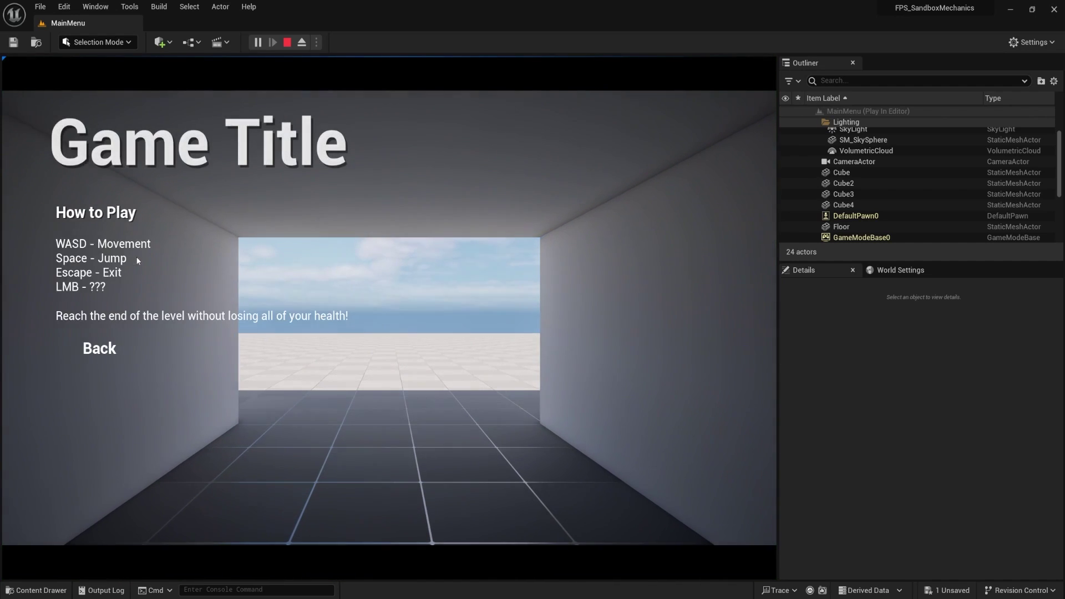
click(113, 350)
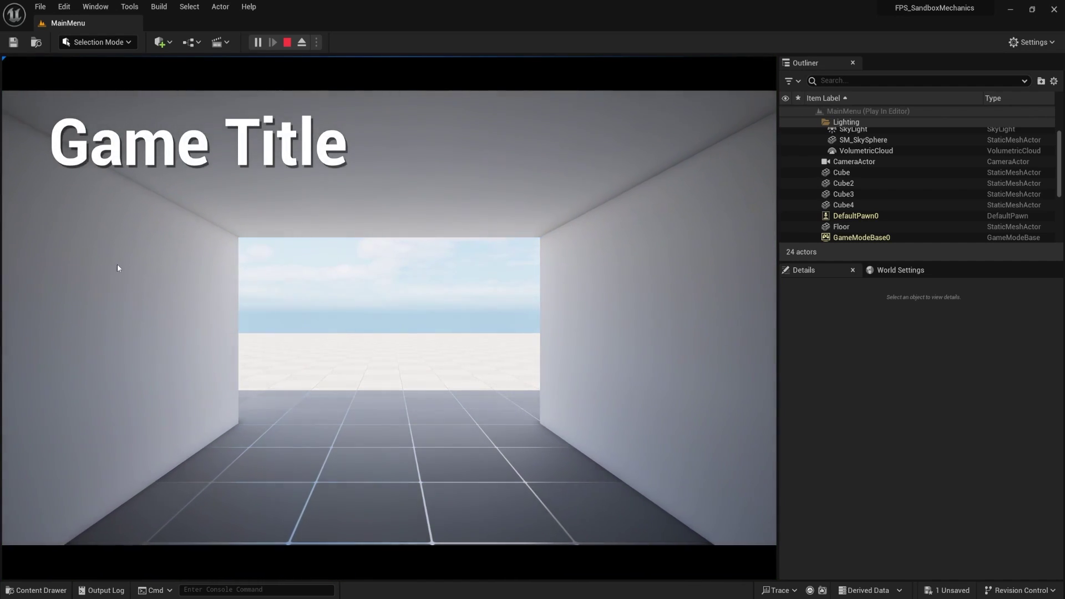
click(287, 42)
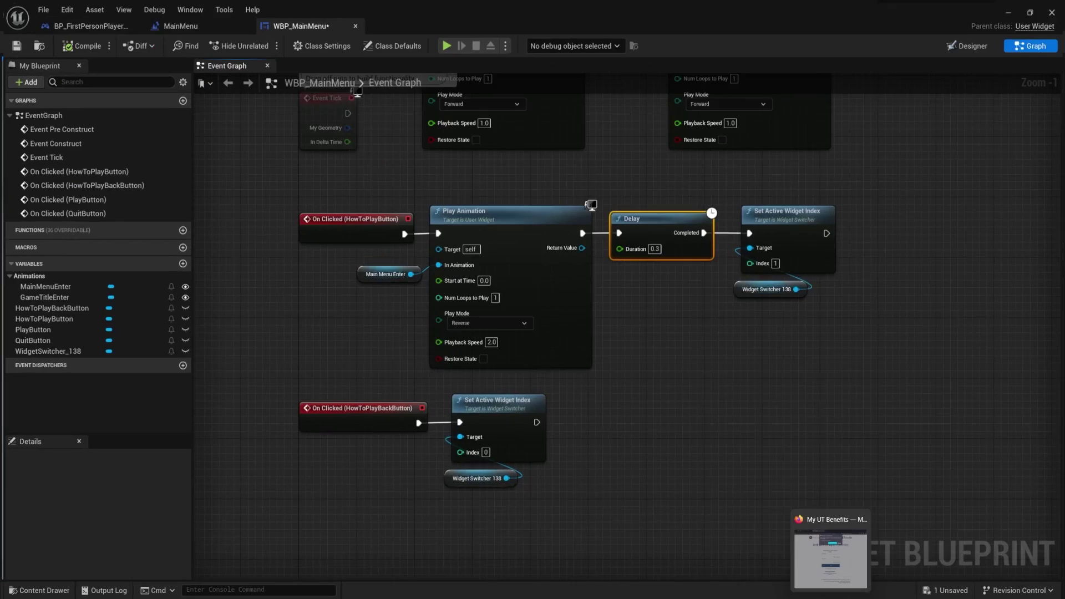
Step: Set the reversed Play Animation's Playback Speed to 3.0 and open the adjoining Delay's Duration for editing
text(3)
key(Return)
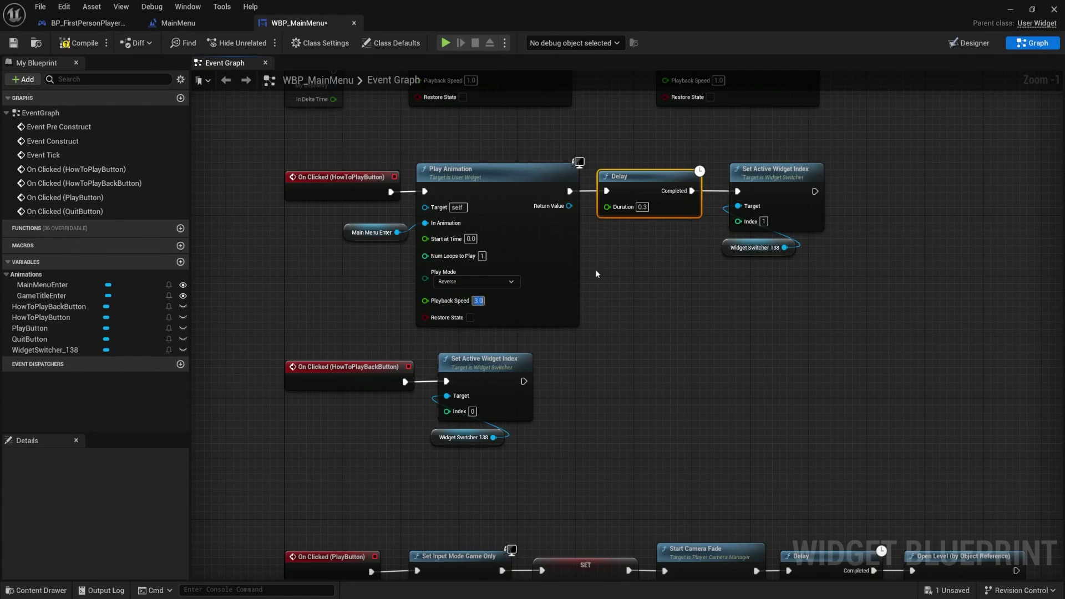
click(642, 207)
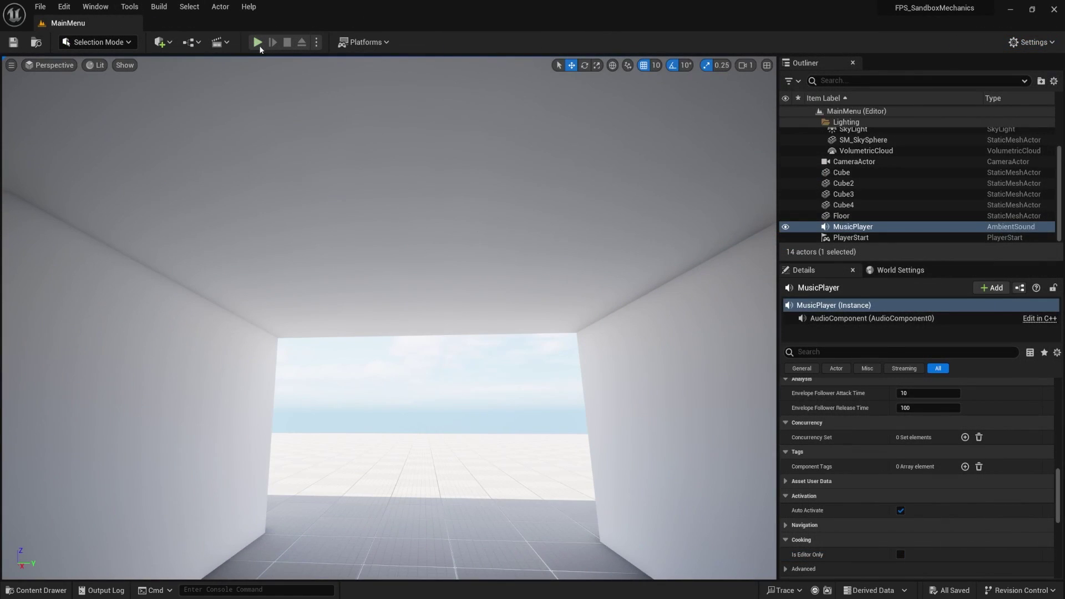
Step: Playtest the How To Play transition and the return with the Back option in two separate runs
click(257, 42)
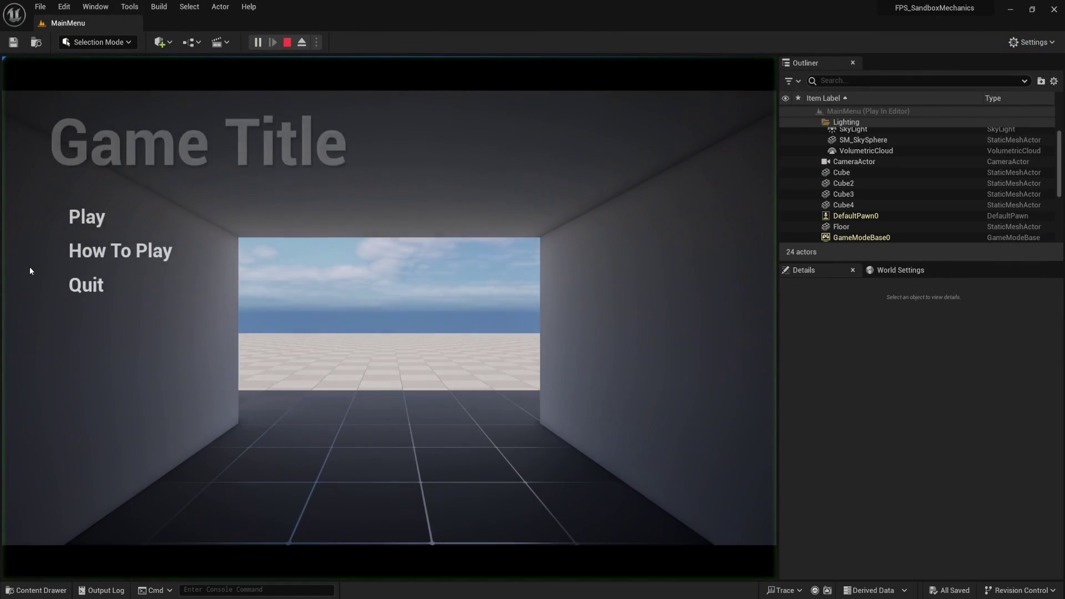
click(100, 256)
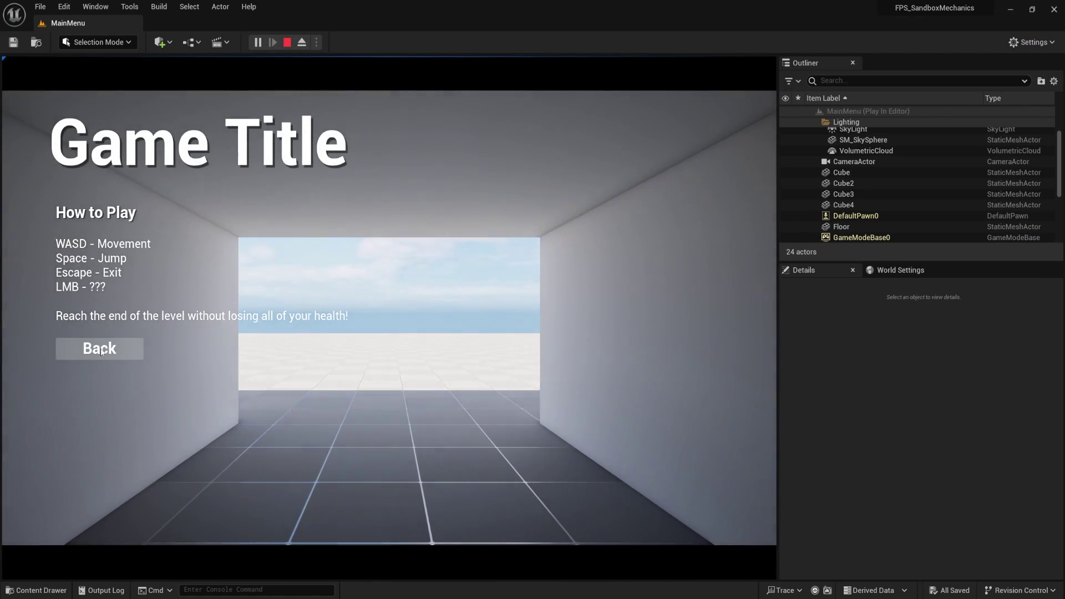
click(100, 348)
click(286, 46)
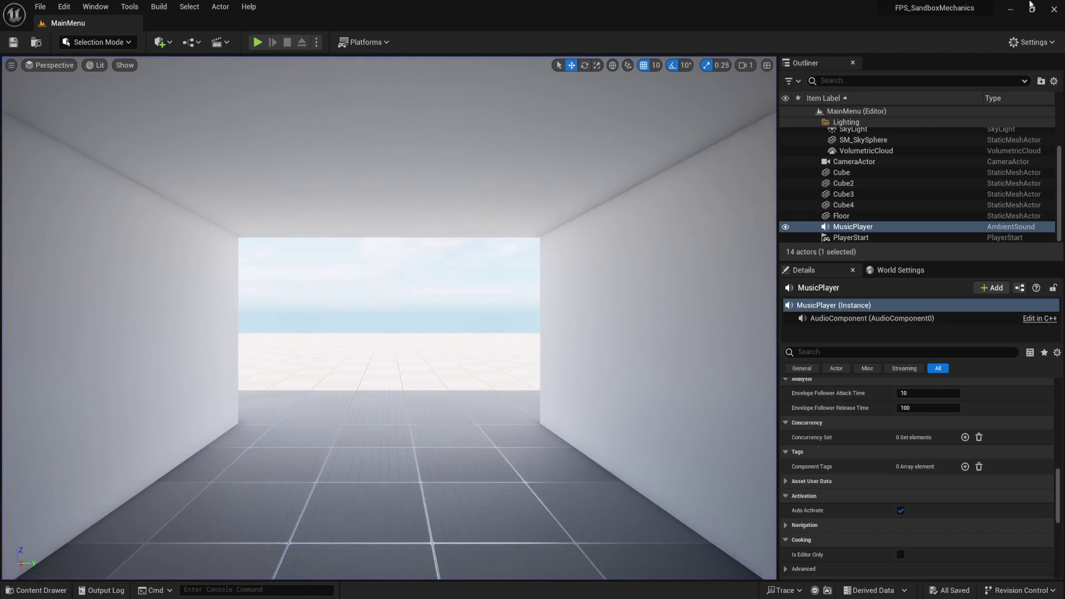
click(256, 43)
click(95, 257)
click(104, 358)
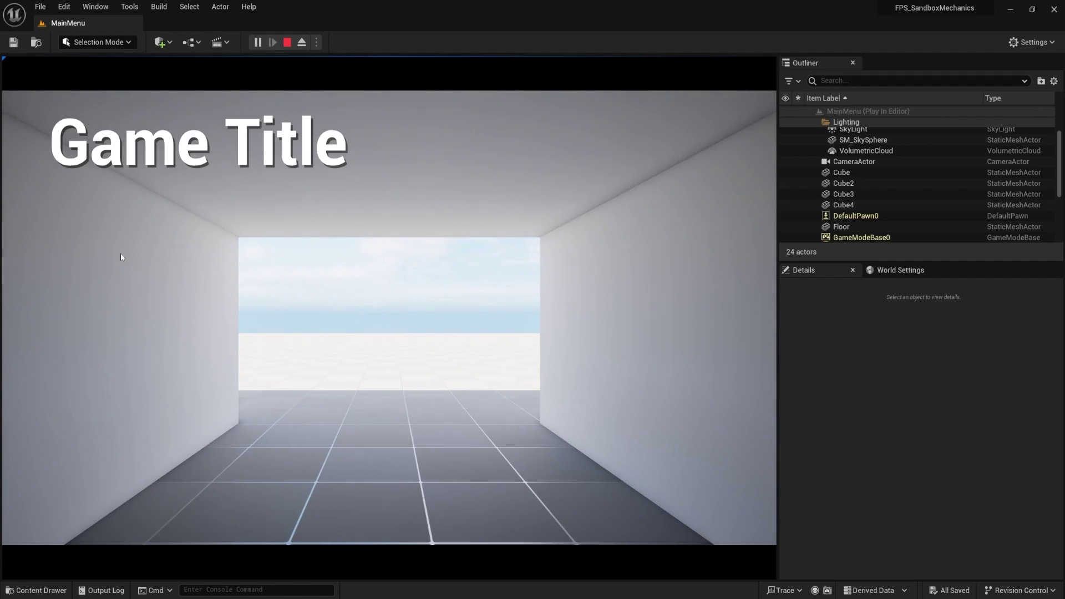
key(Escape)
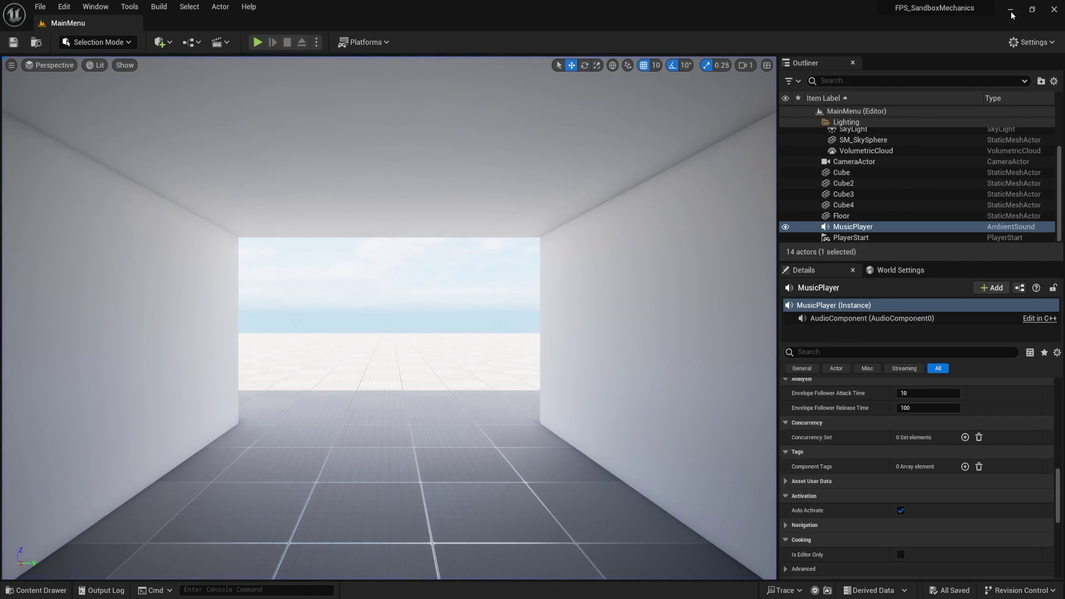
Step: Review the HowToPlayButton and HowToPlayBackButton event chains in the WBP_MainMenu Event Graph
mouse_move(854, 597)
click(927, 568)
right_drag(596, 464, 639, 310)
right_drag(590, 354, 661, 229)
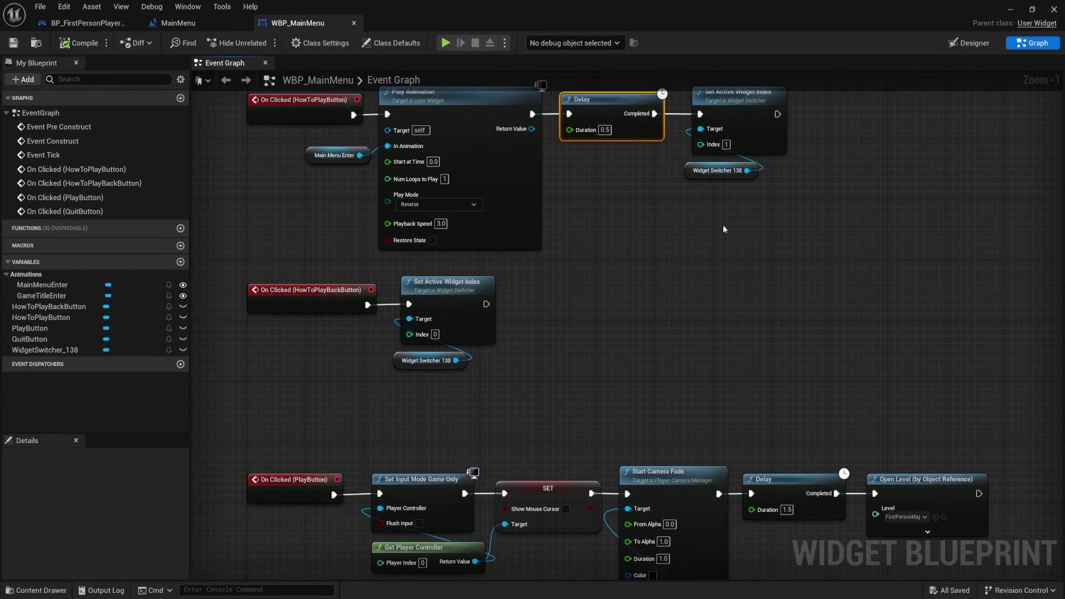
right_drag(611, 363, 613, 305)
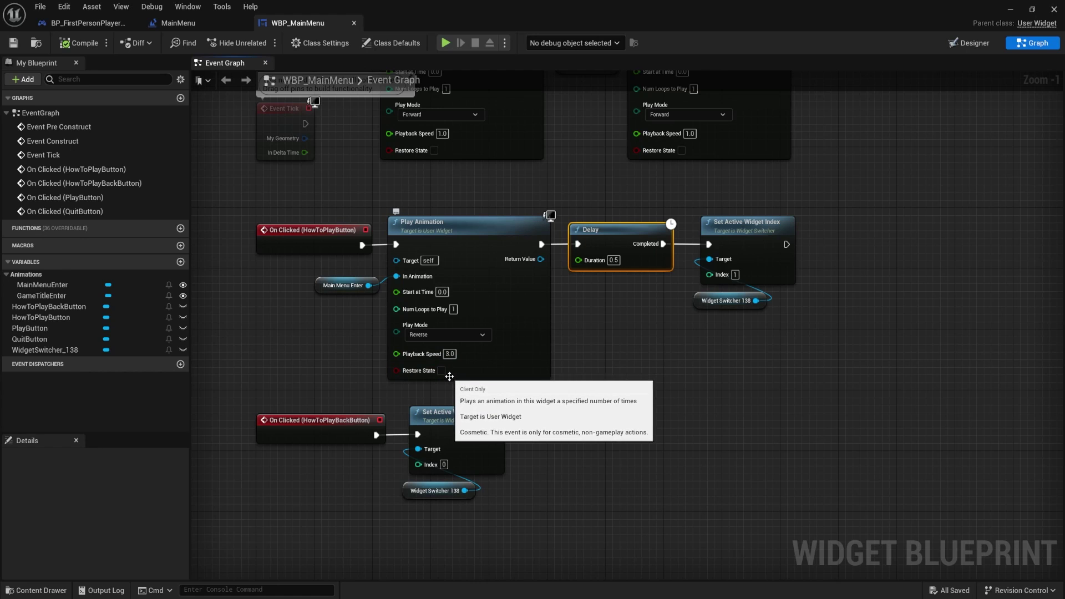
right_drag(549, 420, 574, 310)
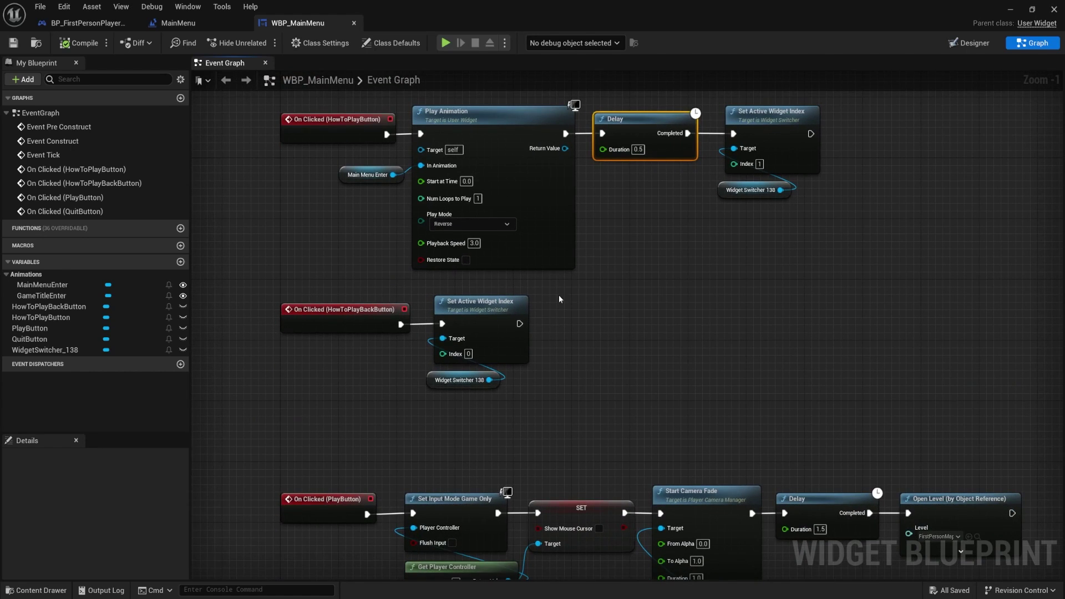
right_drag(635, 404, 602, 489)
scroll(604, 488, down, 3)
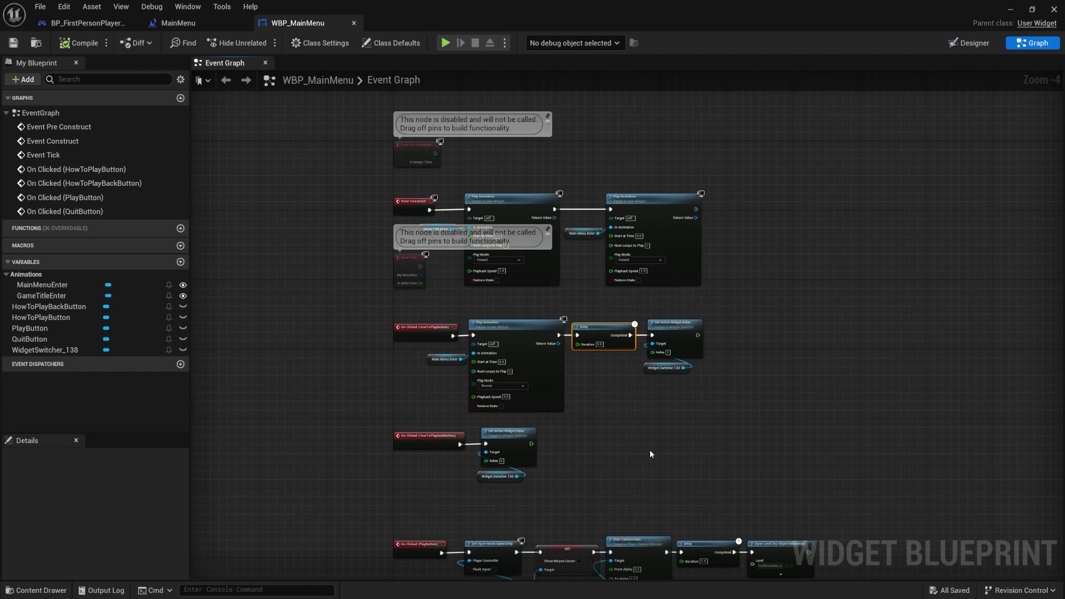
right_drag(644, 446, 622, 330)
Step: Move the HowToPlayBackButton event chain slightly down, away from the HowToPlayButton nodes above it
mouse_move(416, 405)
mouse_down()
mouse_move(480, 324)
mouse_move(478, 332)
mouse_up()
drag(424, 319, 482, 379)
drag(492, 330, 496, 334)
right_drag(578, 379, 655, 238)
scroll(655, 238, up, 4)
click(285, 130)
Step: Shift Set Active Widget Index and its Widget Switcher reference slightly further from the HowToPlayBackButton event
right_drag(403, 502, 379, 305)
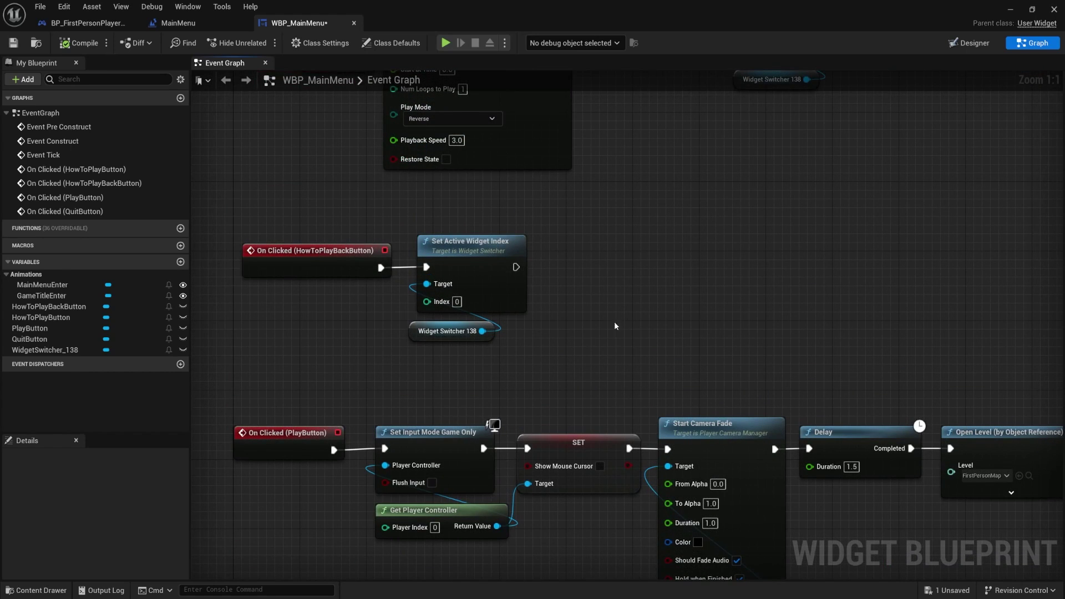
right_drag(605, 328, 546, 268)
drag(408, 290, 472, 168)
click(556, 244)
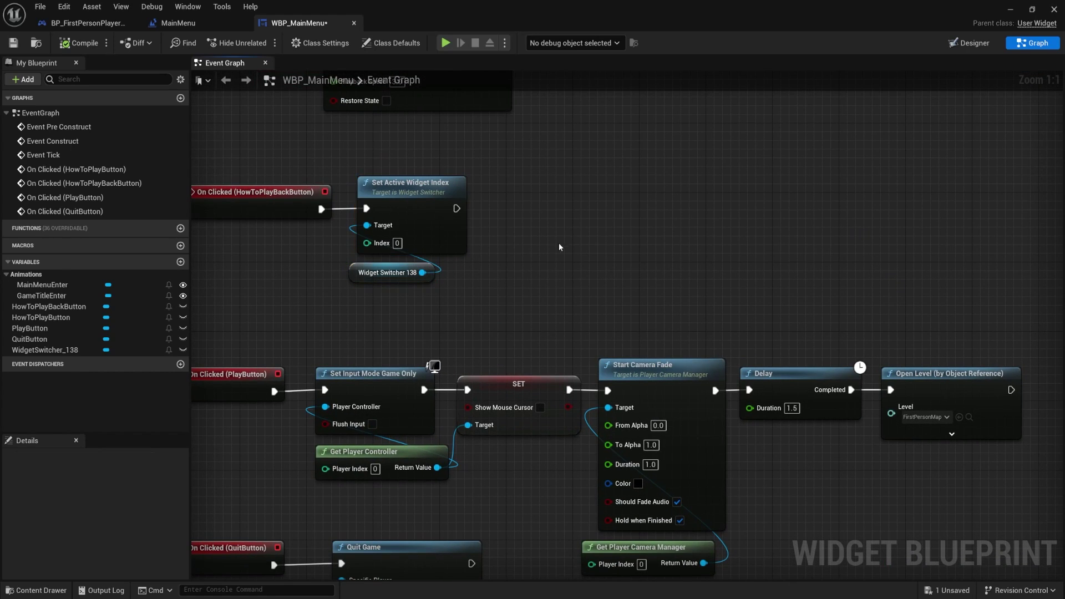
drag(384, 155, 457, 325)
drag(414, 189, 547, 181)
right_drag(233, 141, 409, 142)
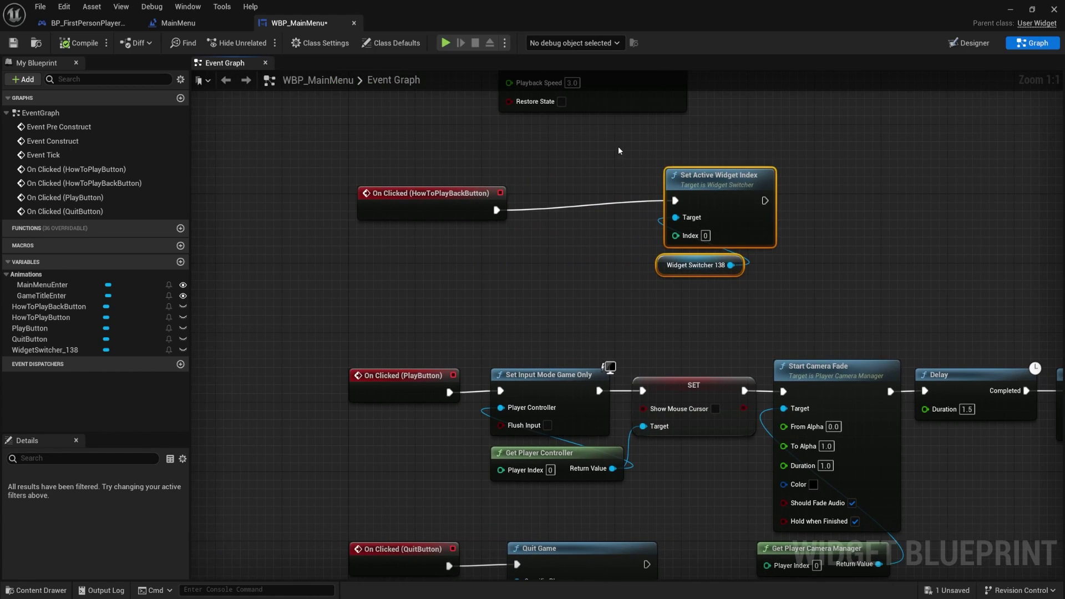
click(658, 316)
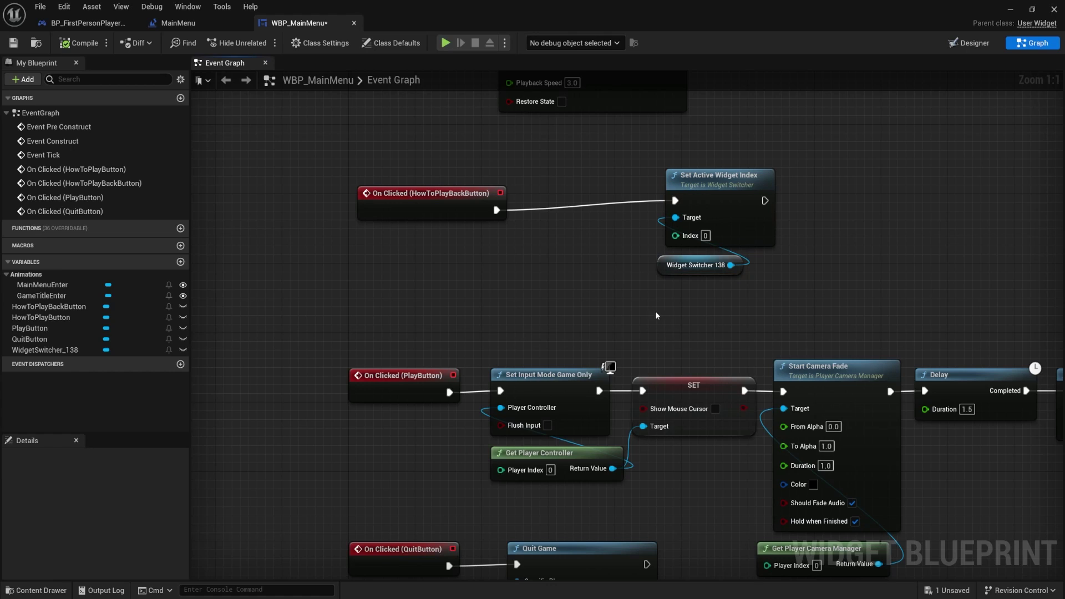
drag(659, 297, 623, 246)
right_drag(632, 261, 454, 274)
click(632, 262)
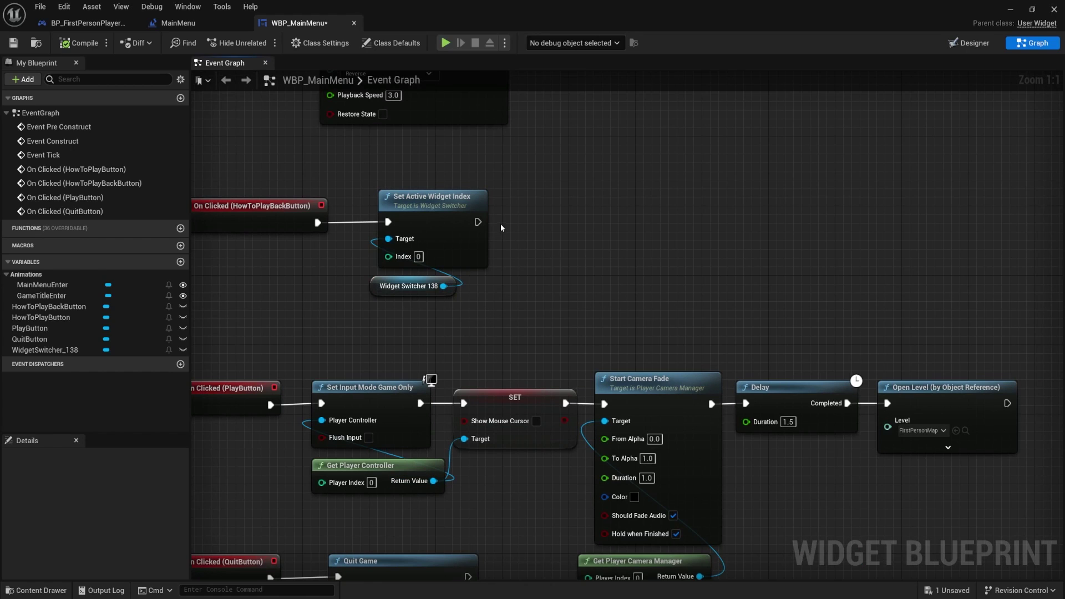
Step: Copy the forward Play Animation node with its Main Menu Enter reference from Event Construct and paste it beside the HowToPlayBackButton chain
right_drag(276, 149, 307, 337)
drag(307, 337, 404, 198)
click(637, 413)
right_drag(644, 439, 636, 338)
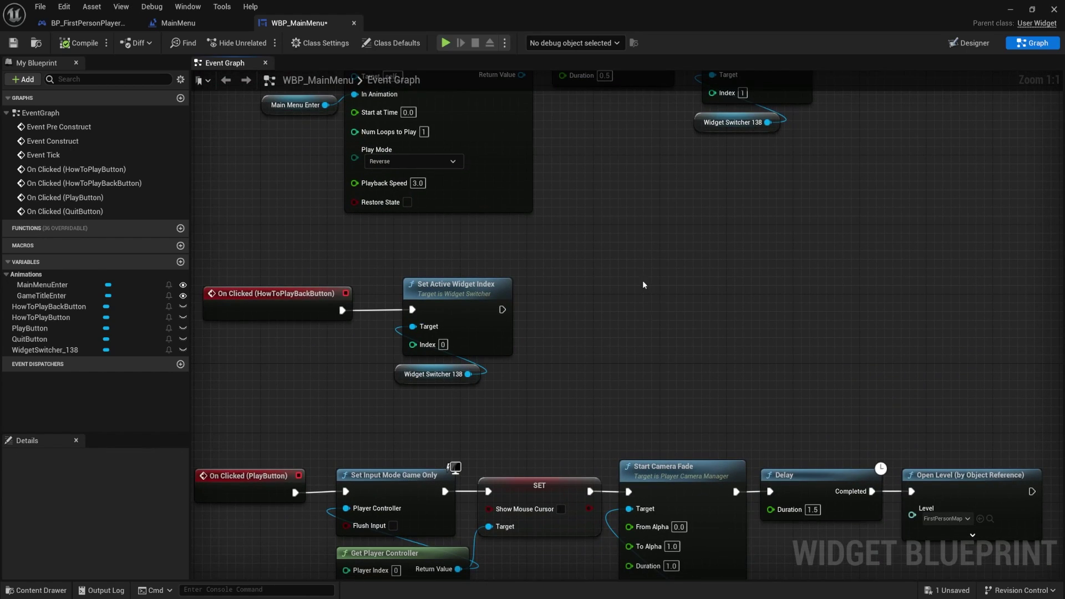
scroll(644, 284, down, 3)
drag(566, 188, 747, 365)
right_drag(617, 530, 616, 292)
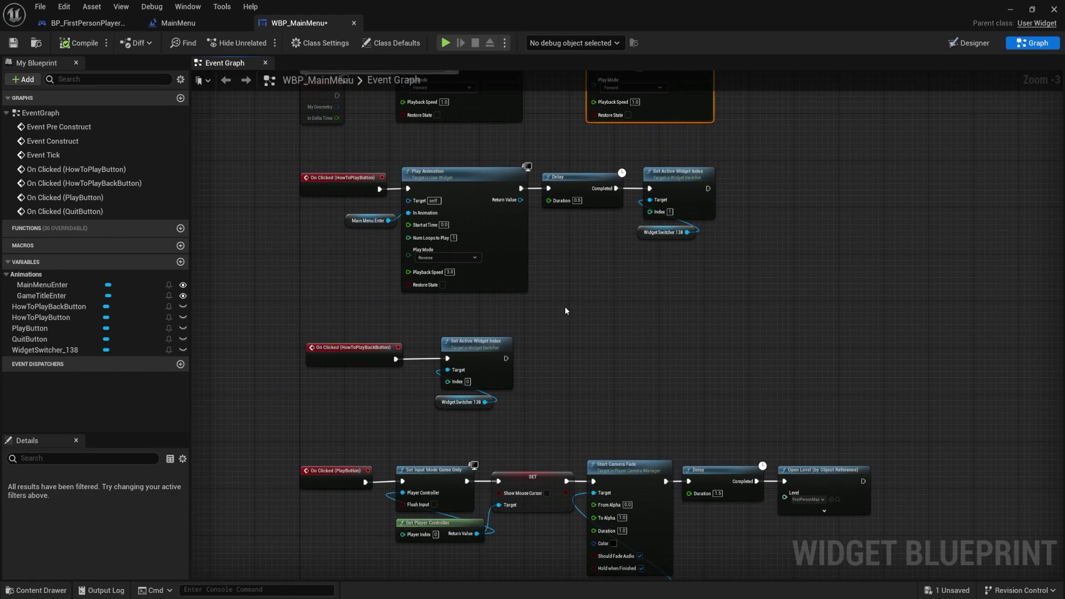
key(ctrl+v)
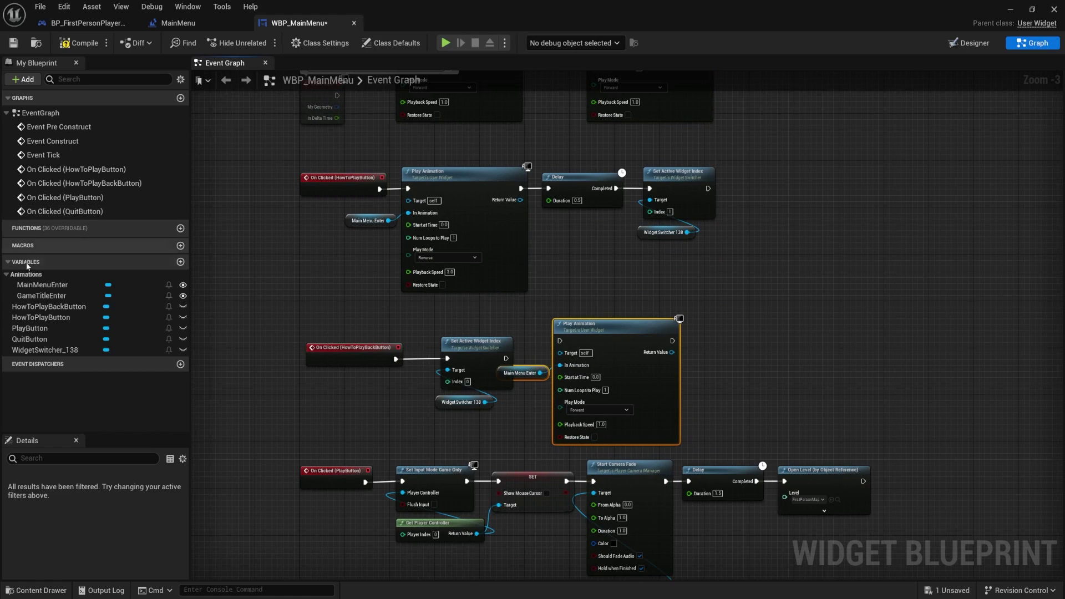
Step: Connect HowToPlayBackButton's Set Active Widget Index to the pasted Play Animation node, and compile and save the widget blueprint
right_drag(730, 320, 778, 246)
scroll(570, 304, up, 3)
drag(549, 275, 700, 253)
scroll(525, 305, down, 2)
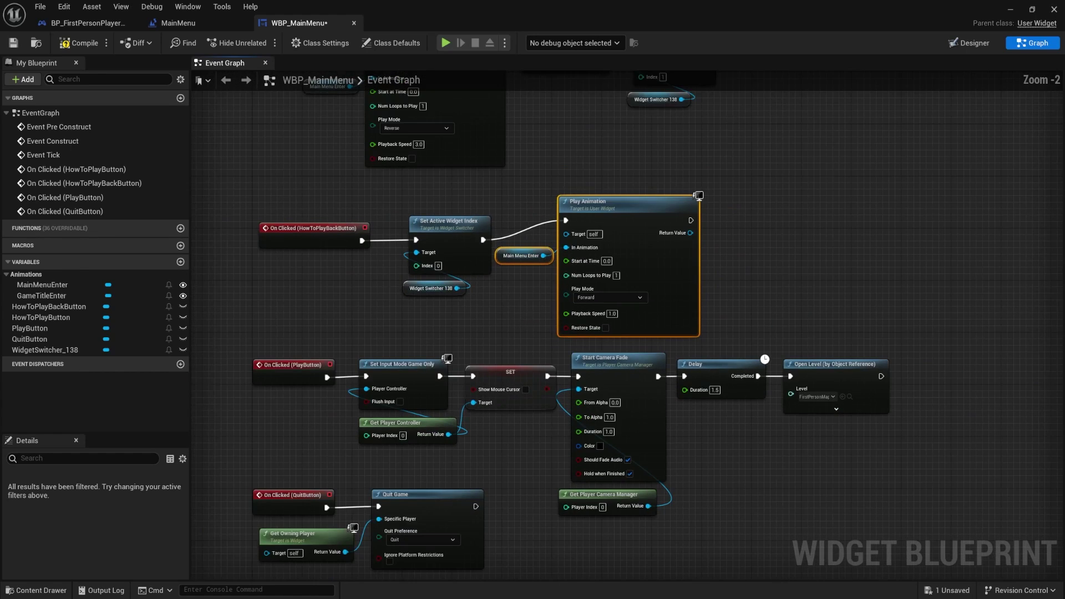
right_drag(523, 320, 480, 326)
key(ctrl+s)
drag(345, 200, 421, 315)
click(394, 273)
drag(485, 172, 552, 293)
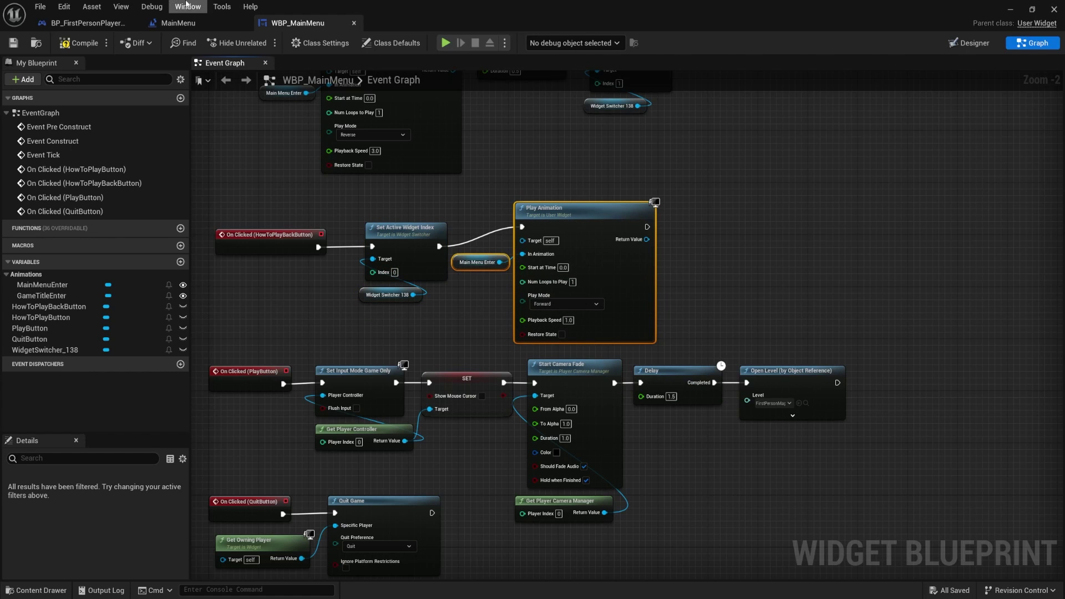
click(89, 43)
click(13, 43)
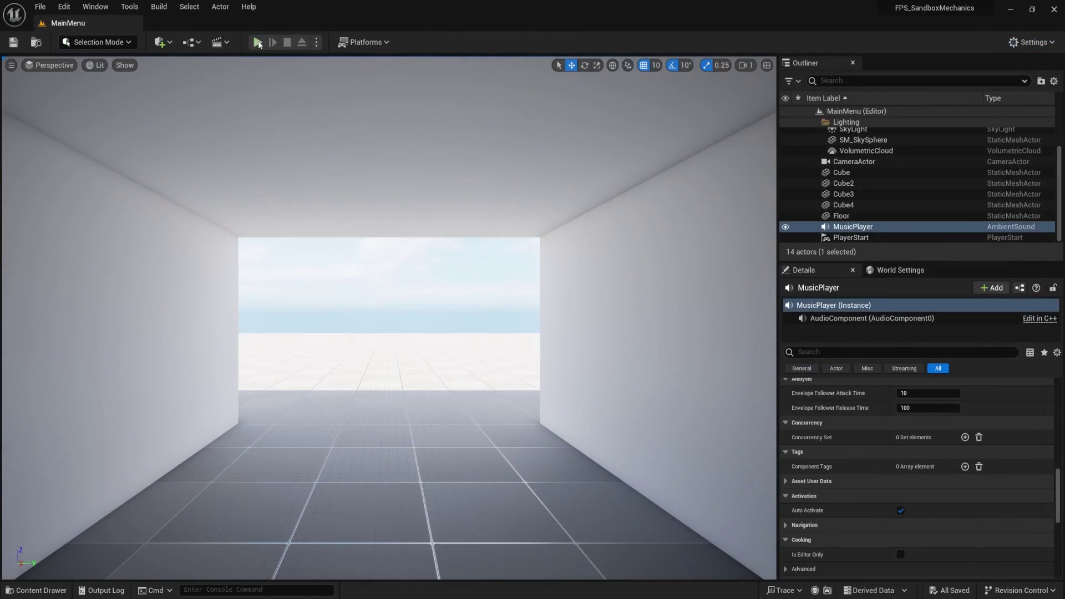
Step: Playtest opening How To Play and going back twice, start the game with Play, and end the session
click(258, 43)
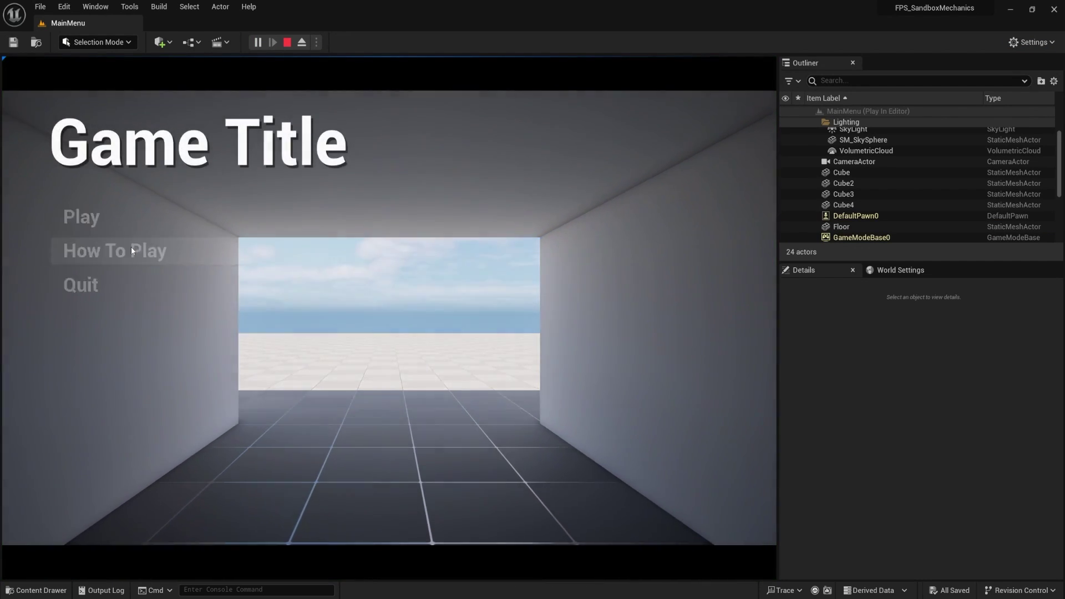
click(131, 247)
click(101, 349)
click(105, 255)
click(104, 354)
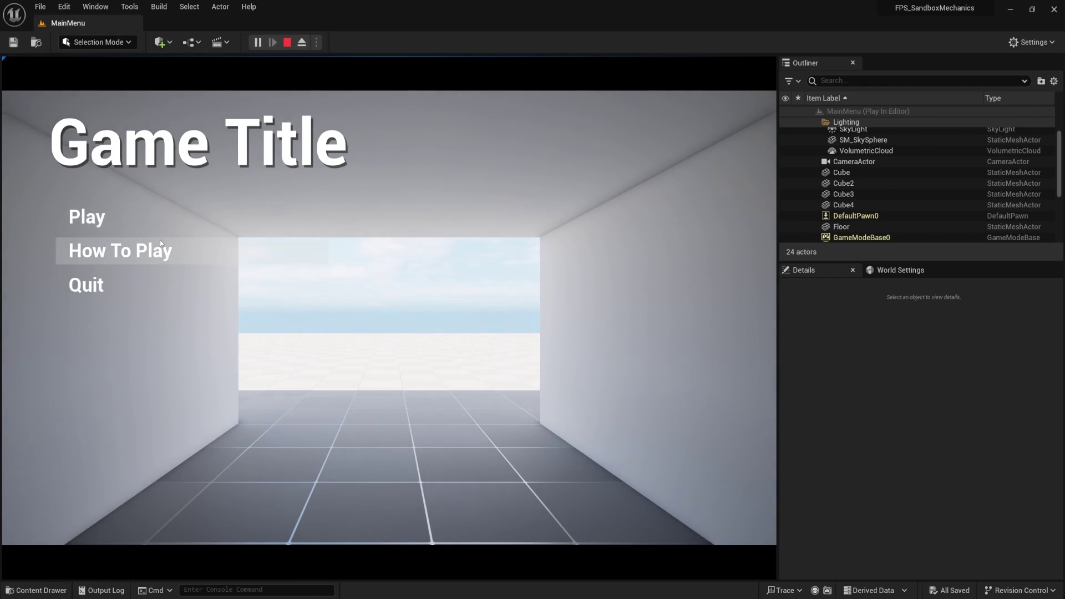
click(134, 220)
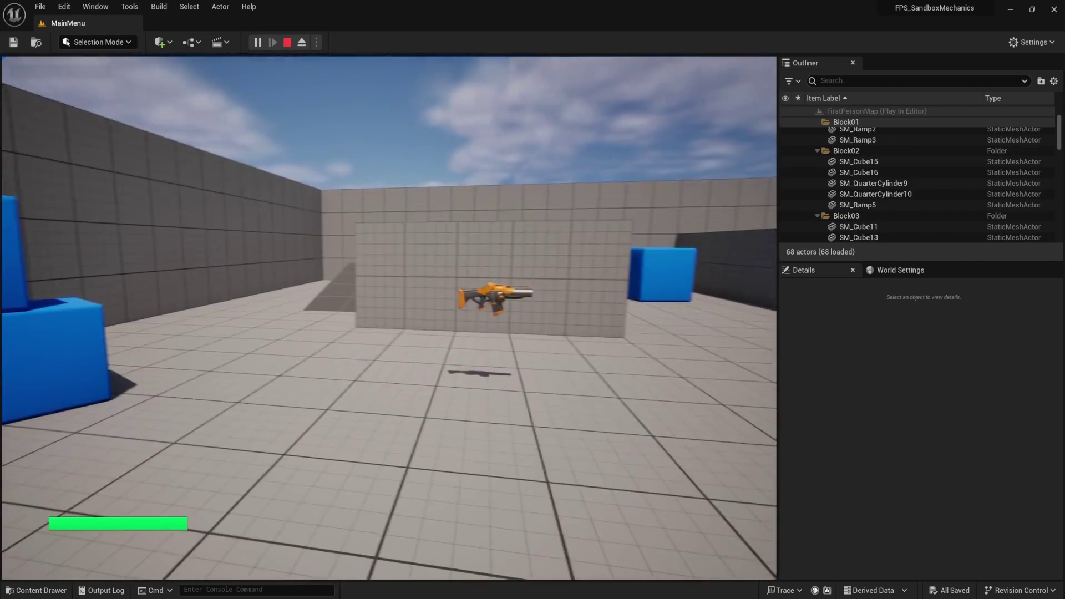
key(Escape)
right_drag(504, 366, 547, 358)
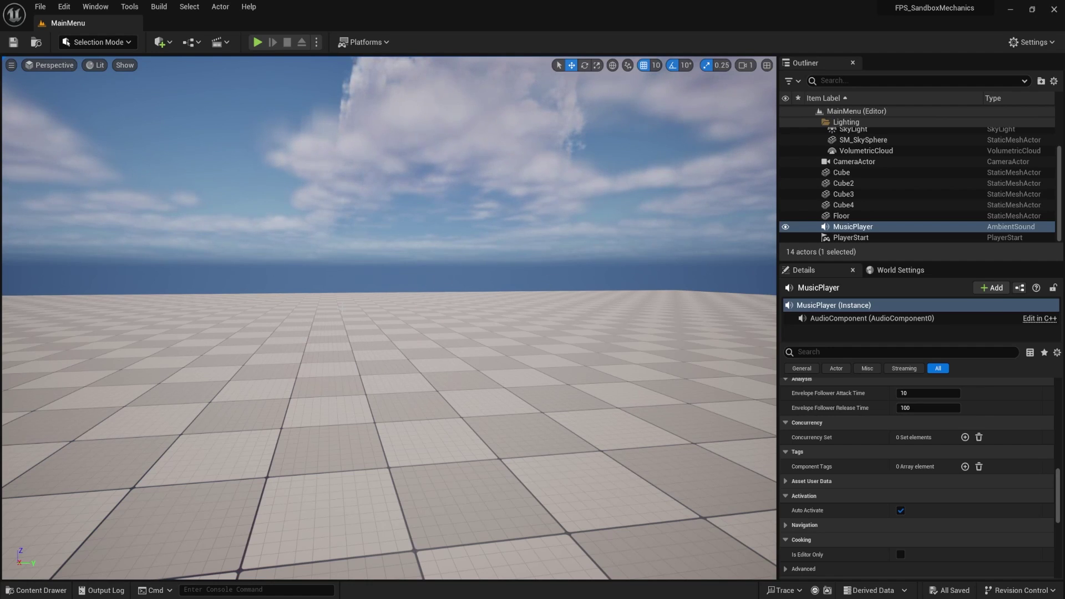
right_drag(376, 317, 442, 313)
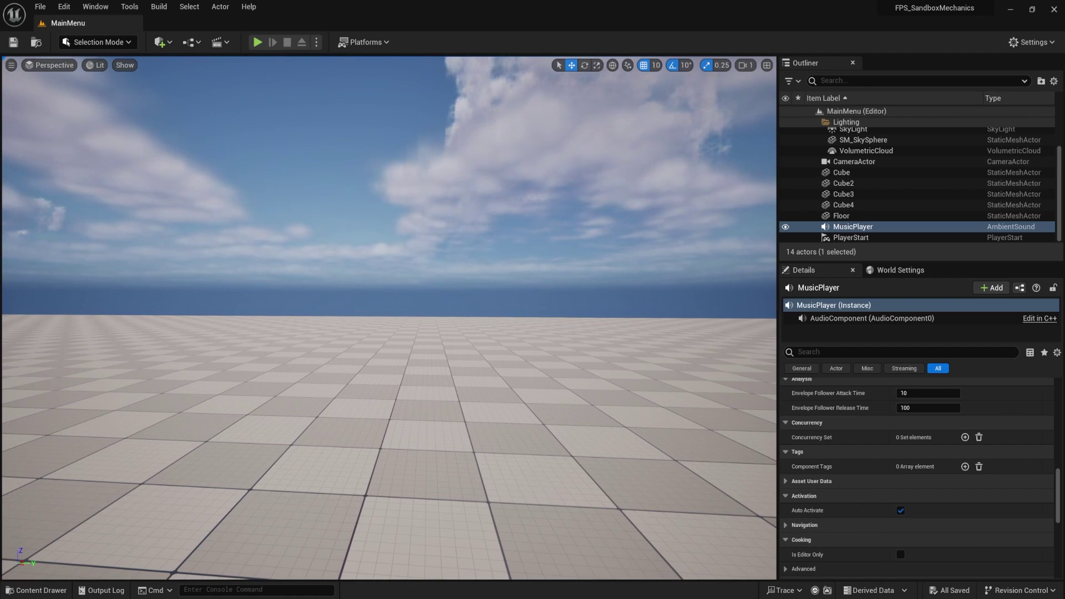
Step: Return to WBP_MainMenu and look over its Designer layout and the complete Event Graph
mouse_move(853, 597)
click(917, 577)
click(981, 44)
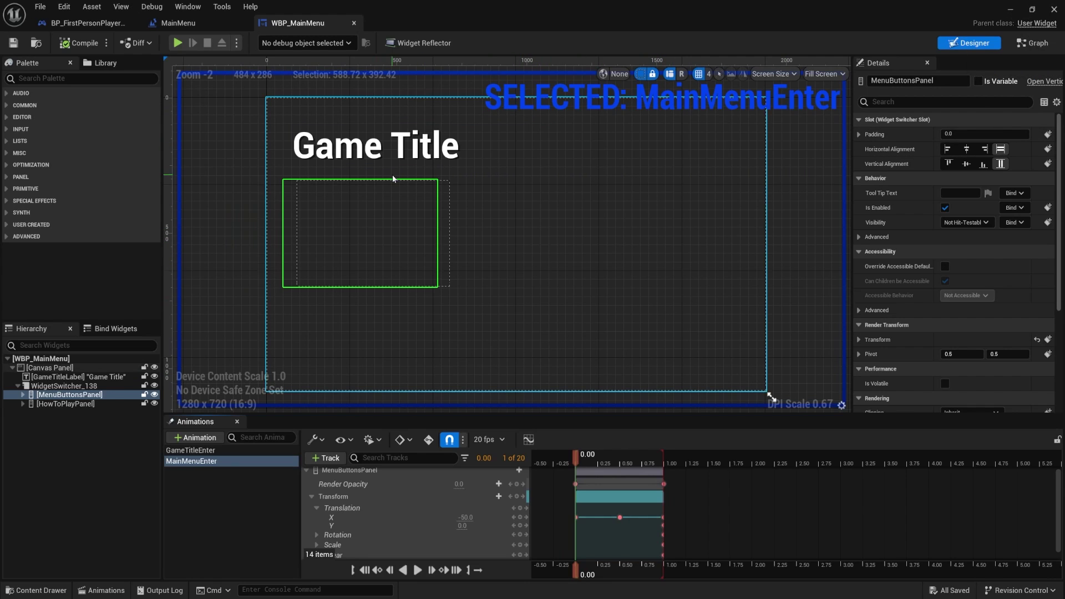
right_drag(509, 253, 444, 219)
scroll(445, 219, up, 1)
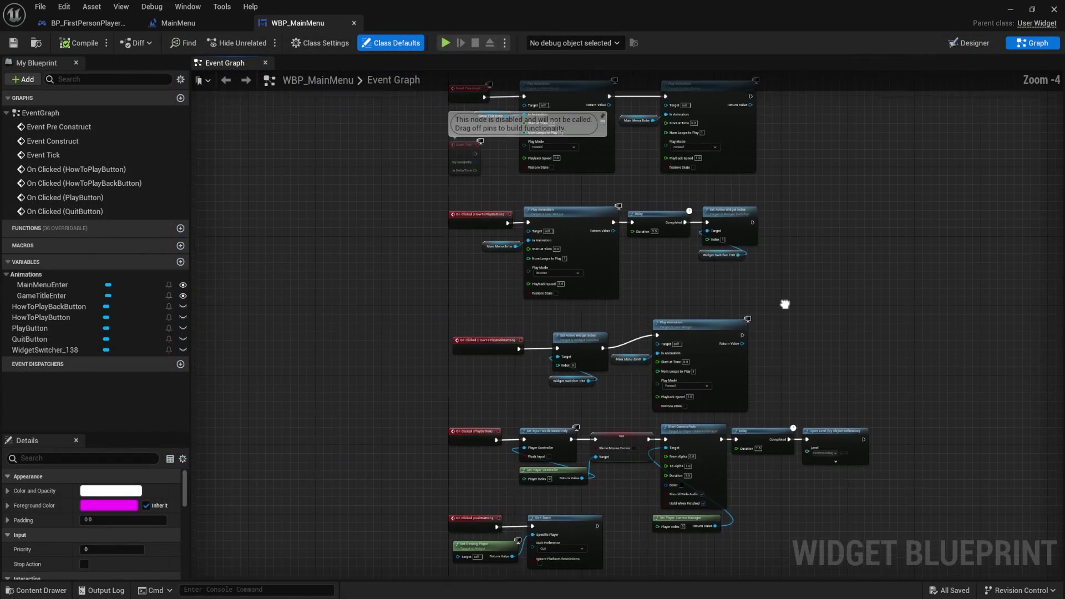
right_drag(785, 305, 739, 437)
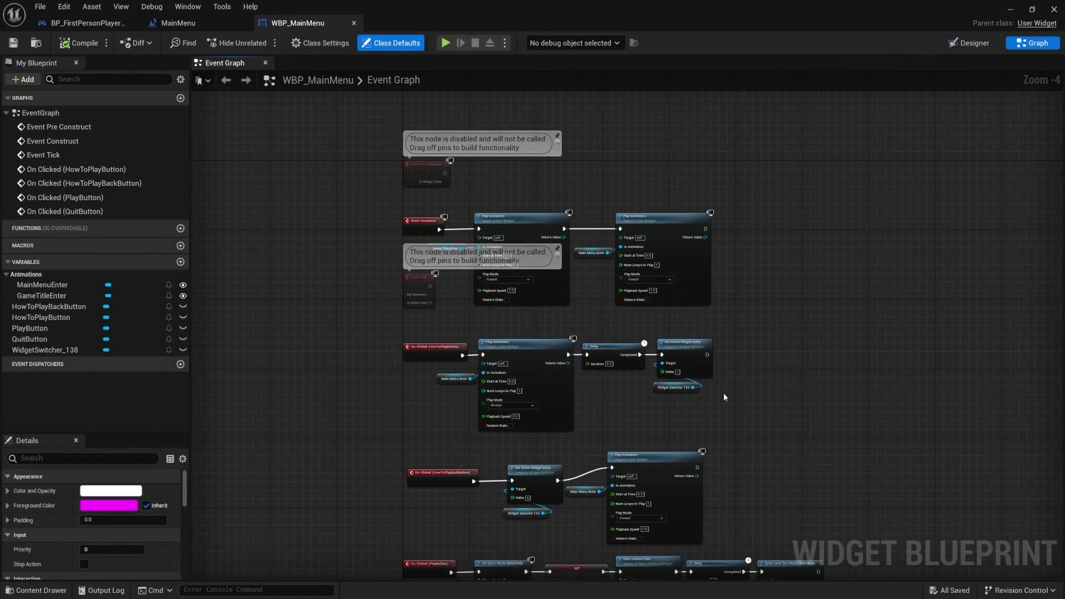